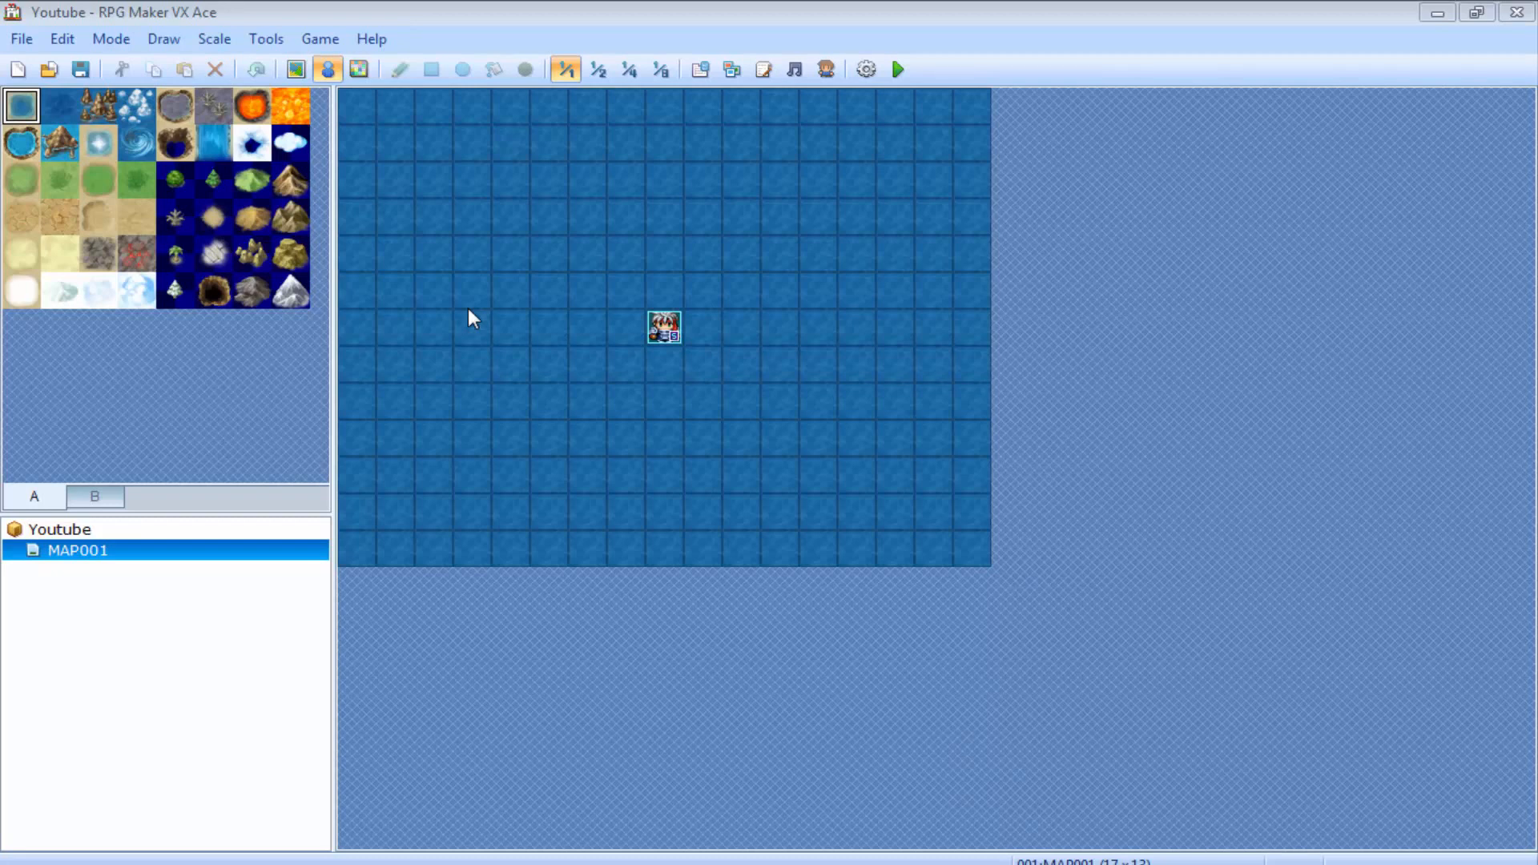
click(24, 40)
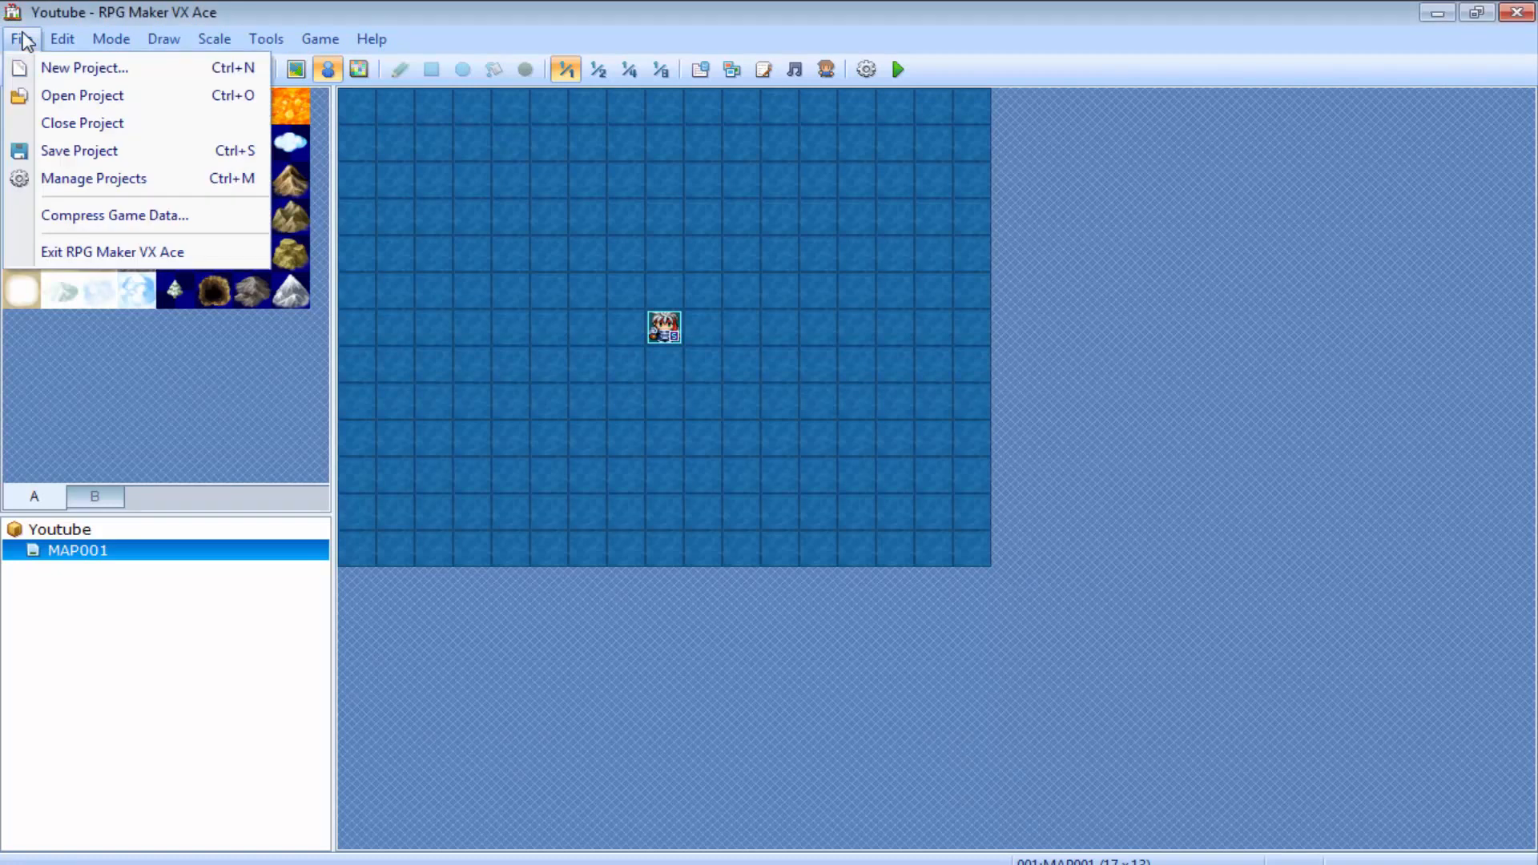
click(24, 39)
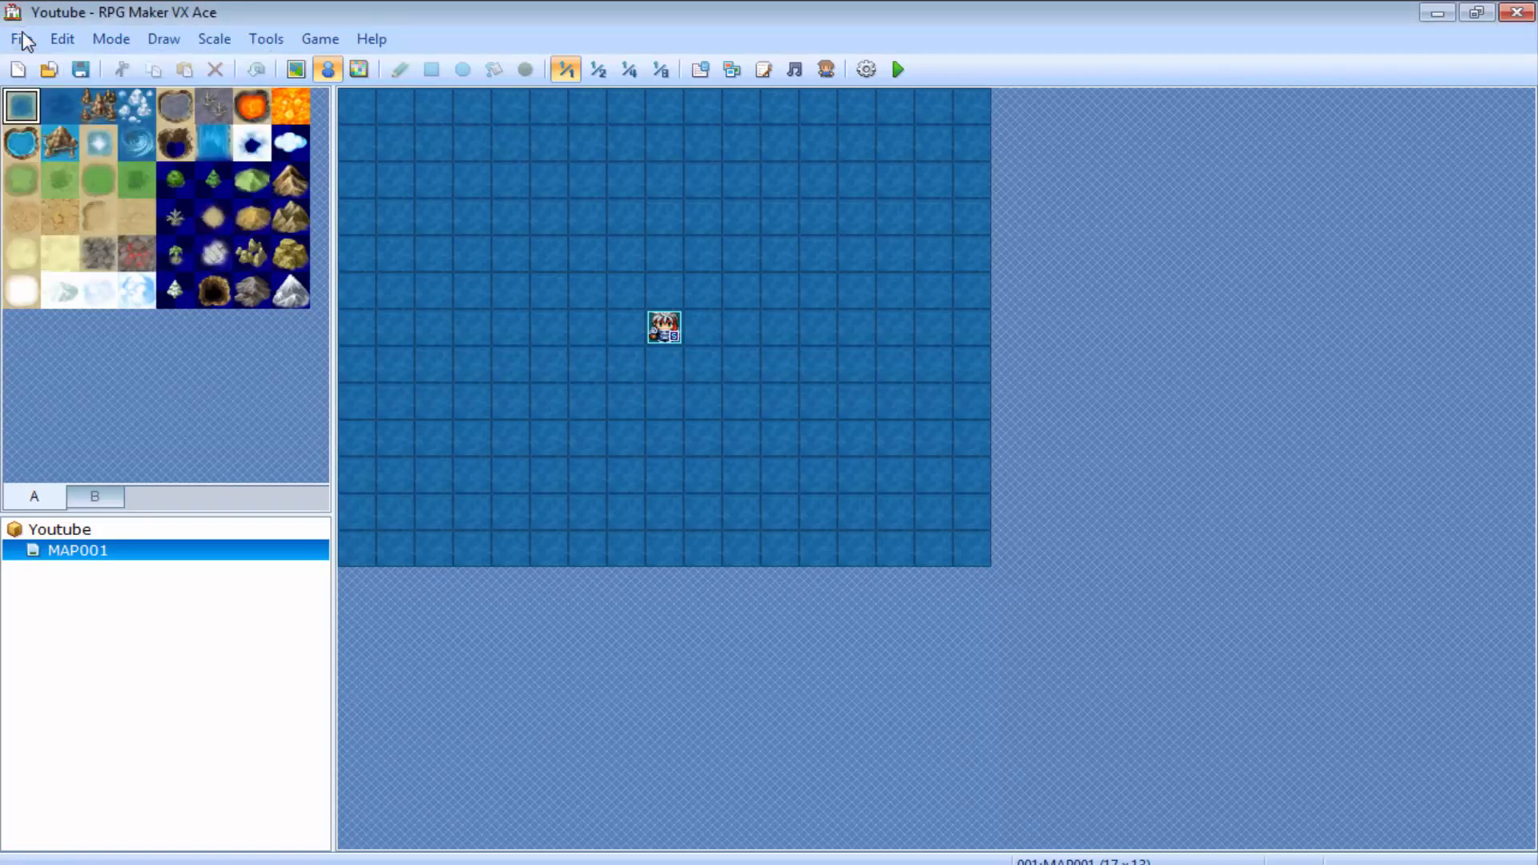
click(23, 37)
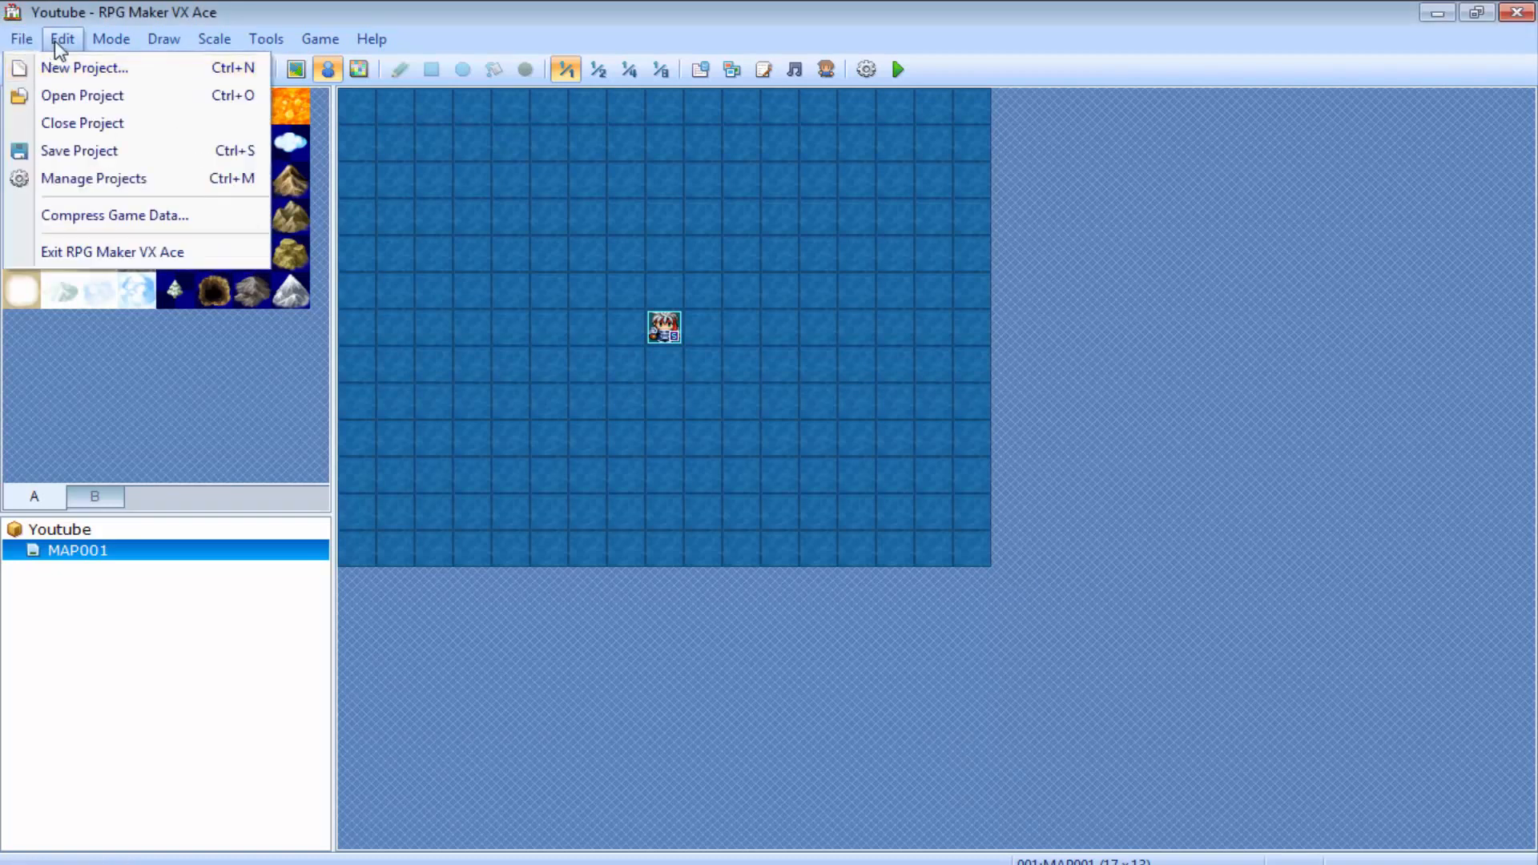
click(593, 238)
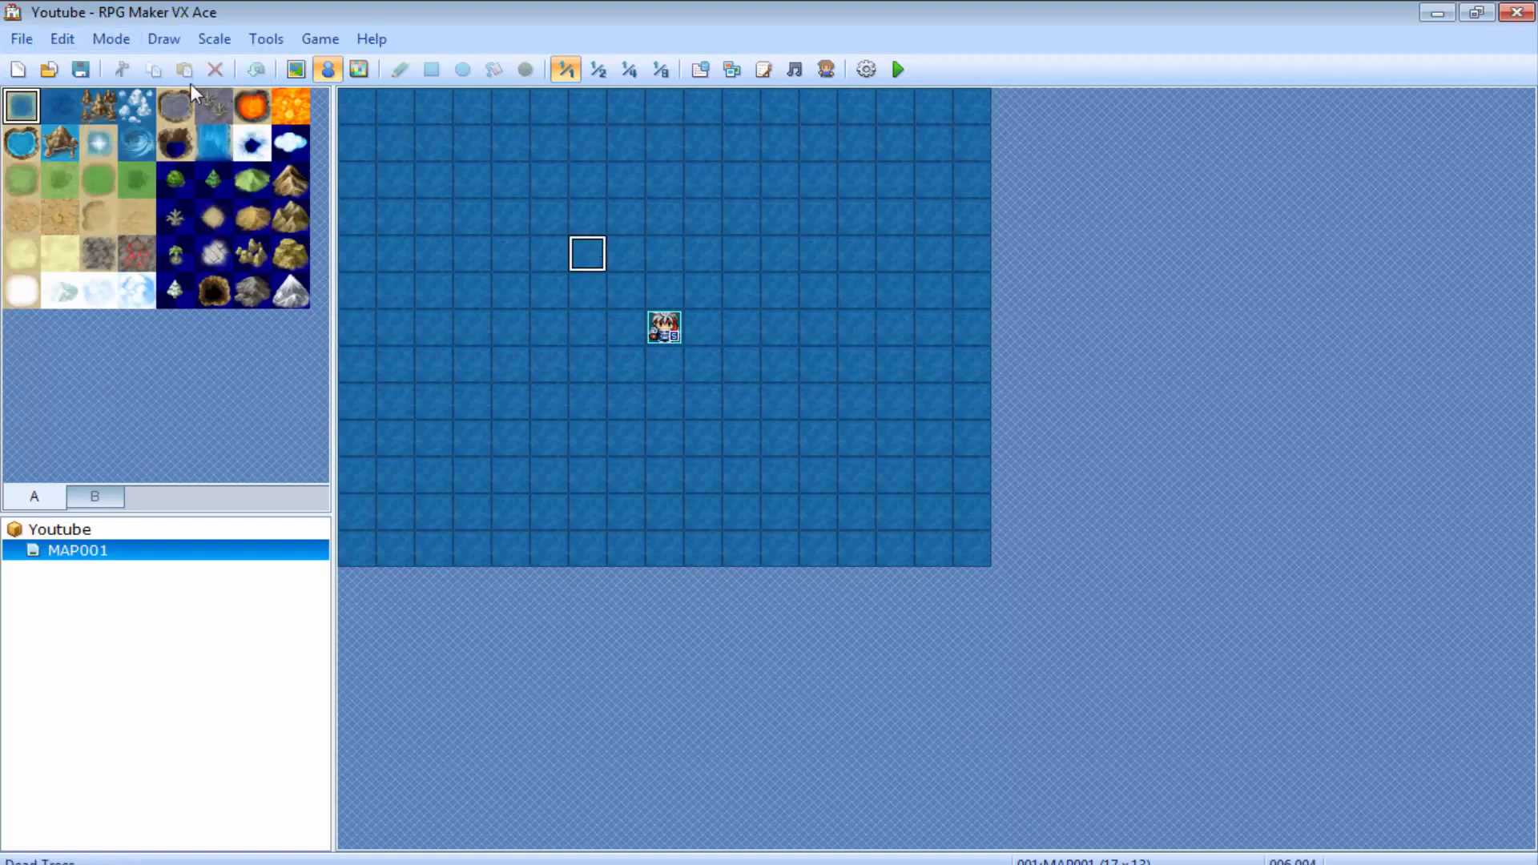
click(660, 329)
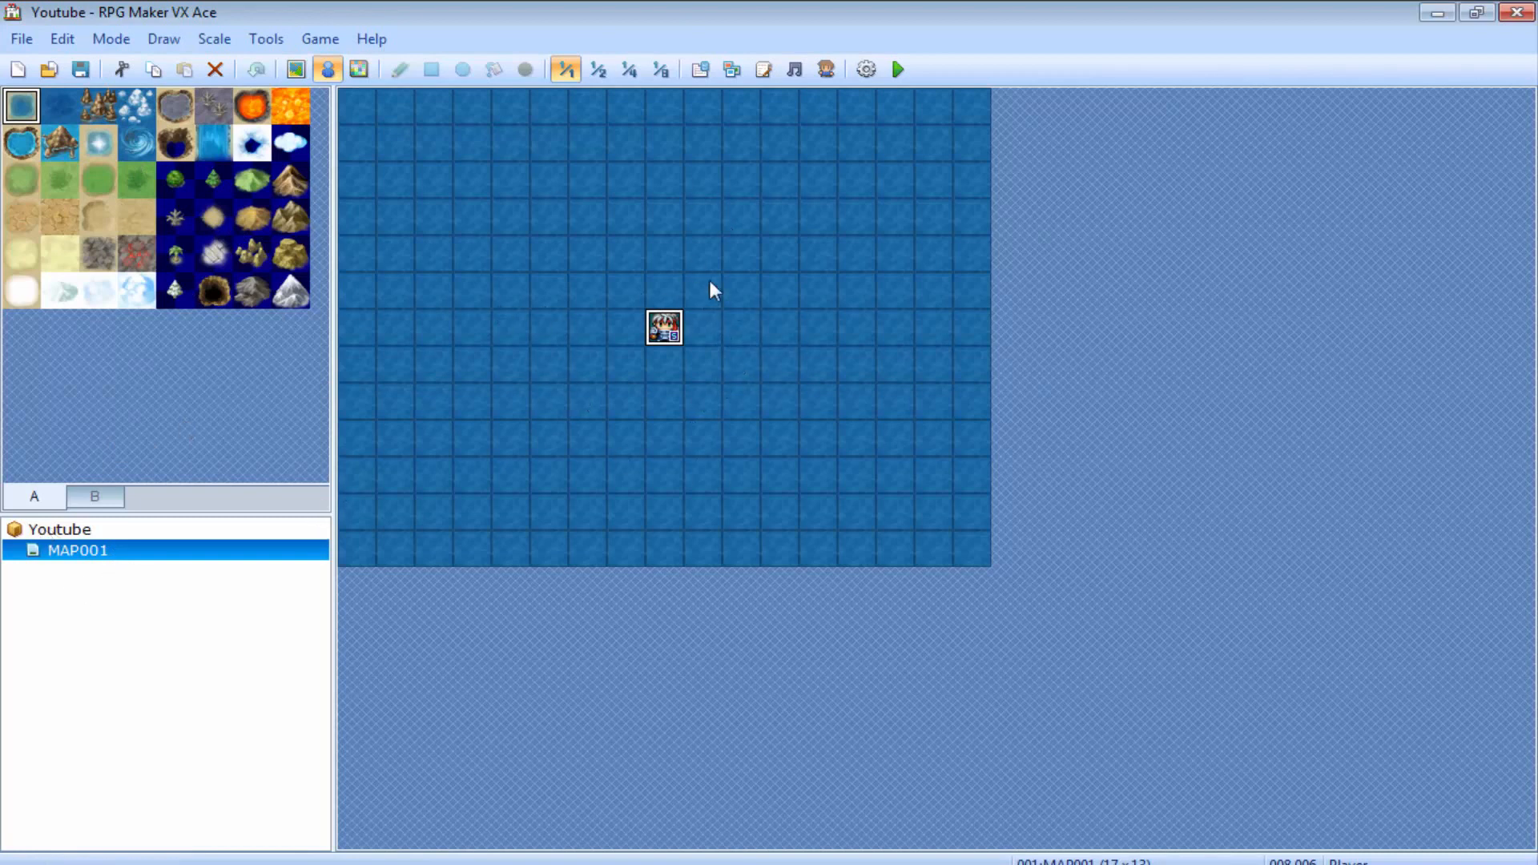
click(22, 40)
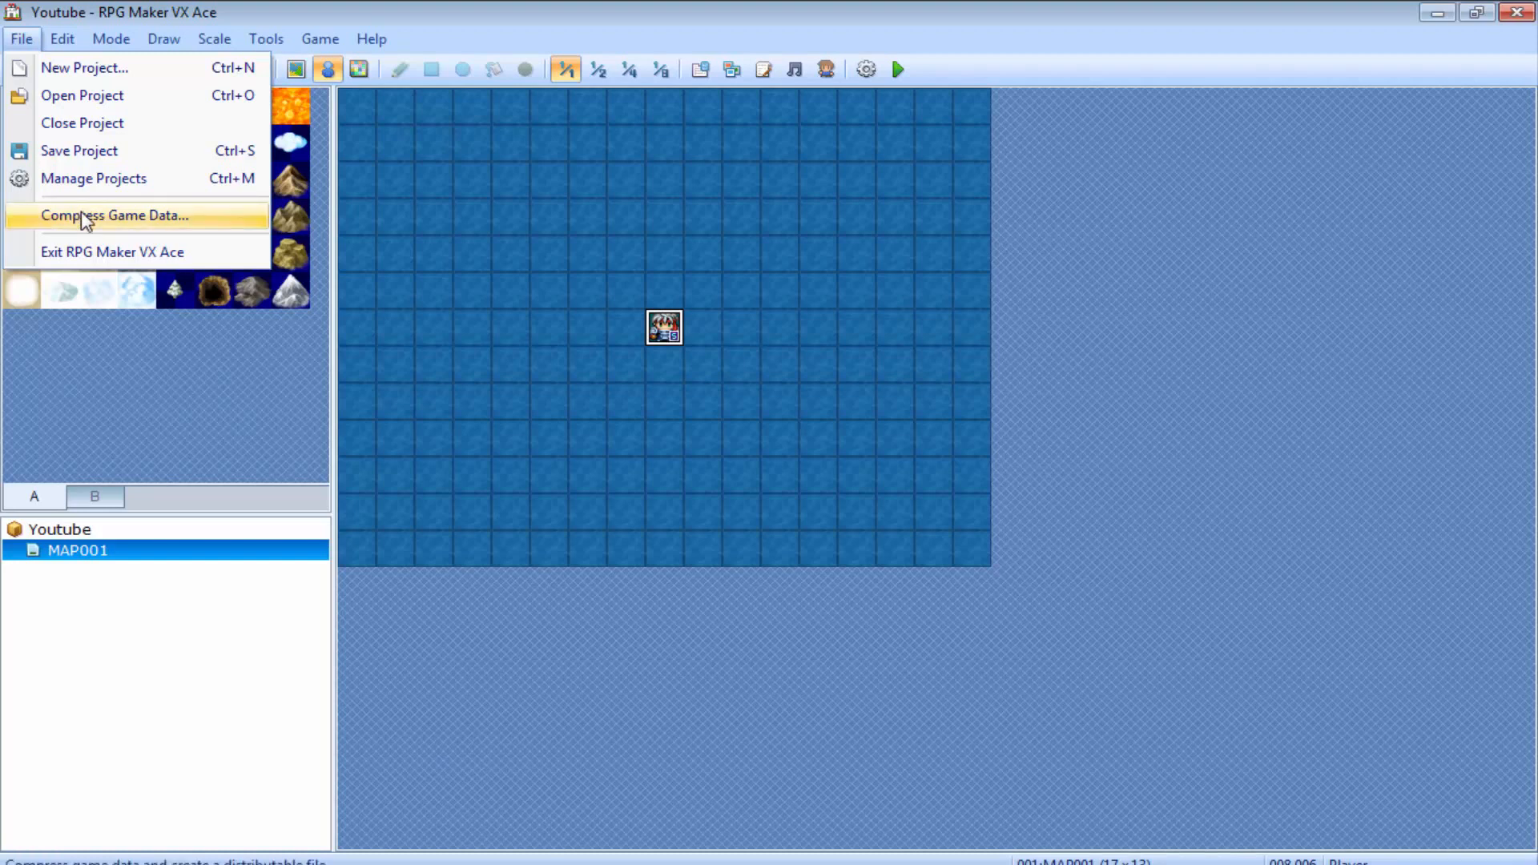
mouse_move(60, 41)
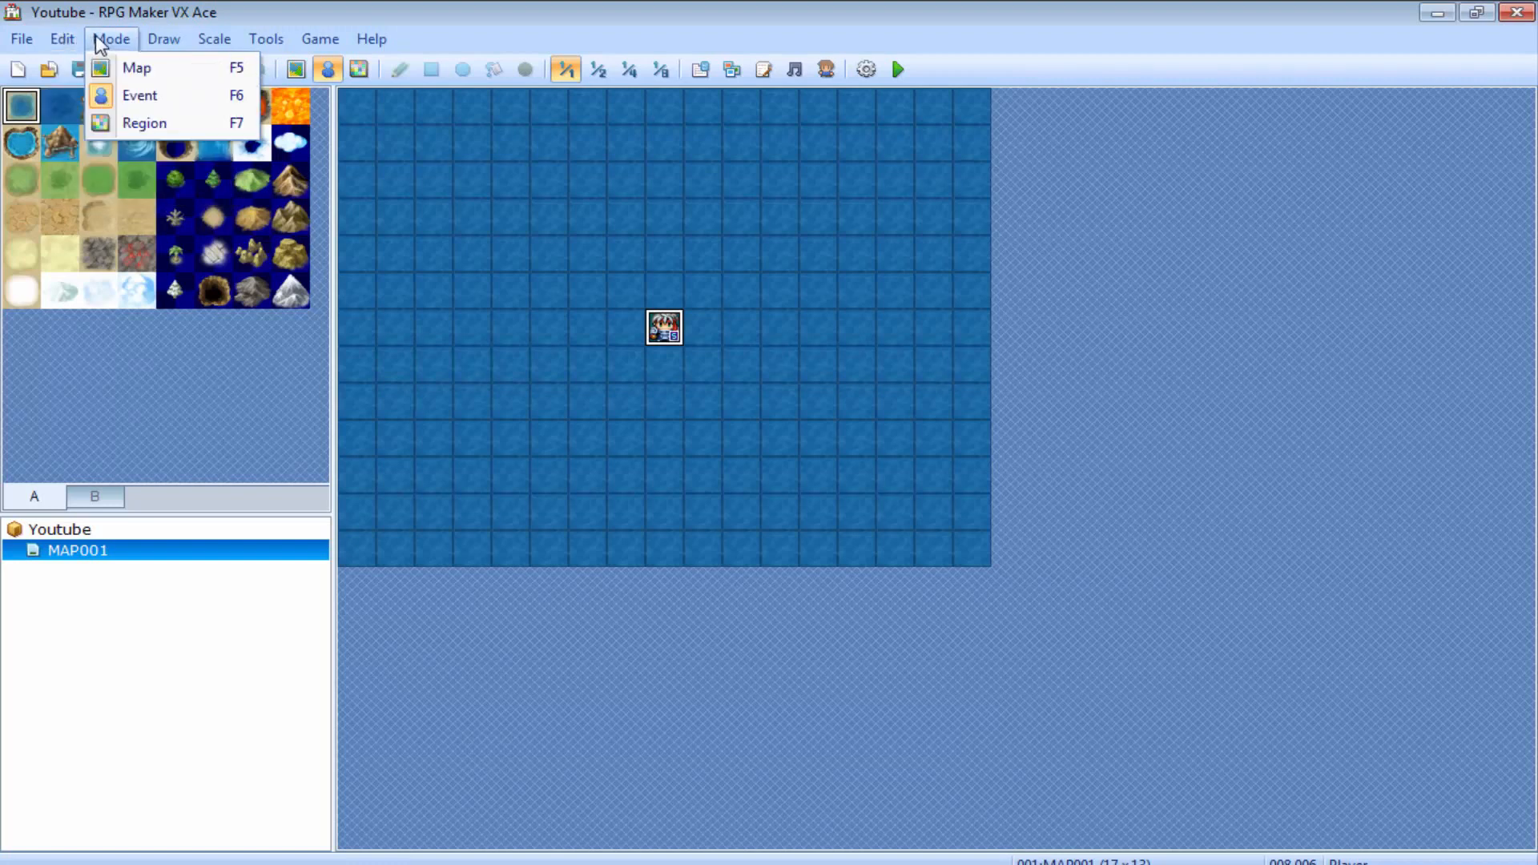
Compare the map in the Map, Event and Region editing modes, finishing in Event mode
click(116, 69)
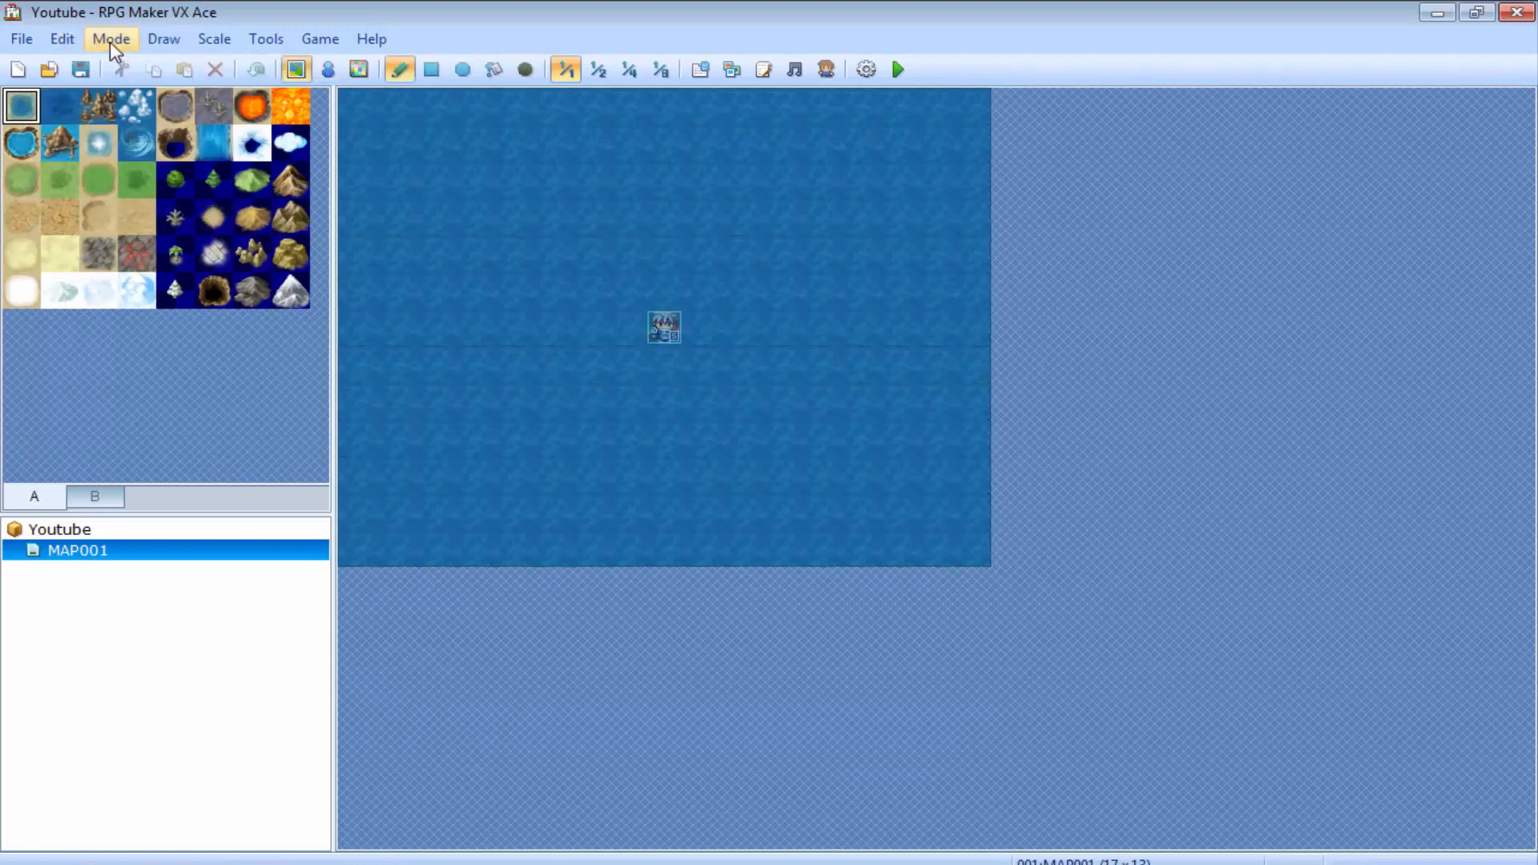
click(109, 42)
click(138, 96)
click(112, 42)
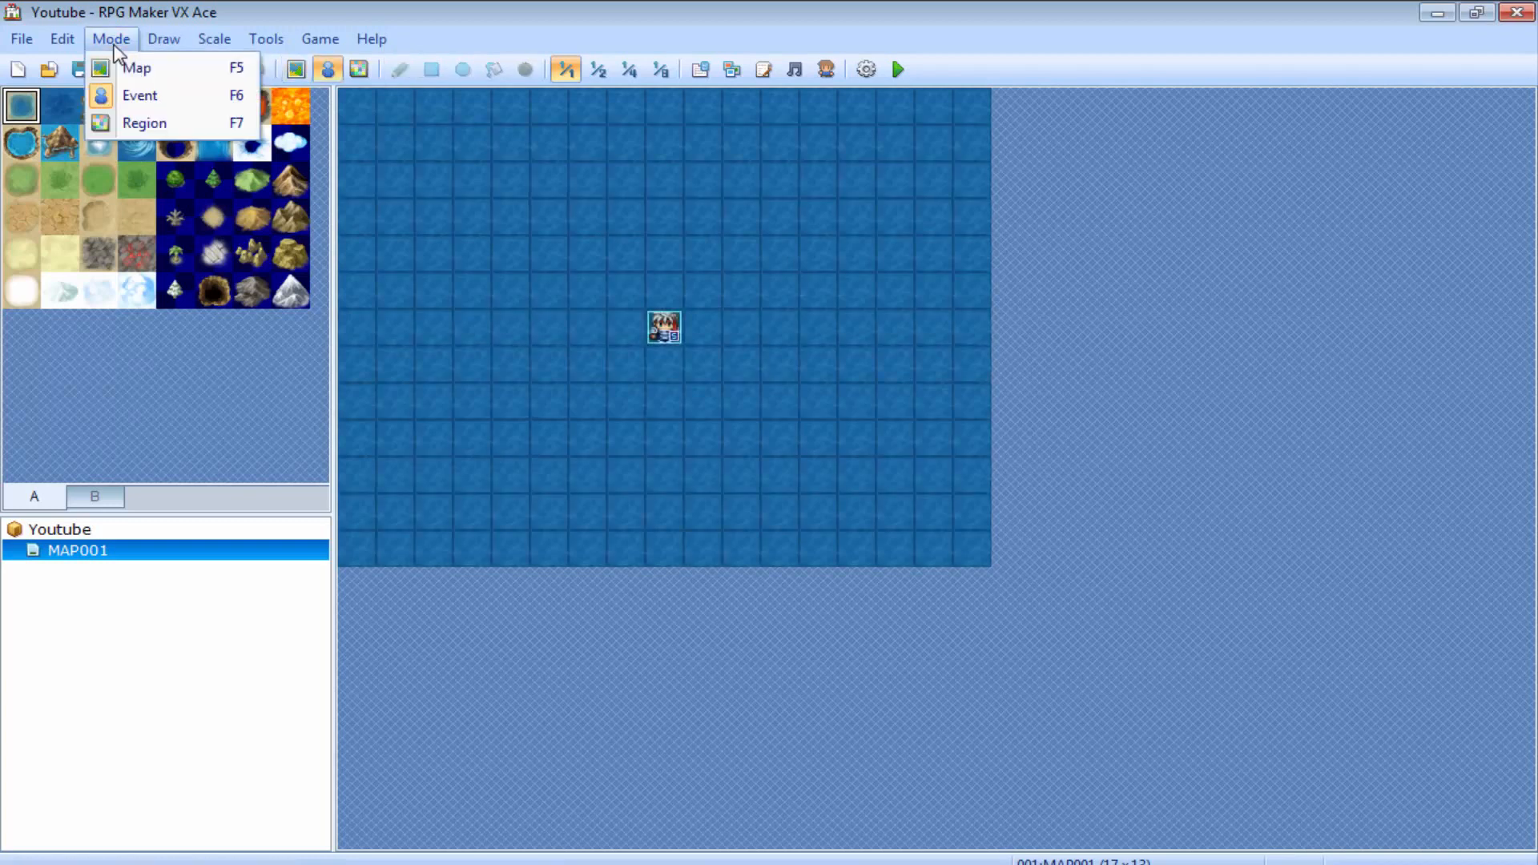
click(133, 123)
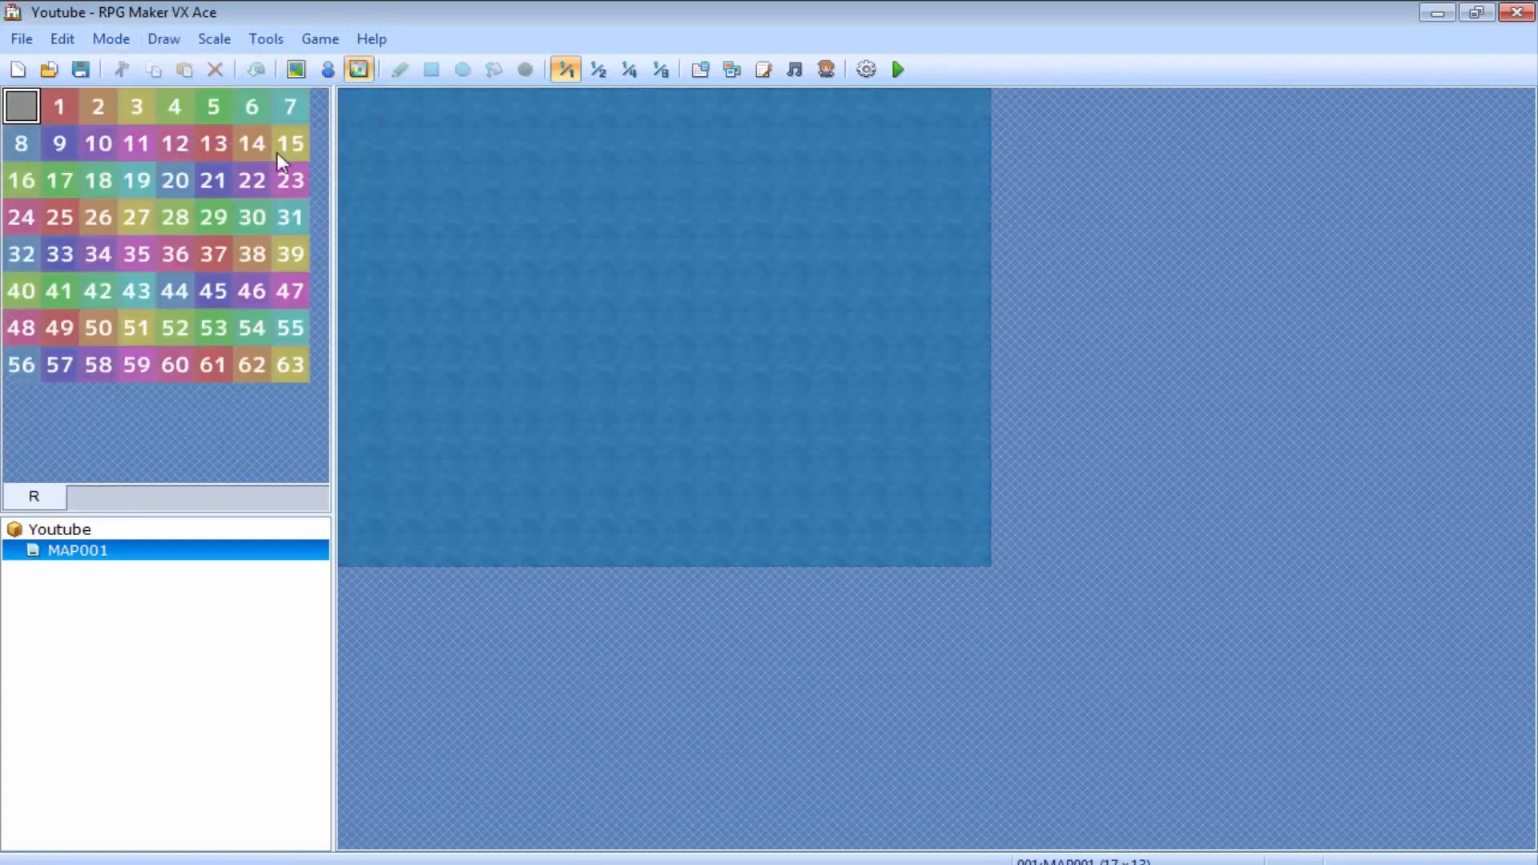
click(116, 40)
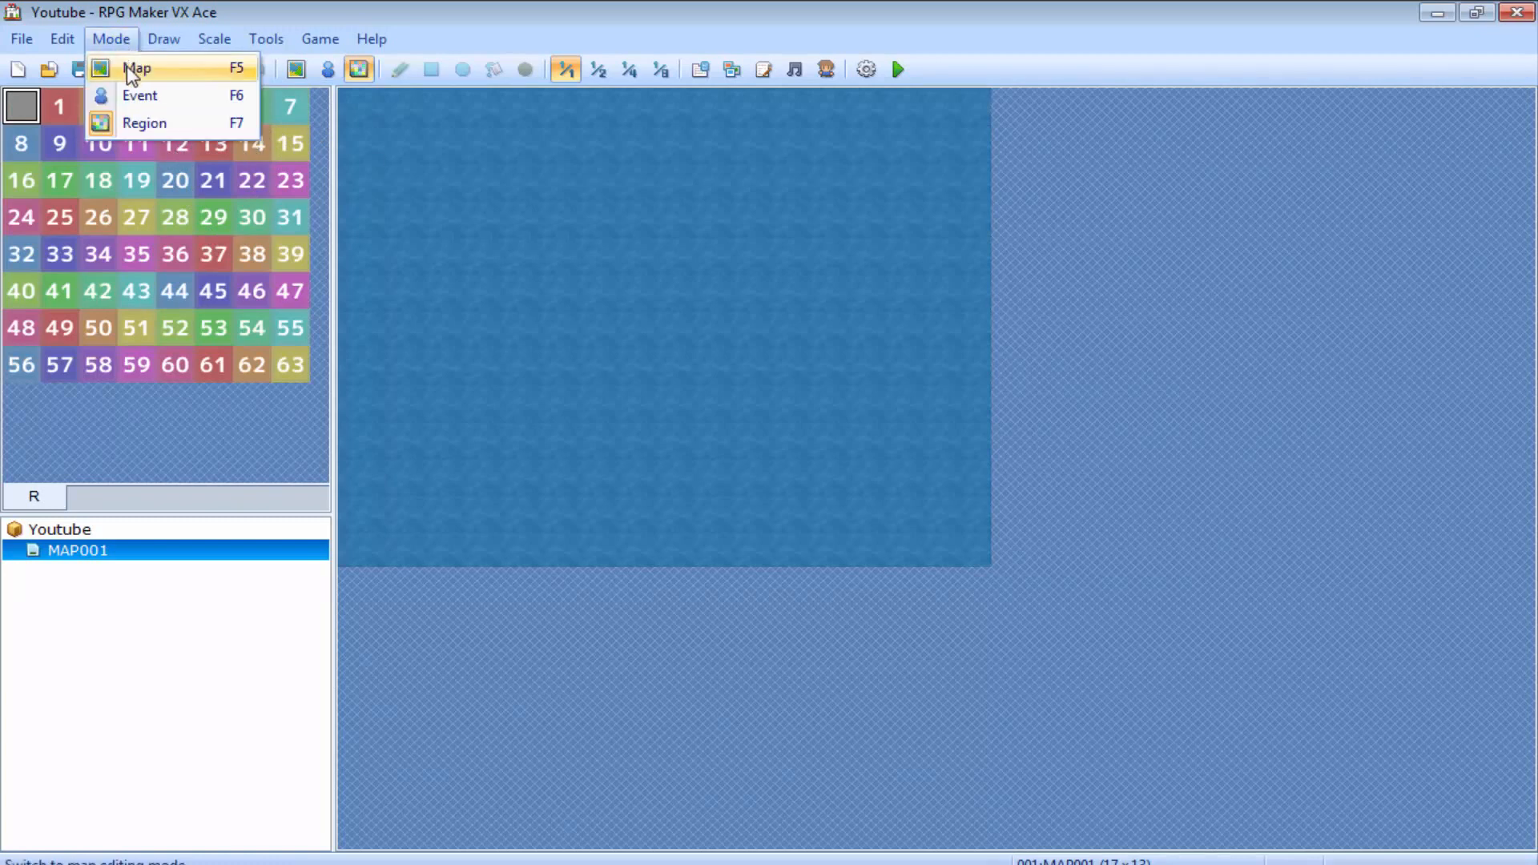
click(127, 71)
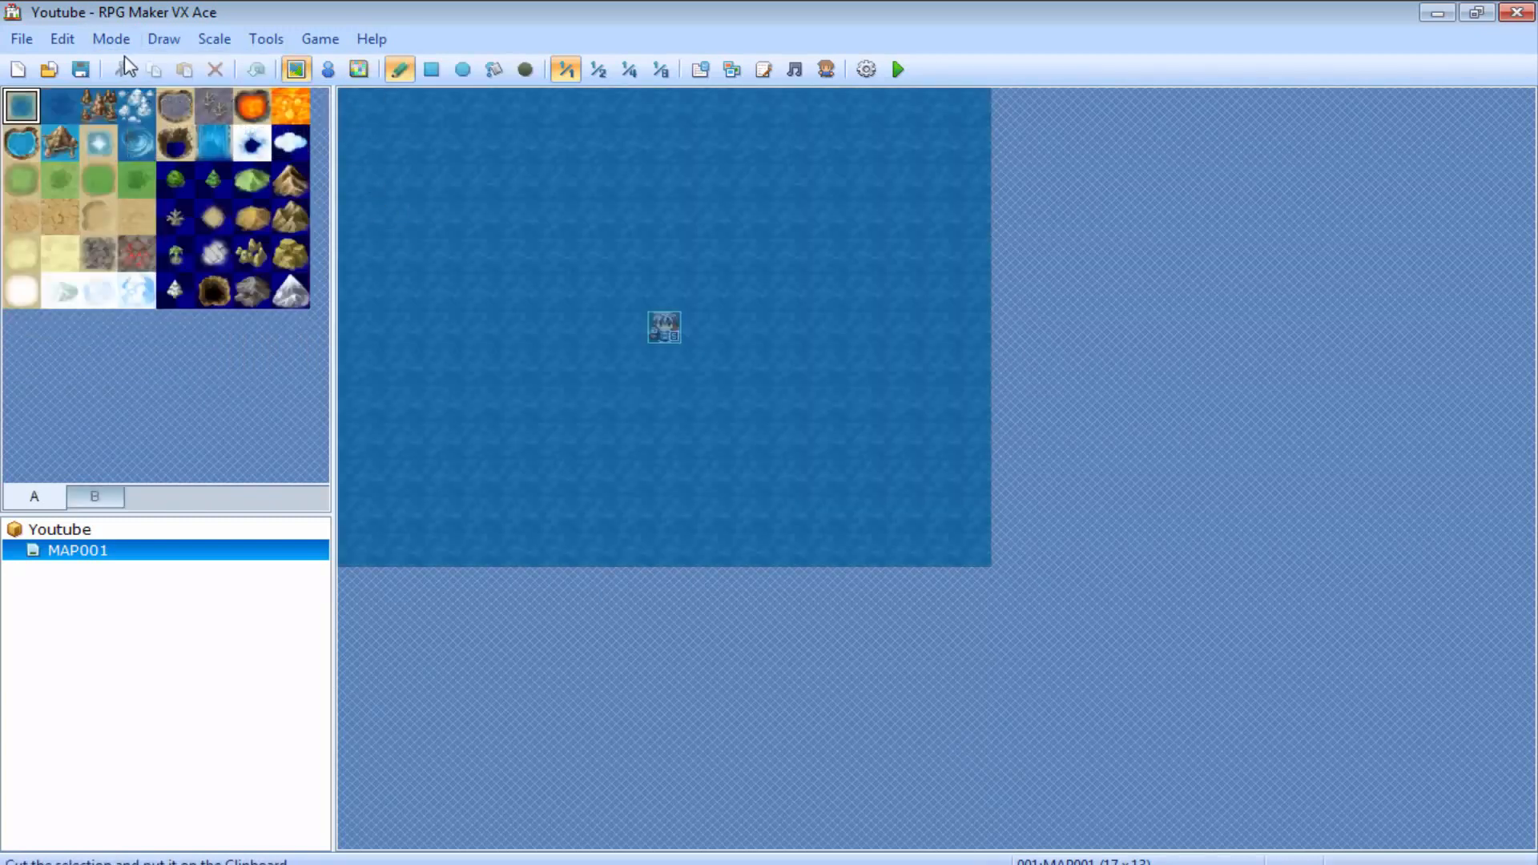
click(104, 40)
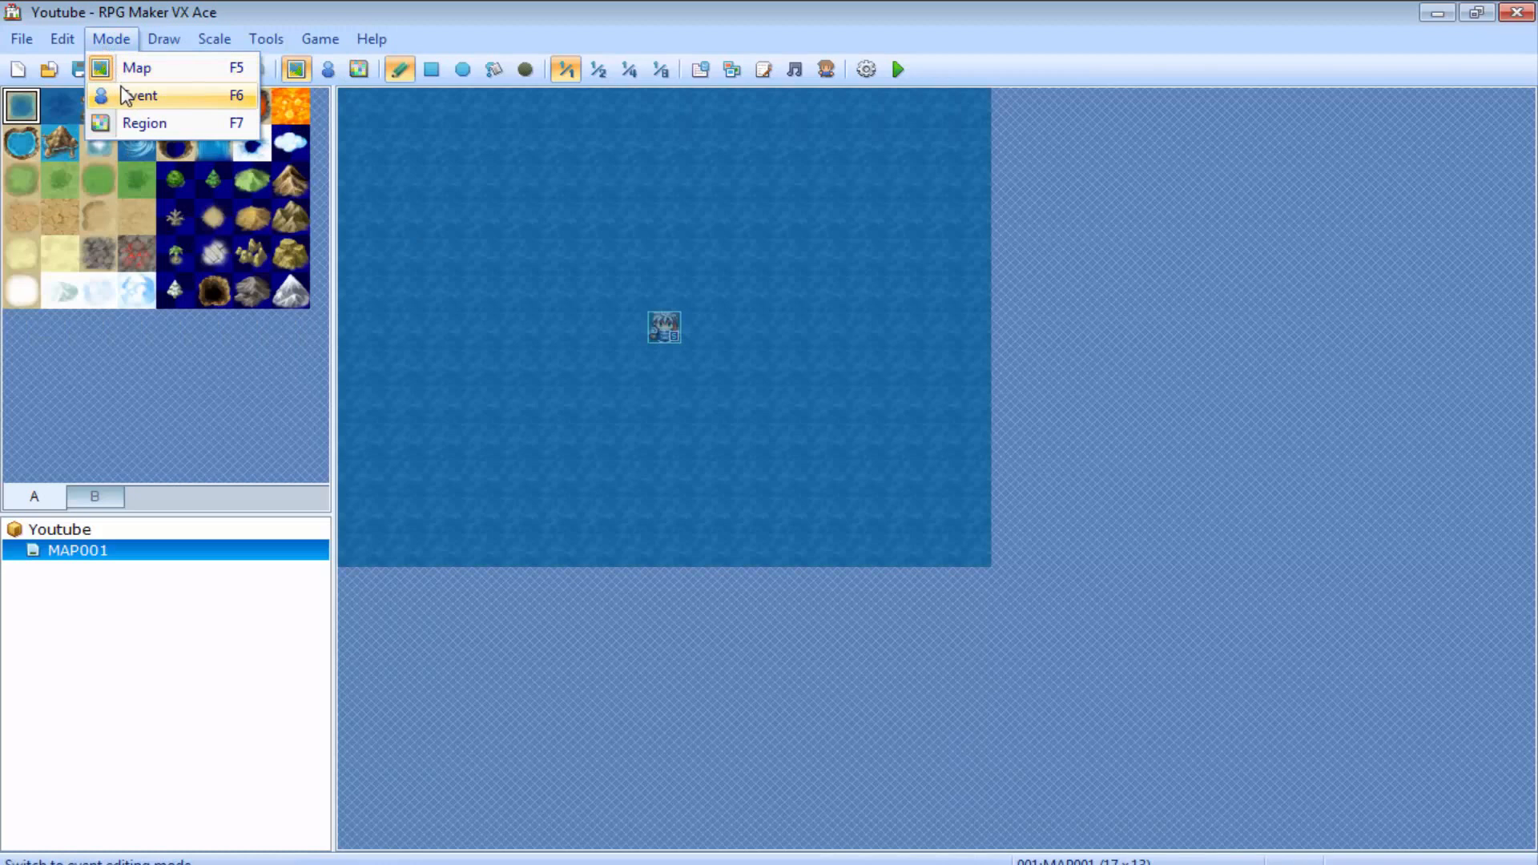
click(128, 96)
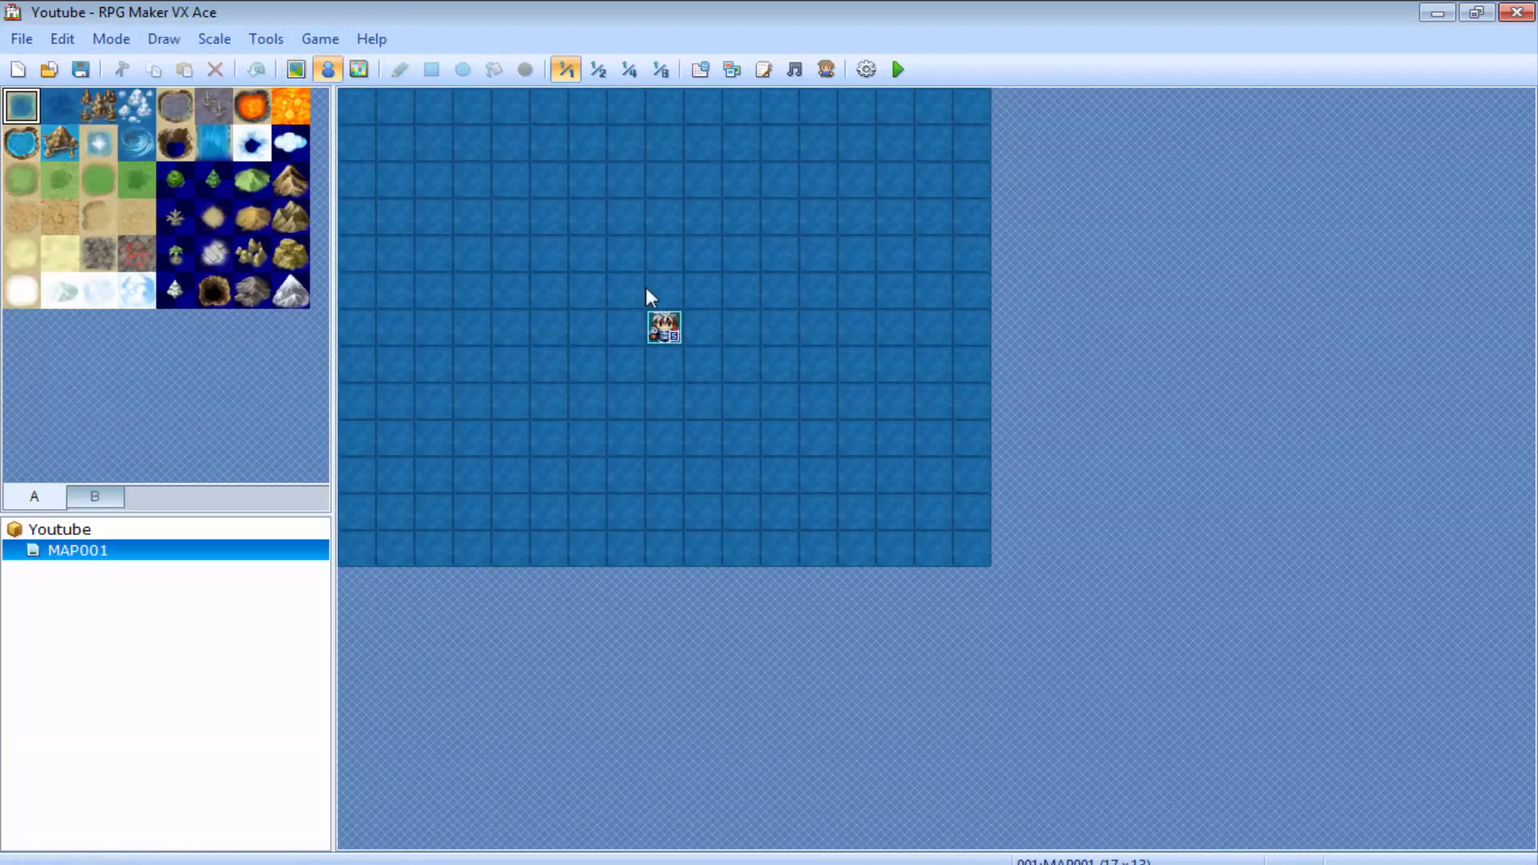
Switch to Map editing mode and paint one water tile at the player's starting position
click(94, 40)
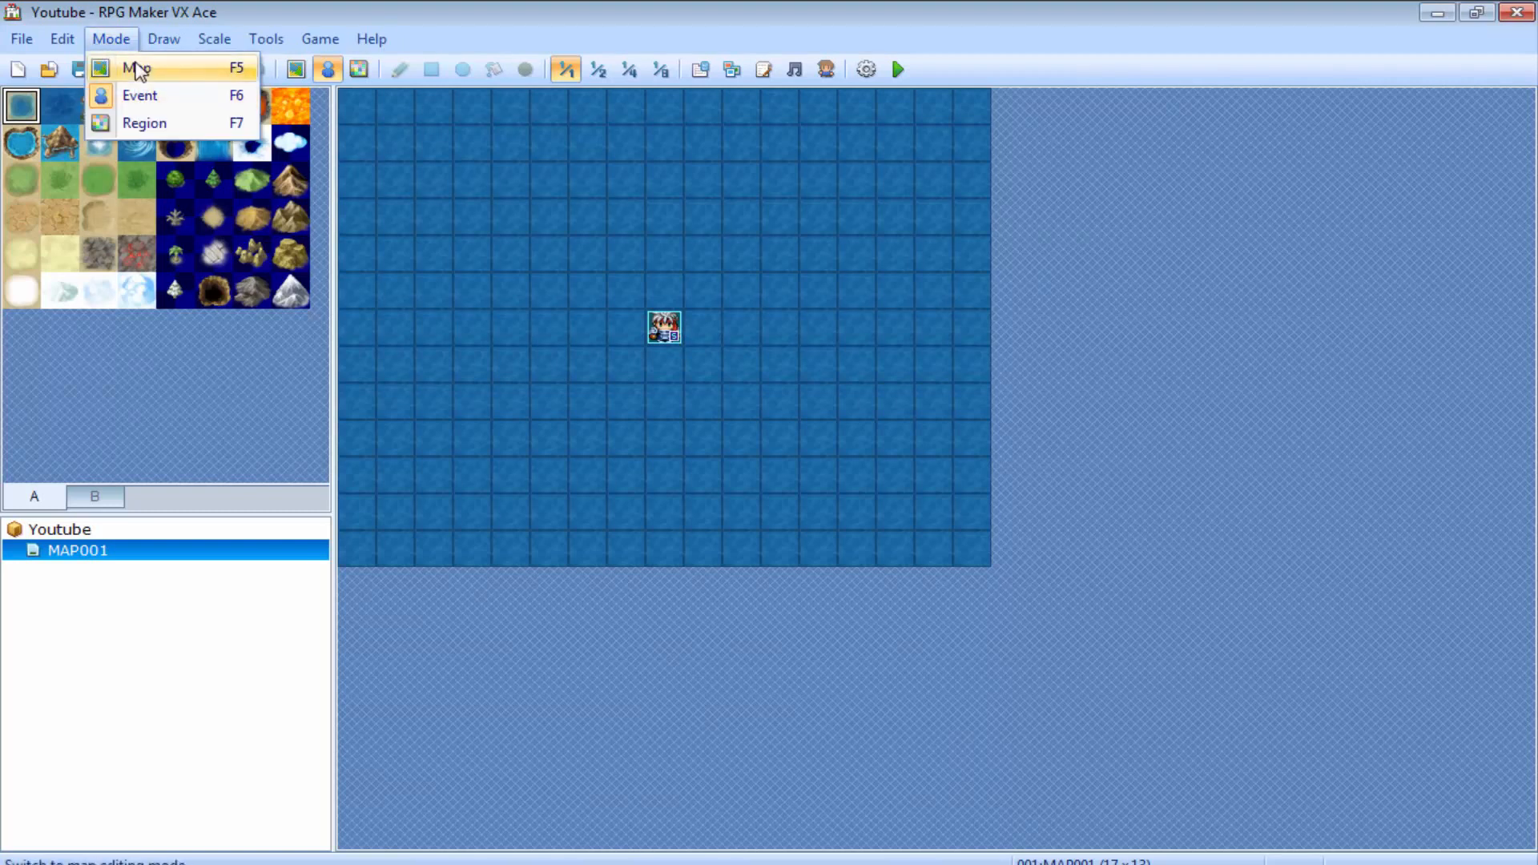
click(137, 67)
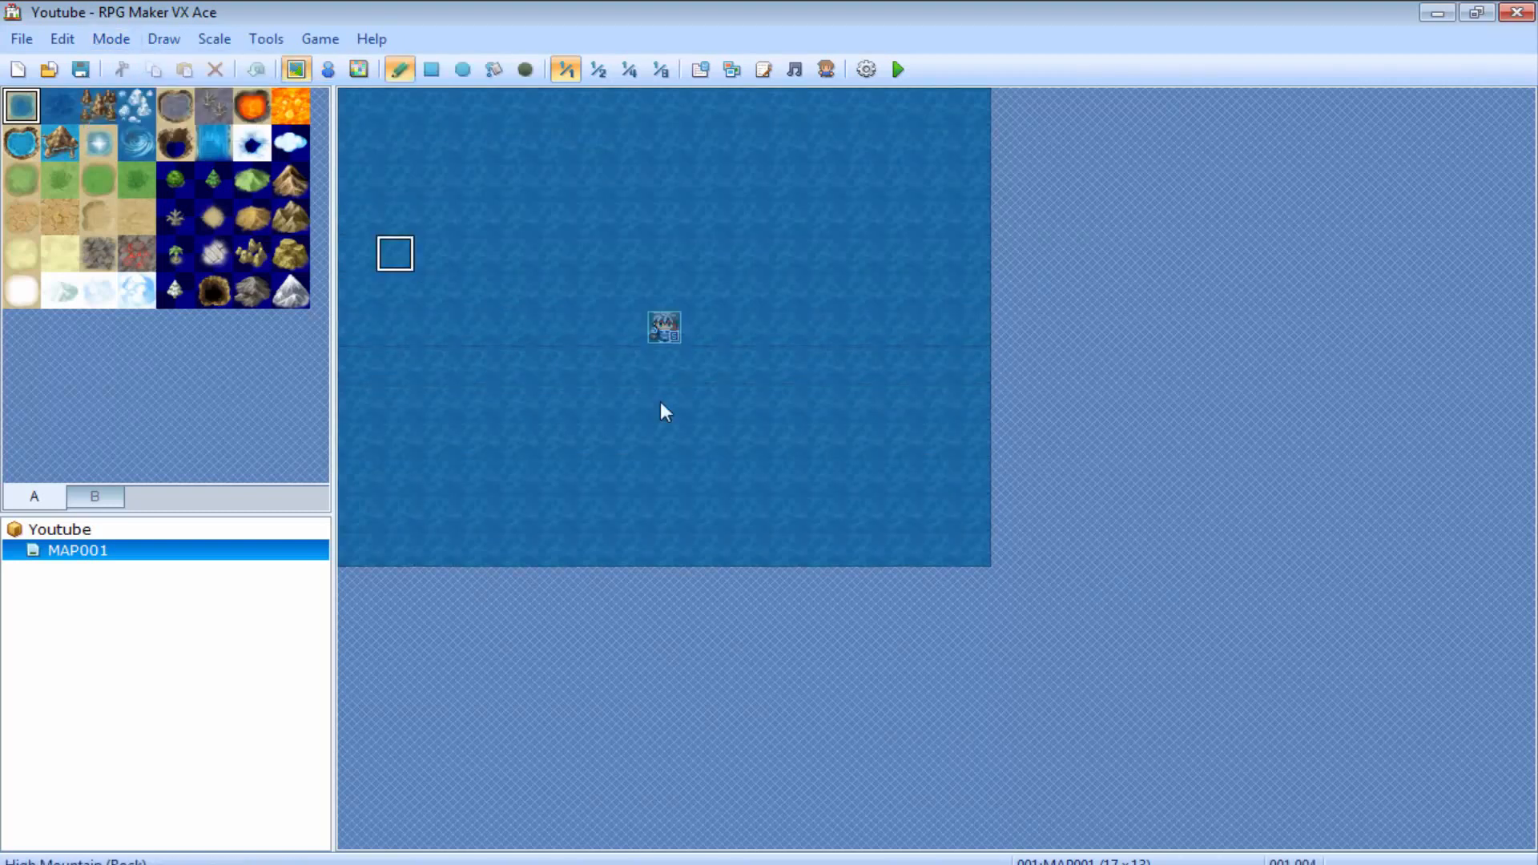
click(657, 338)
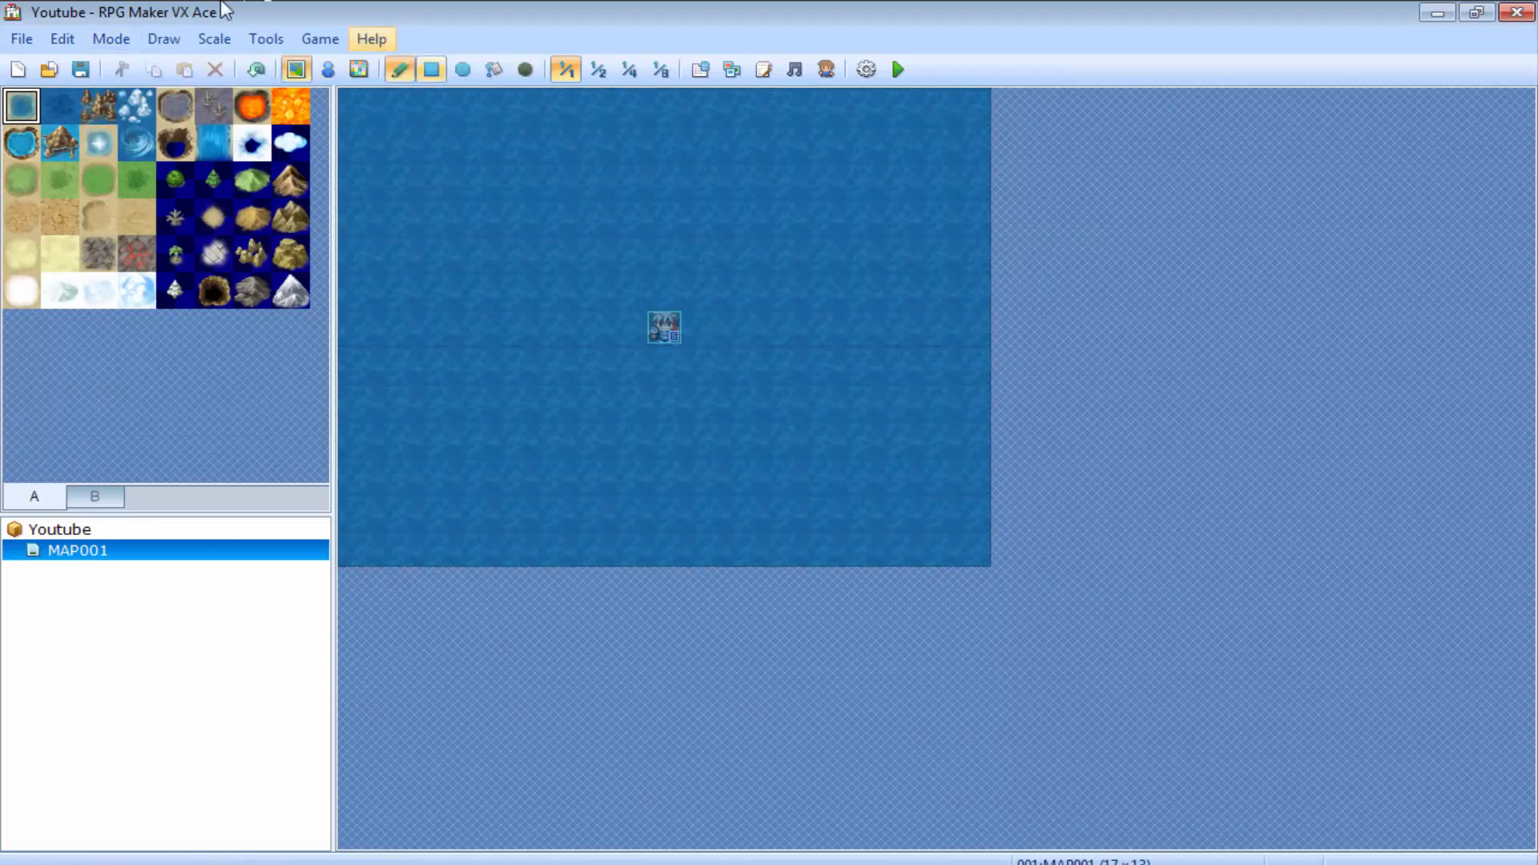
Return to Event editing mode and select the brown rock tile in the second row of tileset A
click(112, 39)
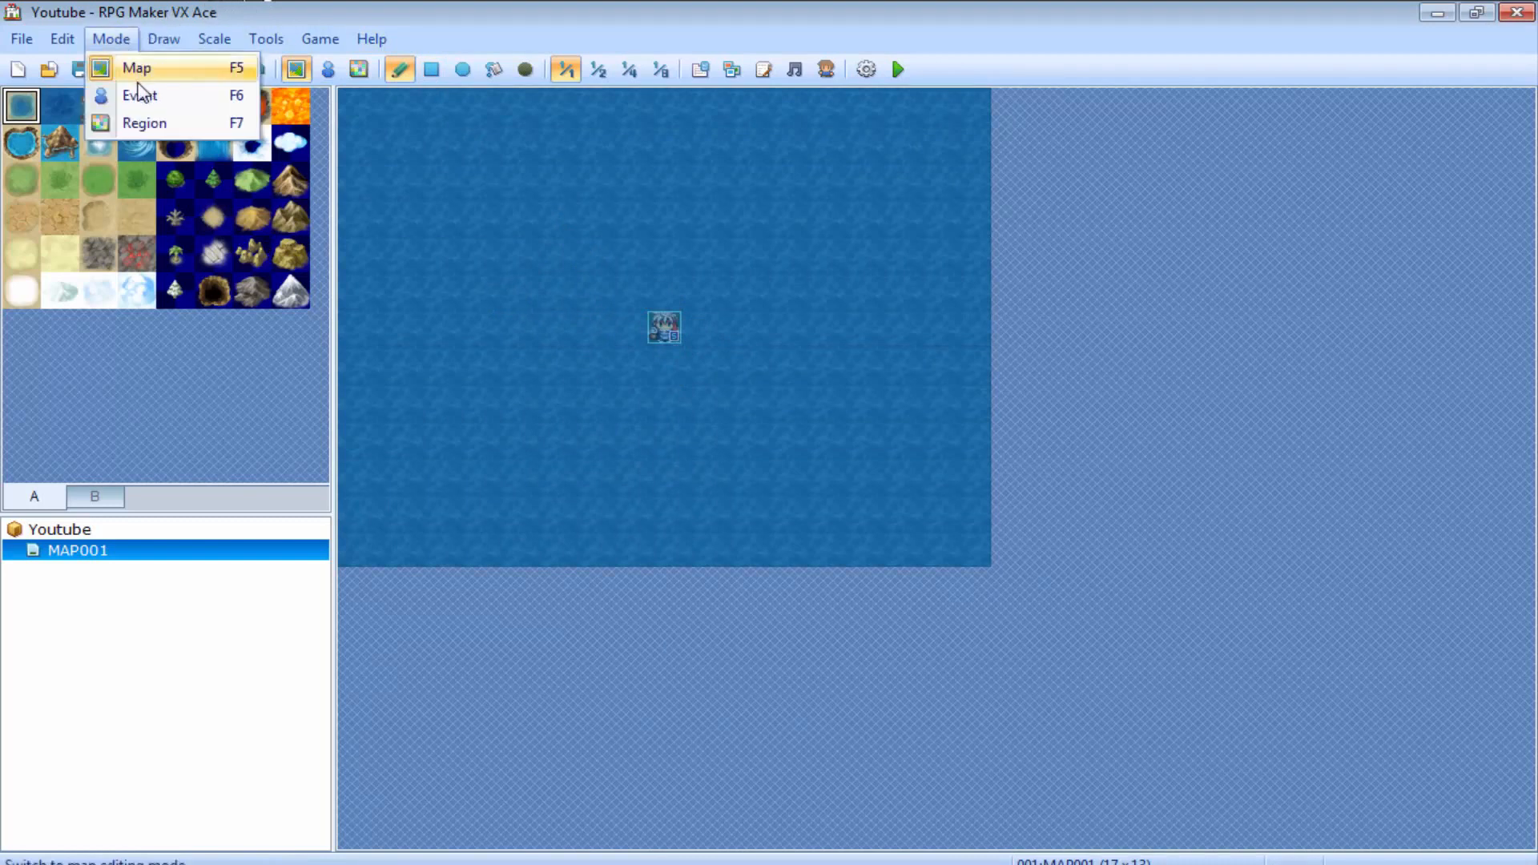
click(140, 96)
click(164, 40)
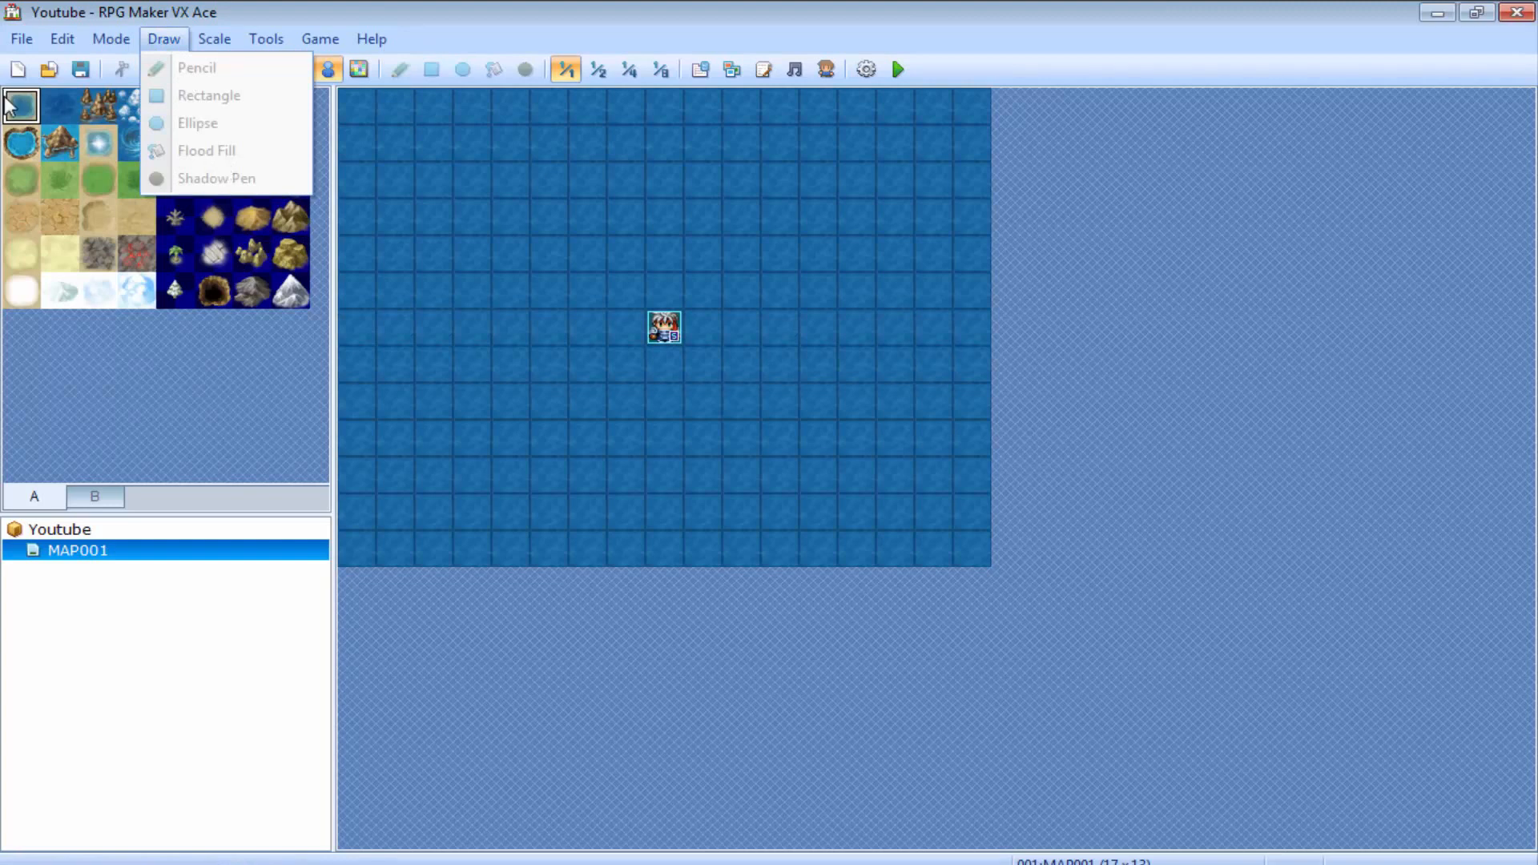
click(46, 157)
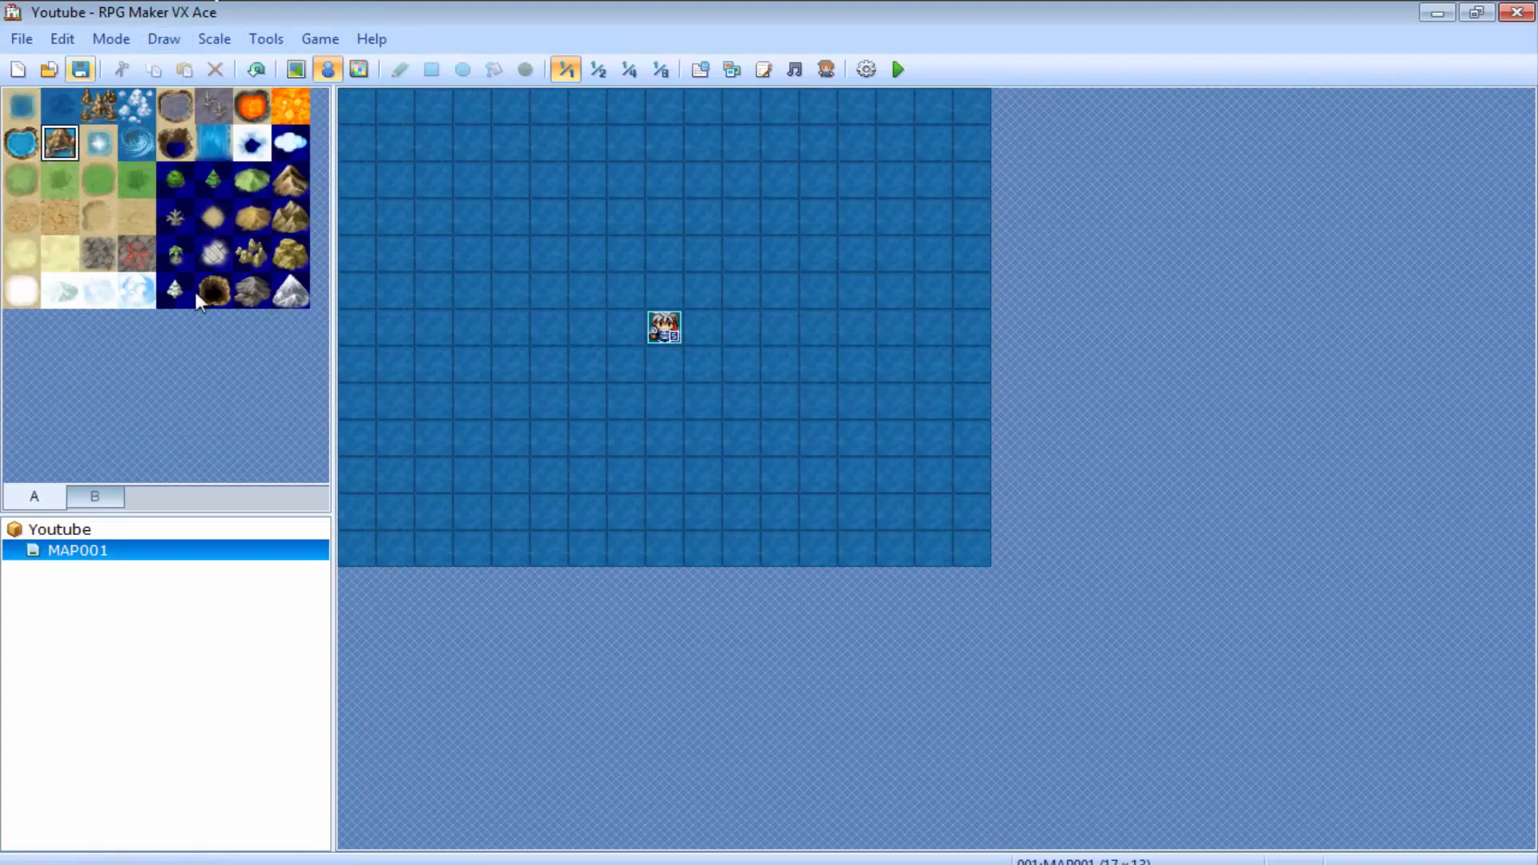
Preview the map at 1:2 scale and return it to 1:1
click(205, 35)
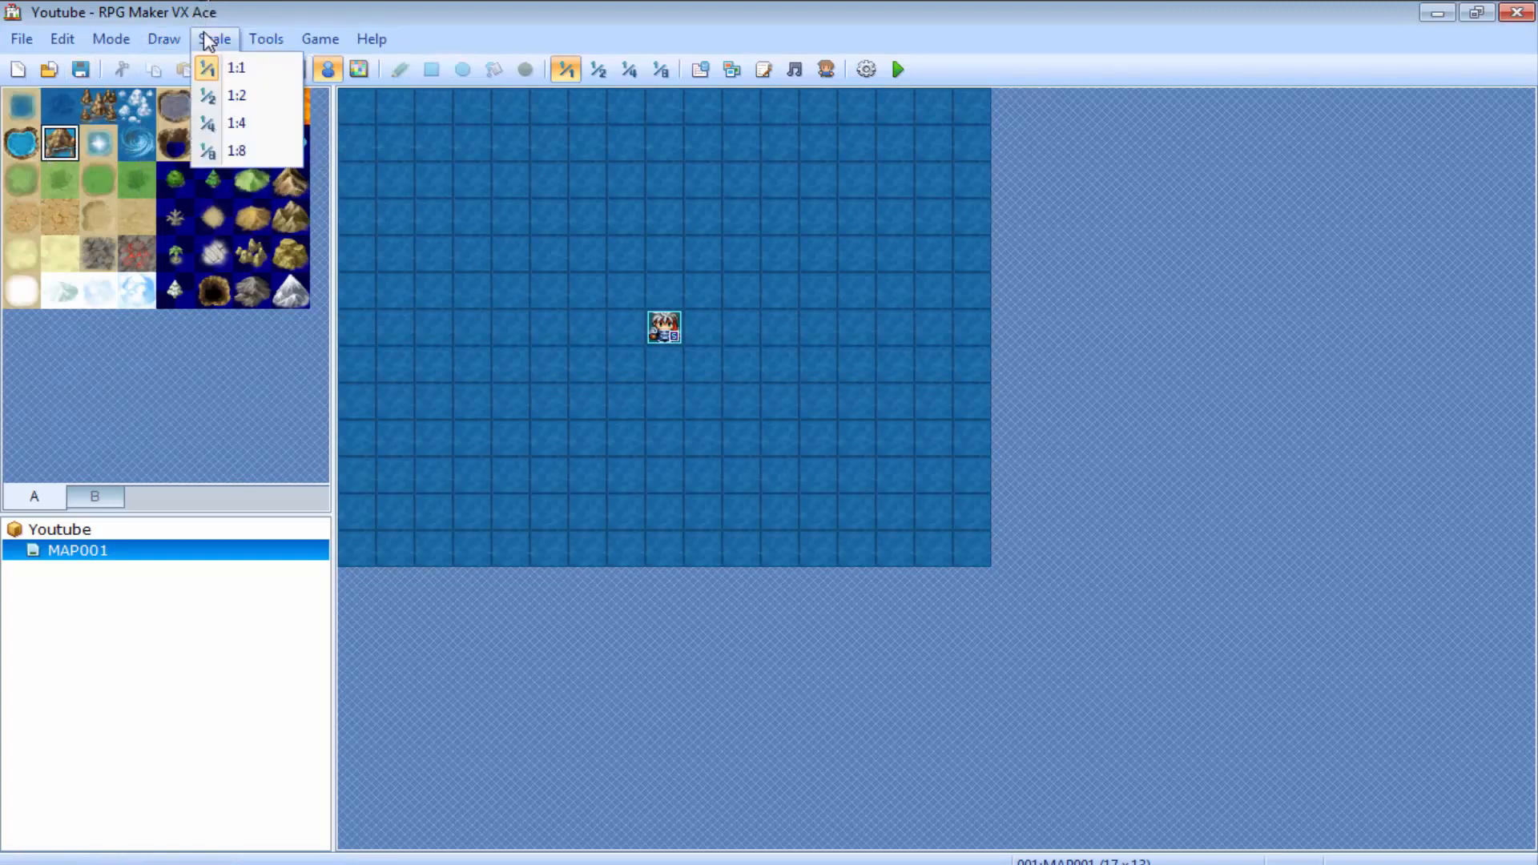
click(226, 95)
click(213, 40)
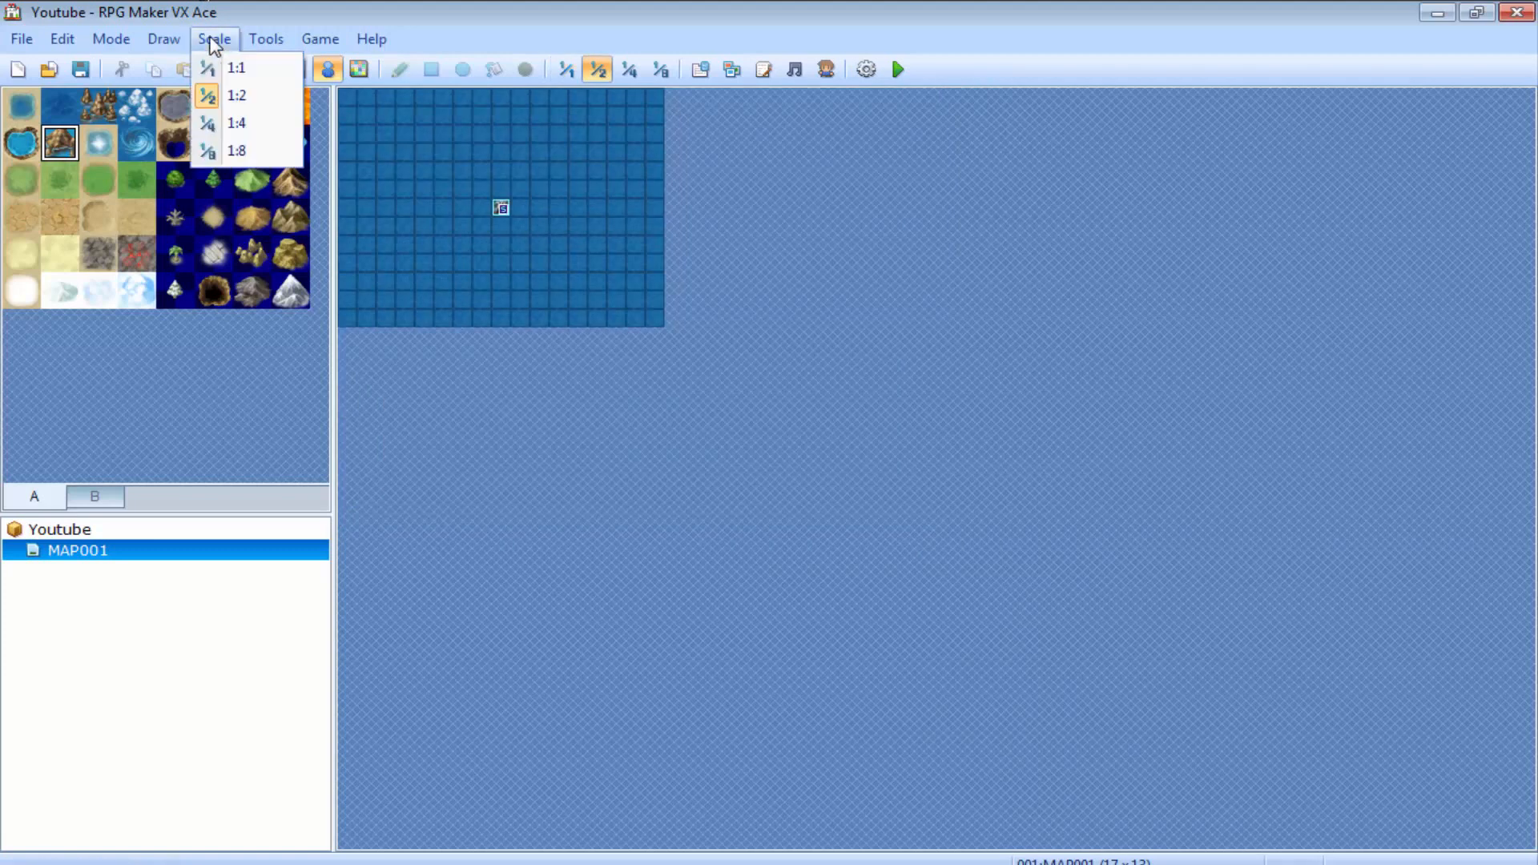
click(229, 72)
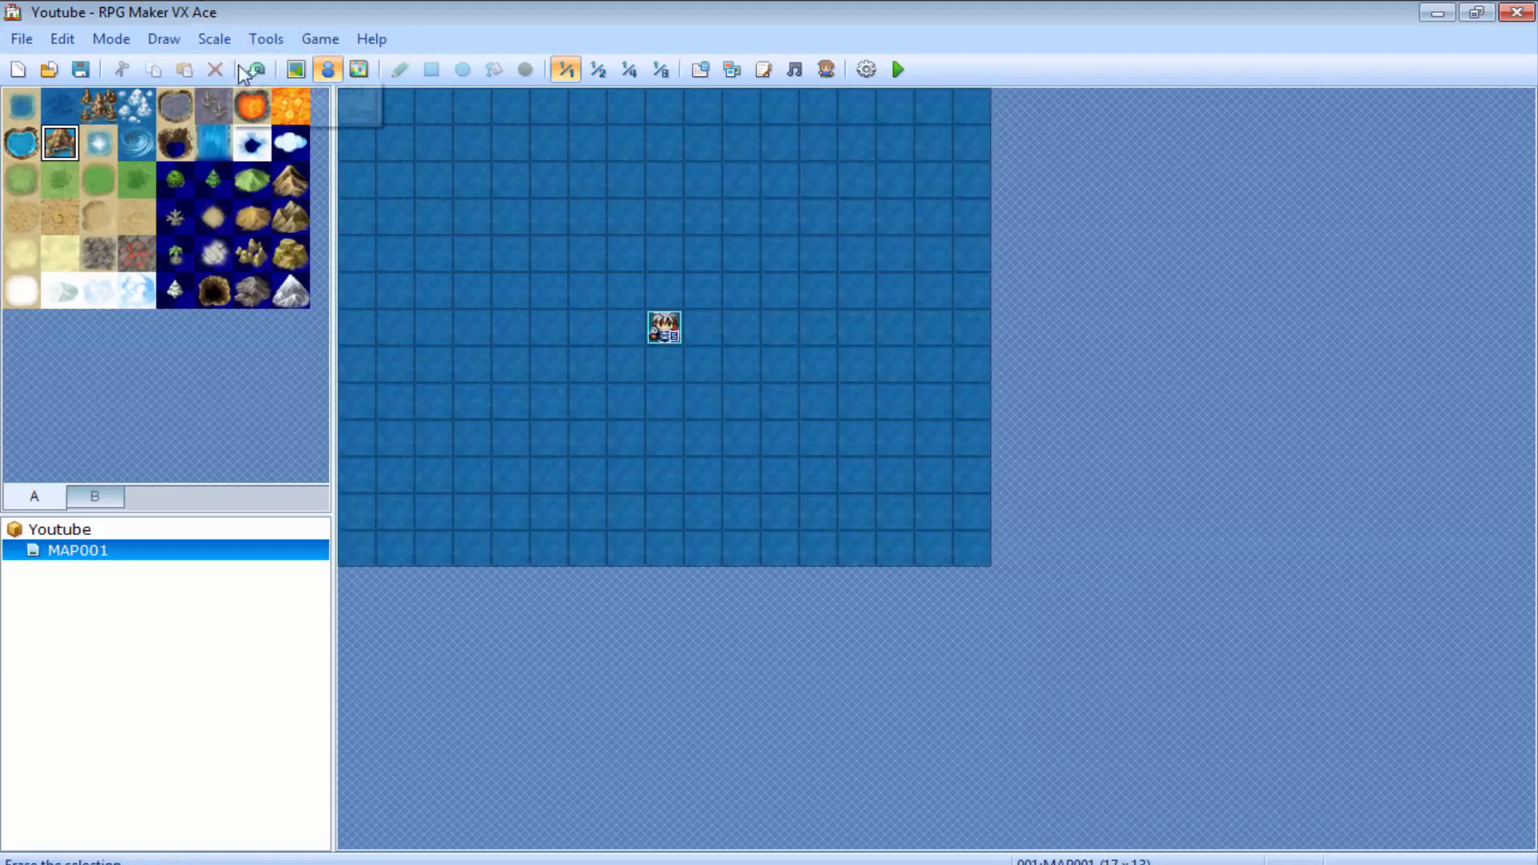
View the project's Database and Resource Manager, closing each without making changes
click(287, 37)
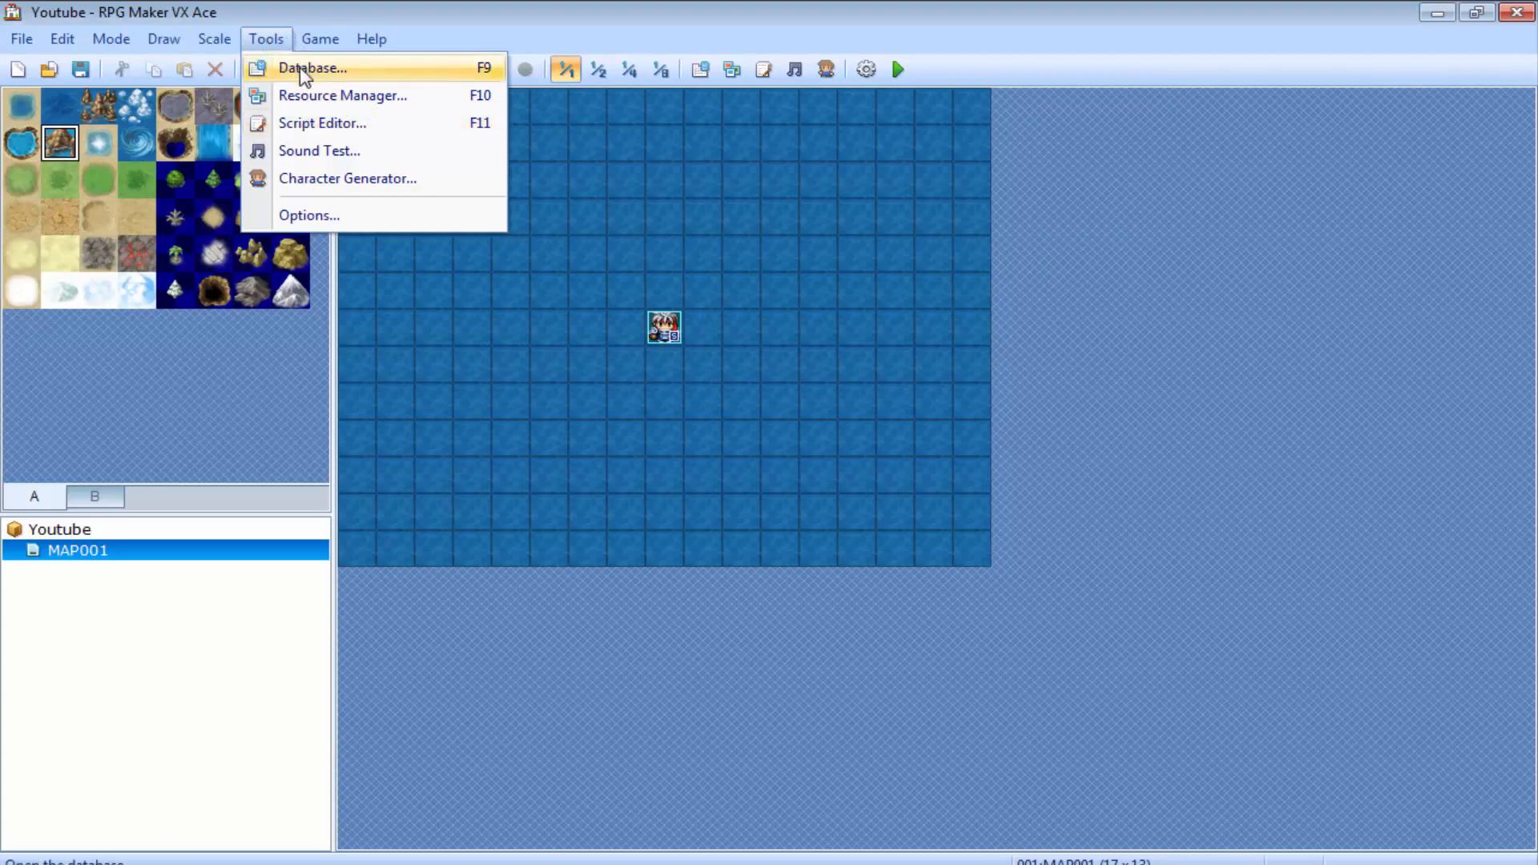
click(300, 69)
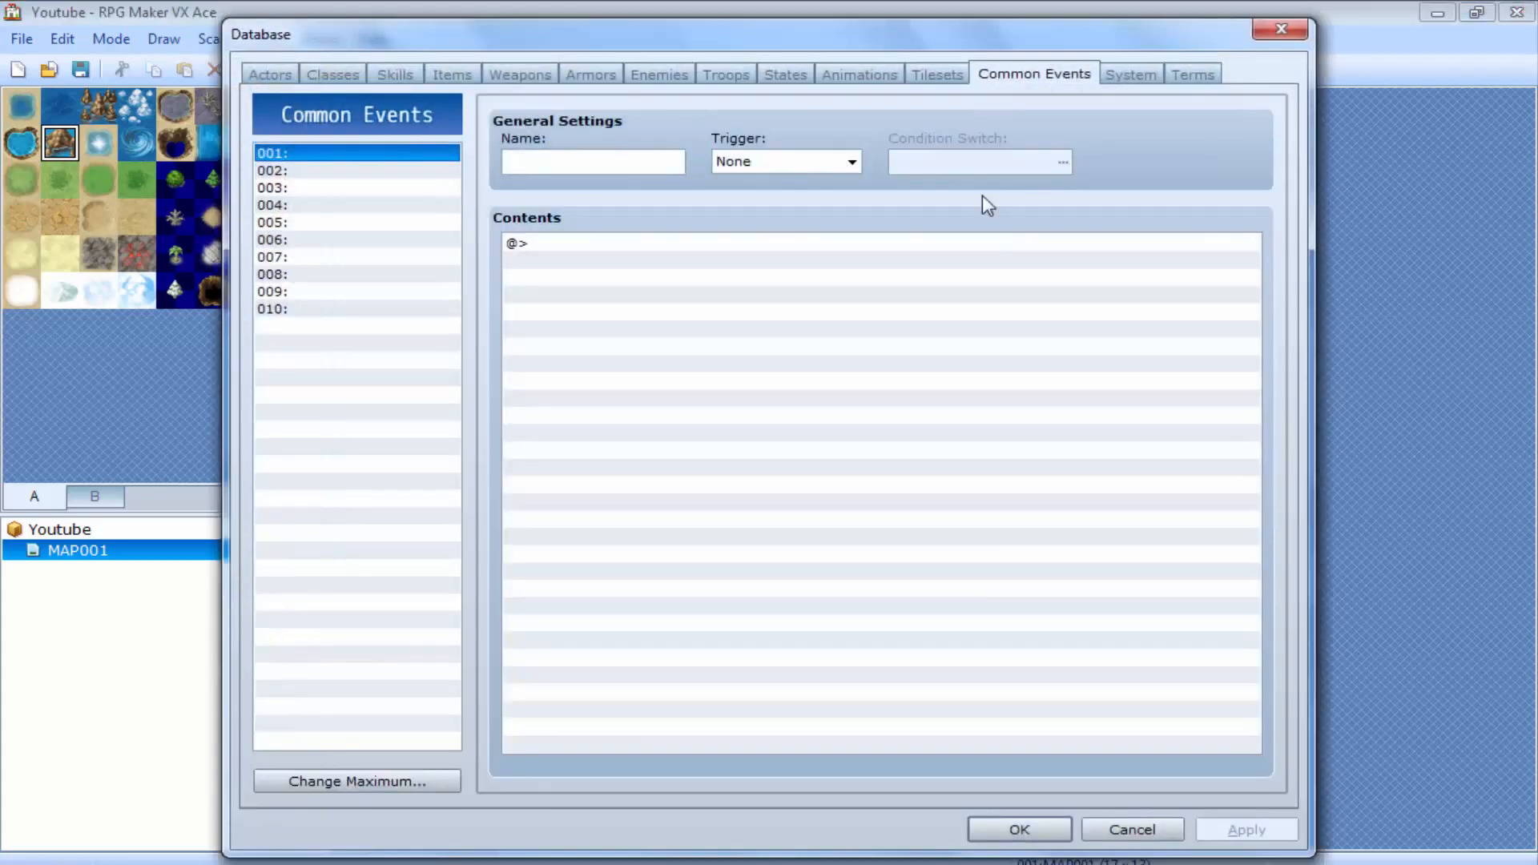
click(1280, 30)
click(275, 42)
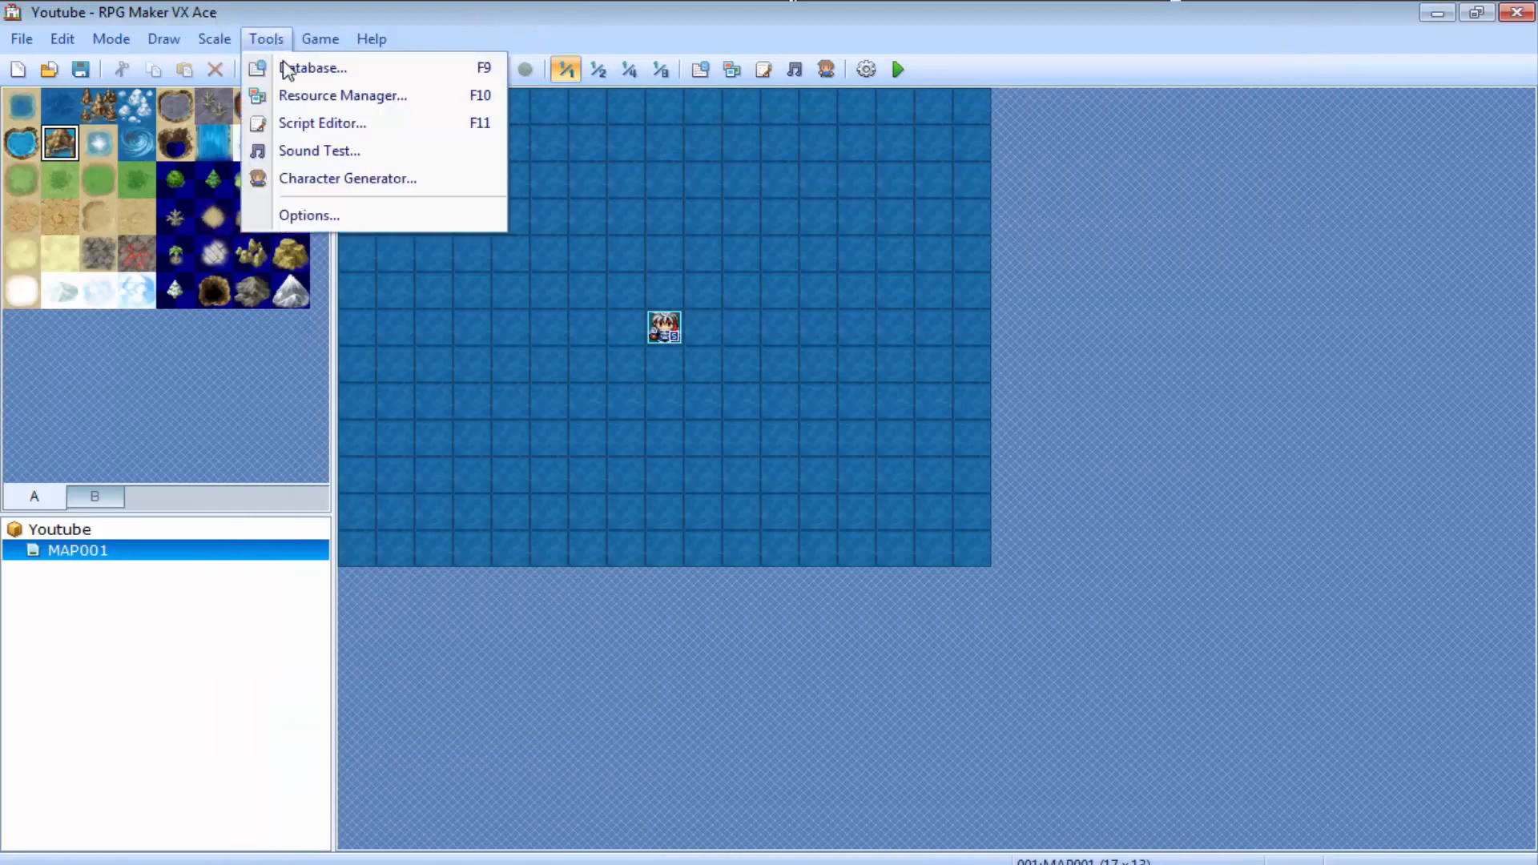
click(287, 93)
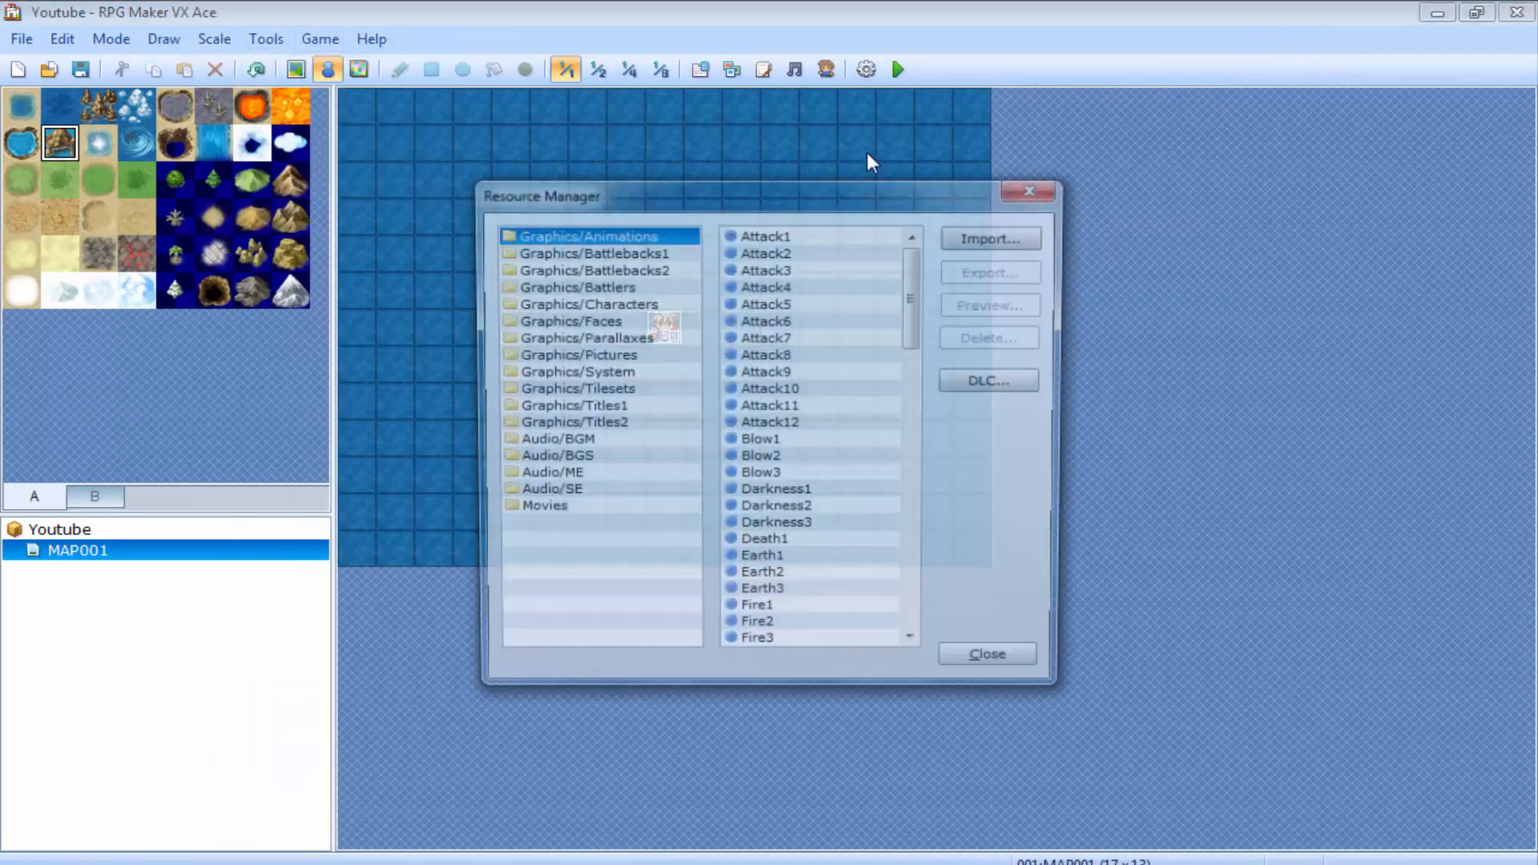
key(Escape)
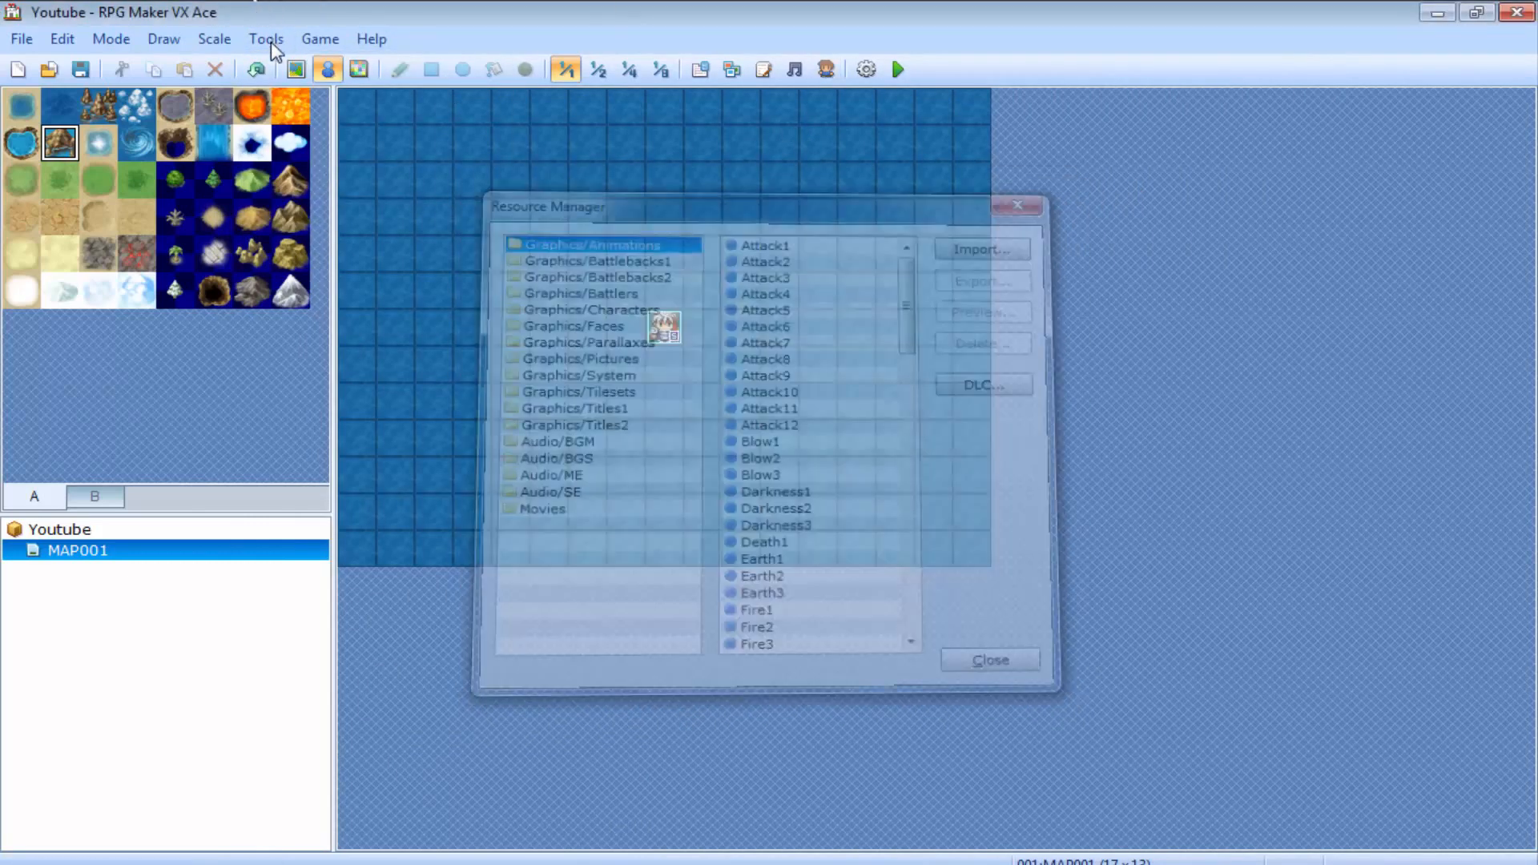
click(266, 38)
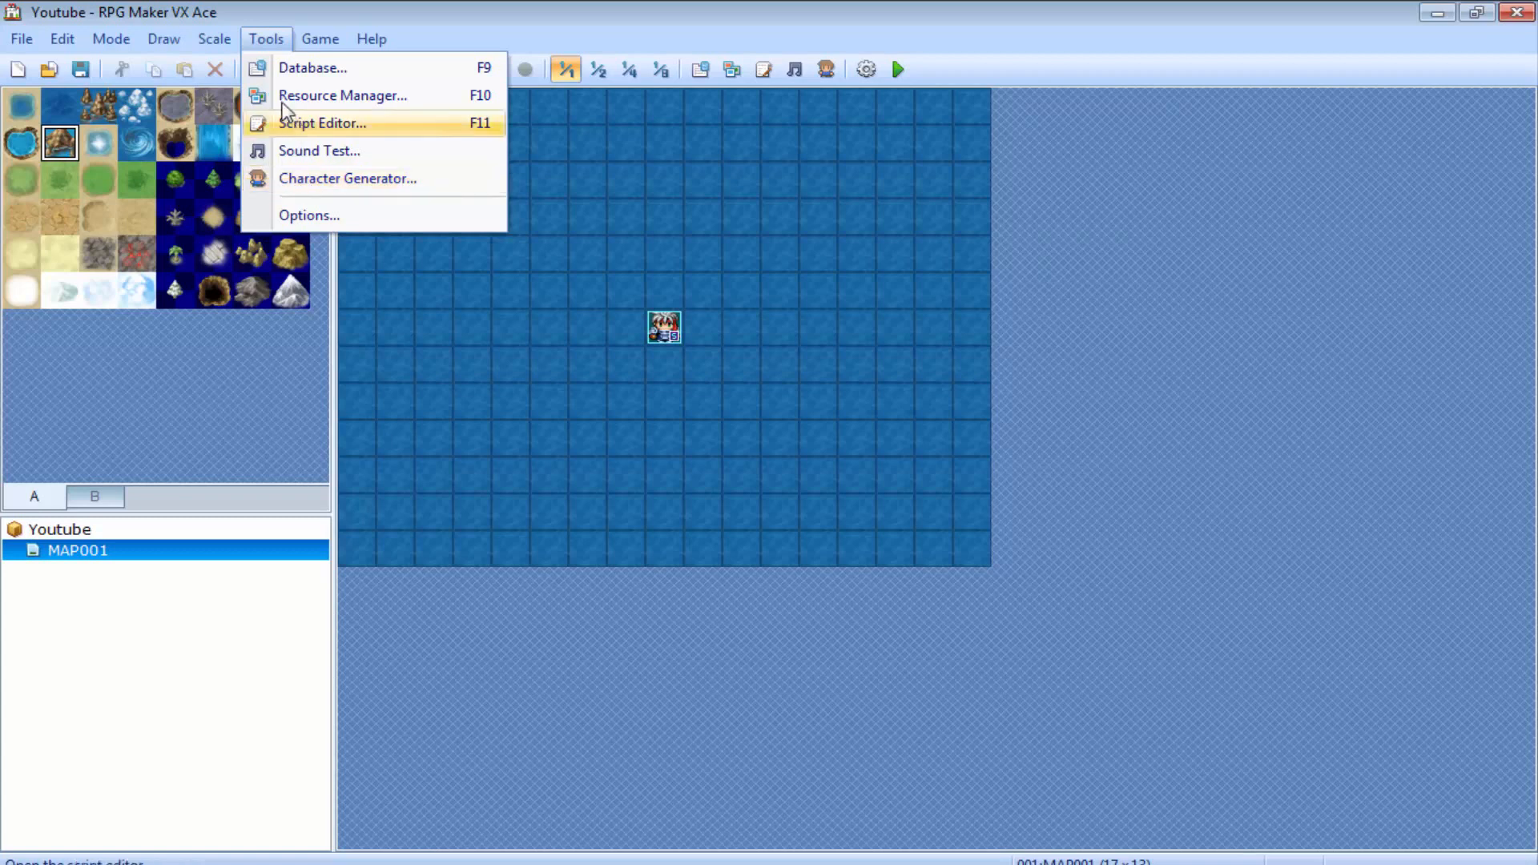
click(267, 38)
click(309, 40)
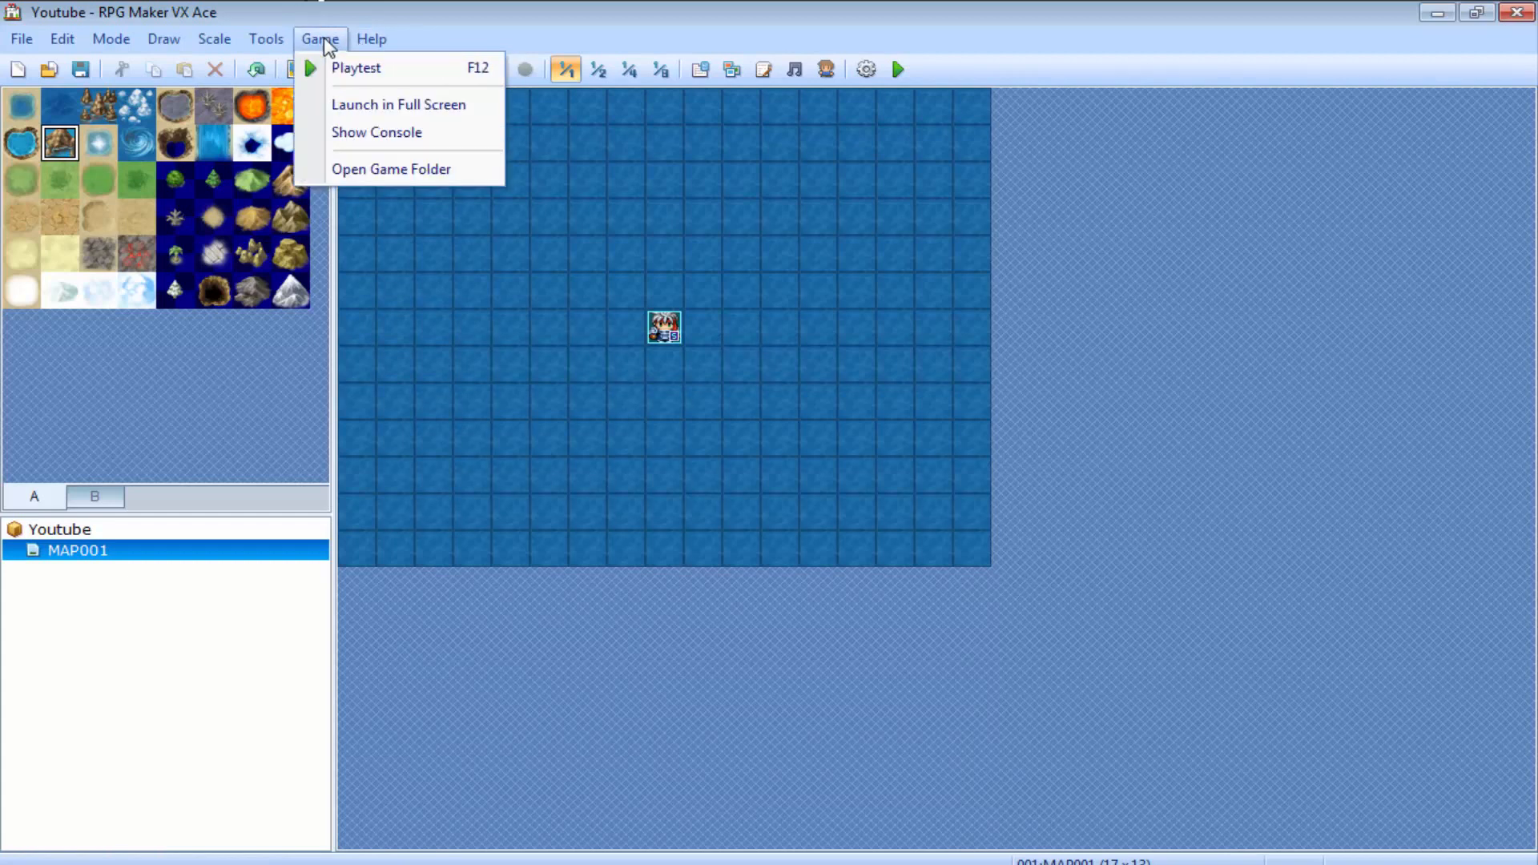
mouse_move(362, 45)
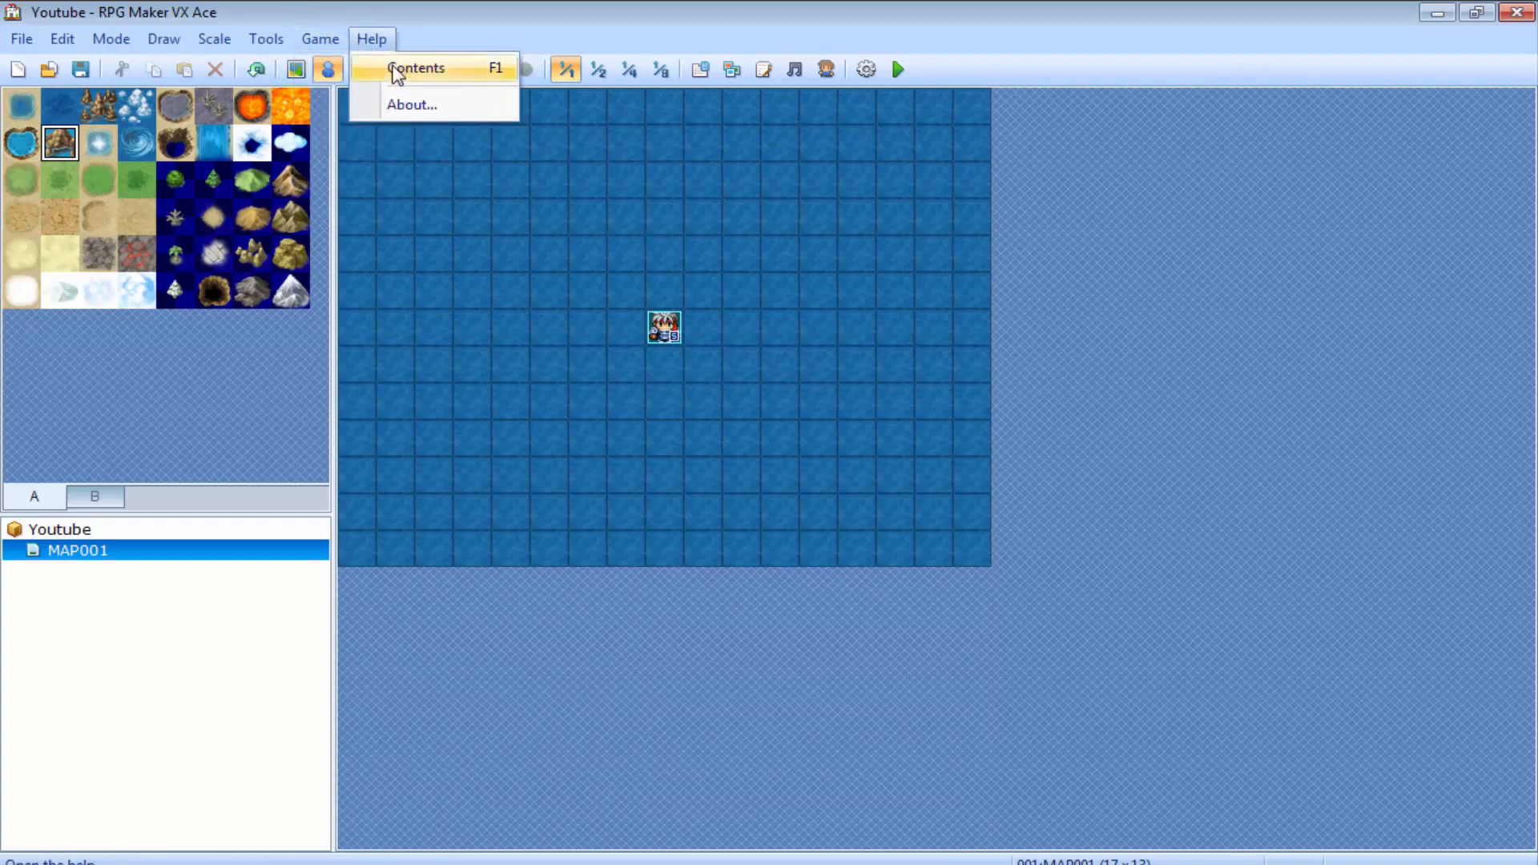
mouse_move(22, 40)
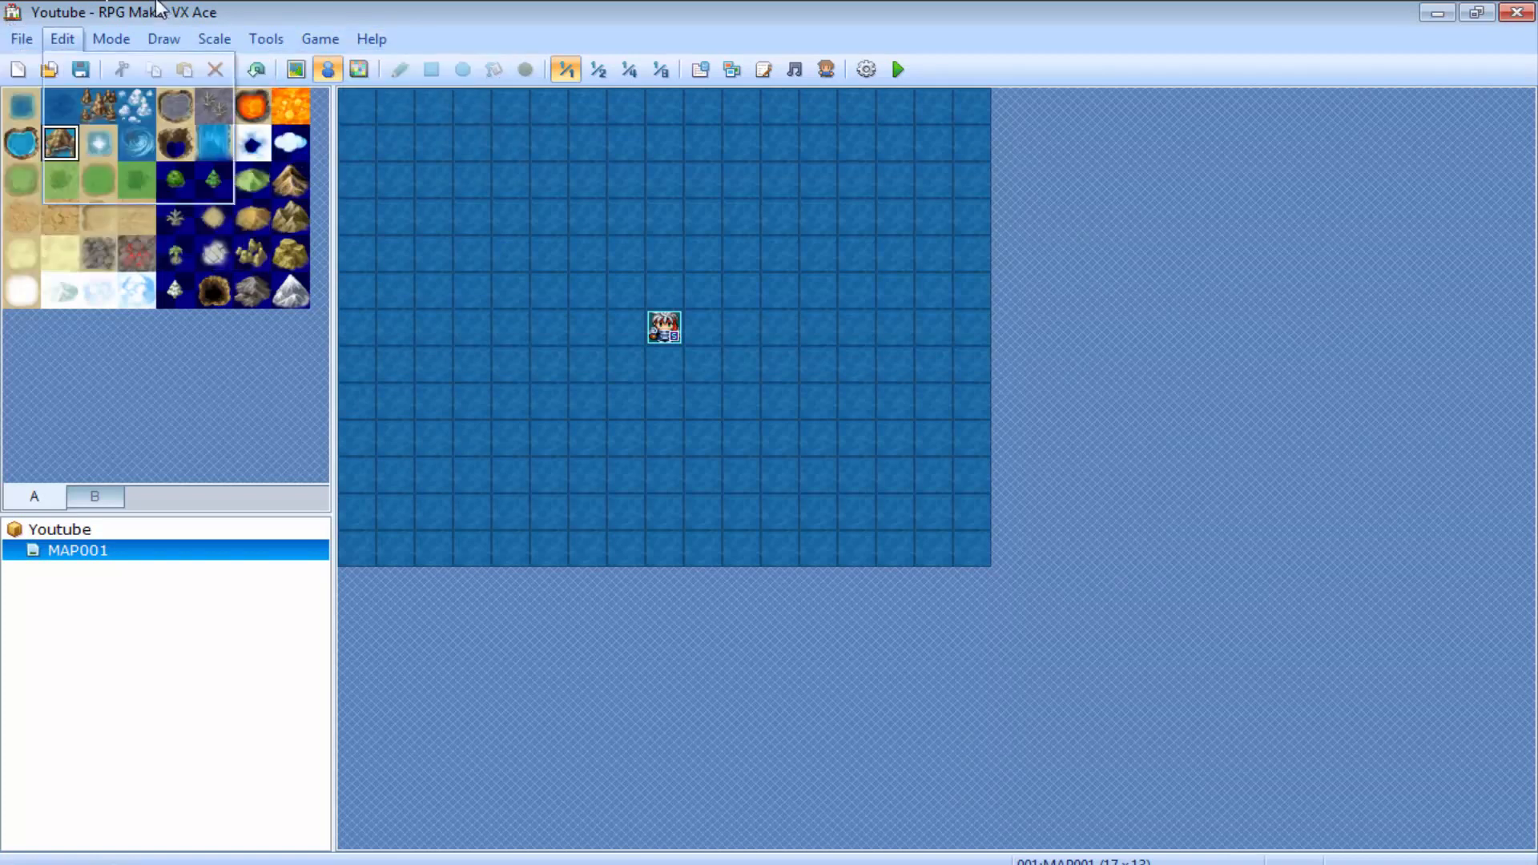
mouse_move(215, 40)
click(522, 202)
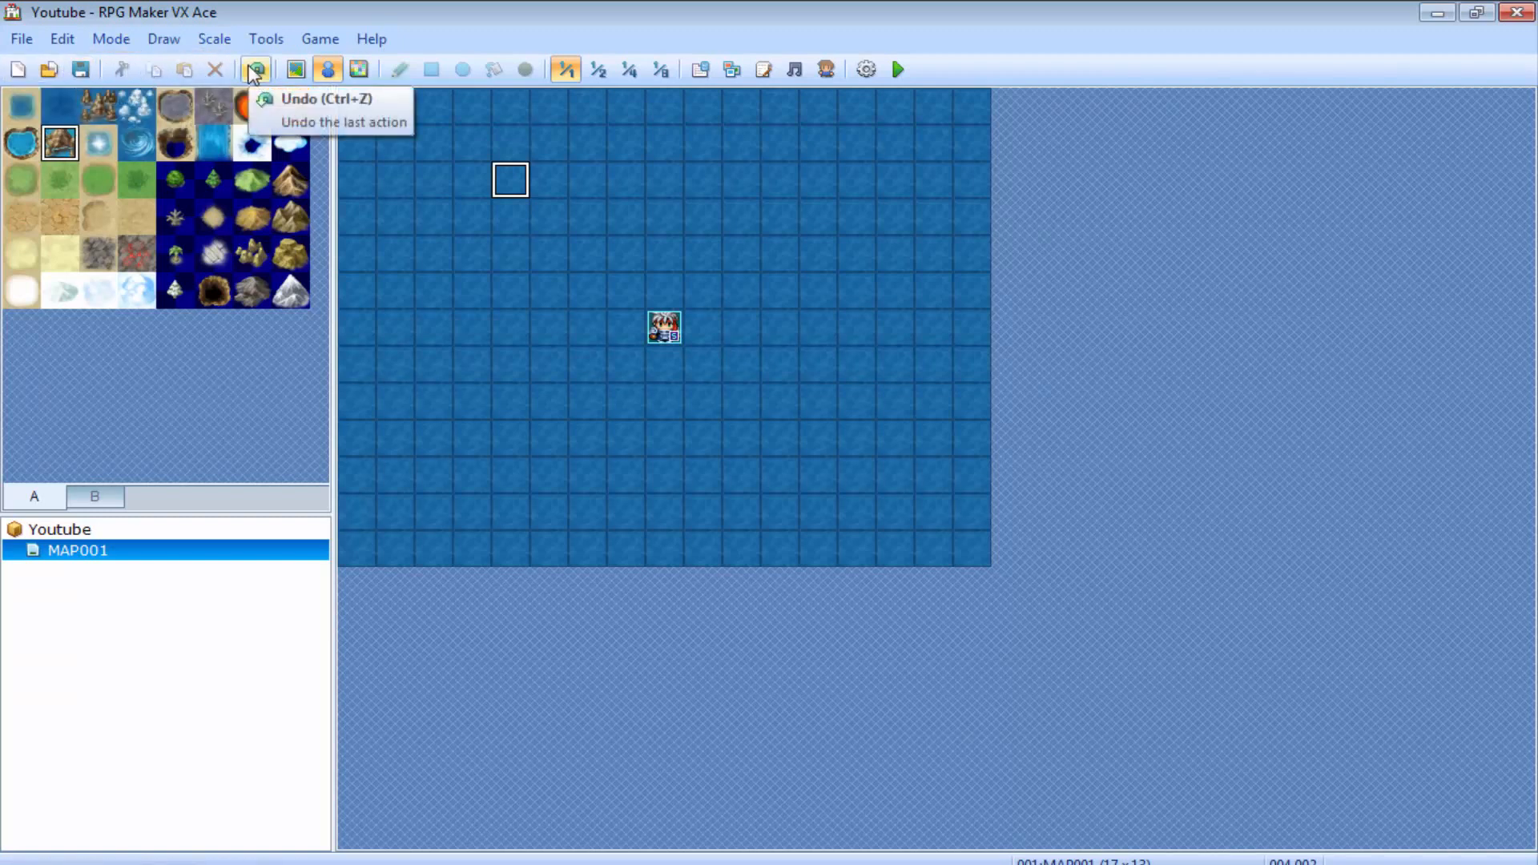
Show the map in Map editing mode and go back to Event editing mode
click(294, 70)
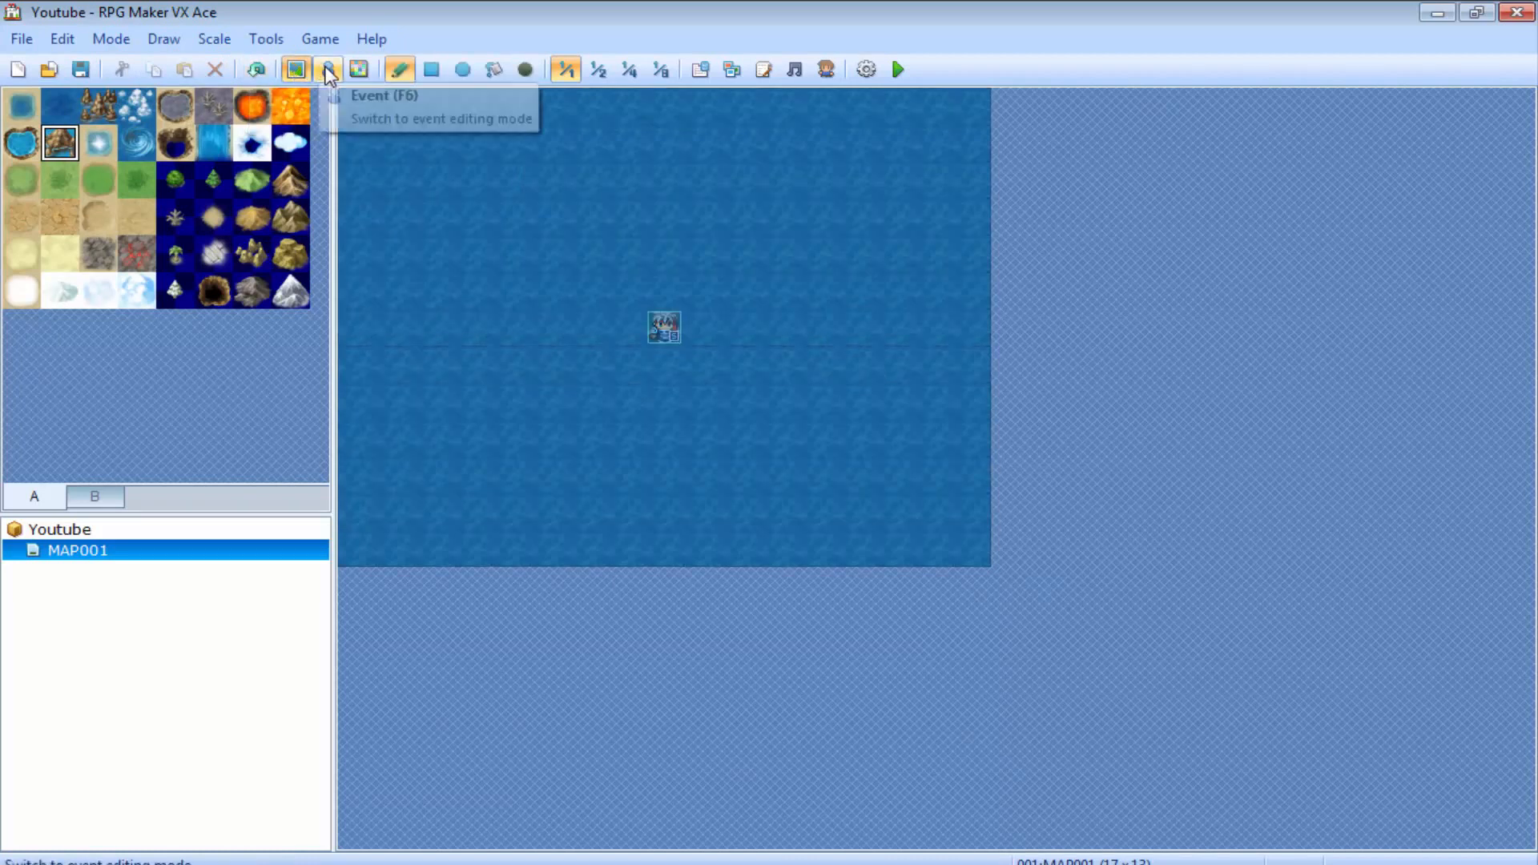
click(327, 70)
click(213, 38)
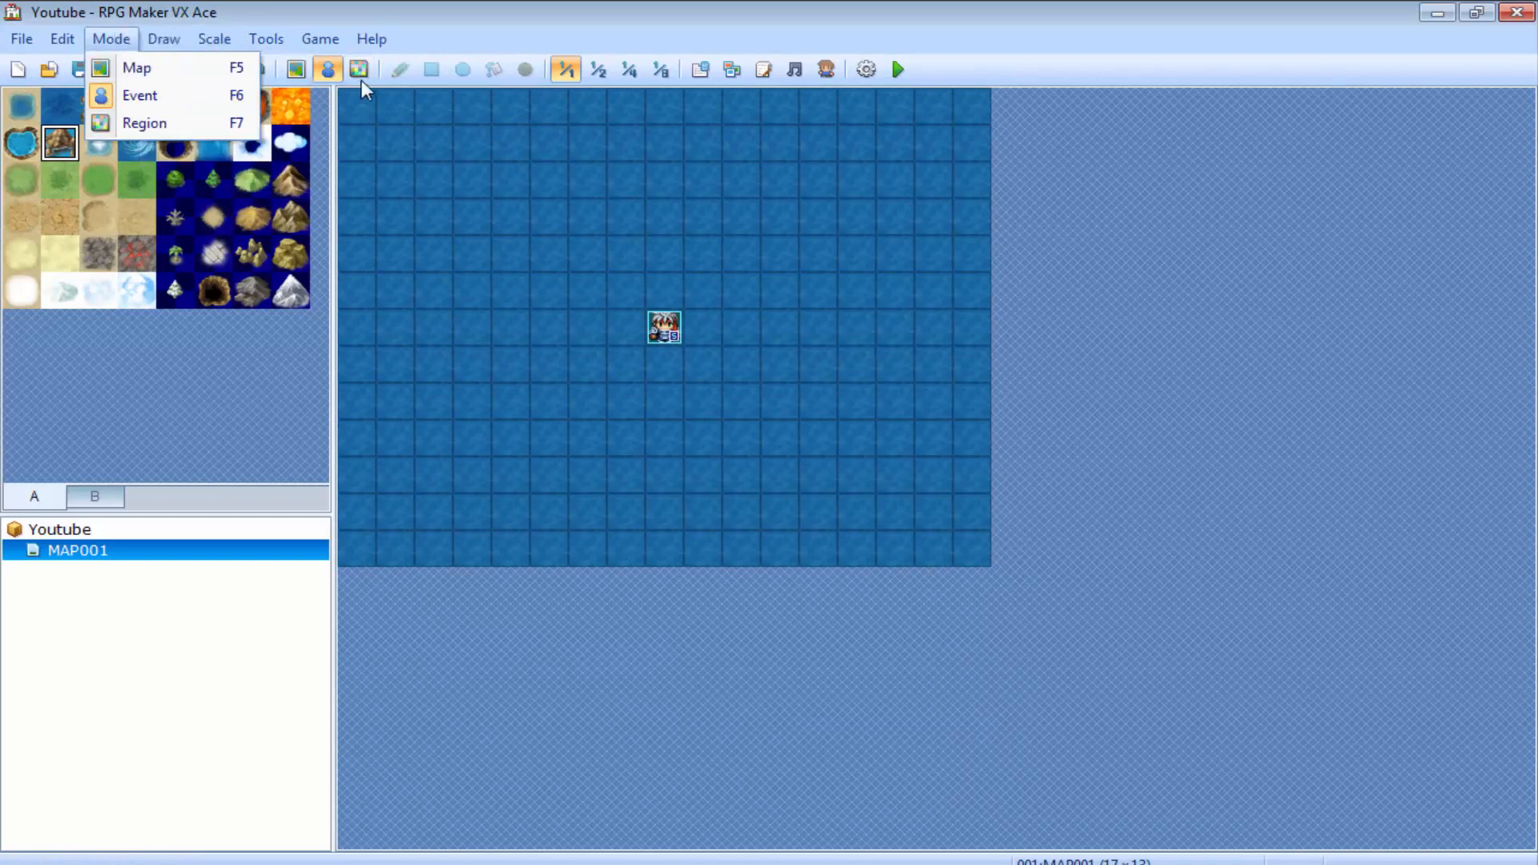
Open the project Database and show its Actors list
click(389, 77)
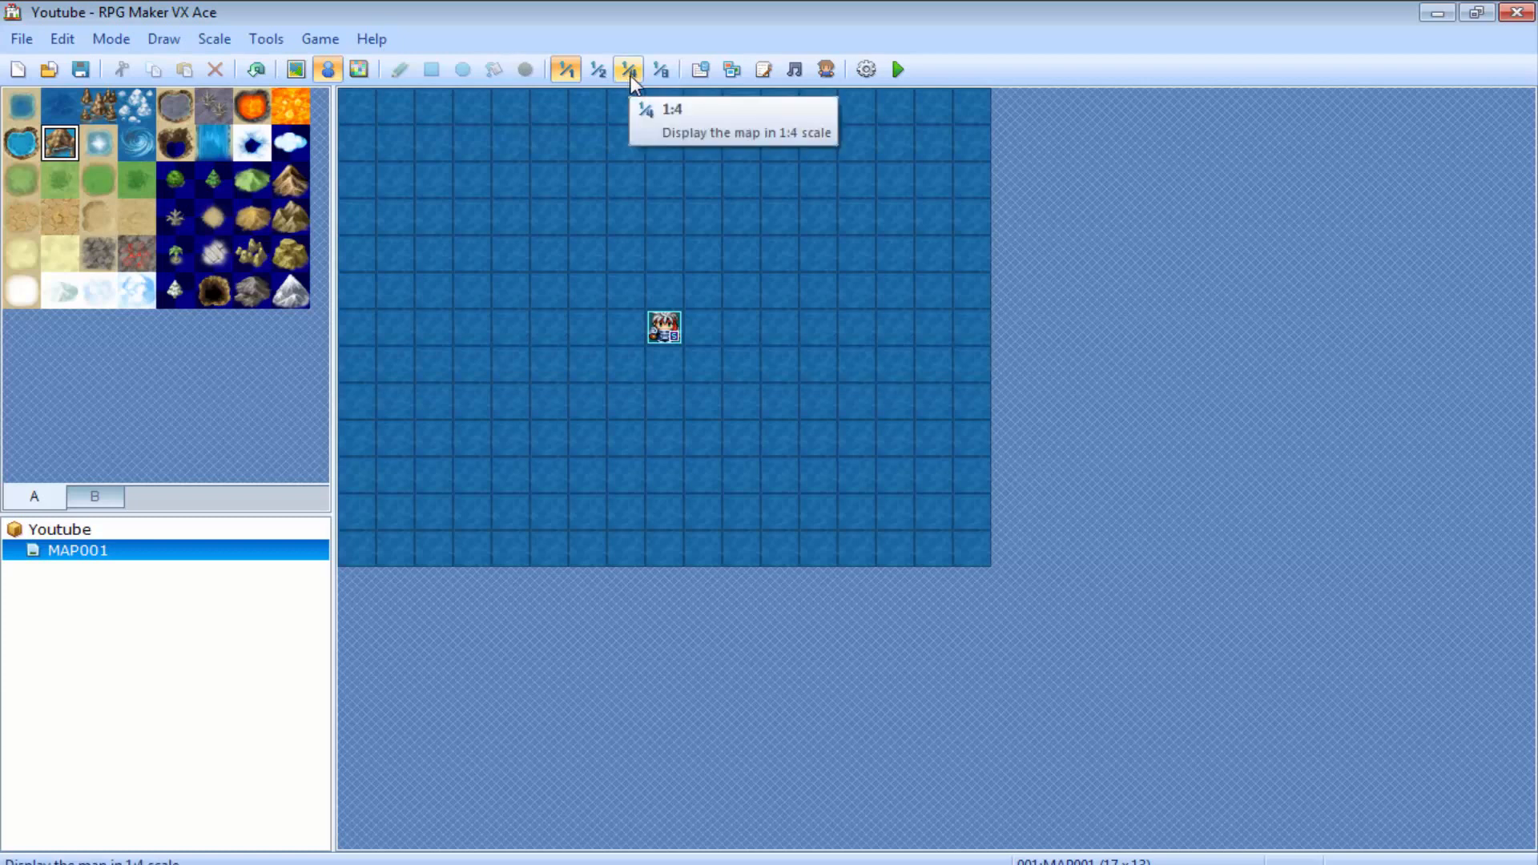
click(701, 69)
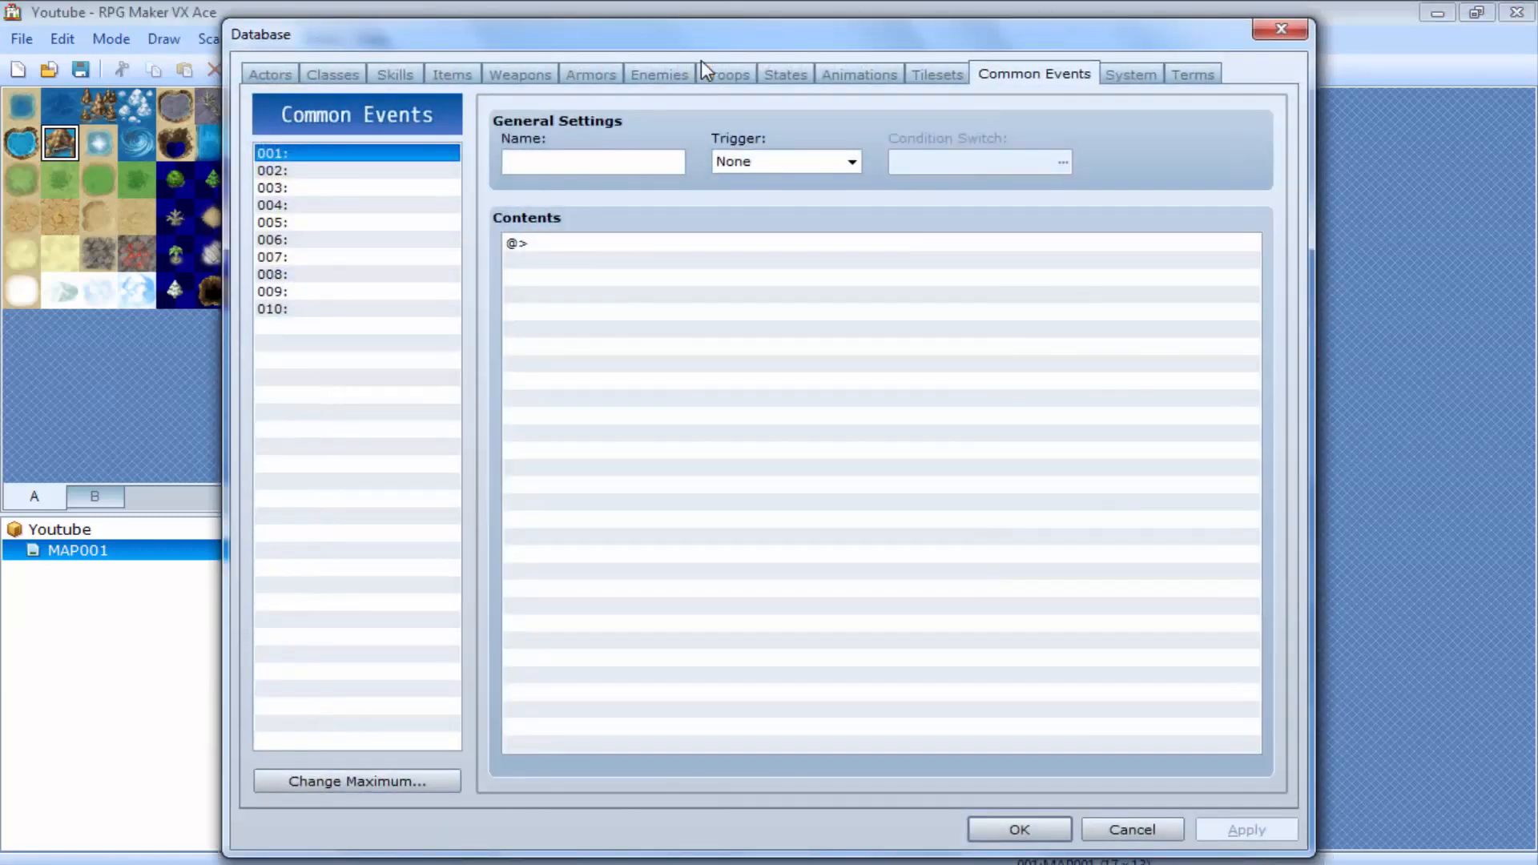
click(255, 74)
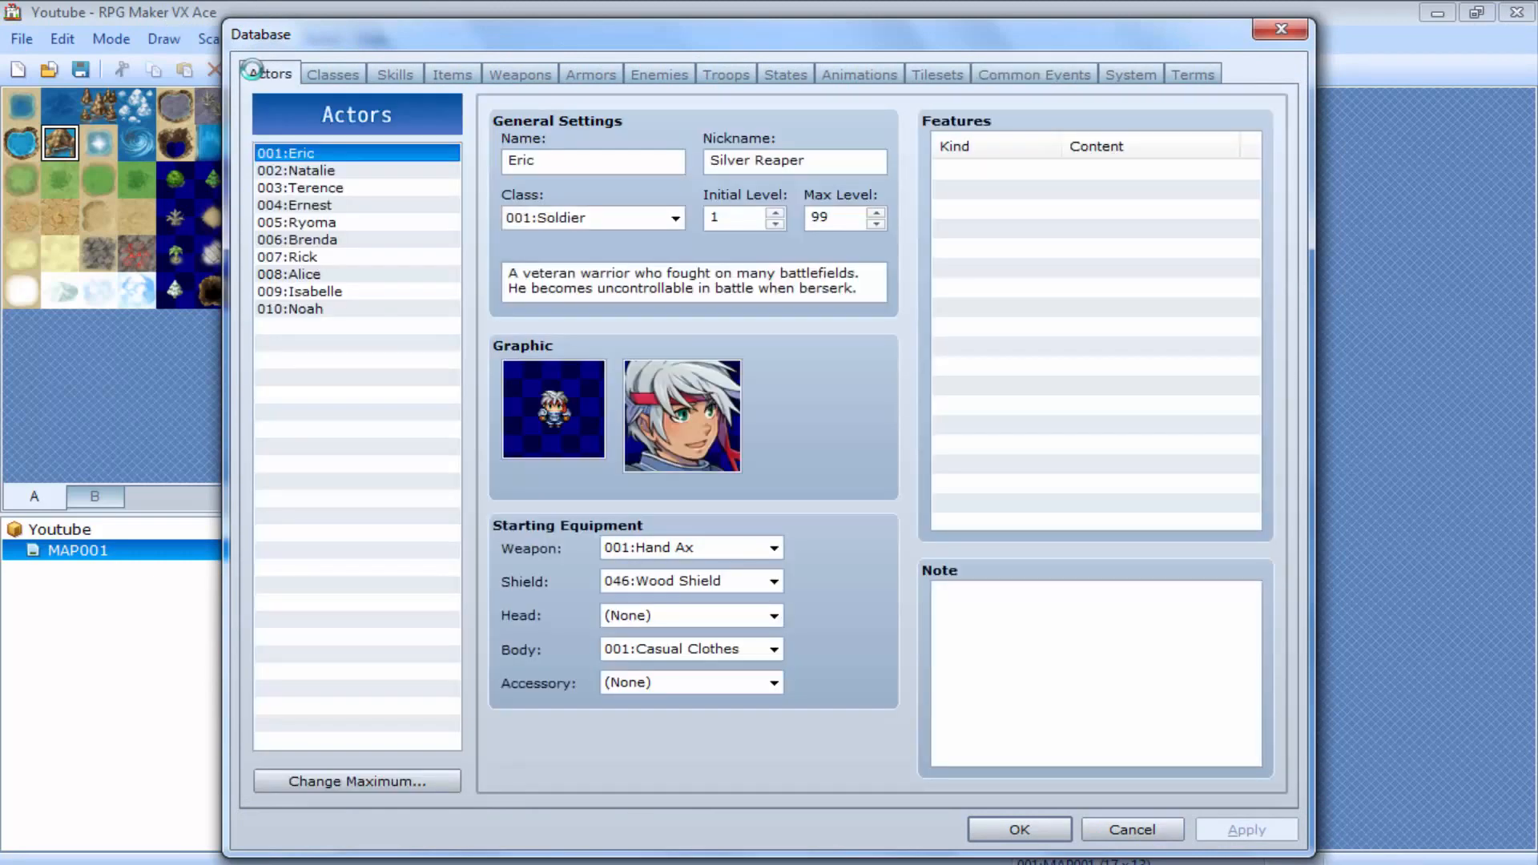
Replace the first actor's name with a new first name and set the nickname to "Jam", keeping the Soldier class
double_click(580, 160)
key(BackSpace)
text(dfg)
key(BackSpace)
key(BackSpace)
key(BackSpace)
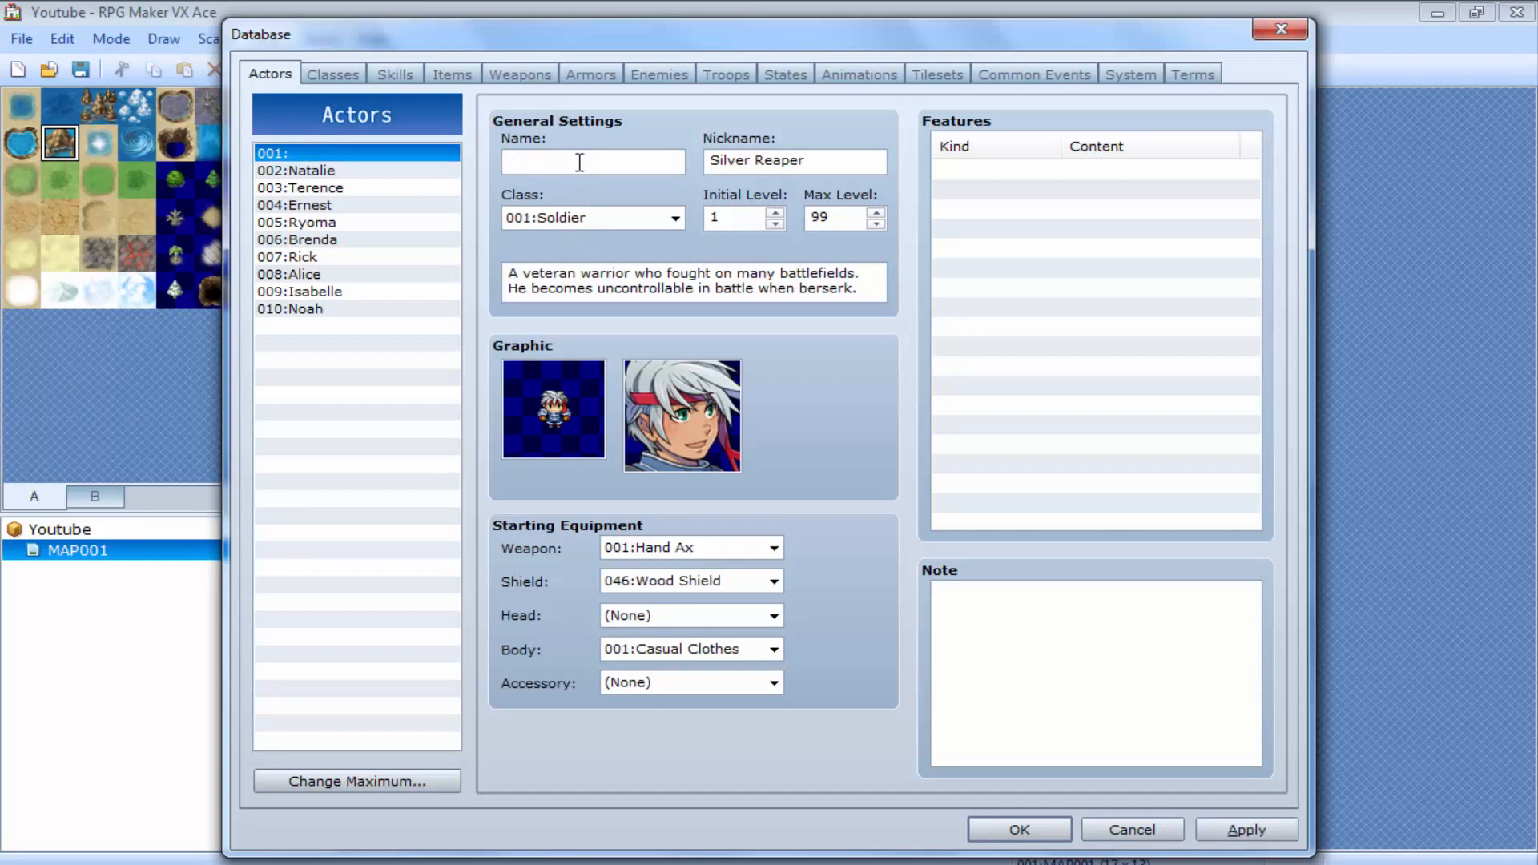
text(David)
click(759, 162)
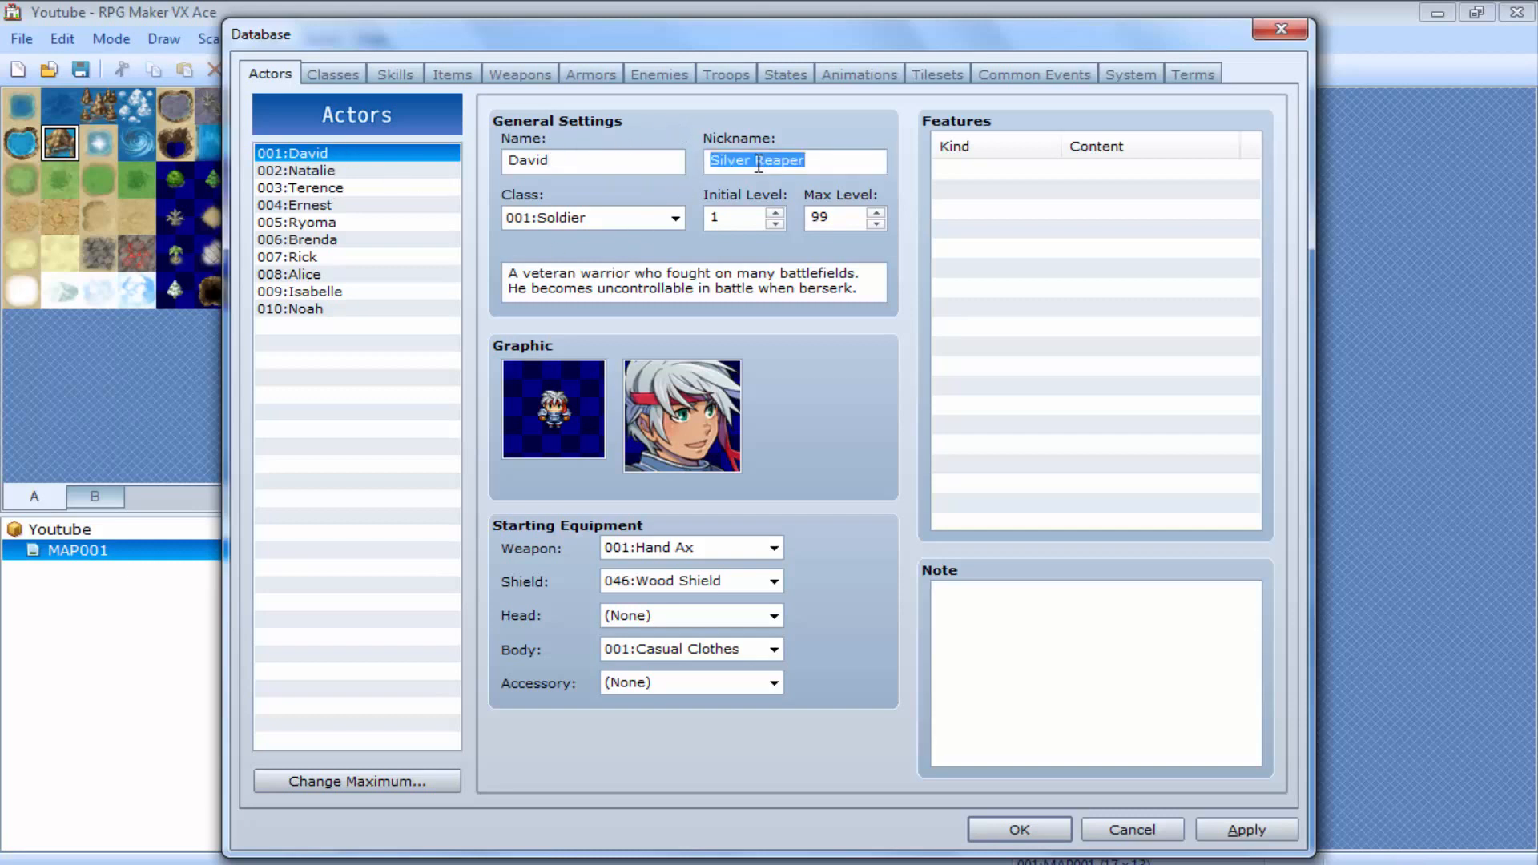
text(Jam)
click(646, 217)
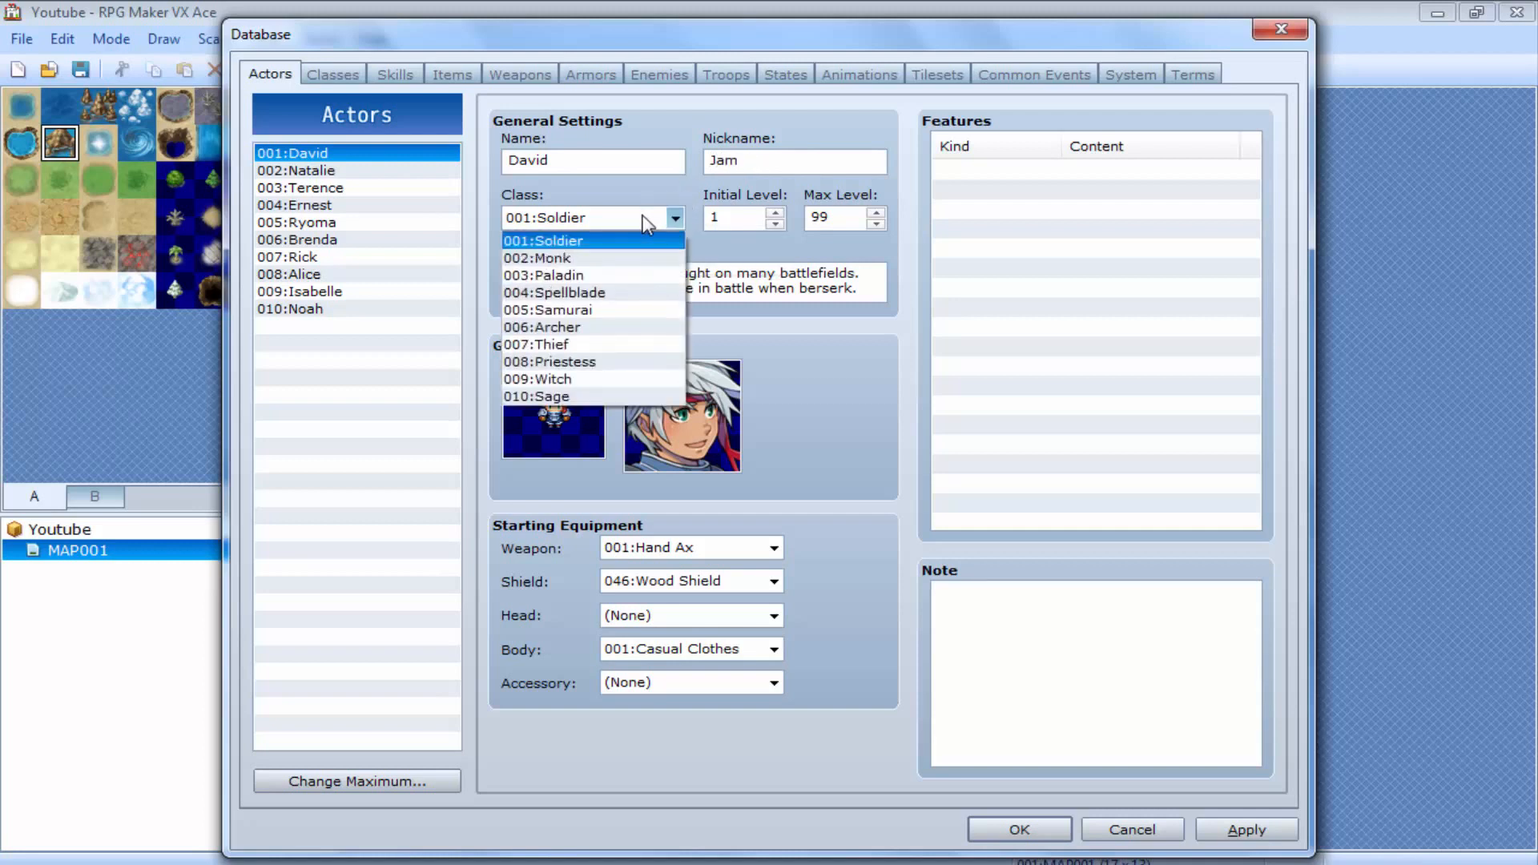
click(569, 216)
Clear the data of actors 002 through 010 and reselect the first actor
click(274, 170)
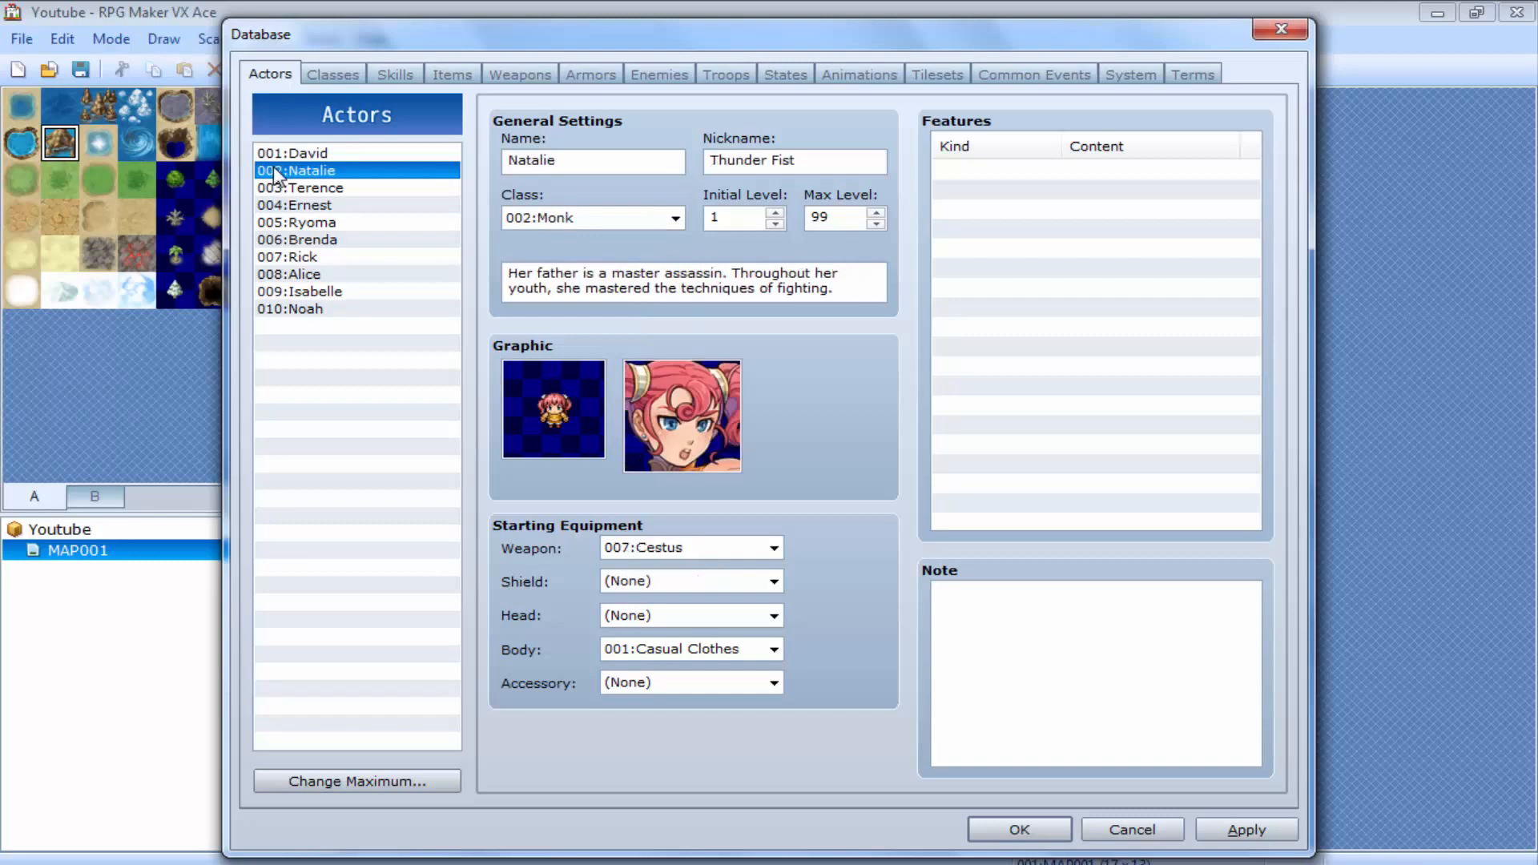
key(Delete)
key(Down)
key(Delete)
key(Down)
key(Delete)
key(Down)
key(Delete)
key(Down)
key(Delete)
key(Down)
key(Delete)
key(Down)
key(Delete)
key(Down)
key(Delete)
key(Down)
key(Delete)
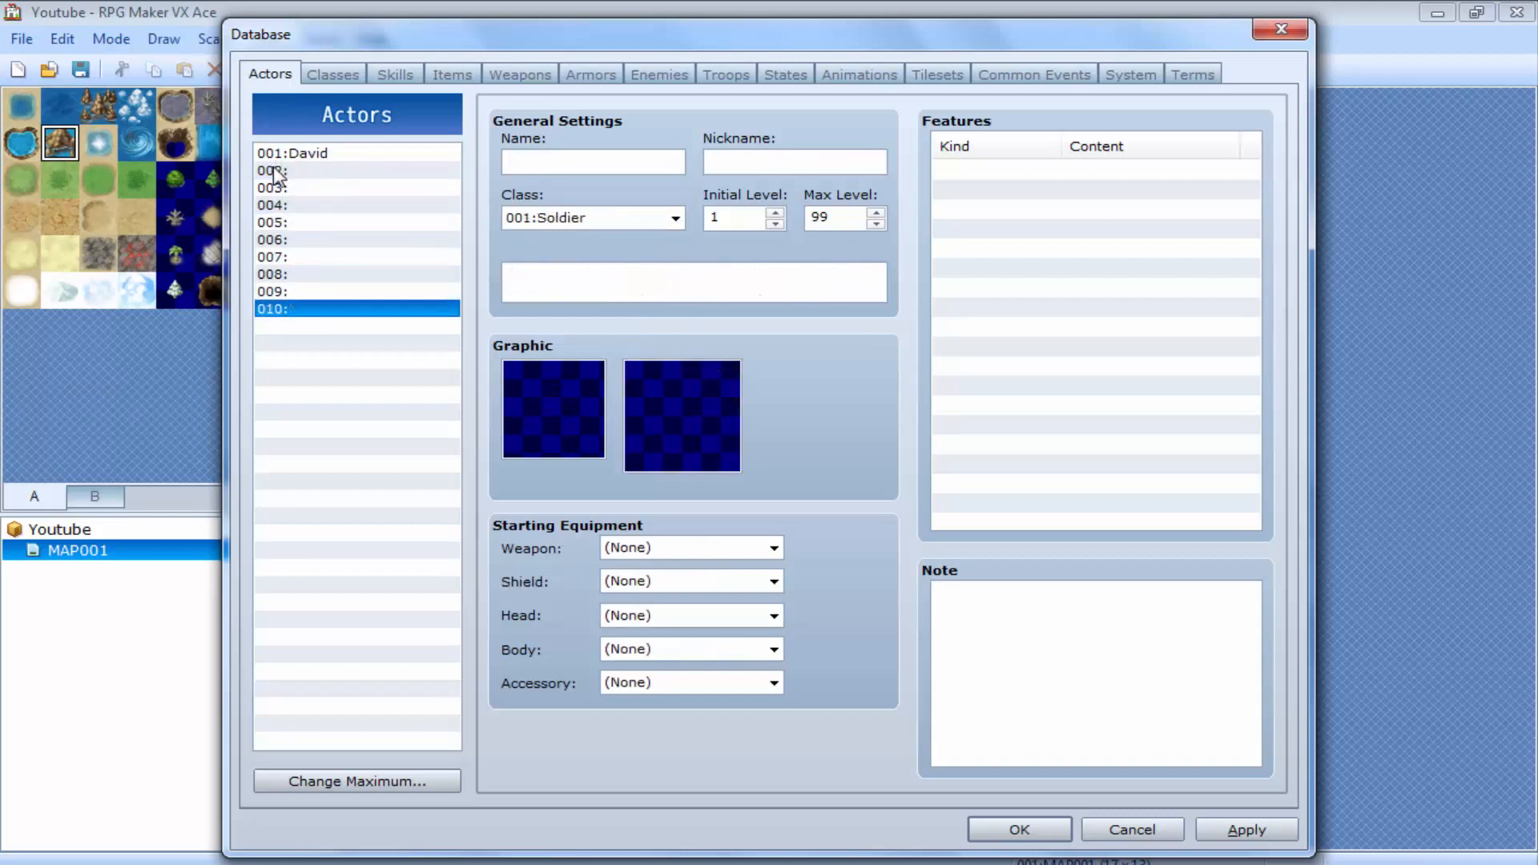
key(Home)
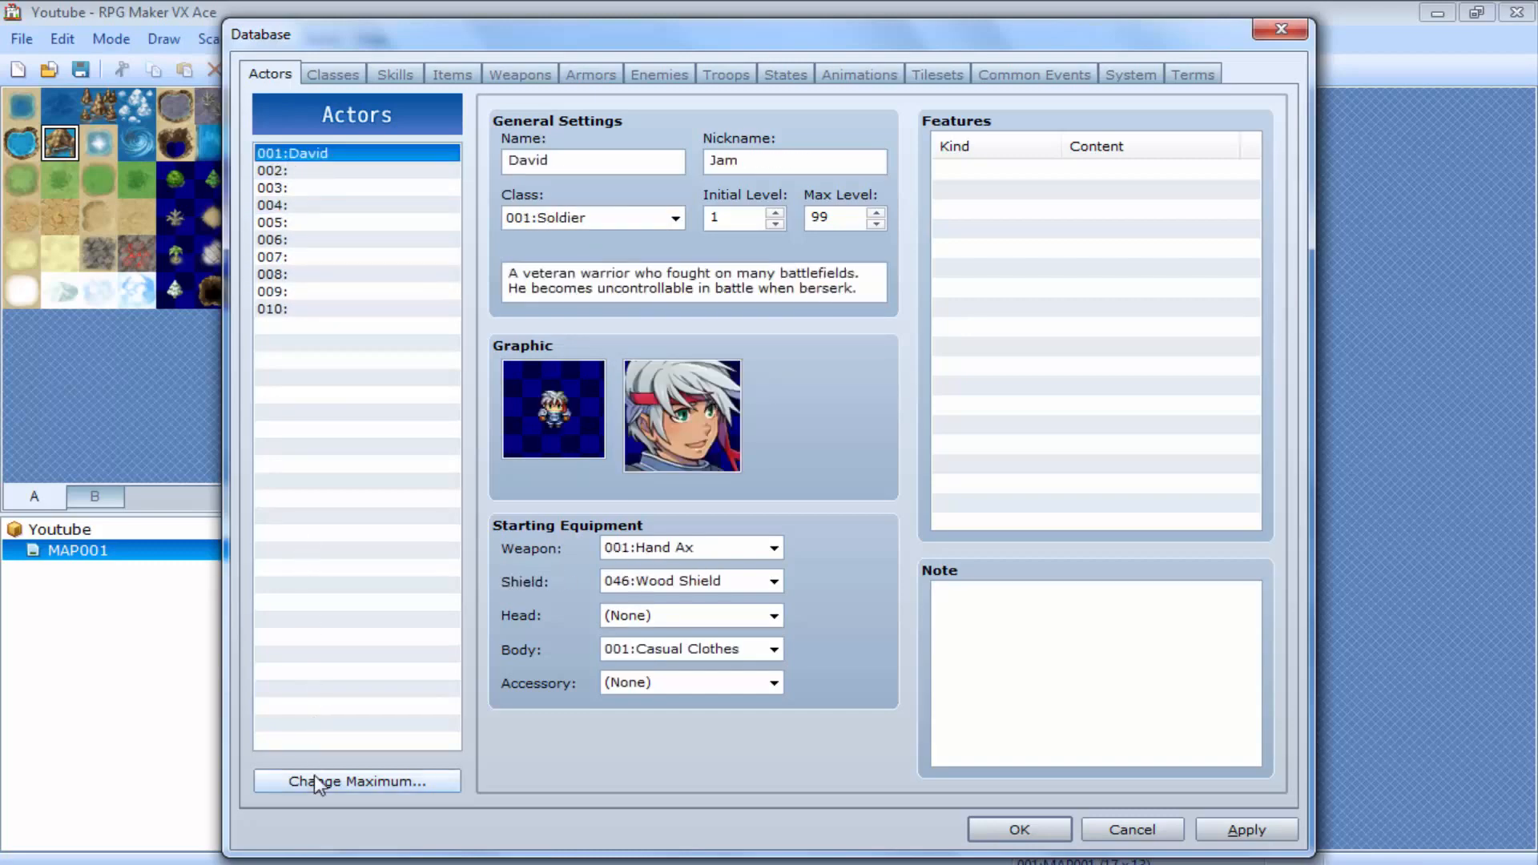
click(324, 778)
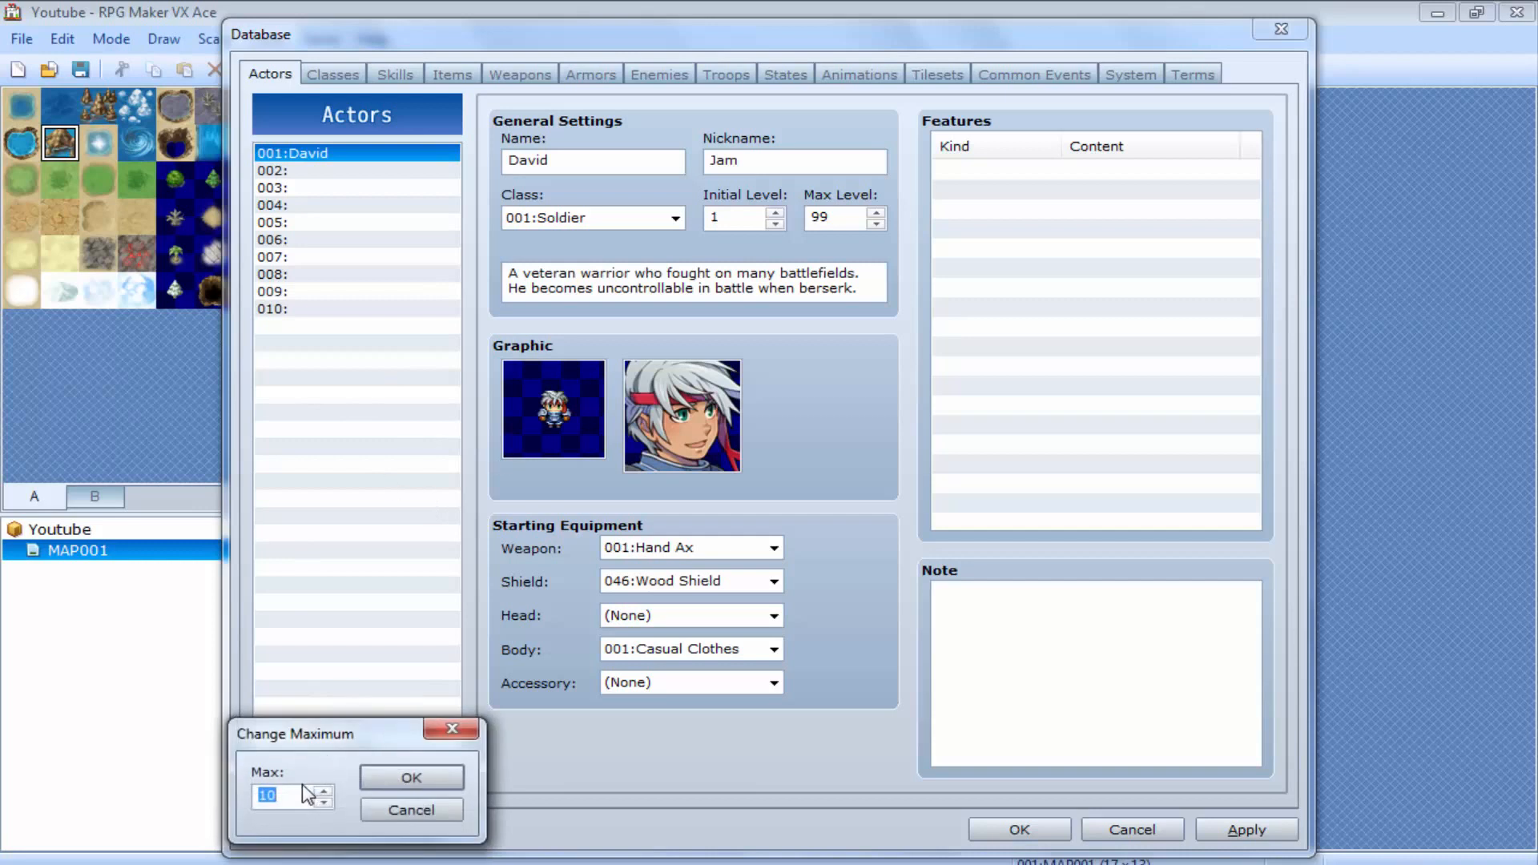
click(302, 793)
key(BackSpace)
key(BackSpace)
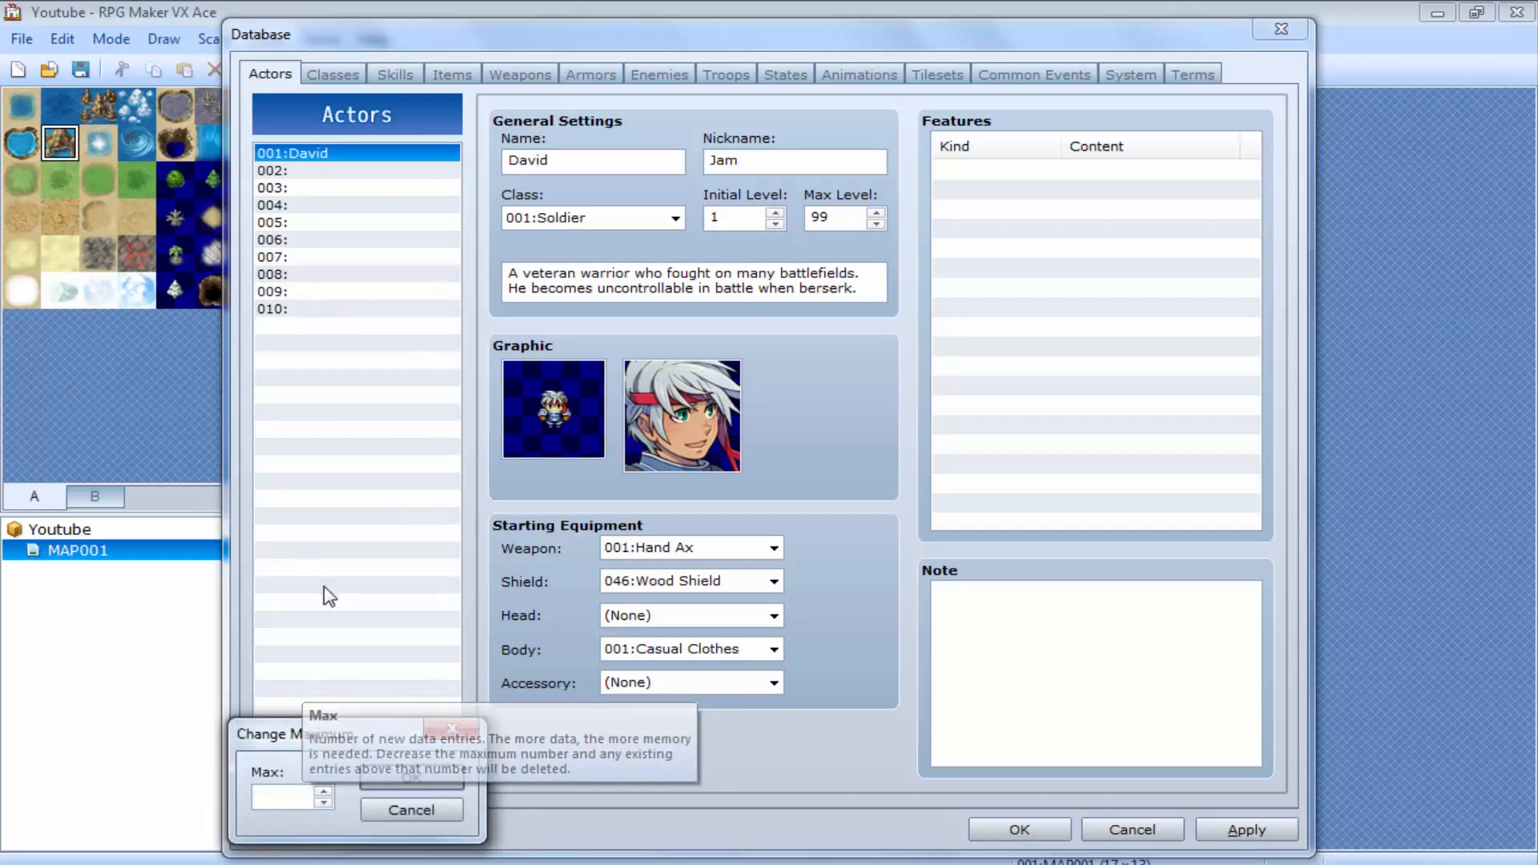
click(463, 717)
click(463, 721)
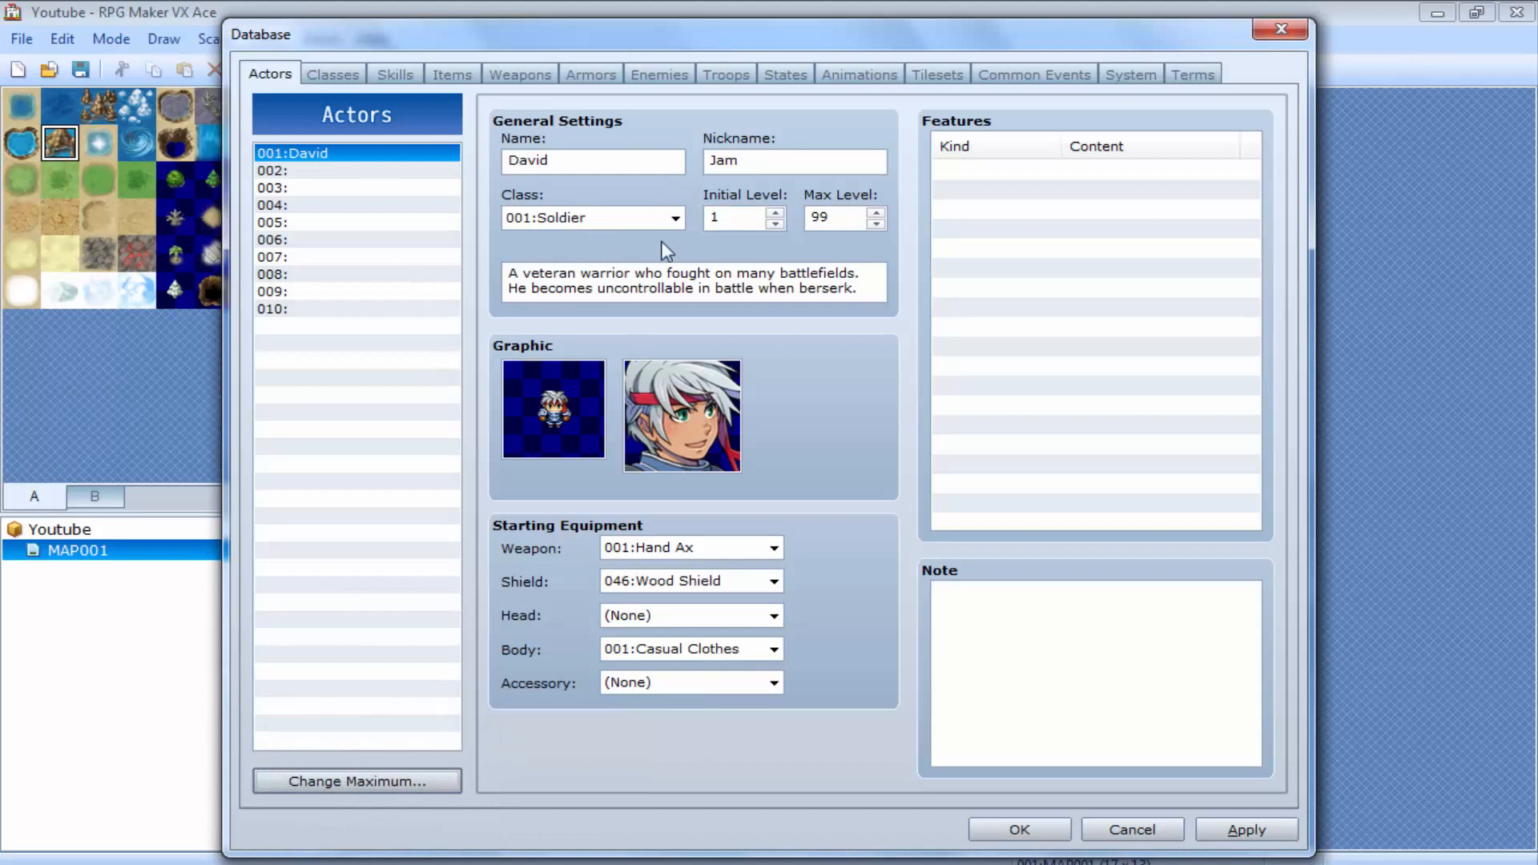
Replace the first actor's description with a short sentence saying that the character is a legend
click(655, 286)
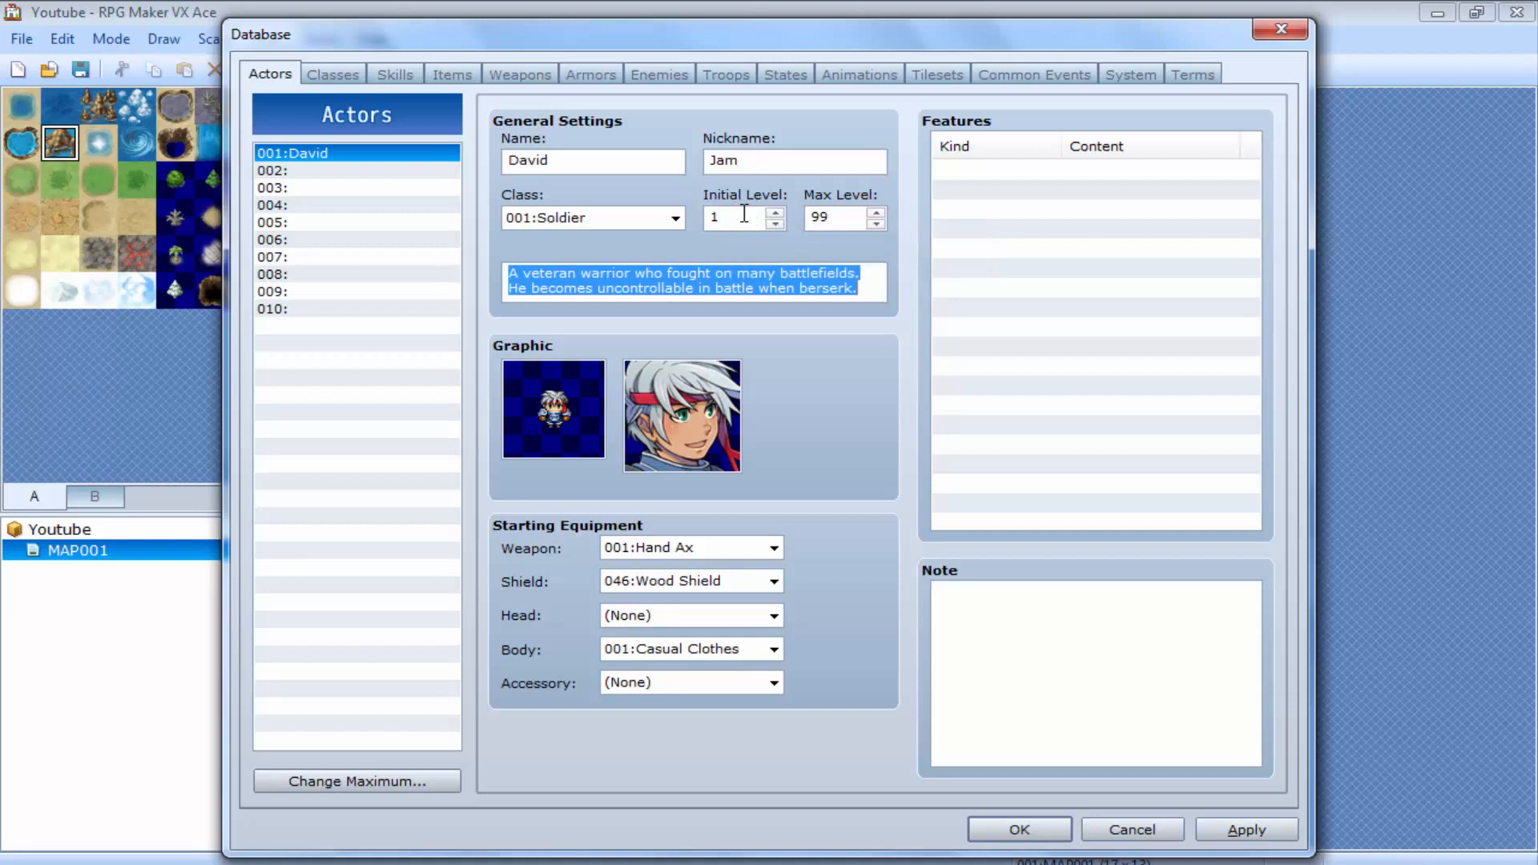
click(826, 217)
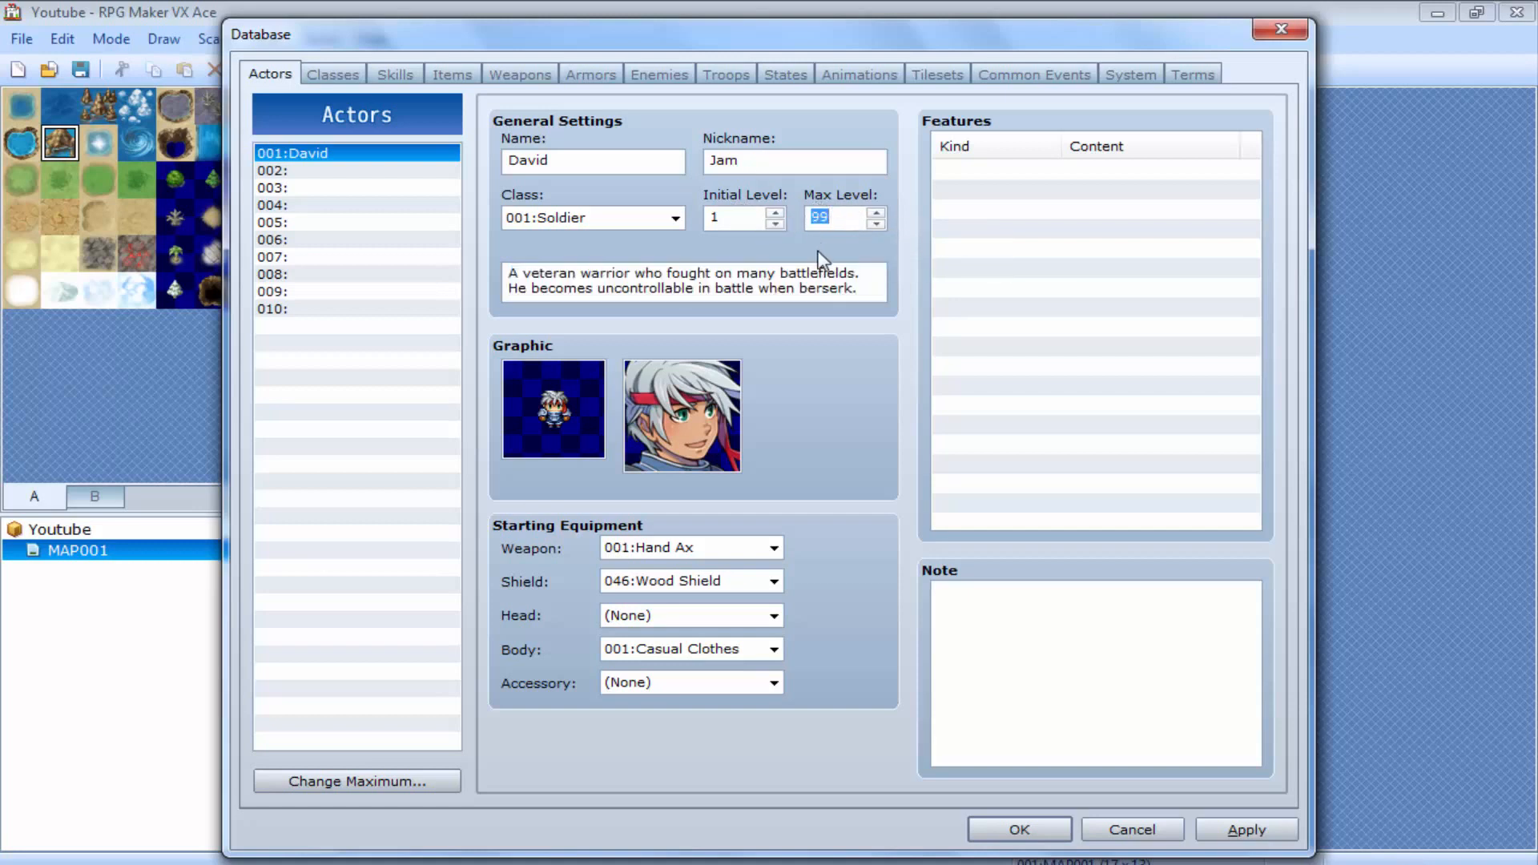
click(610, 277)
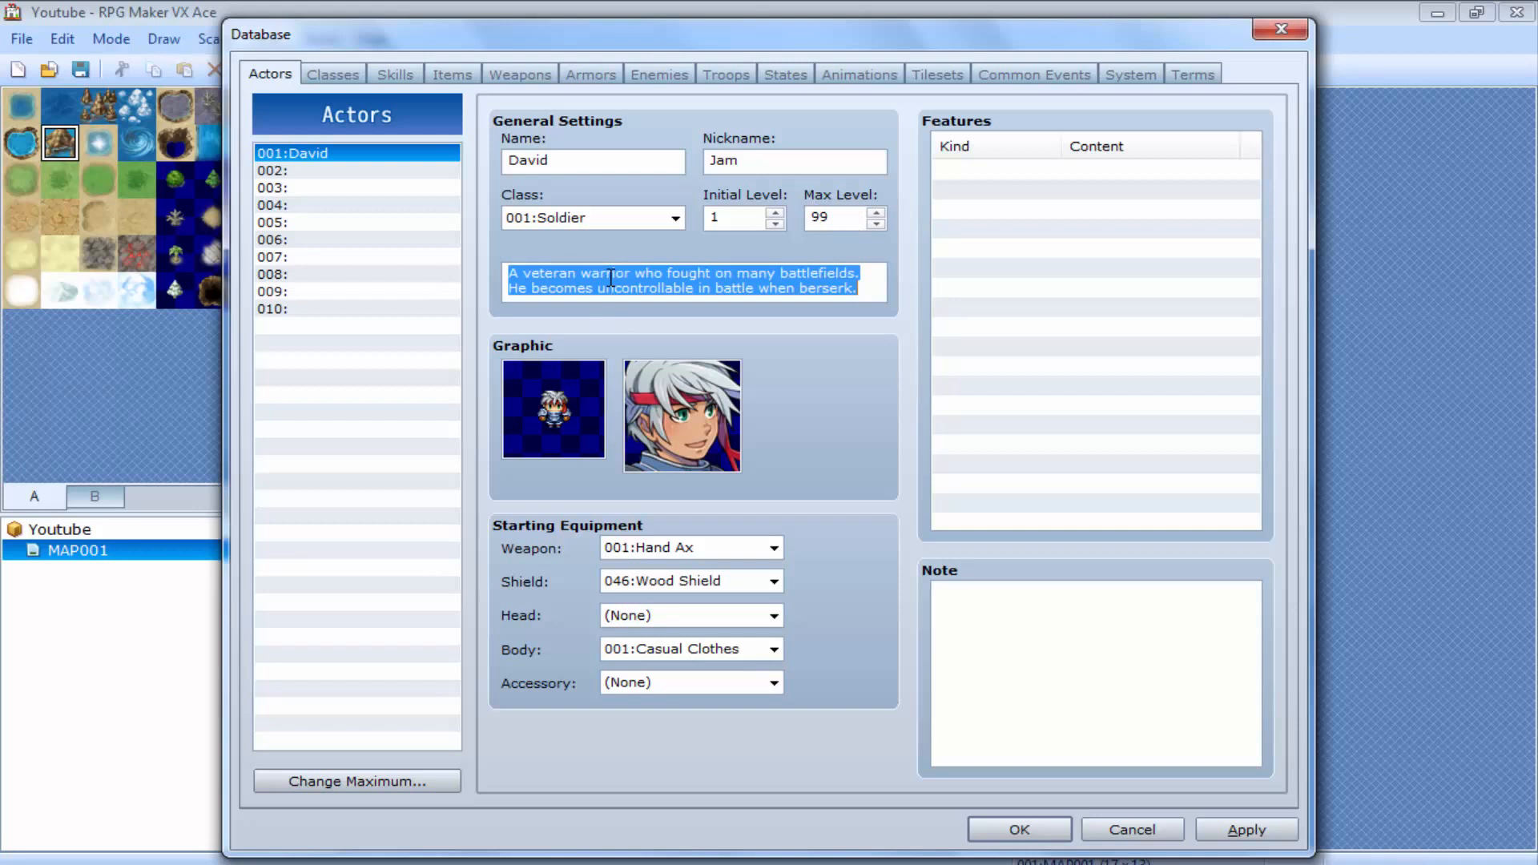
text(David)
key(BackSpace)
key(BackSpace)
key(BackSpace)
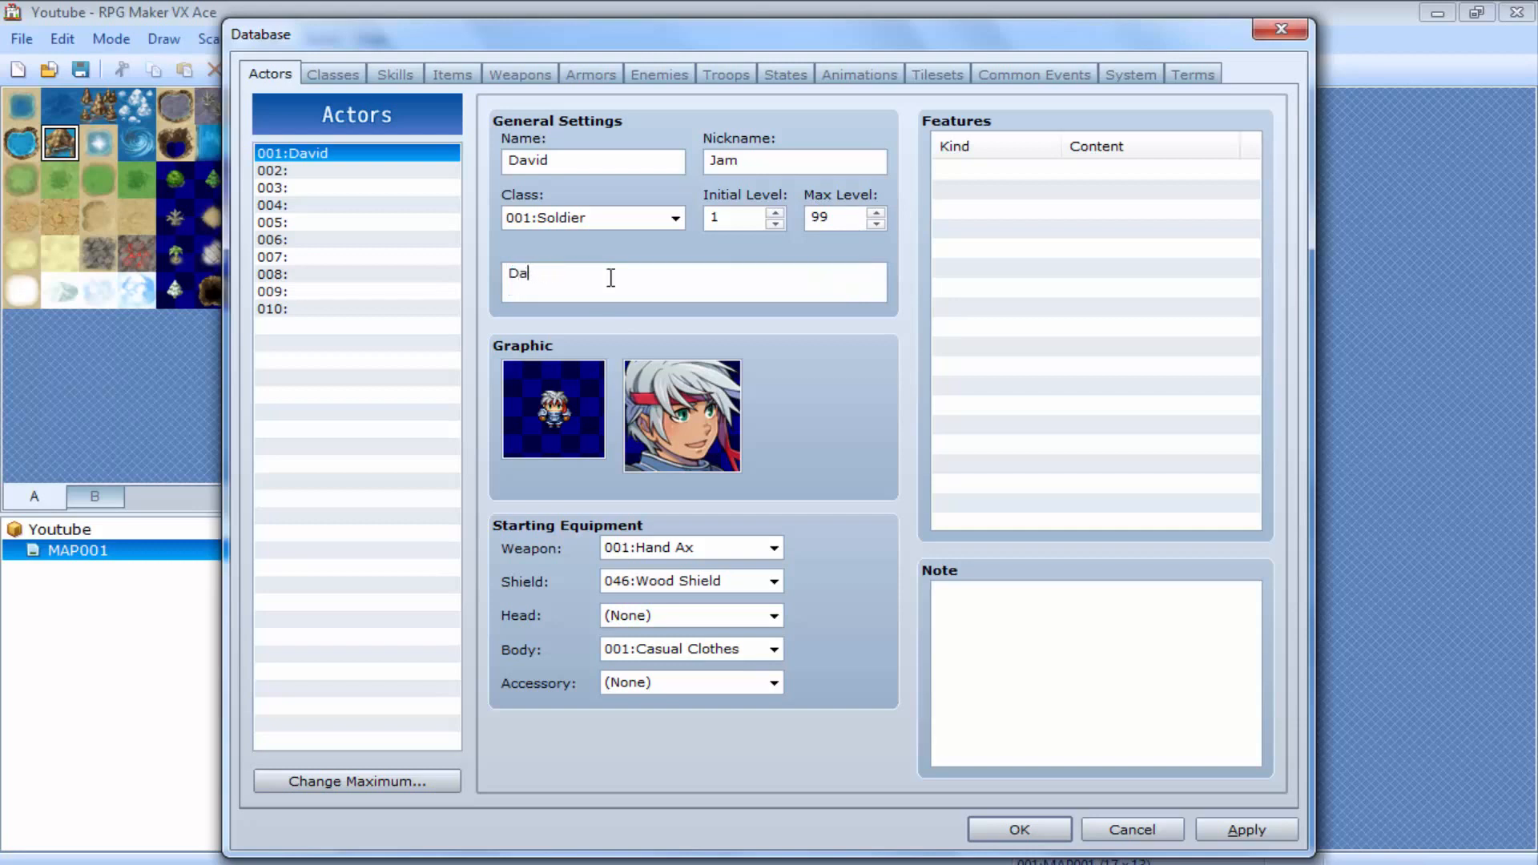
text(vid is a legend)
Browse the character graphic sheets Actor1 to Actor5 for the first actor and close them without changing the sprite
double_click(564, 376)
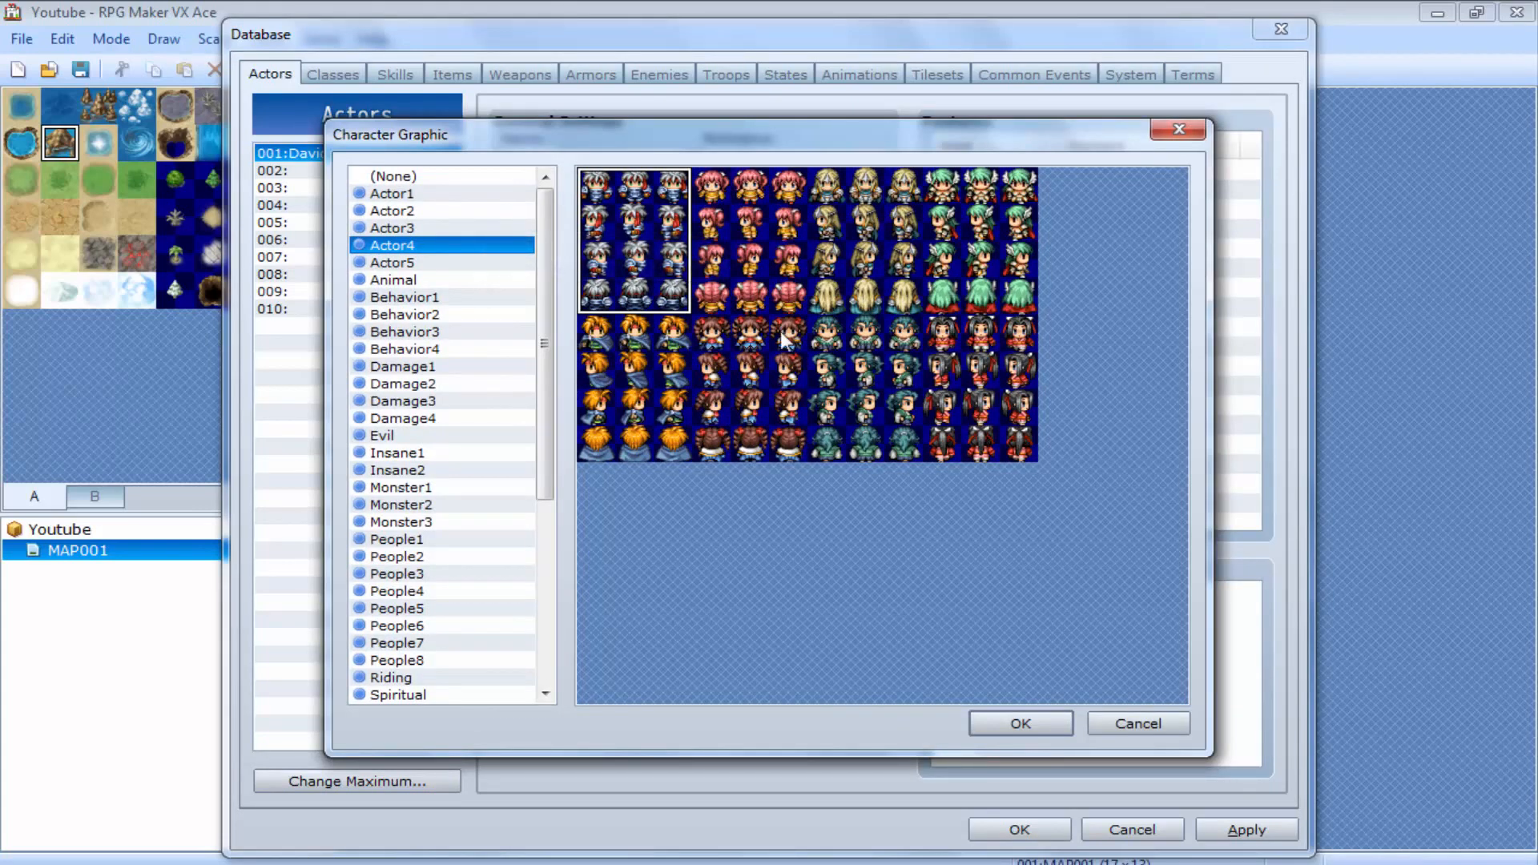
click(458, 196)
click(460, 213)
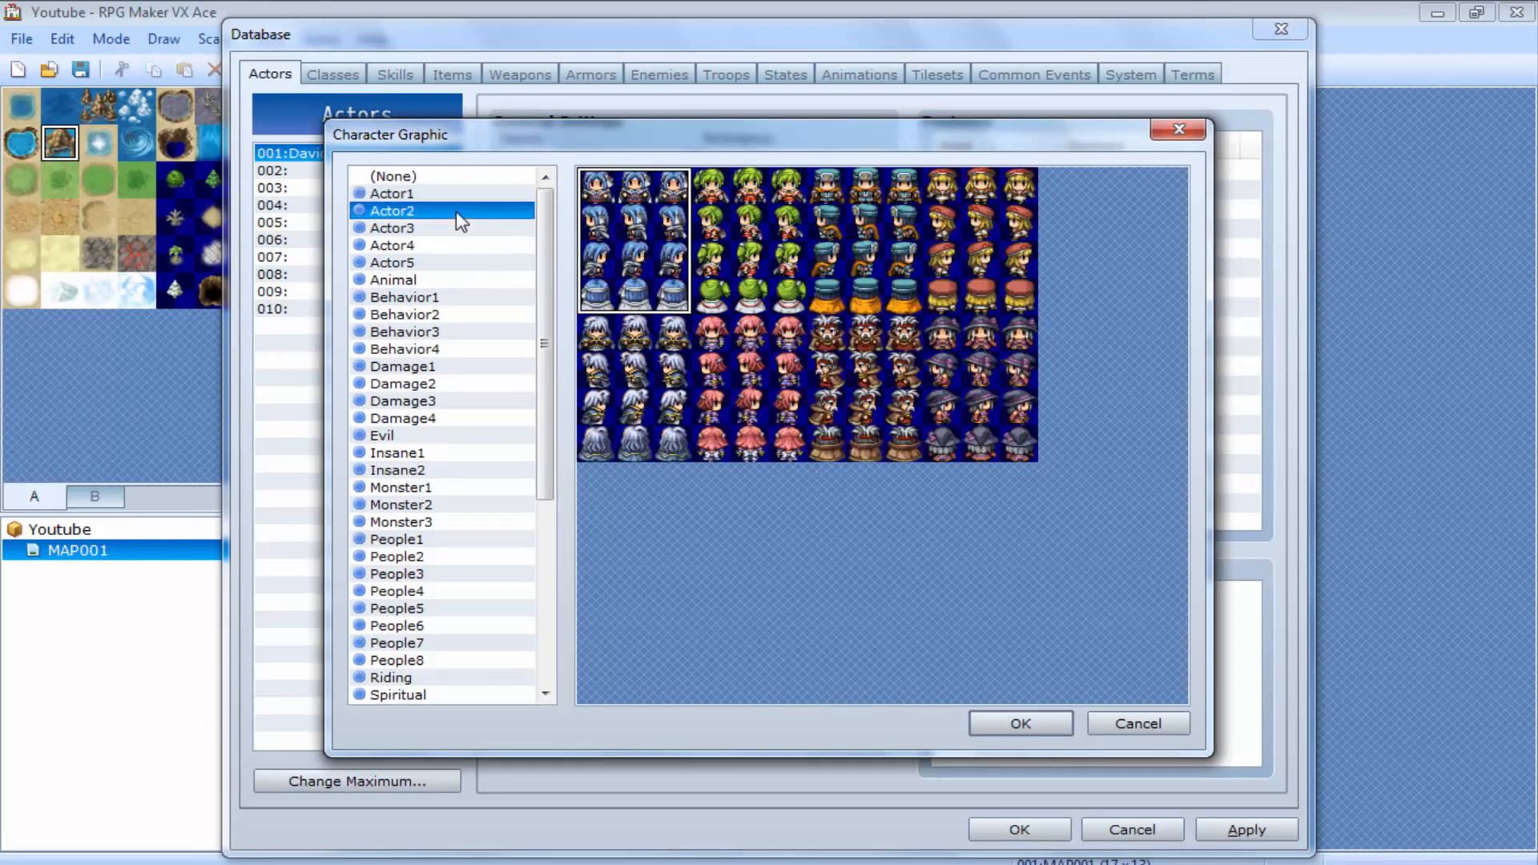
click(451, 229)
click(446, 246)
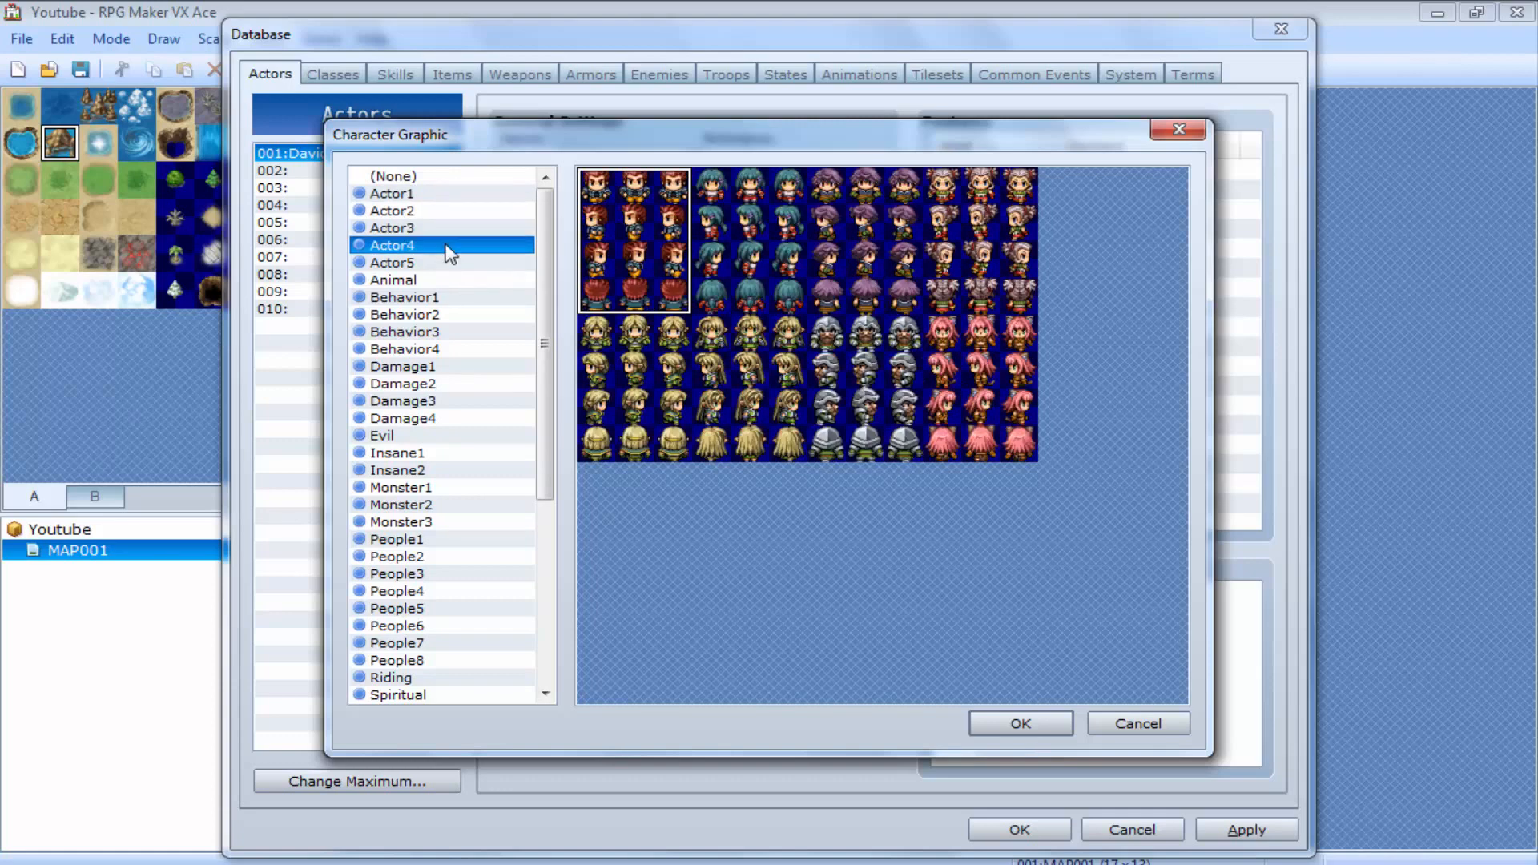
click(446, 264)
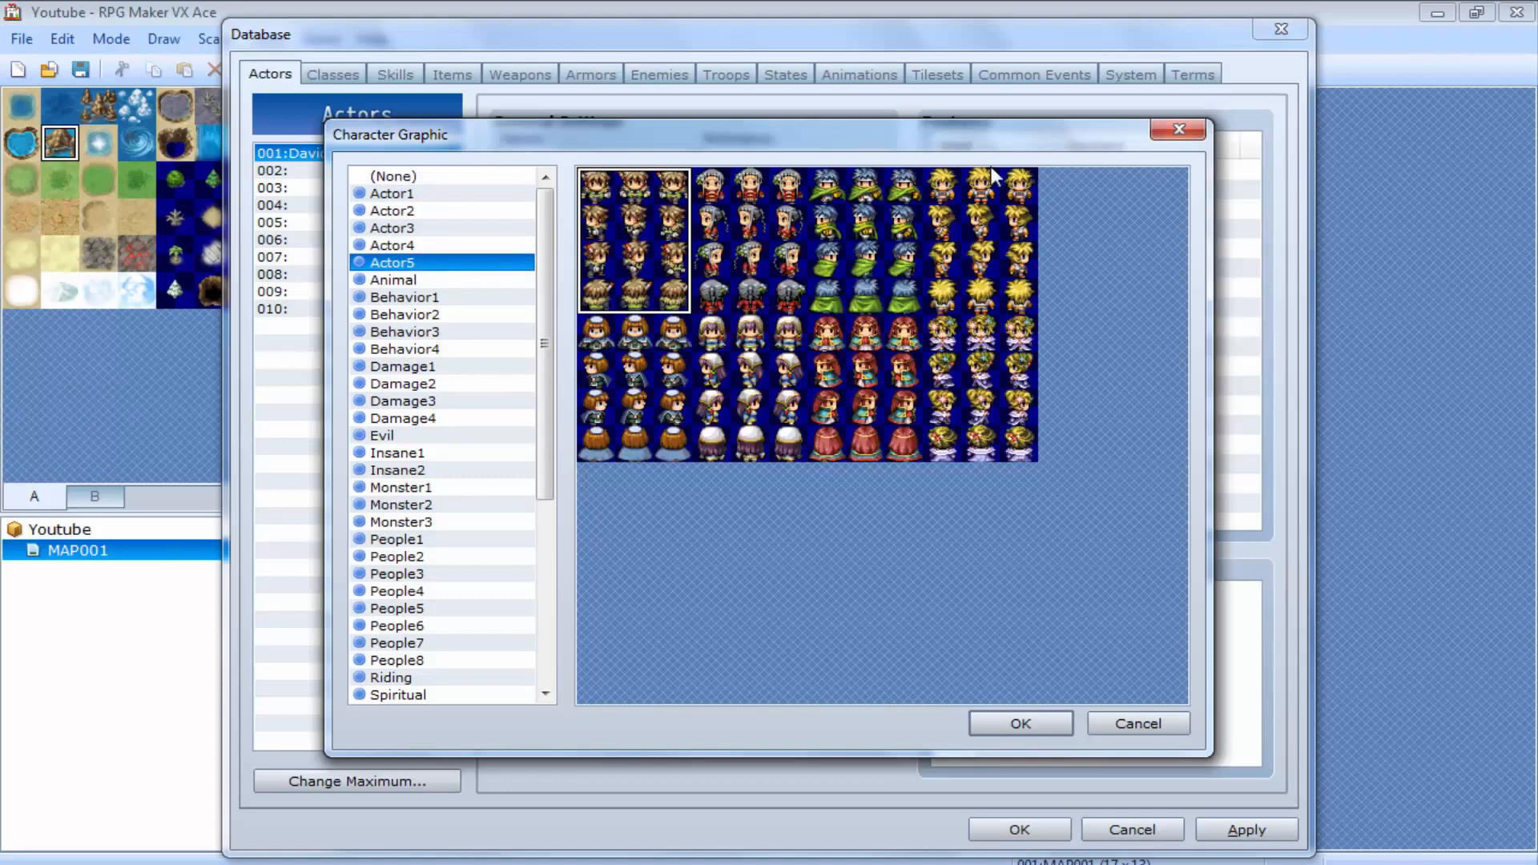
click(1176, 134)
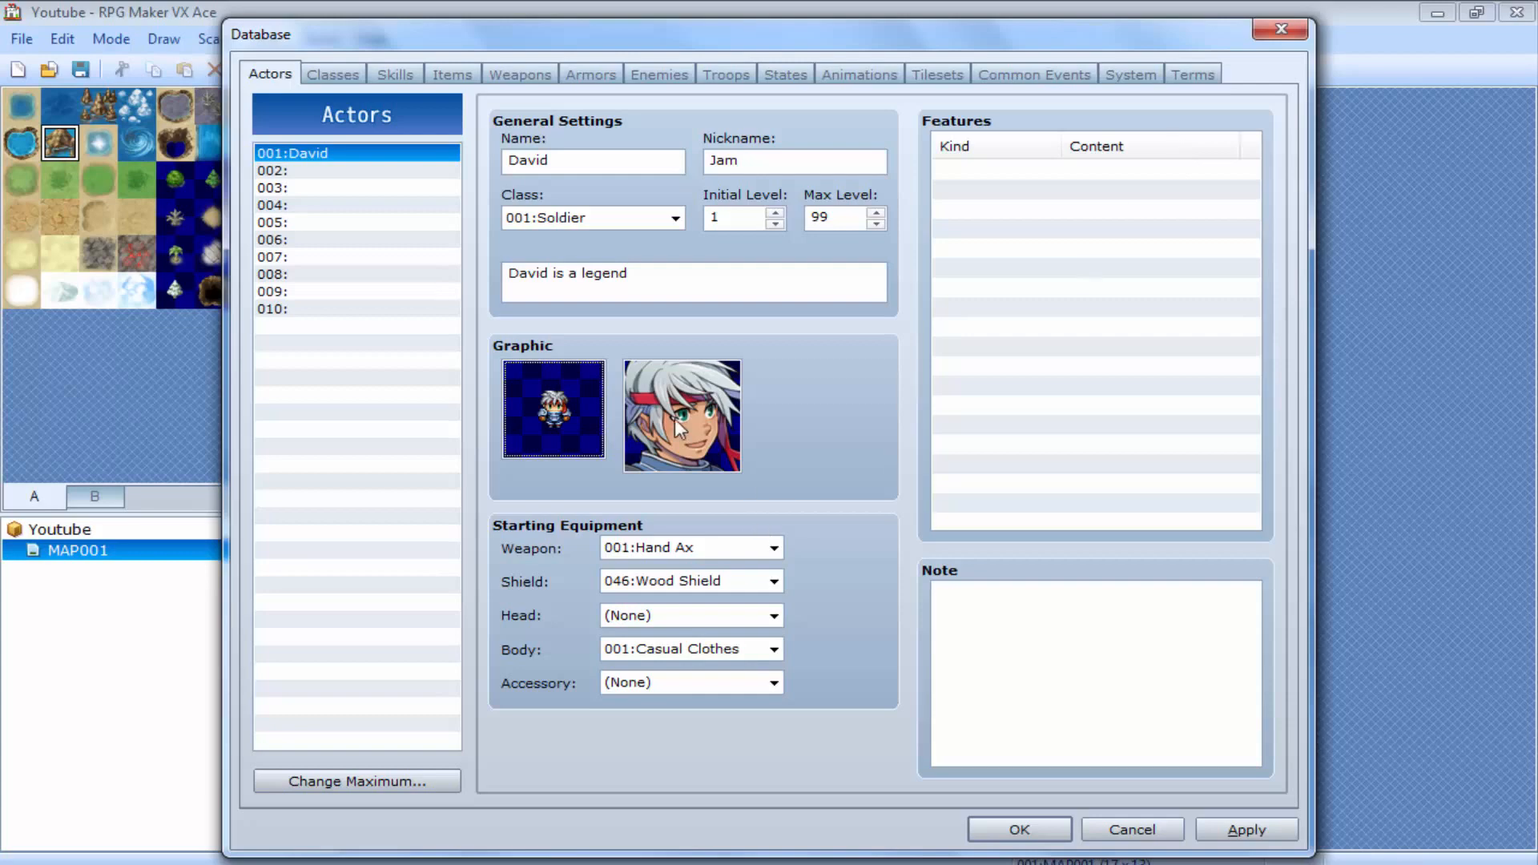
Look through the Actor4 face graphics for the first actor and close them without changing the portrait
double_click(718, 453)
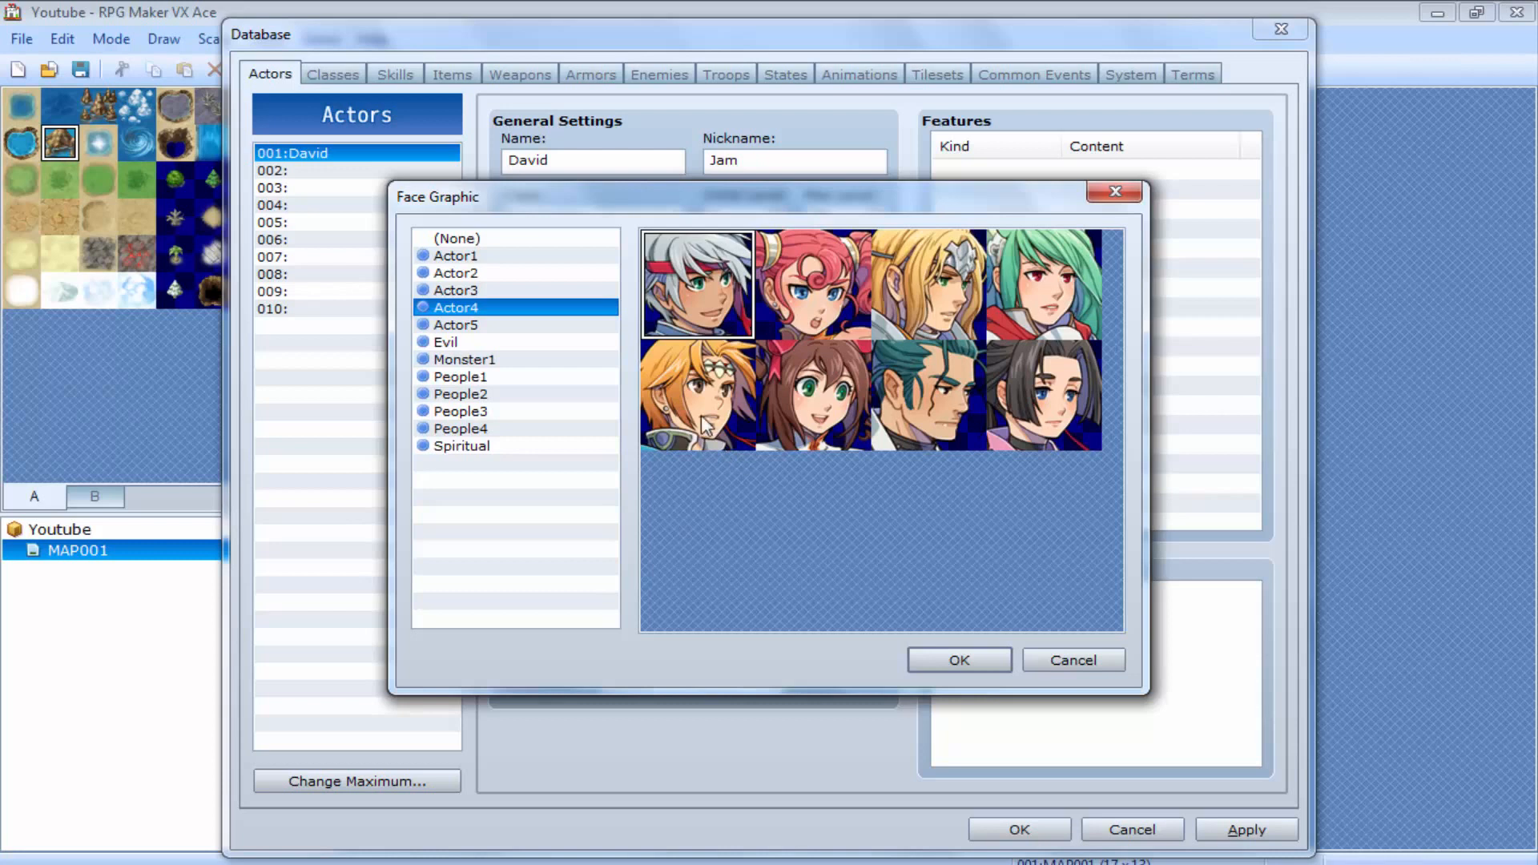
click(803, 378)
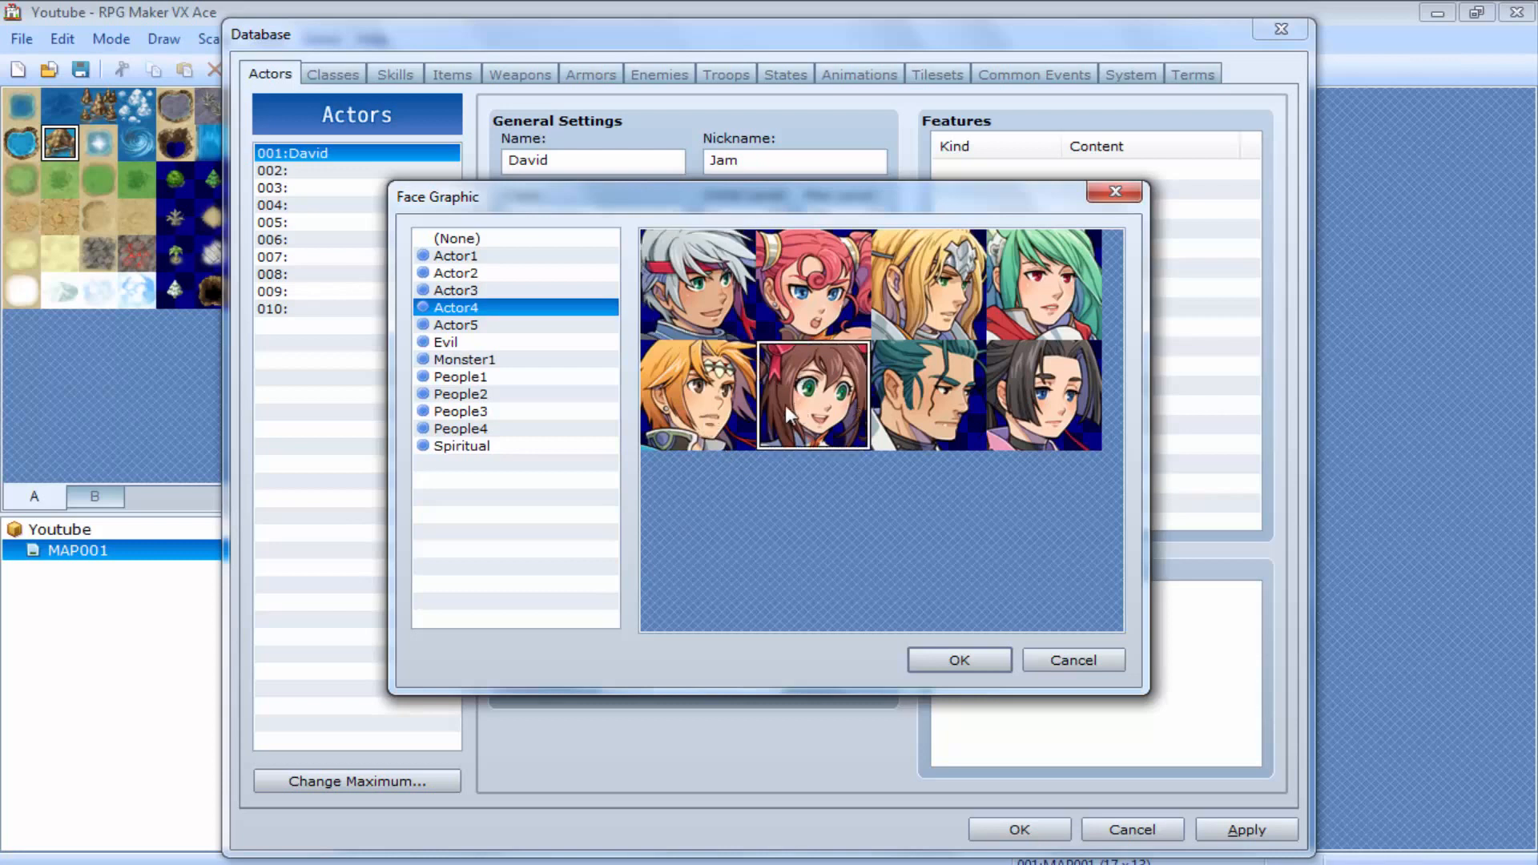
click(943, 431)
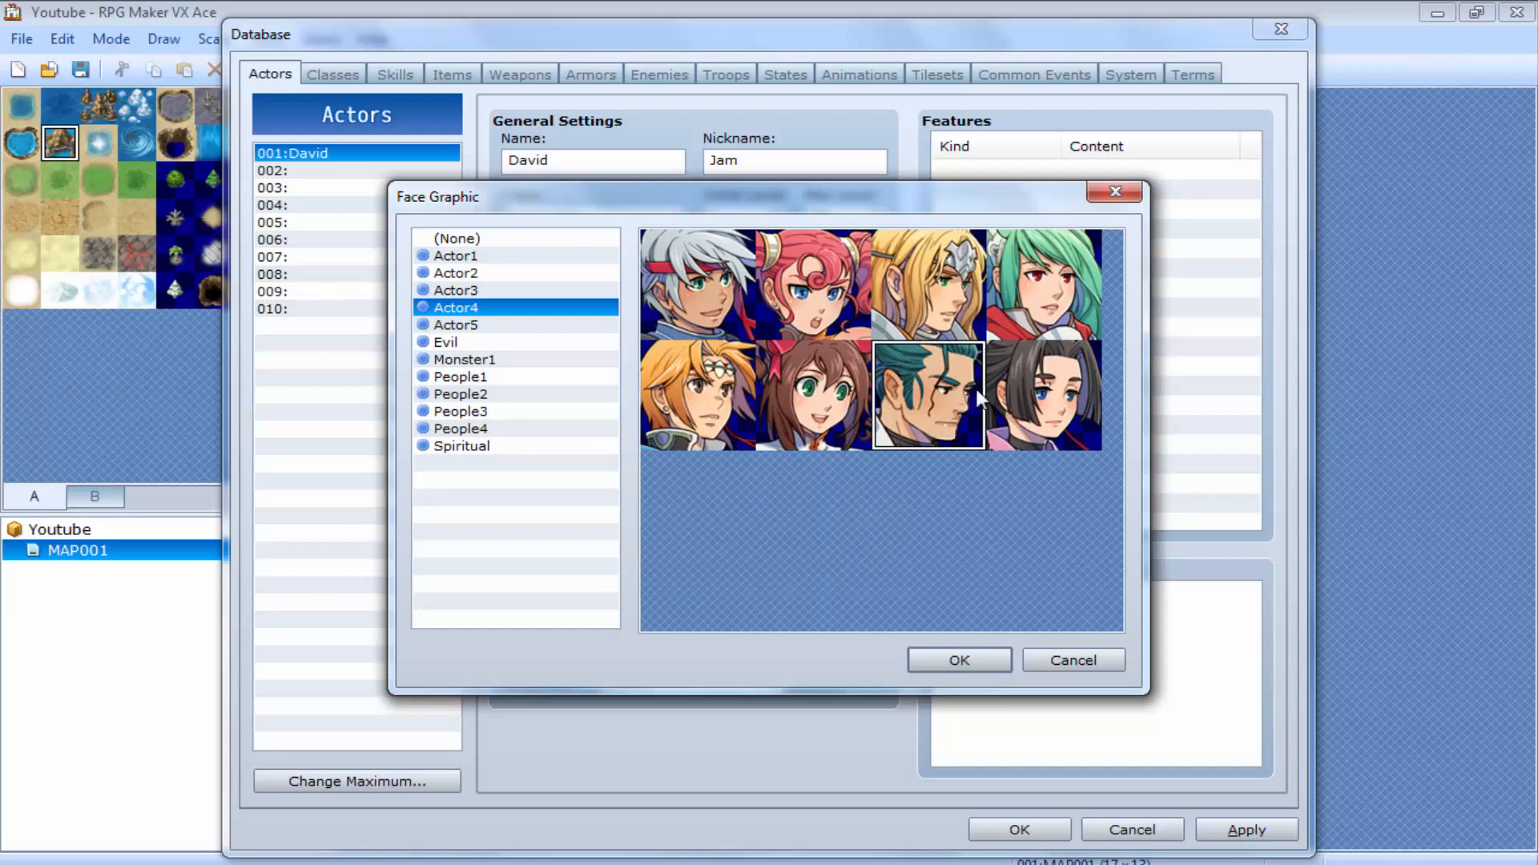
click(1127, 189)
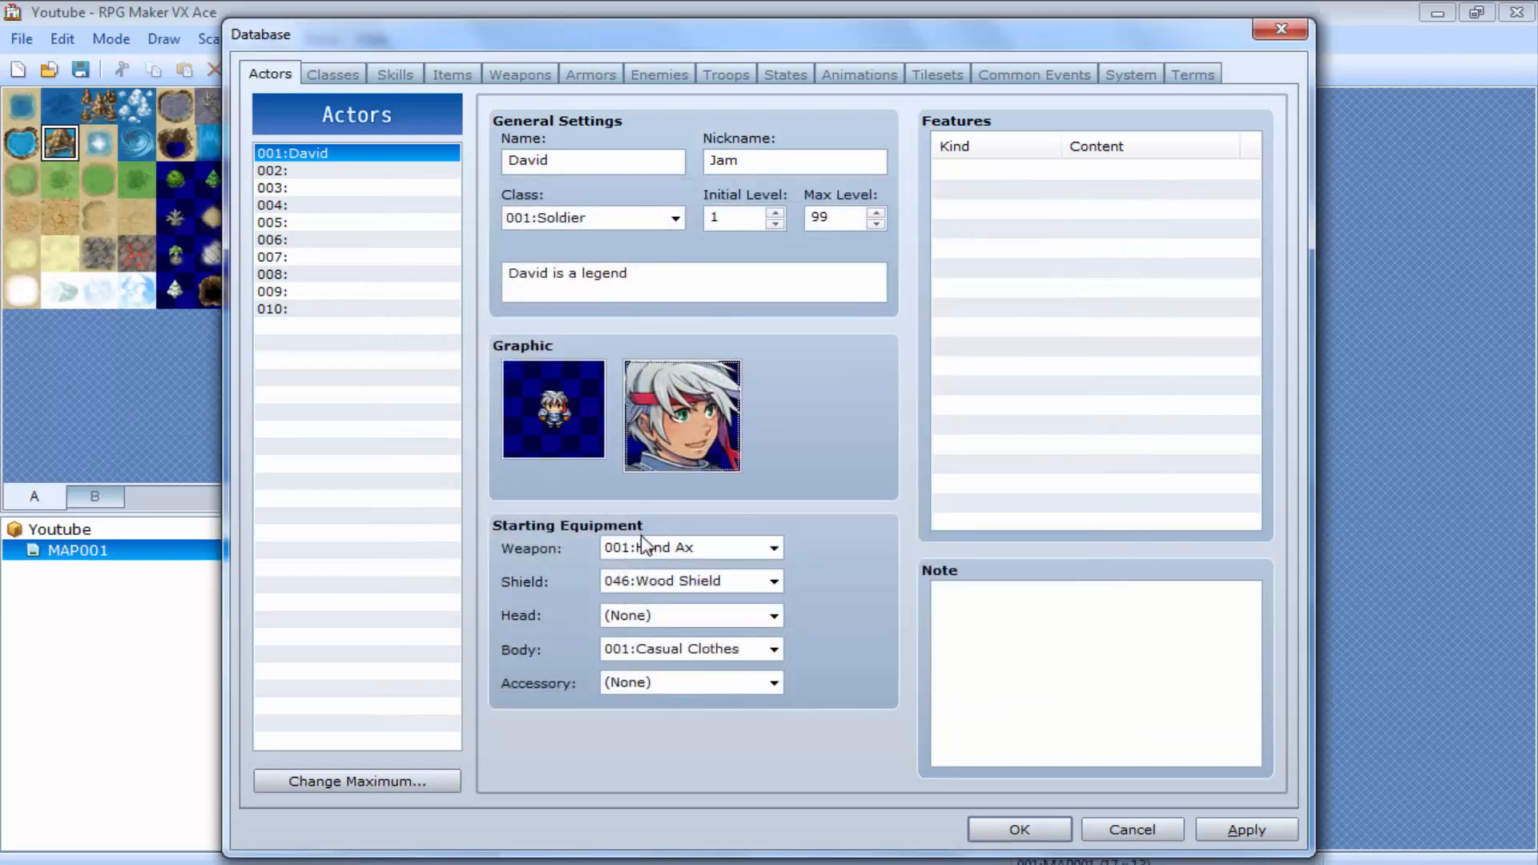
Set the first actor's starting head equipment to 006:Bandana and keep 046:Wood Shield as the shield
click(691, 607)
click(689, 653)
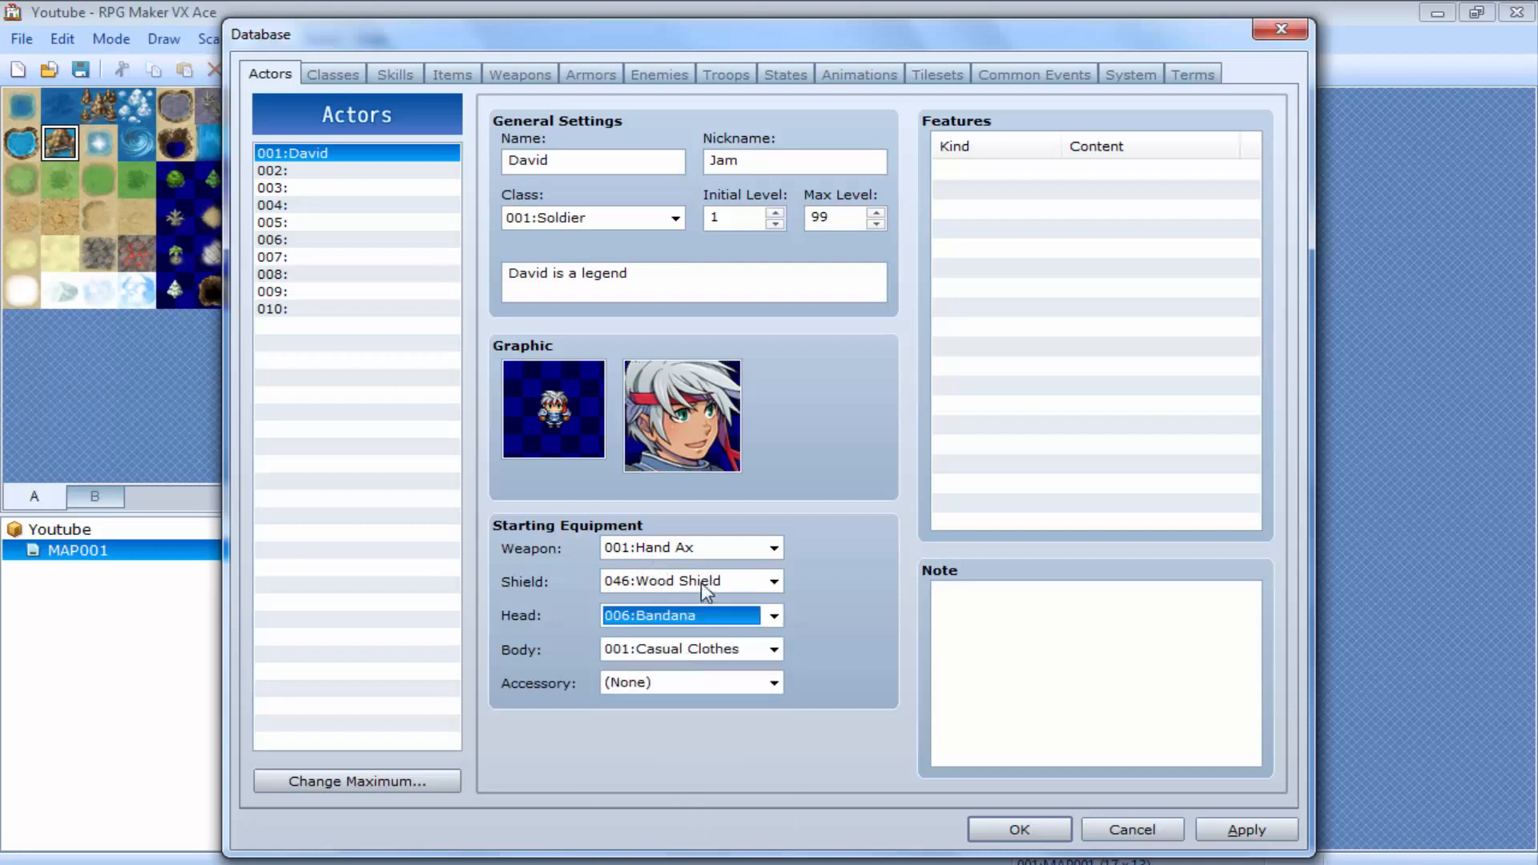
click(700, 583)
click(665, 709)
click(679, 579)
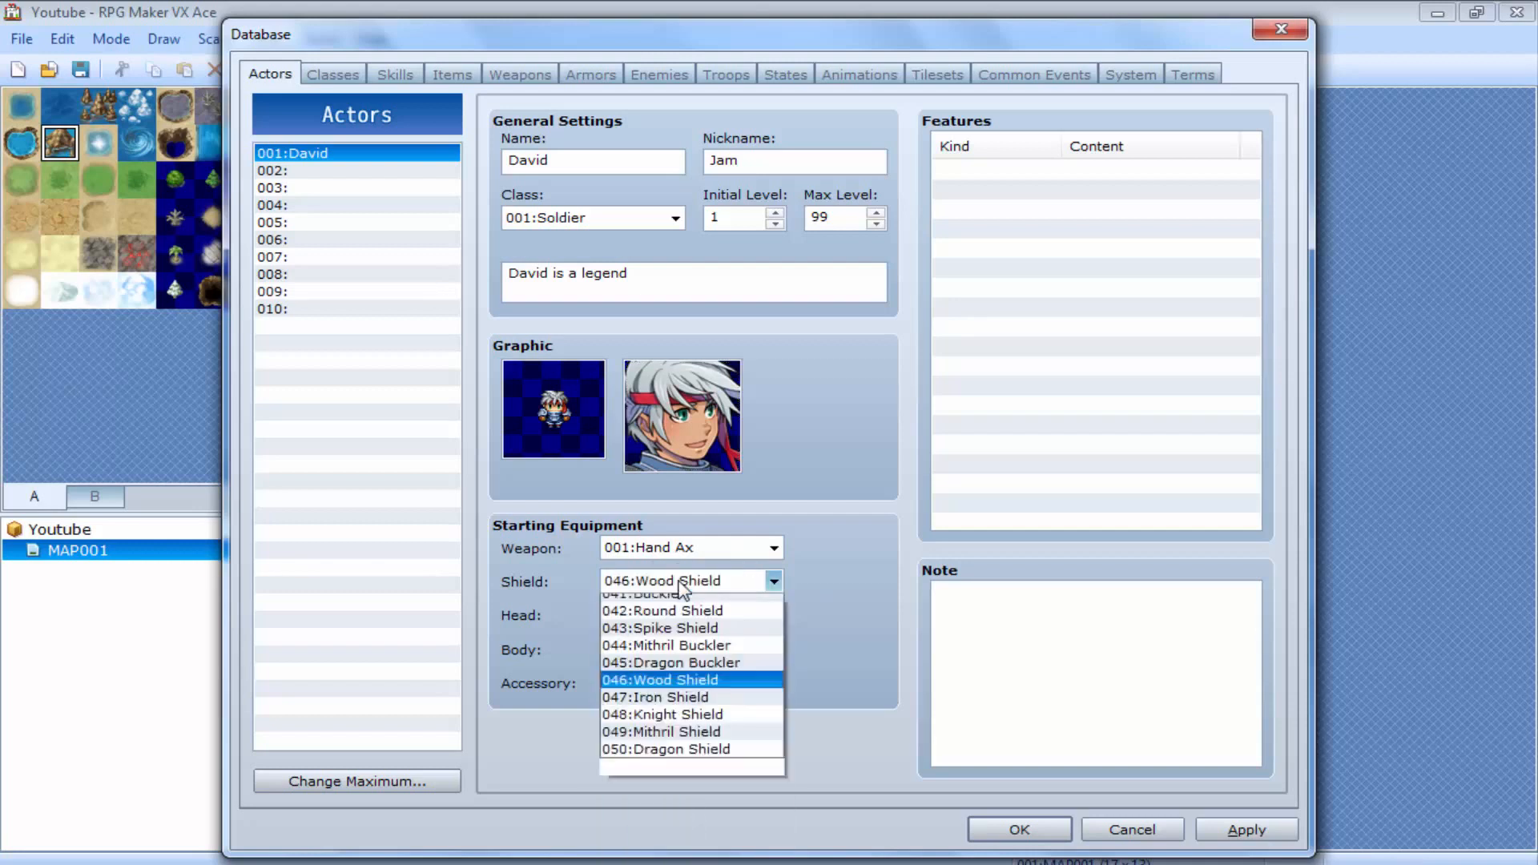
click(679, 582)
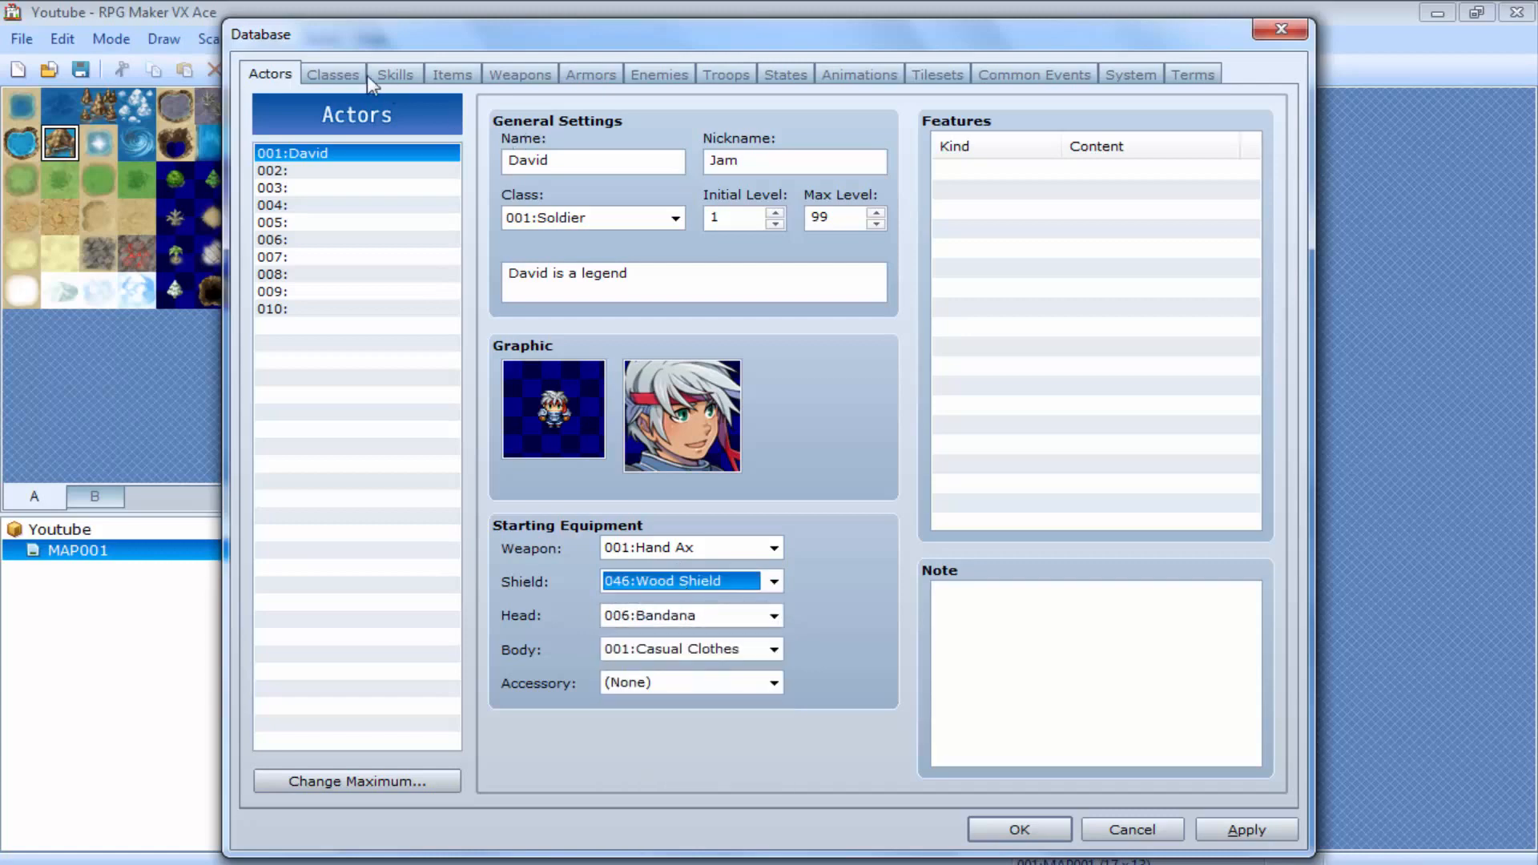
View the Samurai class in the Database, including its parameter curves and learned skills
click(330, 74)
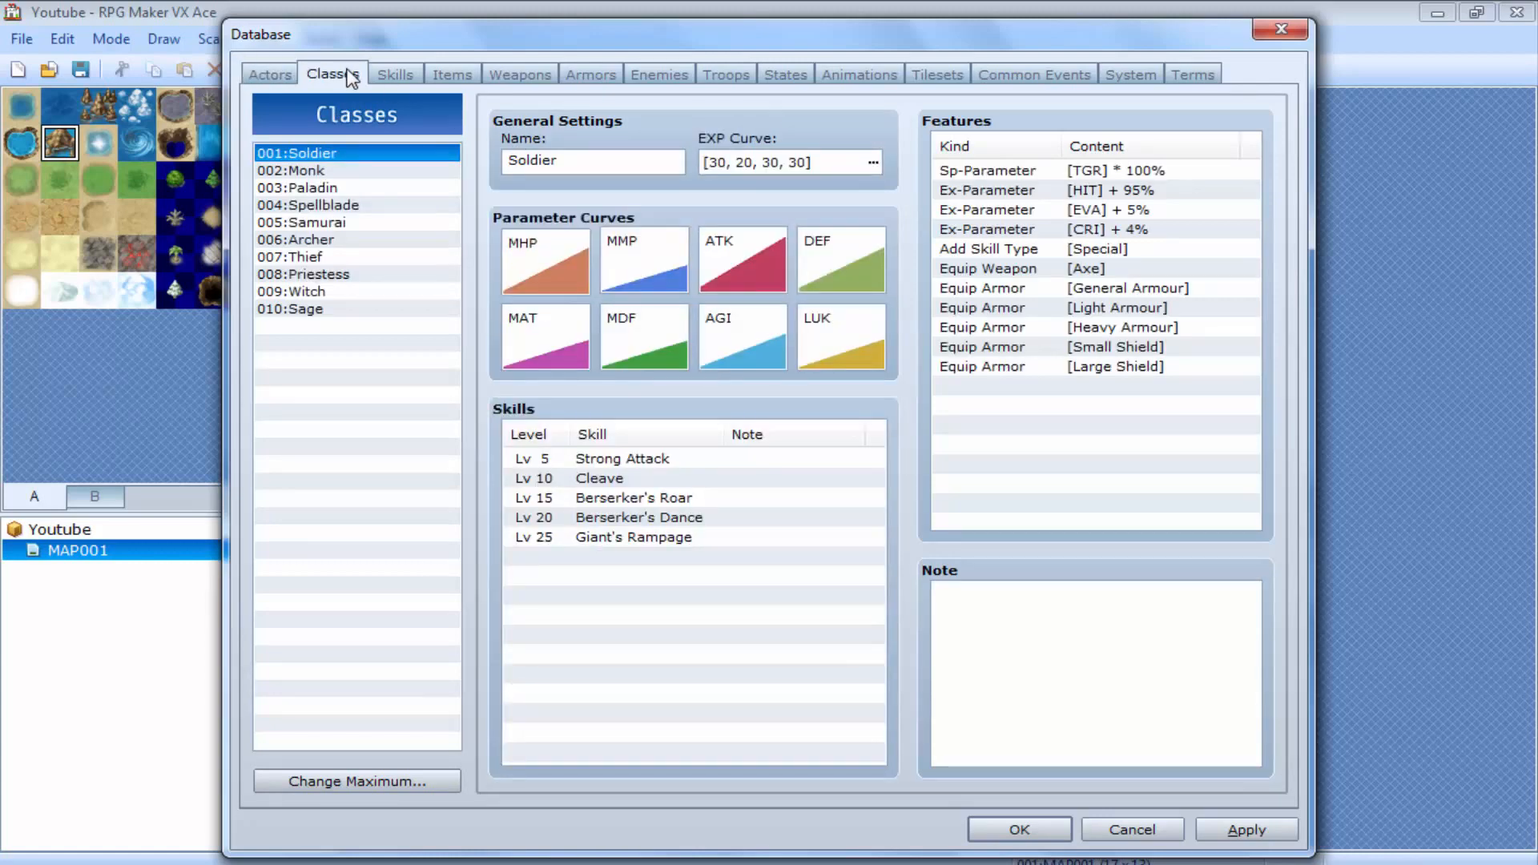
click(358, 223)
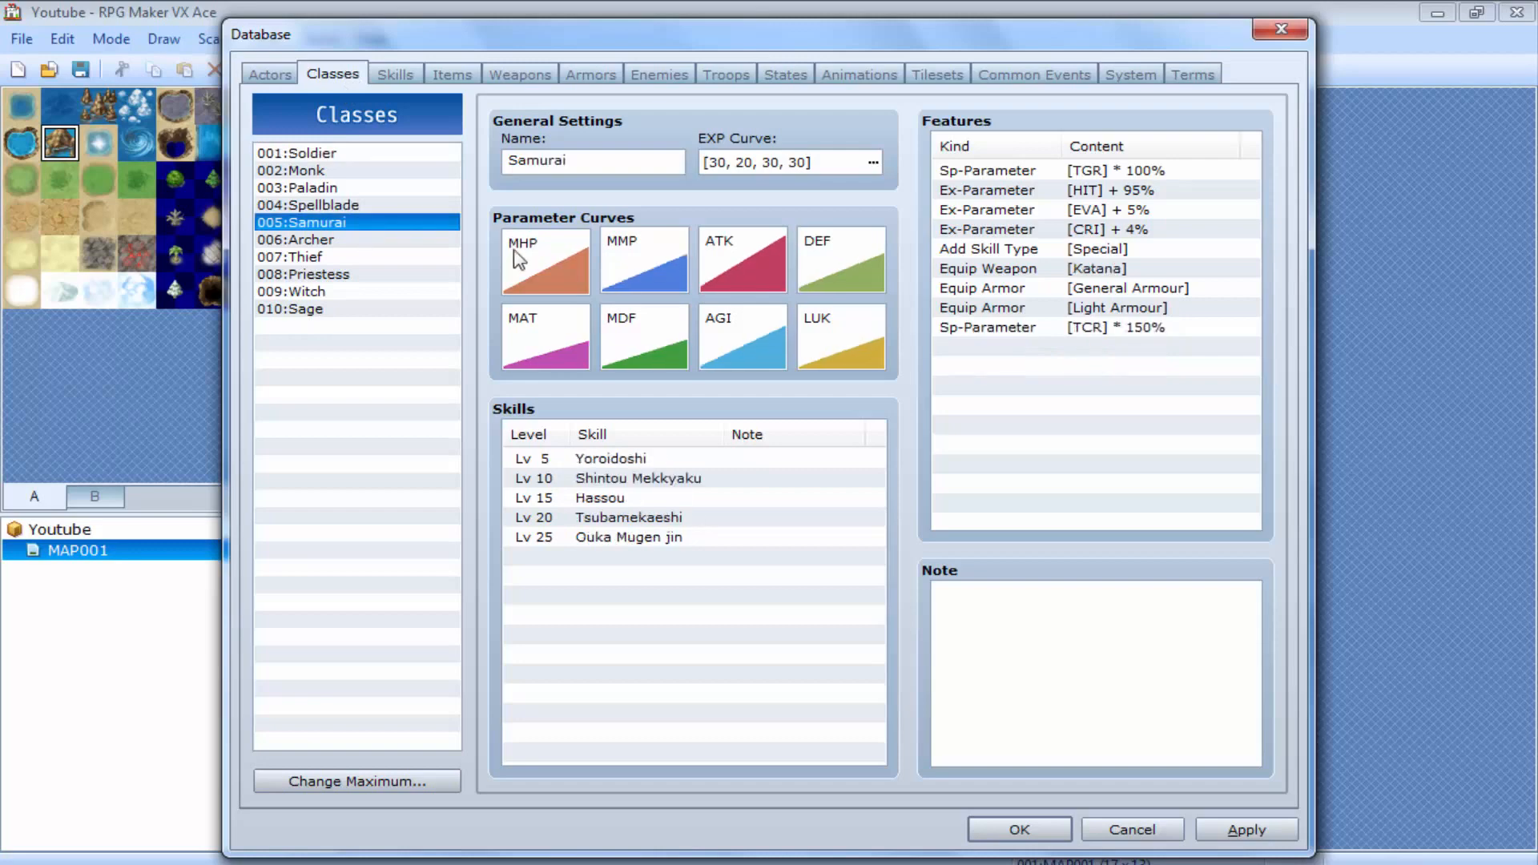
click(525, 265)
click(697, 555)
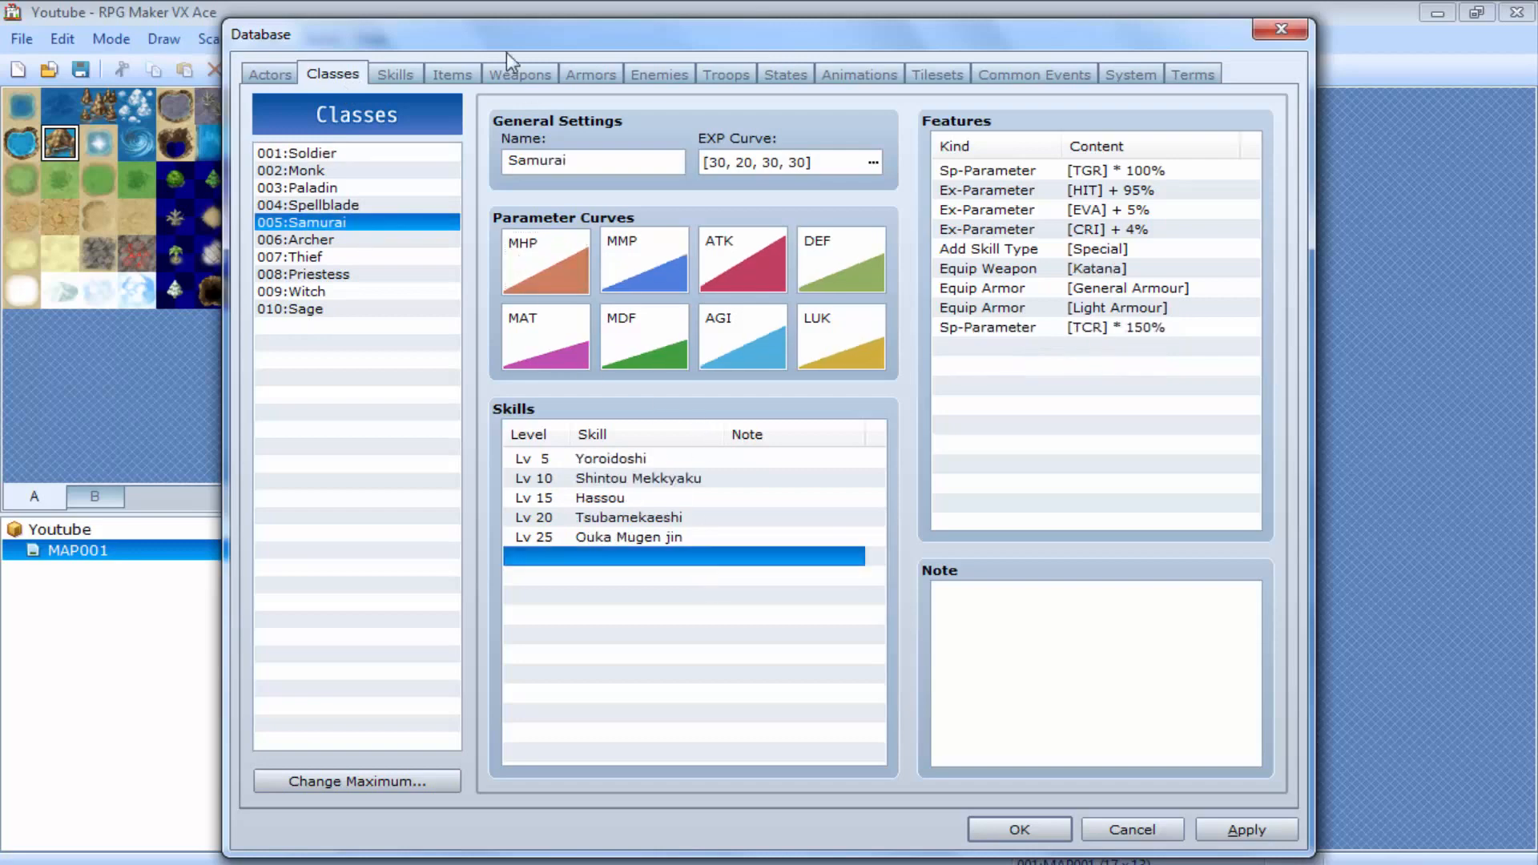
Examine the predefined skills in the Database from Guard through Meditate, going back up to Sweep Kick
click(411, 69)
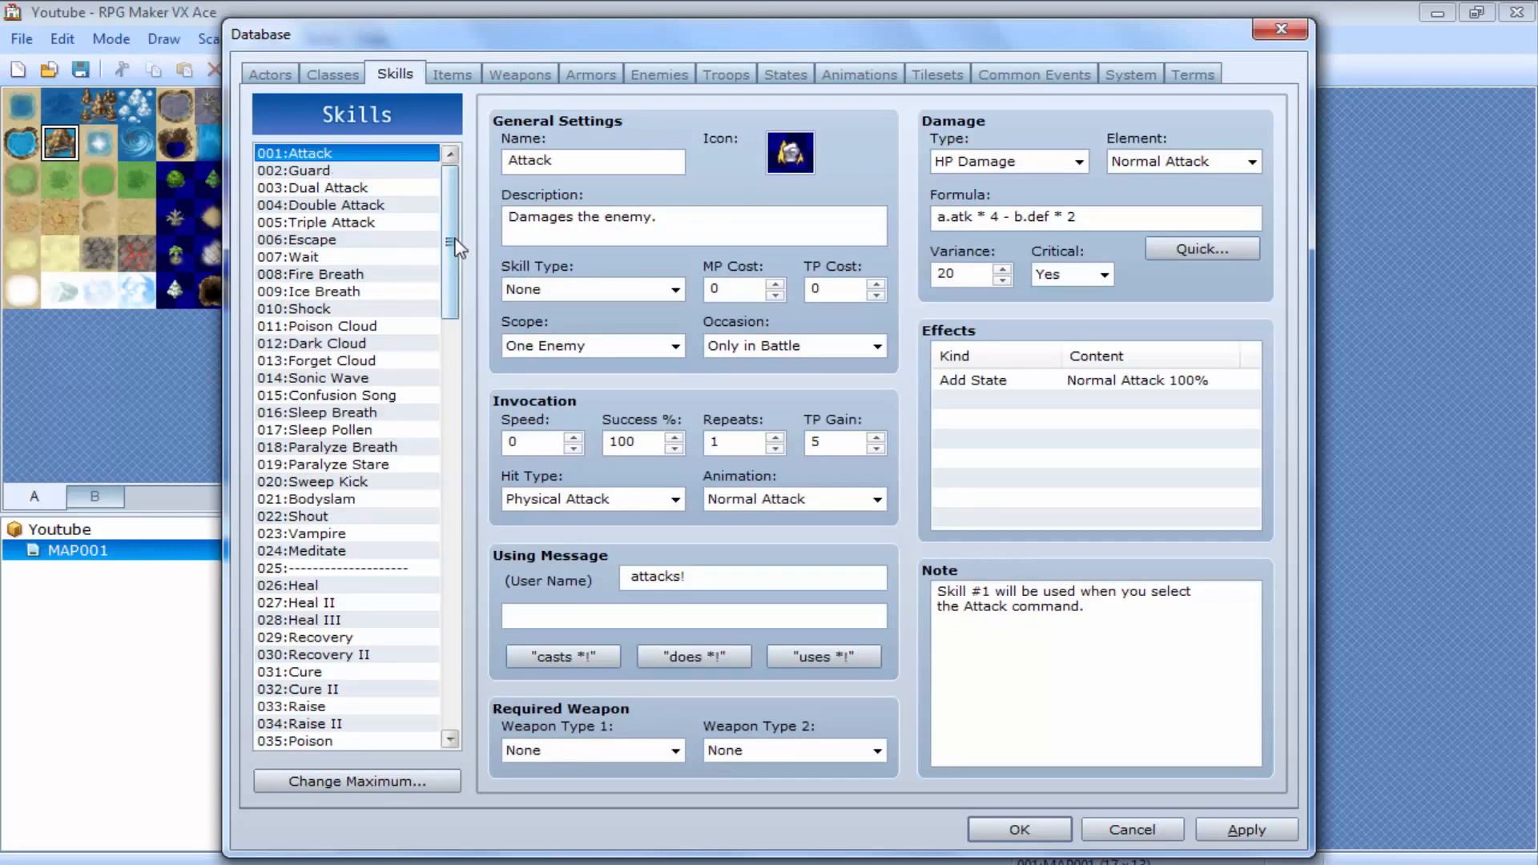
drag(457, 244, 405, 138)
click(383, 159)
click(377, 191)
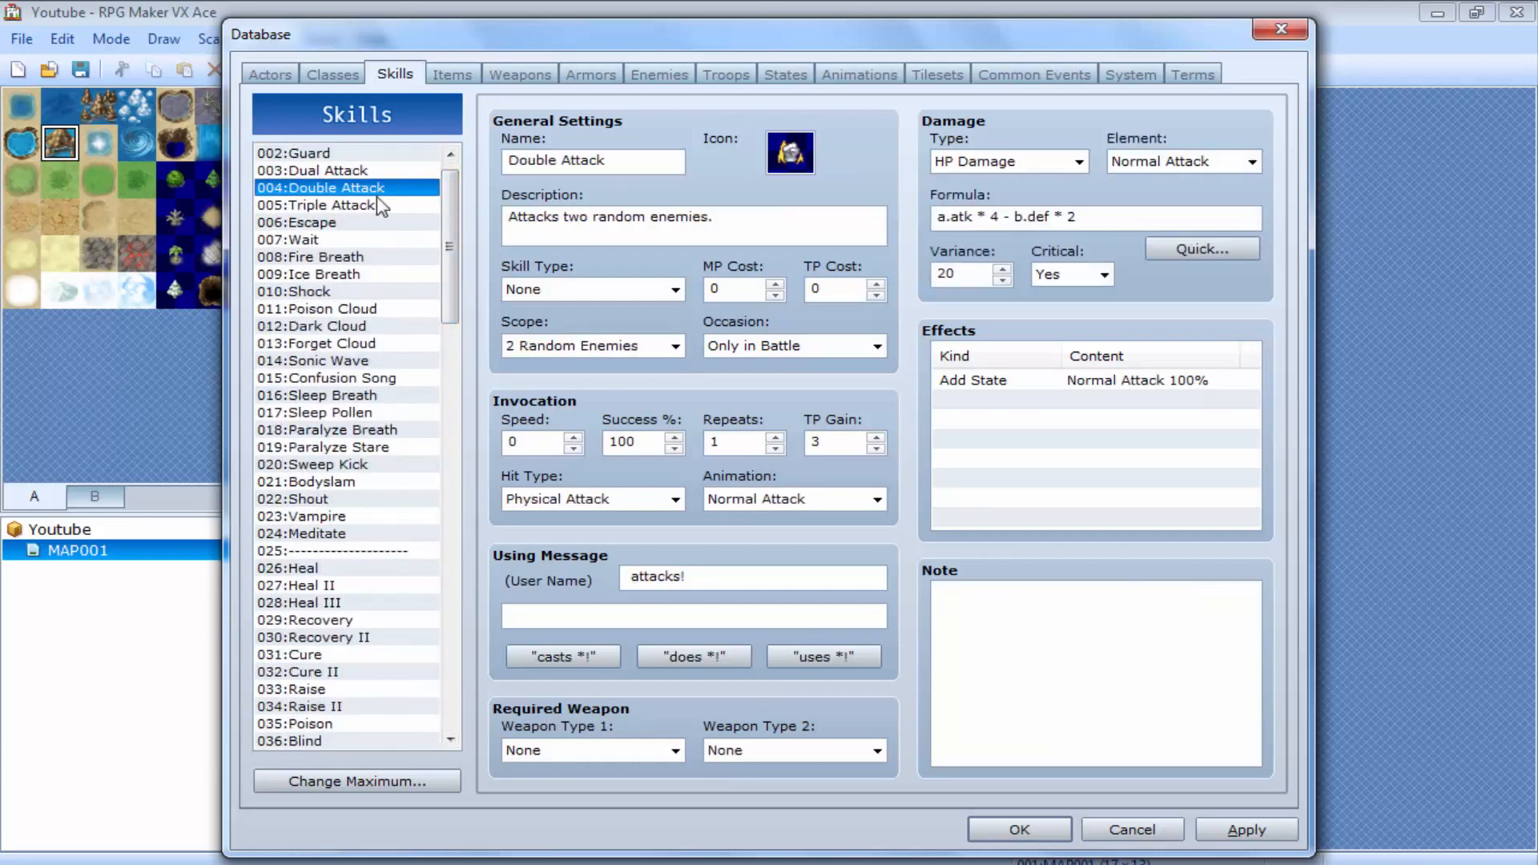
key(Down)
key(Down)
key(Down)
key(Down)
key(Down)
key(Down)
key(Down)
key(Down)
key(Down)
key(Down)
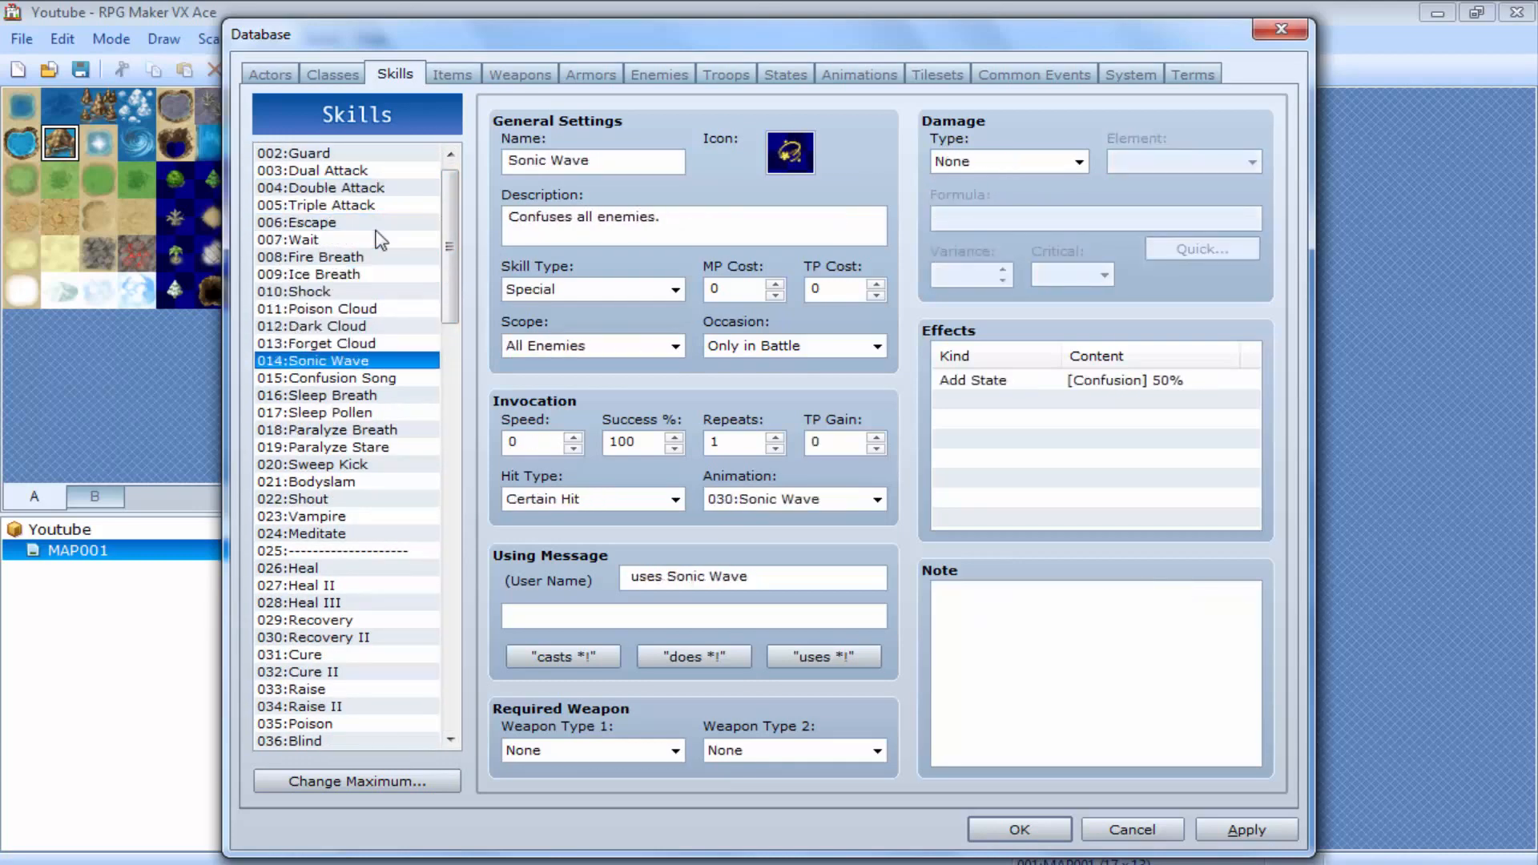
key(Down)
key(Down)
key(Down)
key(Down)
key(Down)
key(Down)
key(Down)
key(Down)
key(Down)
key(Down)
key(Up)
key(Up)
key(Up)
key(Up)
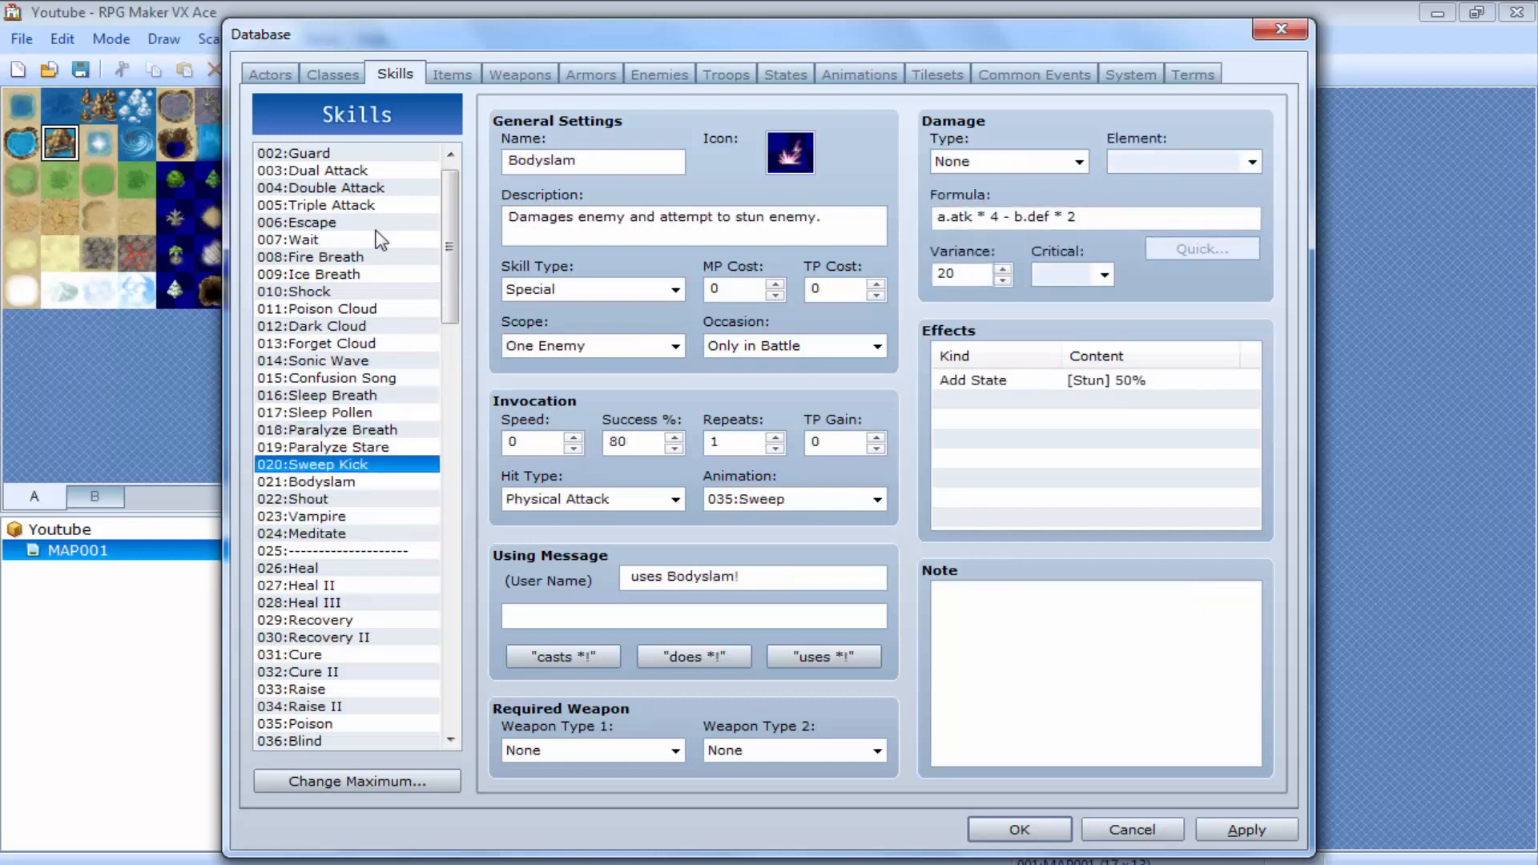
Examine the predefined skills from Confusion Song down past Curse Armour and Blizzard, going back up to Paralyze Breath
key(Up)
key(Up)
key(Up)
key(Up)
key(Up)
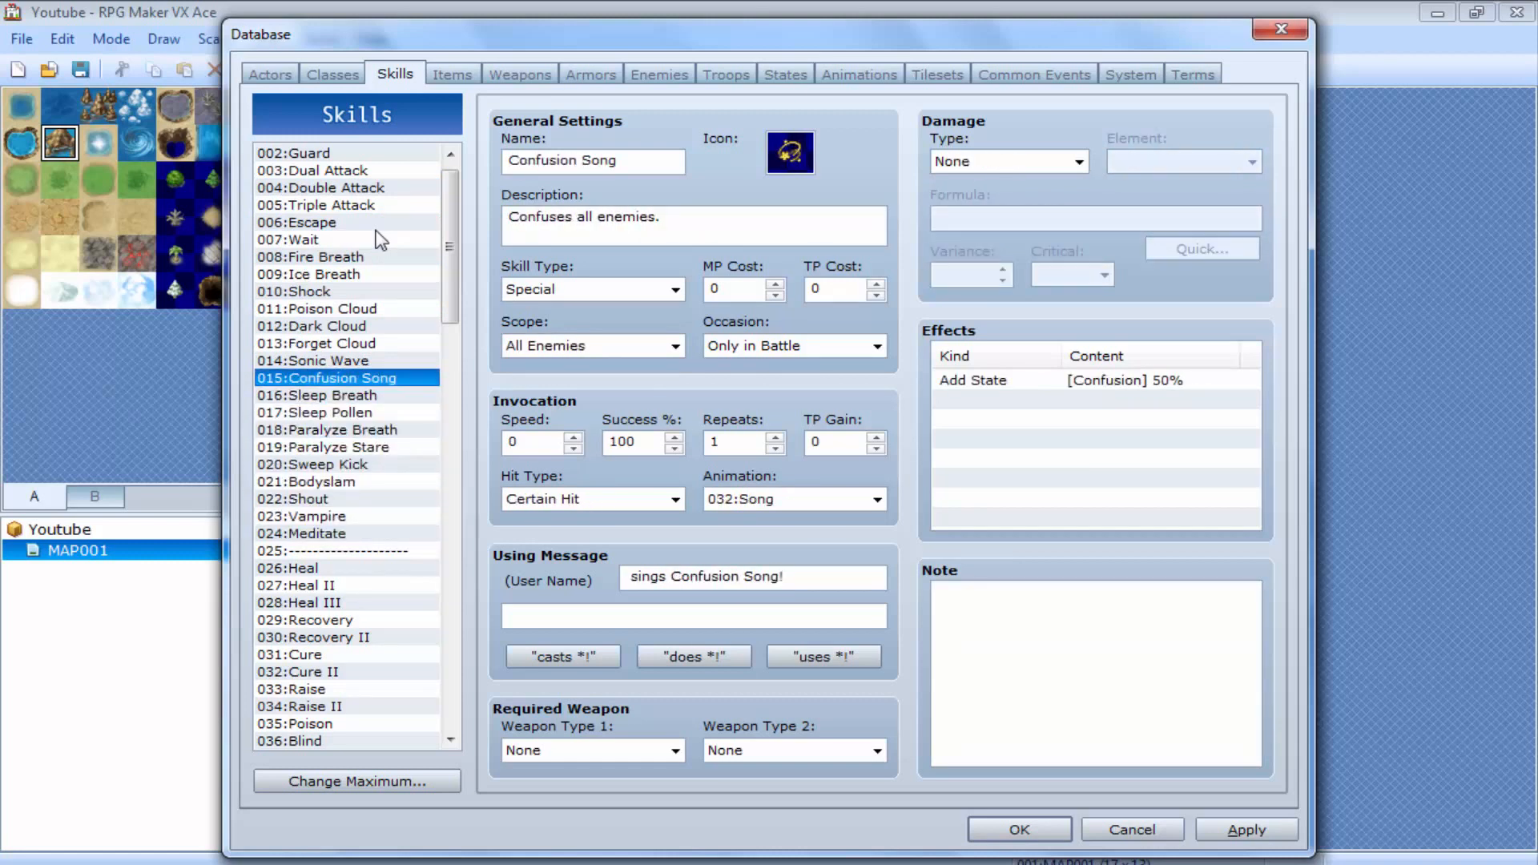
key(Down)
key(Down)
key(Down)
key(Down)
key(Down)
key(Down)
key(Down)
key(Down)
key(Down)
key(Down)
key(Down)
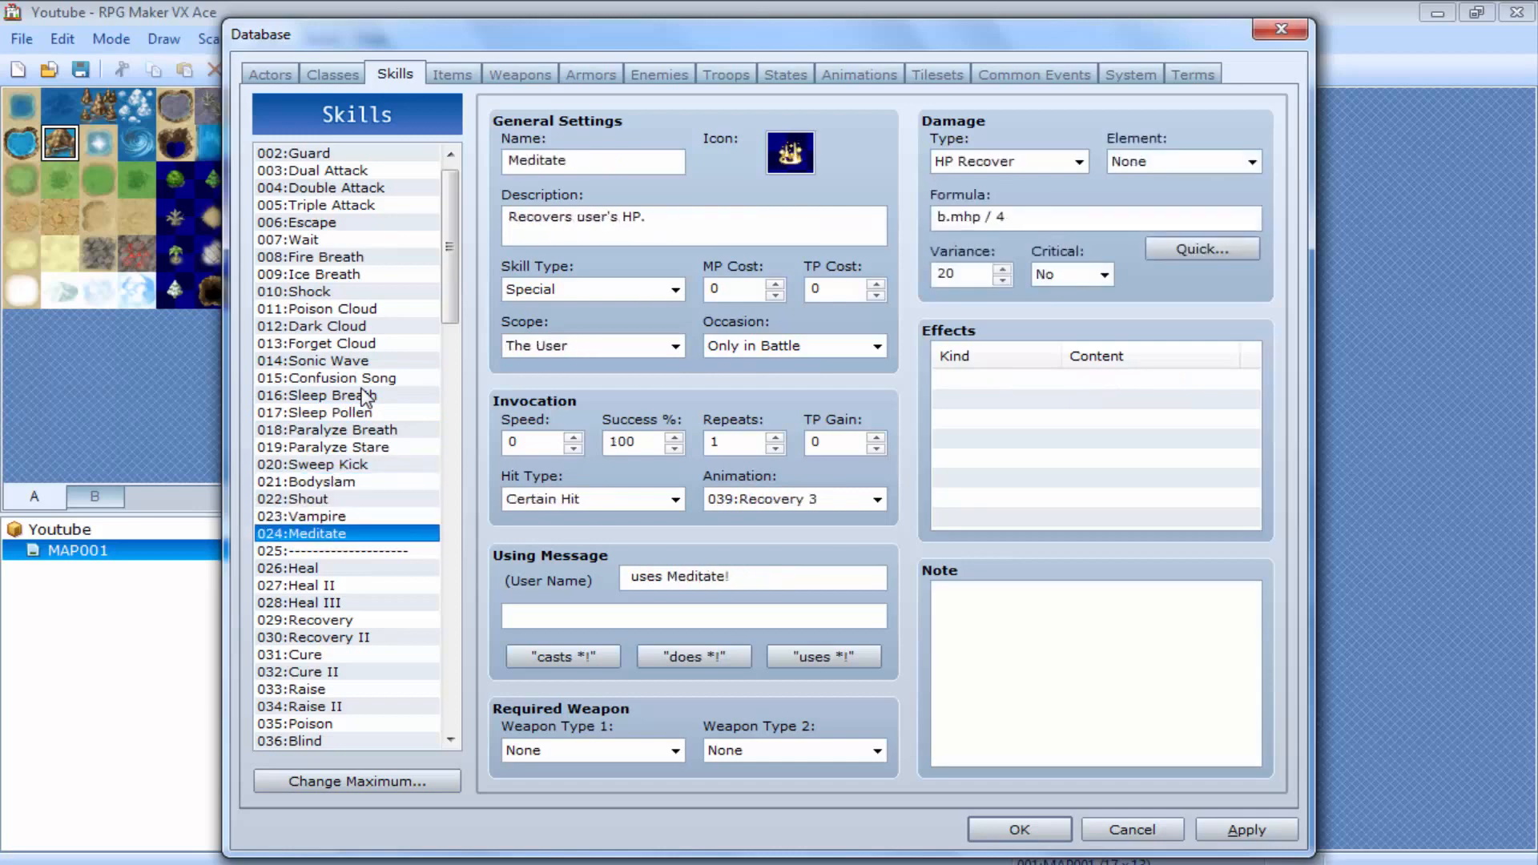
key(Down)
key(Down)
key(Down)
key(Down)
key(Down)
key(Down)
key(Down)
key(Down)
key(Down)
key(Down)
key(Down)
key(Down)
key(Down)
key(Down)
key(Down)
key(Down)
key(Down)
key(Down)
key(Down)
key(Down)
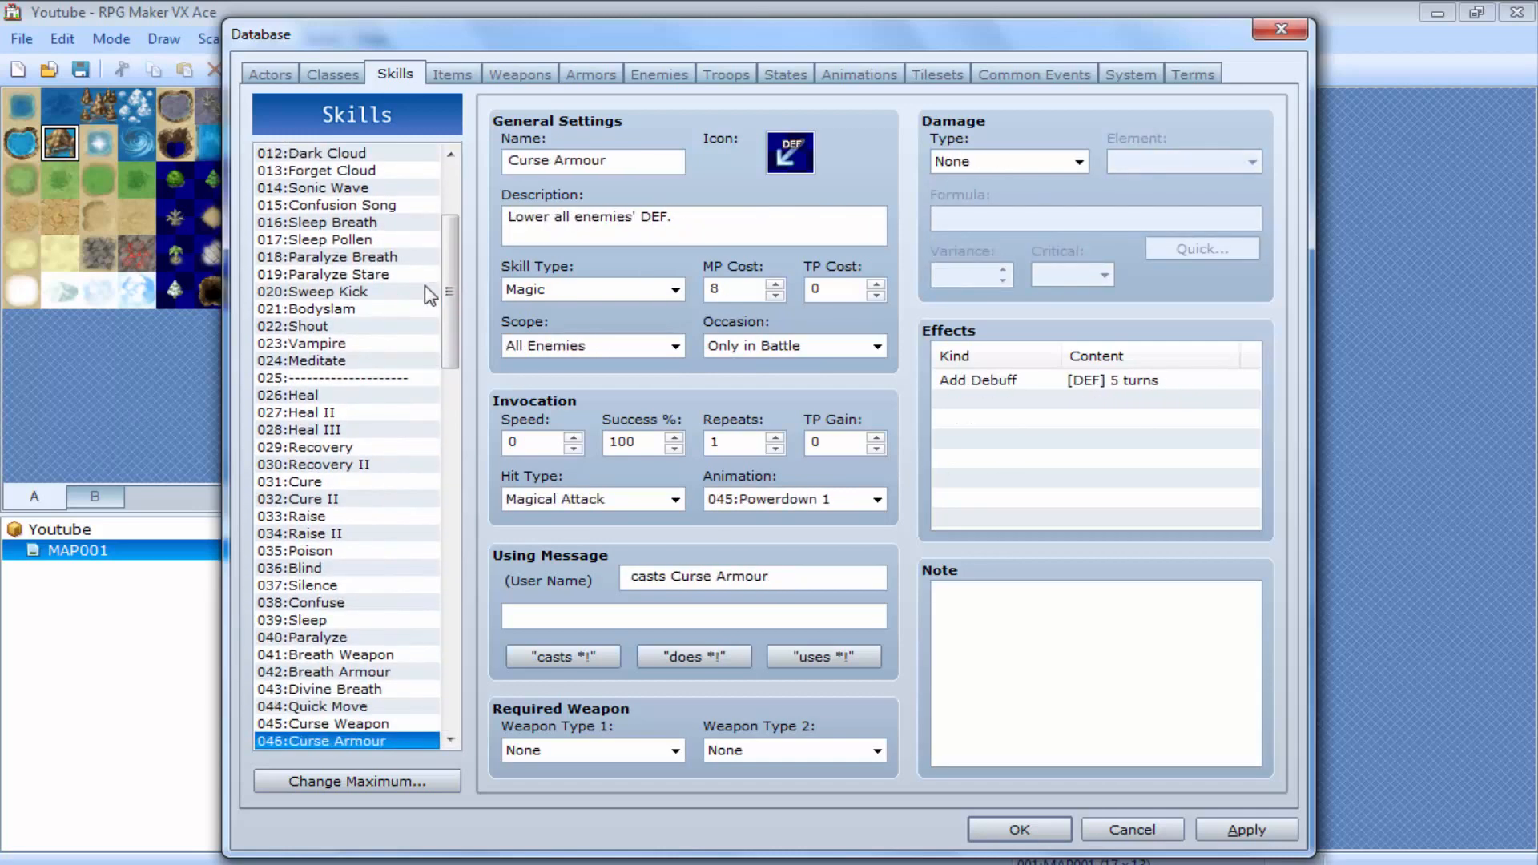
key(Down)
key(Down)
key(Down)
key(Down)
key(Down)
key(Down)
key(Down)
key(Up)
key(Up)
key(Up)
key(Up)
key(Up)
key(Up)
key(Up)
key(Up)
key(Up)
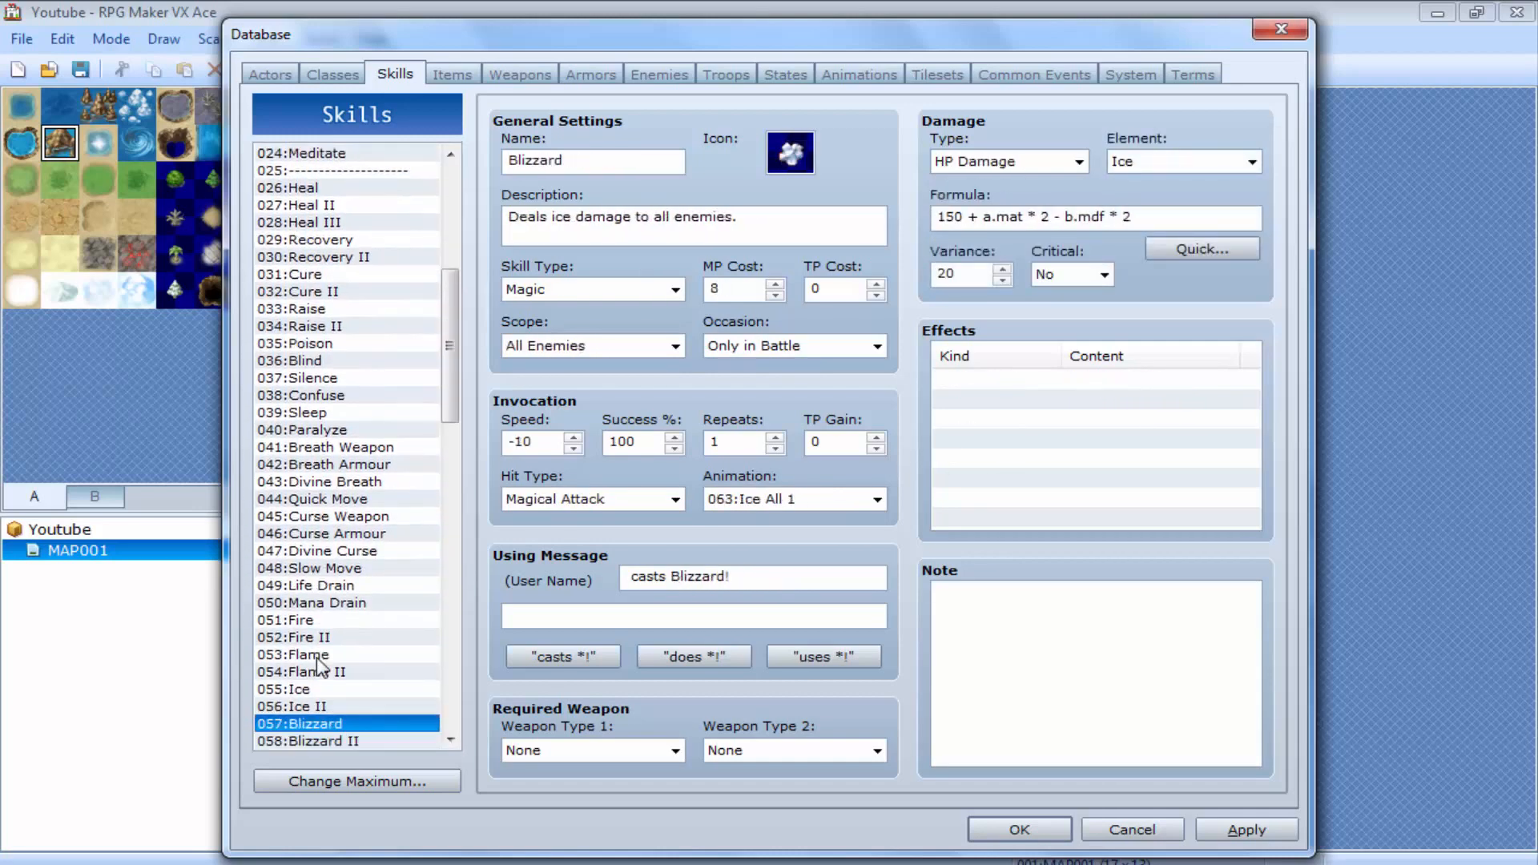
key(Up)
key(Up)
key(Up)
key(Up)
key(Up)
key(Up)
key(Up)
key(Up)
key(Up)
key(Up)
key(Up)
key(Up)
key(Up)
key(Up)
key(Up)
key(Up)
key(Up)
key(Up)
key(Up)
key(Up)
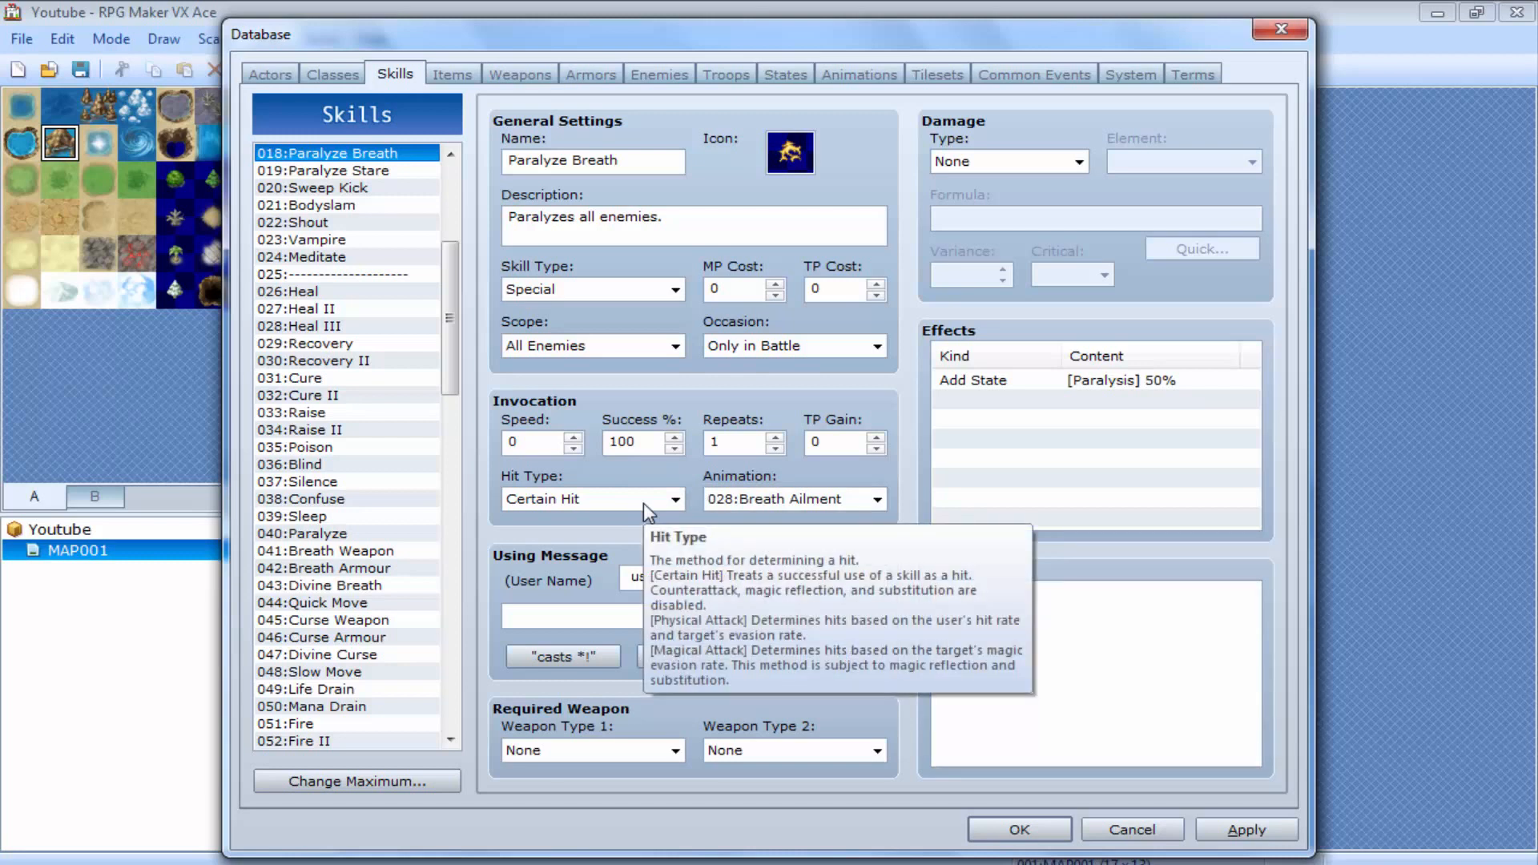
Rename skill 018:Paralyze Breath as Stun and review its skill type options, keeping Special
click(555, 290)
click(554, 158)
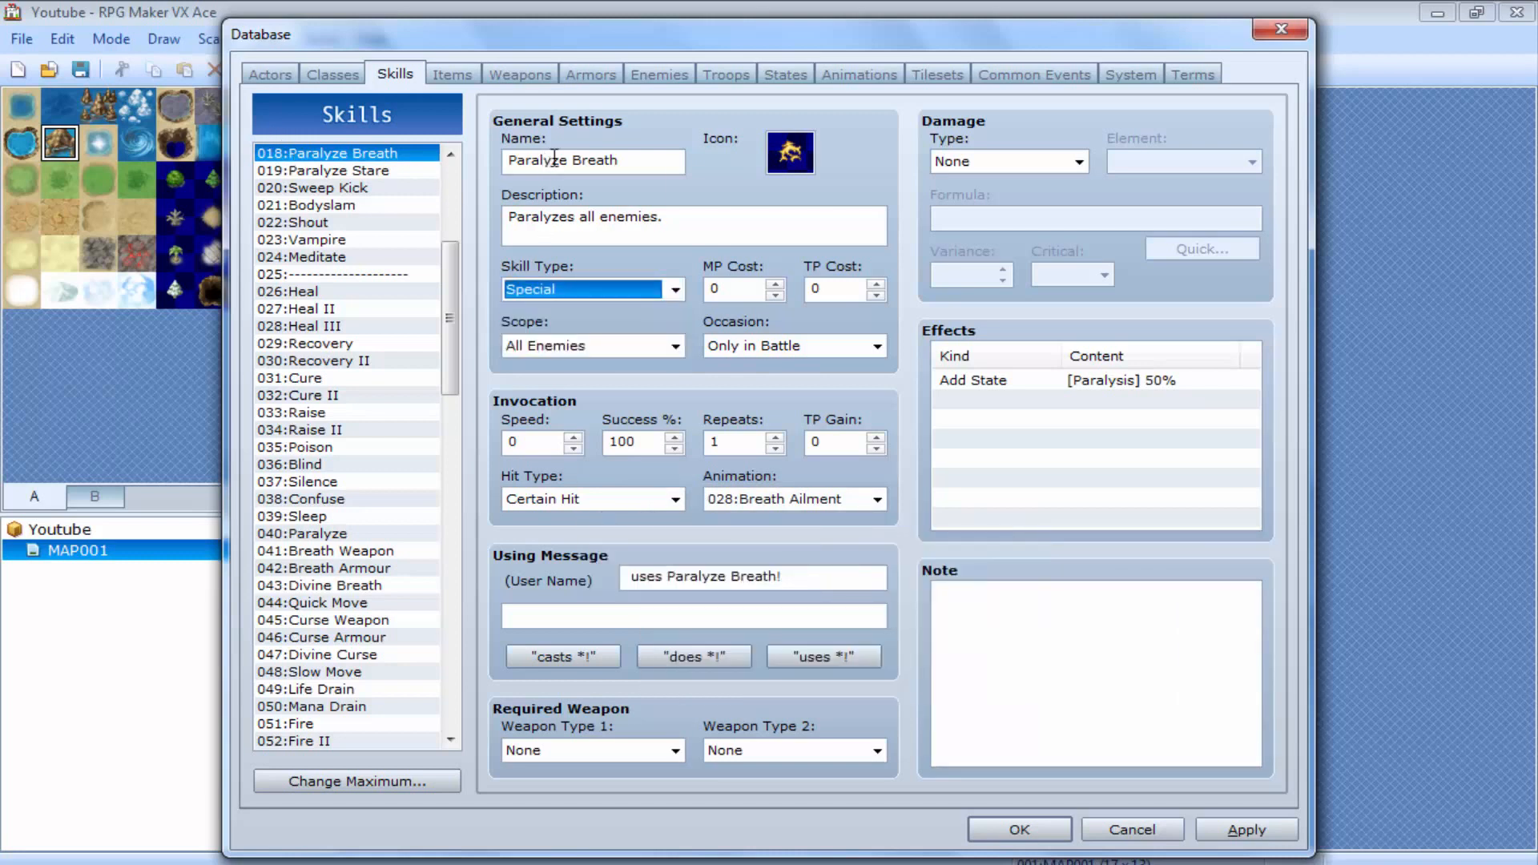
click(554, 159)
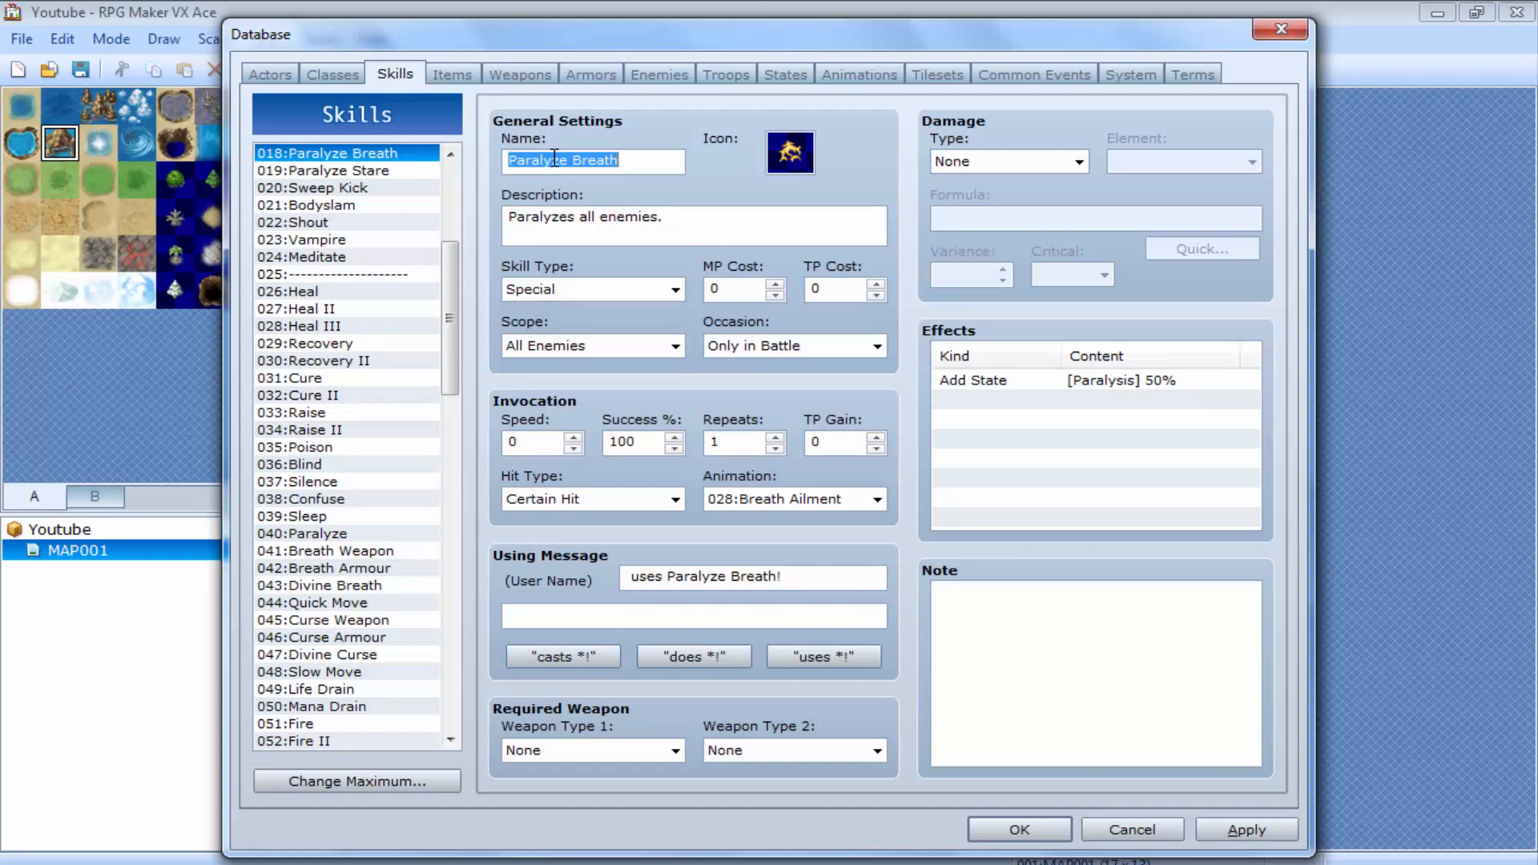
text(Stun)
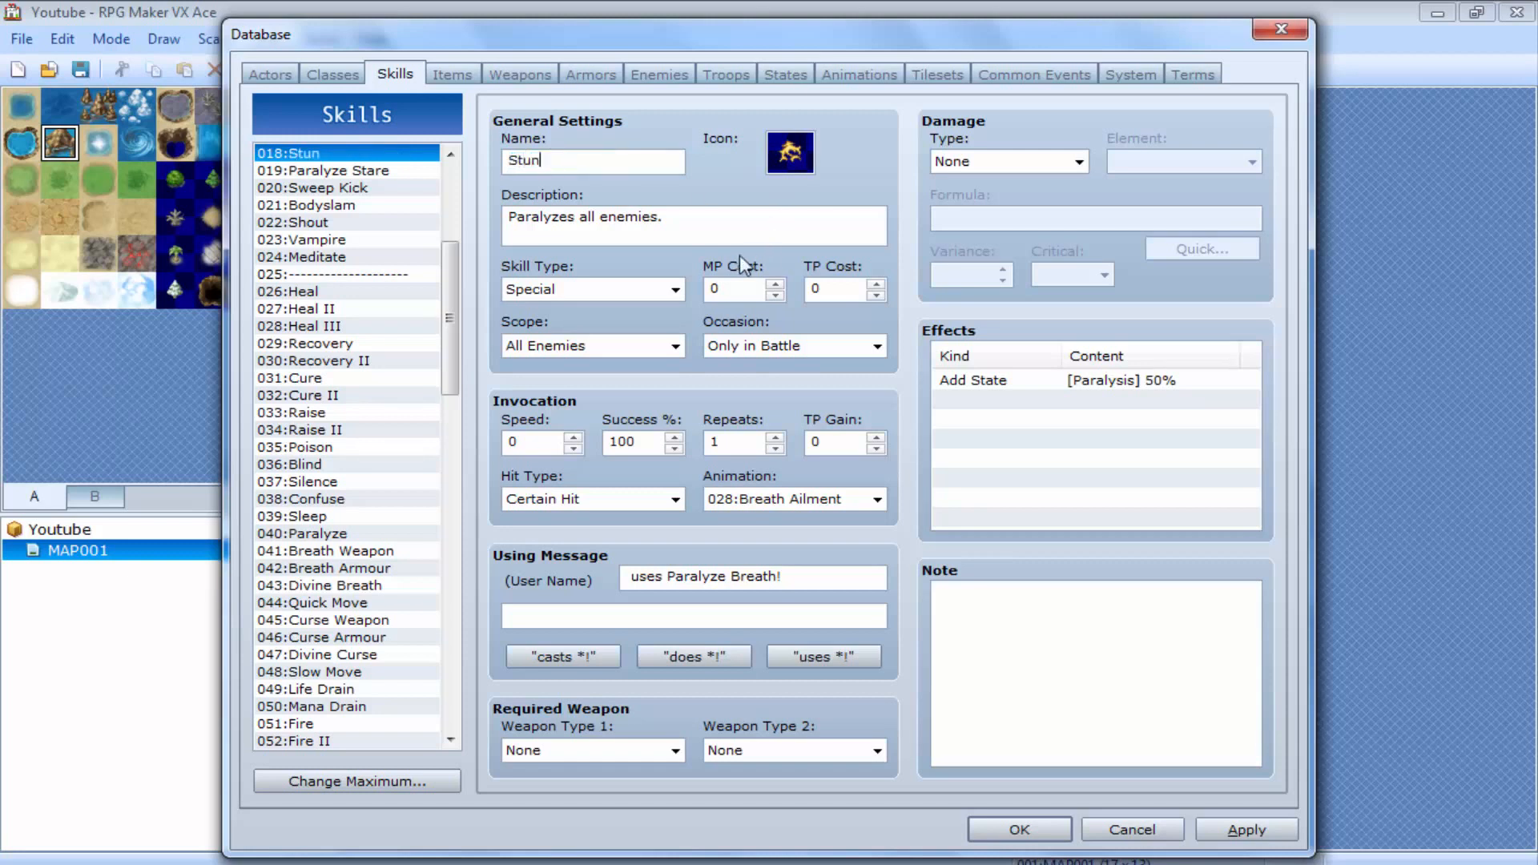
click(637, 290)
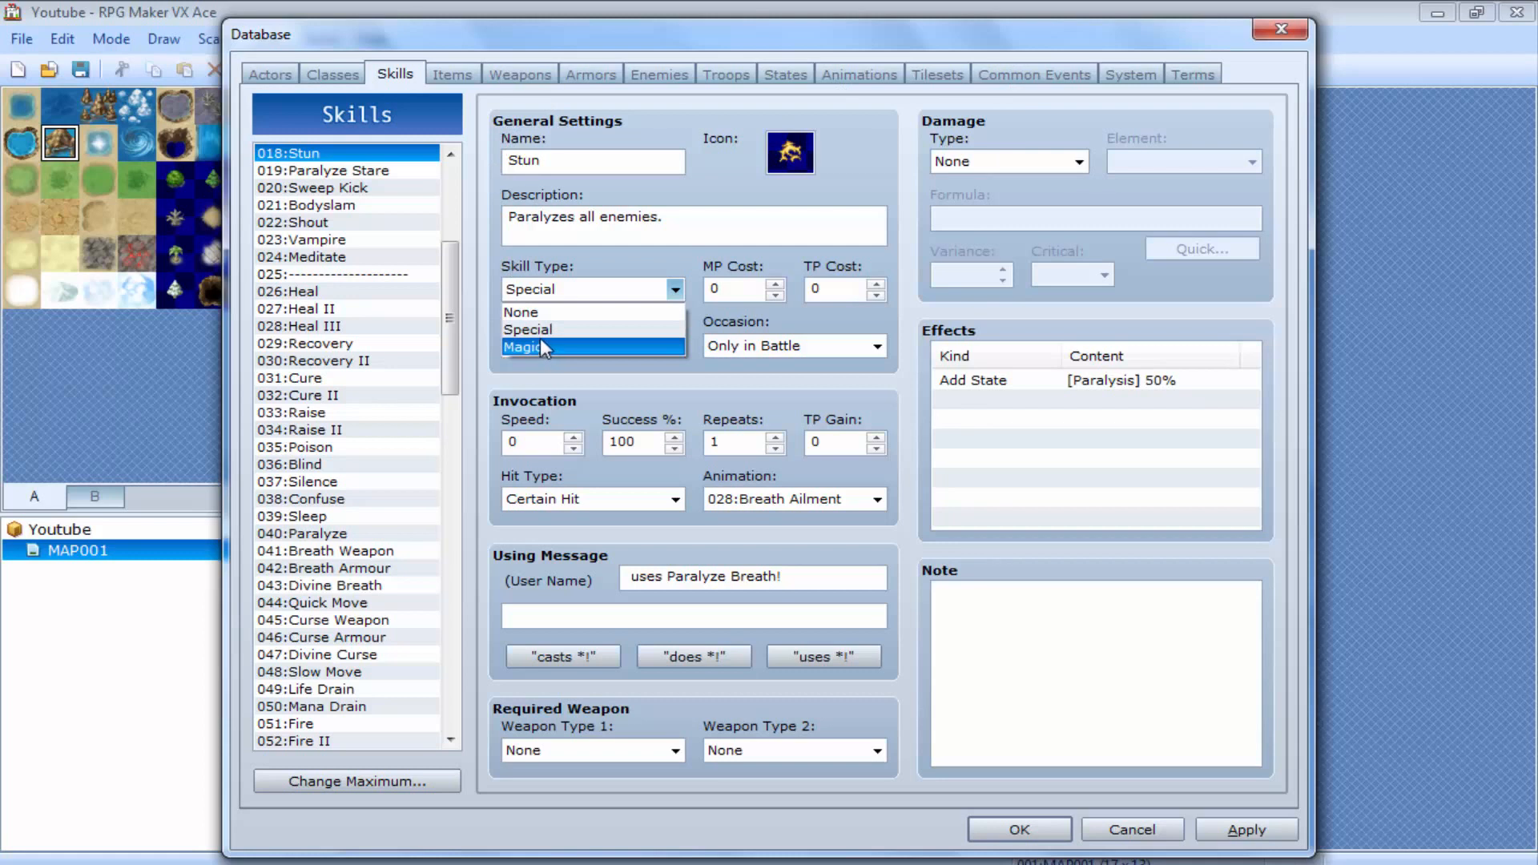
click(552, 284)
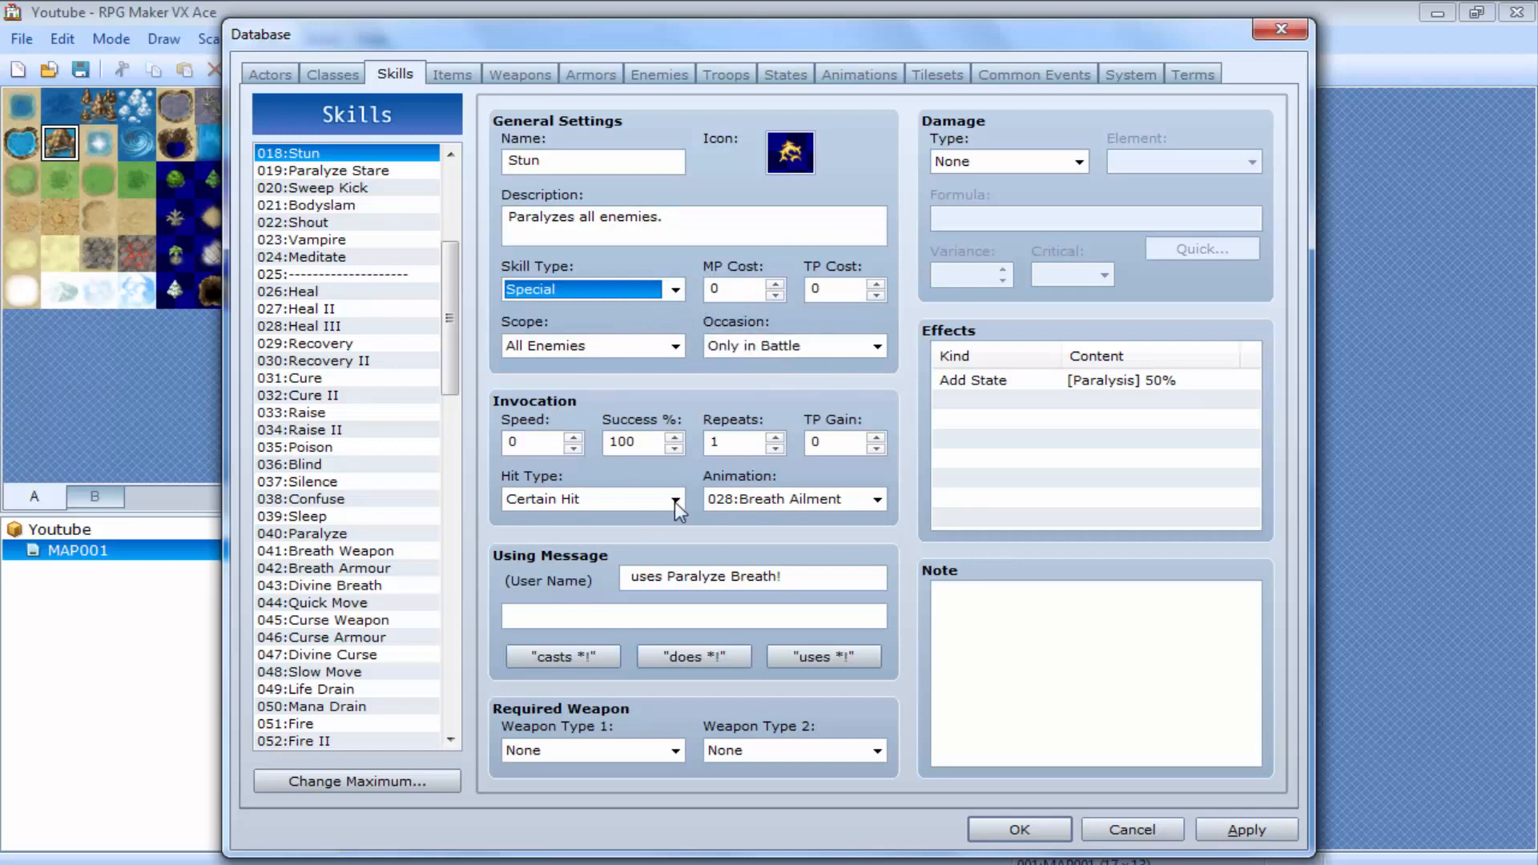
Raise the maximum number of items in the Database to 17
click(453, 74)
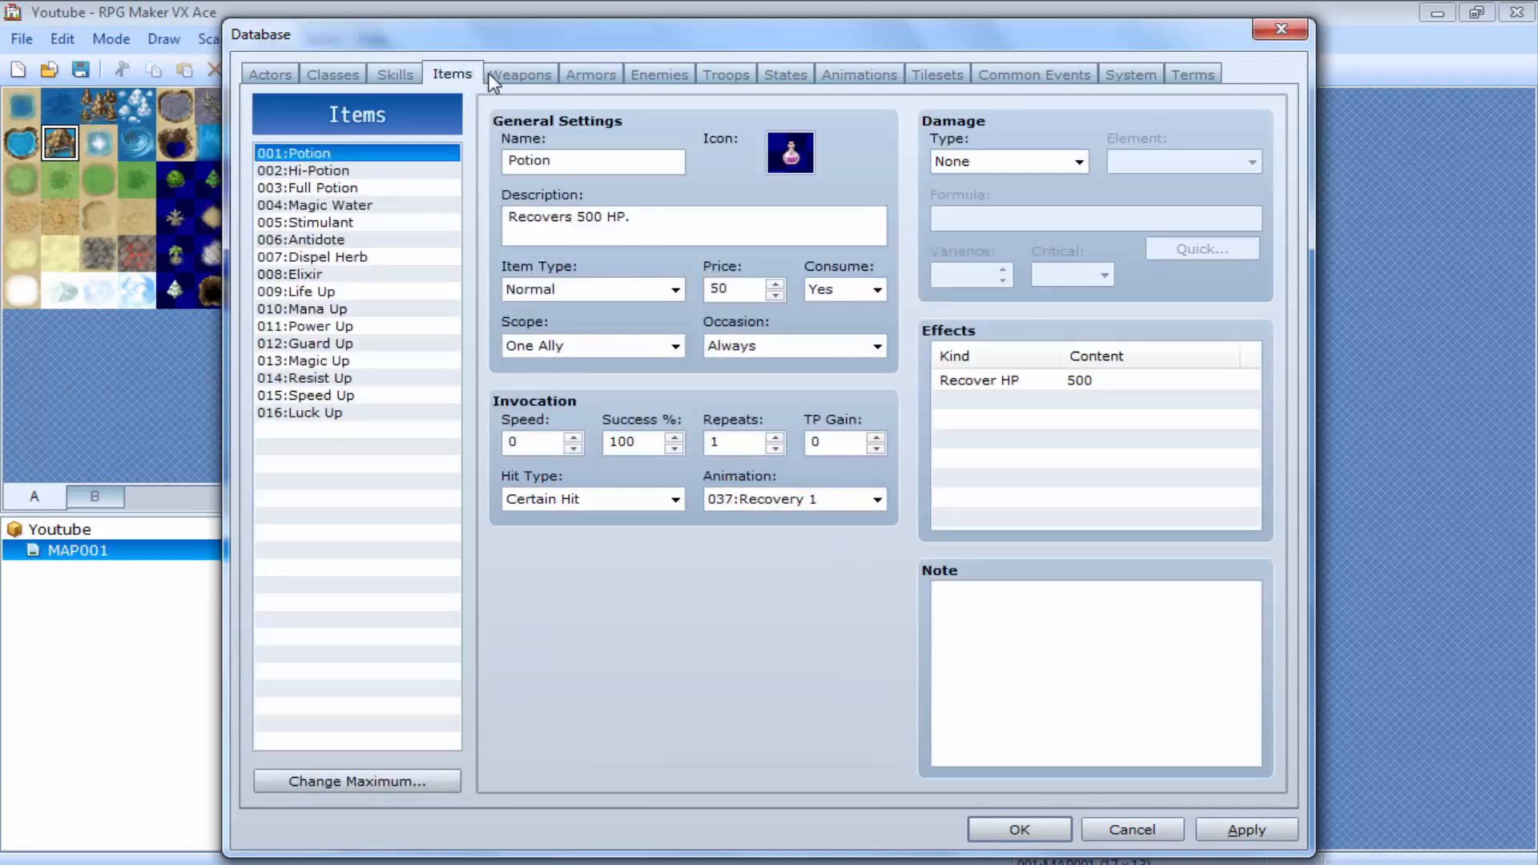
double_click(571, 156)
click(300, 777)
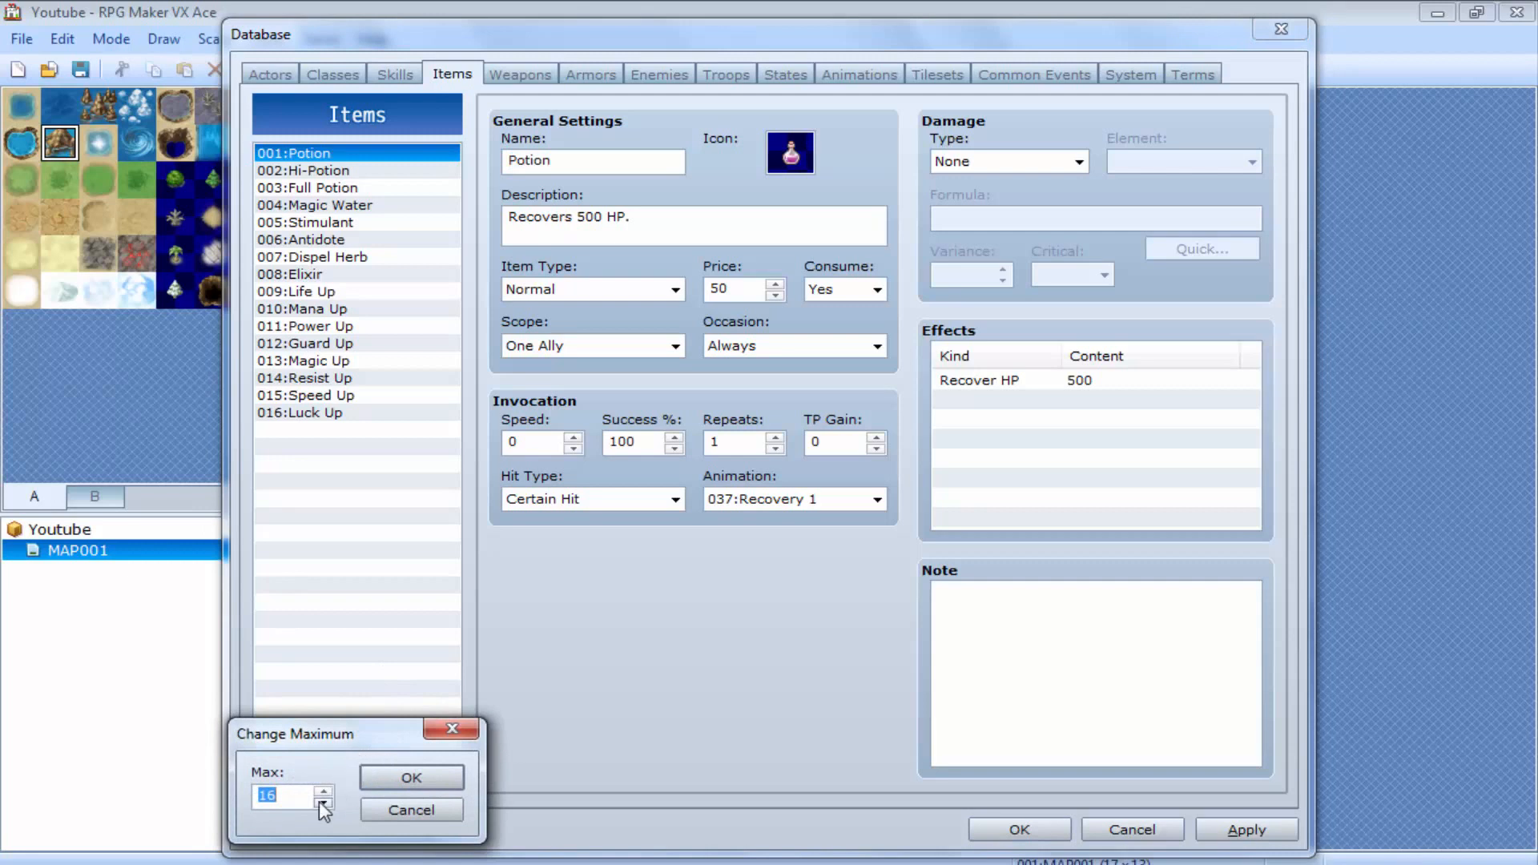
click(323, 791)
click(392, 777)
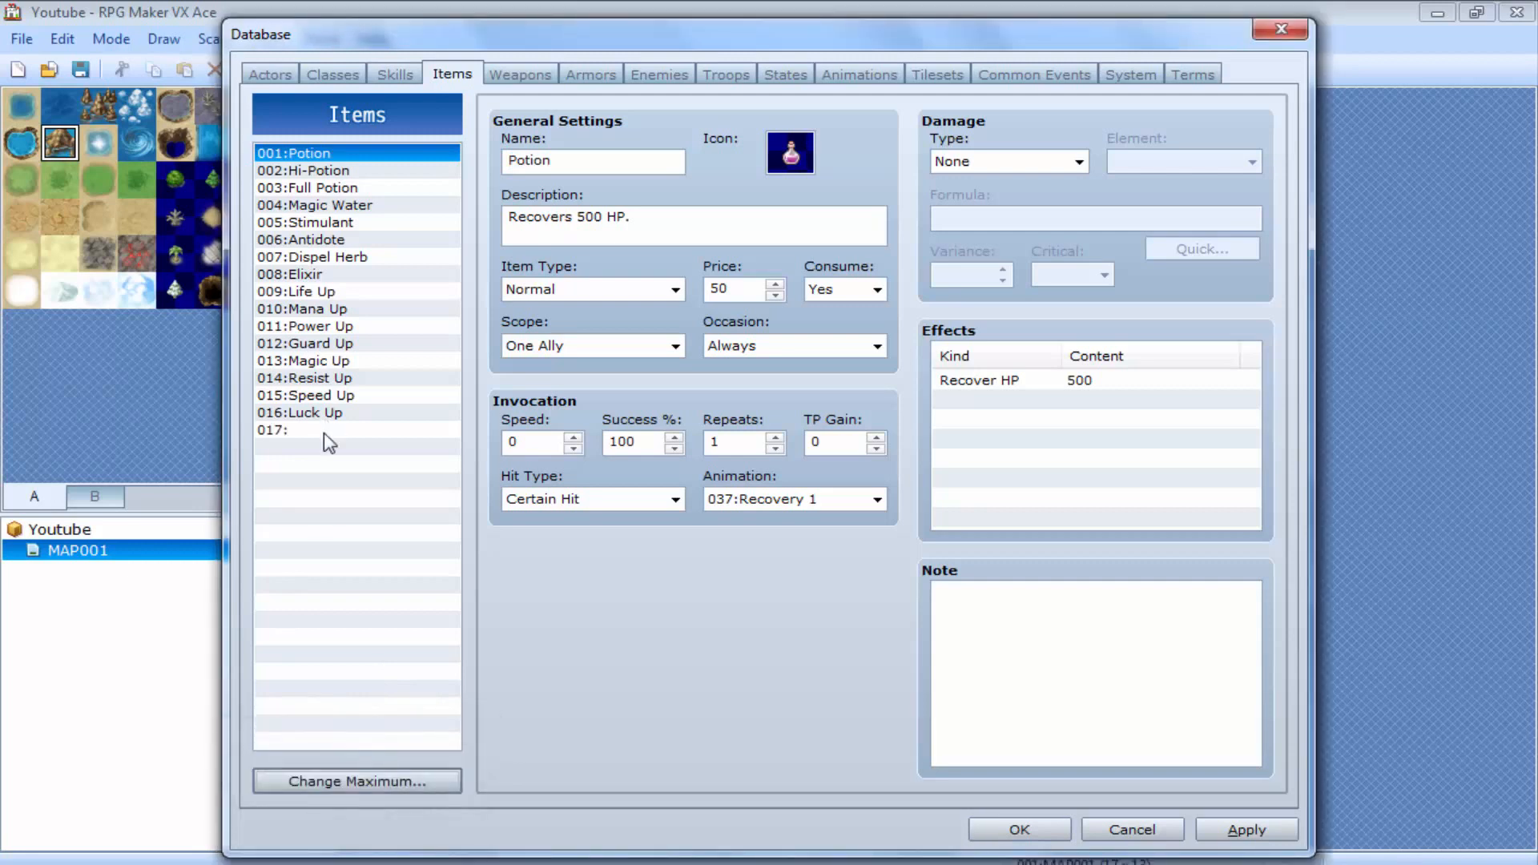
Name the empty item 017 Health Pack and give it the parcel icon
click(323, 433)
click(571, 159)
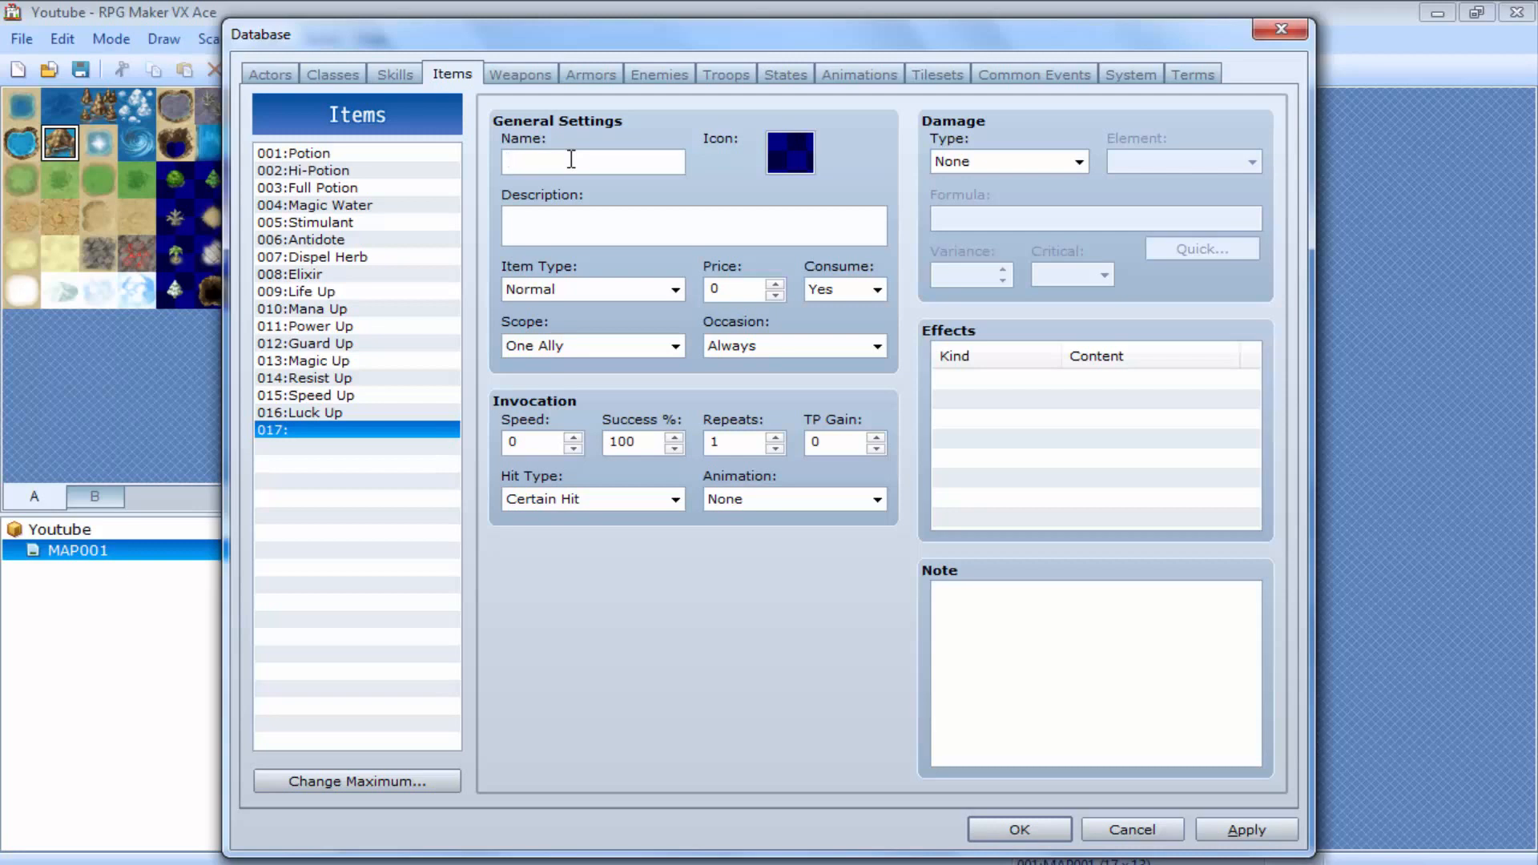
text(Health Pack)
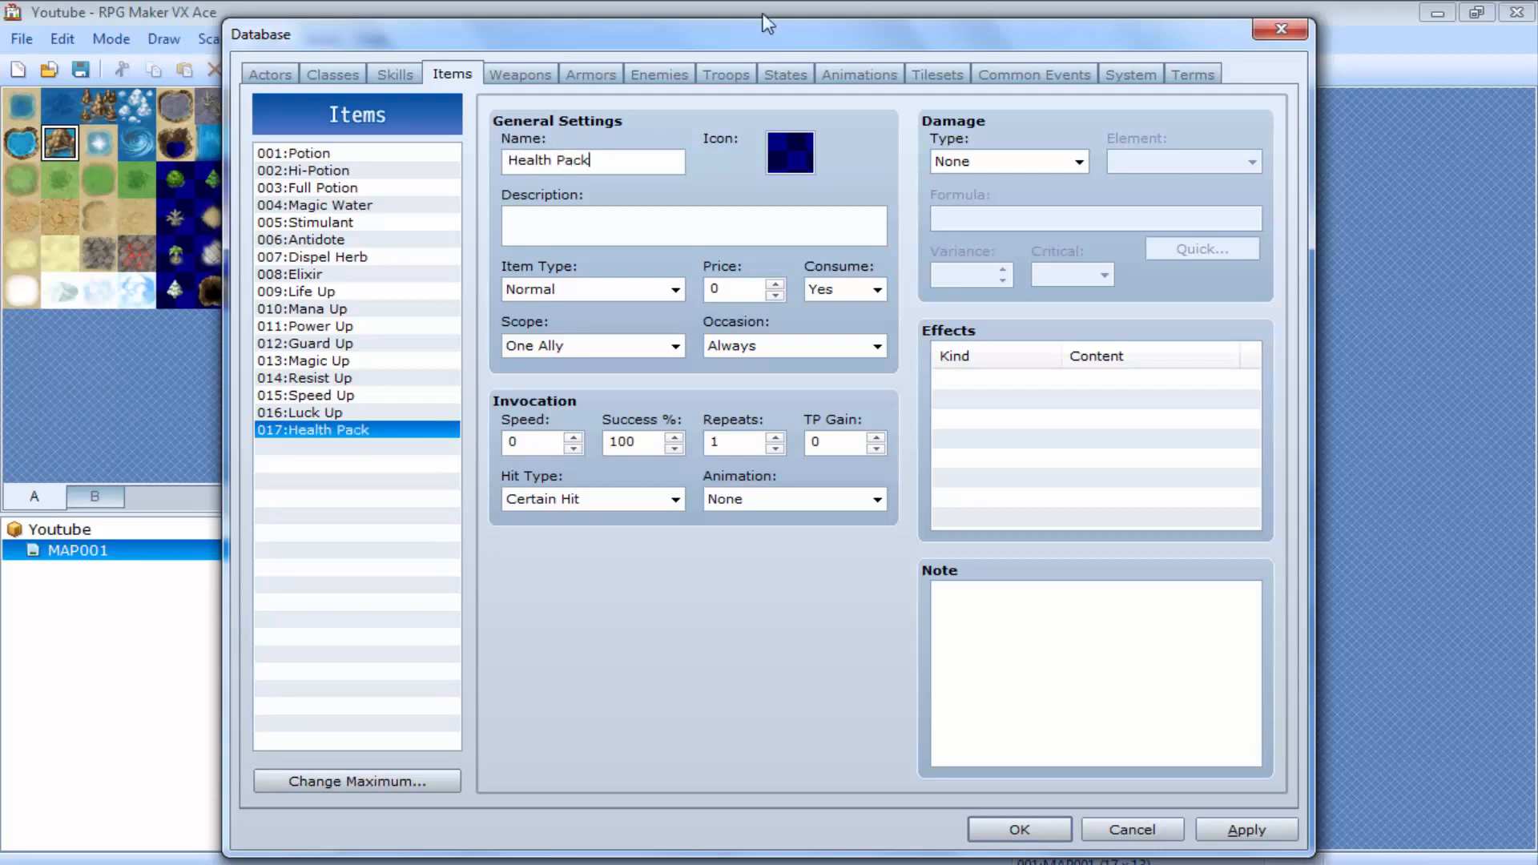
click(799, 163)
double_click(798, 164)
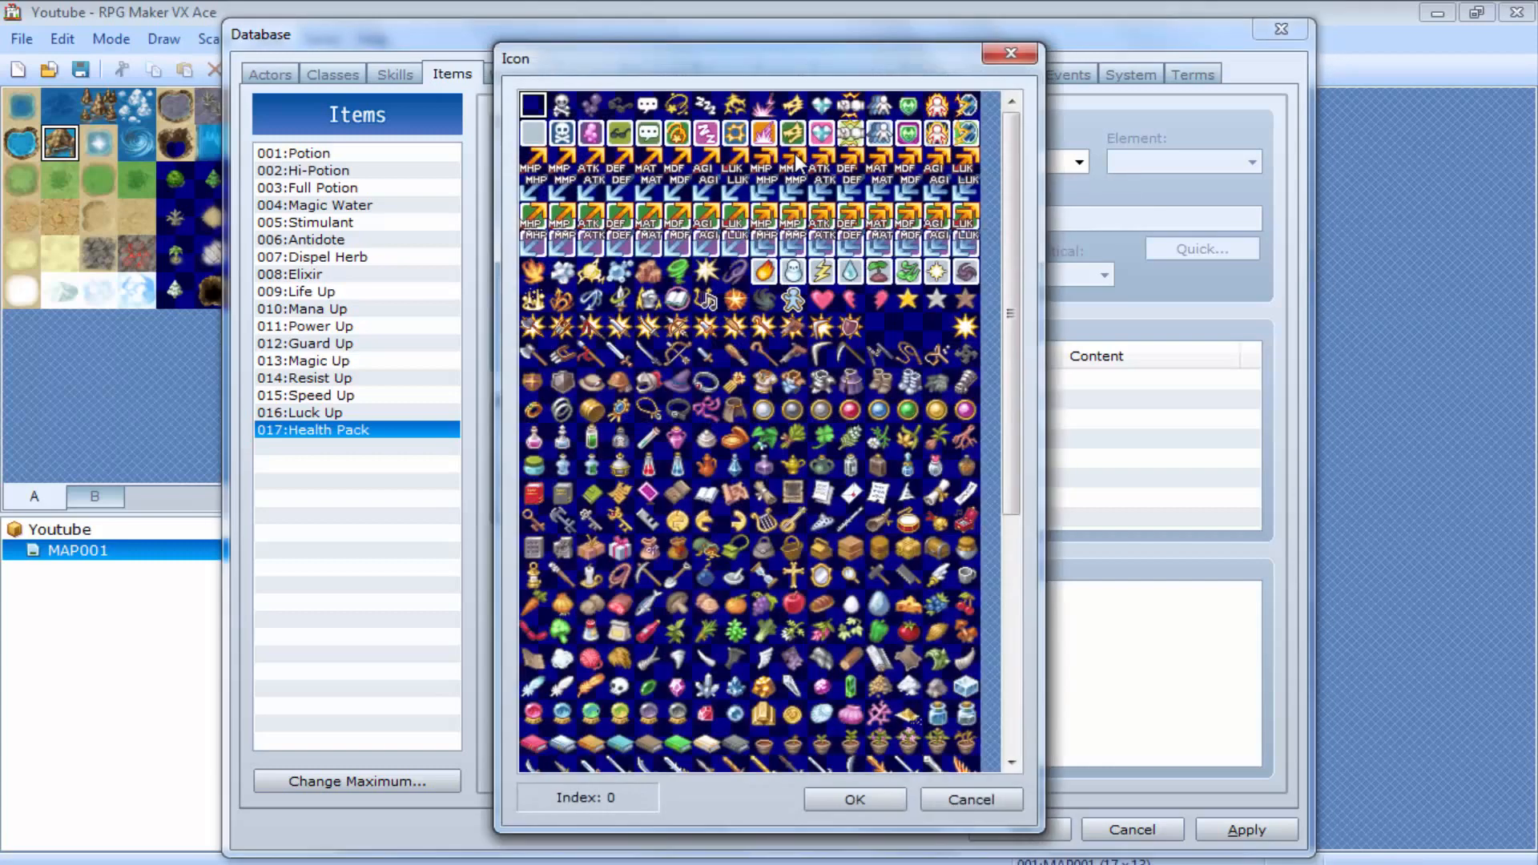
double_click(588, 545)
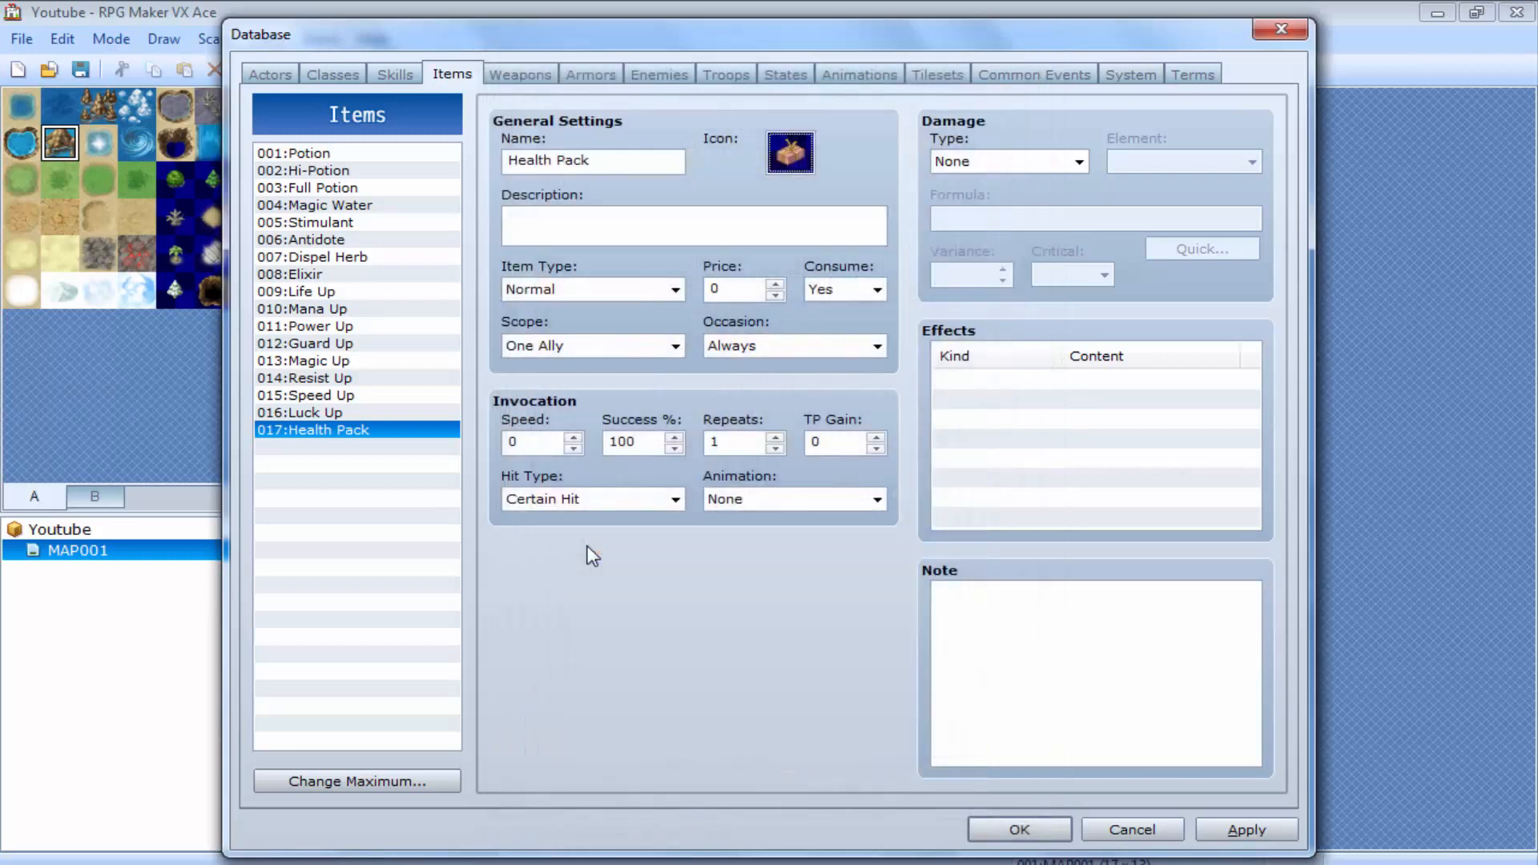
Enter "Heals your character by %20" as the Health Pack's description and keep its item type as Normal
click(629, 227)
text(Heals your character by )
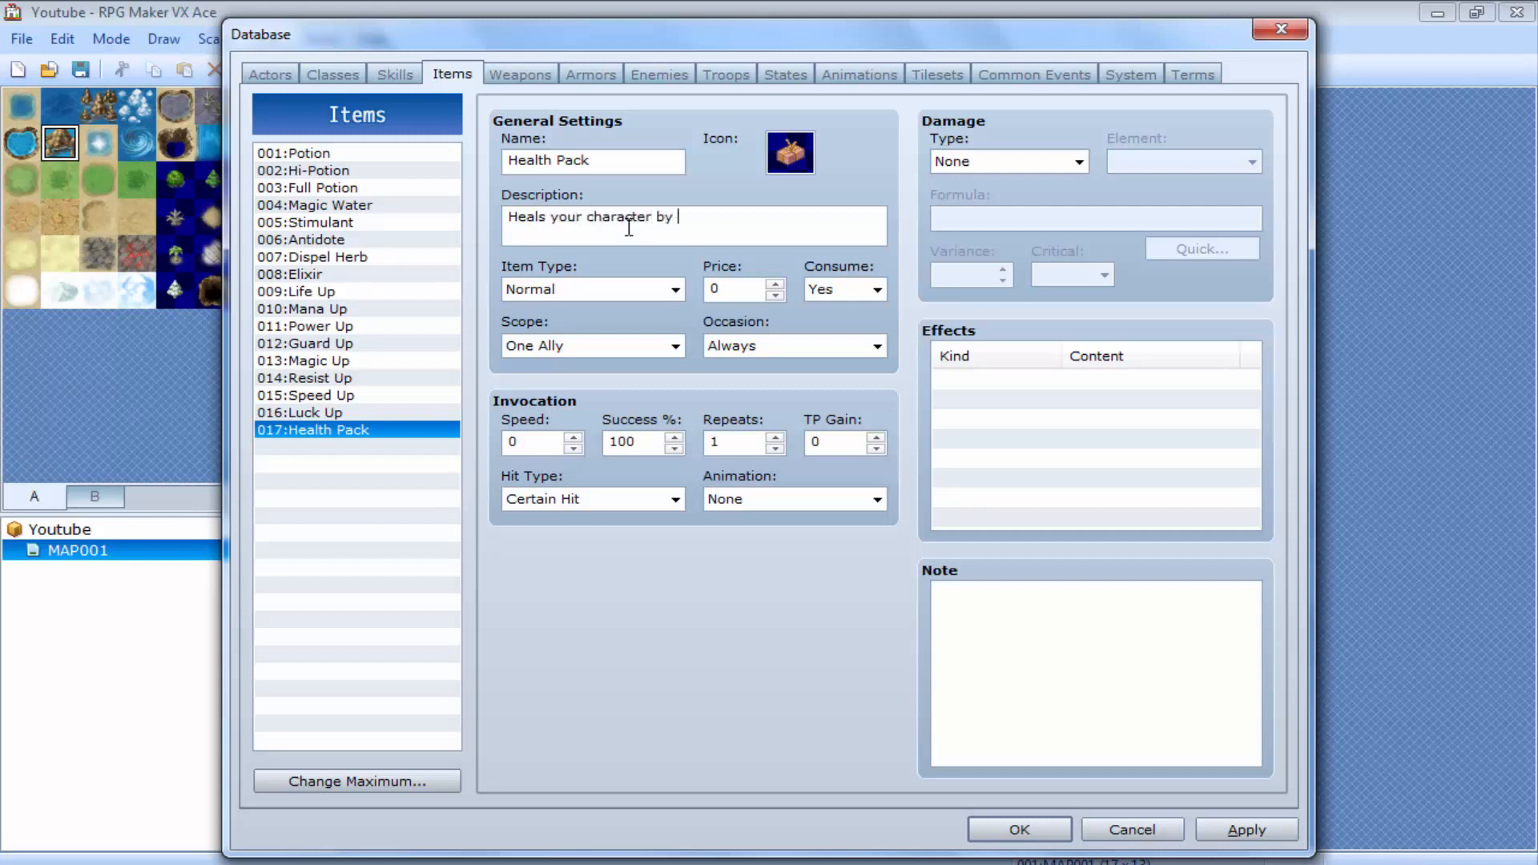
text(%20)
click(574, 296)
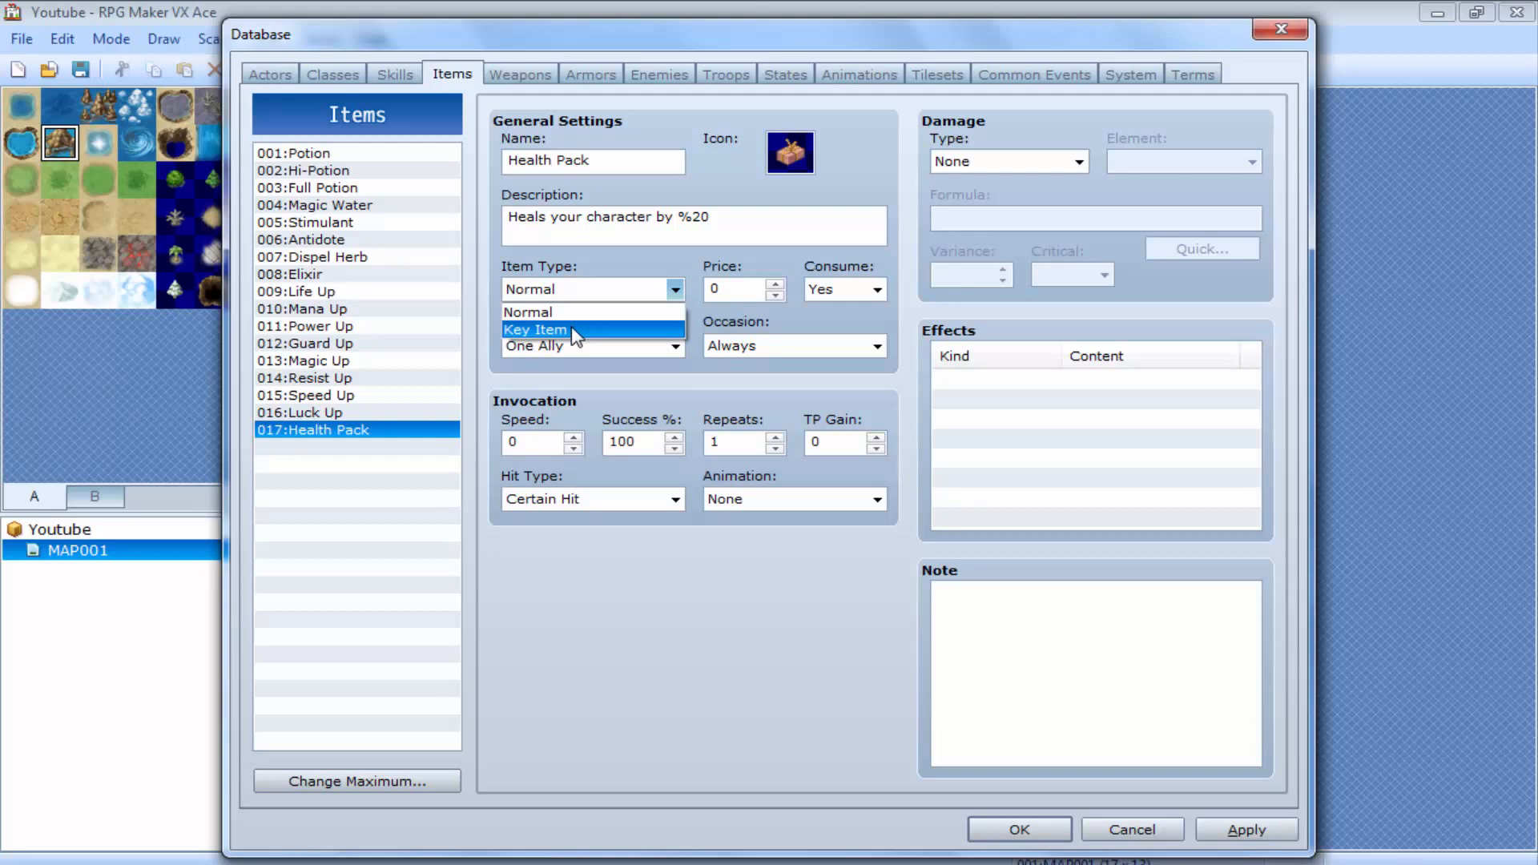
click(781, 320)
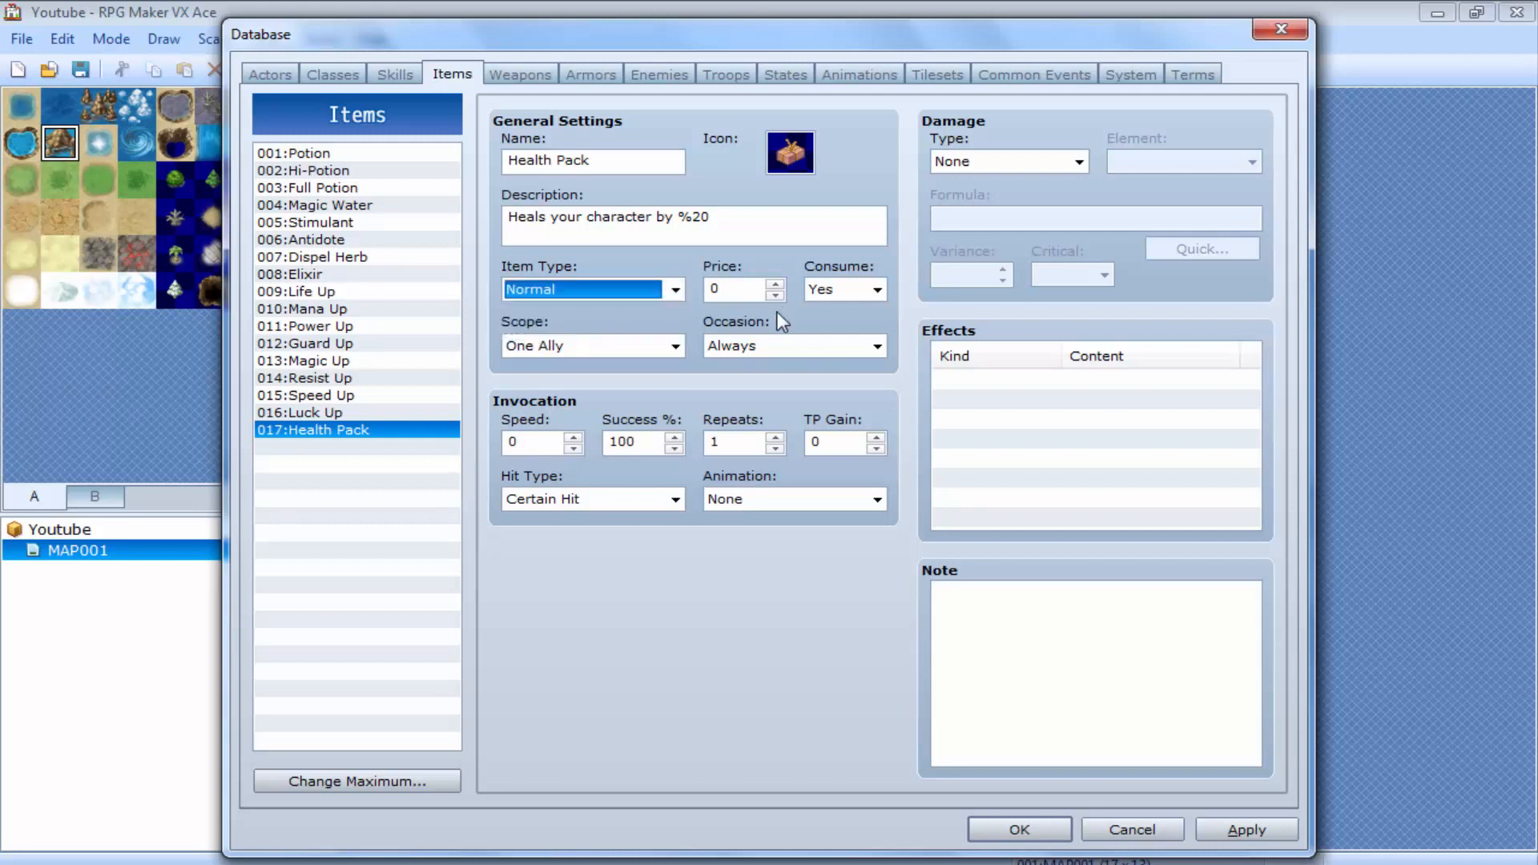
Try raising the Health Pack's price and return it to 0
click(725, 286)
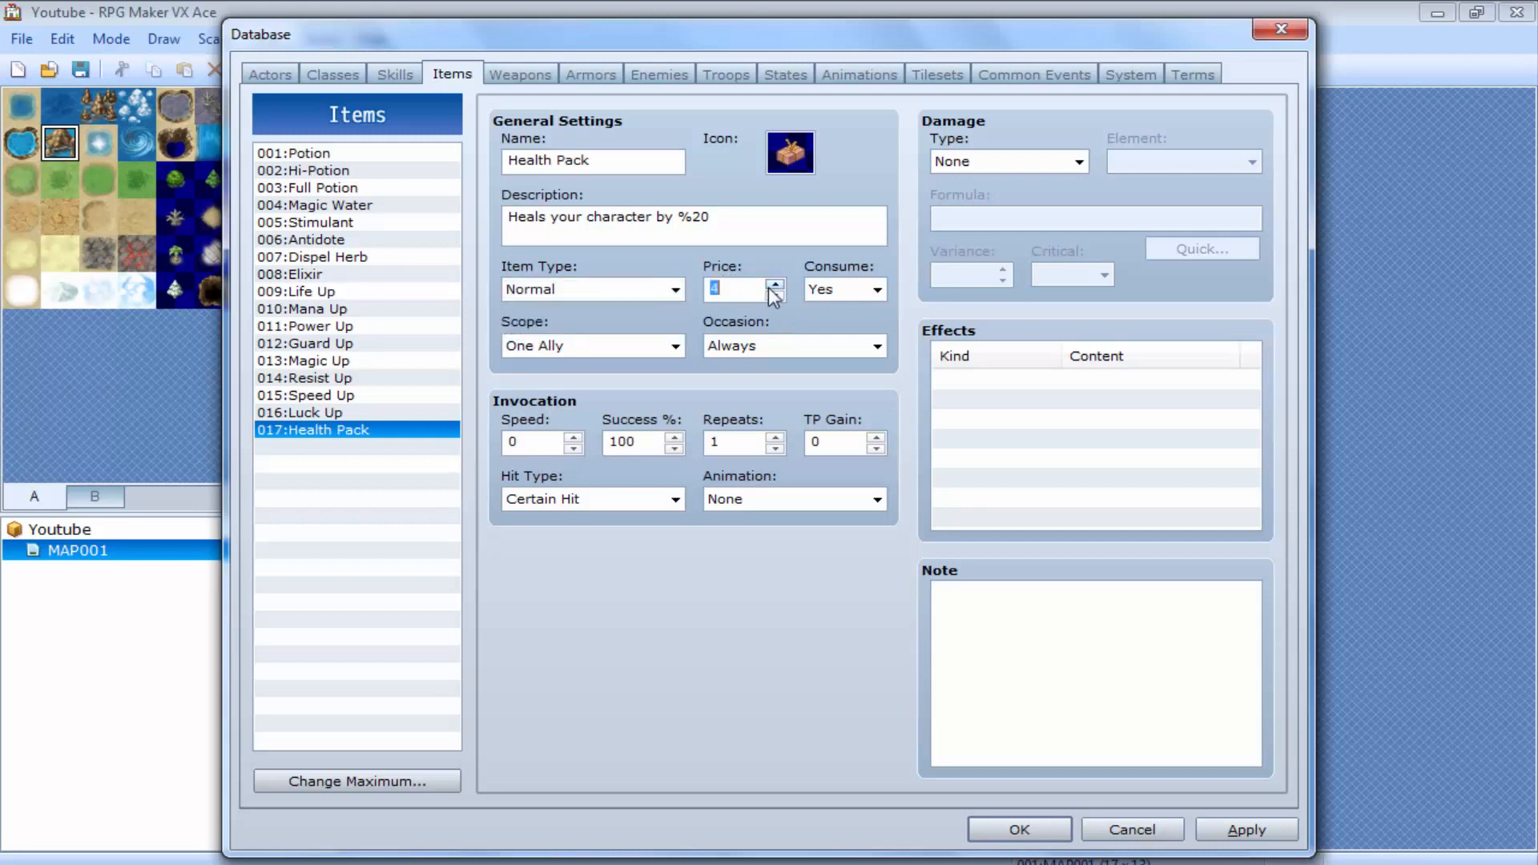
click(773, 284)
click(773, 295)
click(773, 295)
Look through the Health Pack's Consume, Scope and Occasion options, keeping Yes, One Ally and Always
click(819, 292)
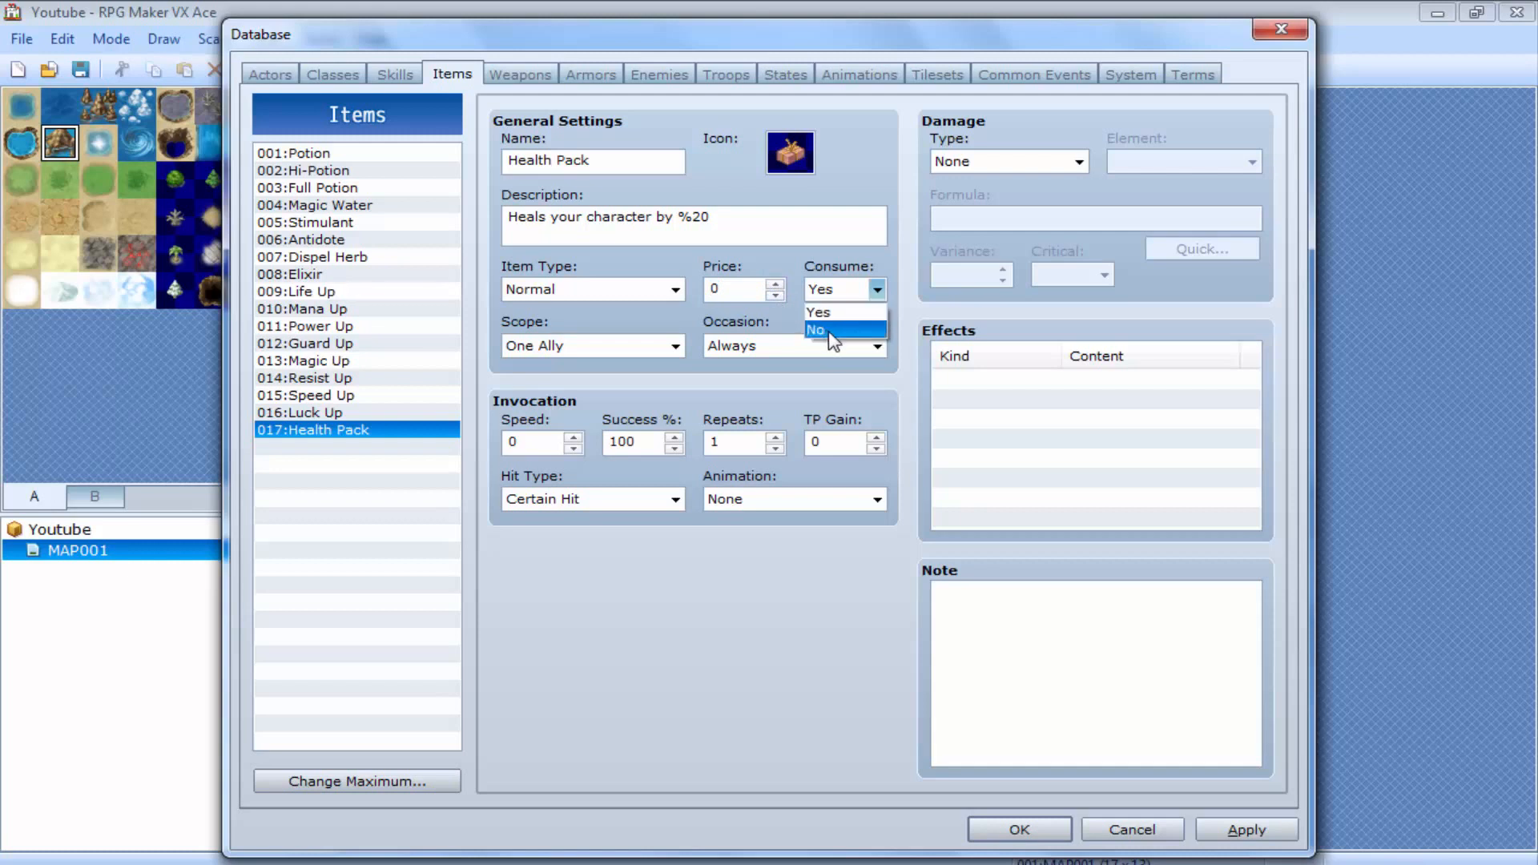
click(684, 322)
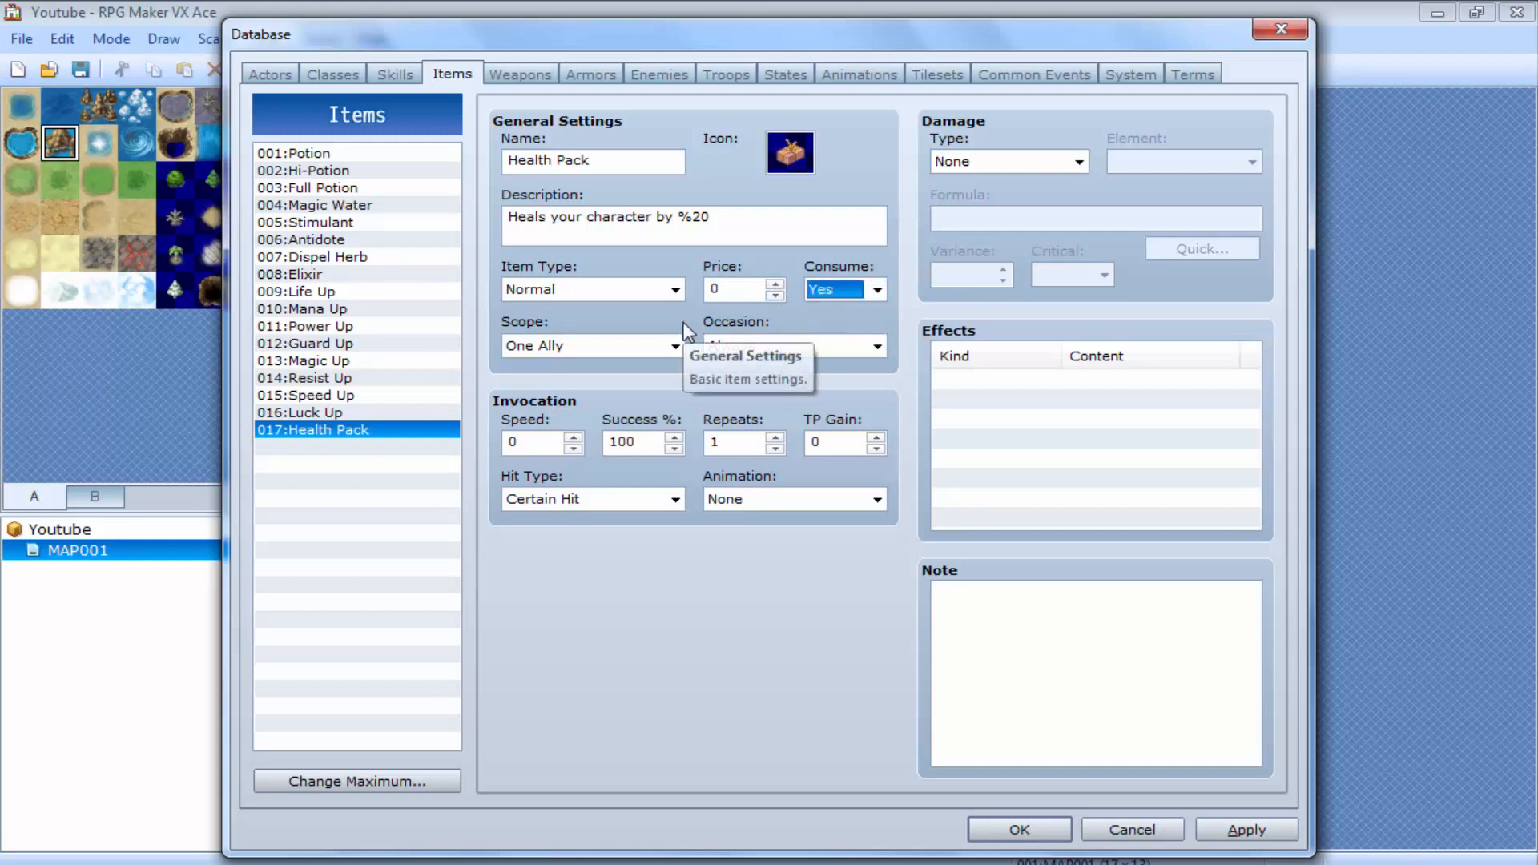
click(675, 346)
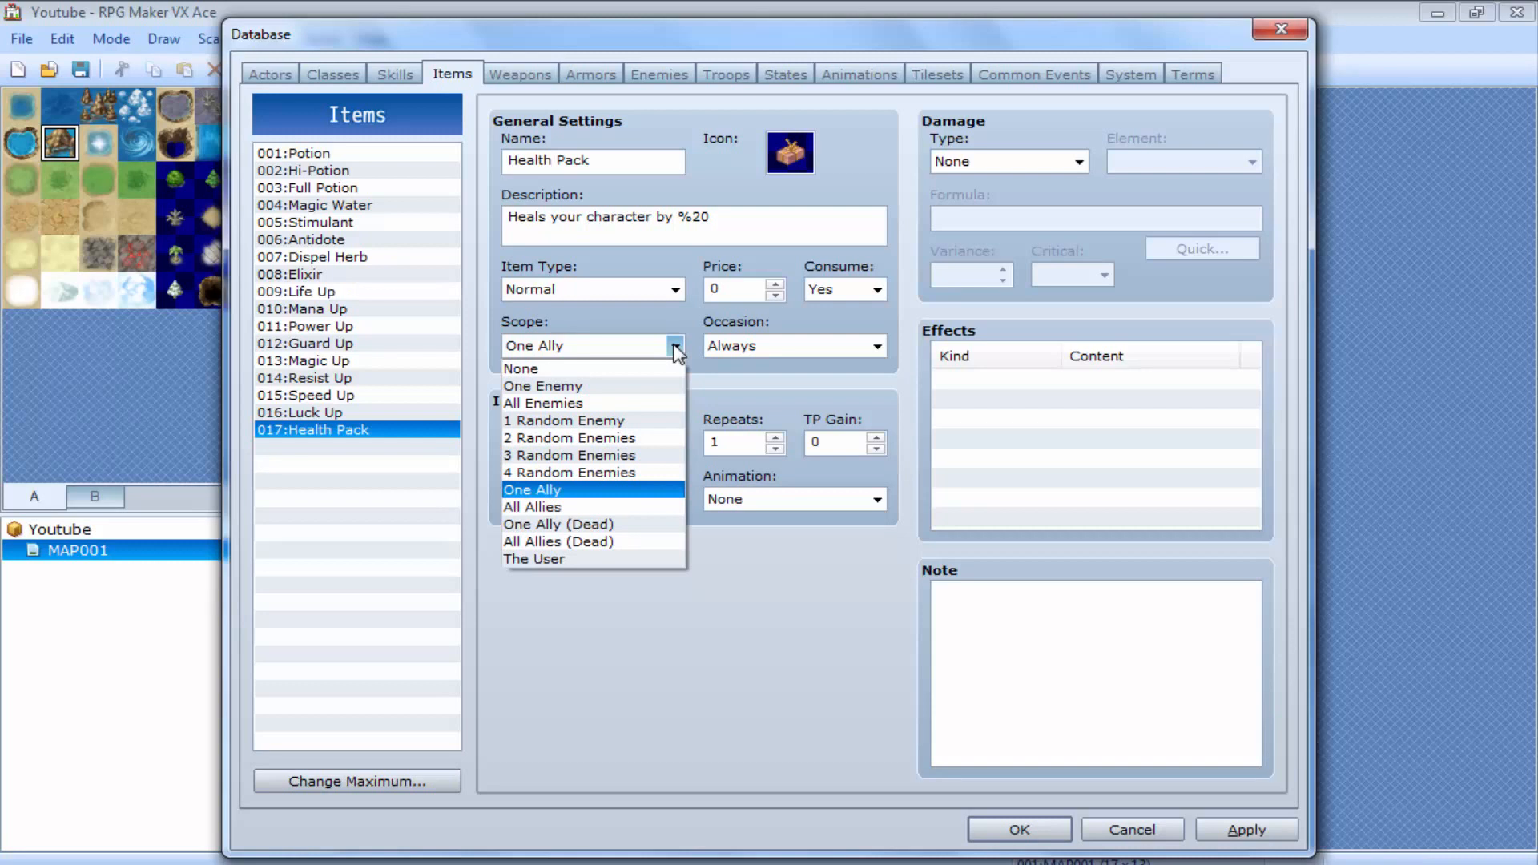
click(675, 346)
click(750, 346)
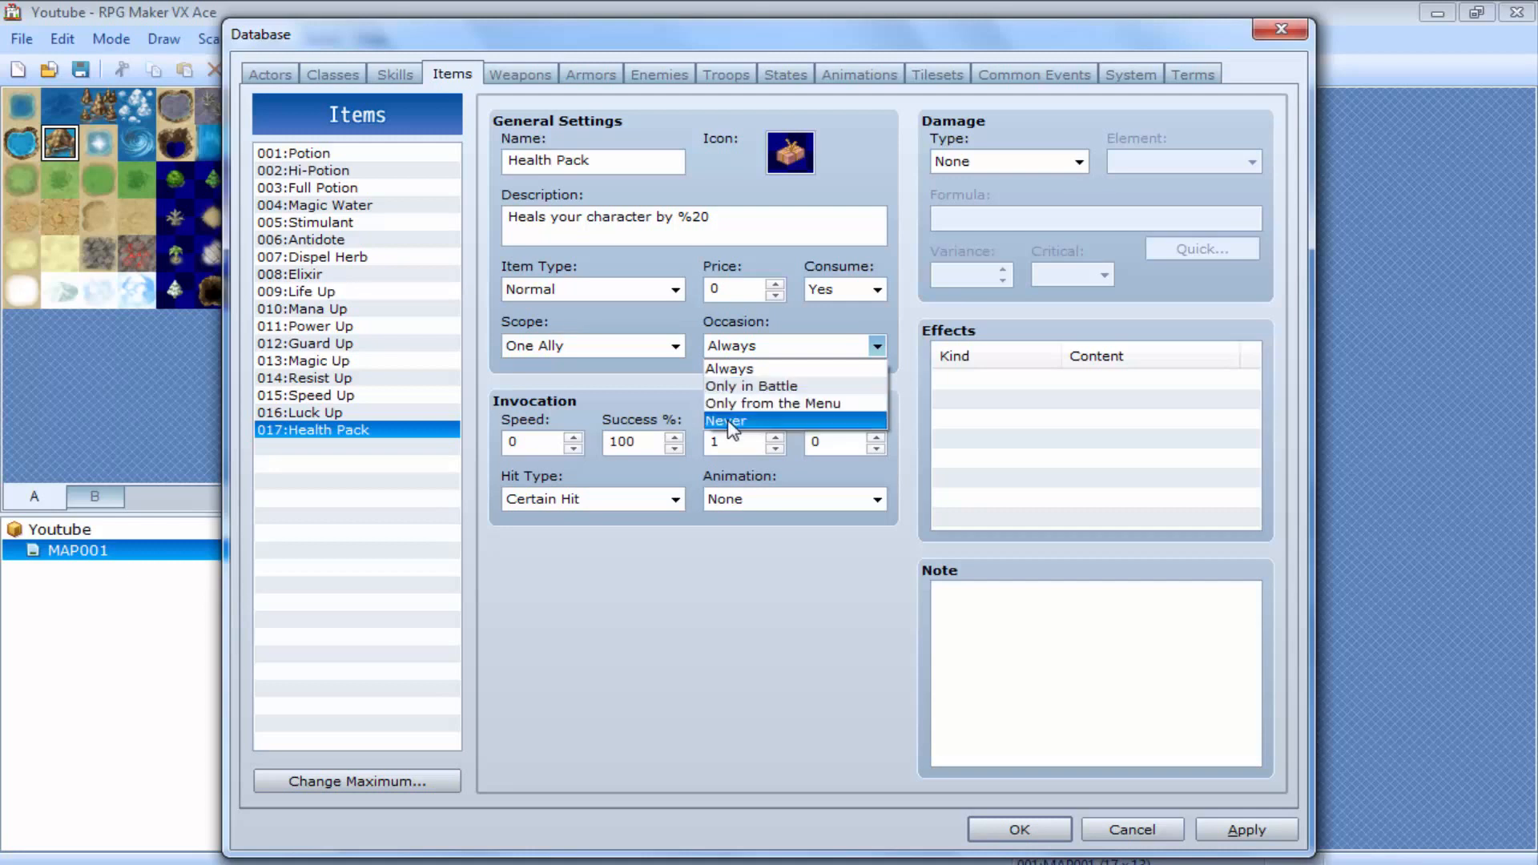
click(633, 389)
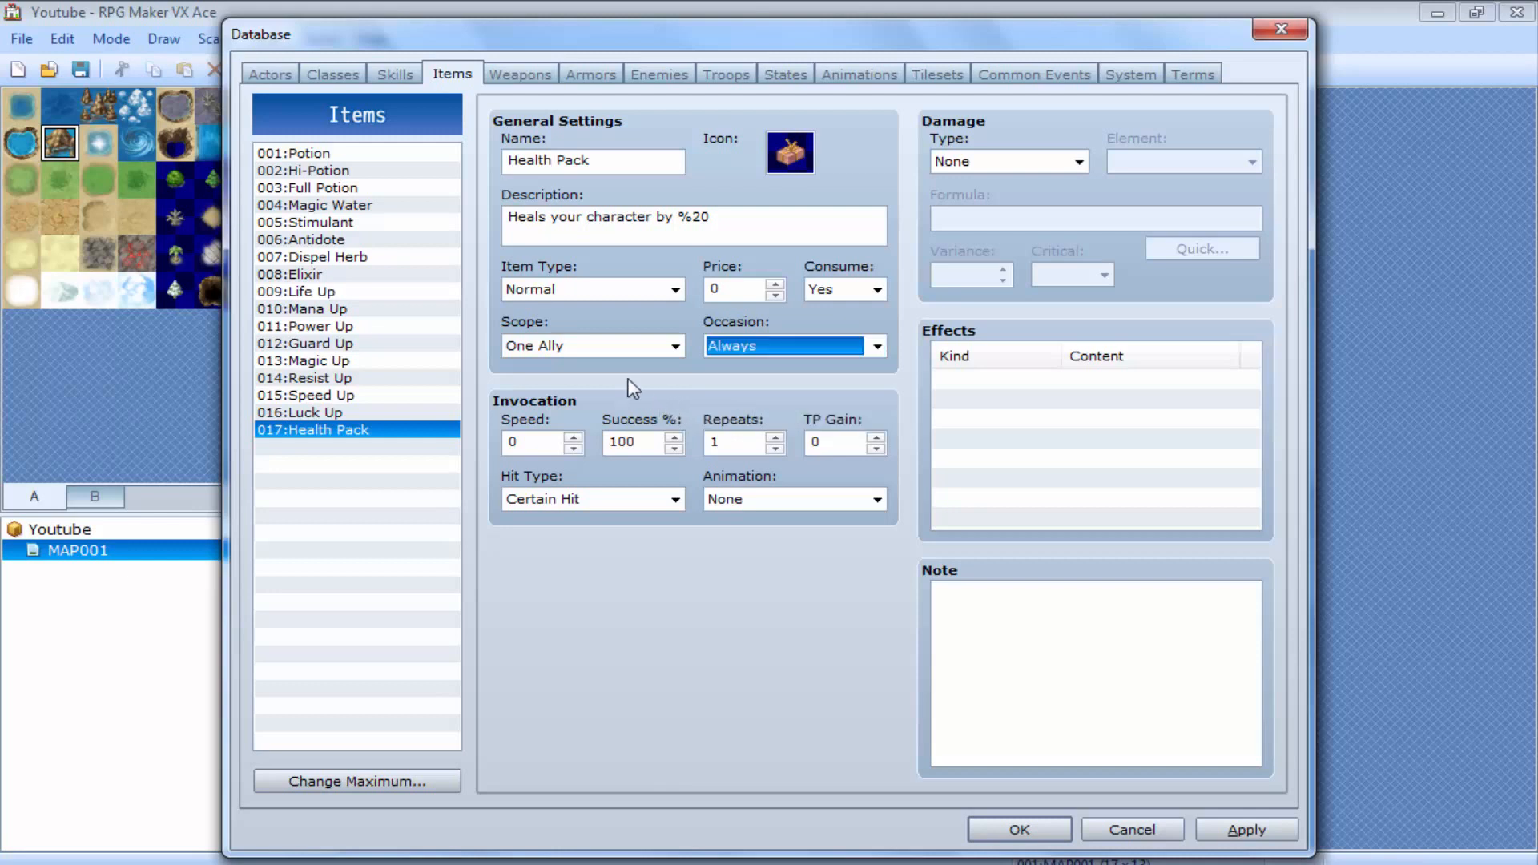
Set the Health Pack's success rate to 50% and review the damage types, keeping None
mouse_move(560, 457)
double_click(649, 445)
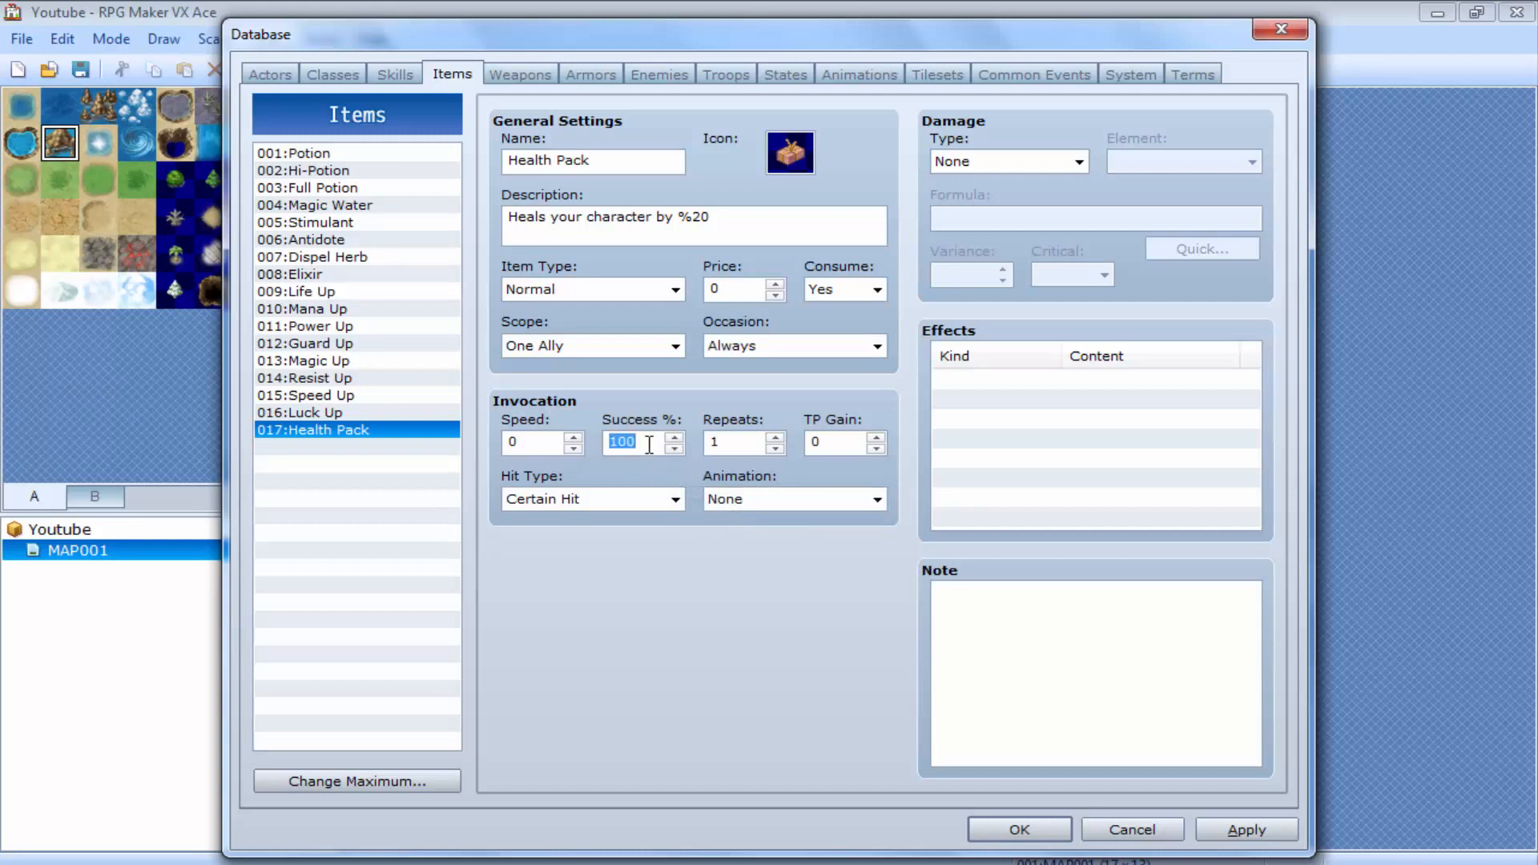
text(1)
key(BackSpace)
text(50)
click(1055, 176)
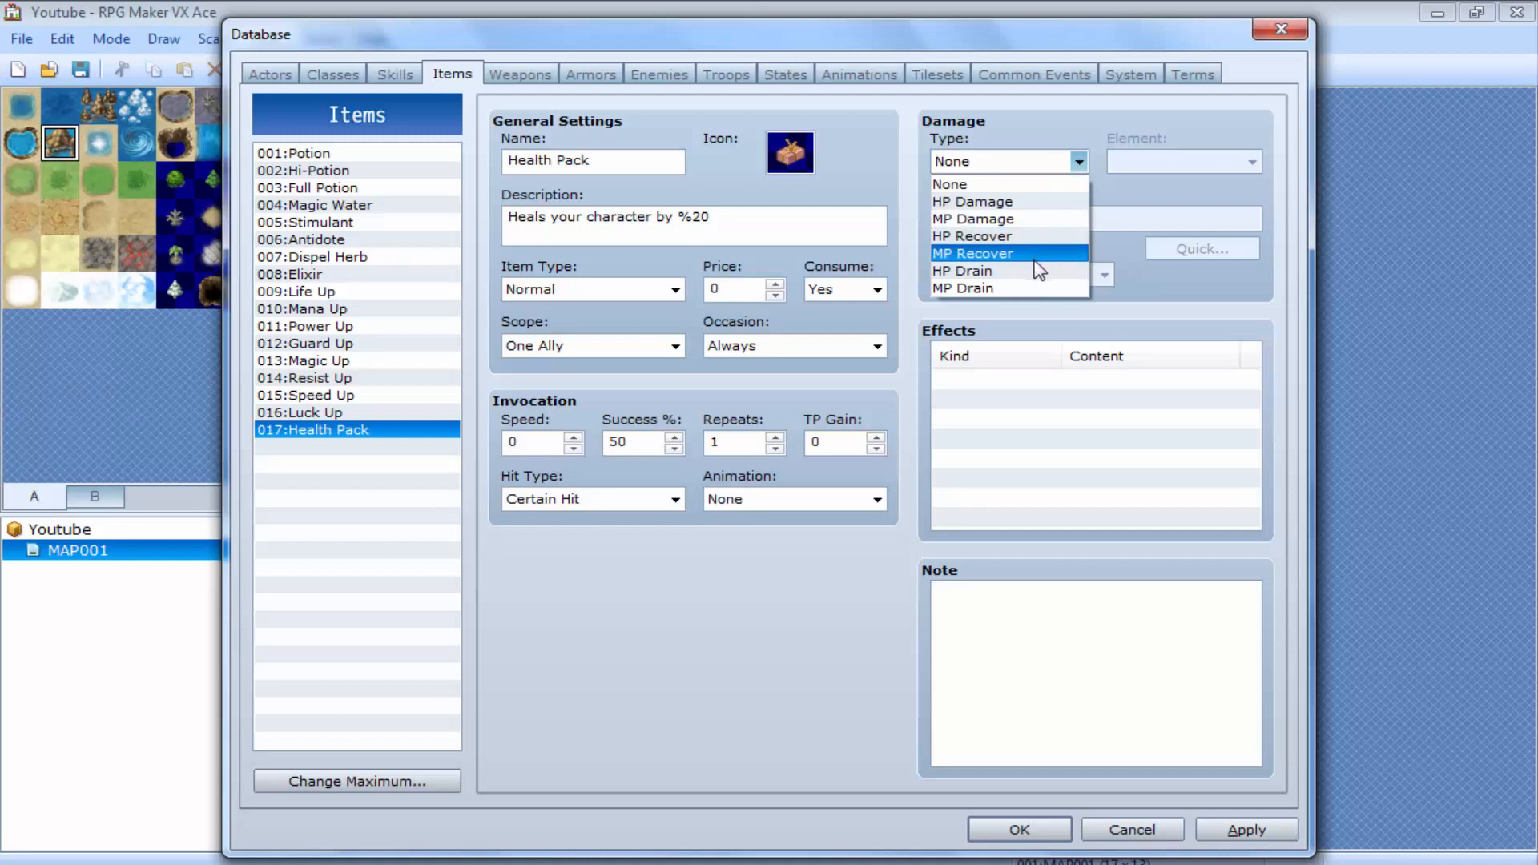
click(1145, 185)
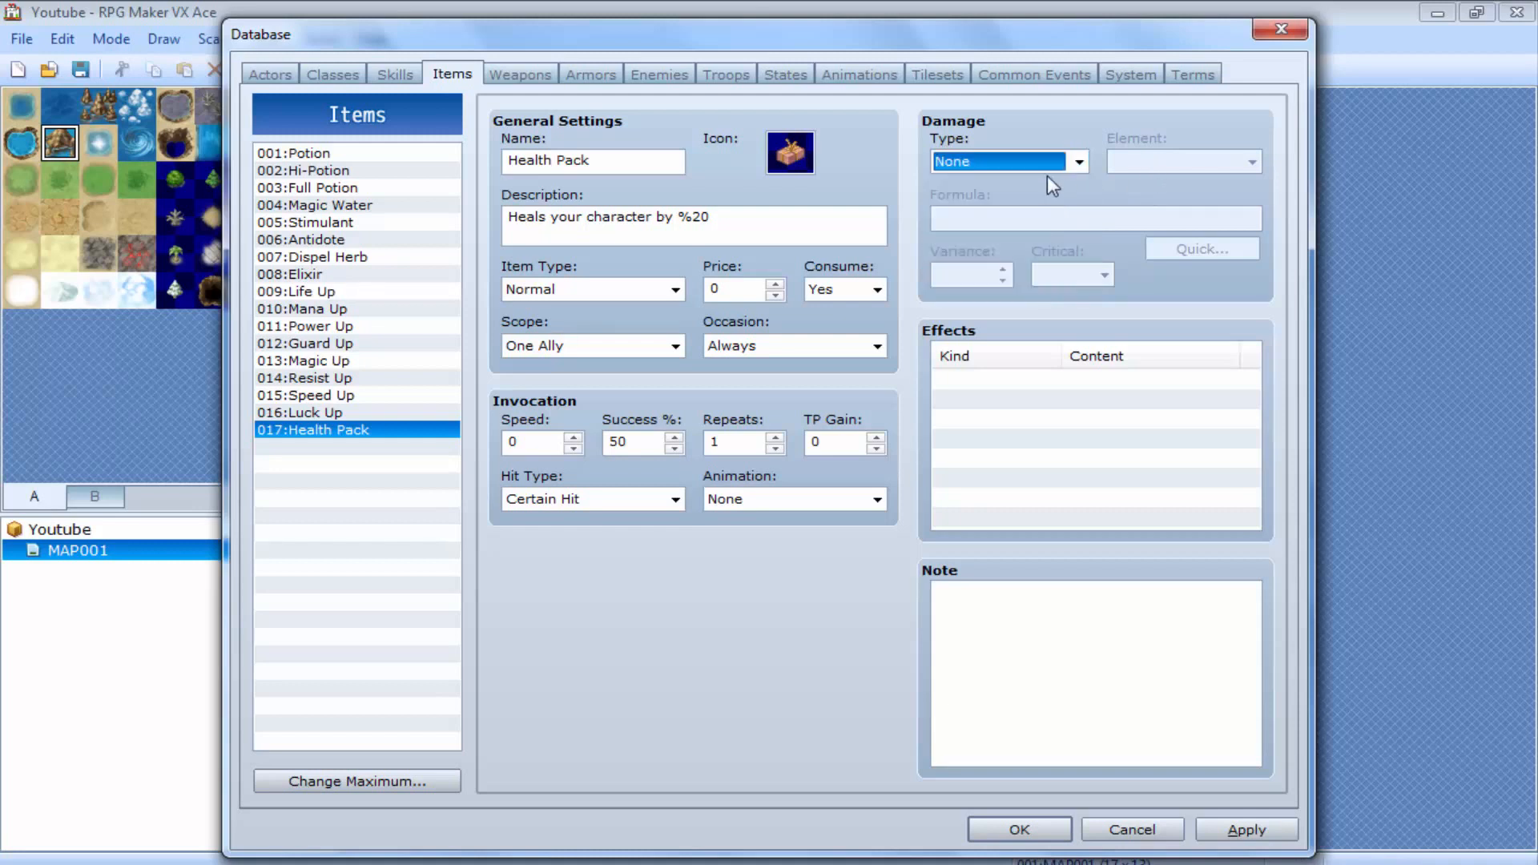
Start a new effect for the Health Pack that recovers 20% HP plus 50 points
double_click(972, 378)
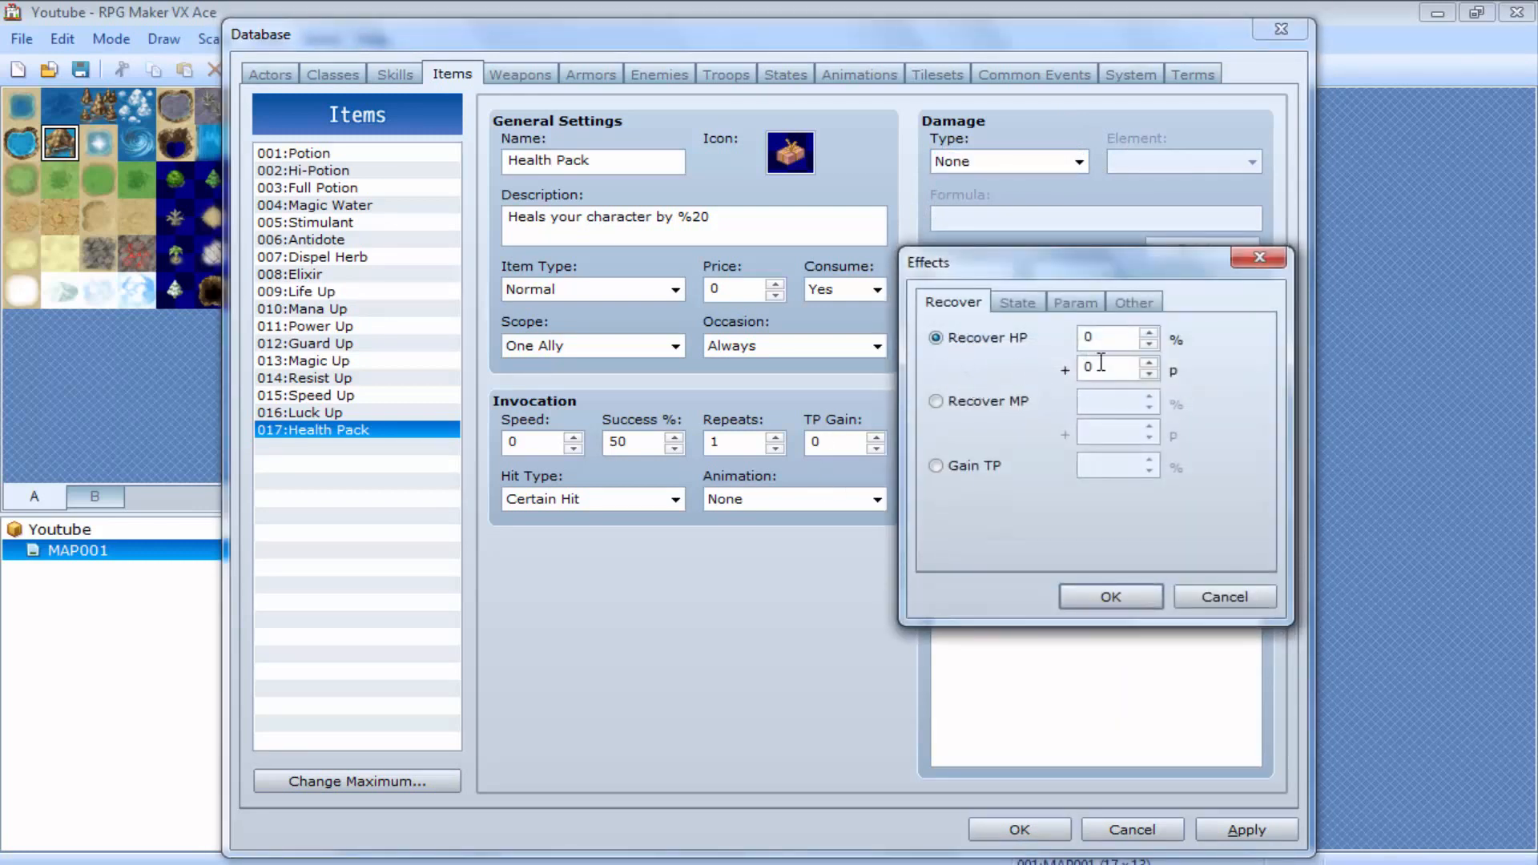
double_click(1100, 339)
text(20)
double_click(1122, 370)
text(50)
Select the Add State effect and look through its available states, keeping Normal Attack
click(1019, 302)
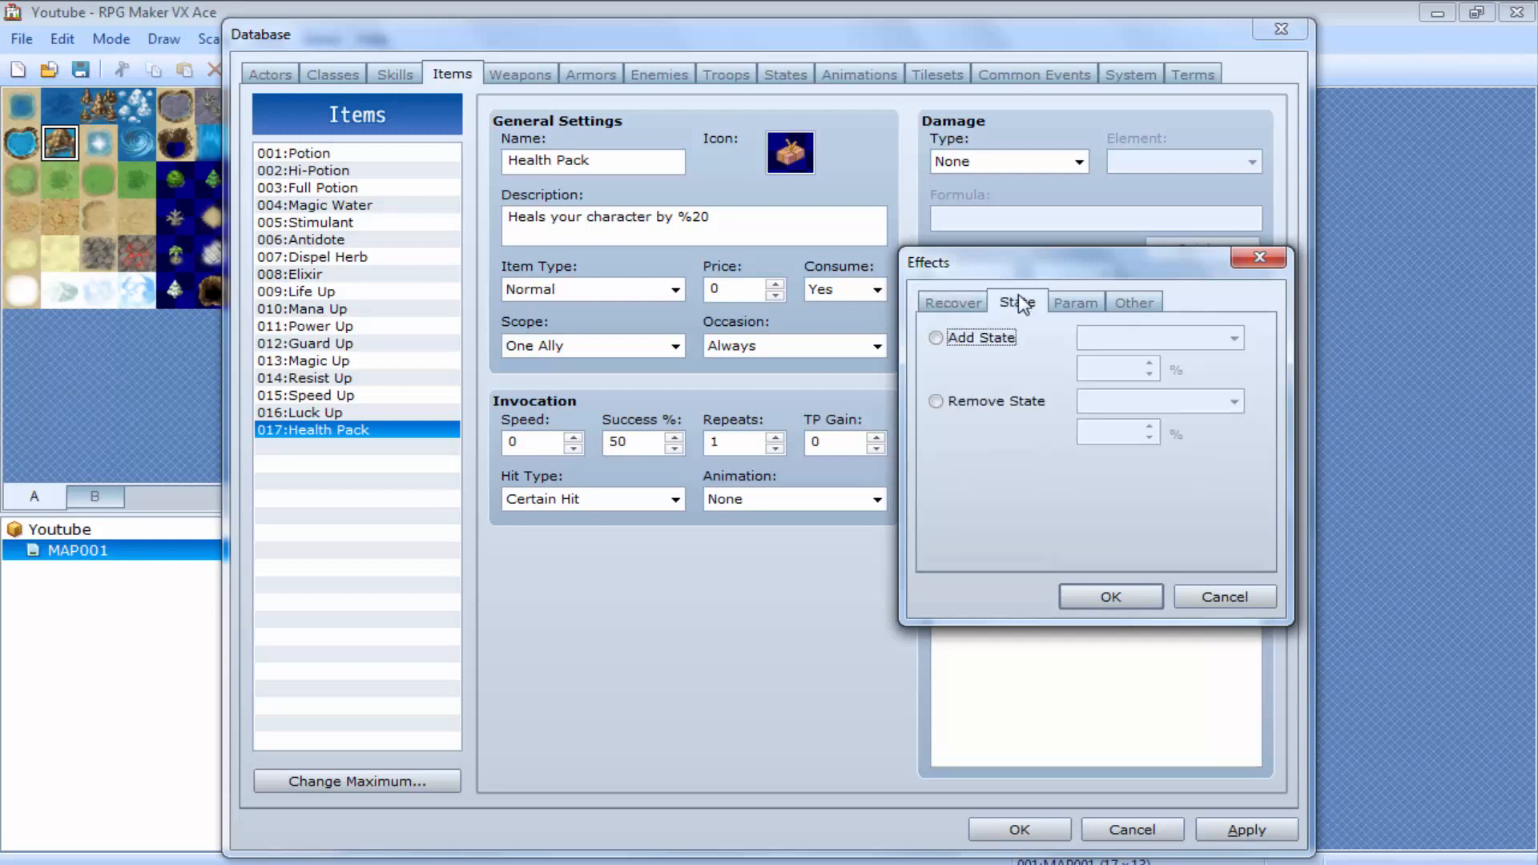
click(953, 303)
click(1009, 307)
click(963, 337)
click(1161, 338)
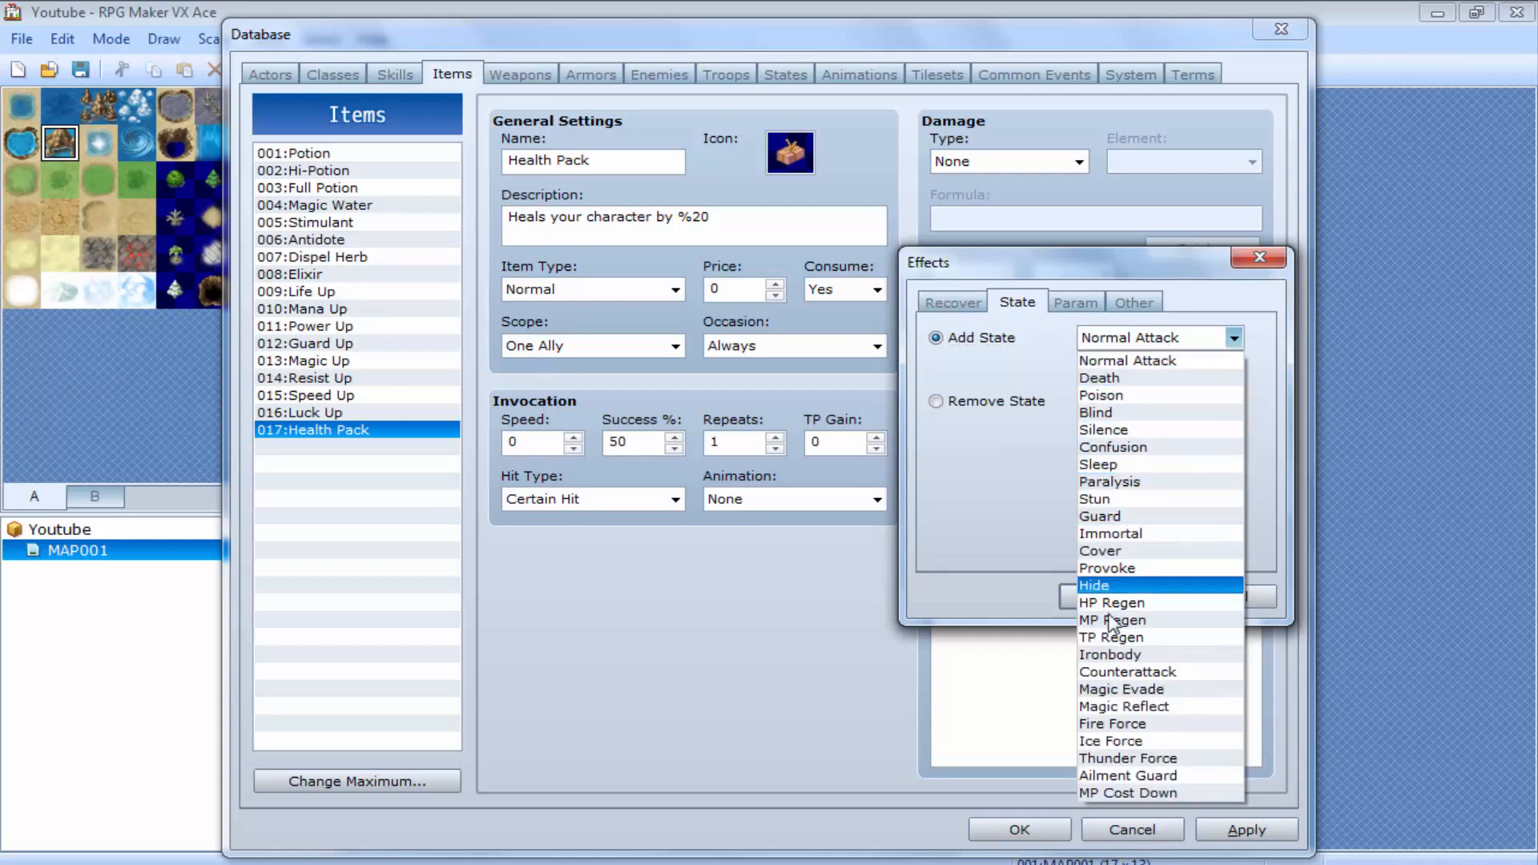
click(1128, 349)
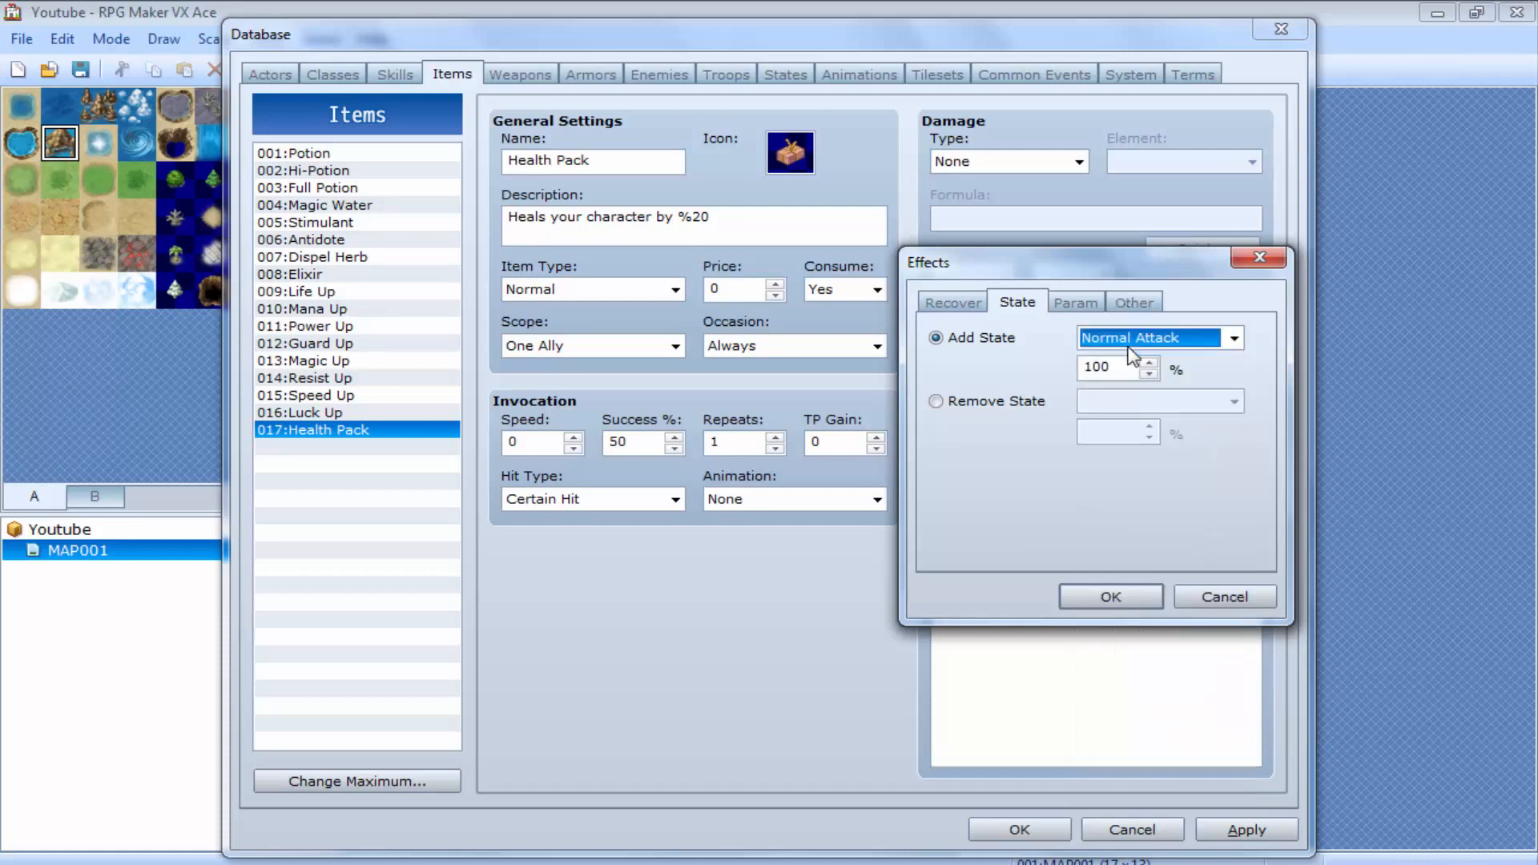
Select the Add Buff parameter effect for the Health Pack, look through its parameters and choose ATK
click(1062, 296)
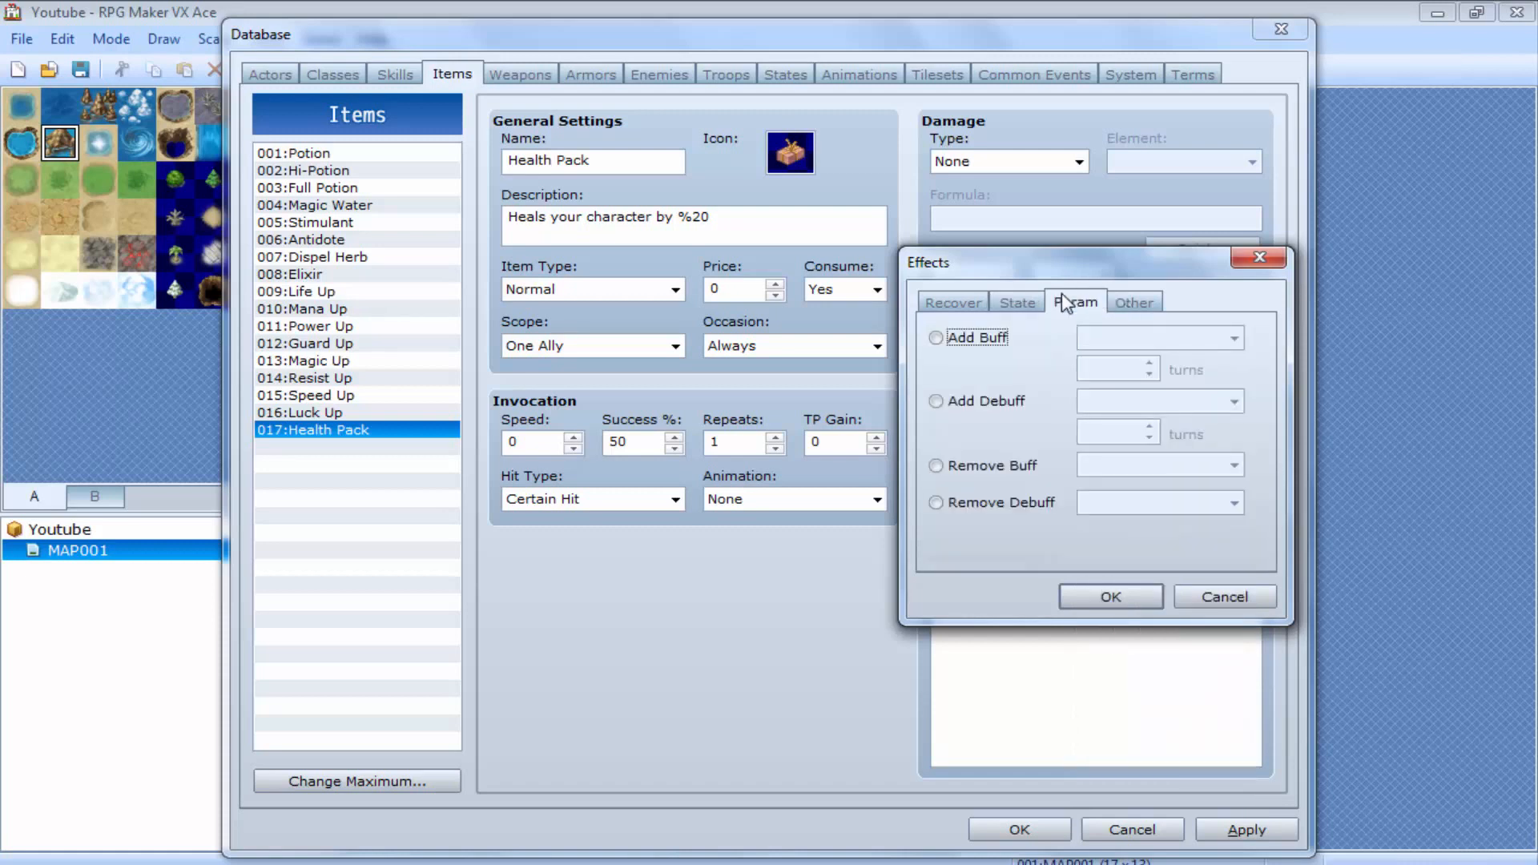
click(942, 346)
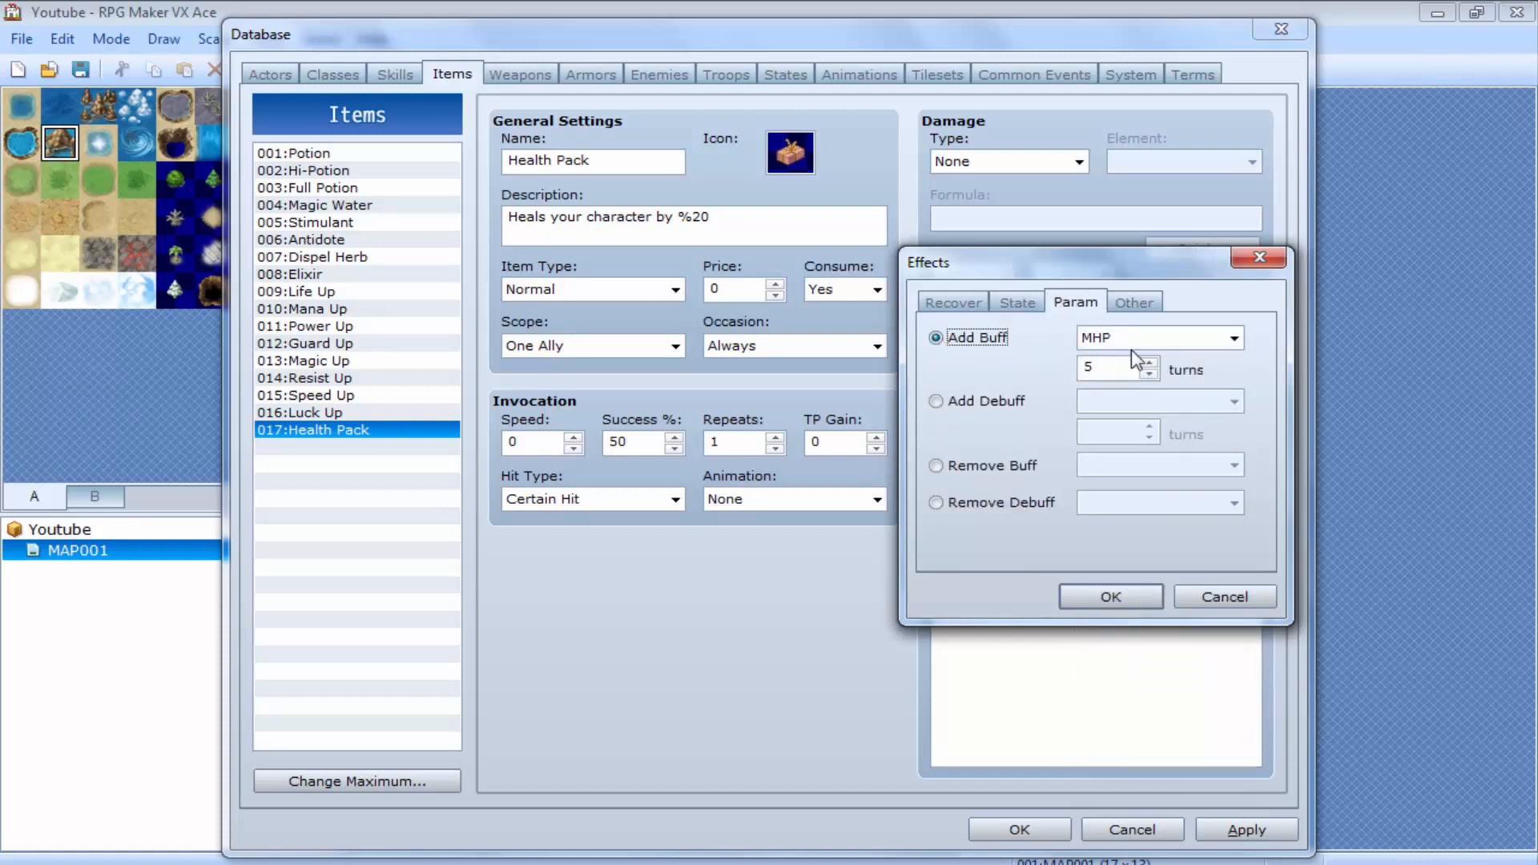
click(1142, 341)
click(1143, 339)
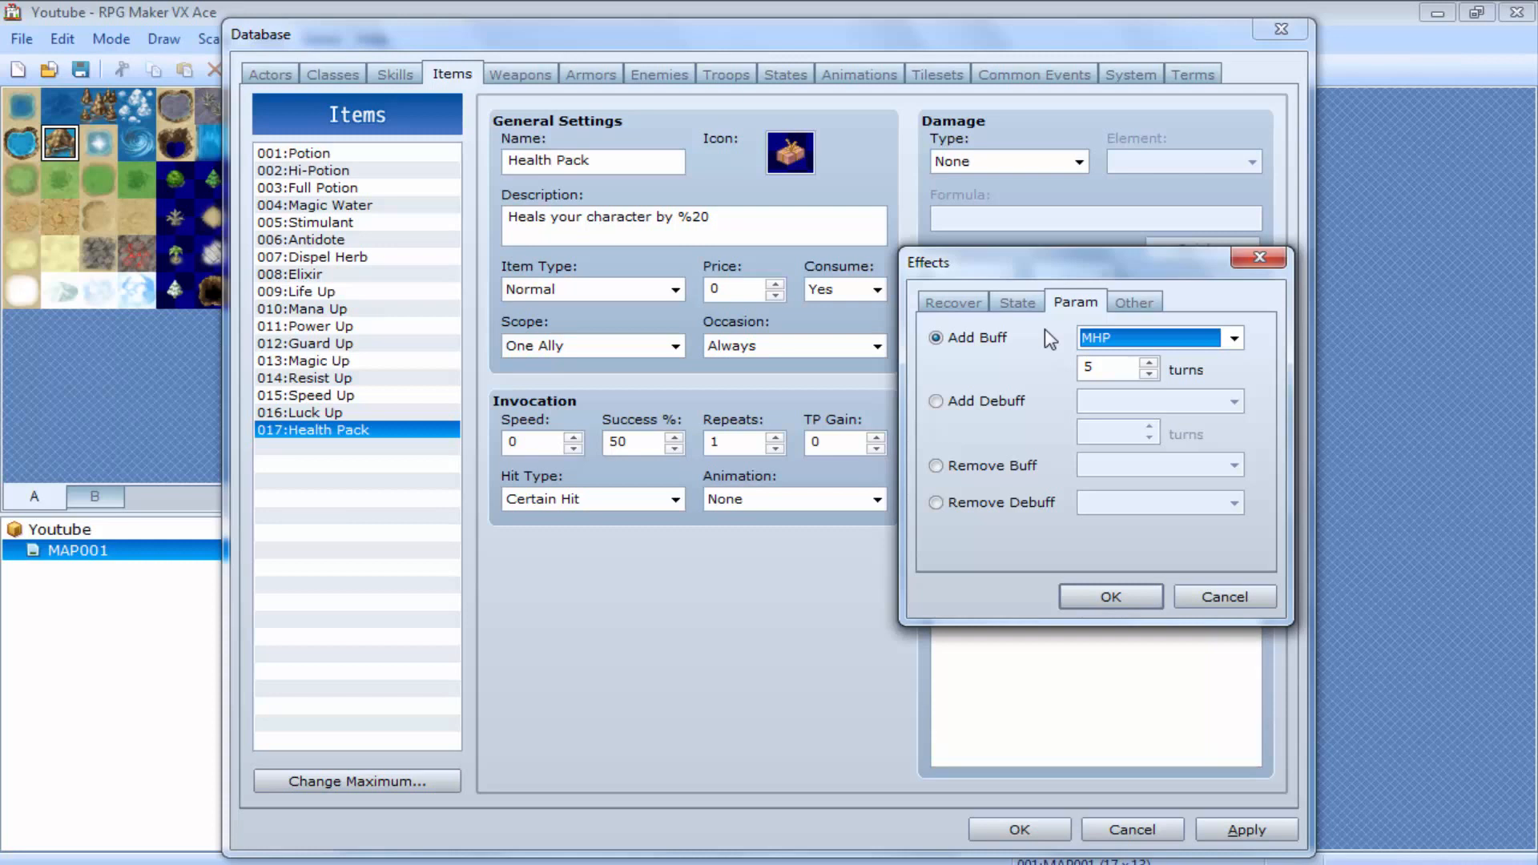
click(1094, 339)
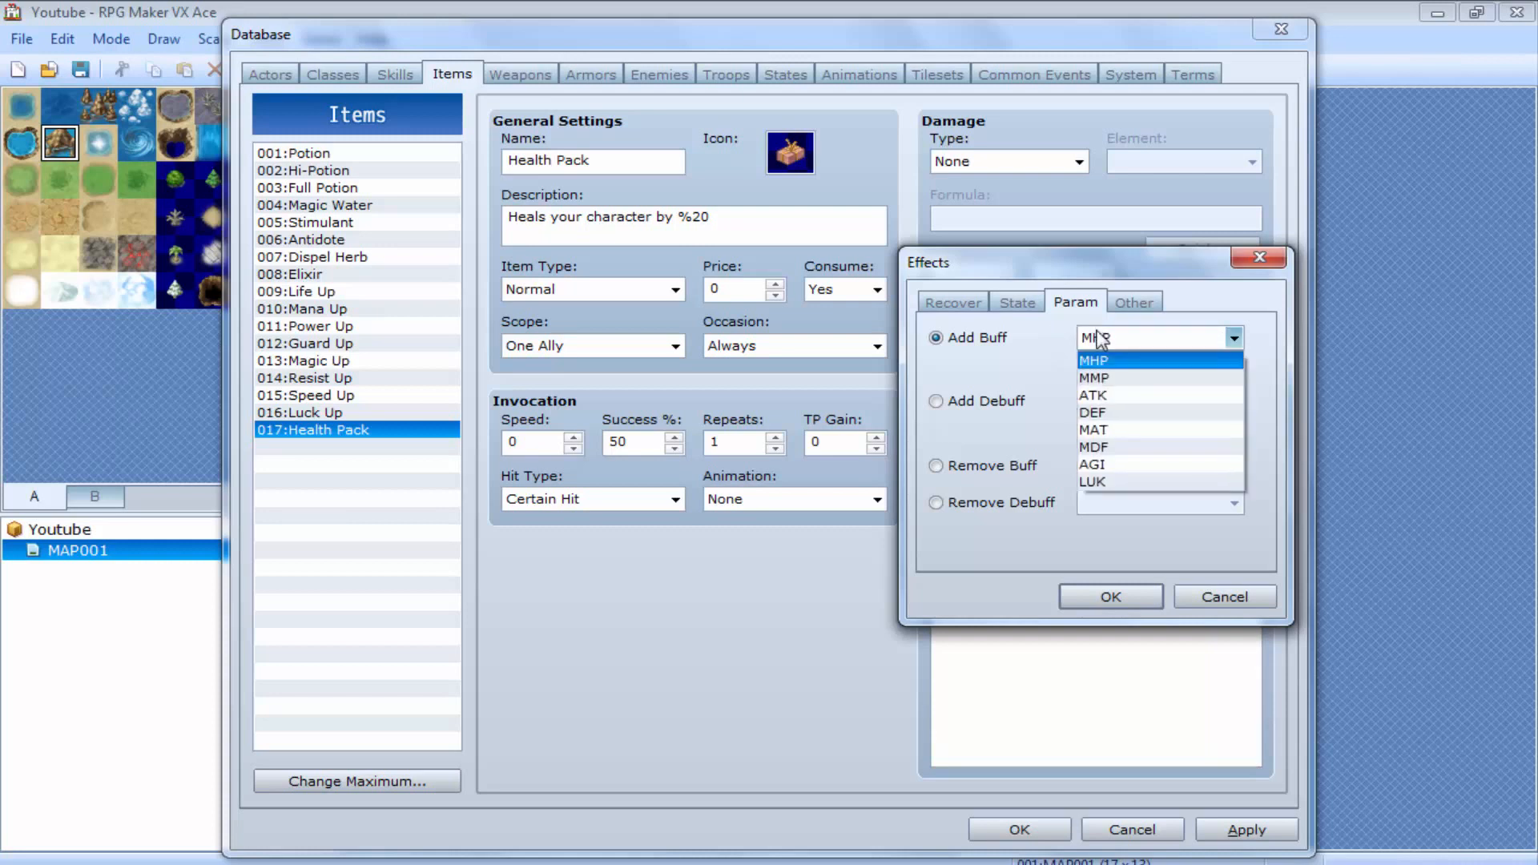
click(1116, 399)
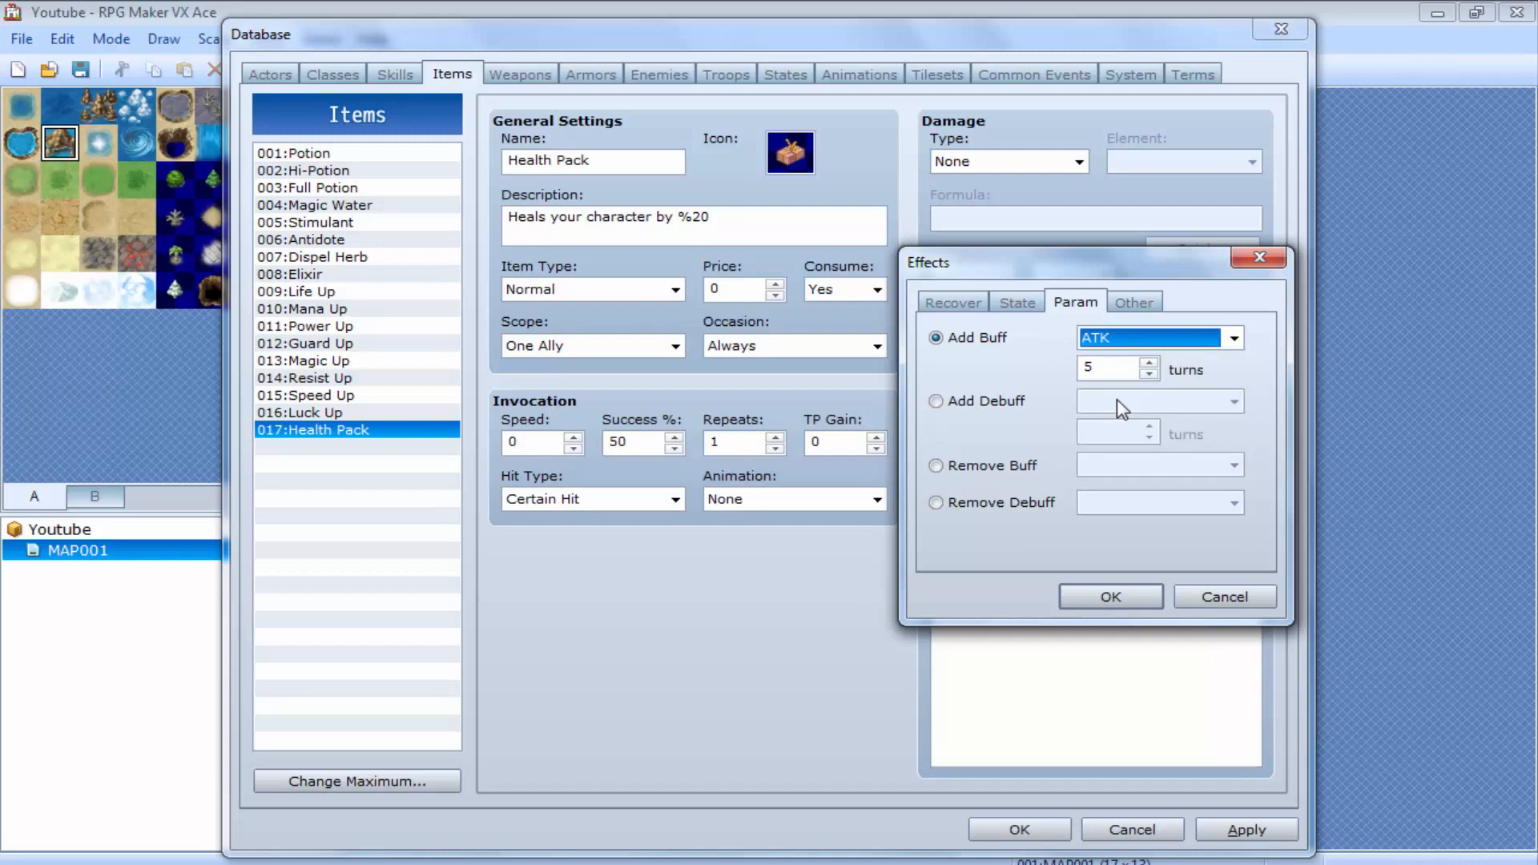
Look through the Special Effect and Grow choices for the Health Pack's effect, keeping Escape and MHP
click(1150, 303)
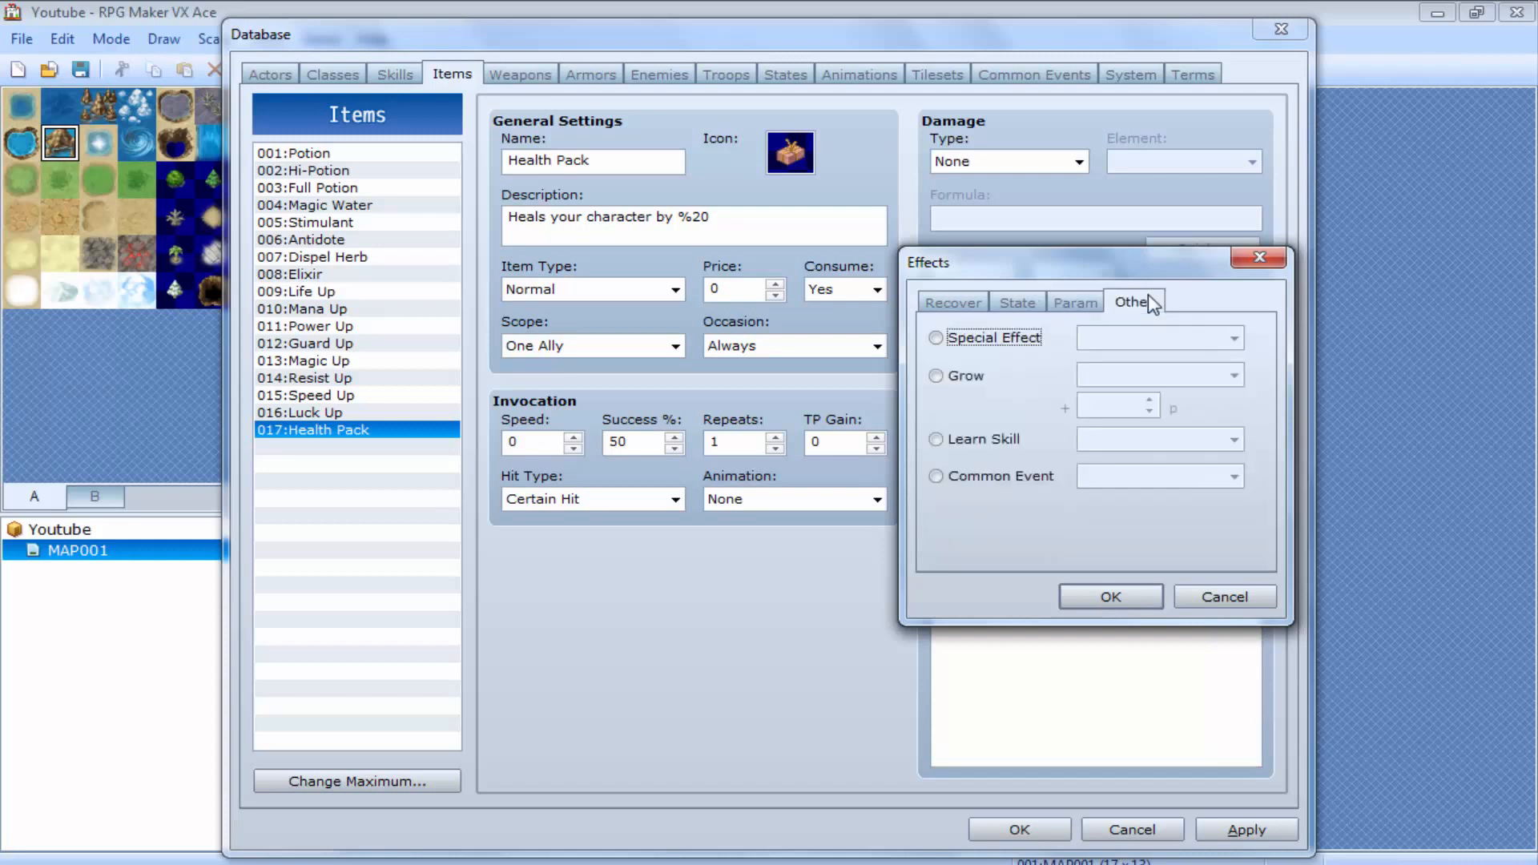
click(988, 343)
click(1126, 344)
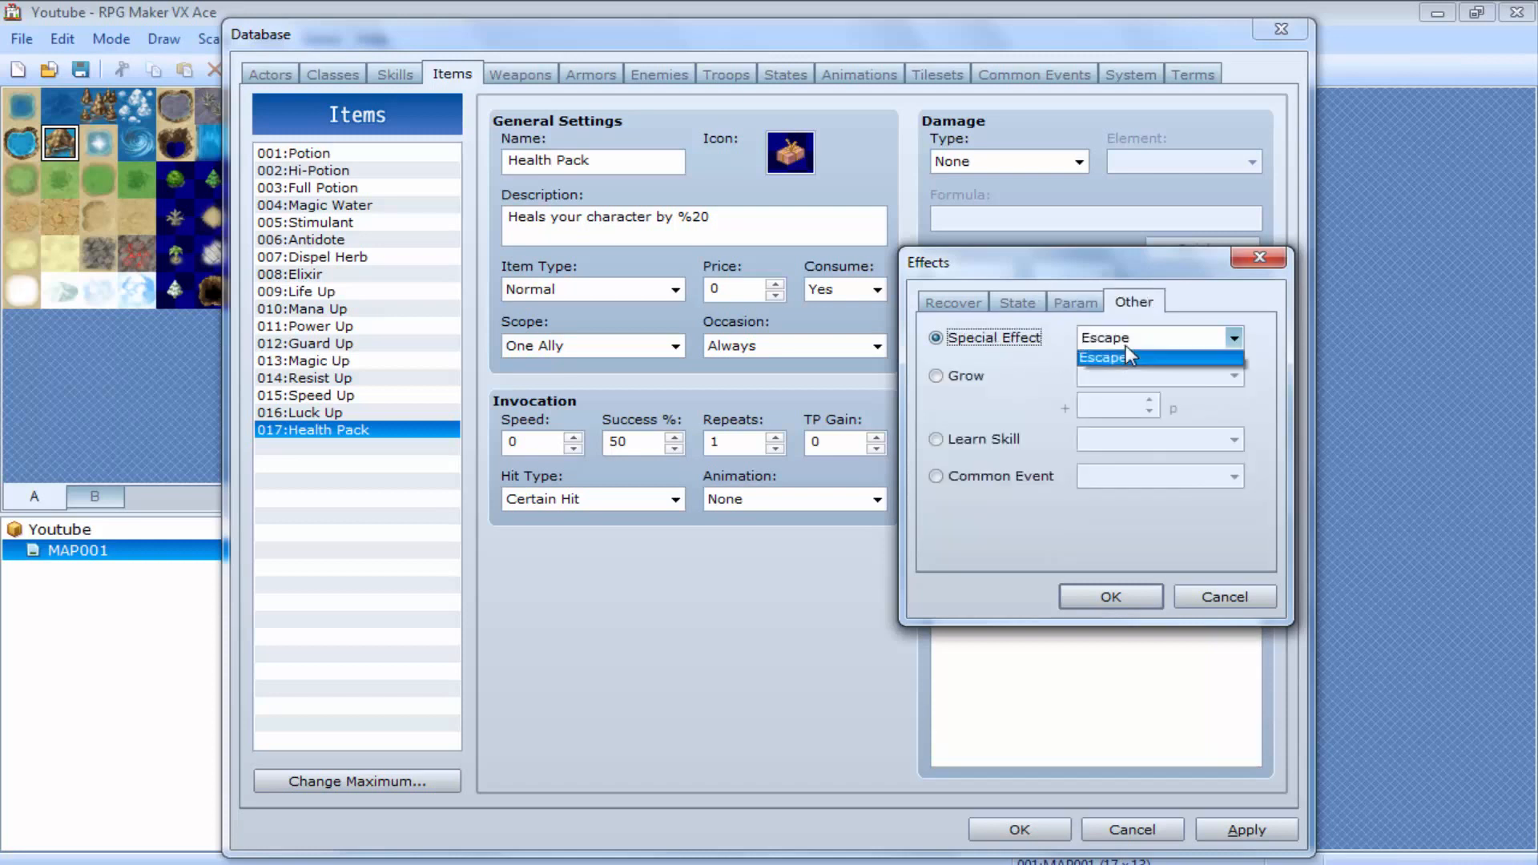
click(1126, 346)
click(959, 376)
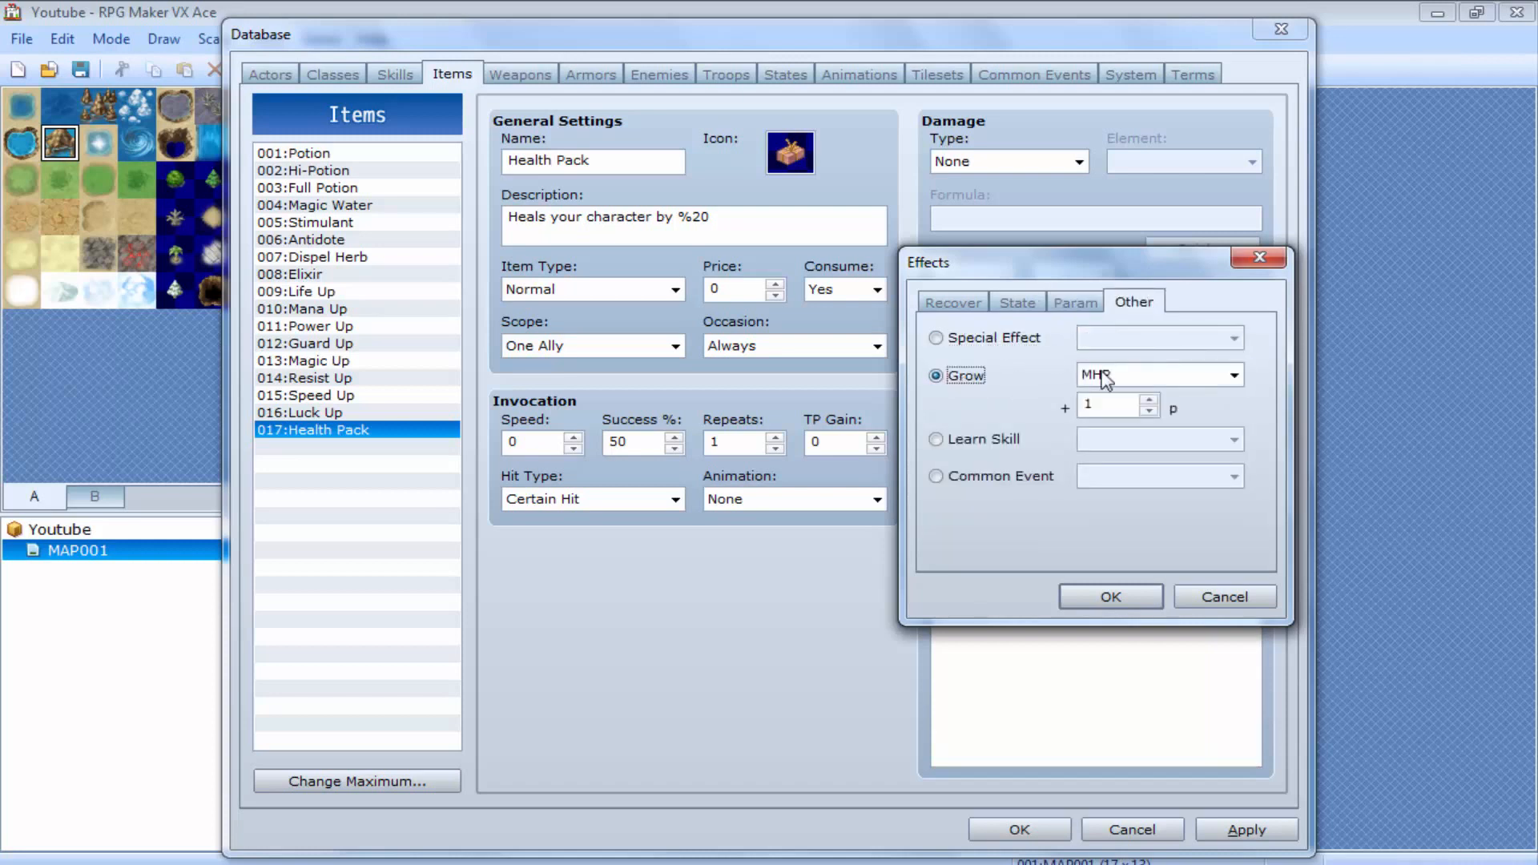
click(1041, 338)
click(1116, 341)
click(1116, 351)
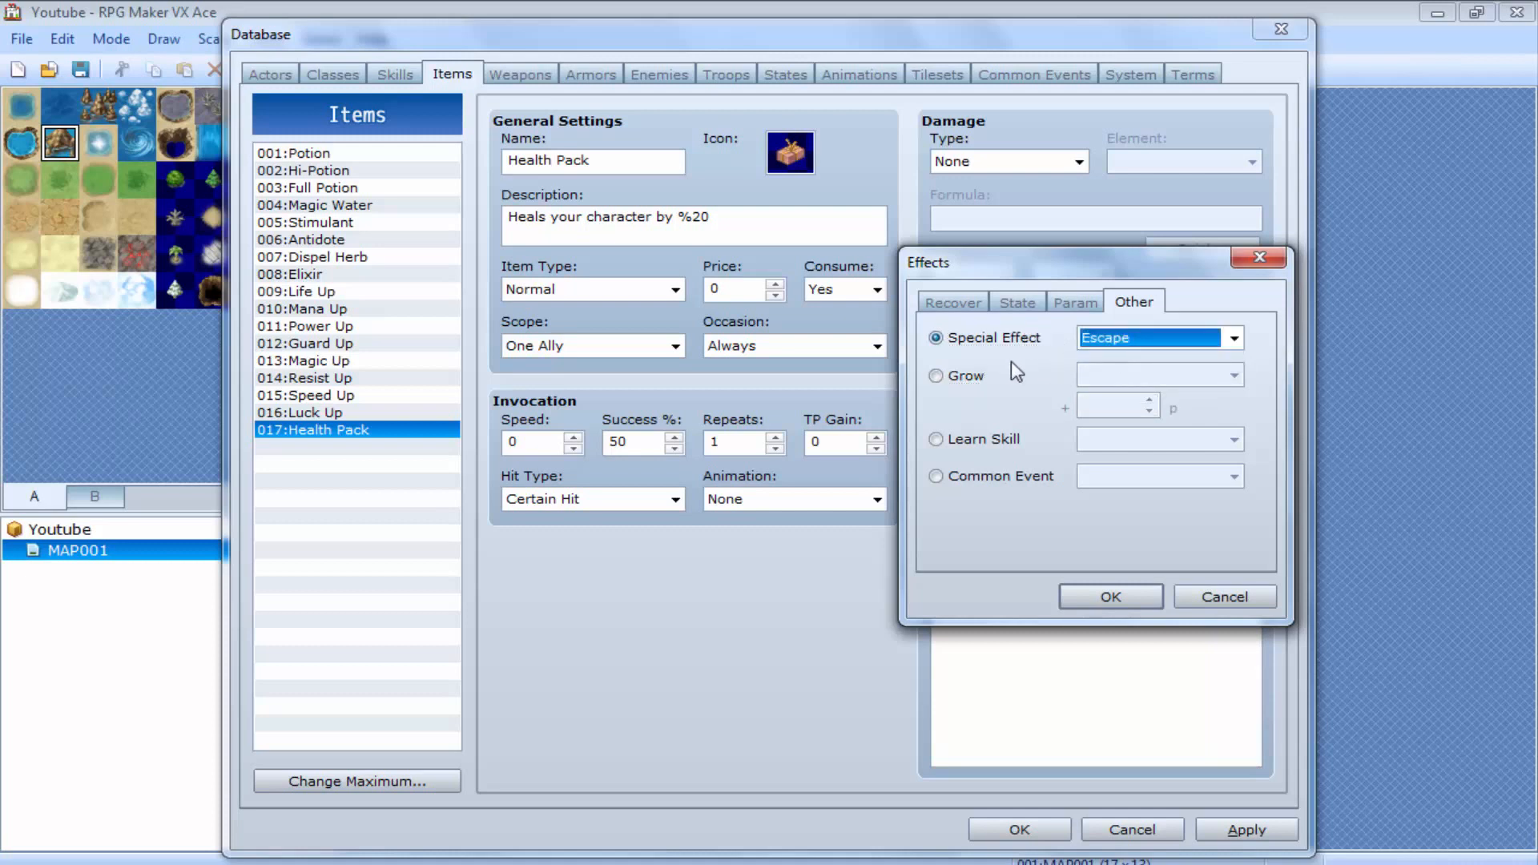
click(981, 376)
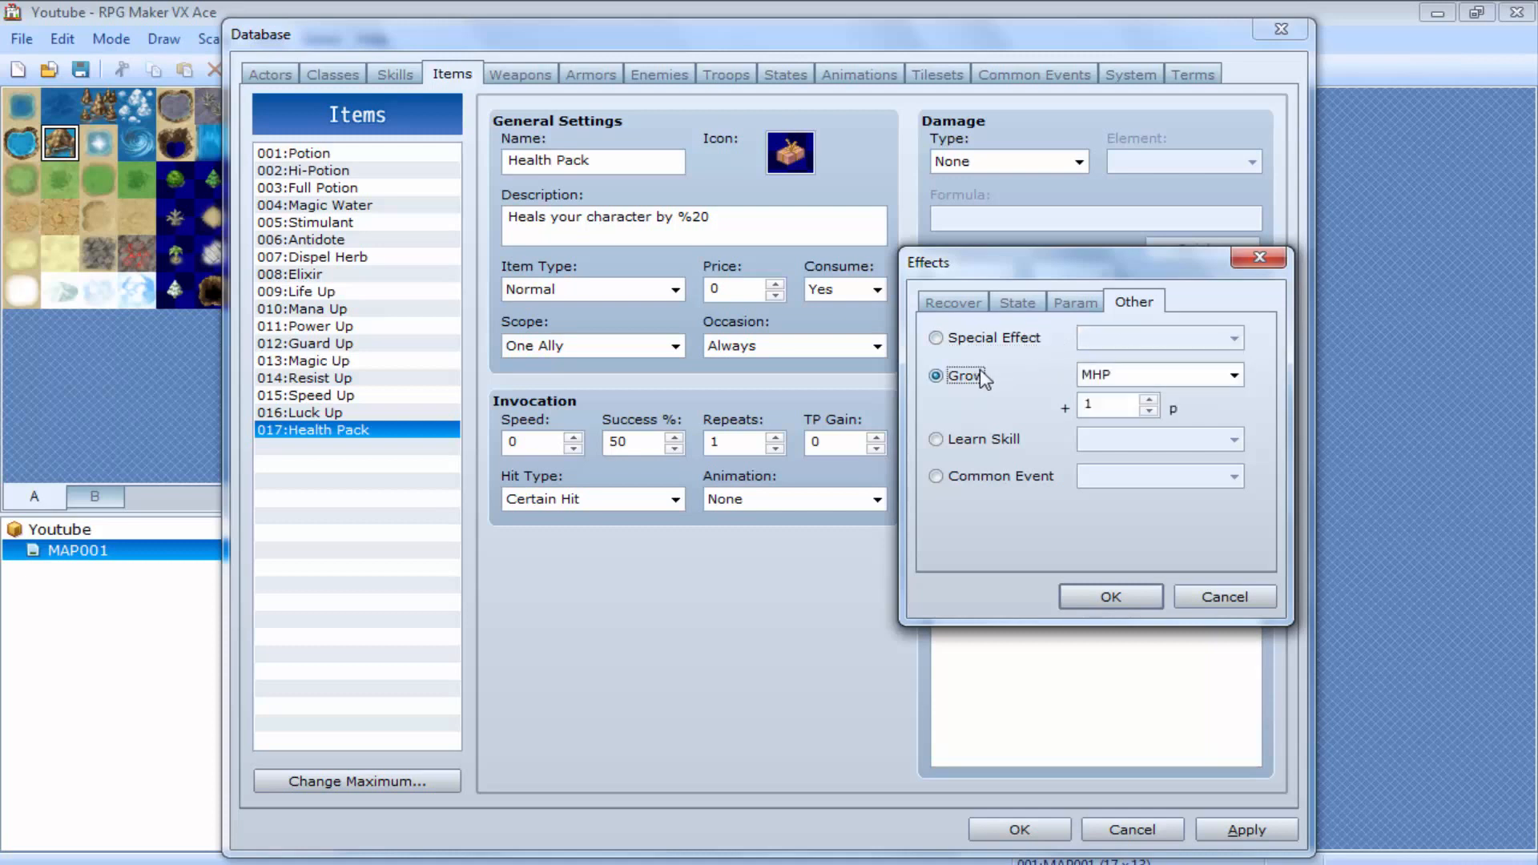
click(1102, 376)
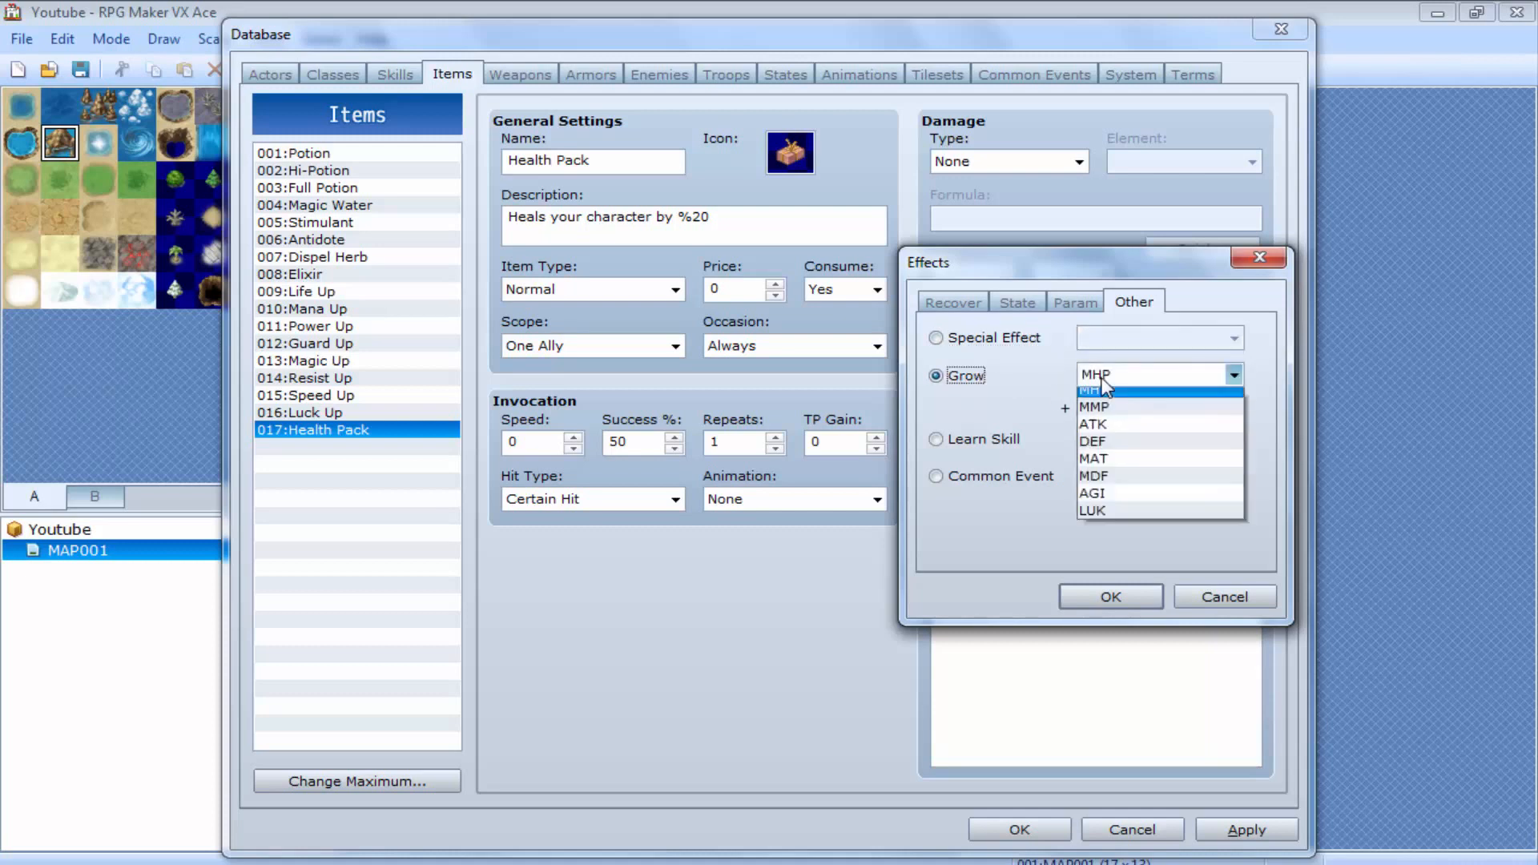
click(1159, 373)
Look through the Learn Skill and Common Event choices for the Health Pack's effect
click(982, 439)
click(1113, 440)
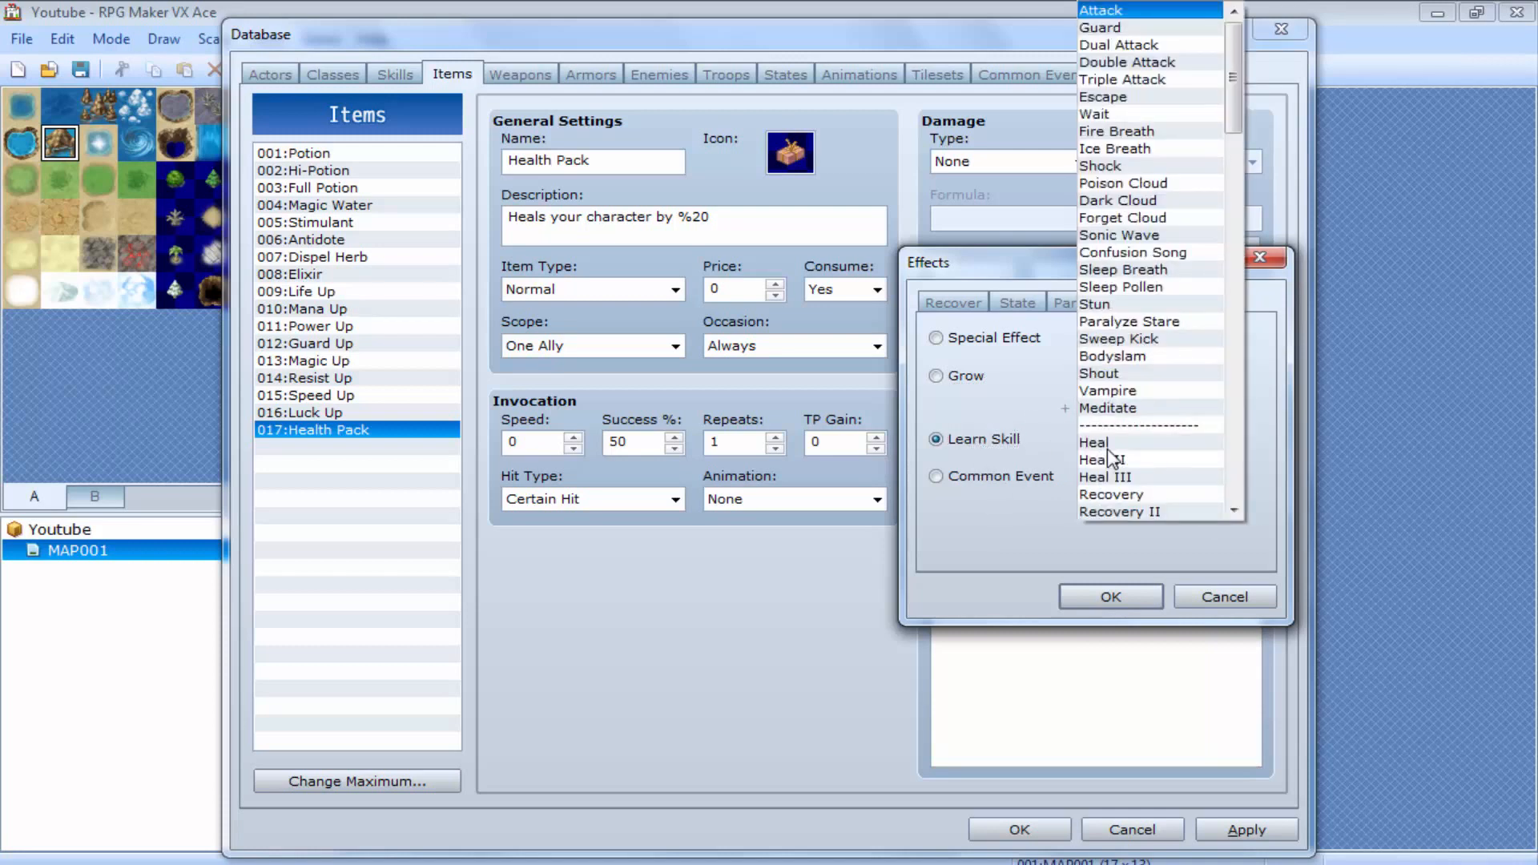
click(1093, 443)
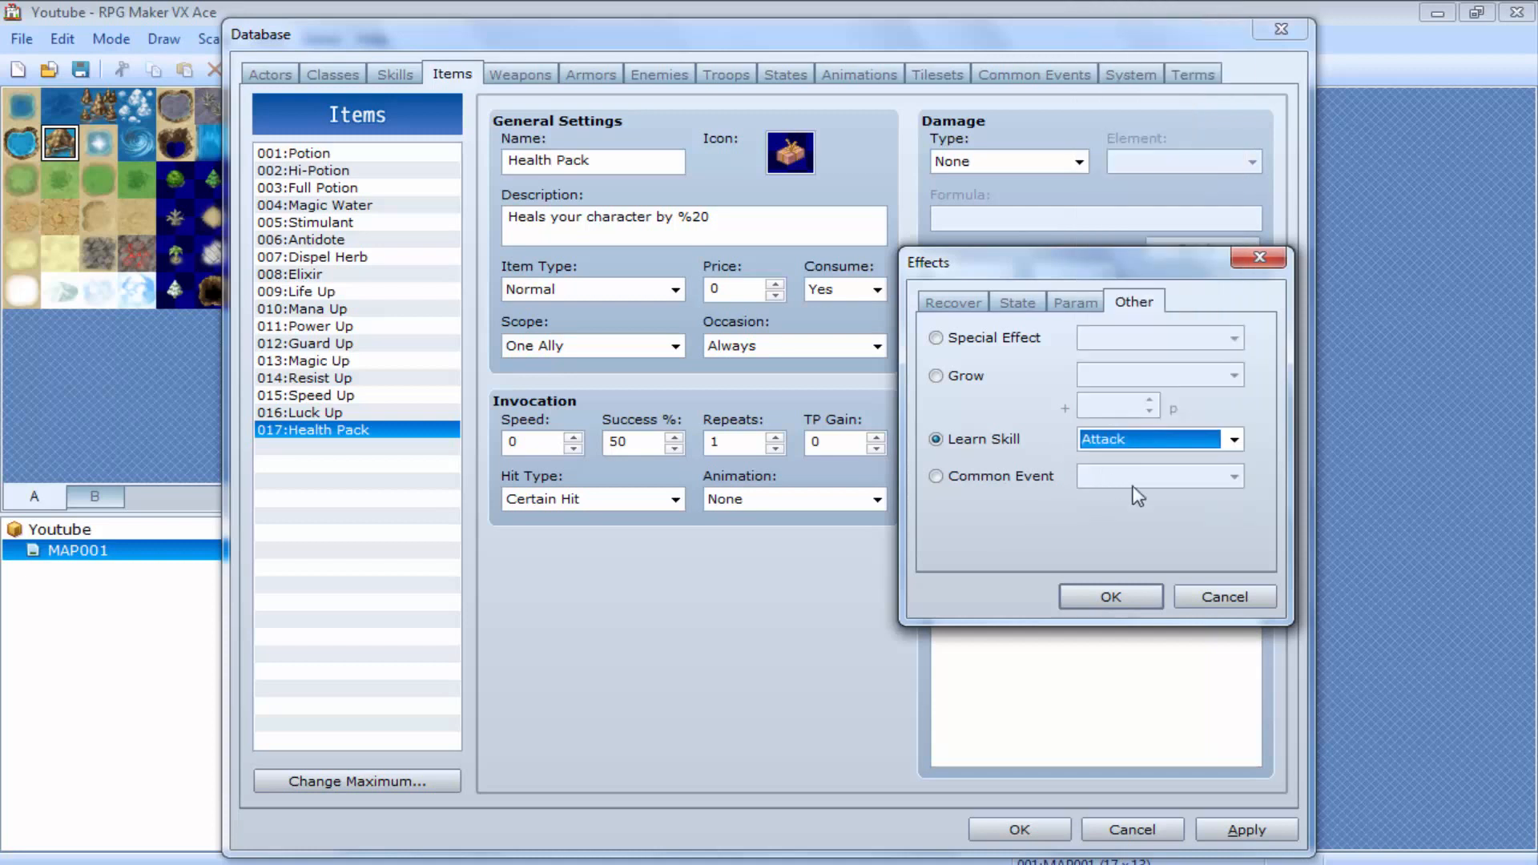
click(1011, 479)
click(1146, 477)
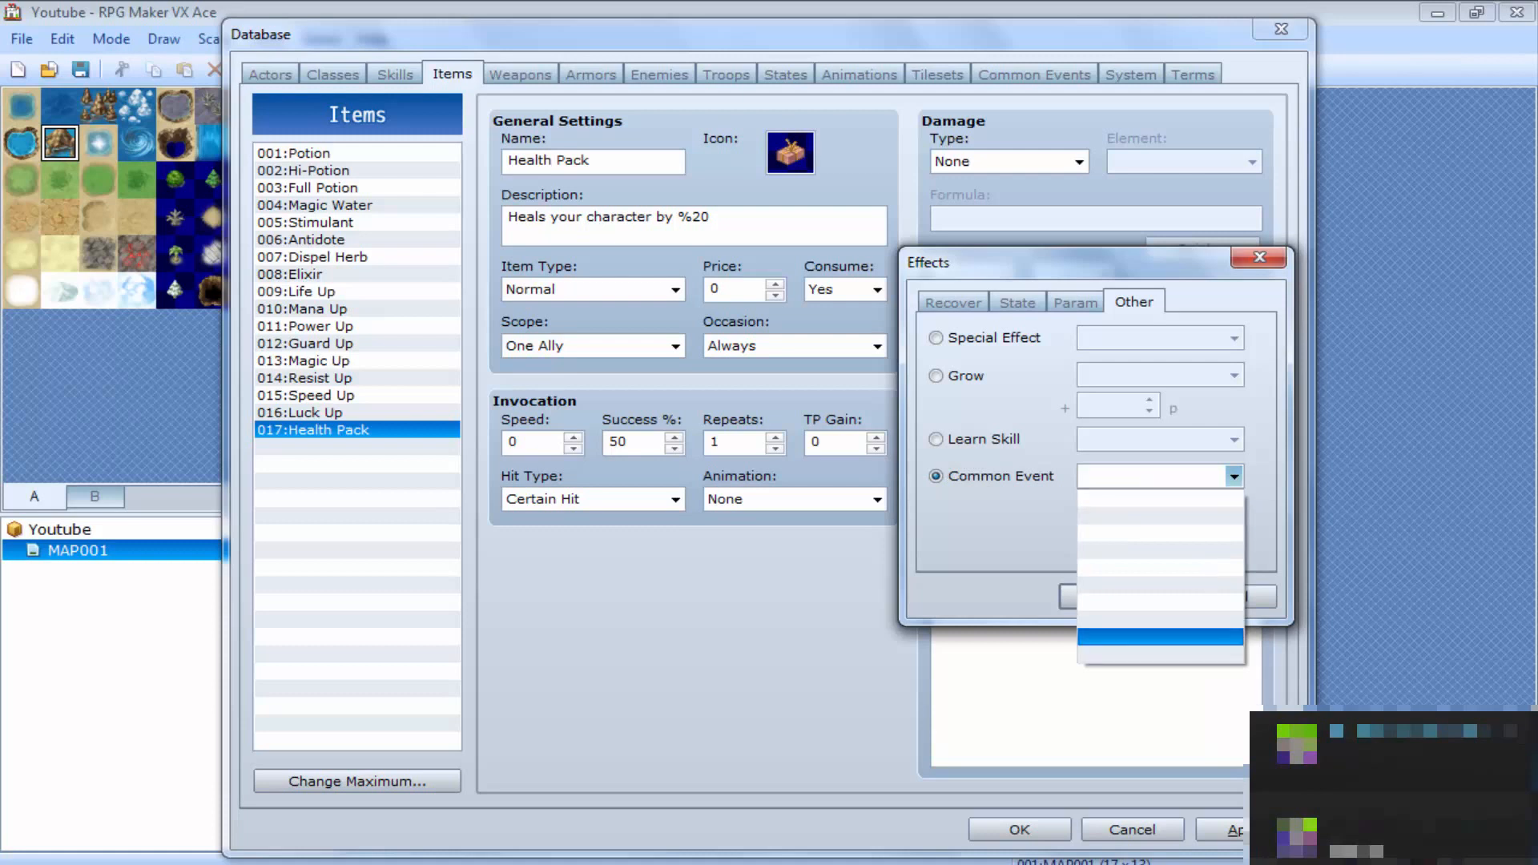
Open Steam's settings from the system tray
click(1289, 863)
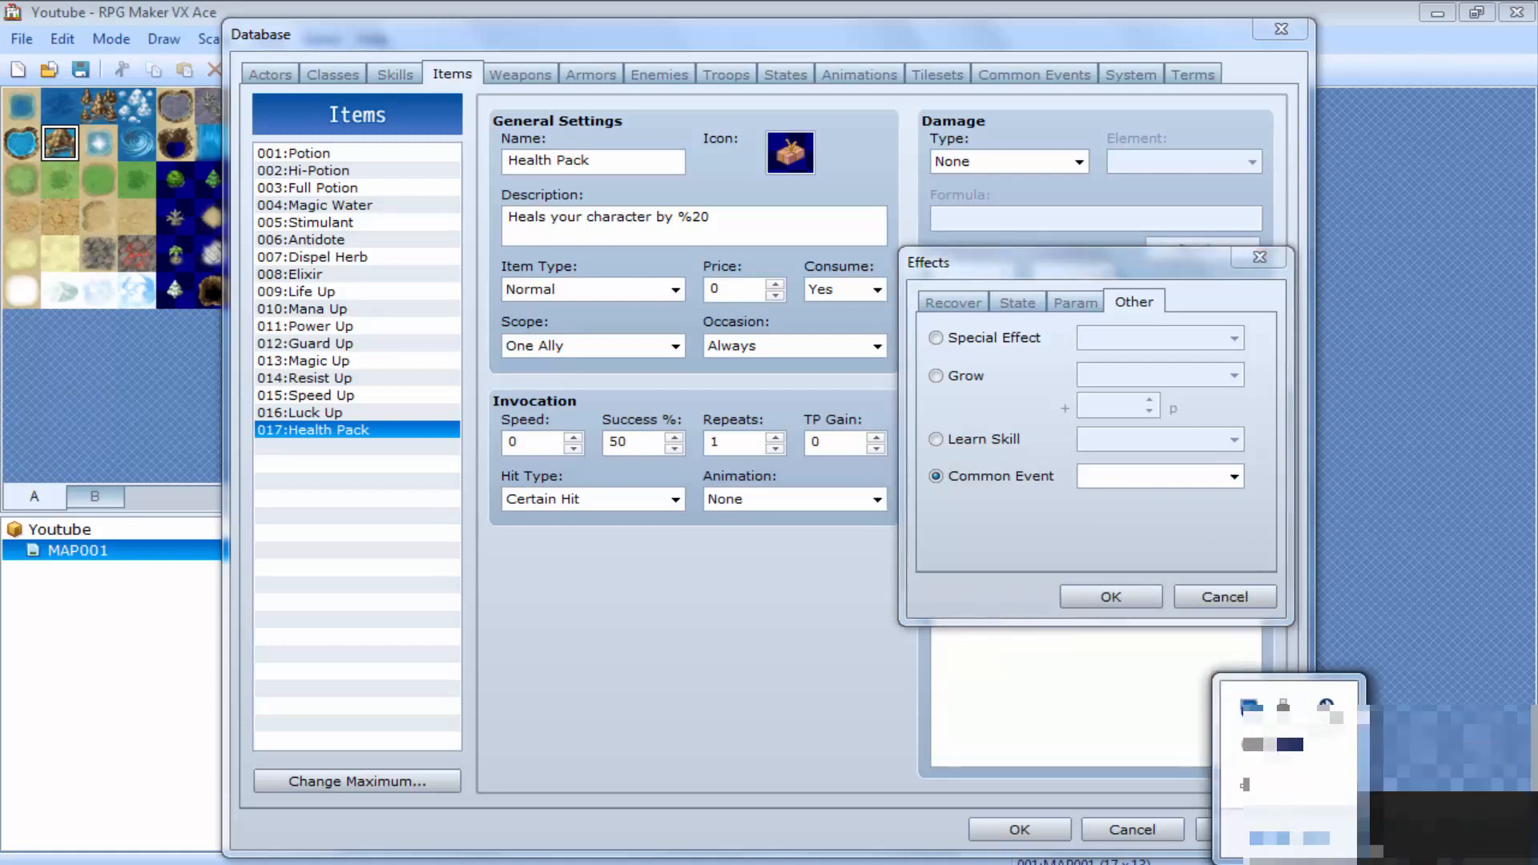
right_click(1287, 745)
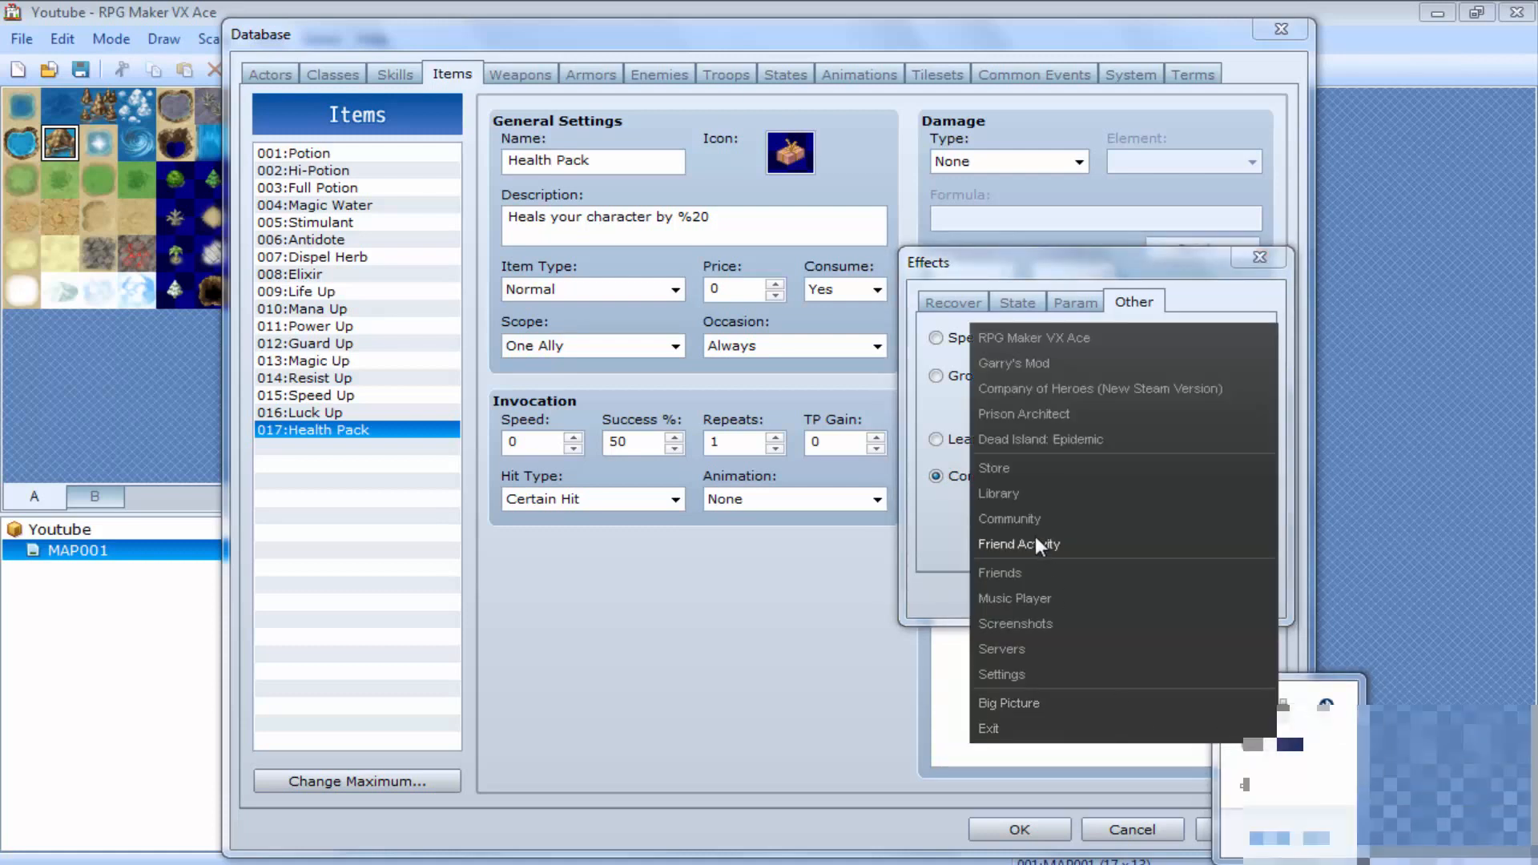
click(1018, 668)
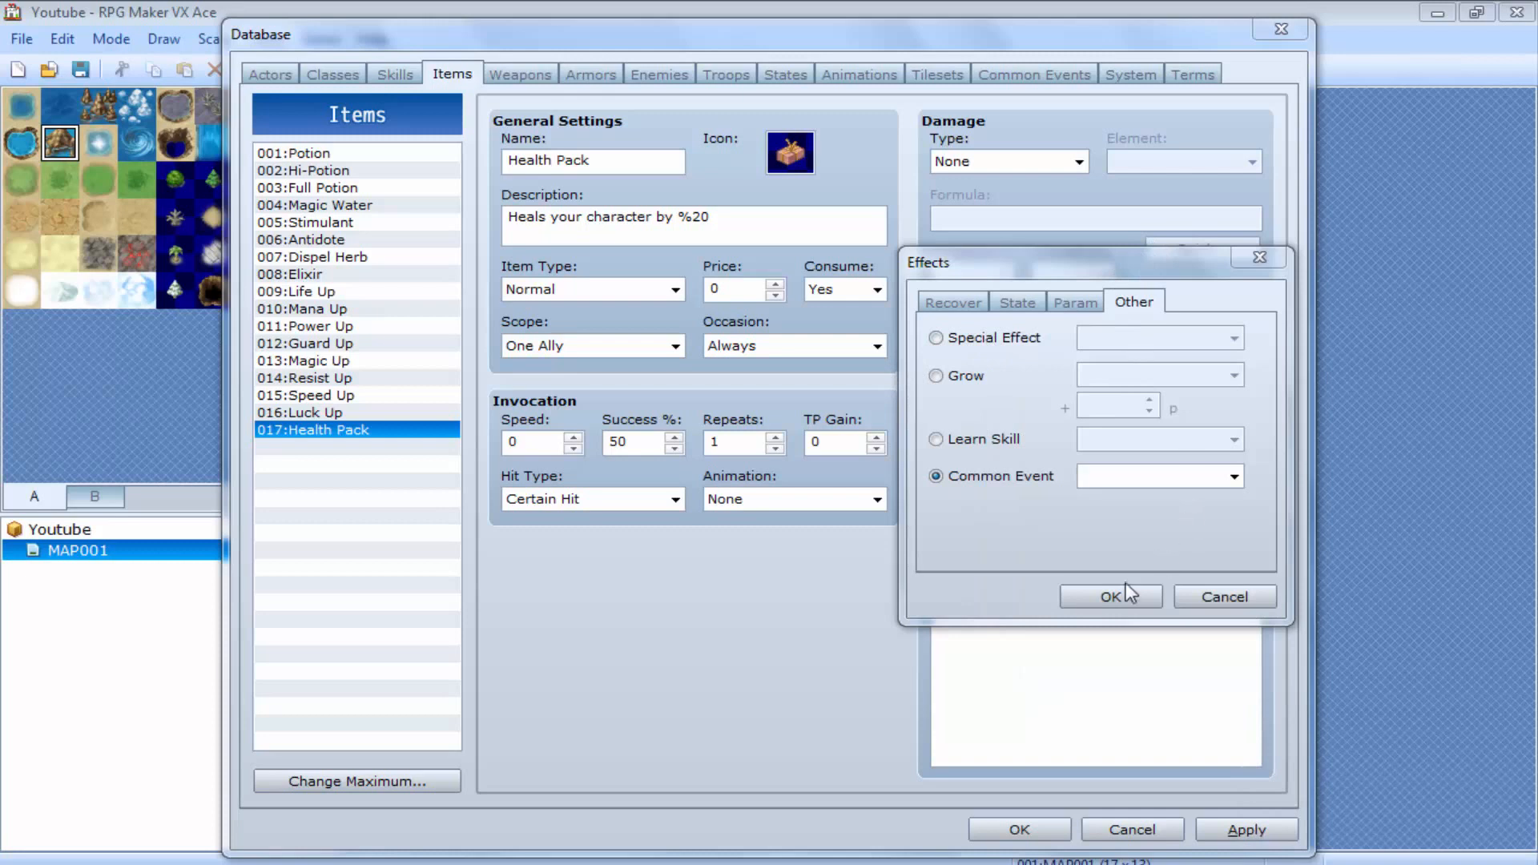
Discard the open effect and write the Health Pack note "Reminder", a blank line, and "Add more health"
click(1187, 602)
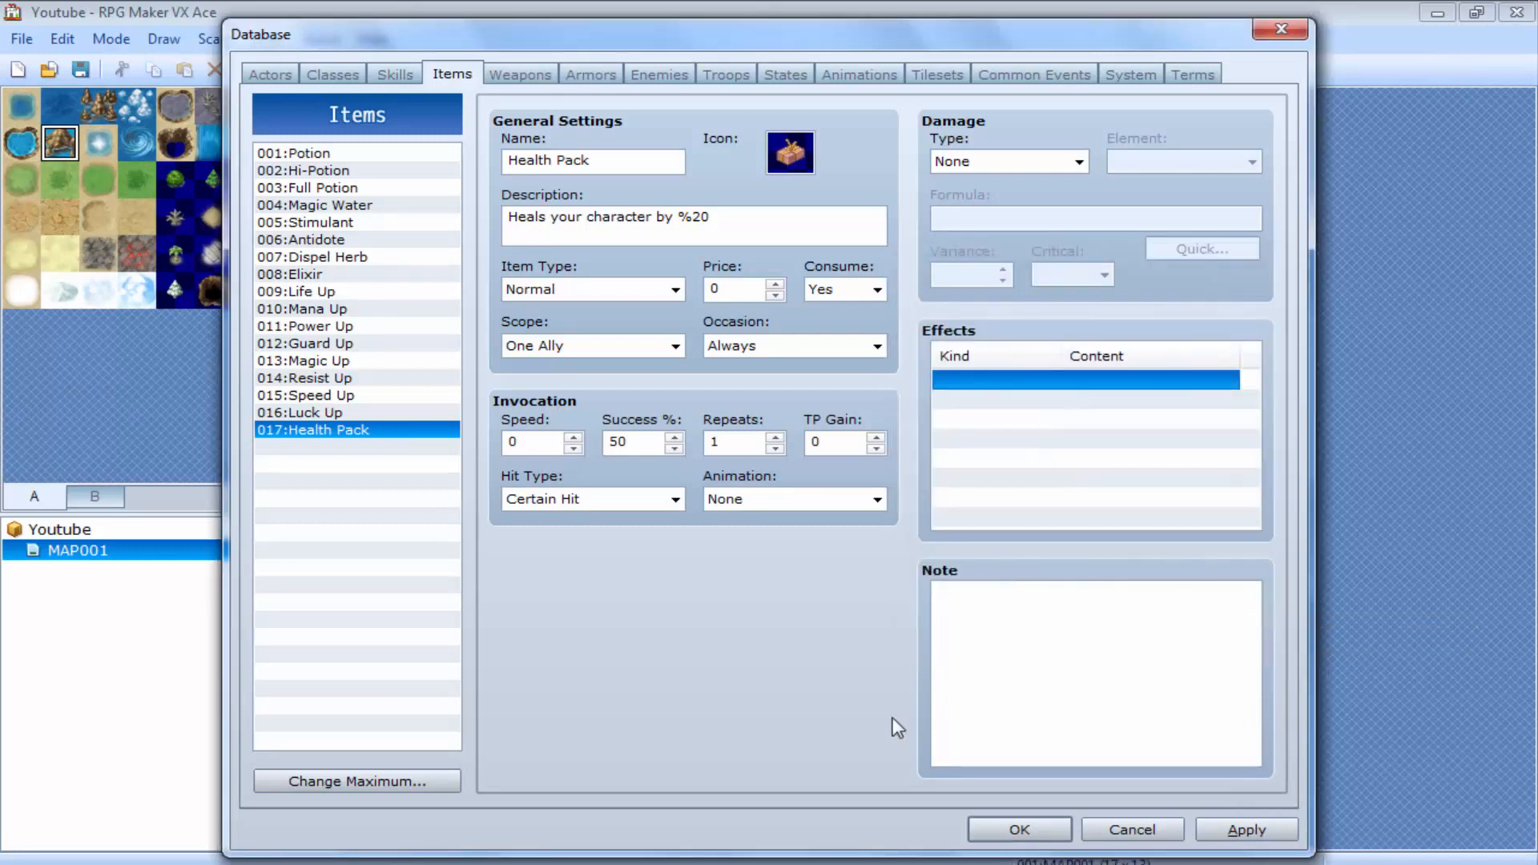
click(1069, 656)
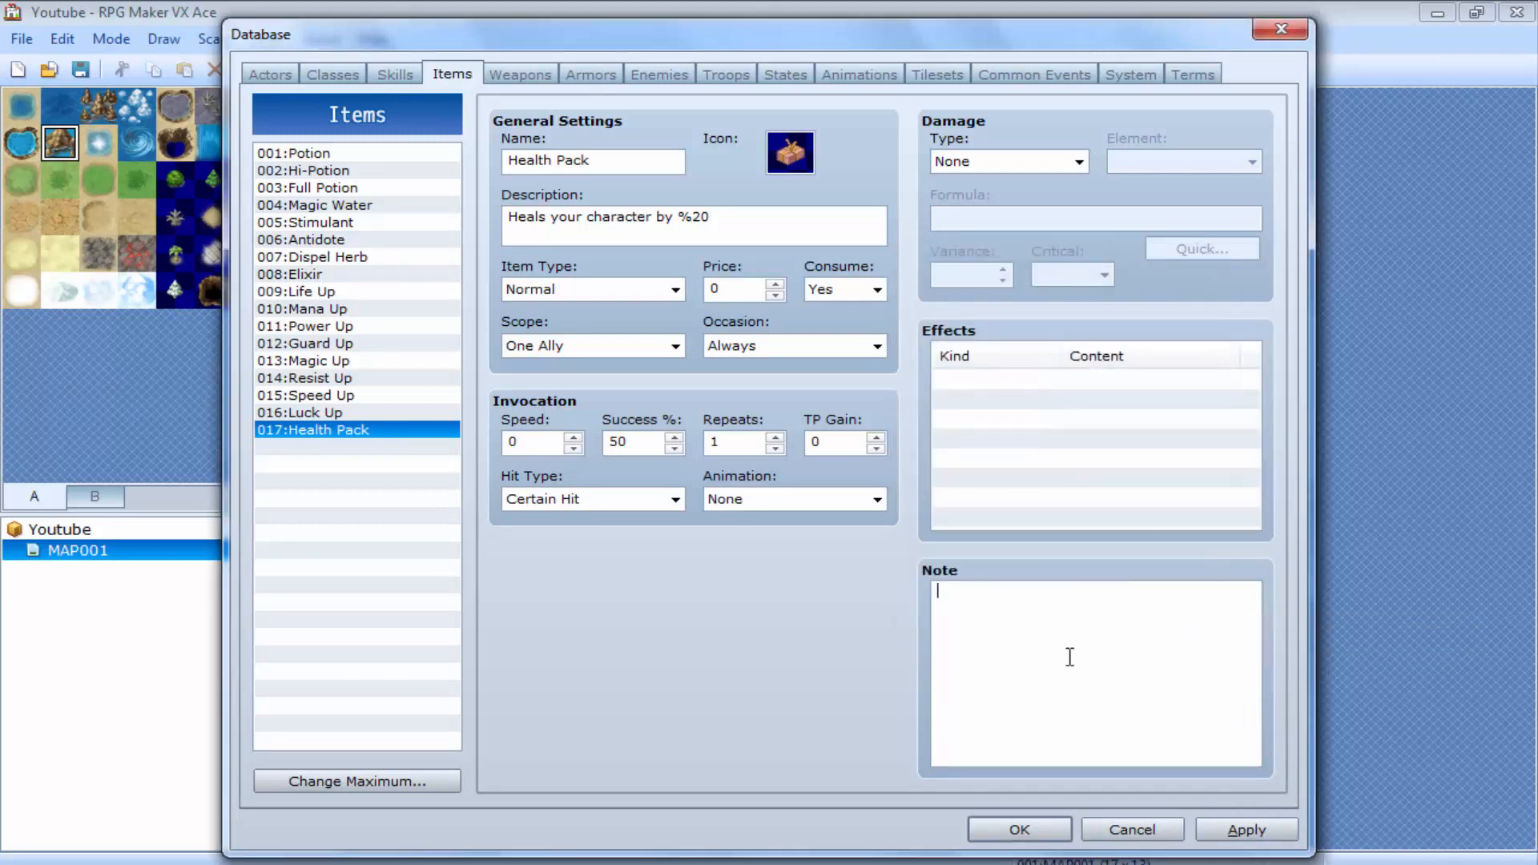
text(Jjsfhasduifghsug)
key(ctrl+z)
text(Reminder)
key(Return)
key(Return)
text(Add more health)
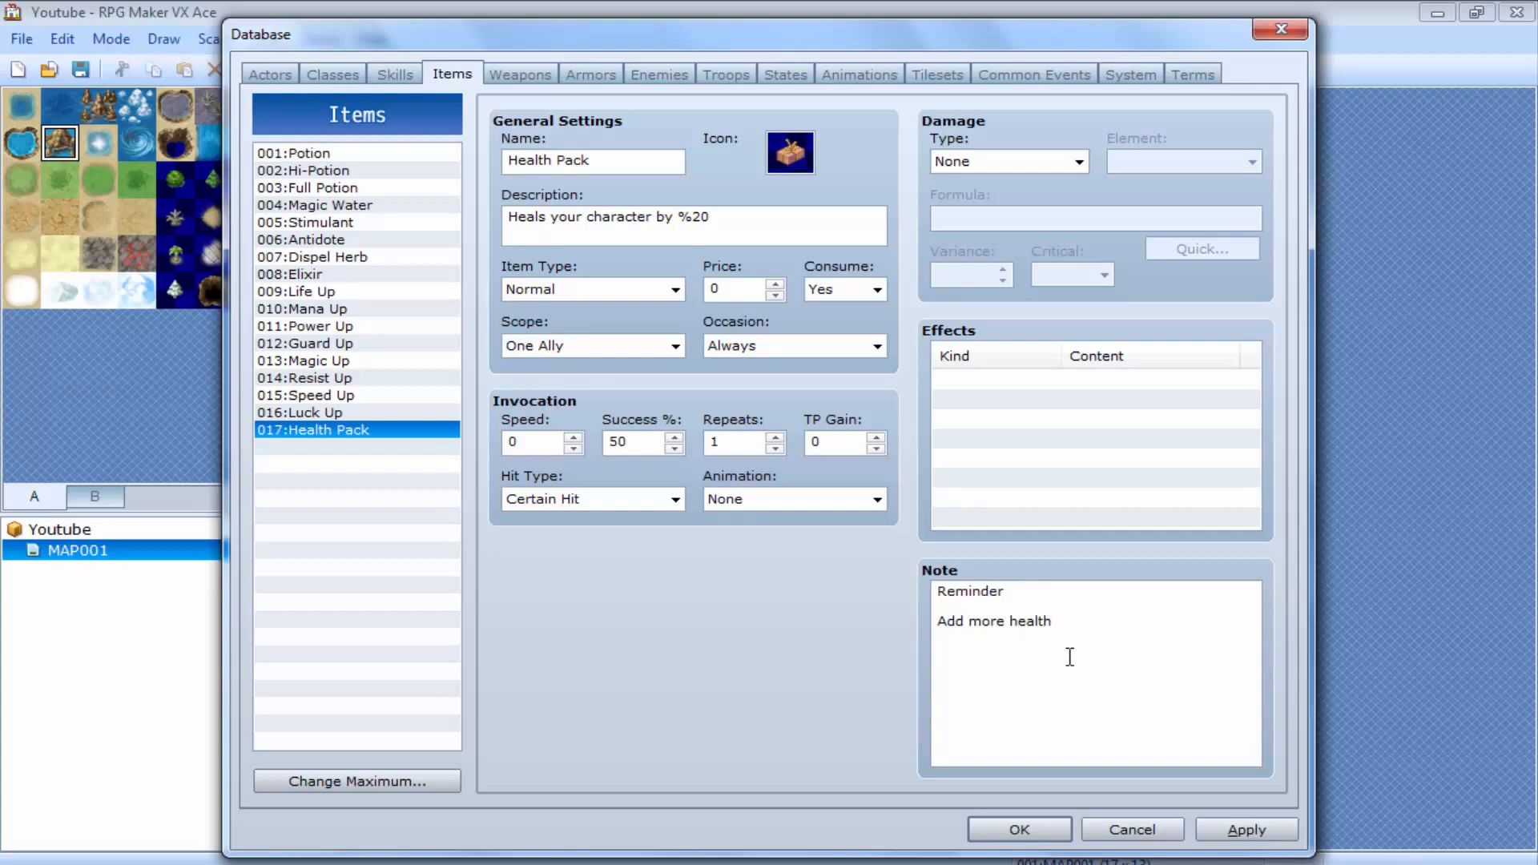
Look over the database's weapons, armors, enemies and troops
click(532, 75)
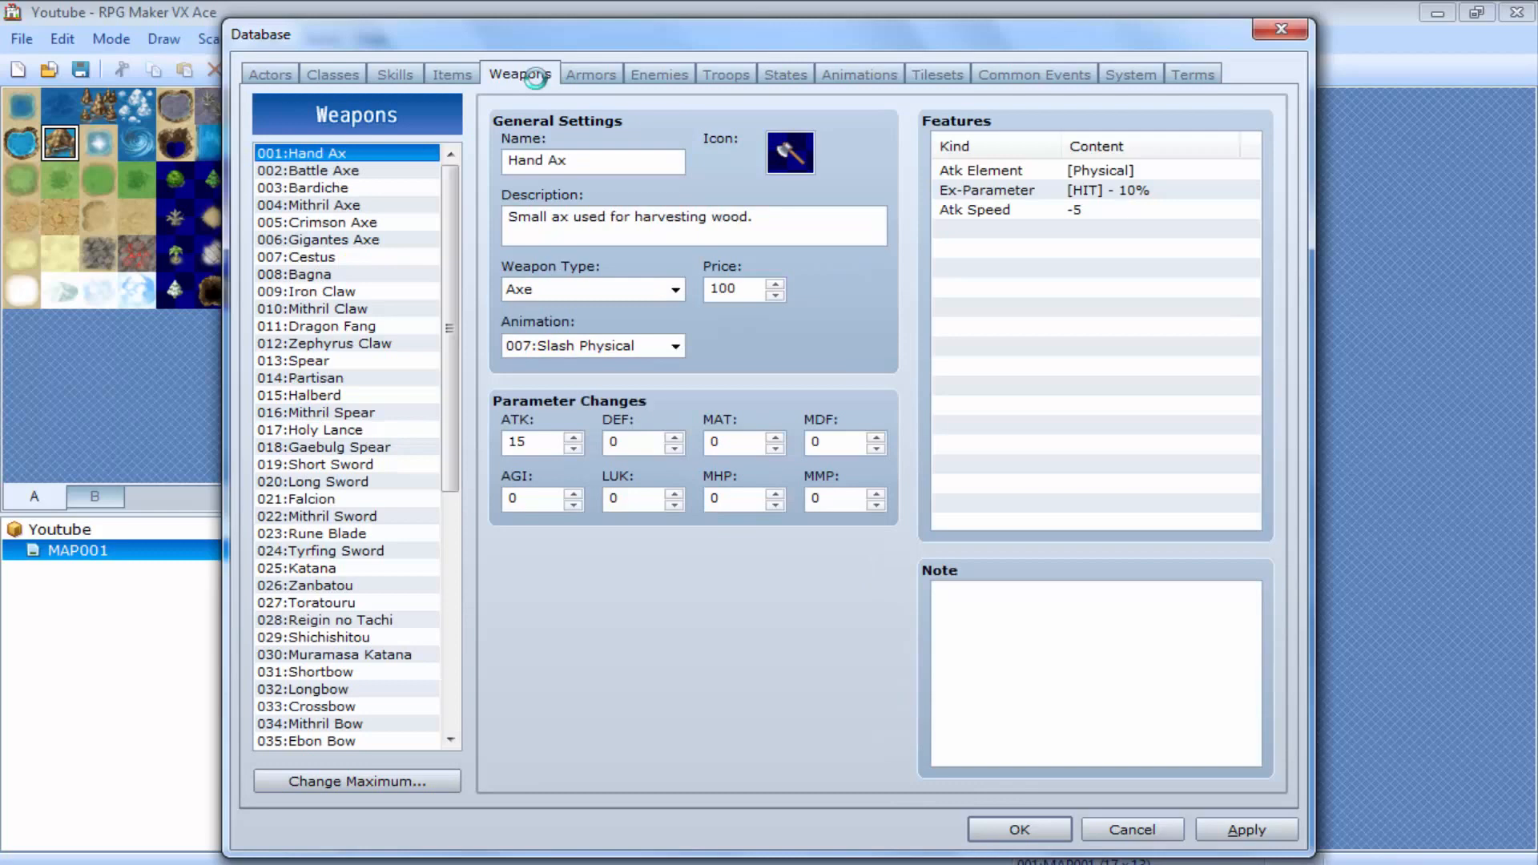
click(432, 72)
click(517, 73)
click(590, 75)
click(682, 74)
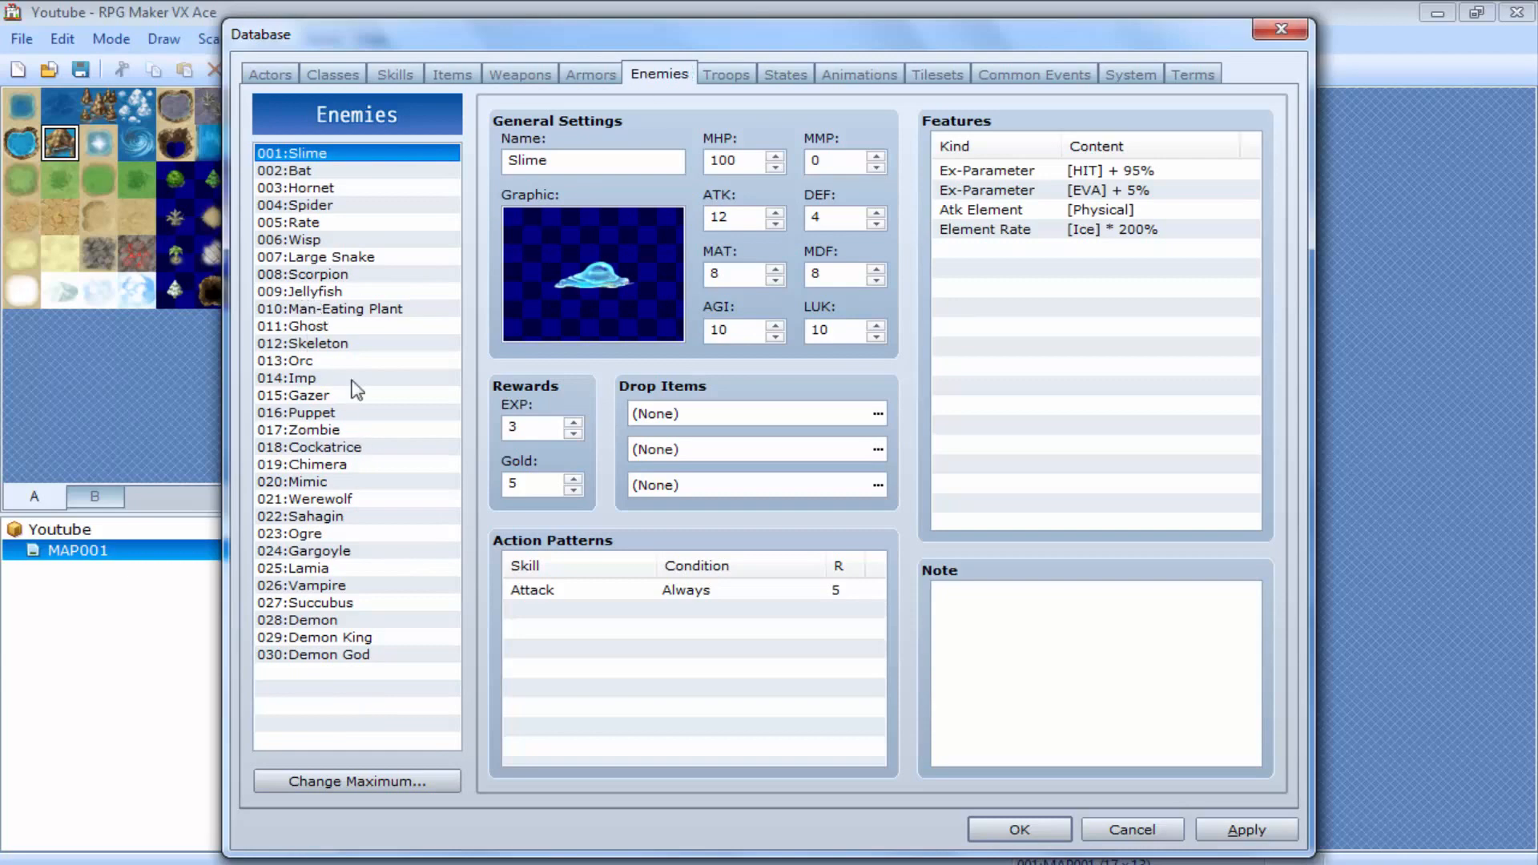
click(726, 74)
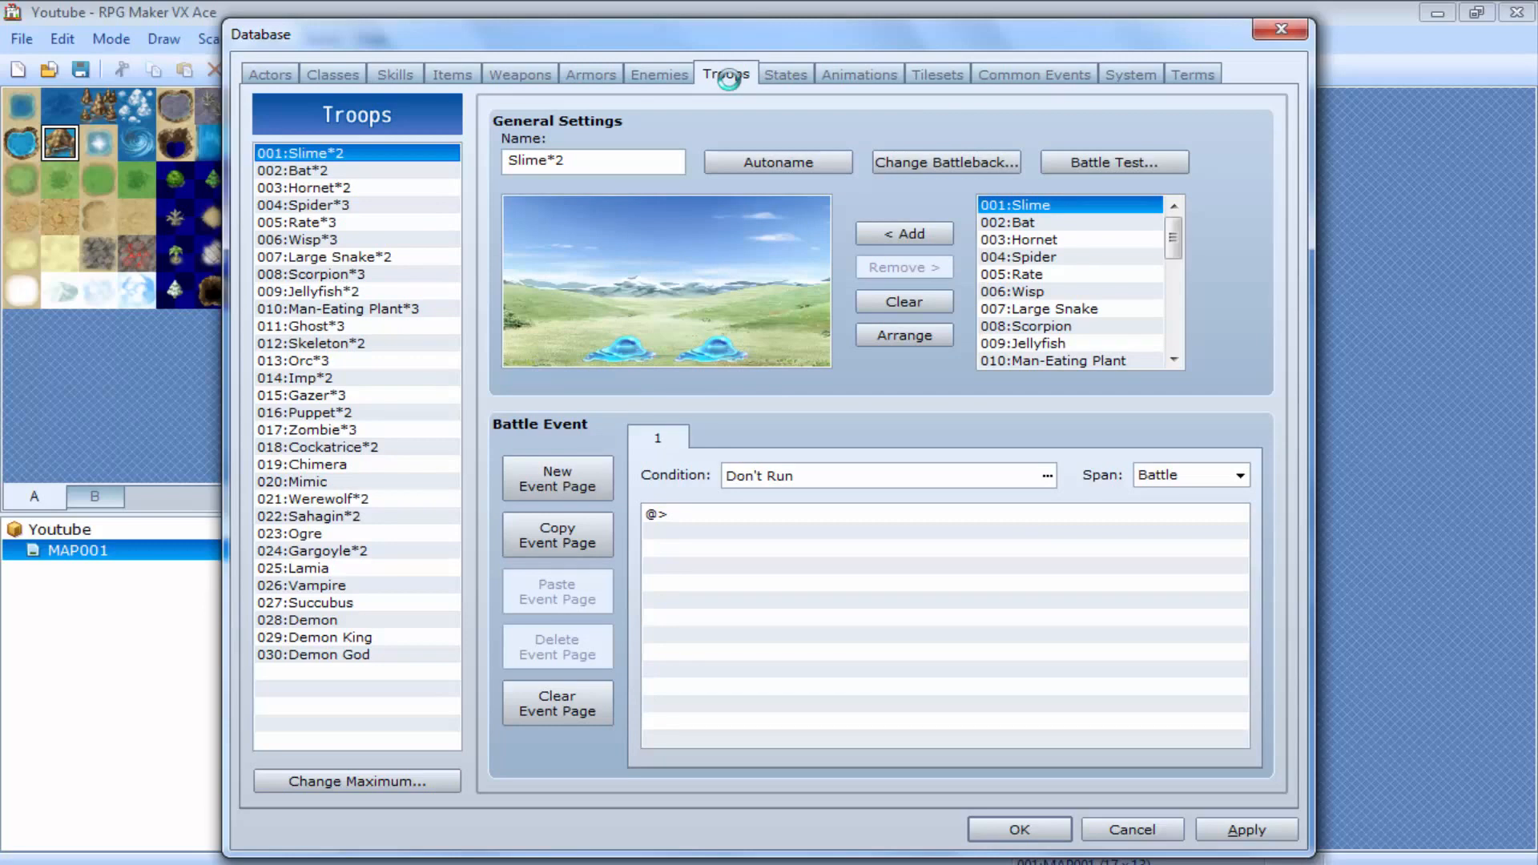
Review the database's states, examining the settings of Paralysis and Silence
click(775, 74)
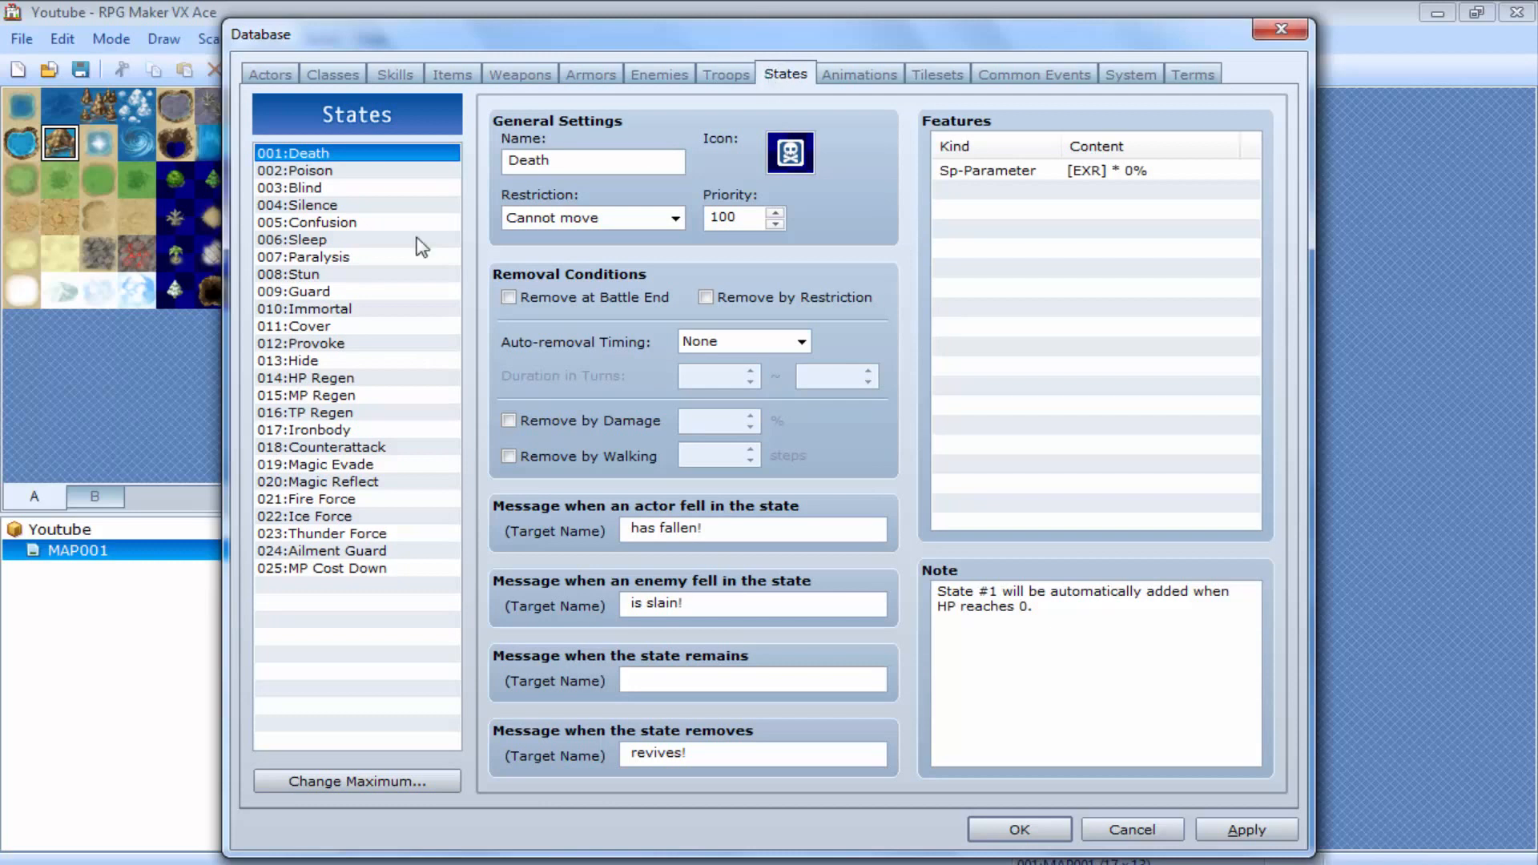
click(387, 254)
click(385, 206)
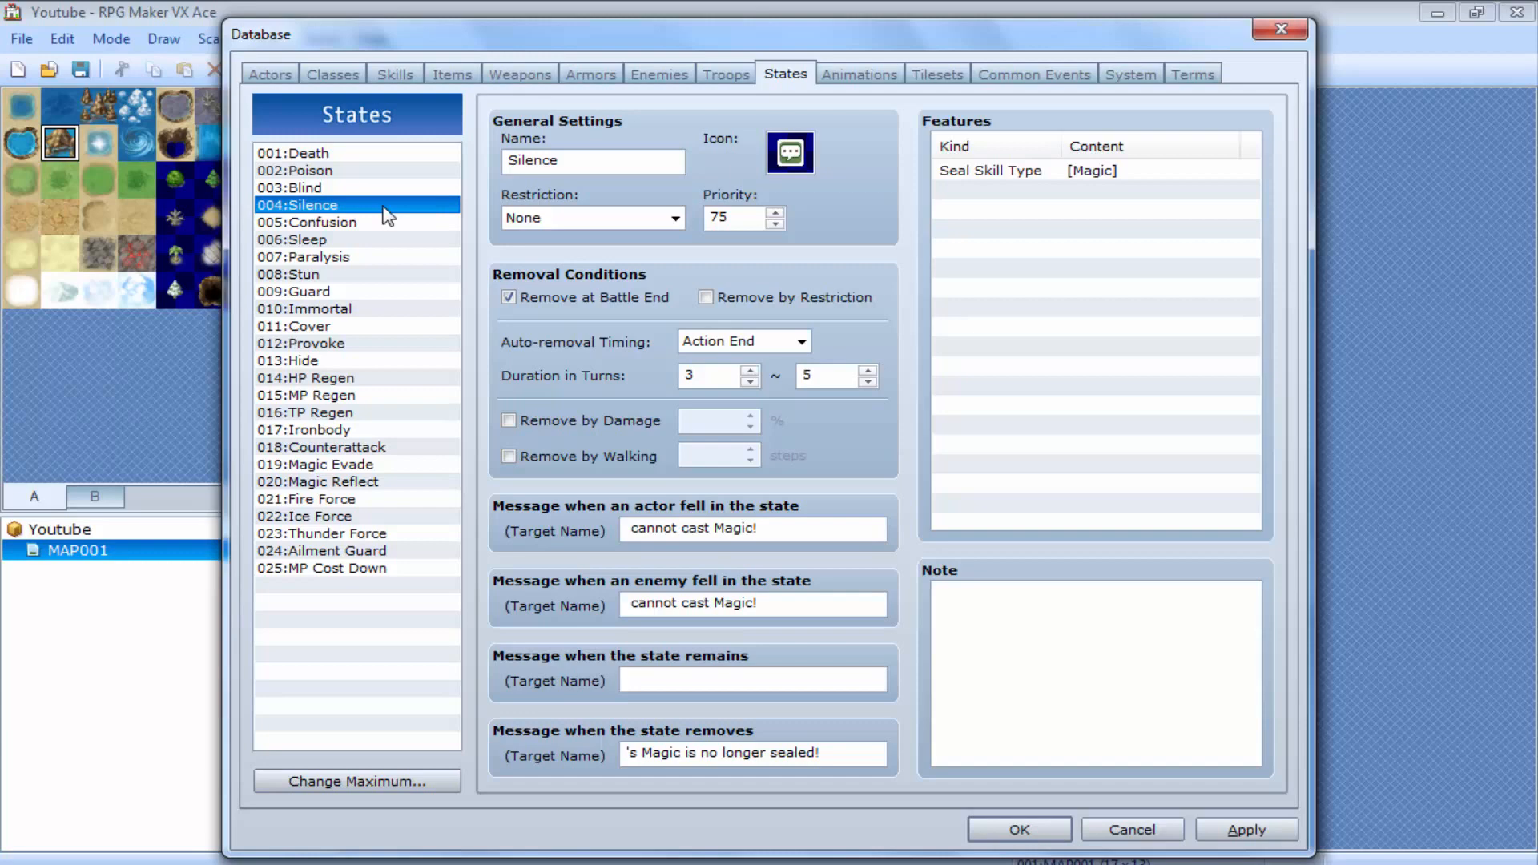
Look over the actors, the animations list and the Field tileset's passage settings
click(285, 73)
click(841, 76)
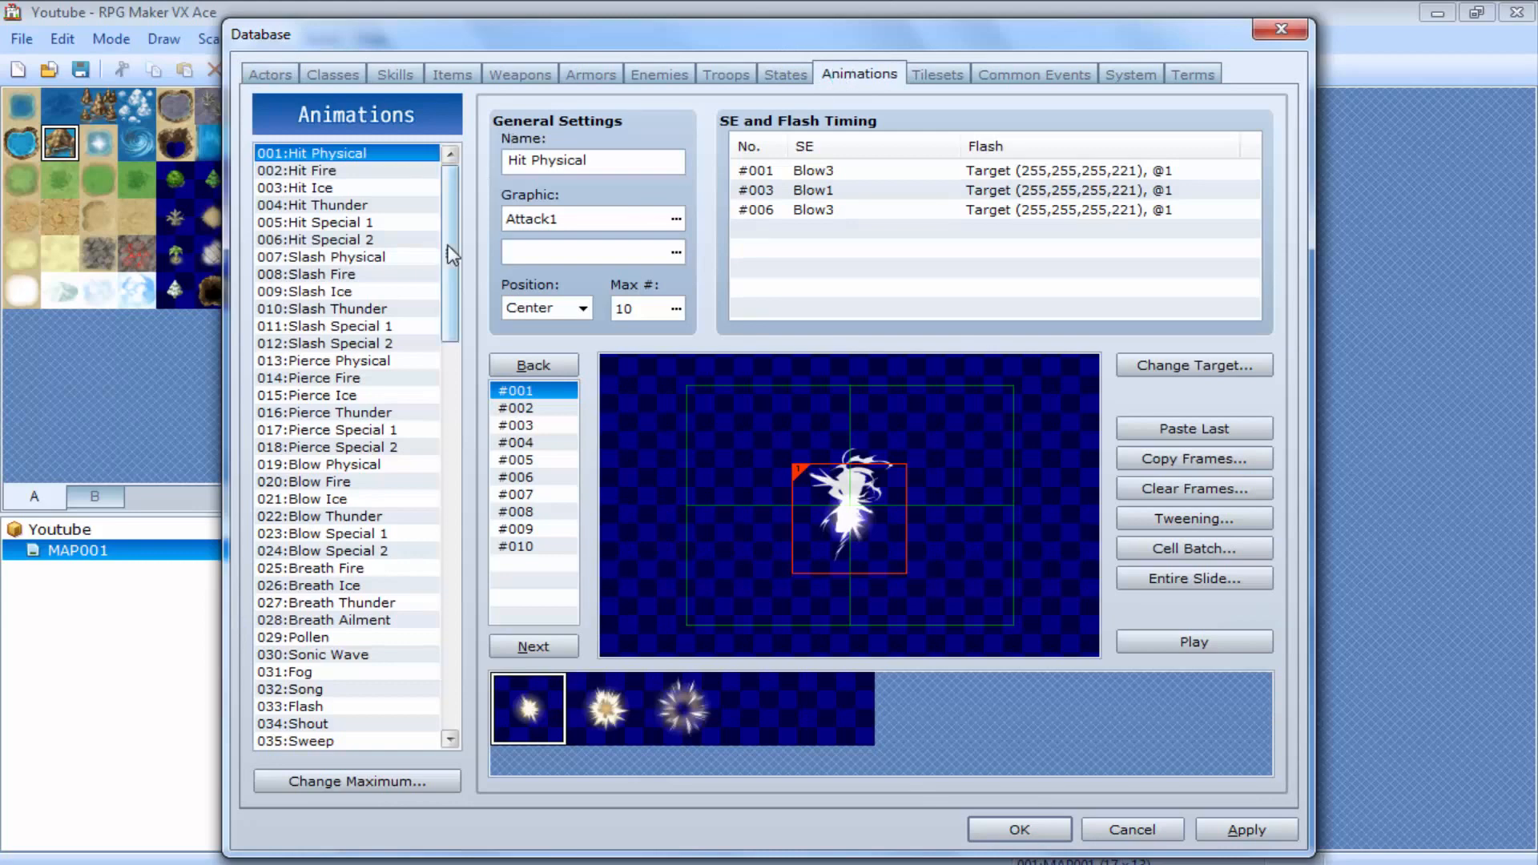
mouse_move(448, 254)
mouse_down()
mouse_move(481, 663)
mouse_move(450, 232)
mouse_up()
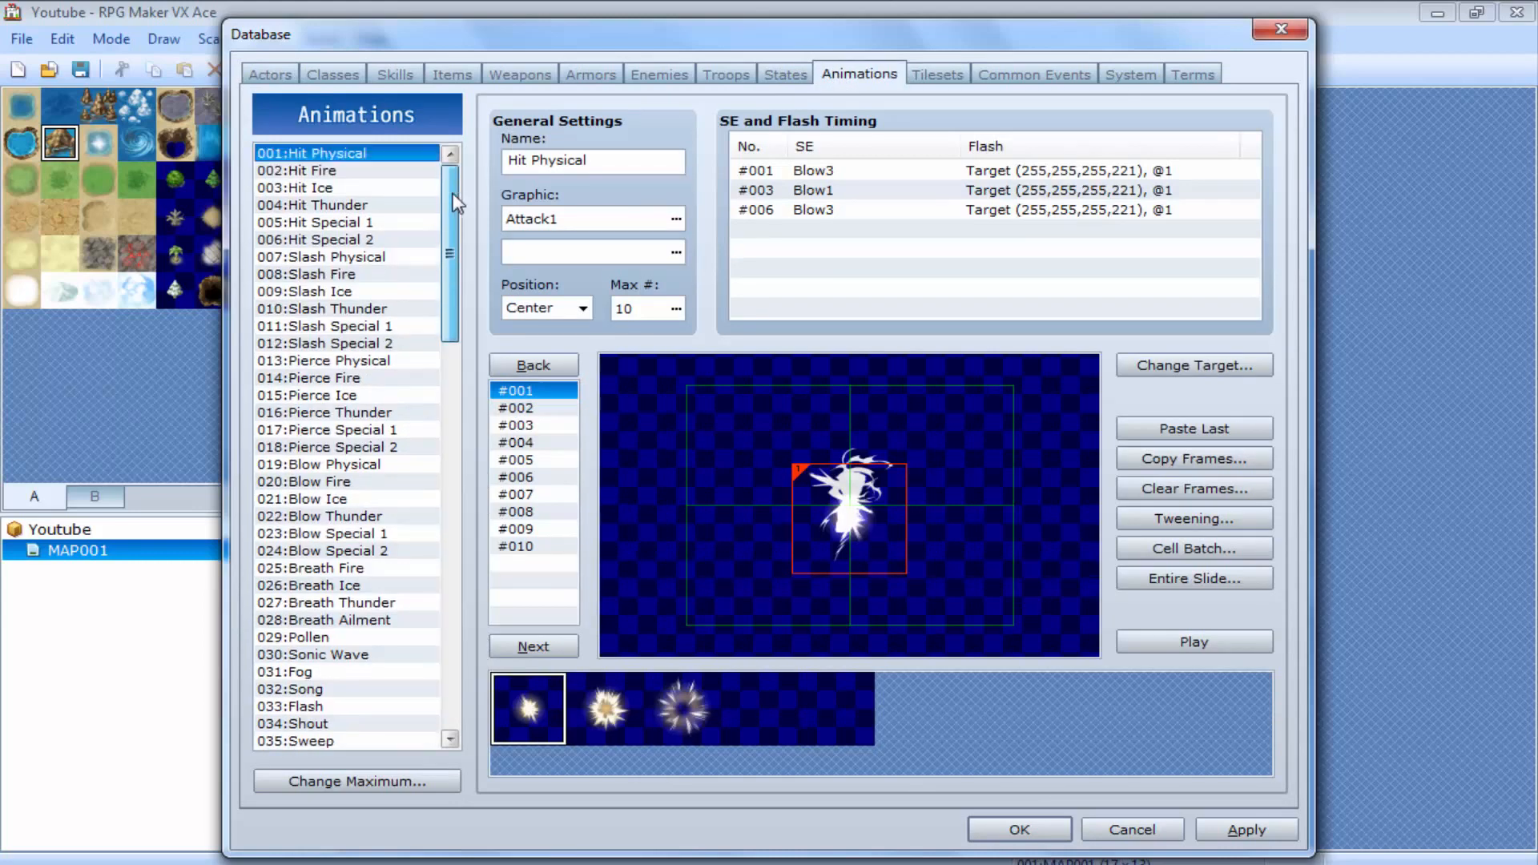
click(958, 78)
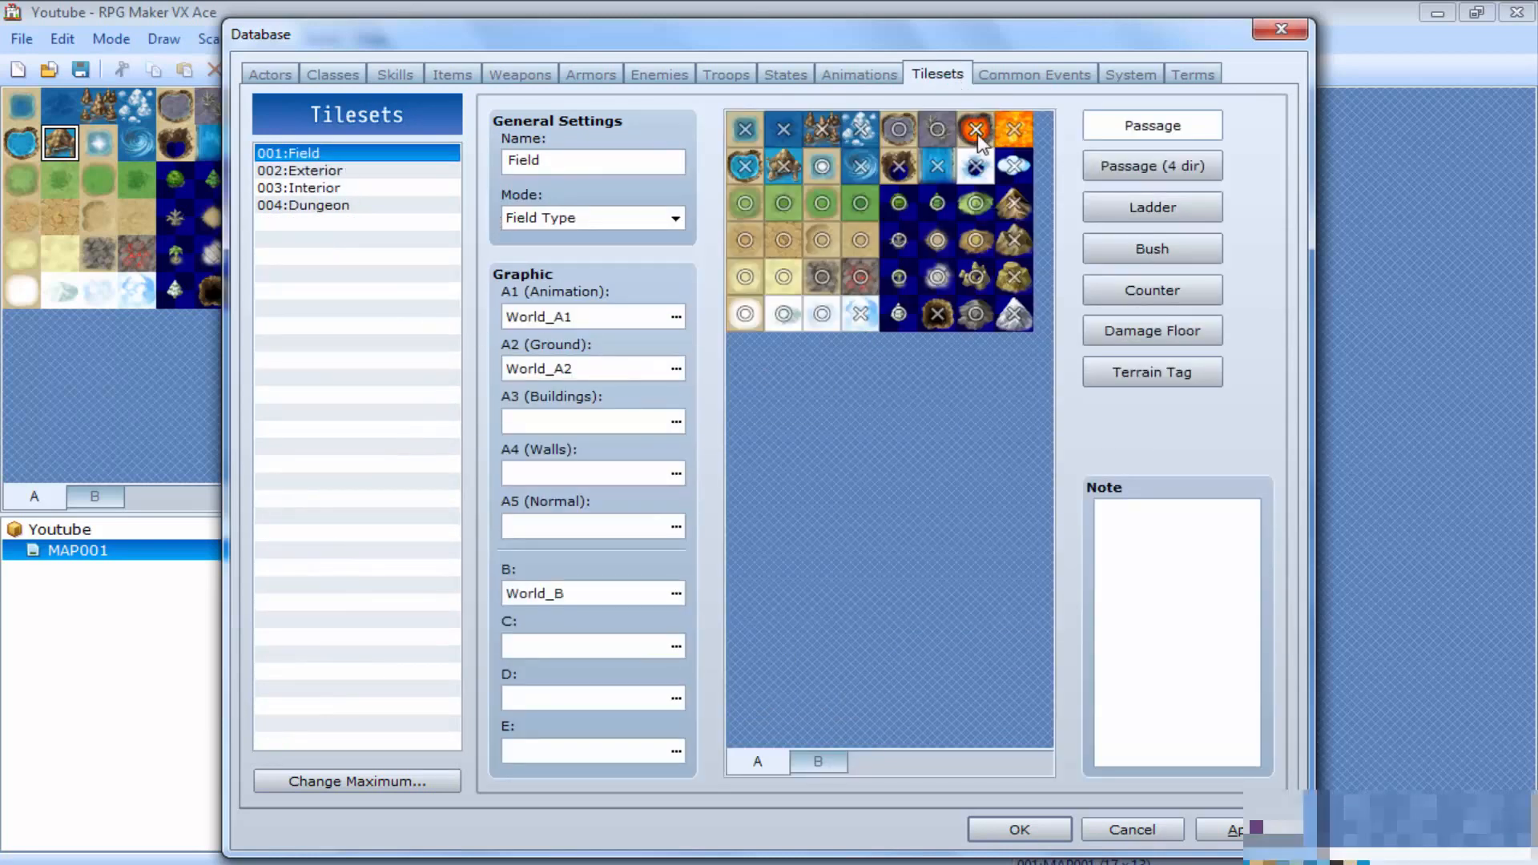
Draft a Show Text command reading "You gained %20 health" in common event 001, then discard it
click(1007, 76)
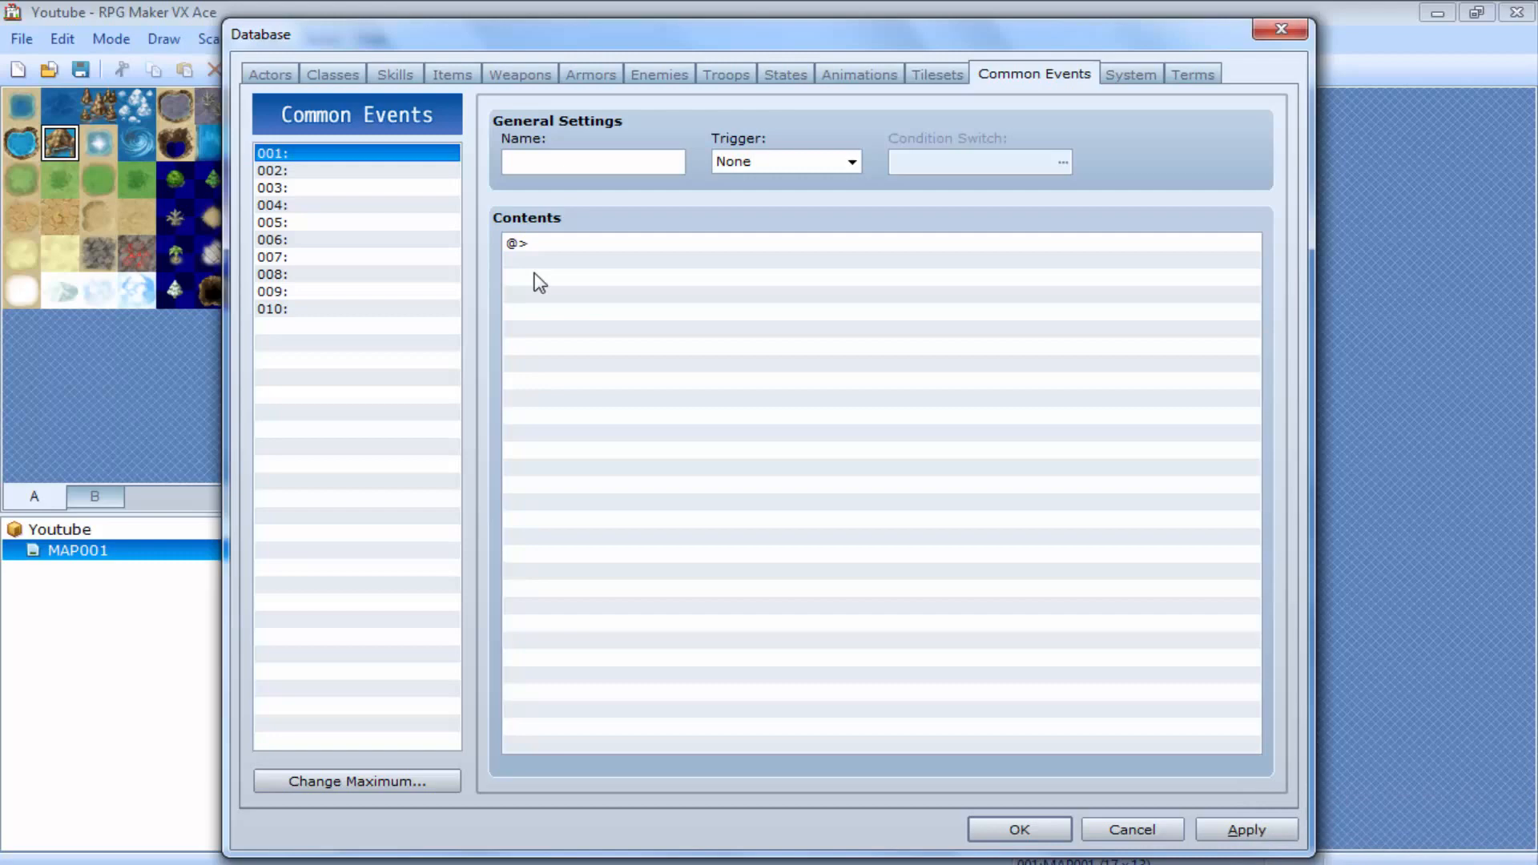
double_click(534, 243)
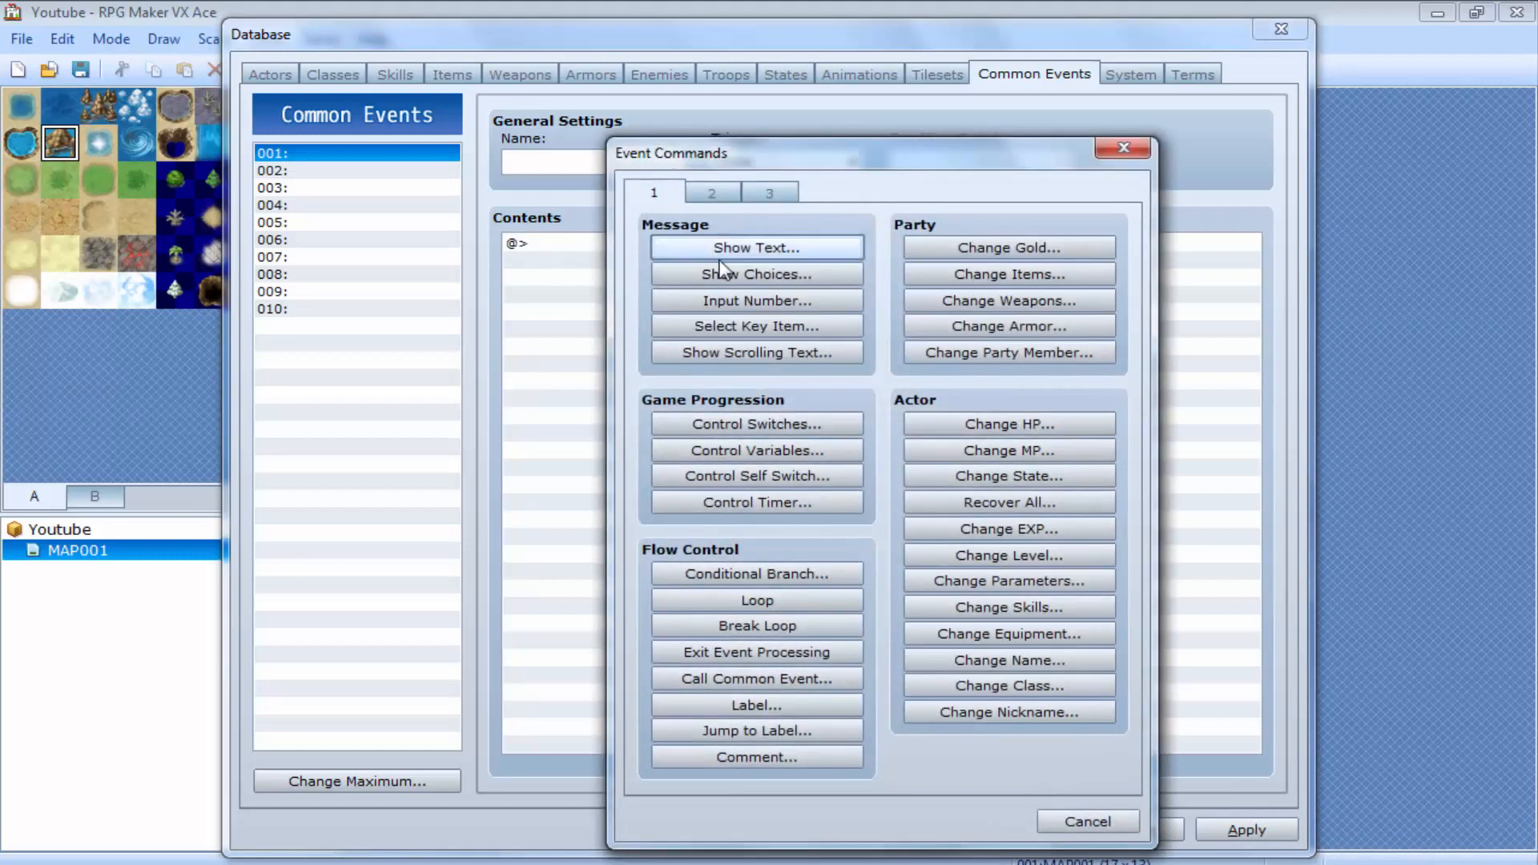
click(725, 250)
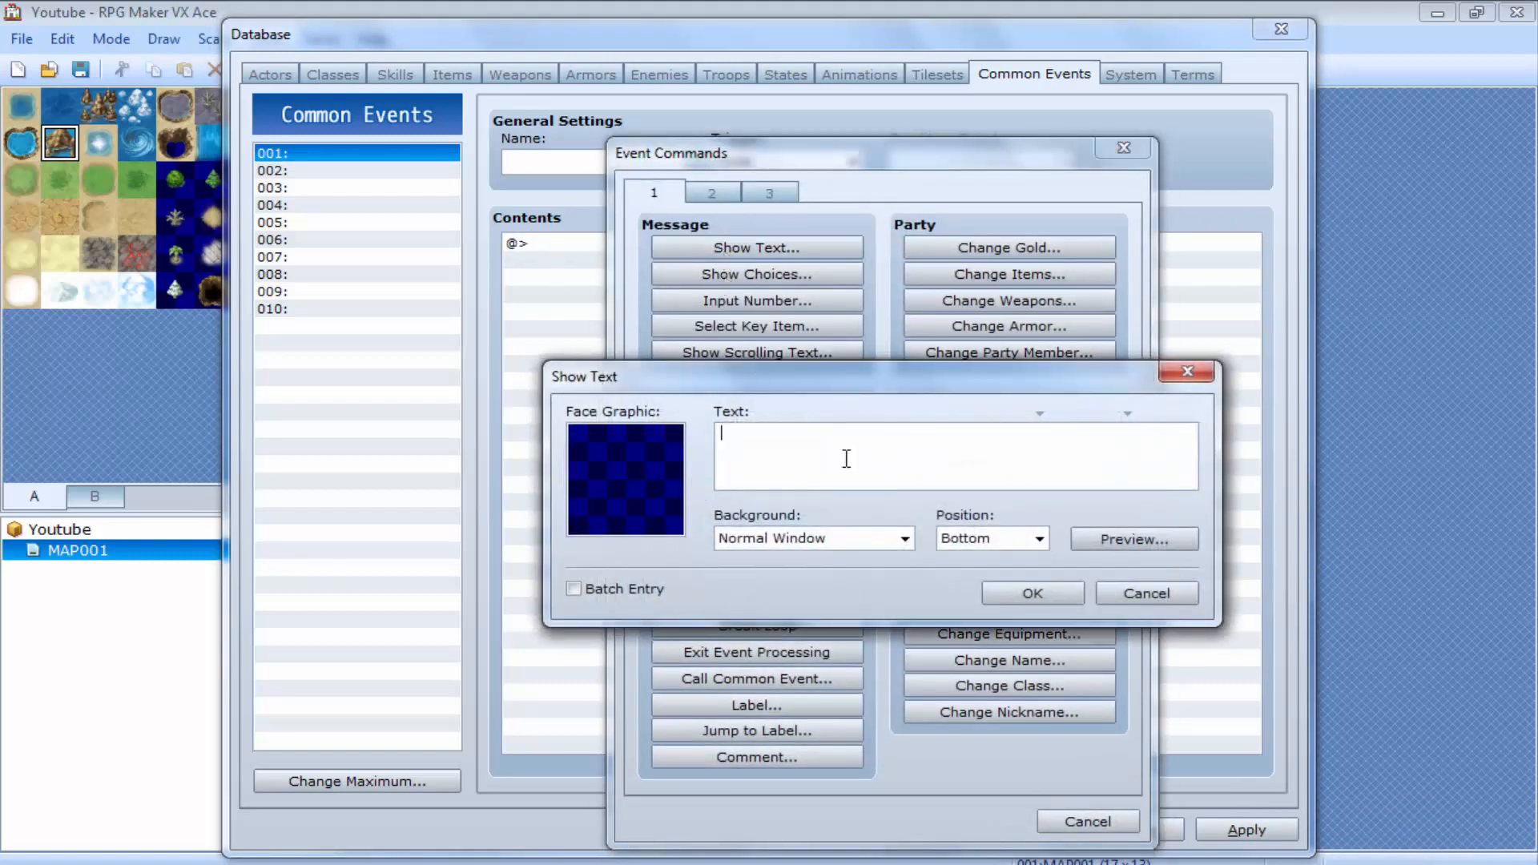
text(You gainw)
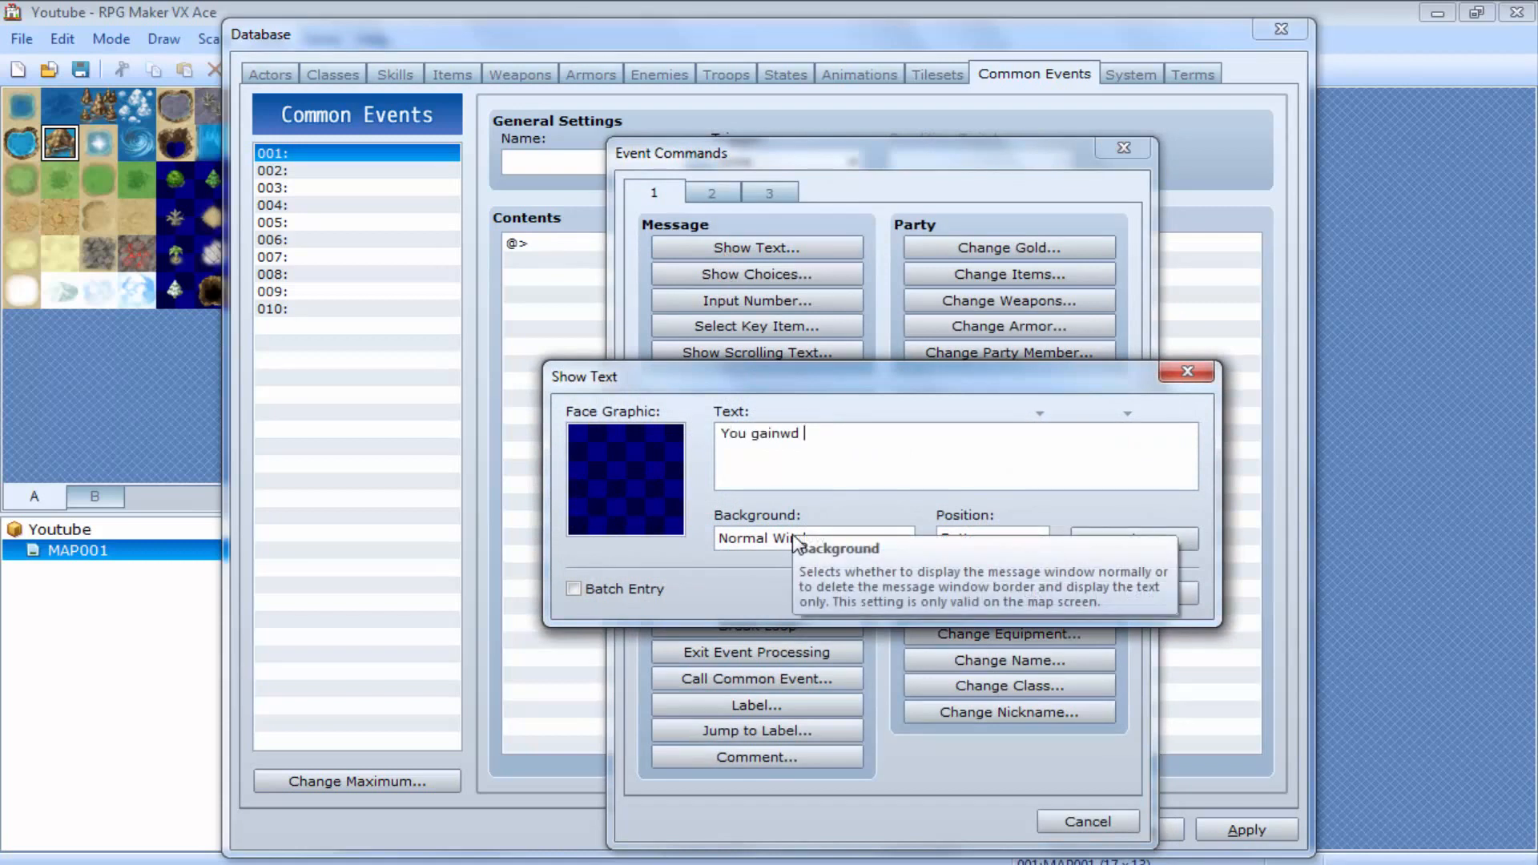
key(BackSpace)
text(ed %20 health)
click(1188, 373)
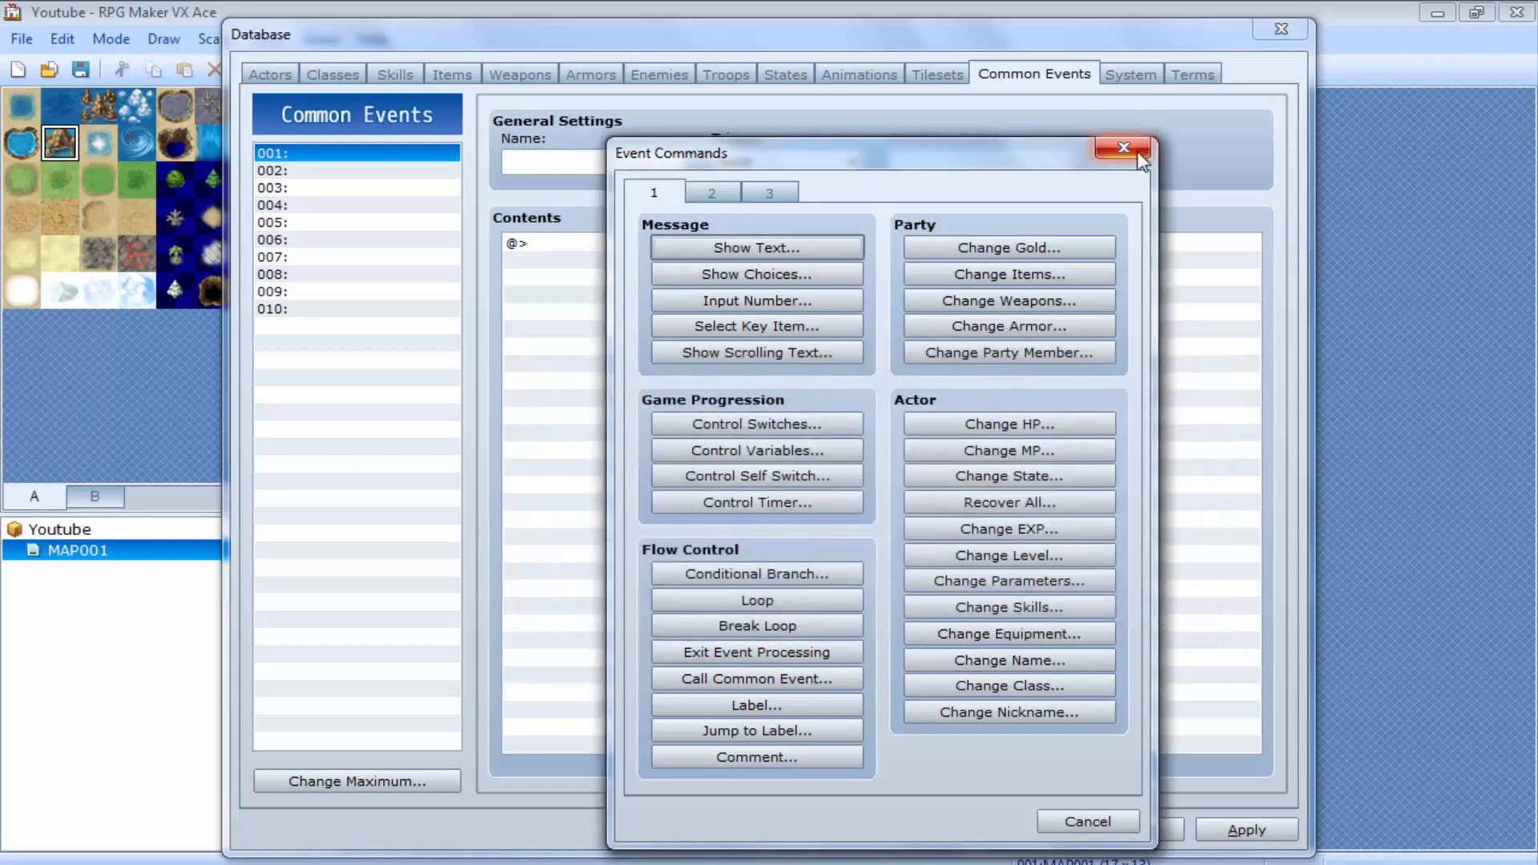
click(1123, 148)
Examine the Common Event effect option for the Health Pack item, discard it, and return to the common events list
click(451, 75)
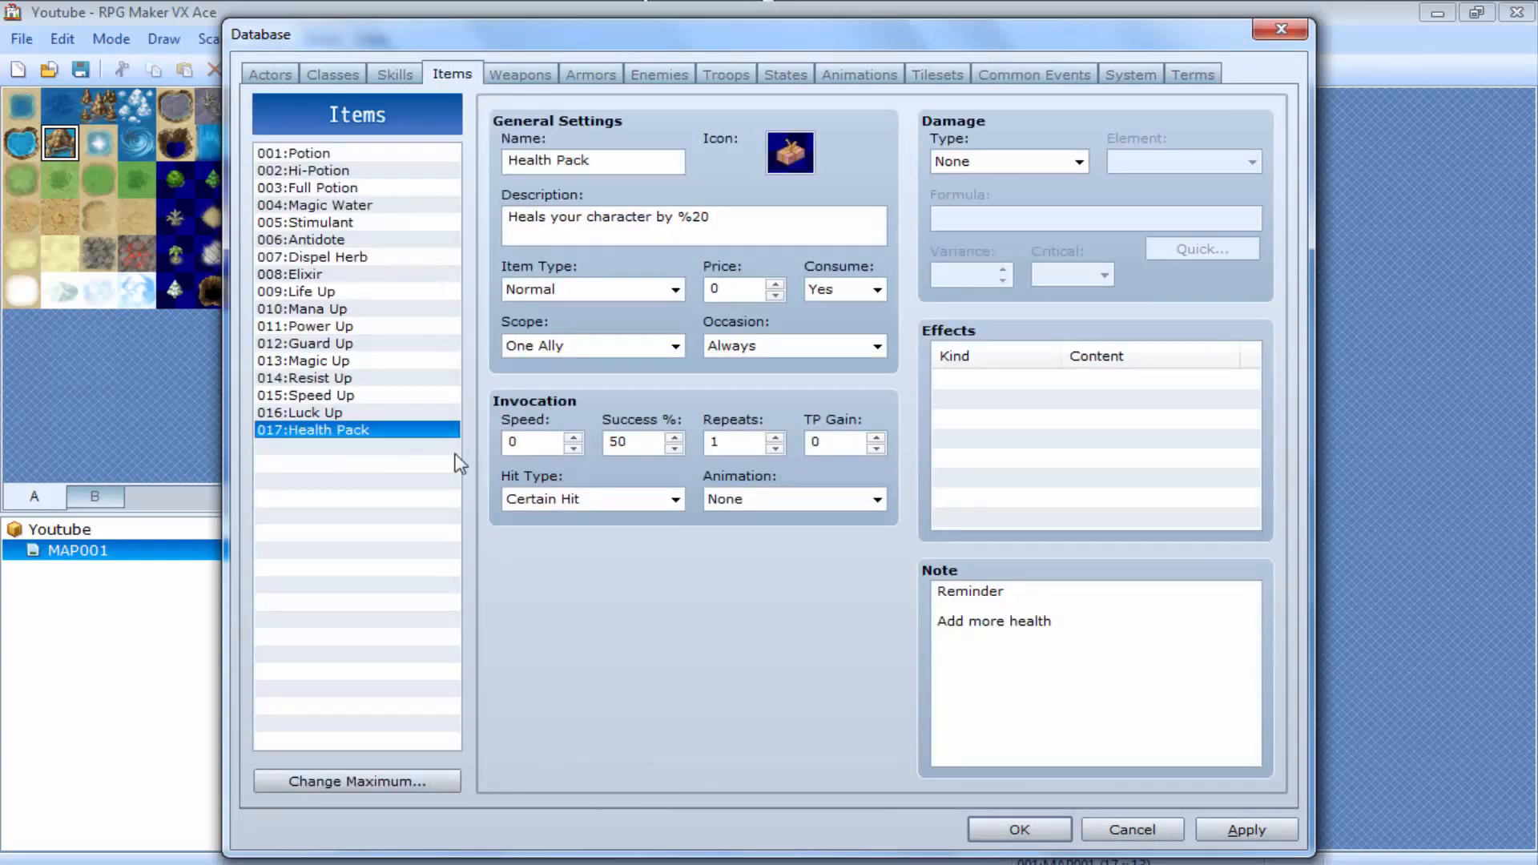
double_click(958, 384)
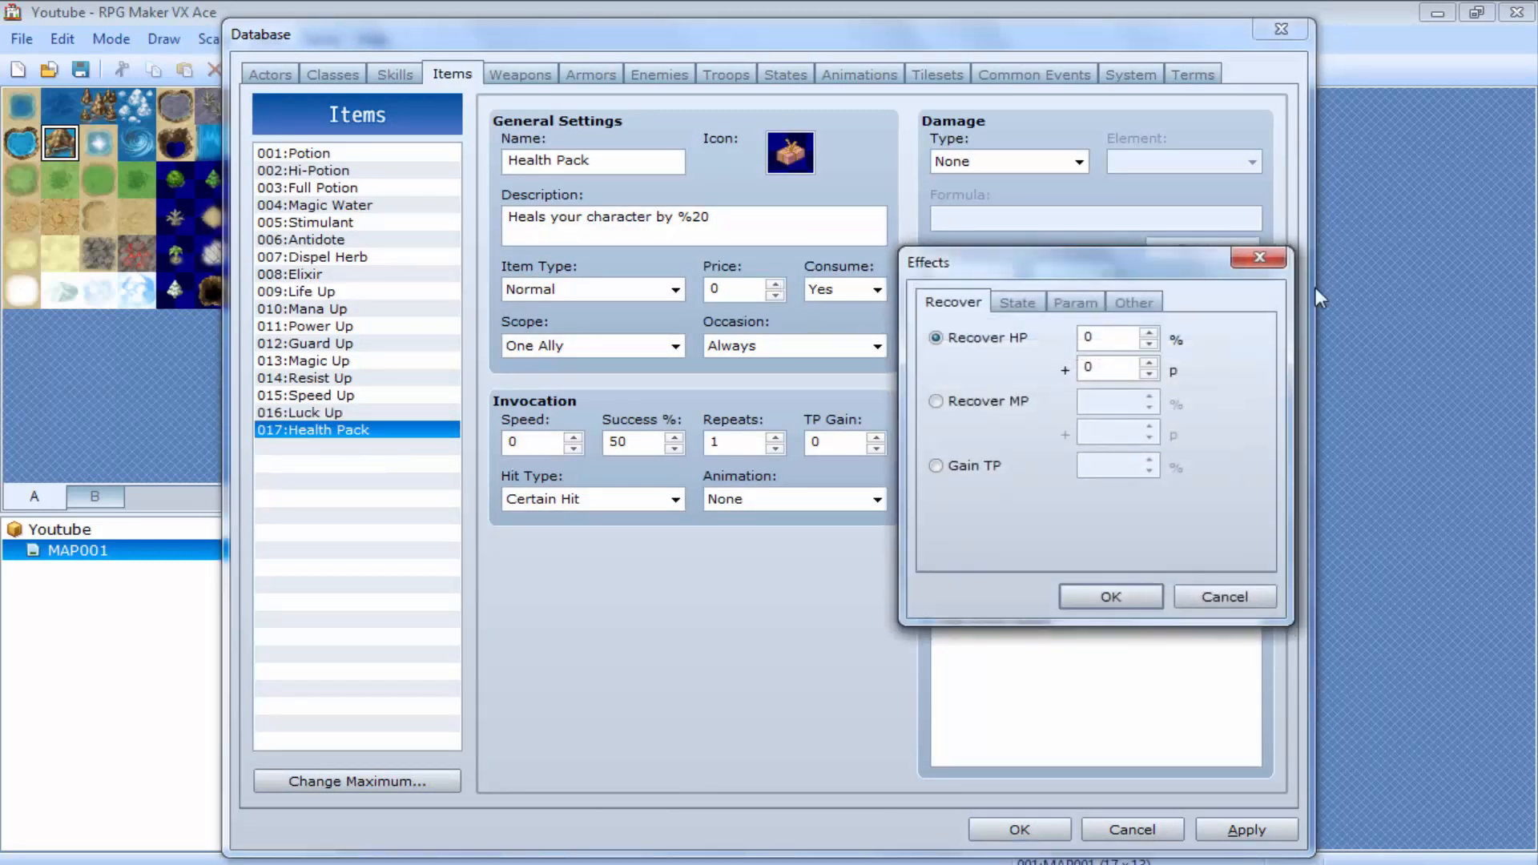
click(1133, 303)
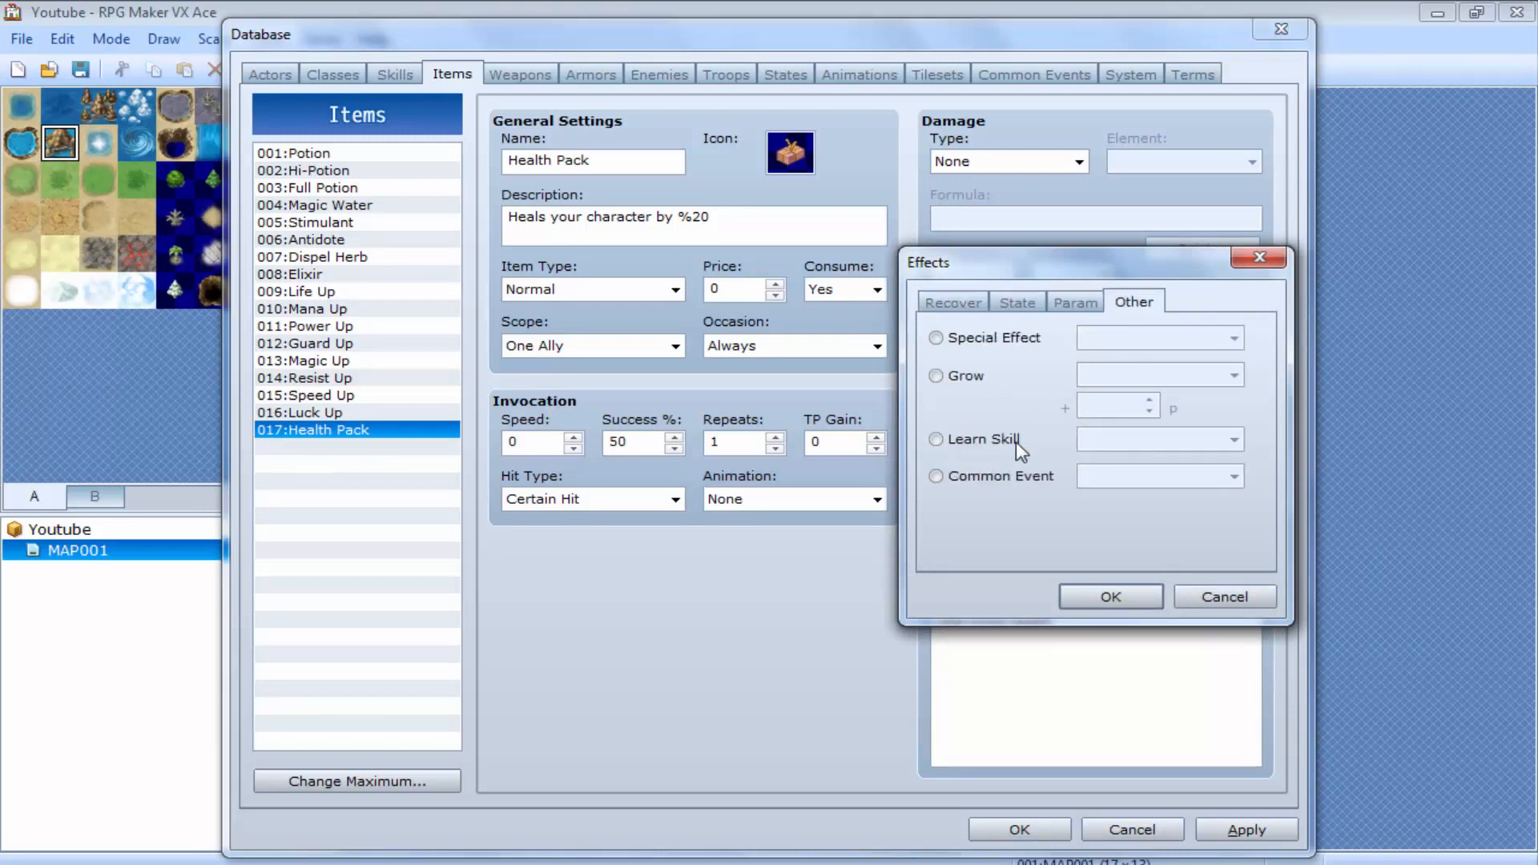
click(1002, 477)
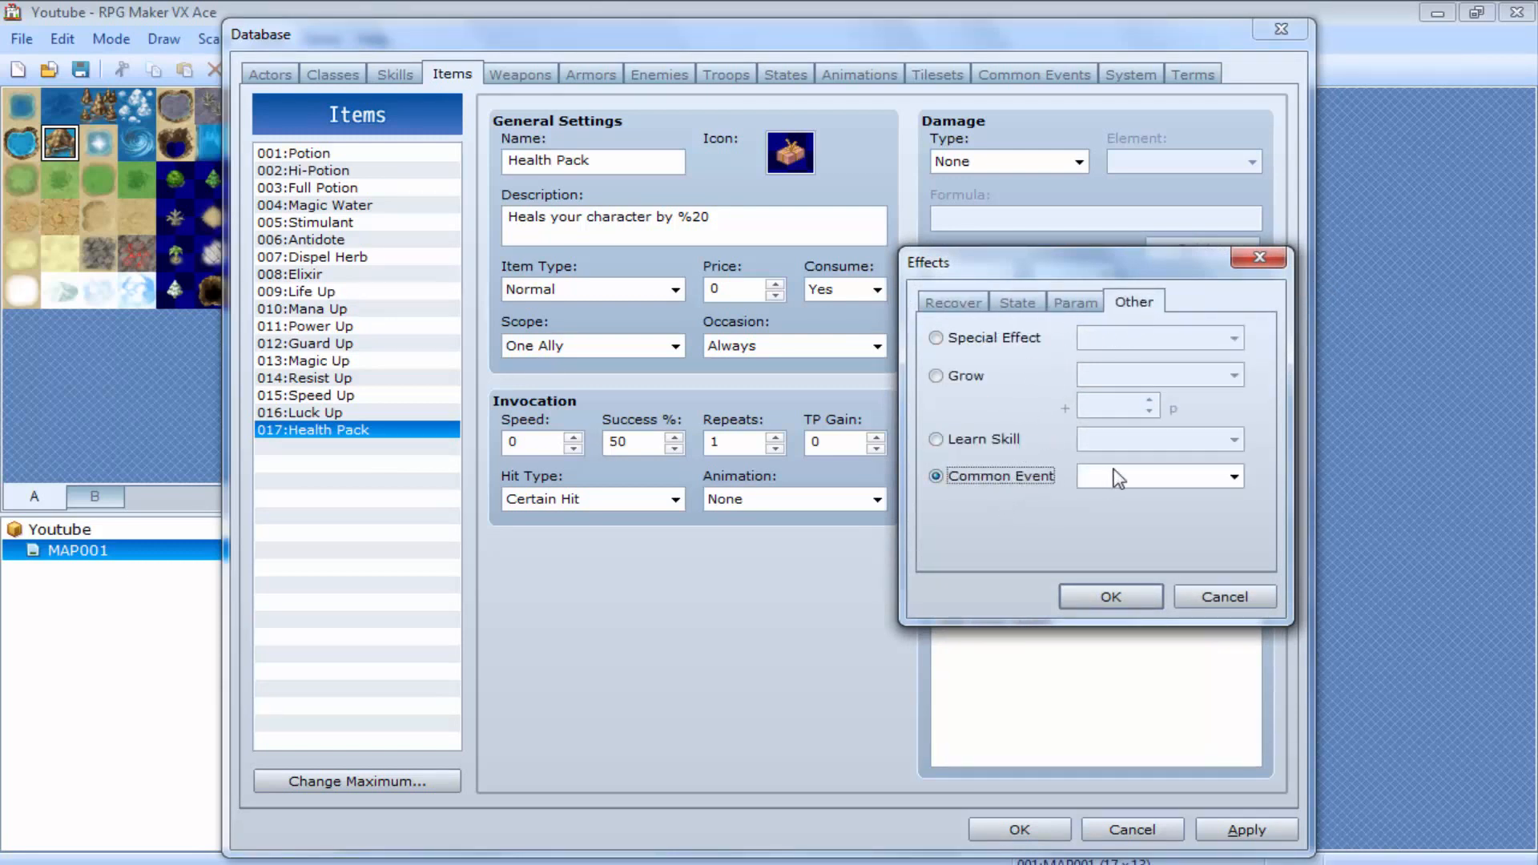
click(1118, 479)
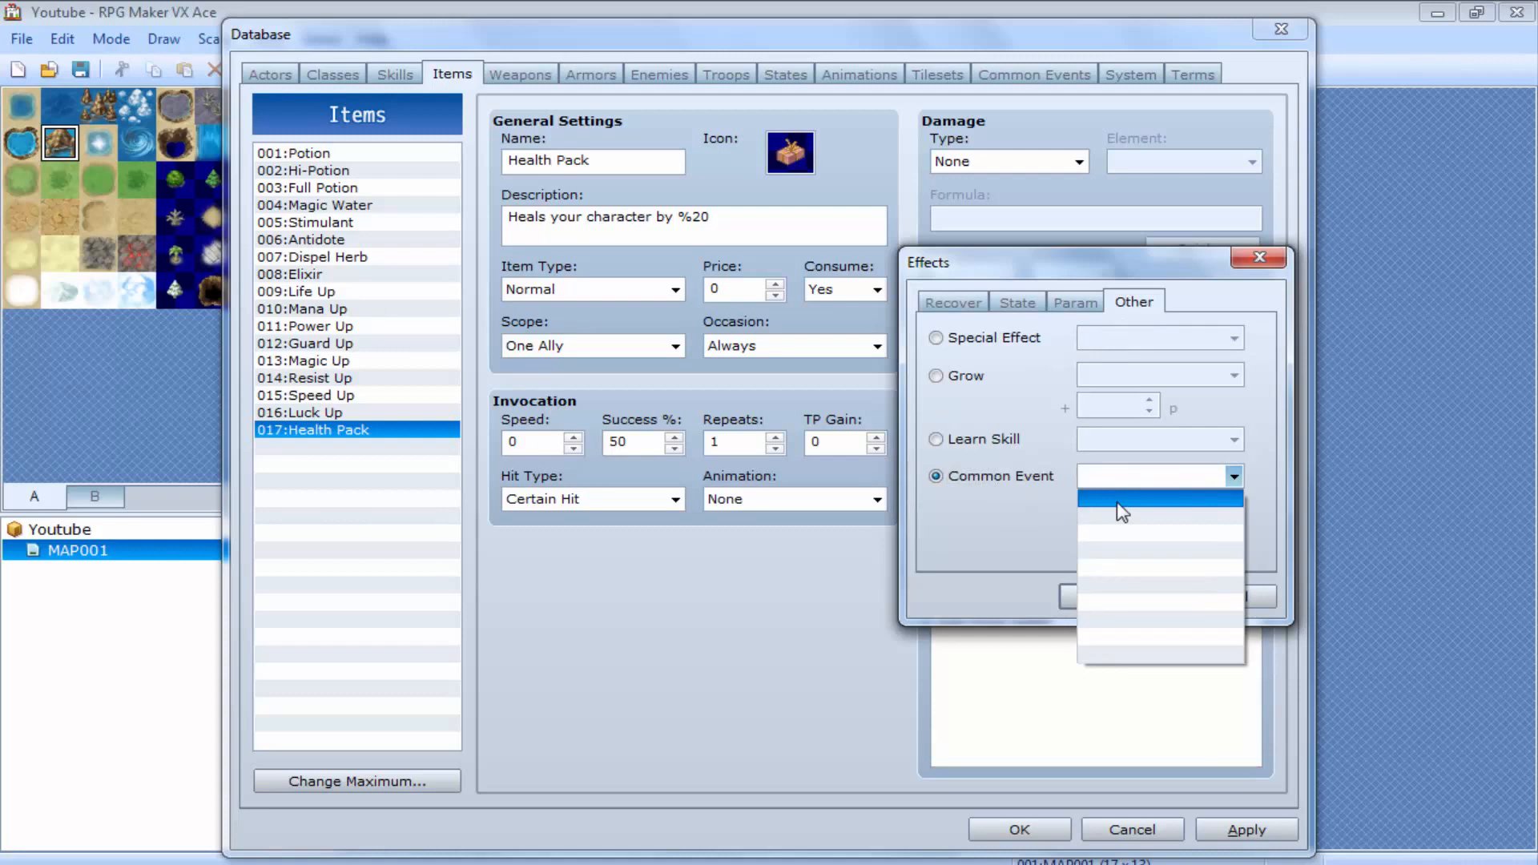
click(1252, 258)
click(1256, 258)
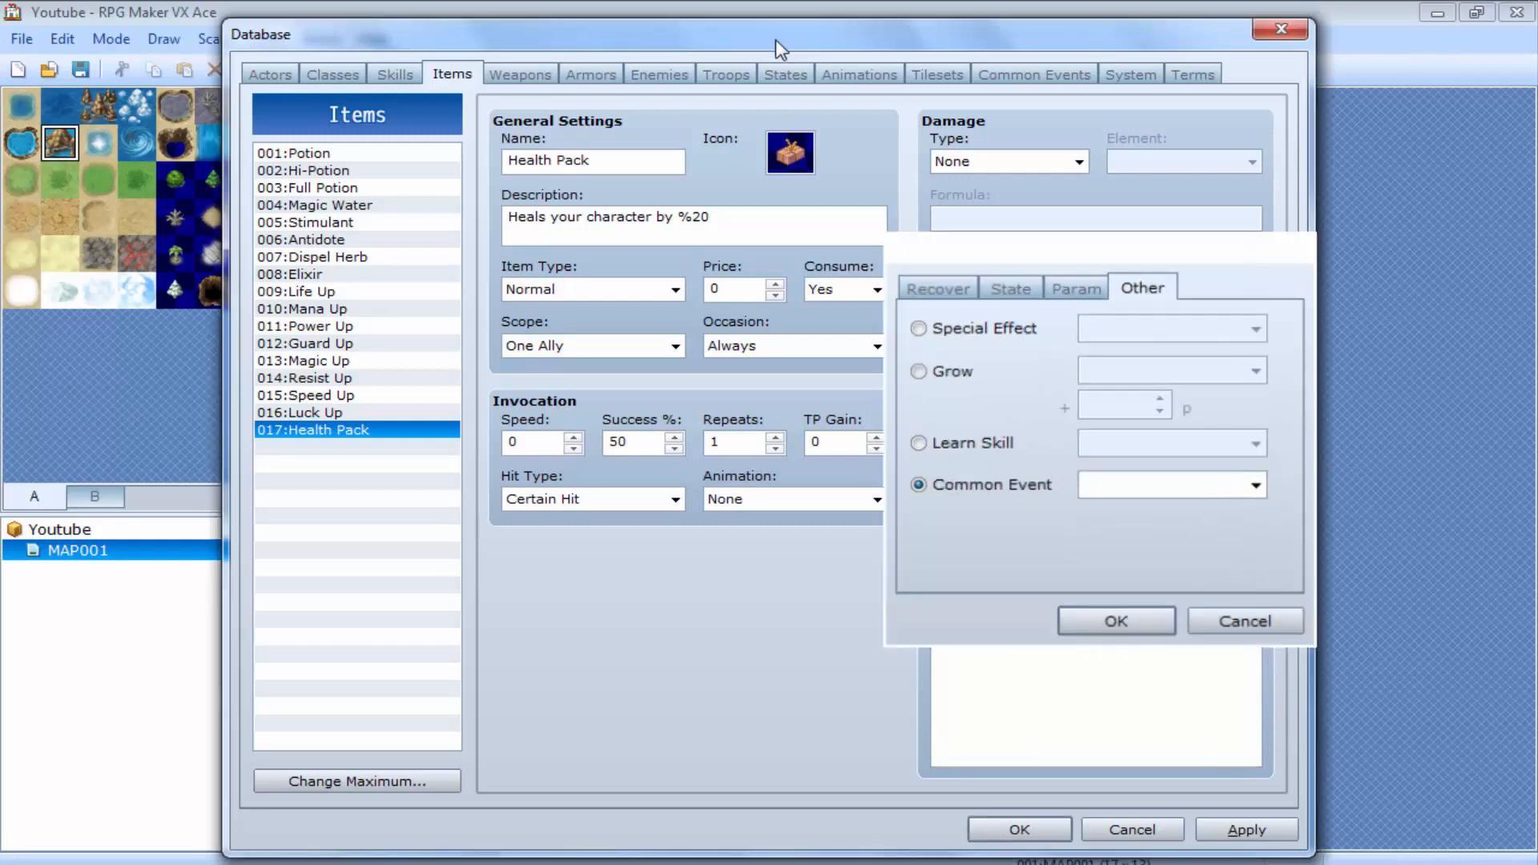
click(837, 74)
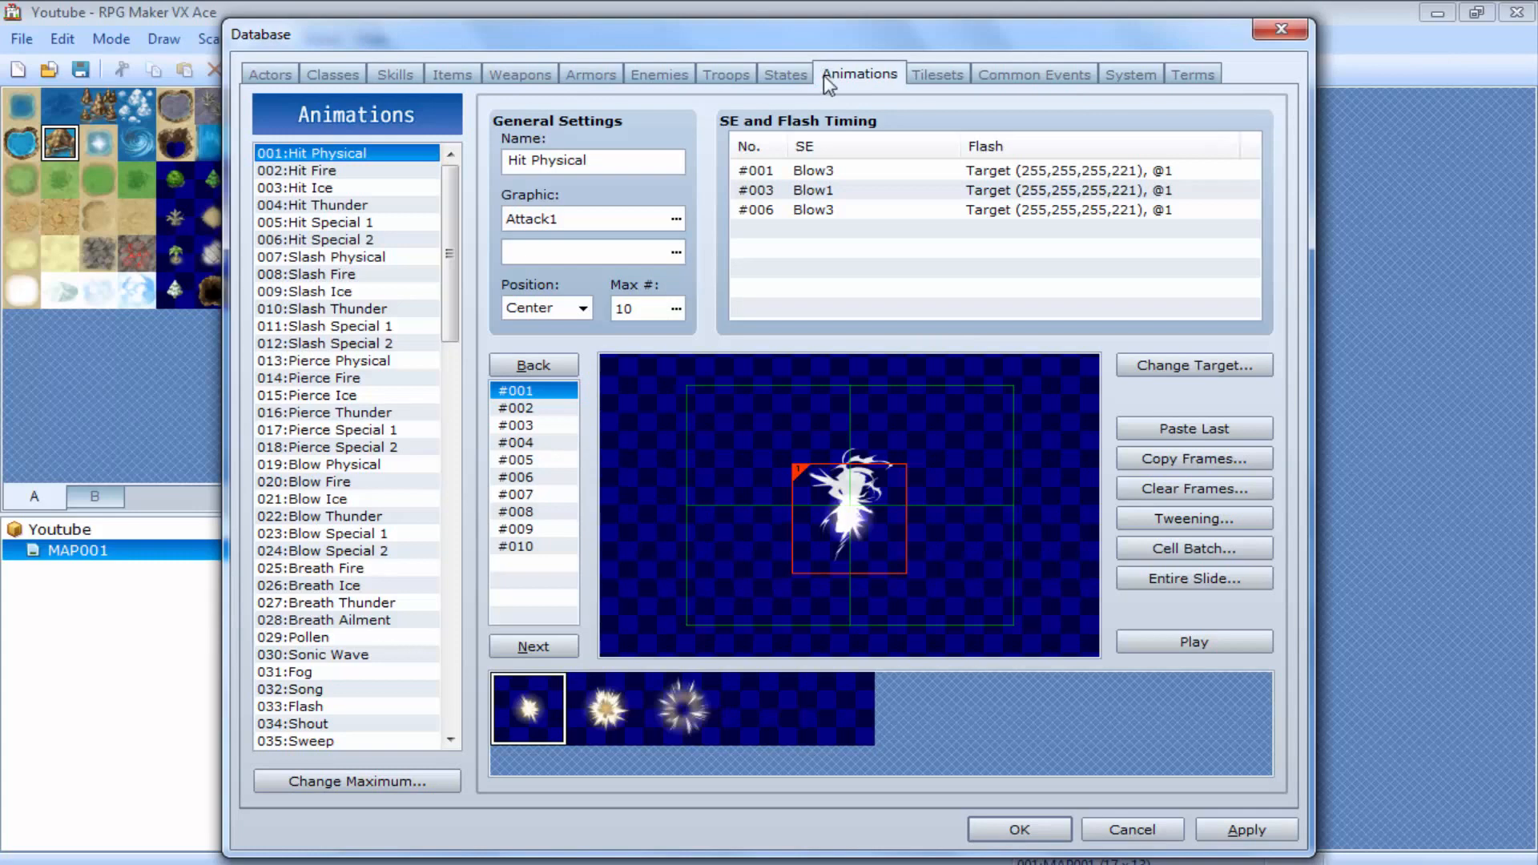
click(984, 72)
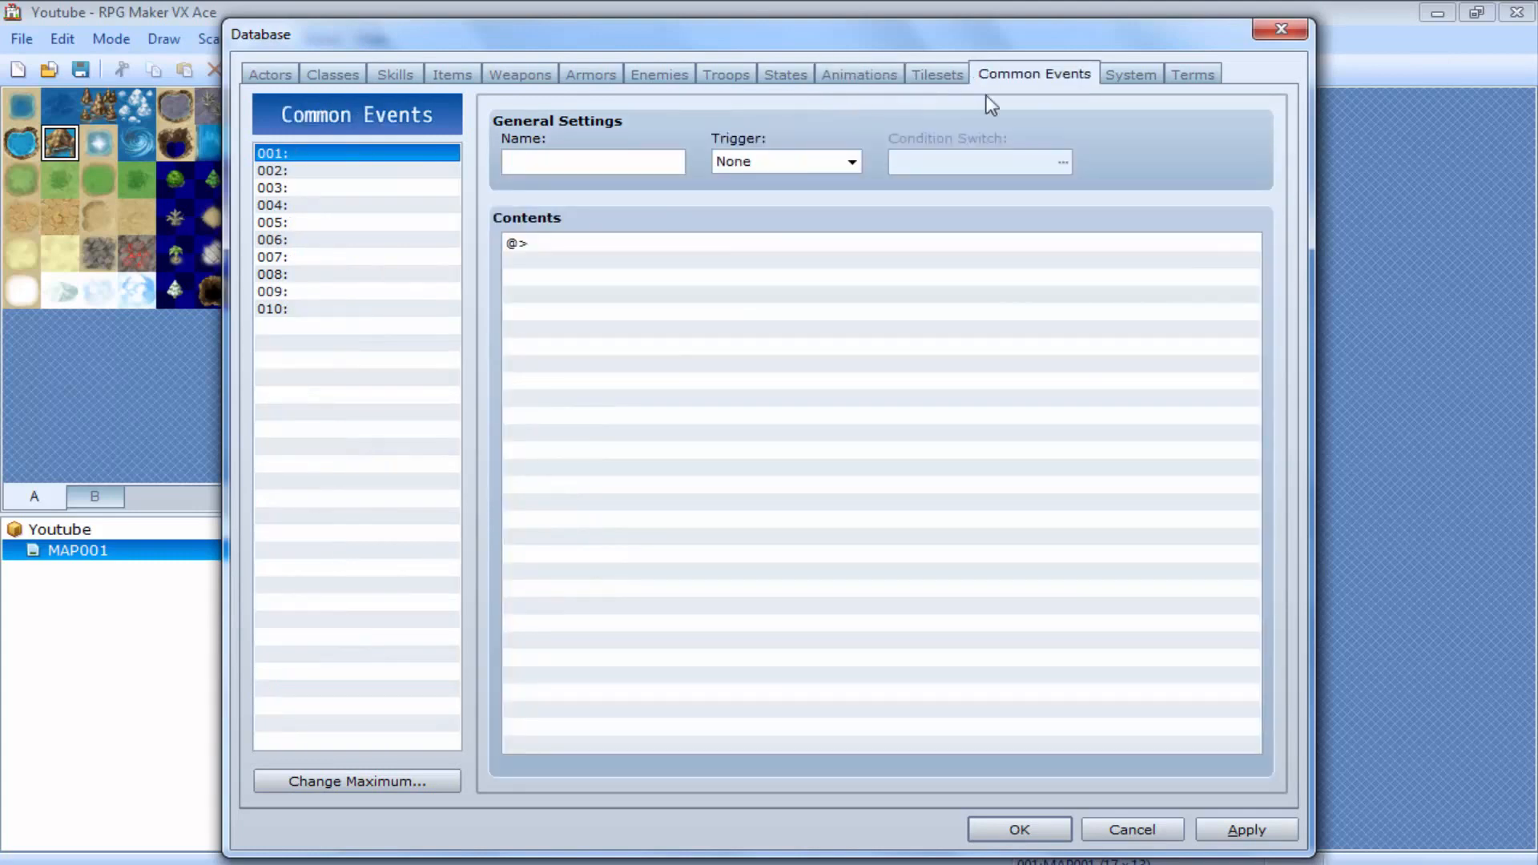
Set the title screen music to Theme2 with its volume lowered to about 35%, playing and stopping the track as a preview
click(1137, 74)
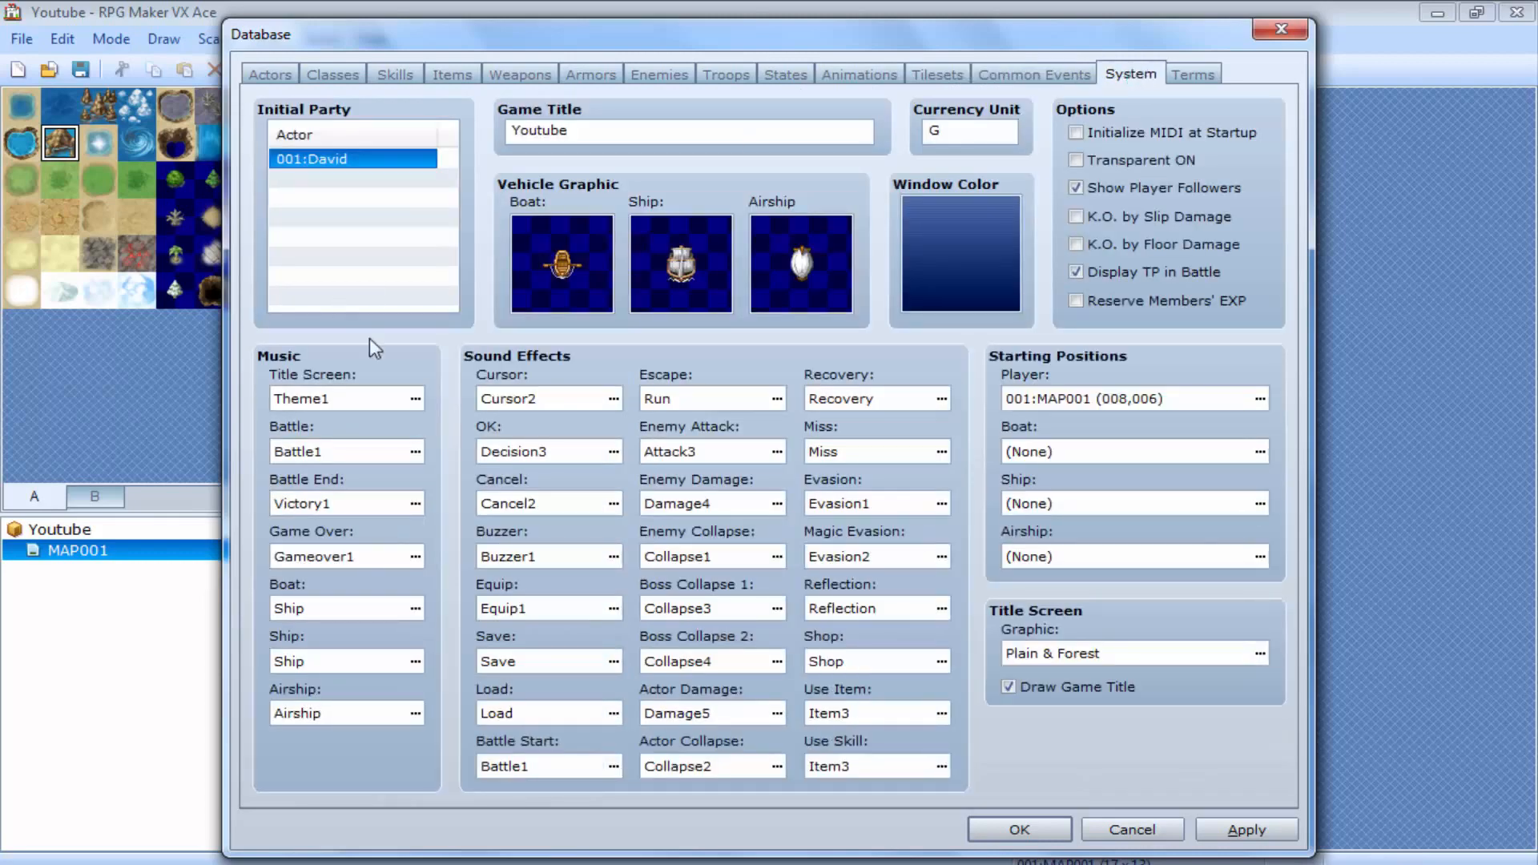
click(415, 398)
click(655, 381)
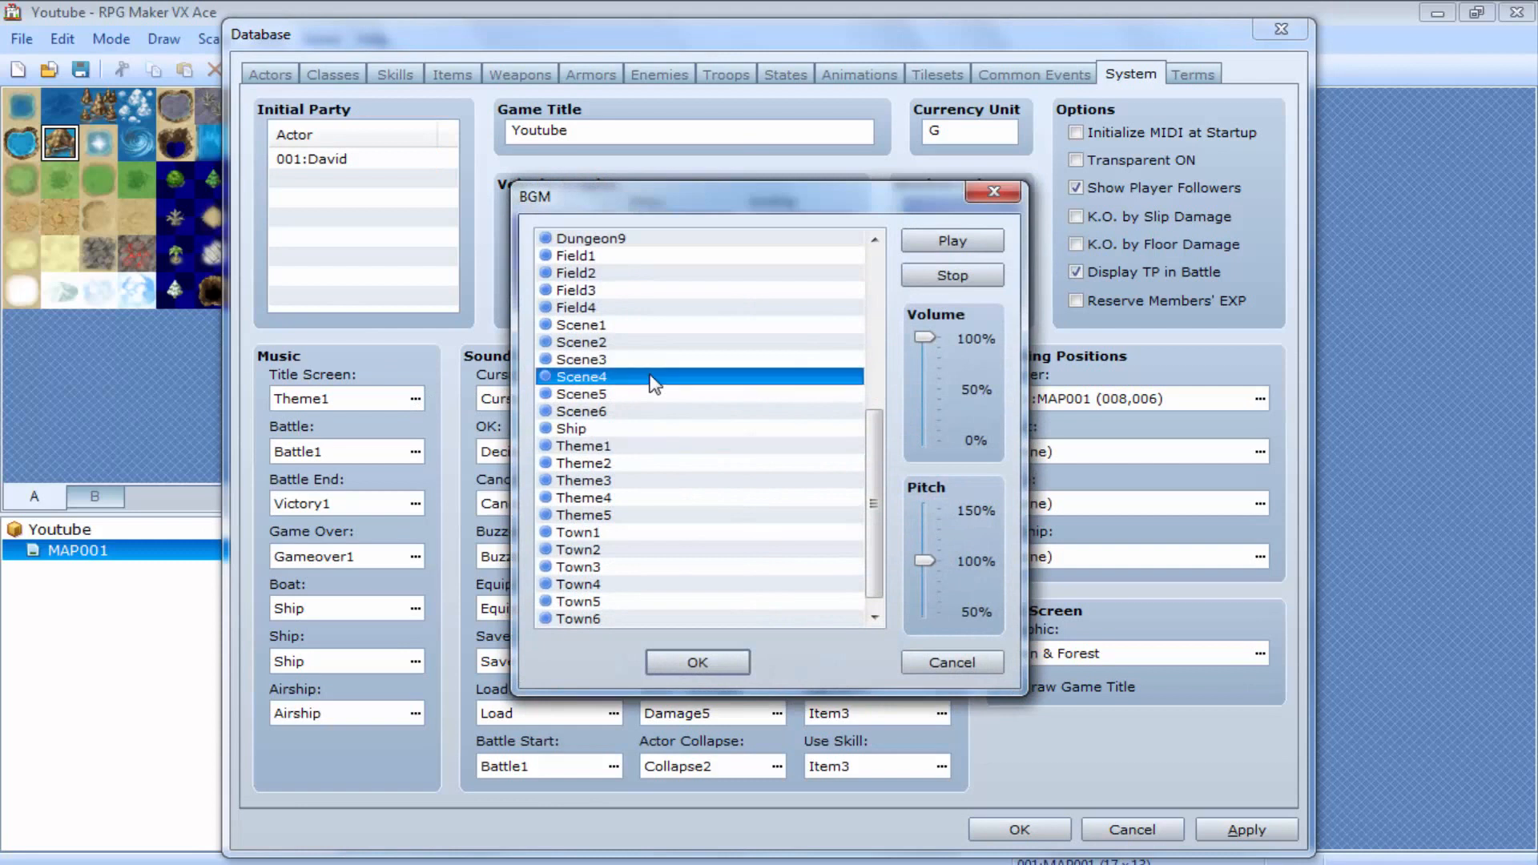
click(654, 464)
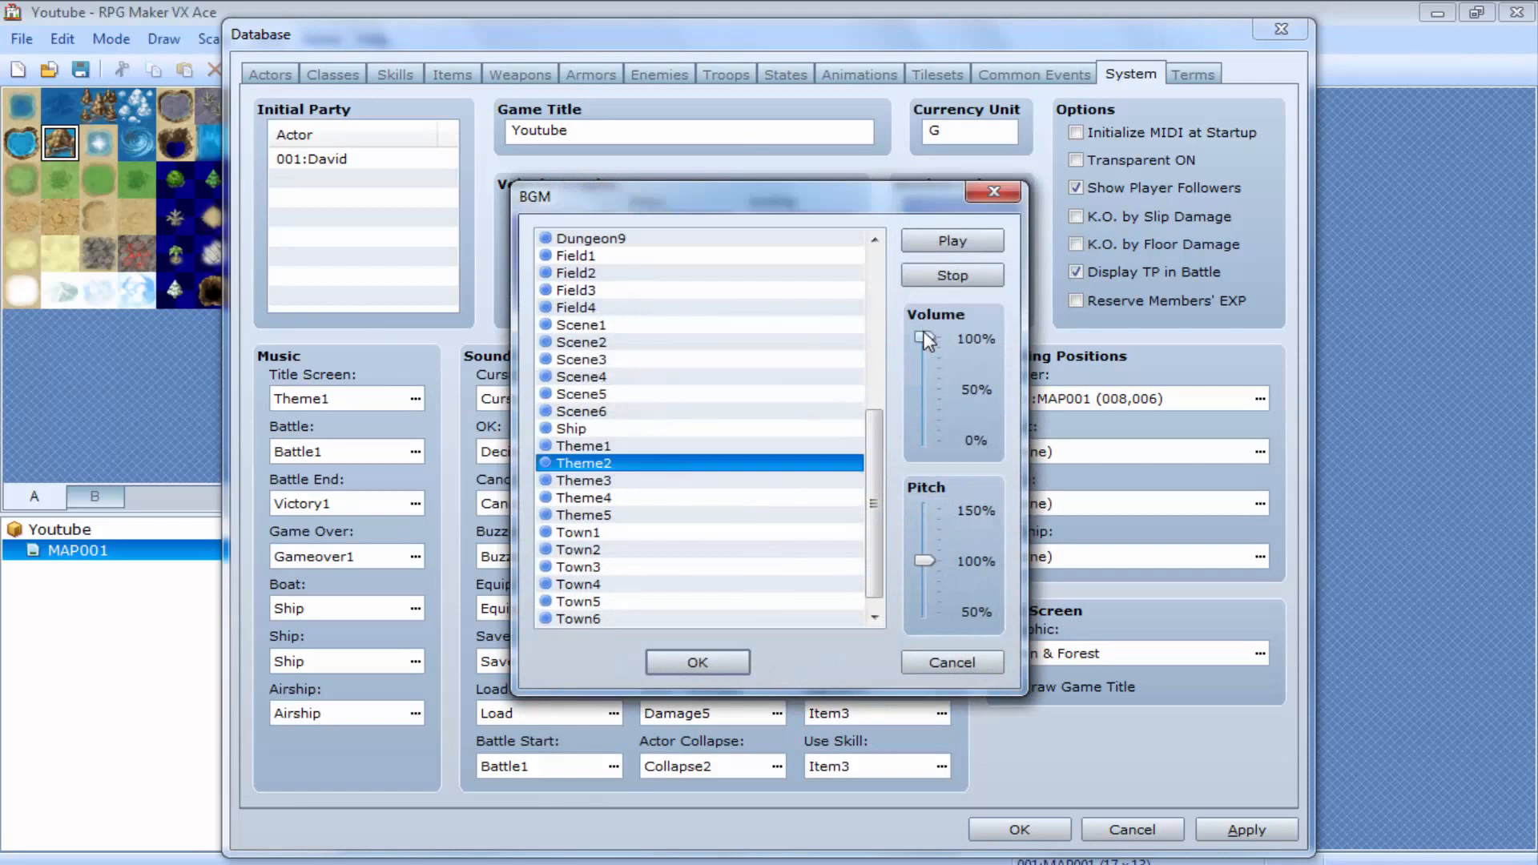
drag(925, 338, 925, 401)
click(950, 240)
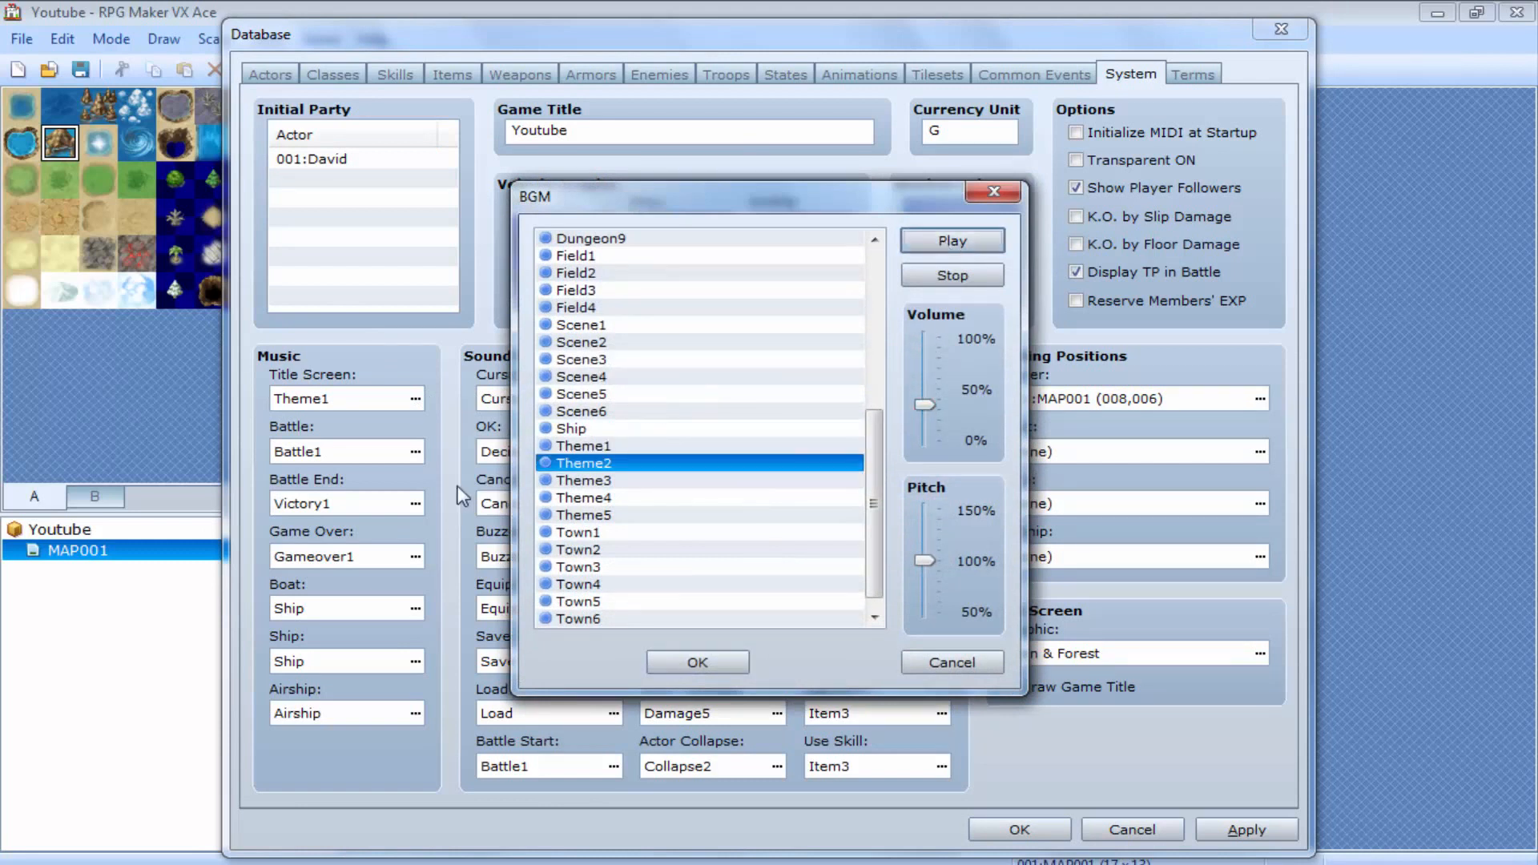
click(679, 666)
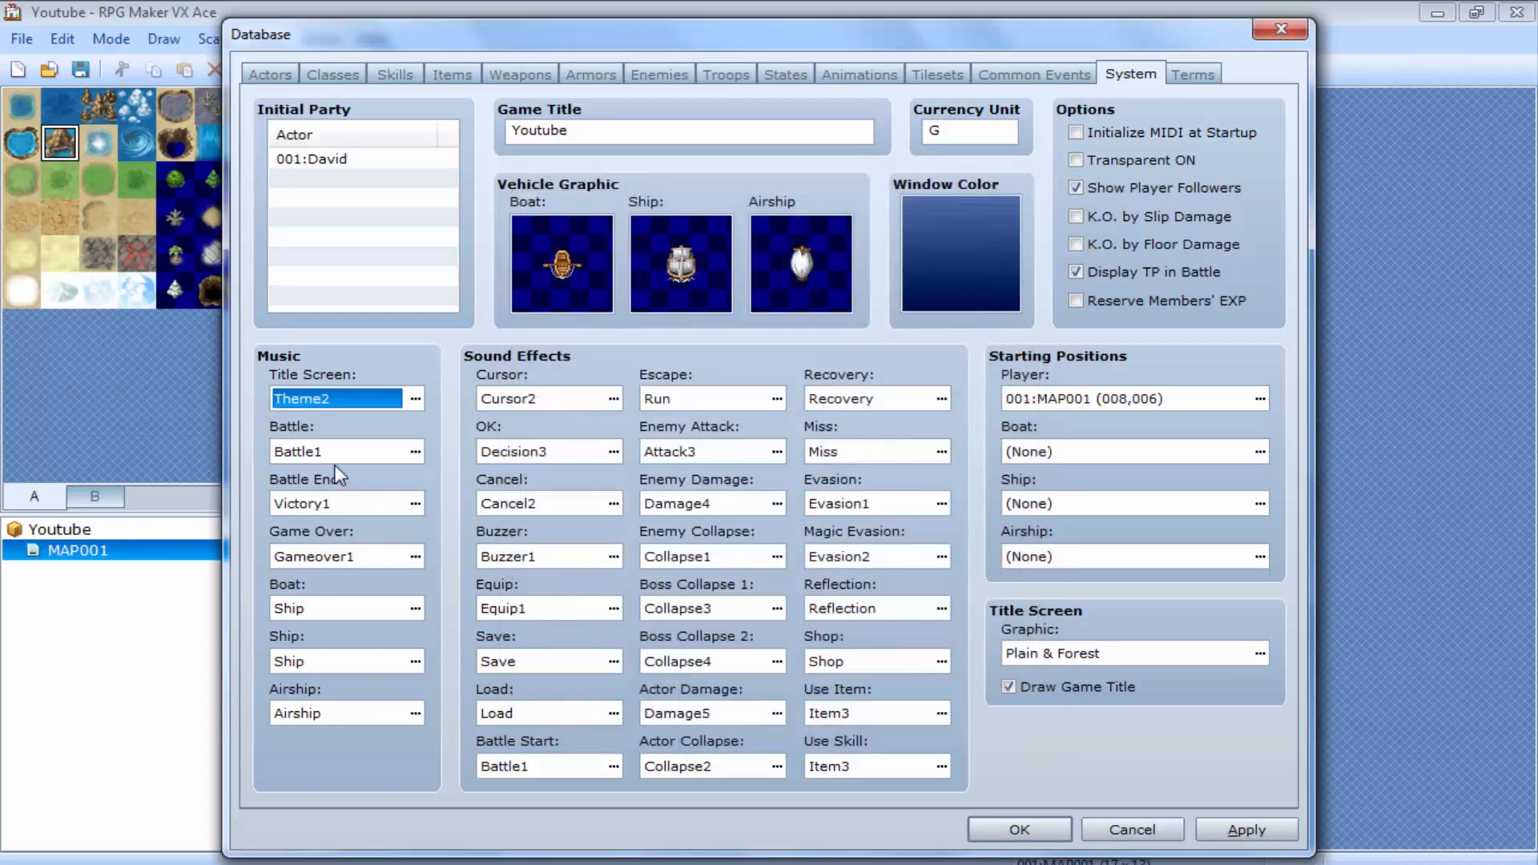
click(415, 398)
click(957, 242)
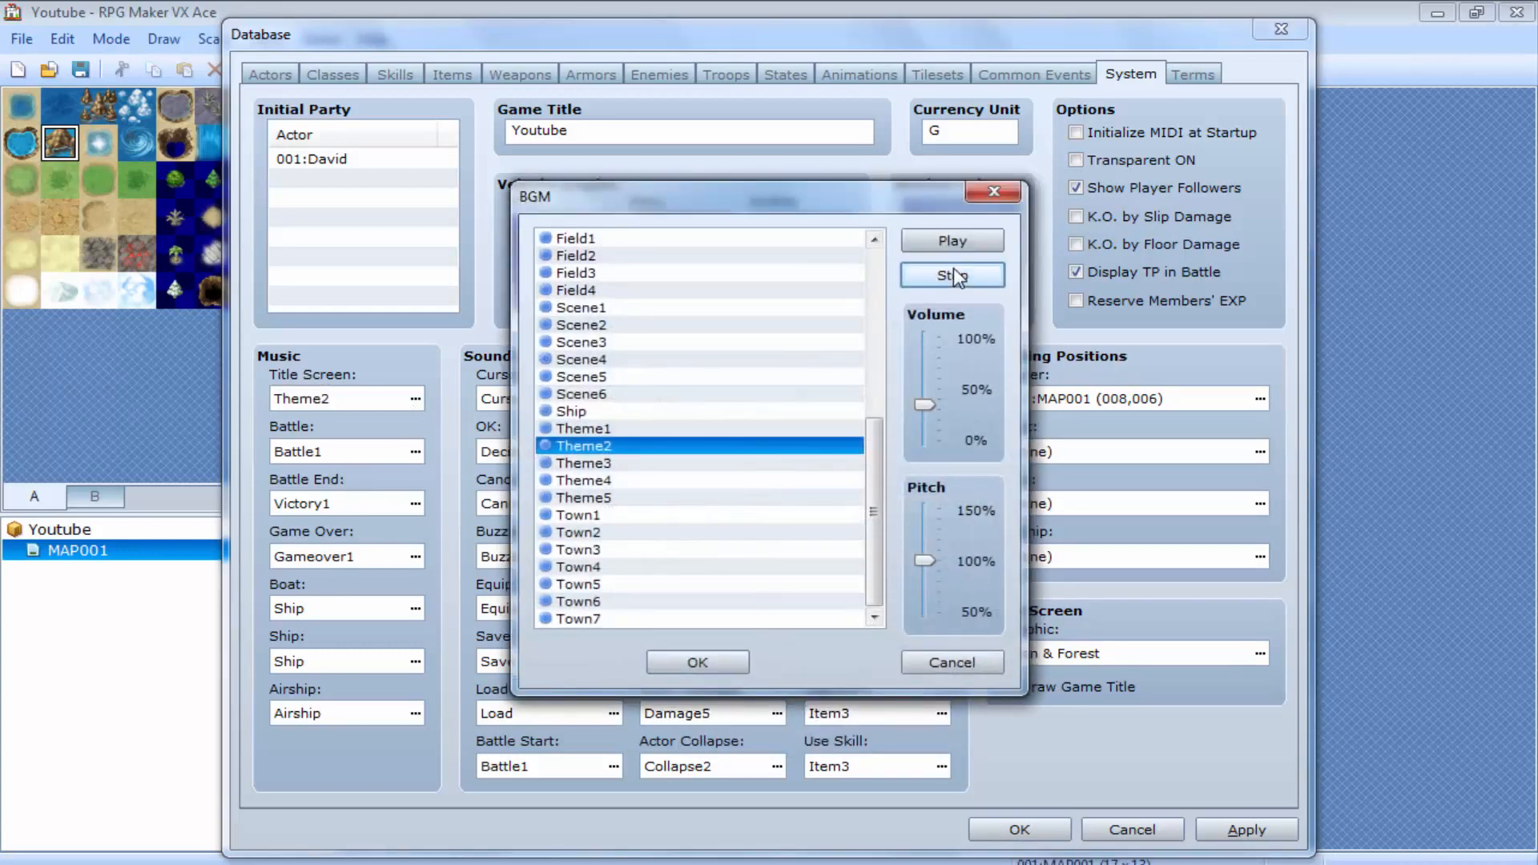
click(993, 192)
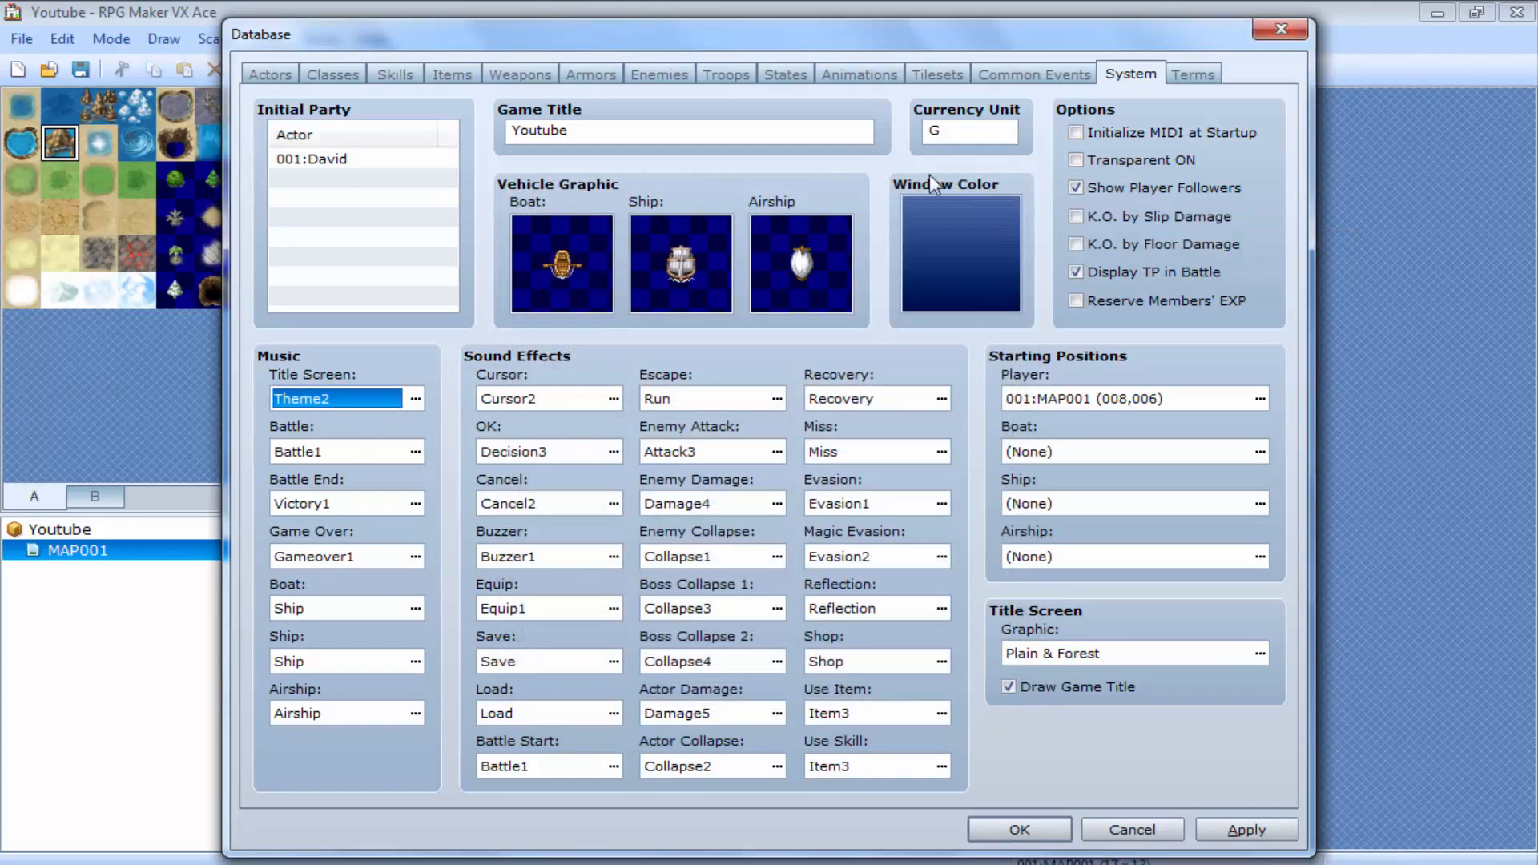
Examine the window color tones and browse alternative character graphics such as Monster2 for the boat, without changing either setting
double_click(992, 287)
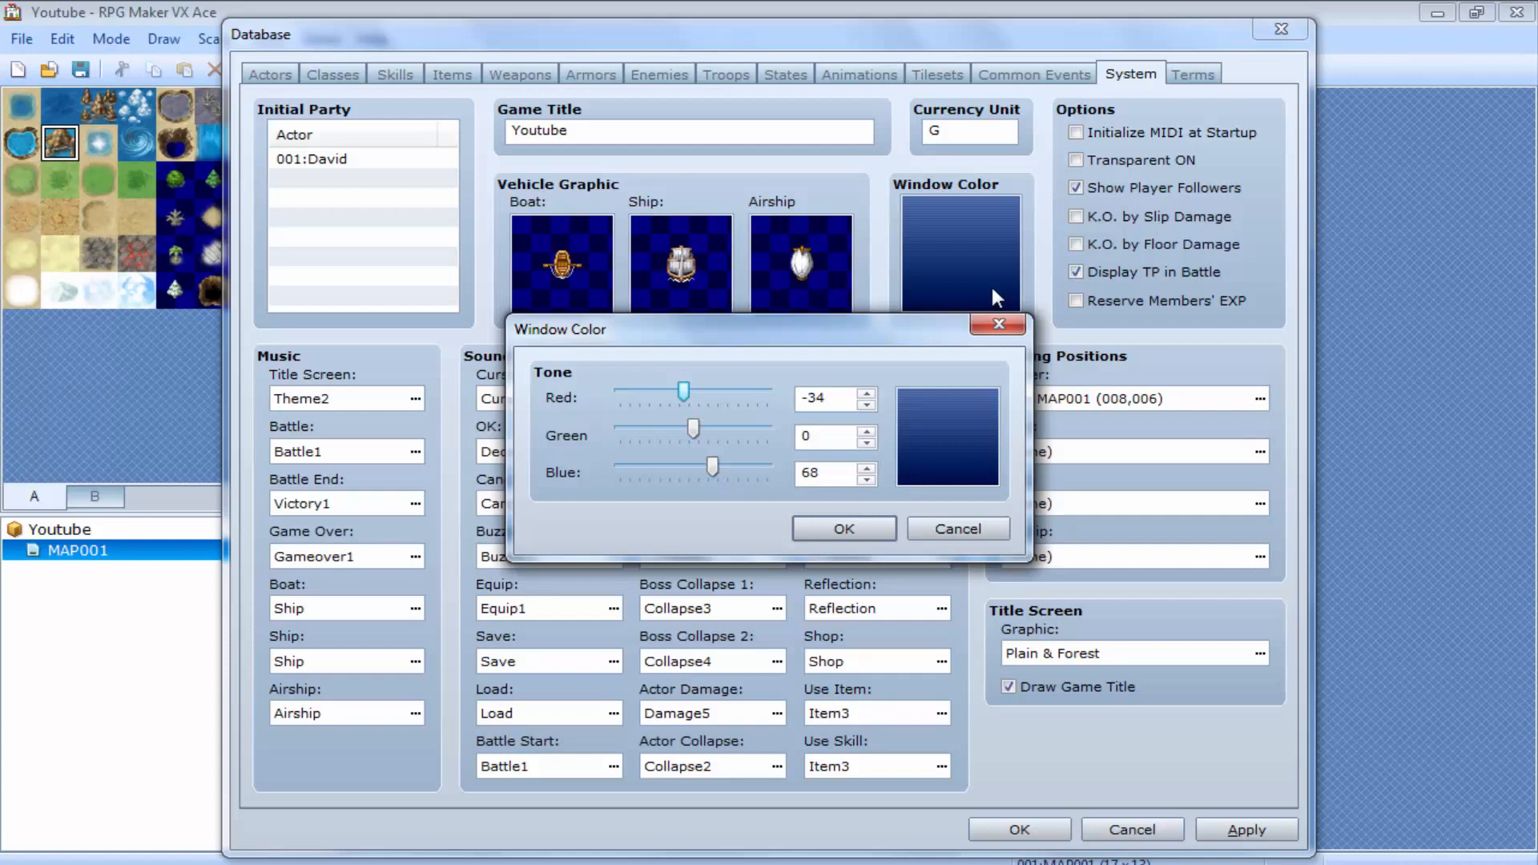
key(Return)
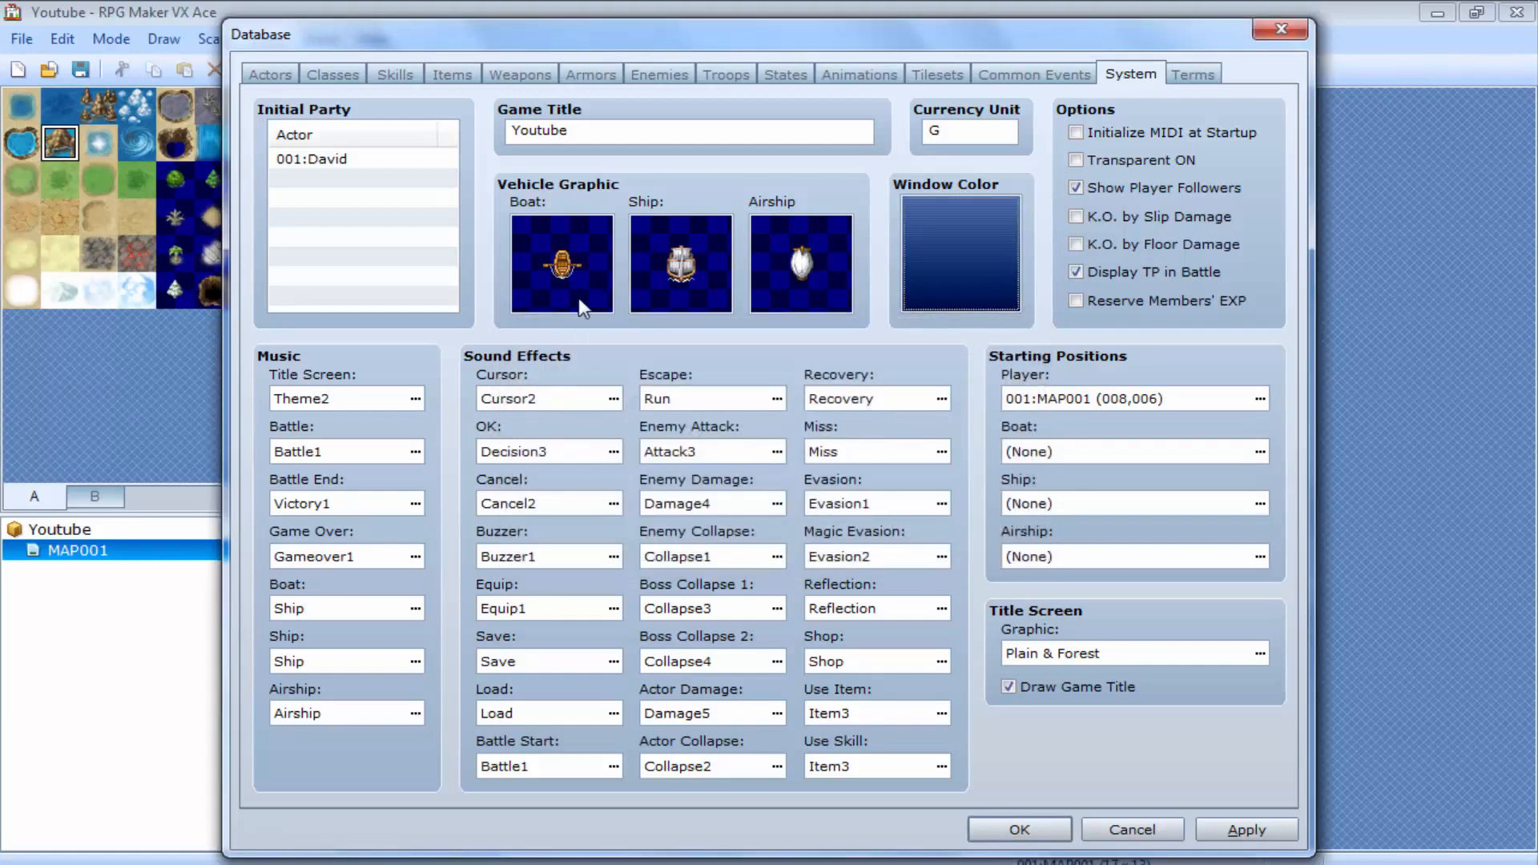
double_click(579, 301)
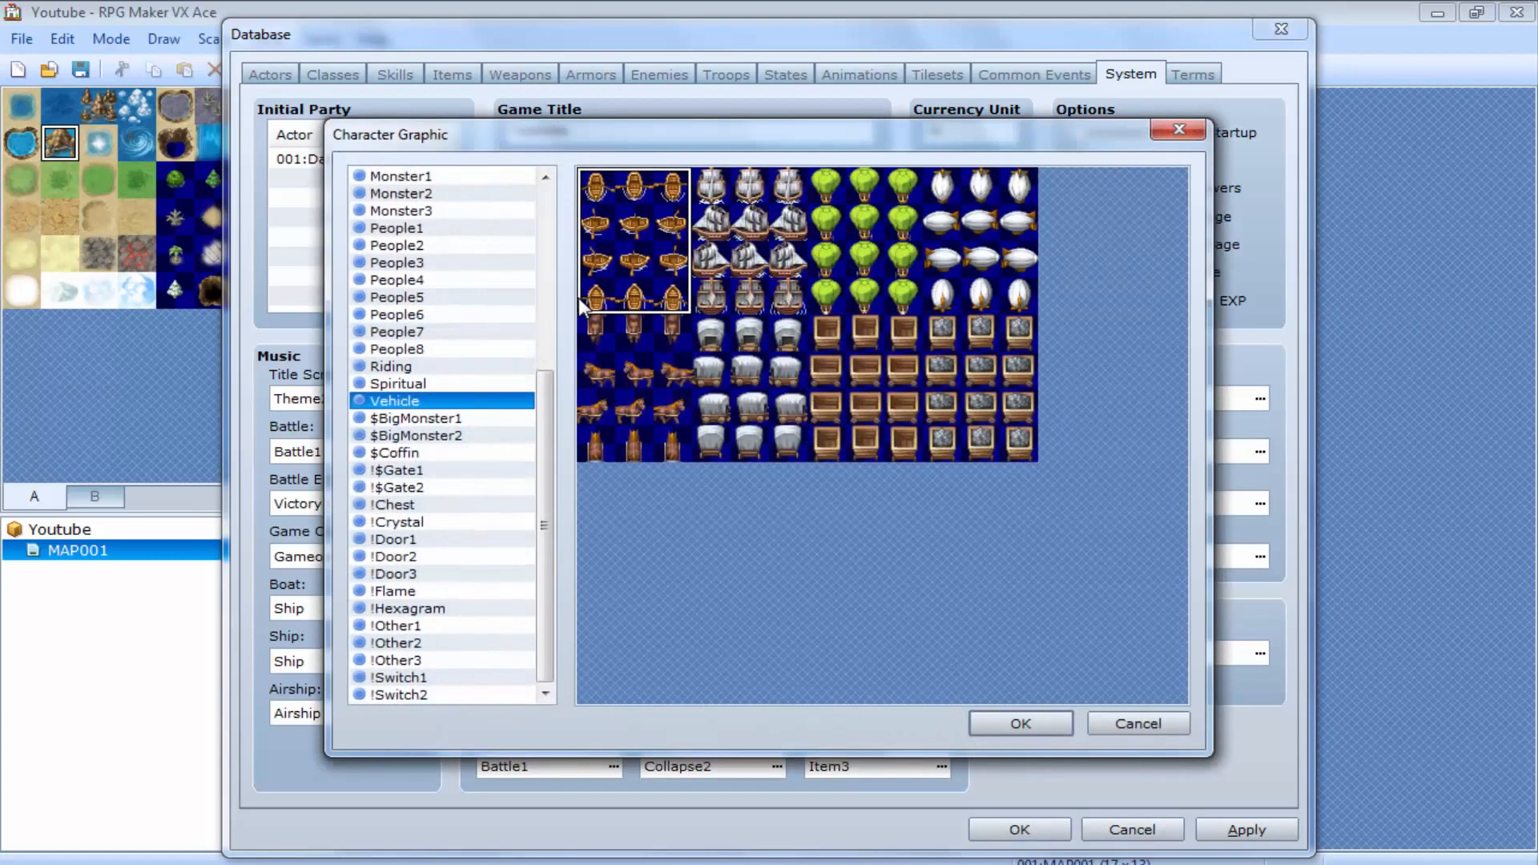
click(401, 333)
click(457, 194)
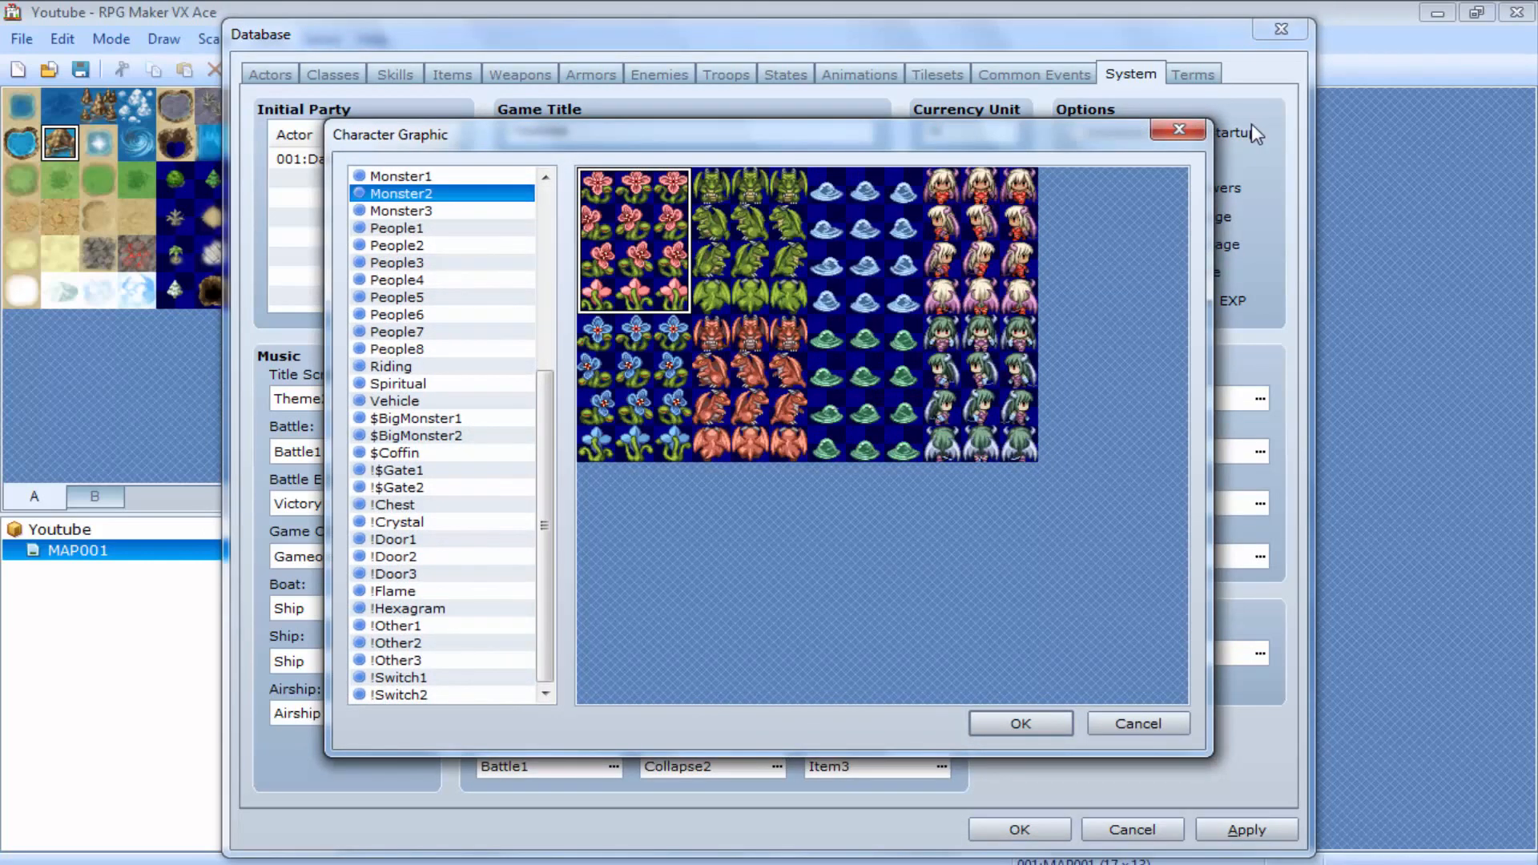
click(1172, 131)
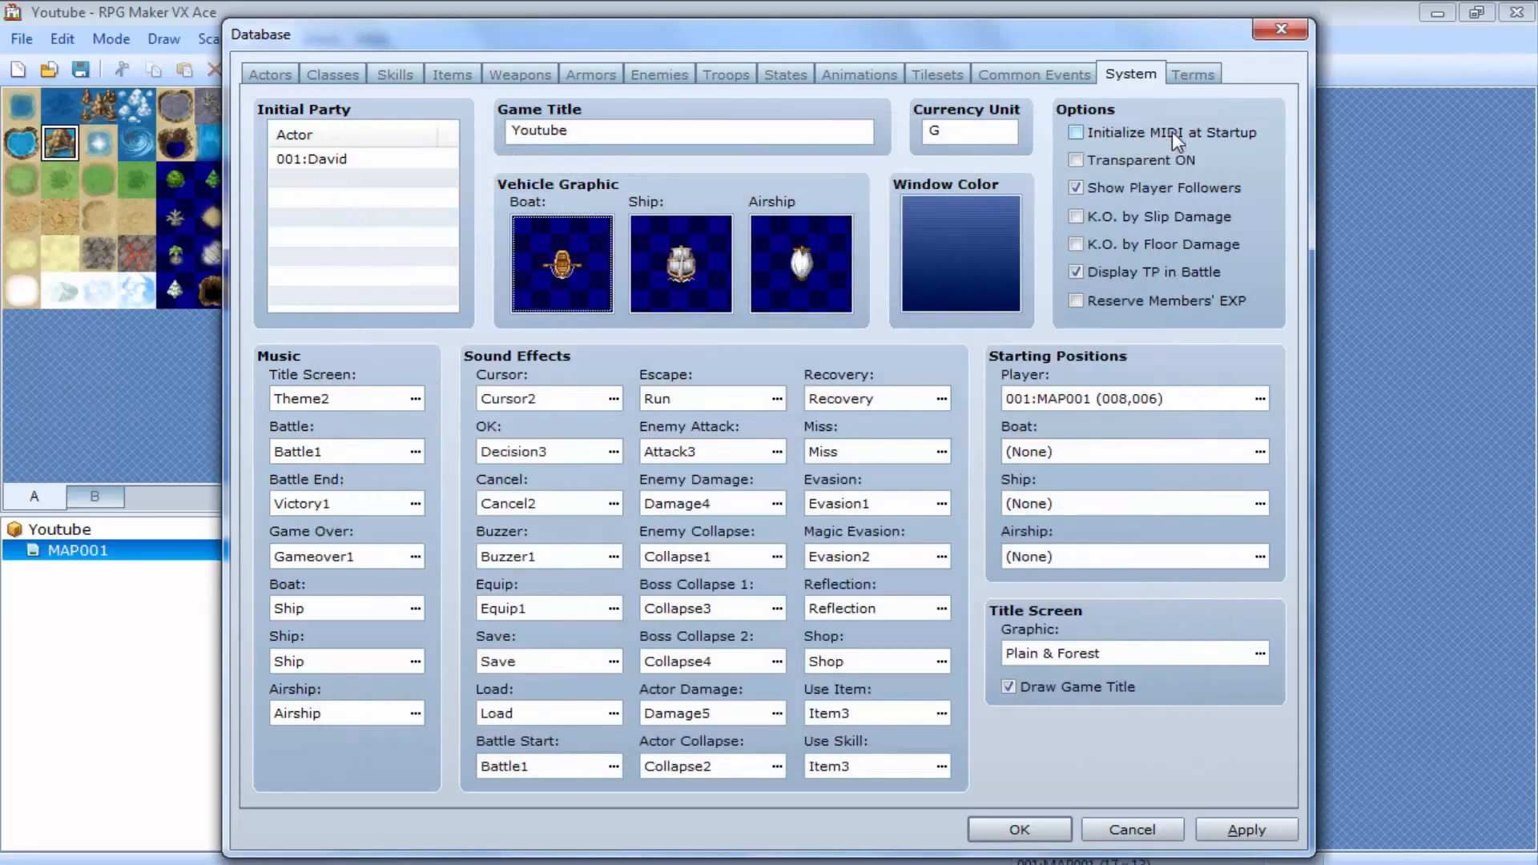
Set the game's currency unit to £, look over the system options, and close the database
double_click(968, 135)
key(BackSpace)
text(£)
double_click(722, 142)
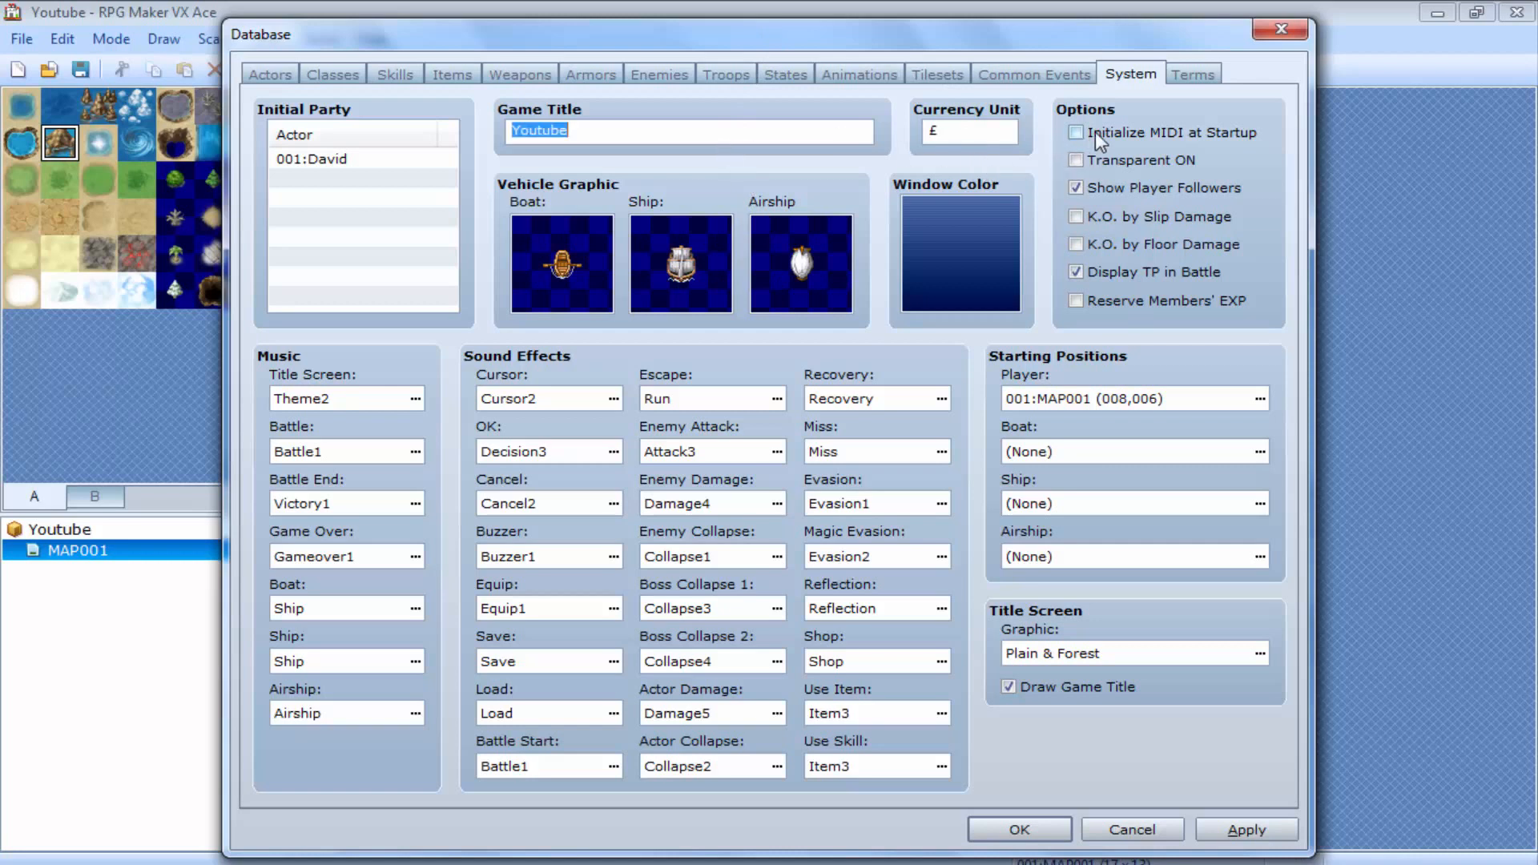
mouse_move(1097, 137)
mouse_move(1098, 201)
click(1266, 36)
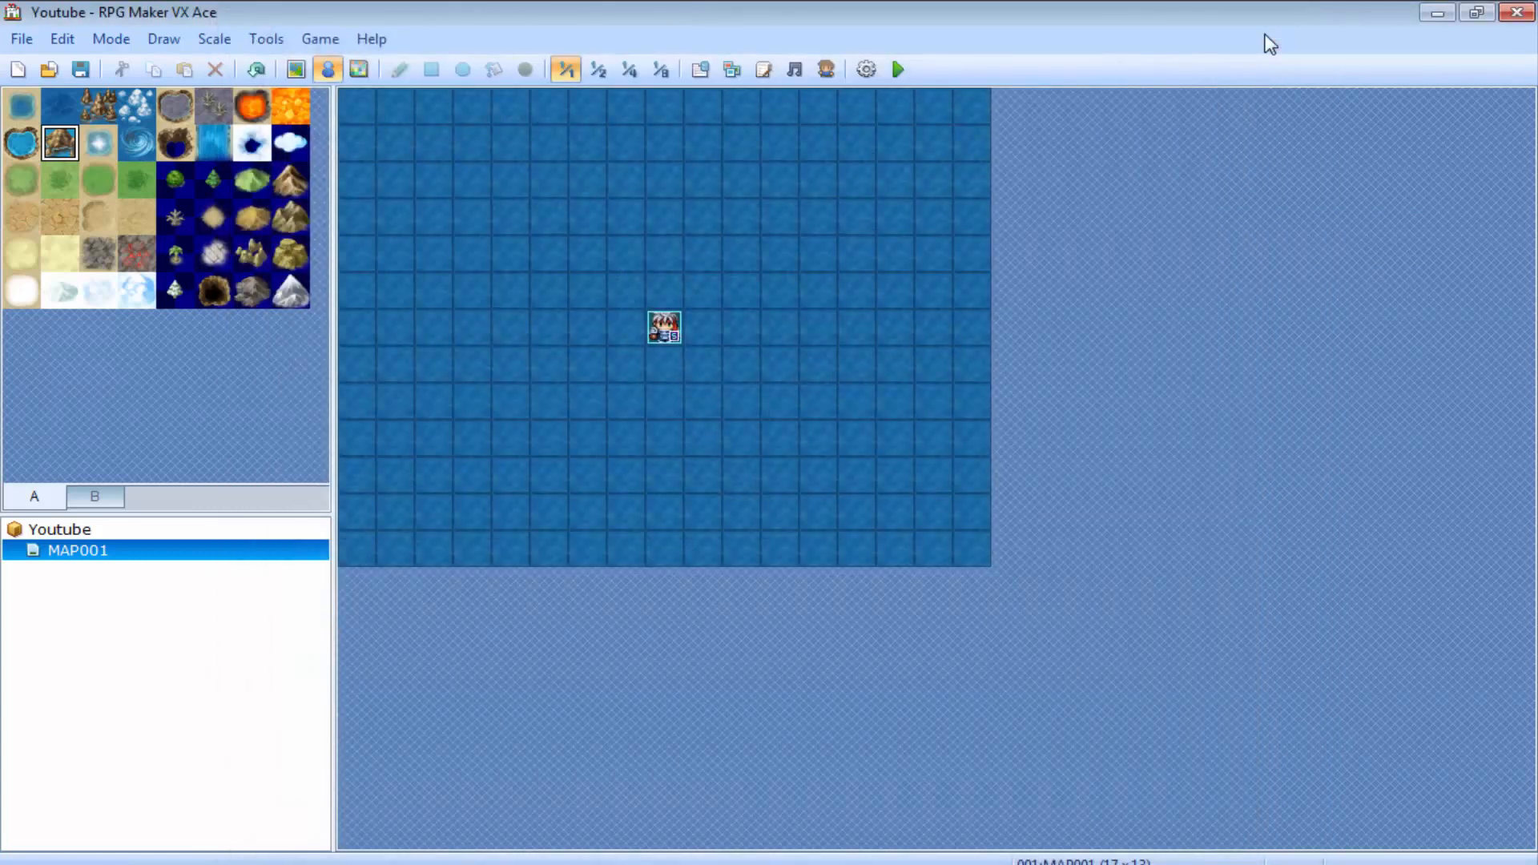
Open the Resource Manager and look through the parallaxes, tilesets, BGS, ME and SE resource folders
click(731, 72)
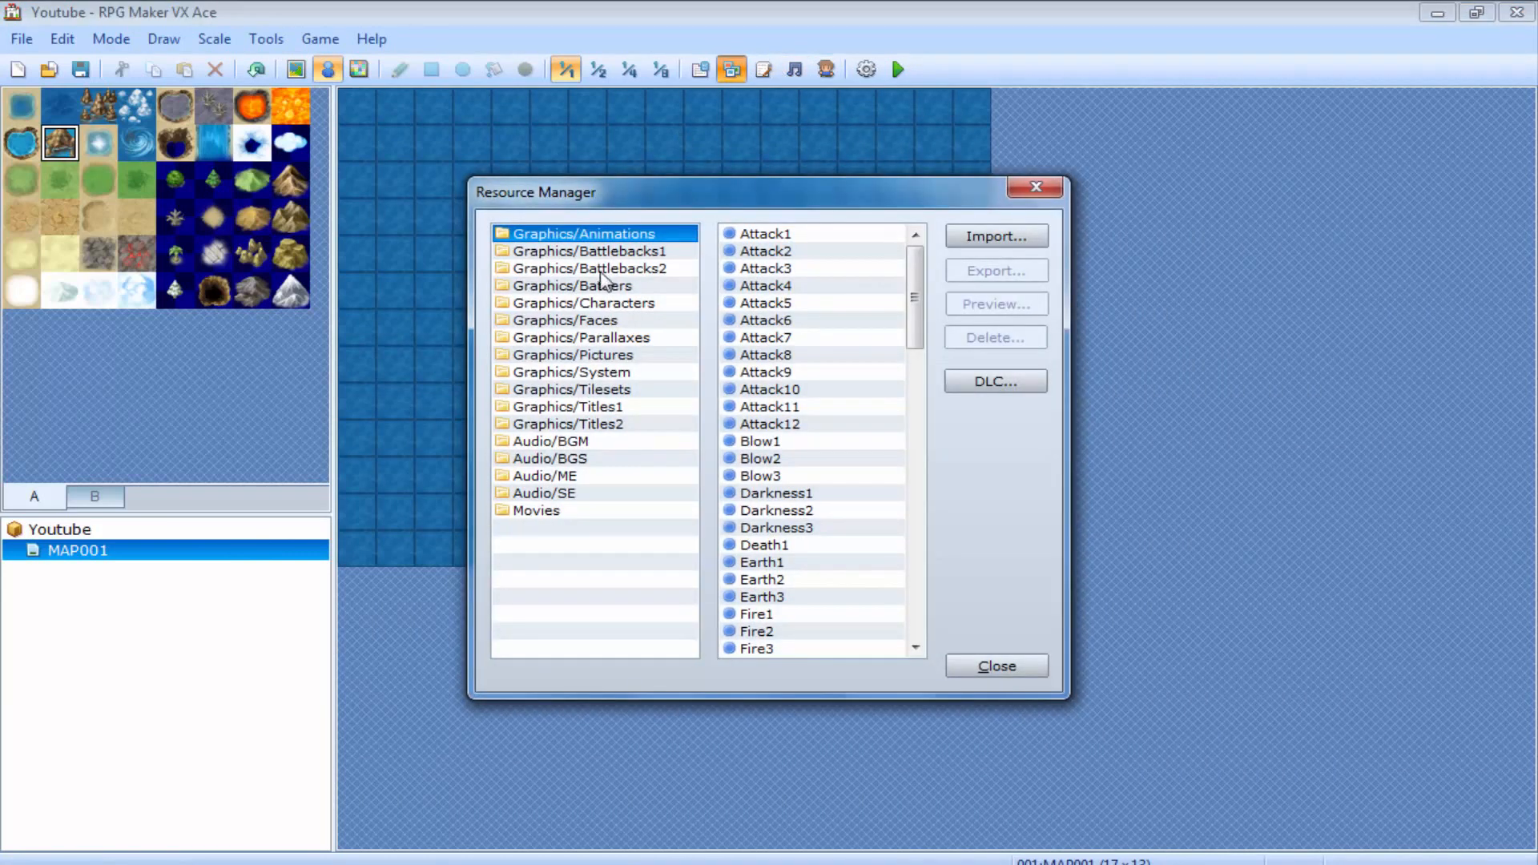
click(599, 339)
click(562, 391)
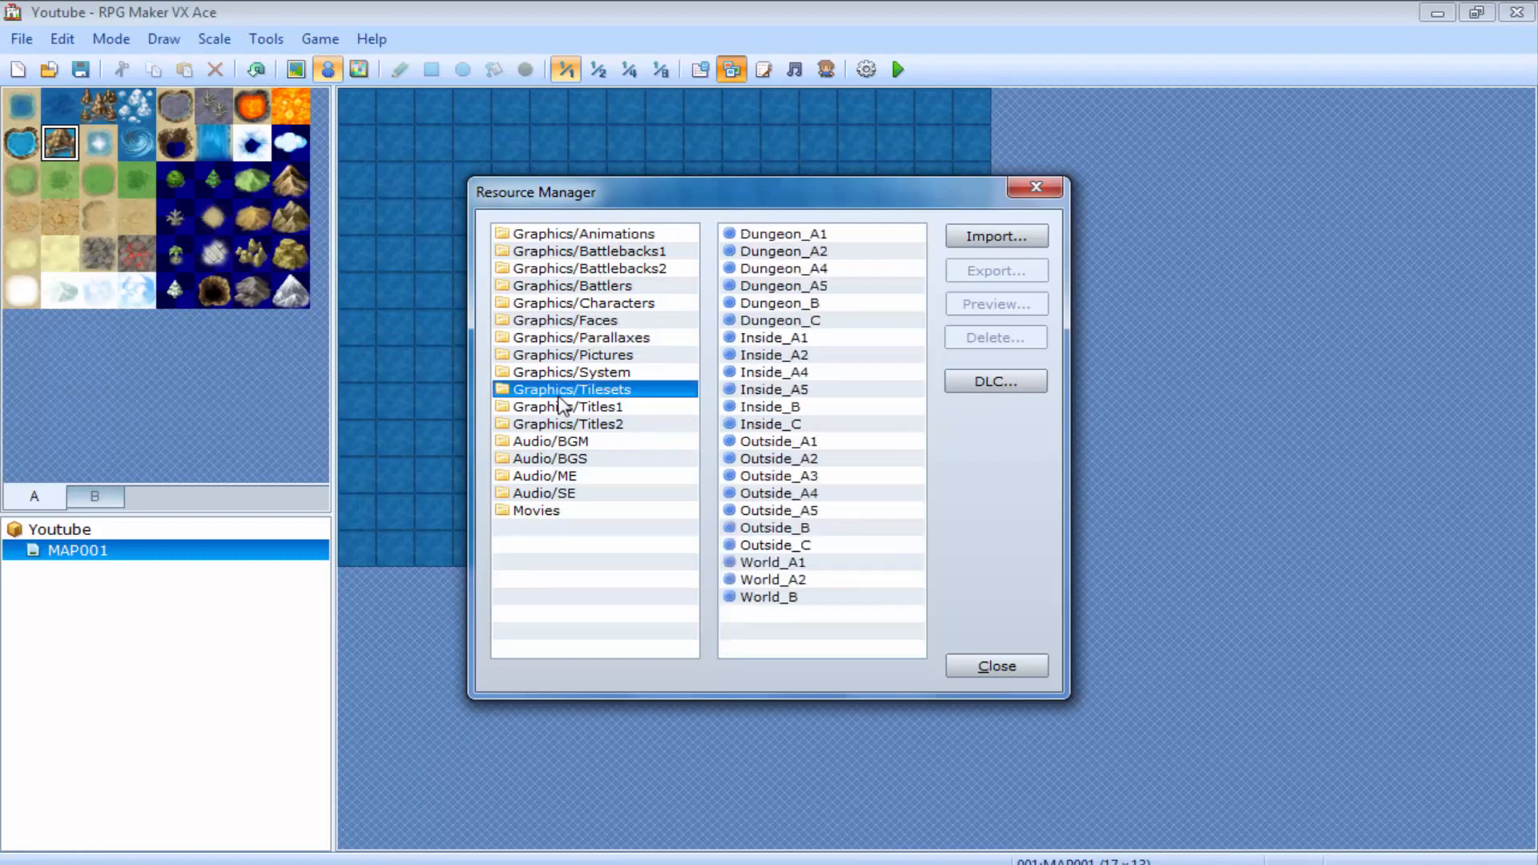
click(546, 464)
click(545, 478)
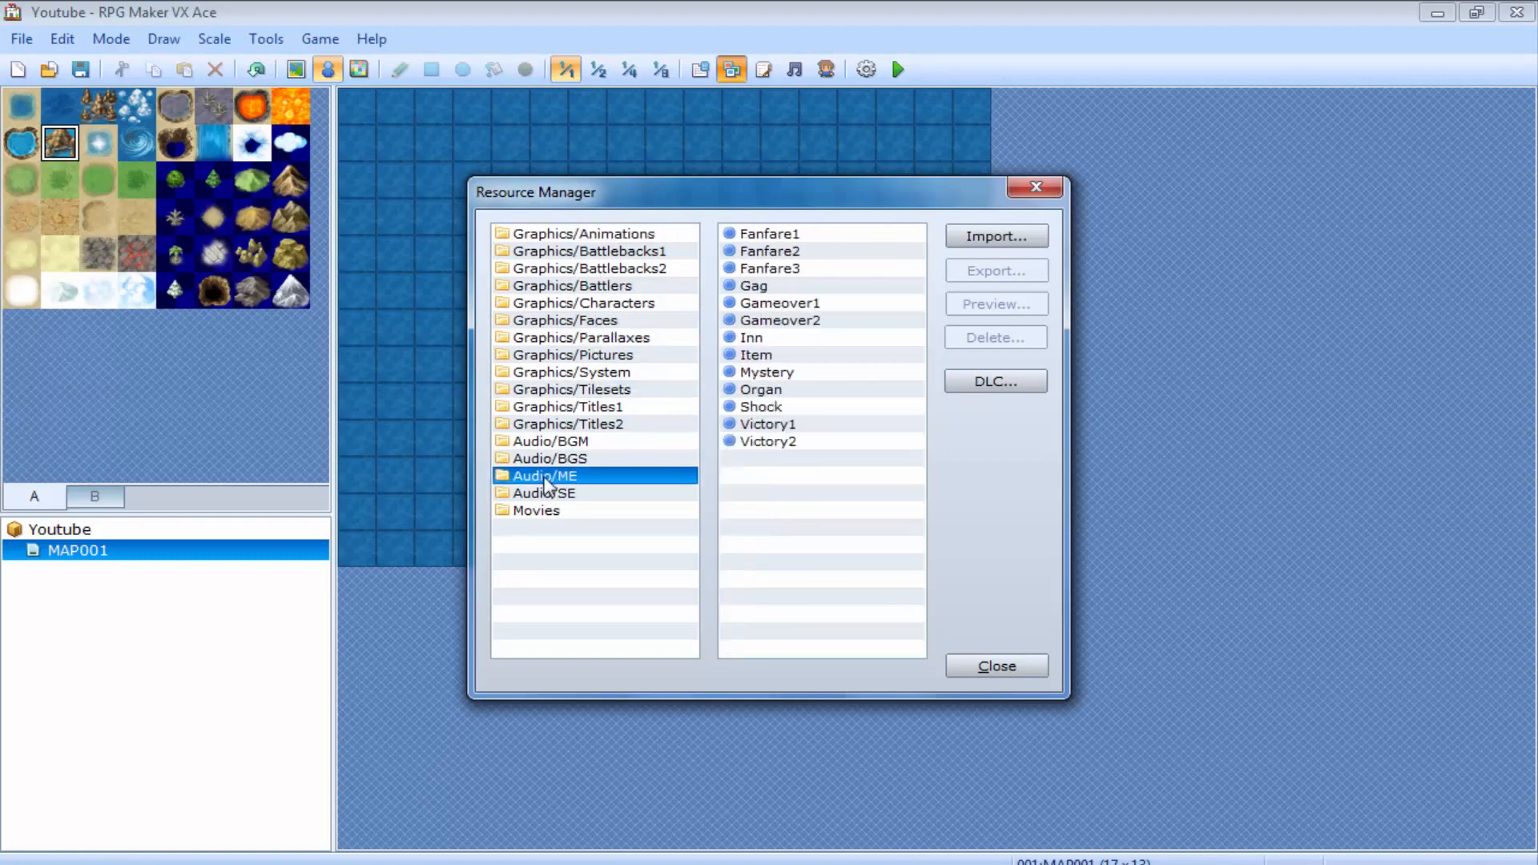
click(547, 495)
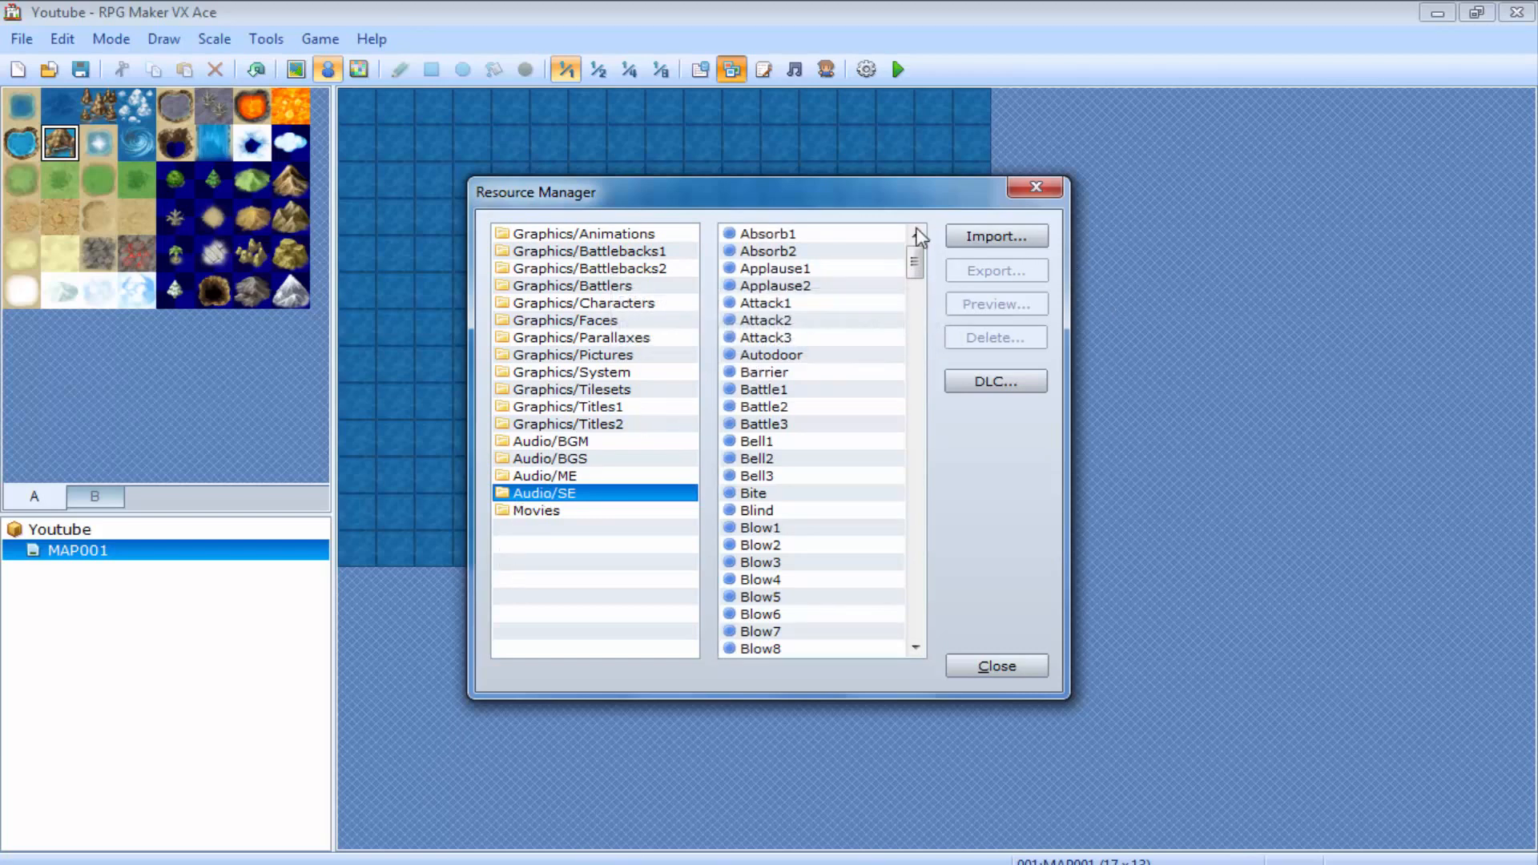
drag(915, 266, 915, 352)
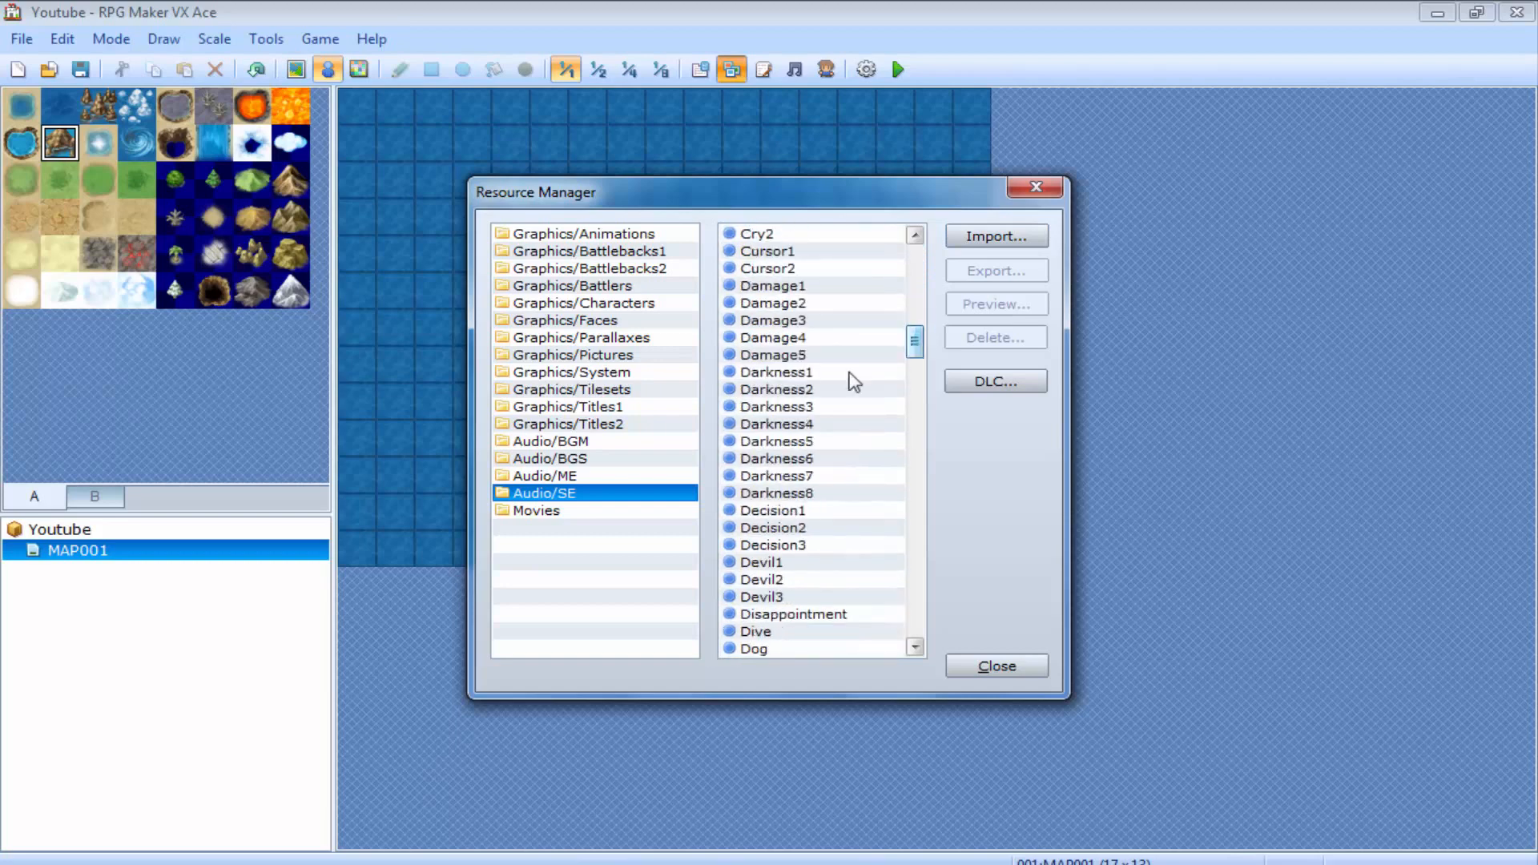
Review the ME, BGS and BGM audio resources, selecting Gameover1, Shock and Battle8 to check the available file actions
click(566, 478)
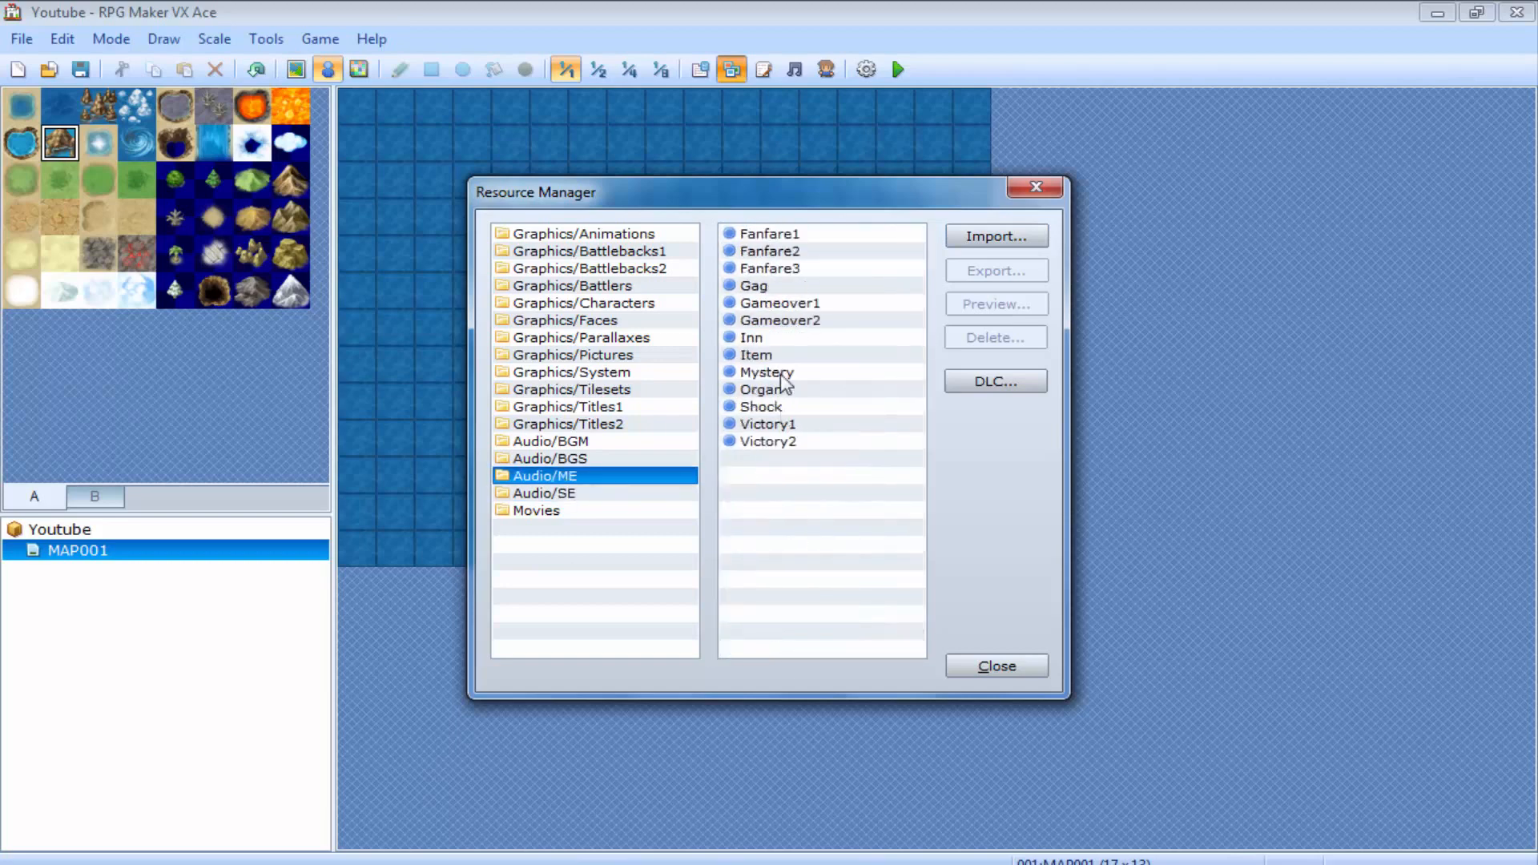
click(781, 308)
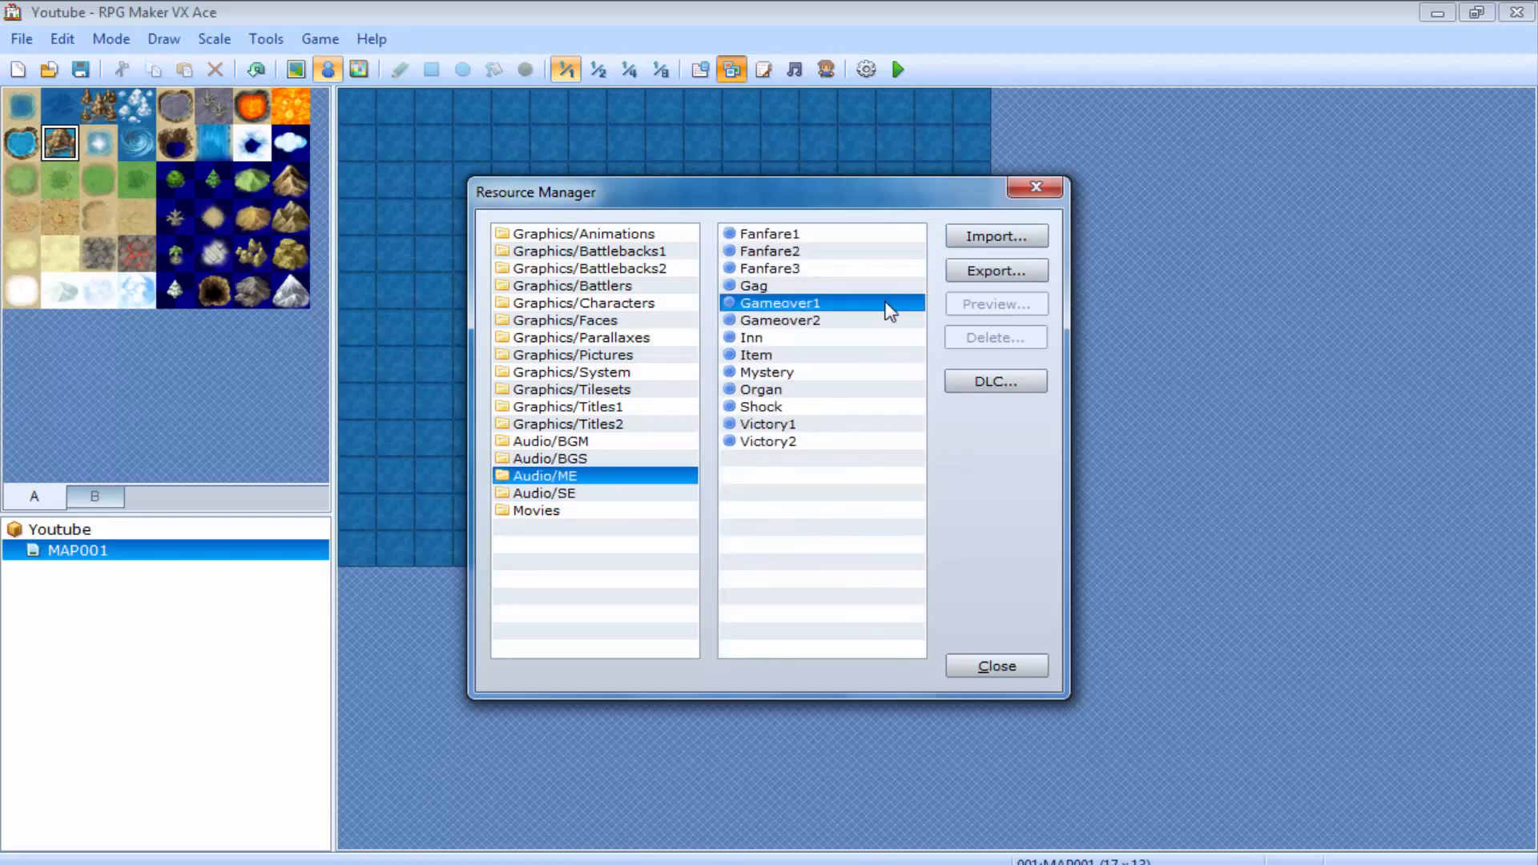
click(837, 408)
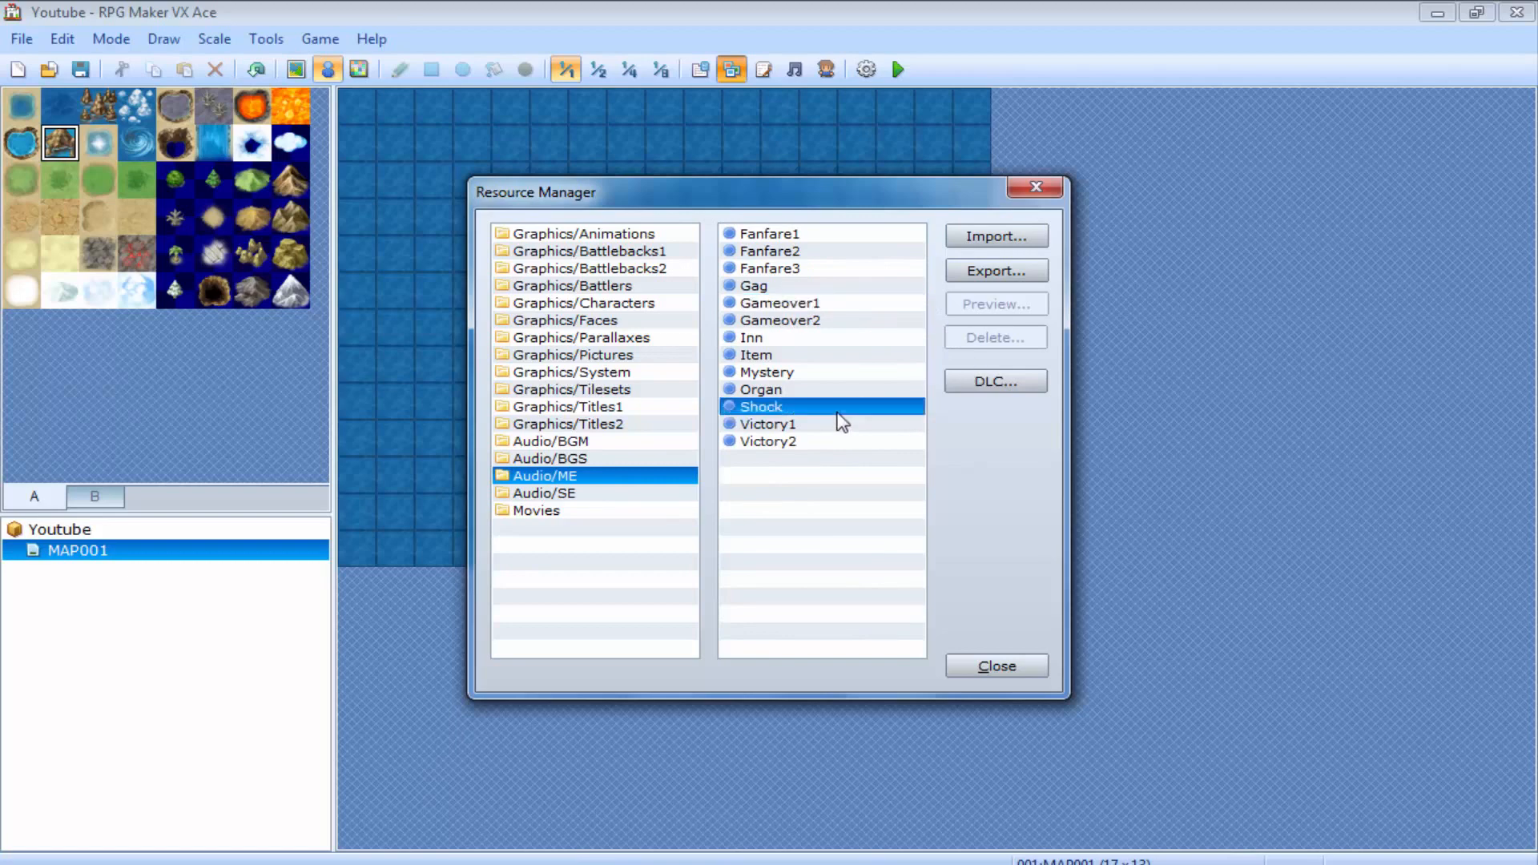
click(658, 460)
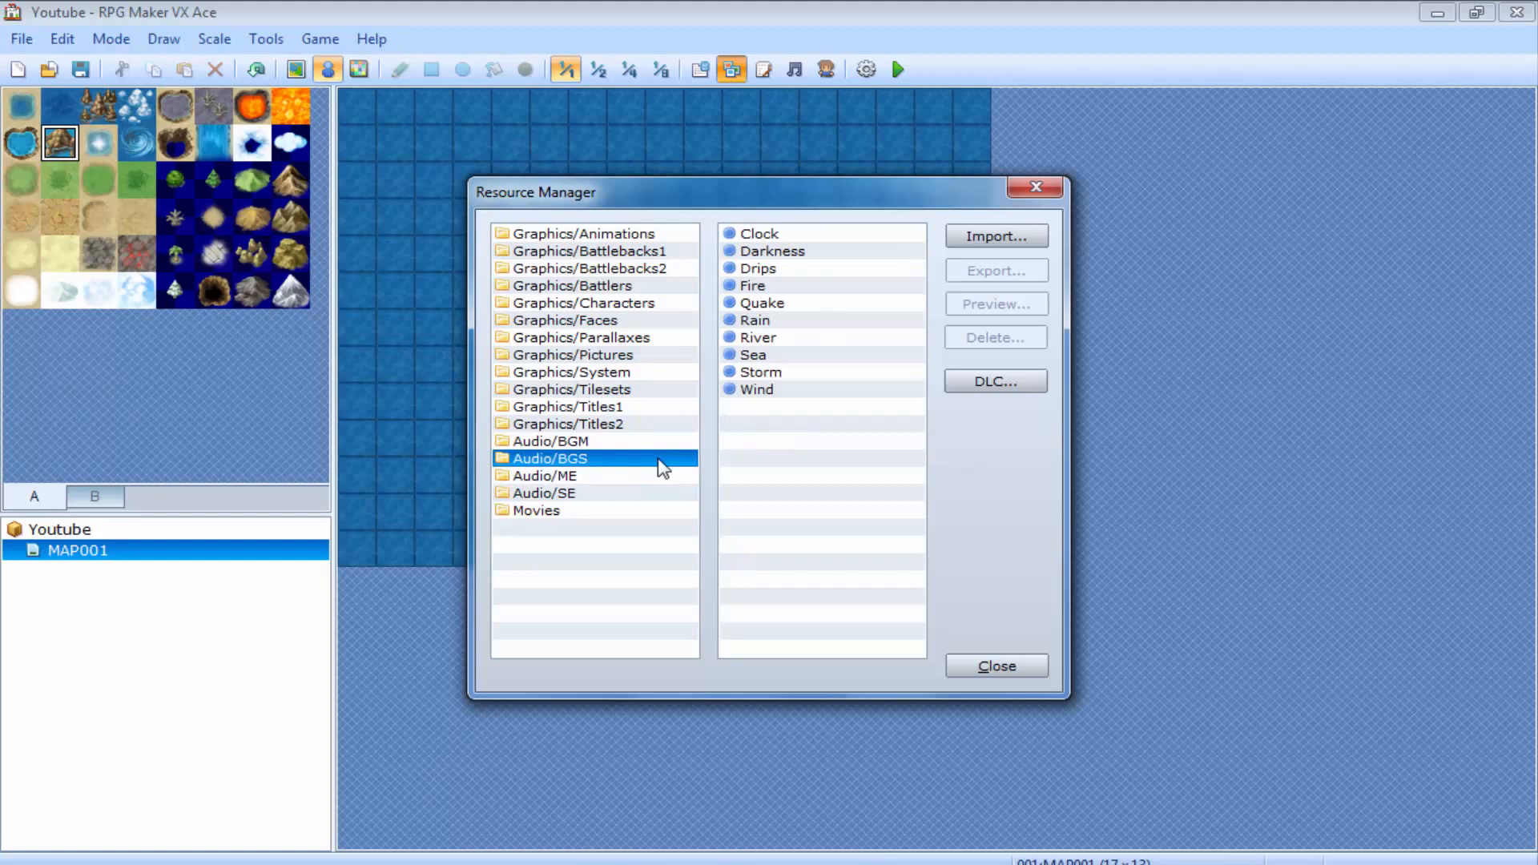
click(583, 441)
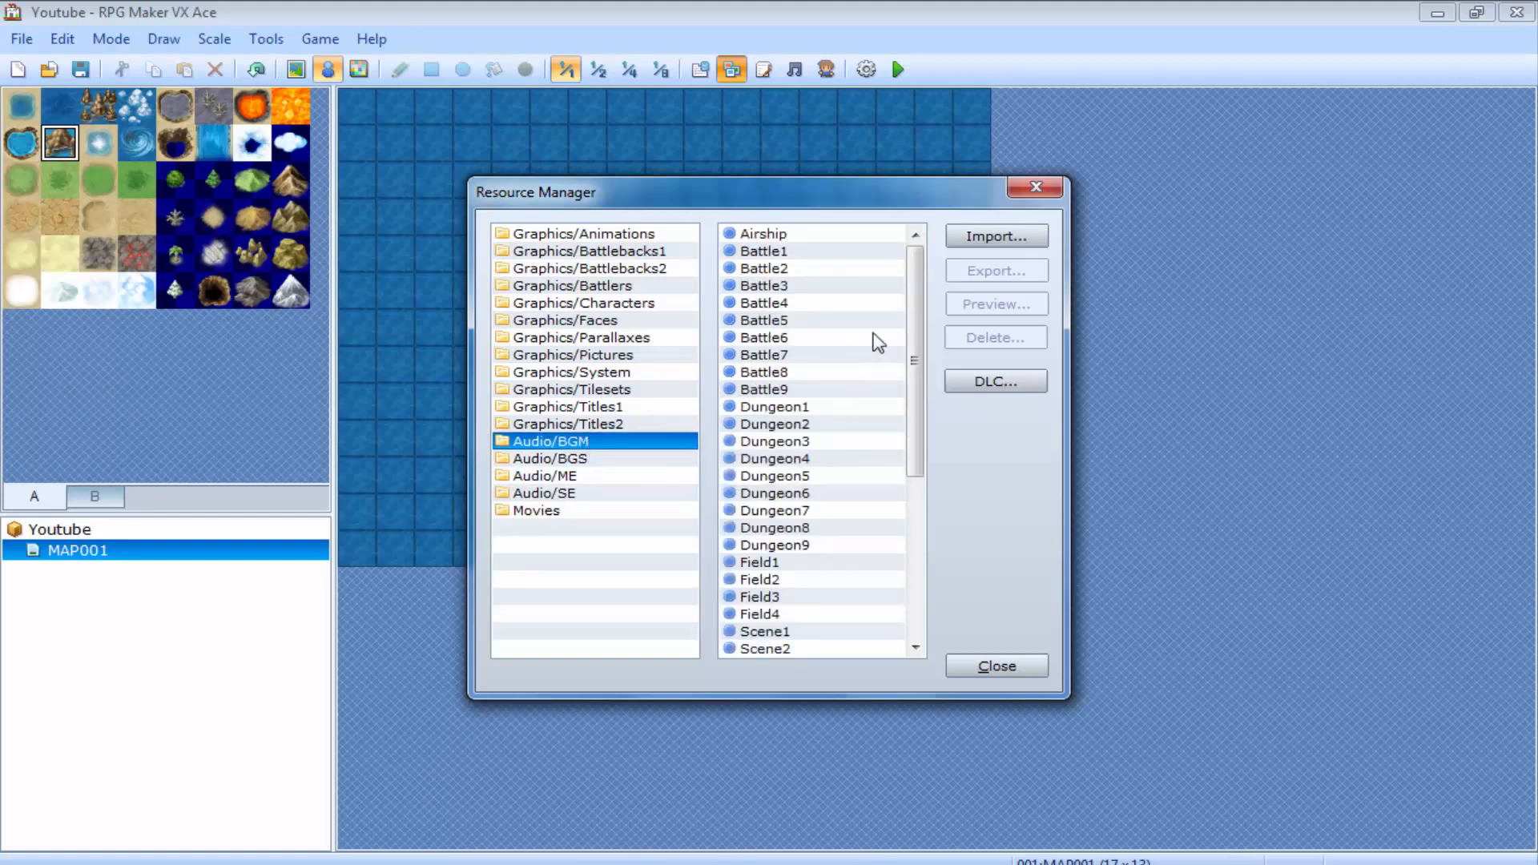
scroll(882, 521, down, 6)
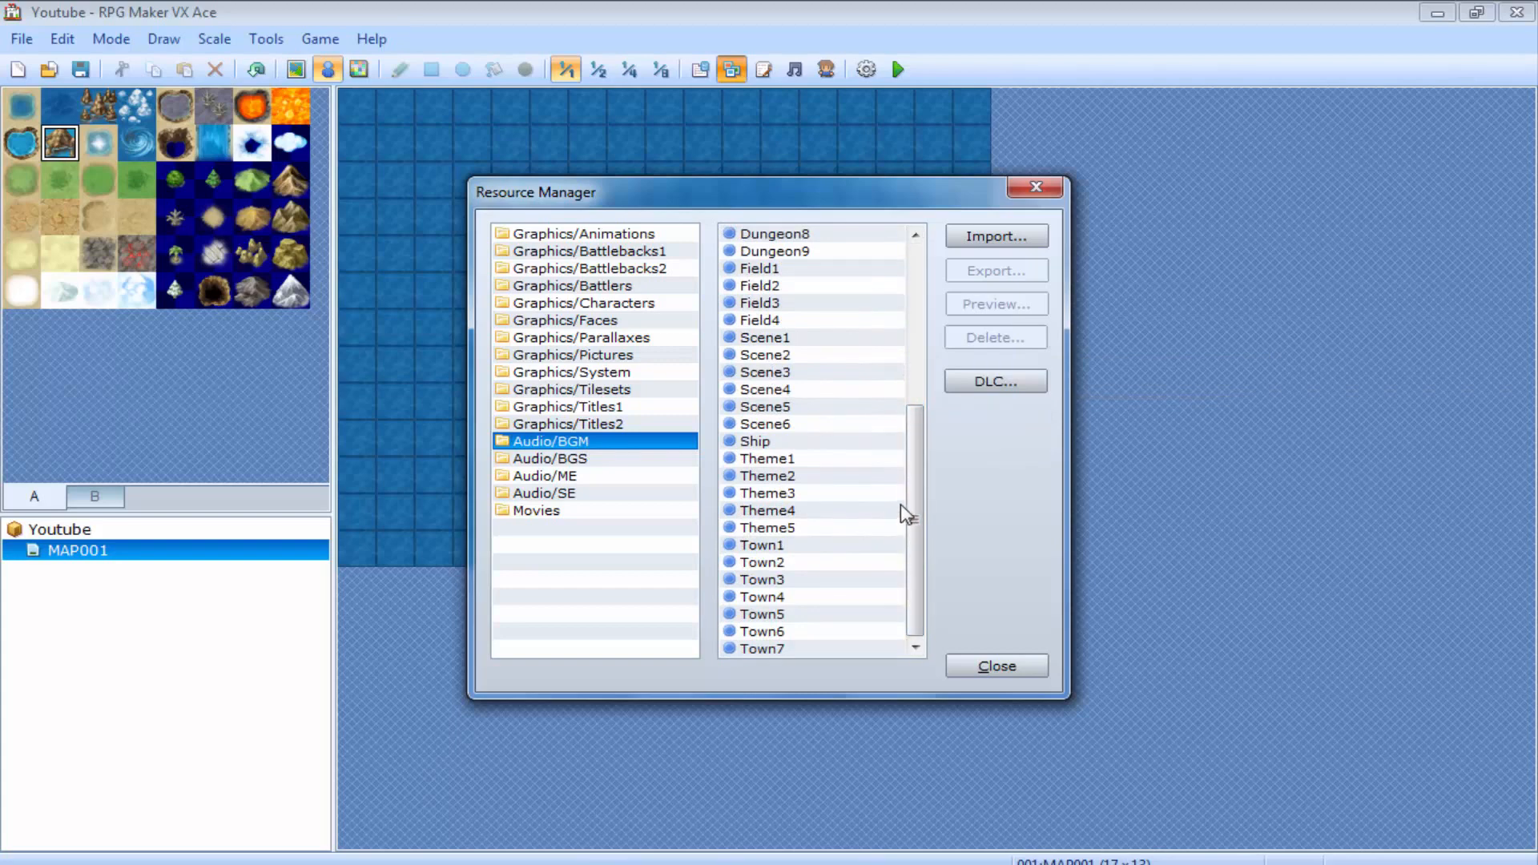
drag(900, 503, 907, 301)
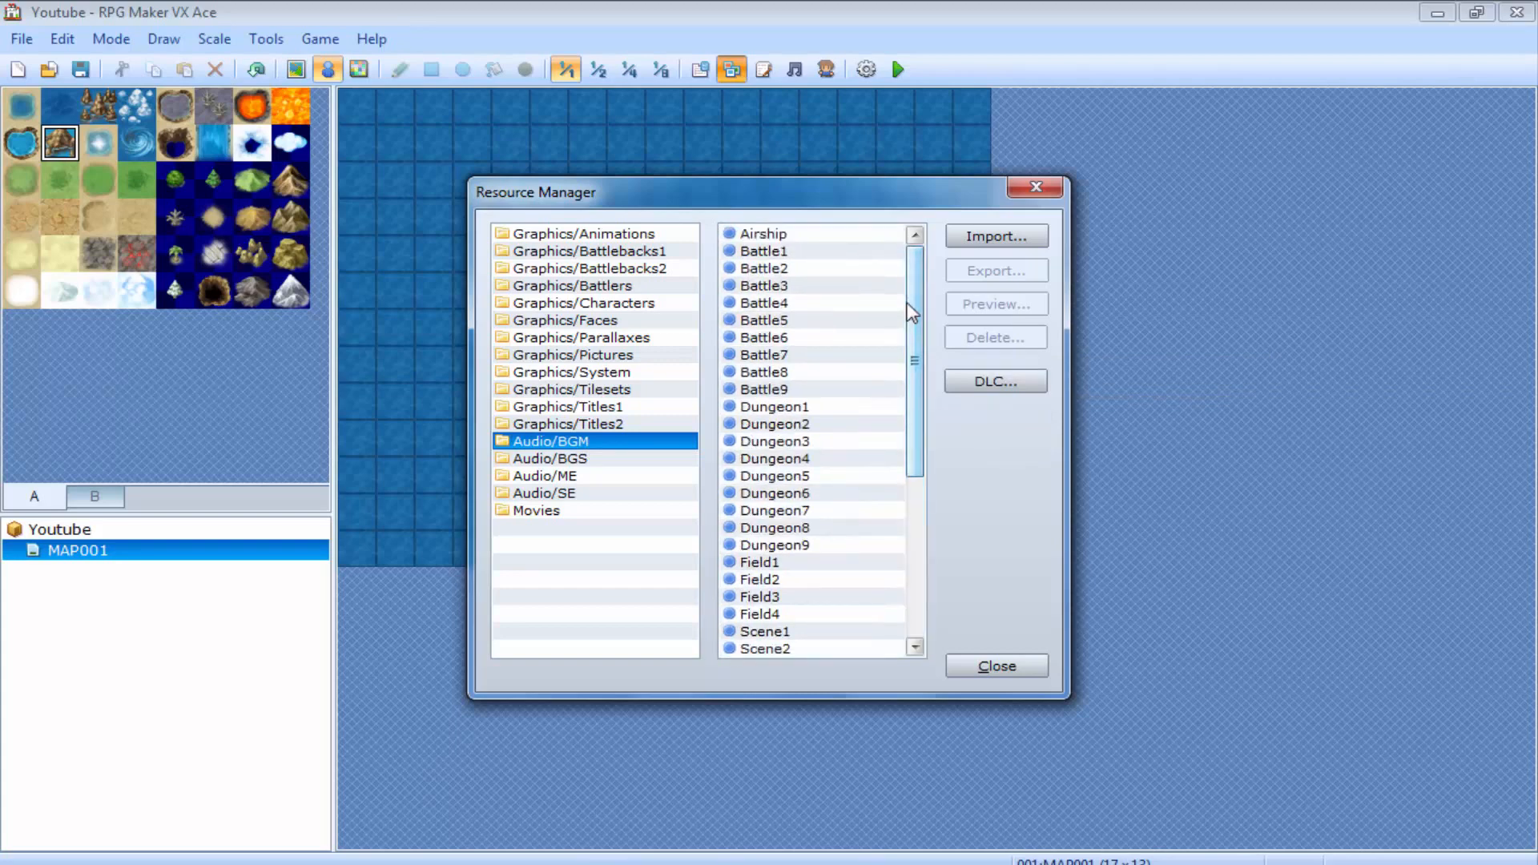
click(824, 372)
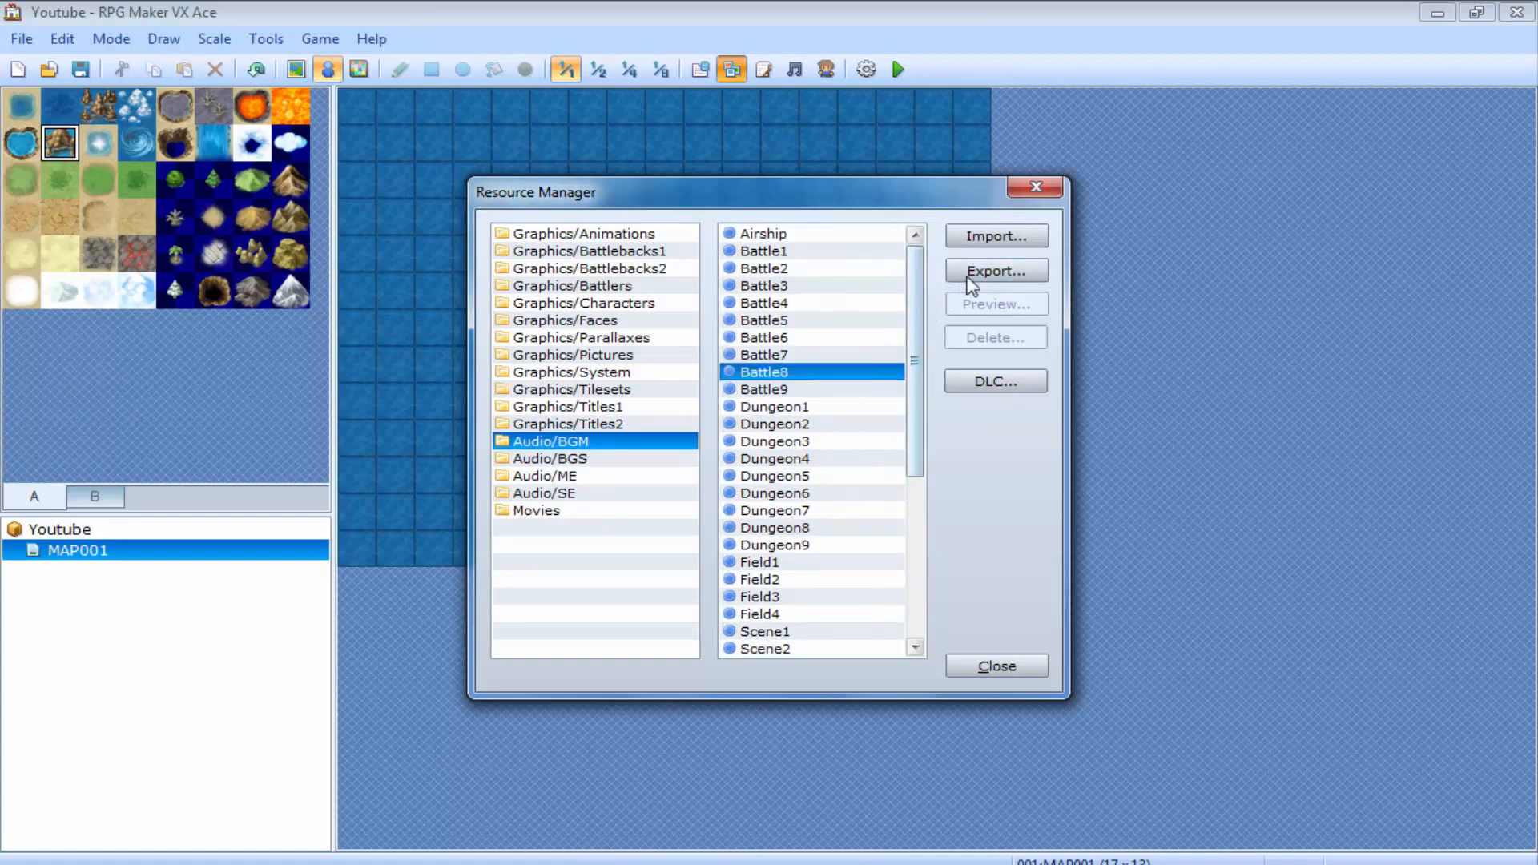
Check the file chooser for importing BGM audio, cancel the import, and close the Resource Manager
click(1003, 235)
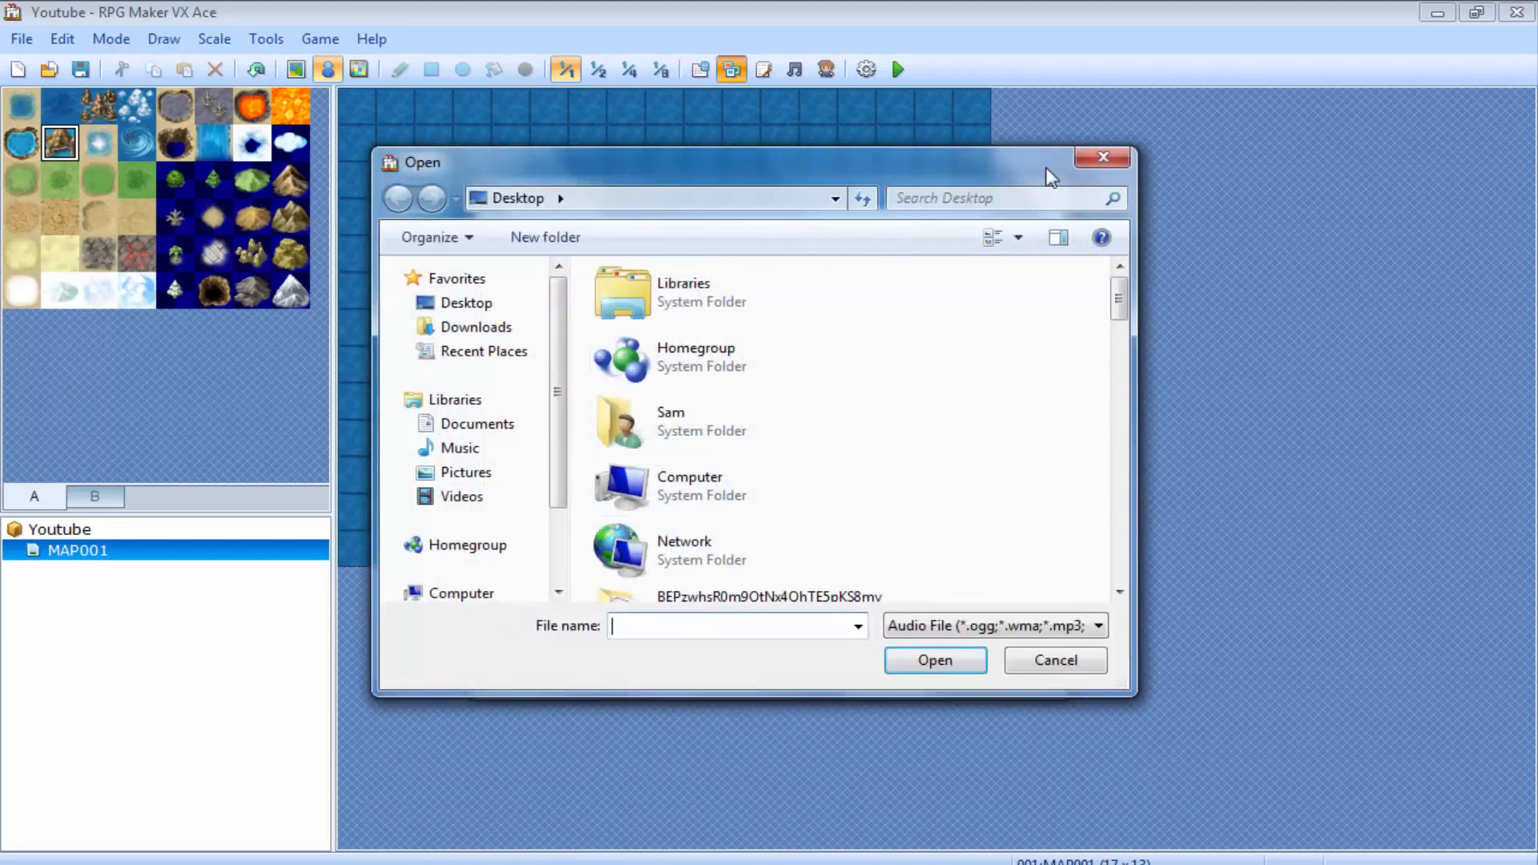
click(1113, 161)
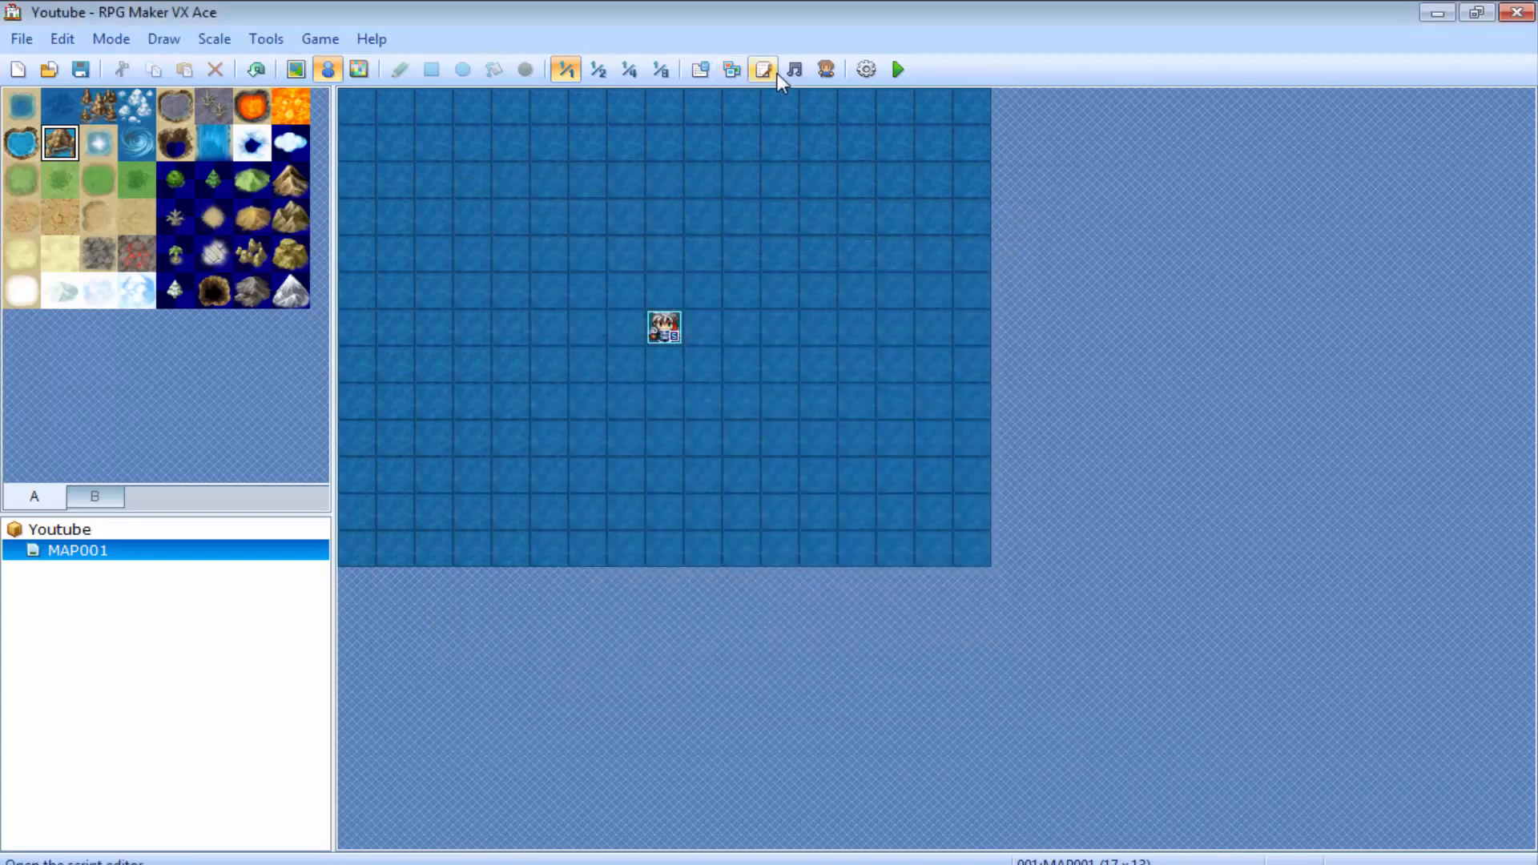
Open the Script Editor, look over the Game_Message script, and close the editor
click(777, 74)
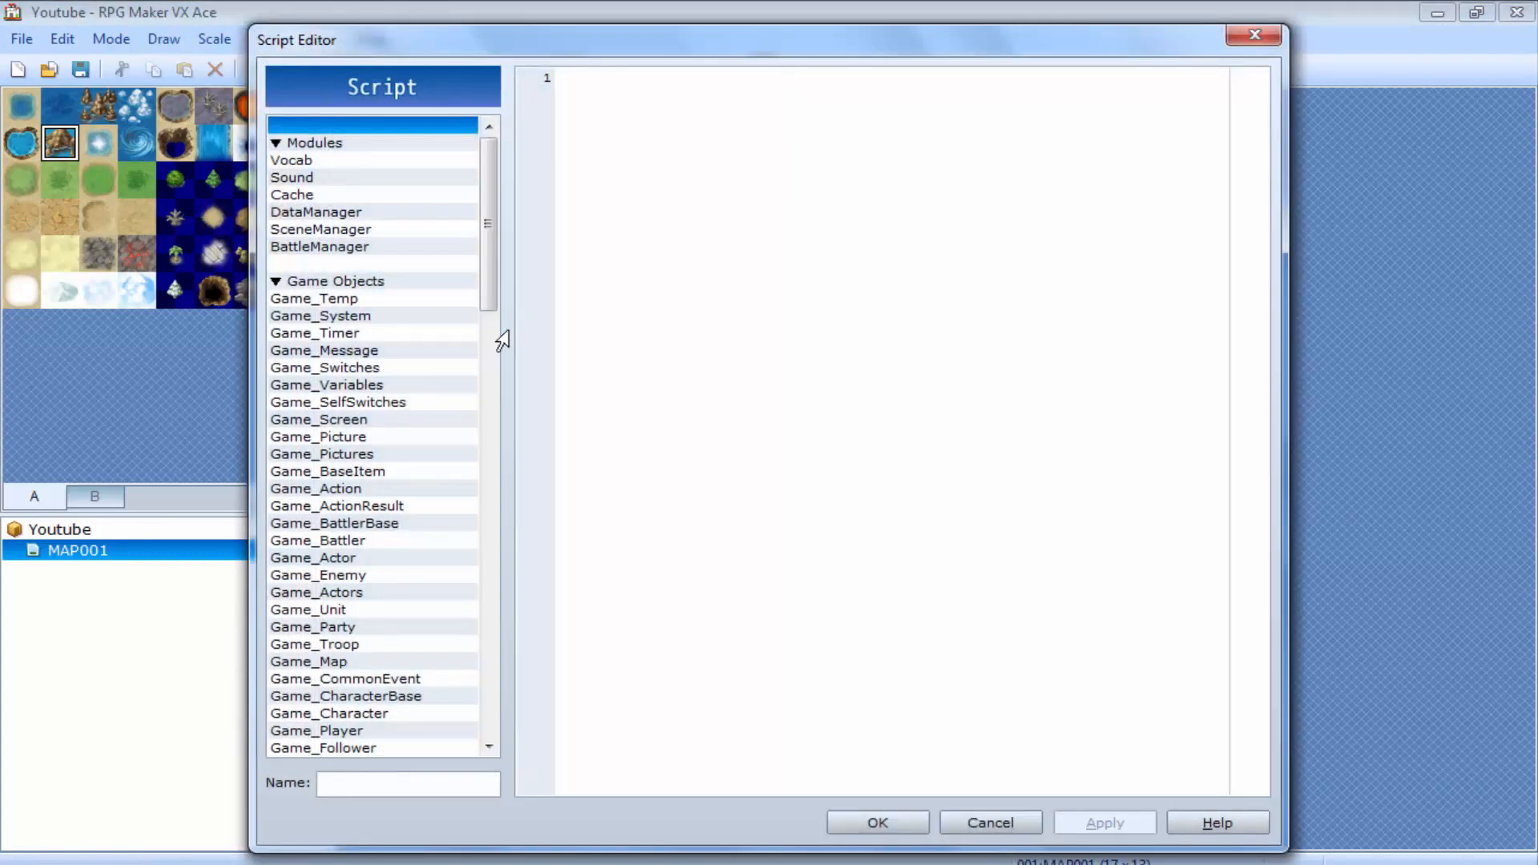
click(405, 350)
mouse_move(497, 210)
mouse_down()
mouse_move(491, 635)
mouse_move(506, 196)
mouse_up()
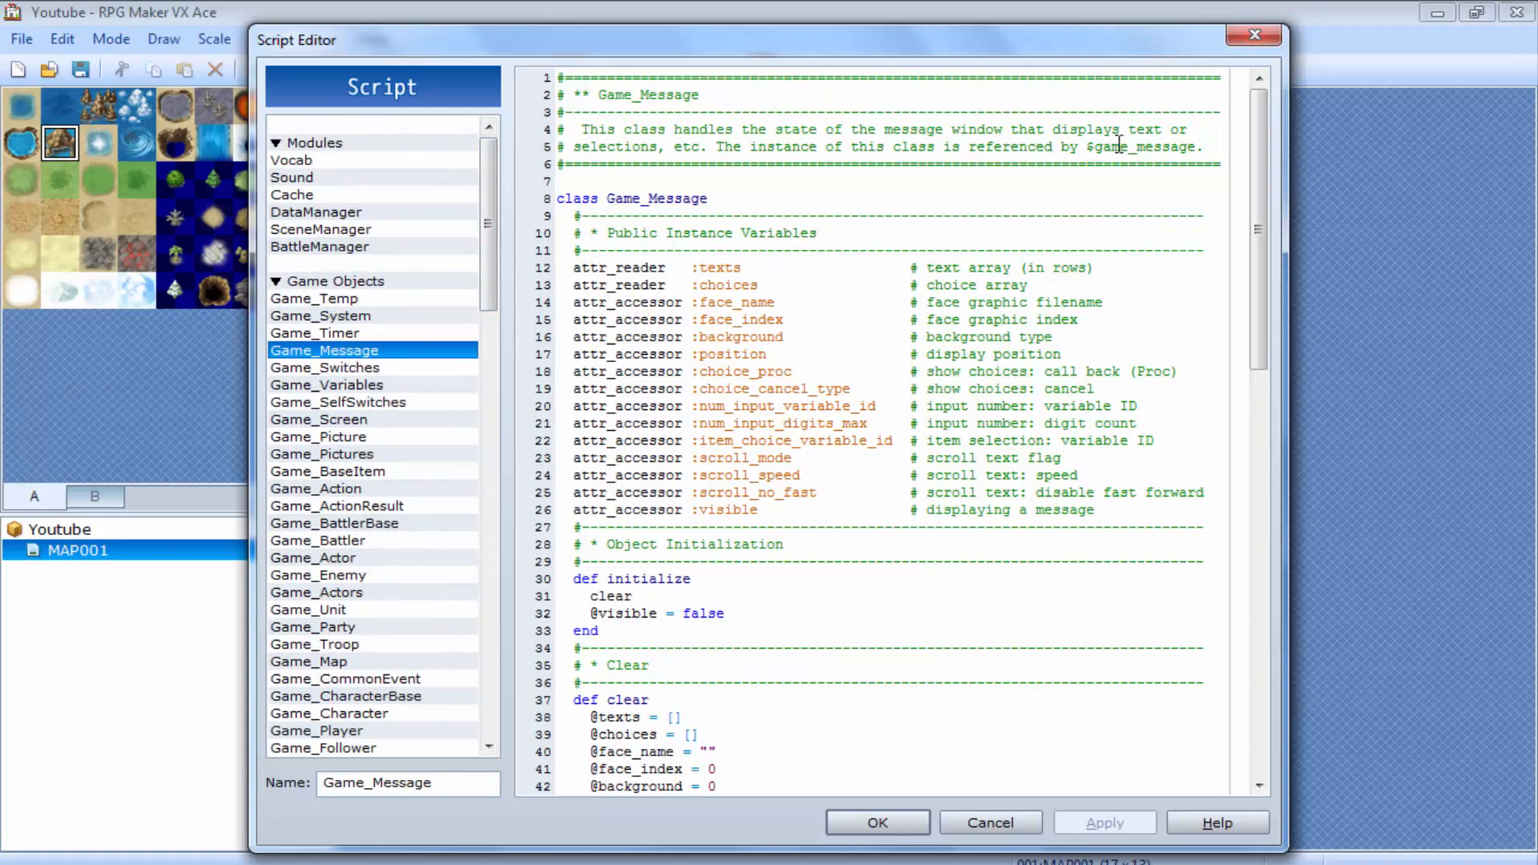
click(1250, 38)
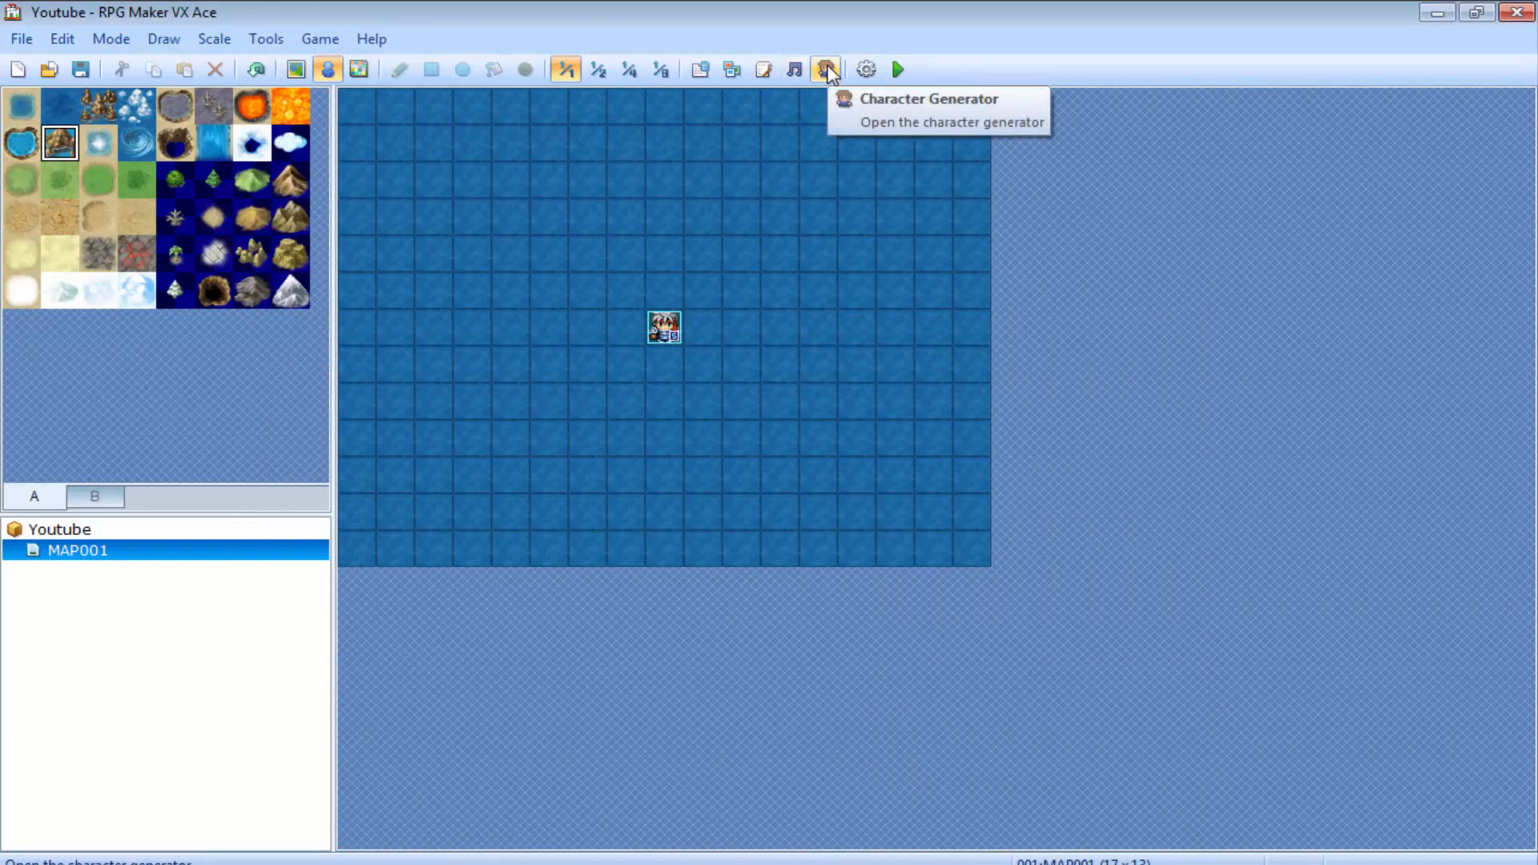
Open the Character Generator, check the Female version, and return to the Male version
click(826, 71)
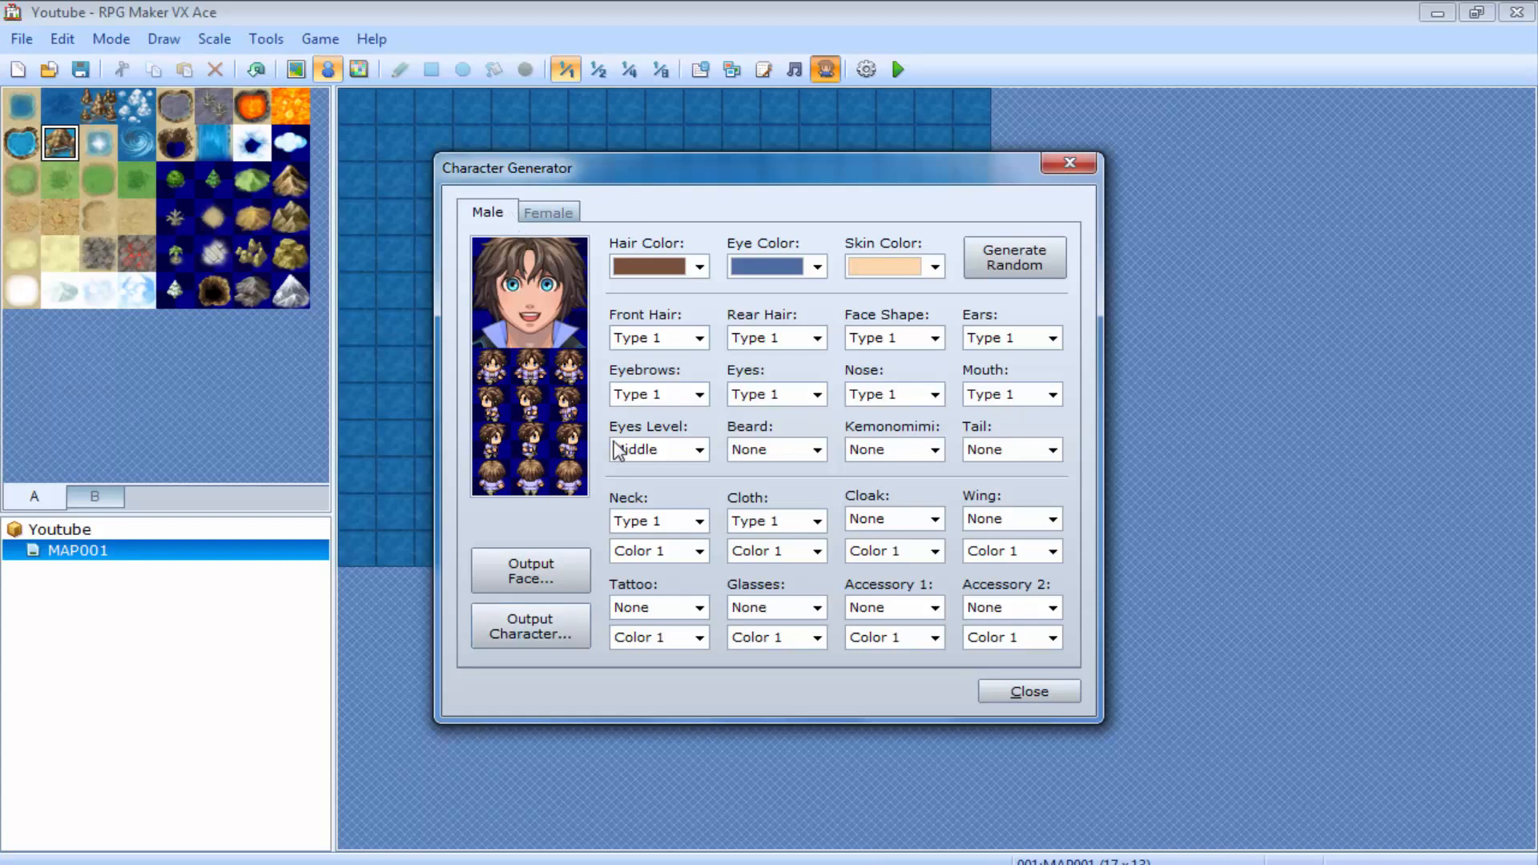
click(541, 207)
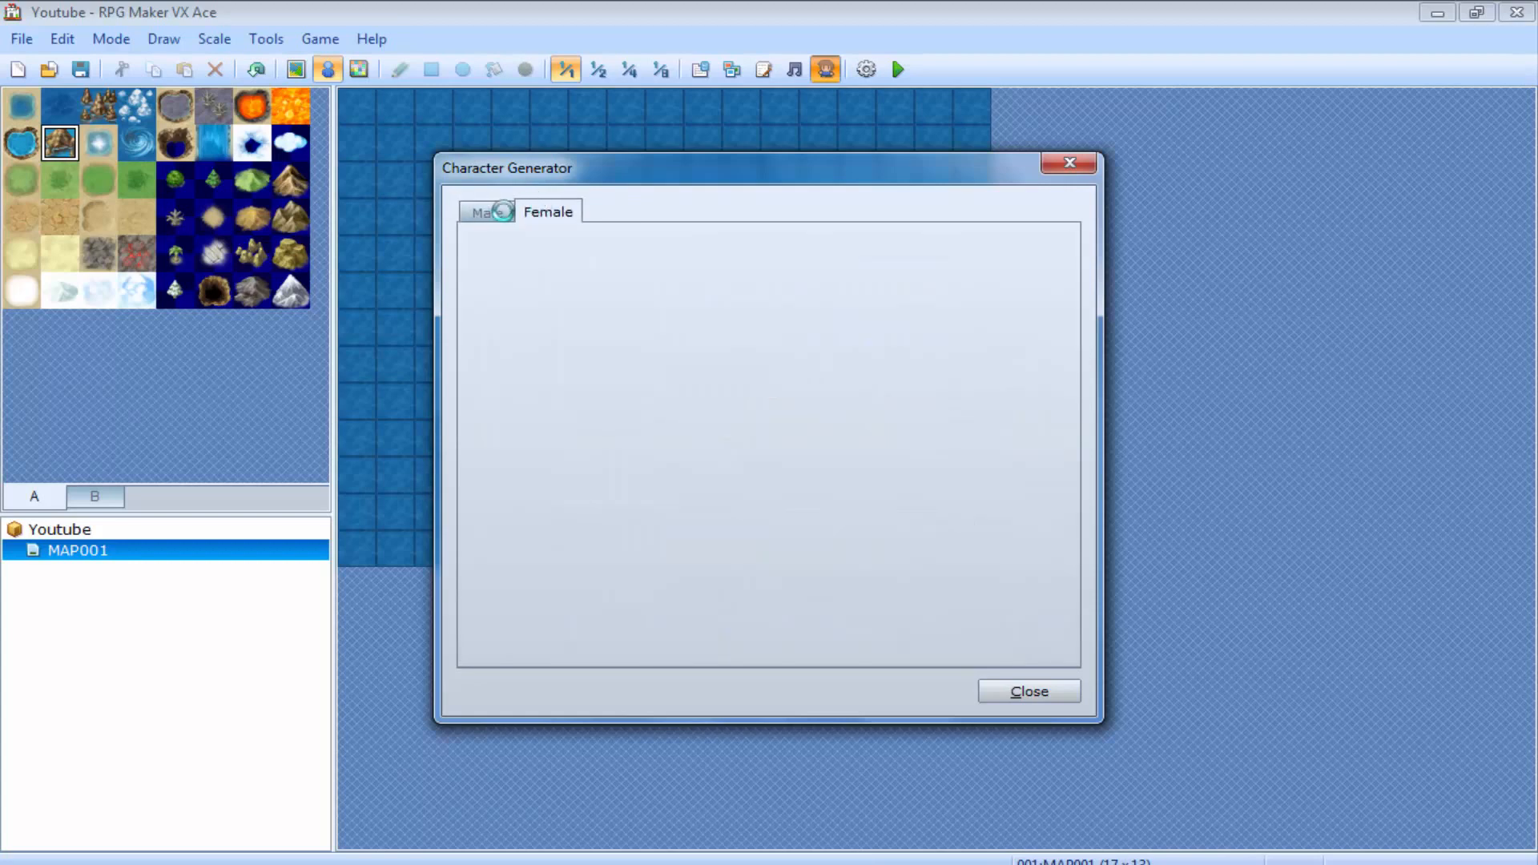
click(503, 213)
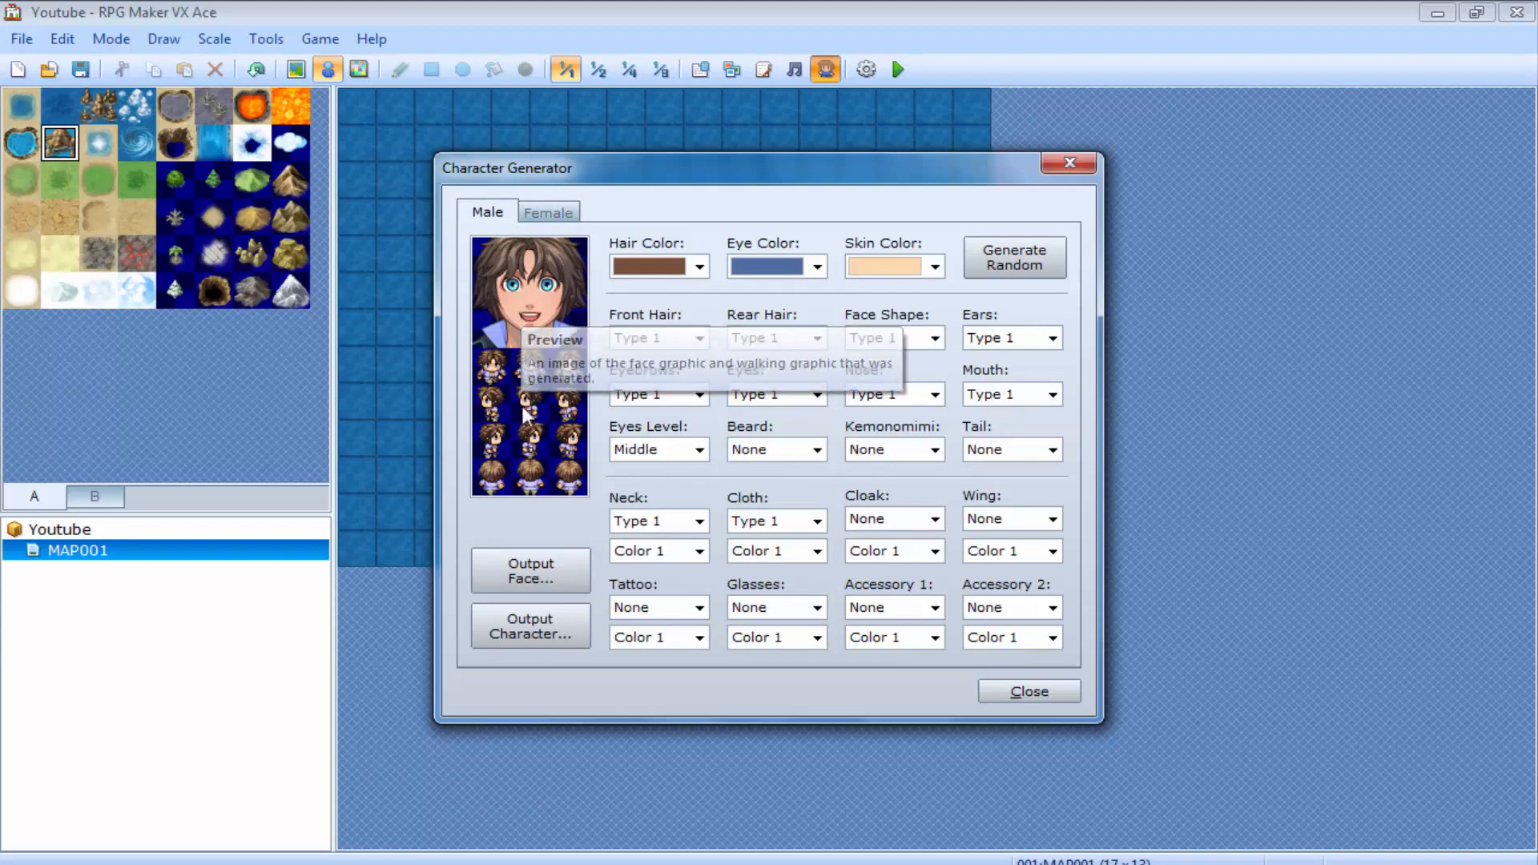
Give the male character red hair, orange eyes and the palest skin color
click(663, 266)
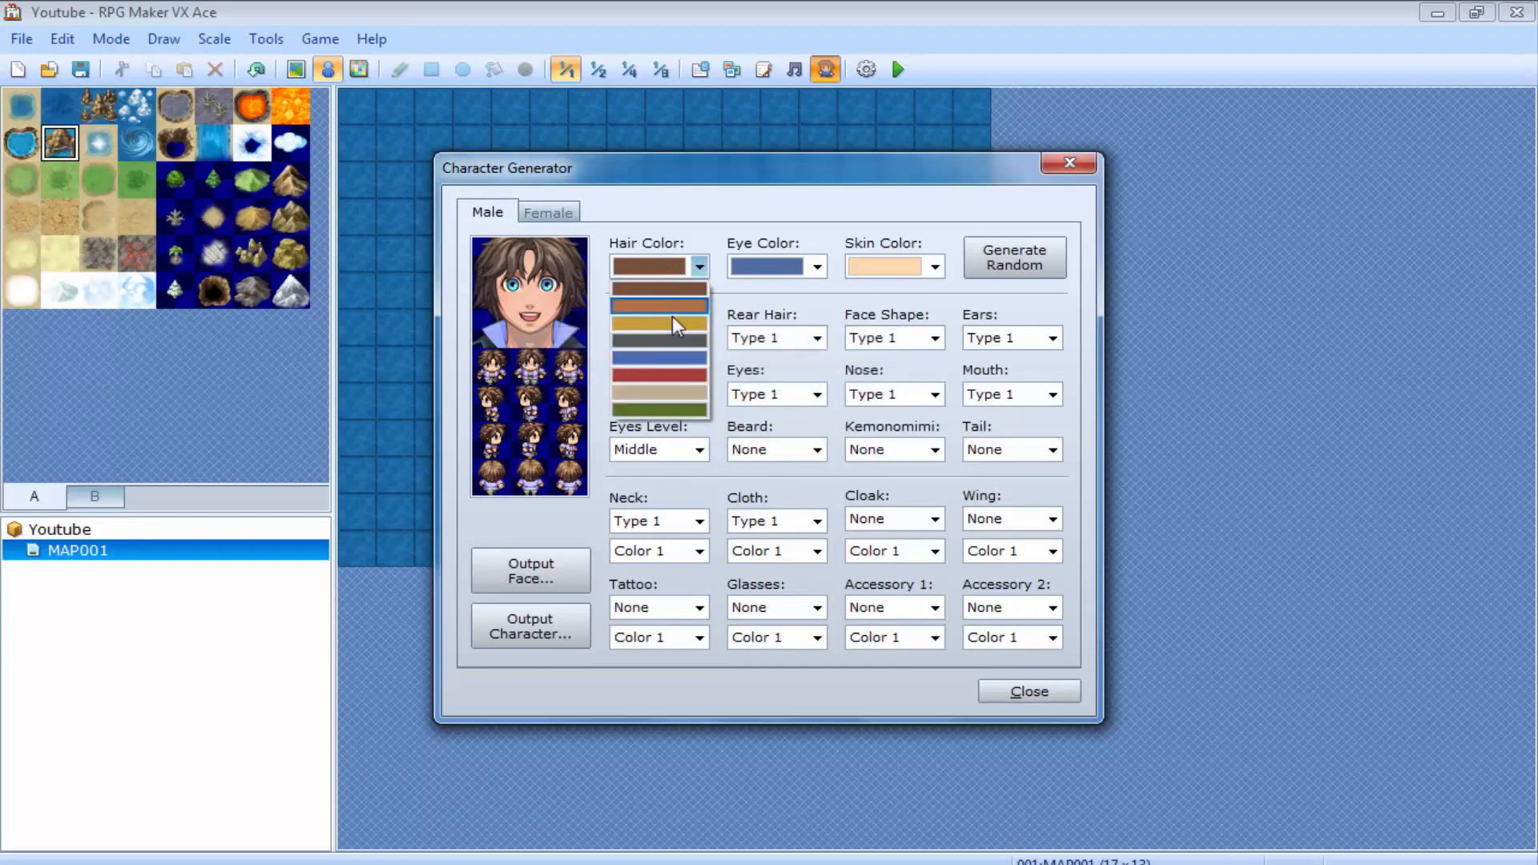
click(663, 374)
click(757, 267)
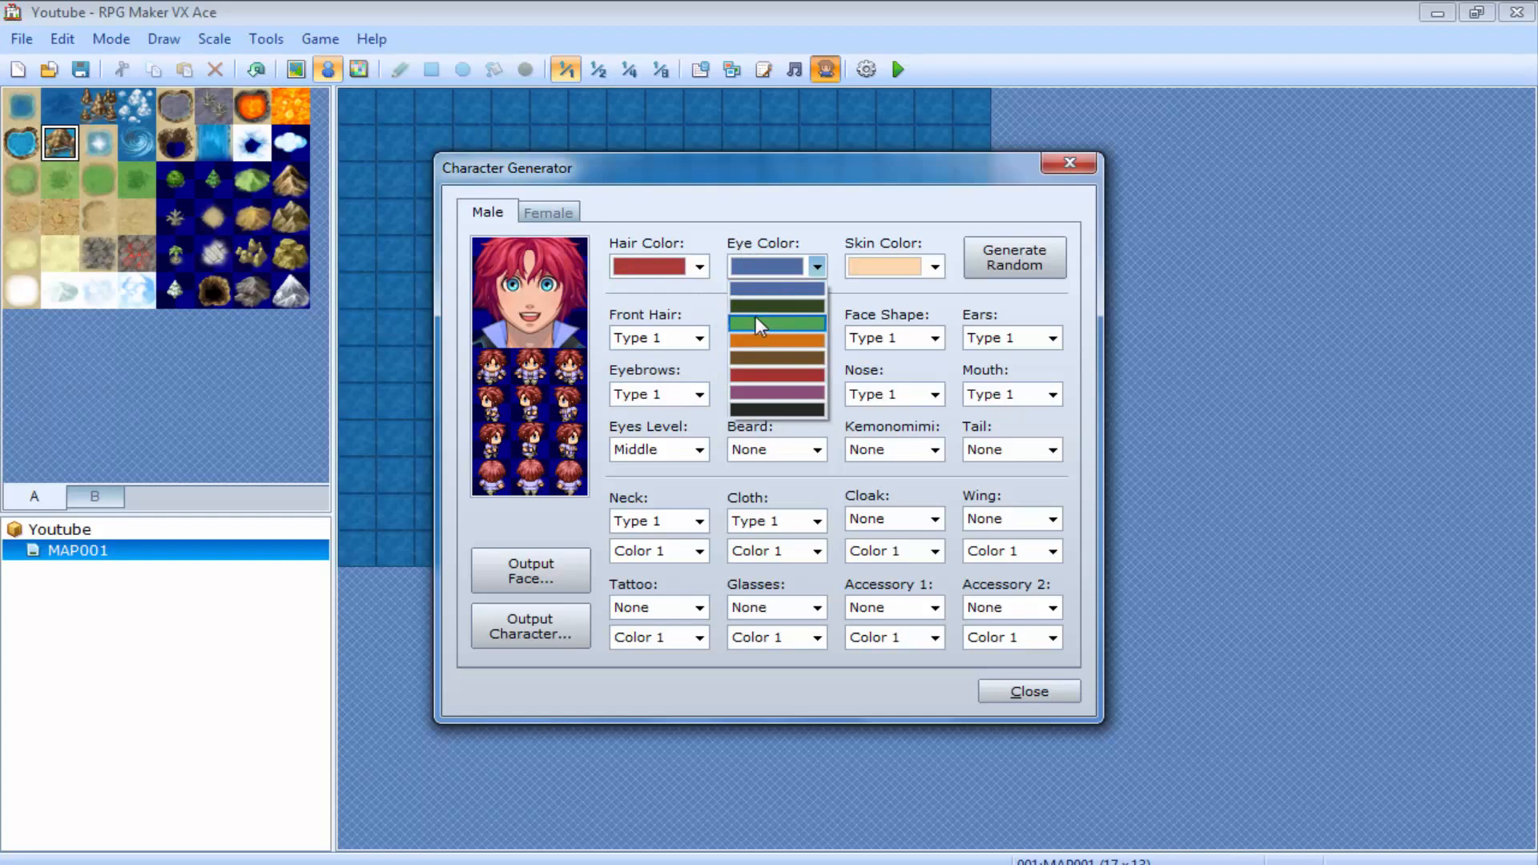
click(761, 340)
click(873, 262)
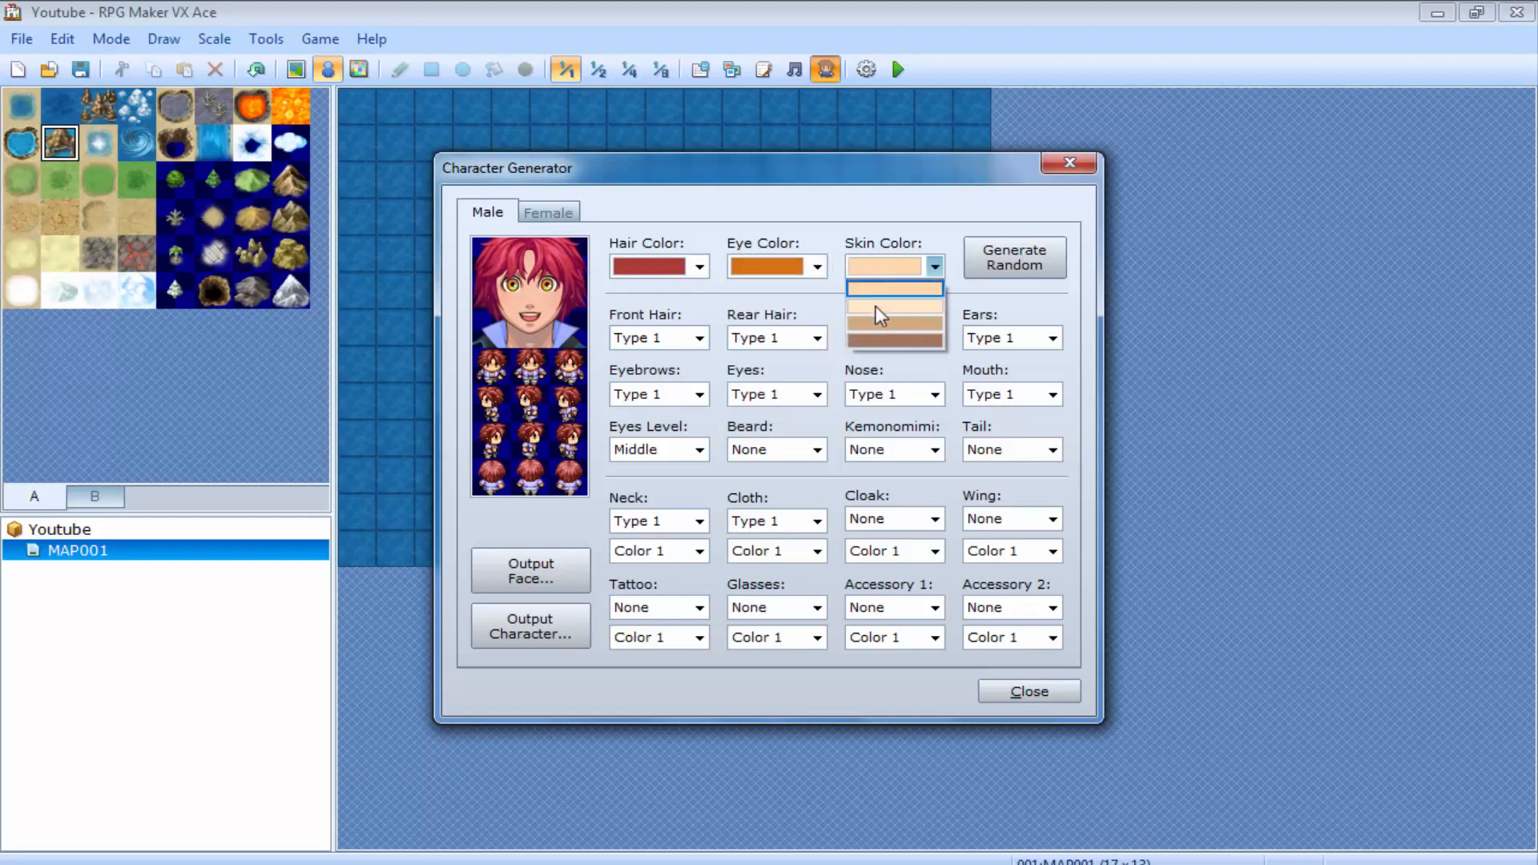
click(876, 301)
Try several front hair styles on the male character and choose Type 15
click(698, 337)
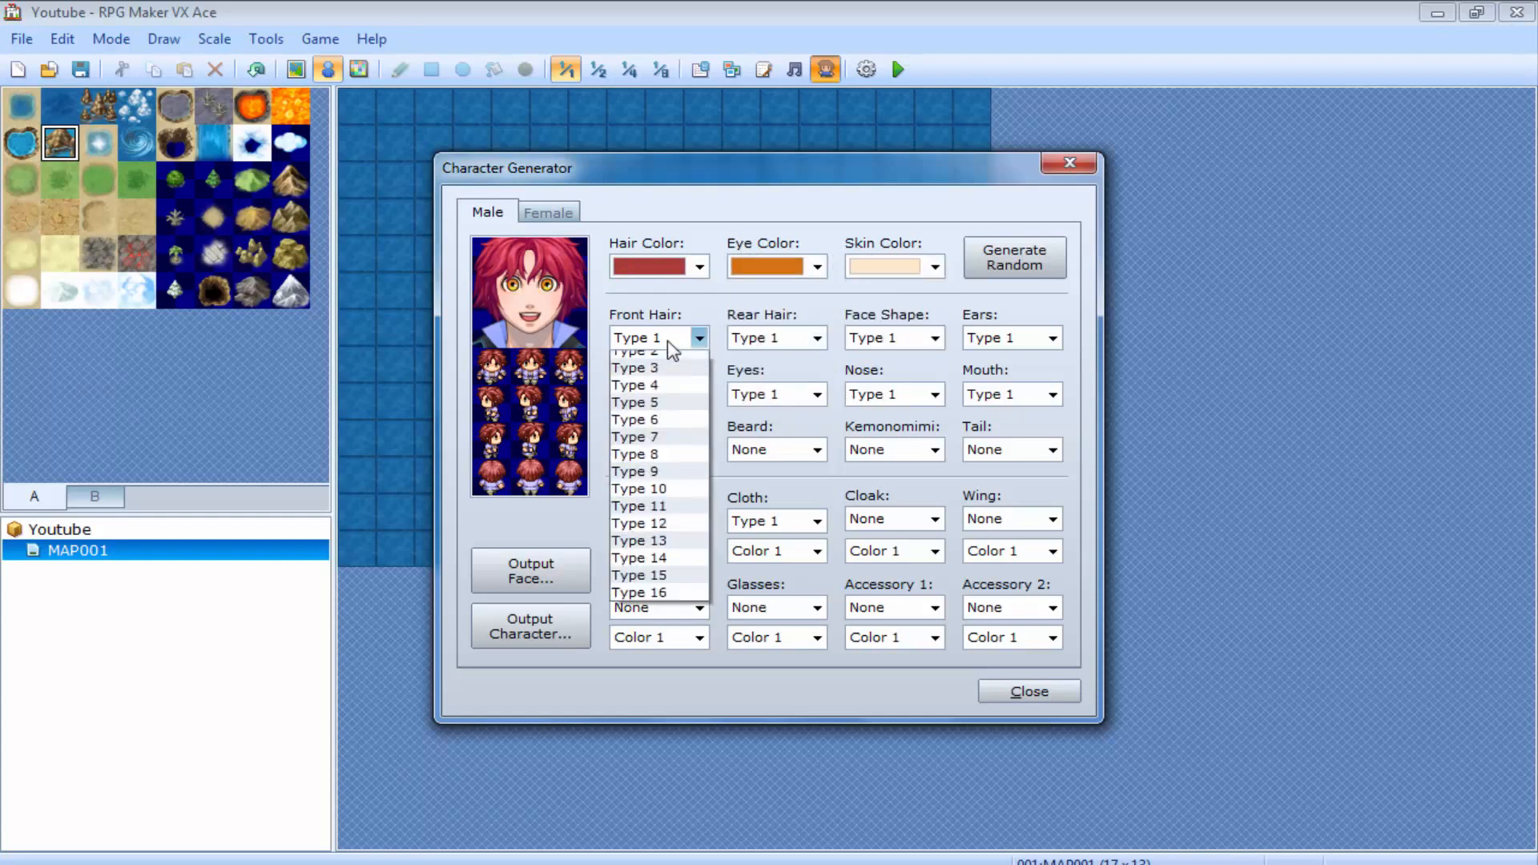
click(654, 516)
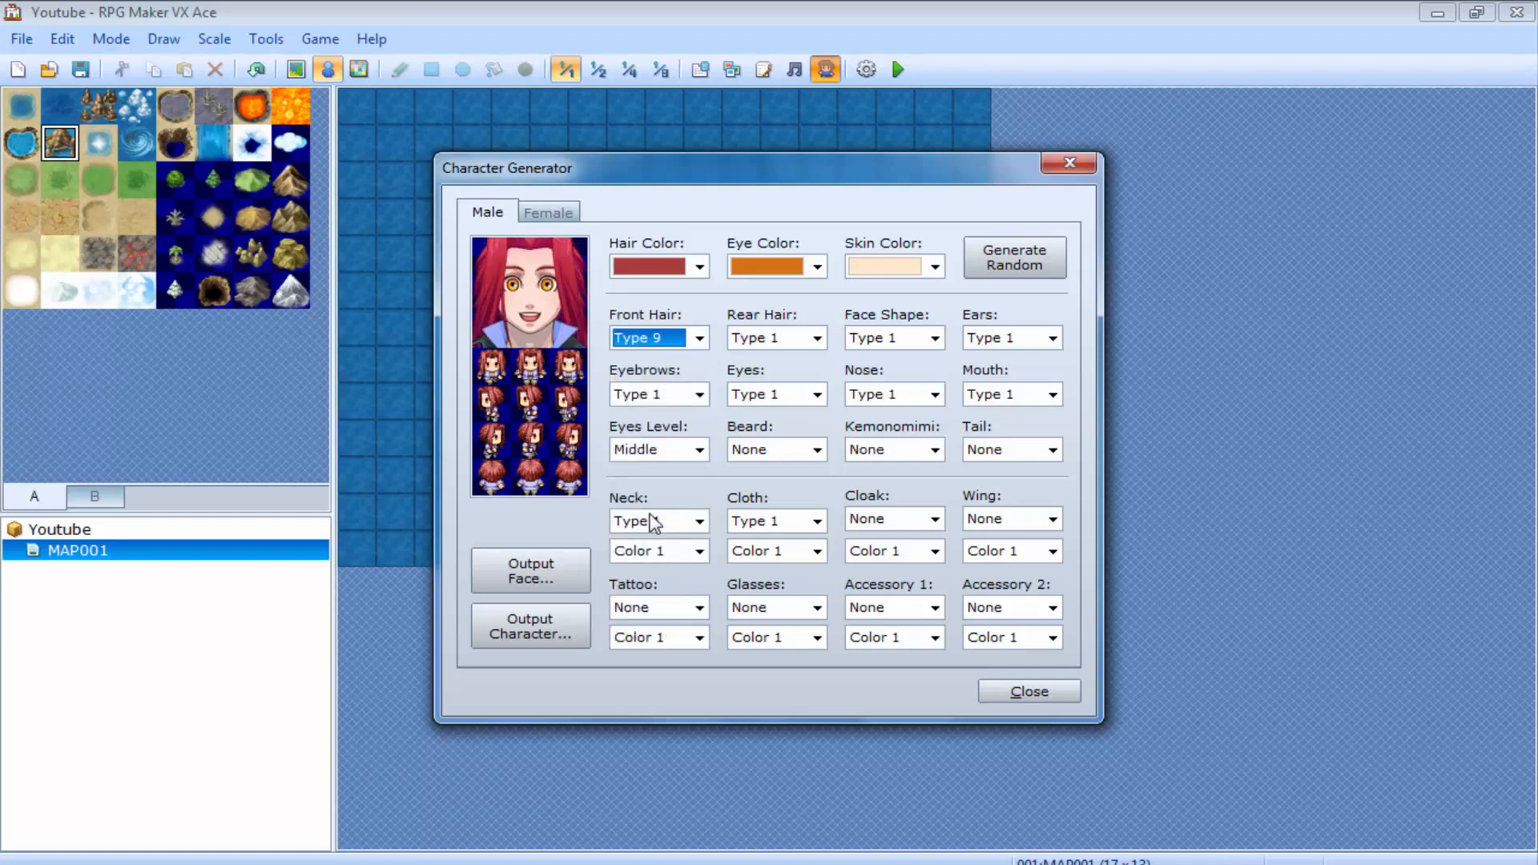
key(Down)
key(Down)
key(Down)
key(Down)
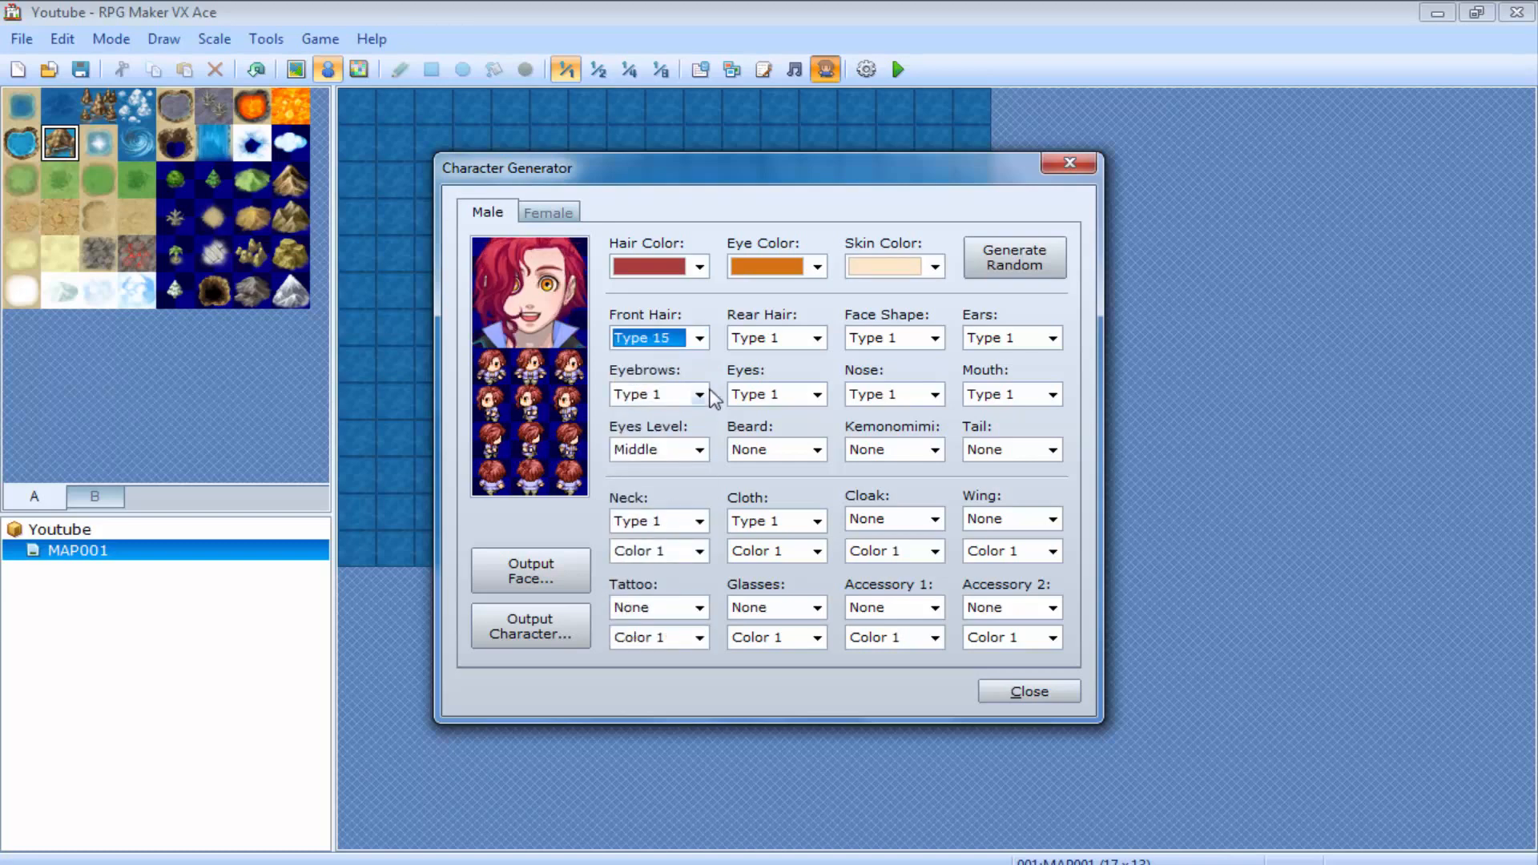
Set both the rear hair and the face shape of the character to Type 4
click(748, 340)
key(Down)
key(Down)
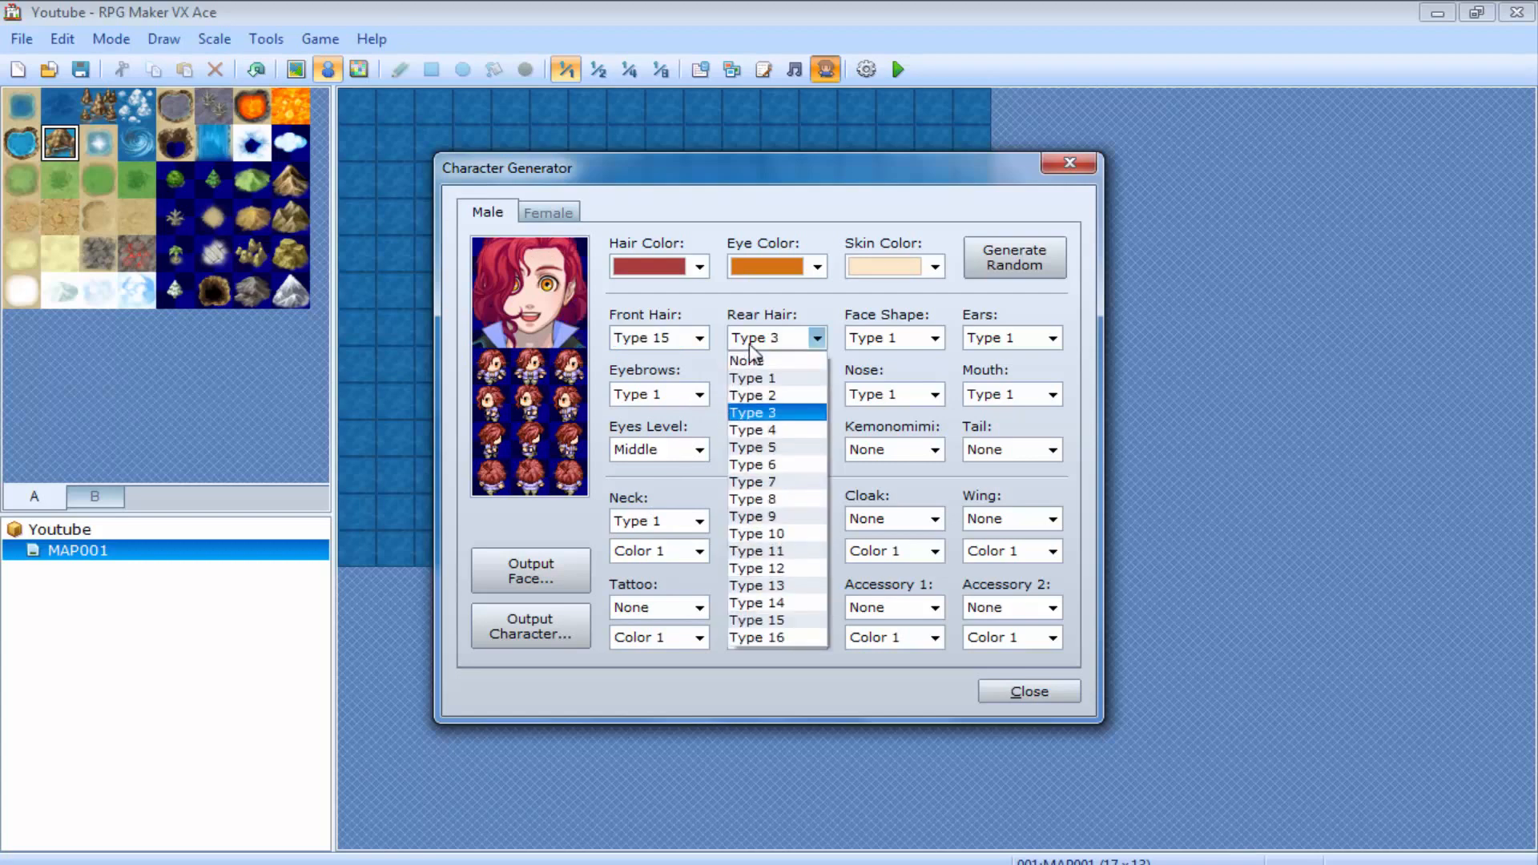
key(Down)
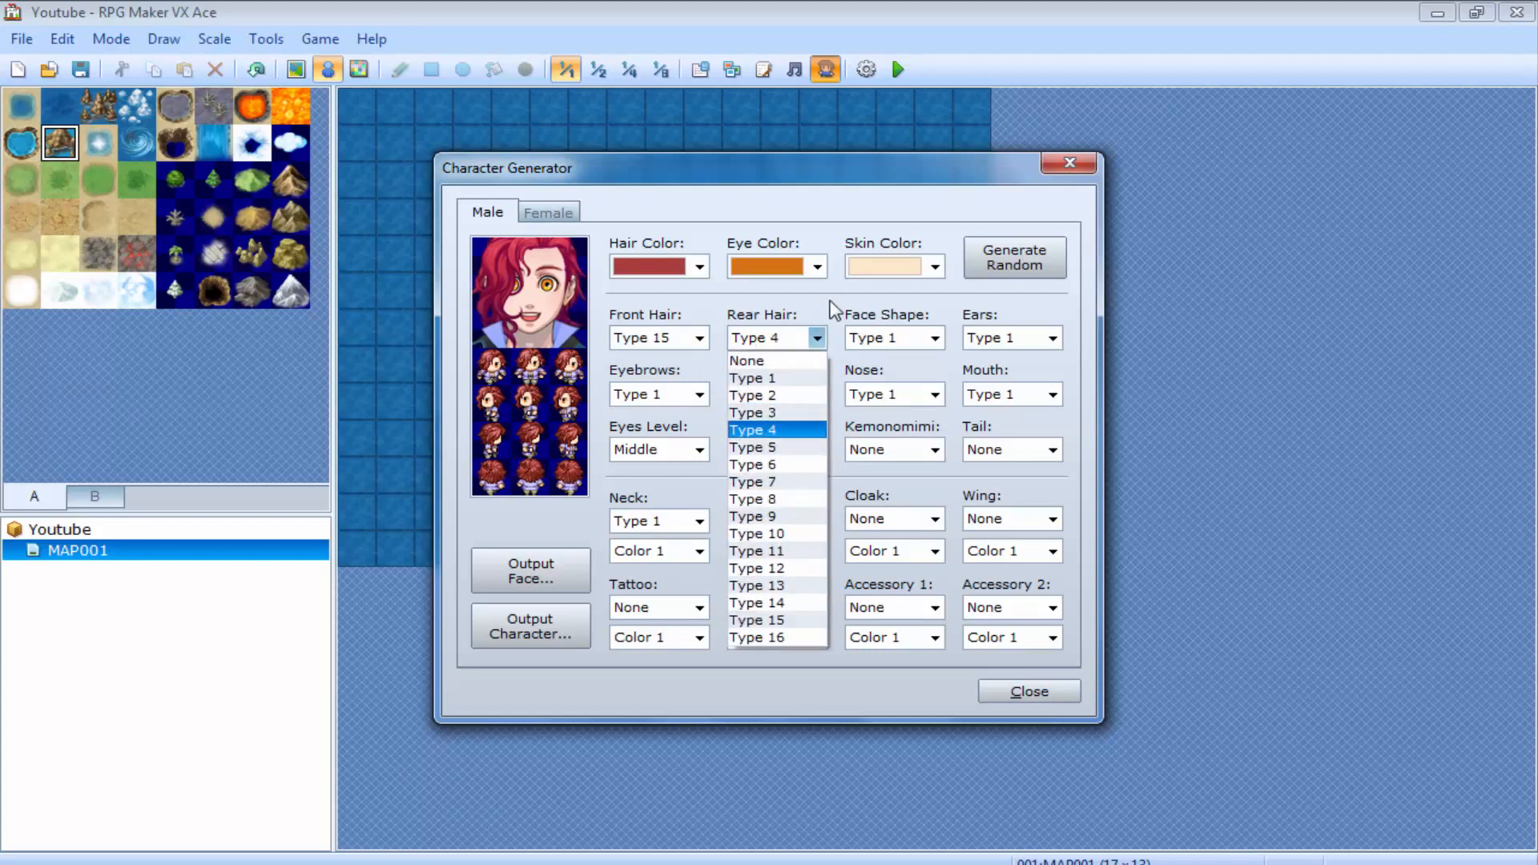
click(899, 343)
click(898, 340)
key(Down)
key(Down)
key(Down)
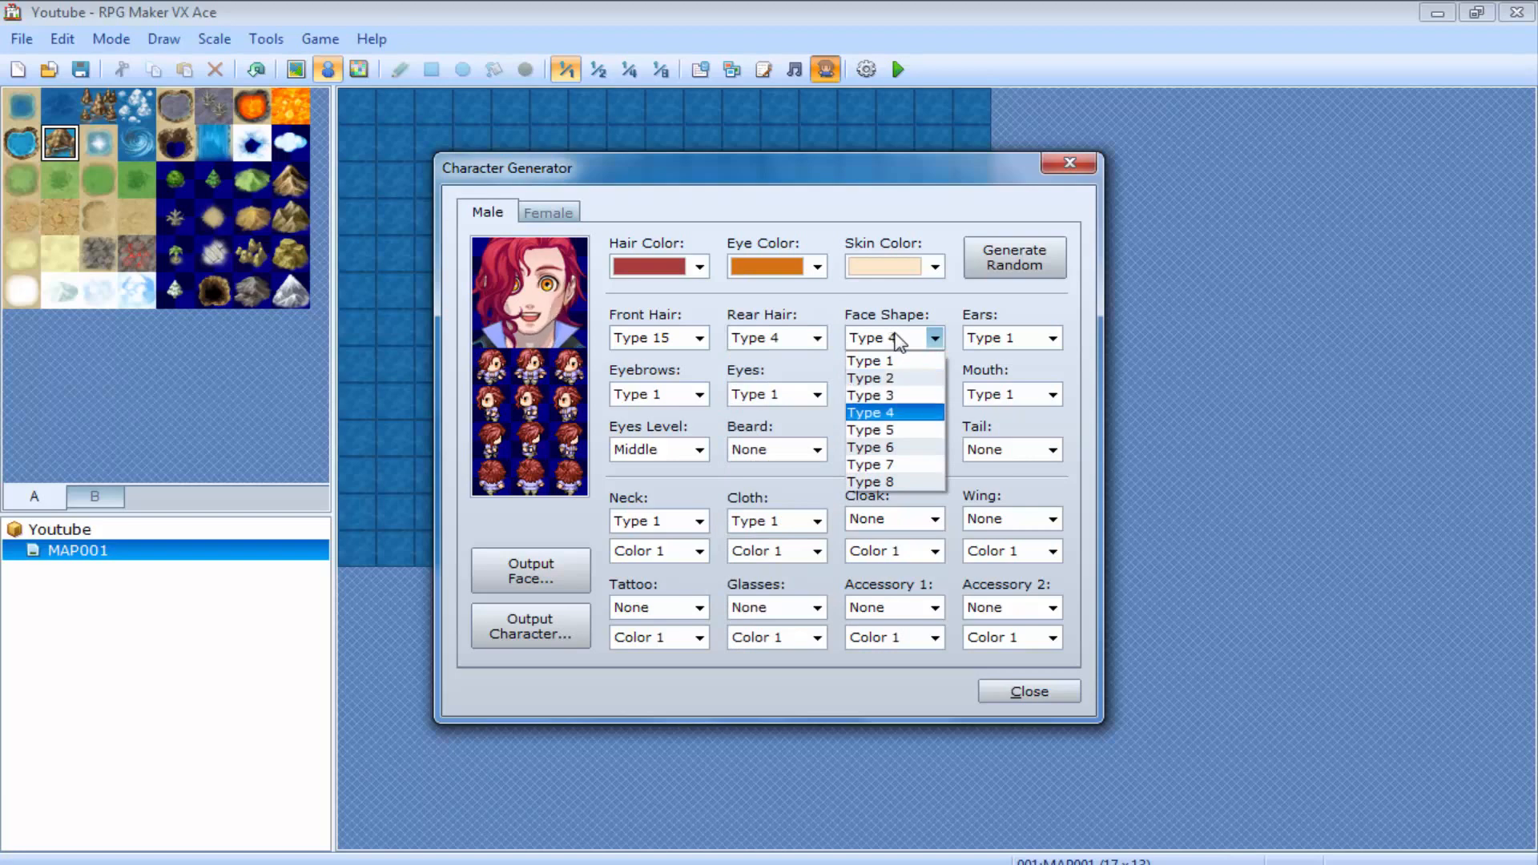
click(969, 338)
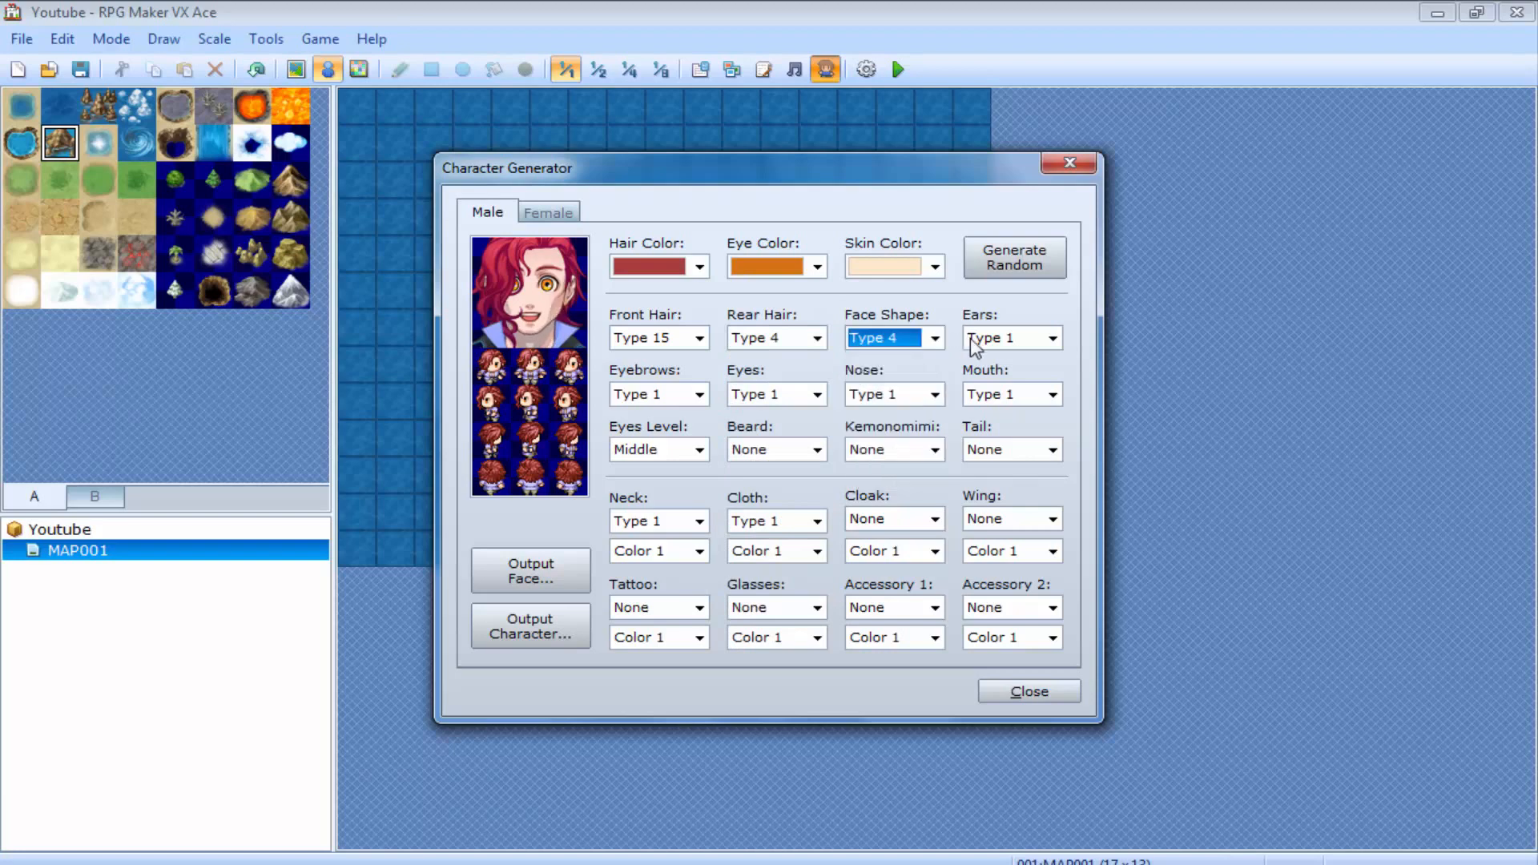
Set both the ears and the eyebrows of the character to Type 2
click(970, 338)
key(Down)
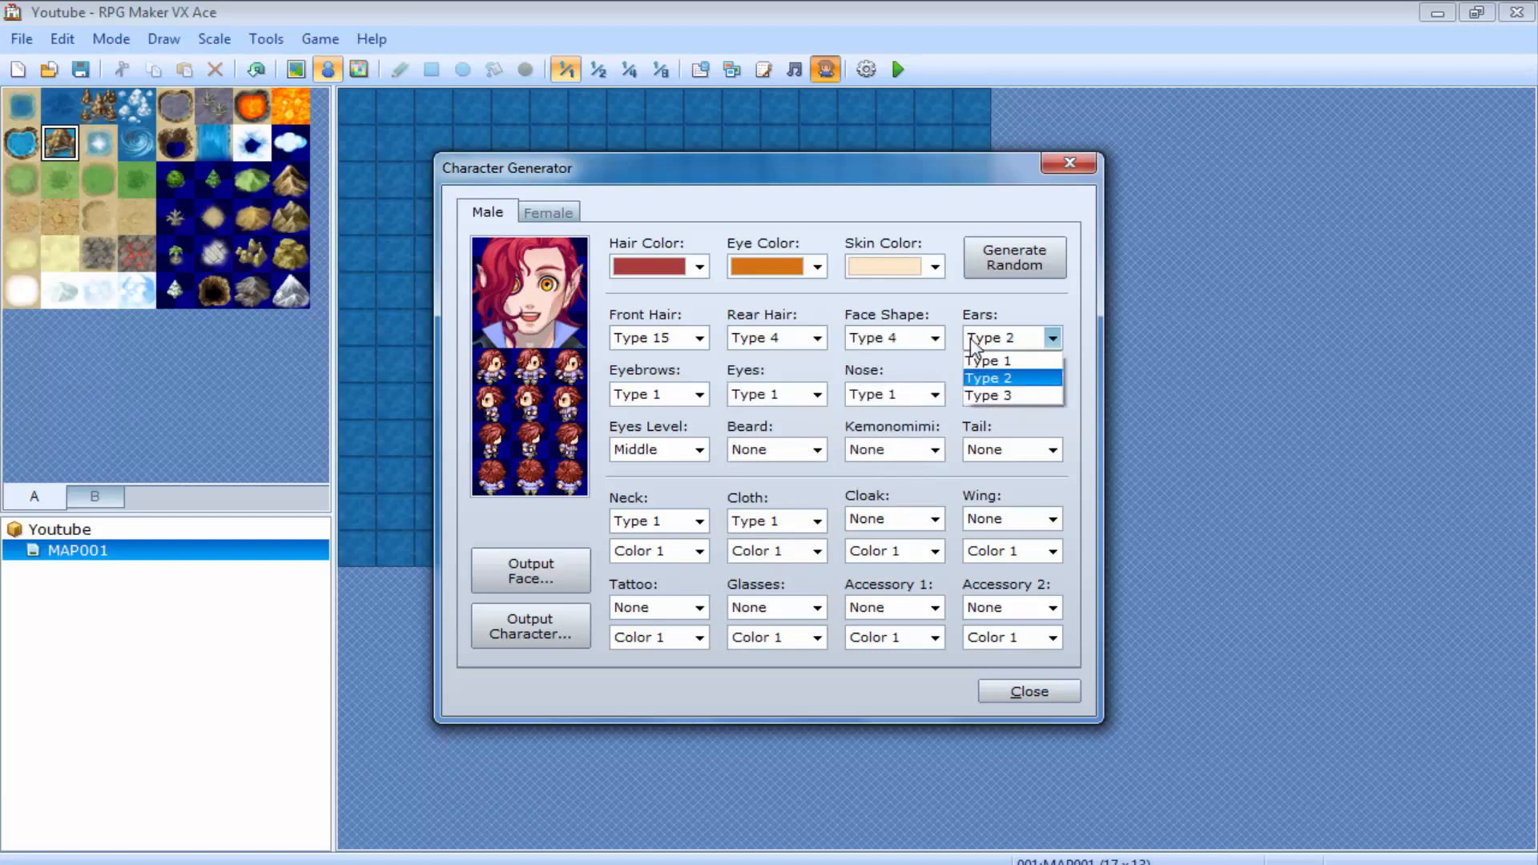
key(Down)
key(Up)
key(Return)
click(681, 390)
key(Down)
key(Down)
key(Up)
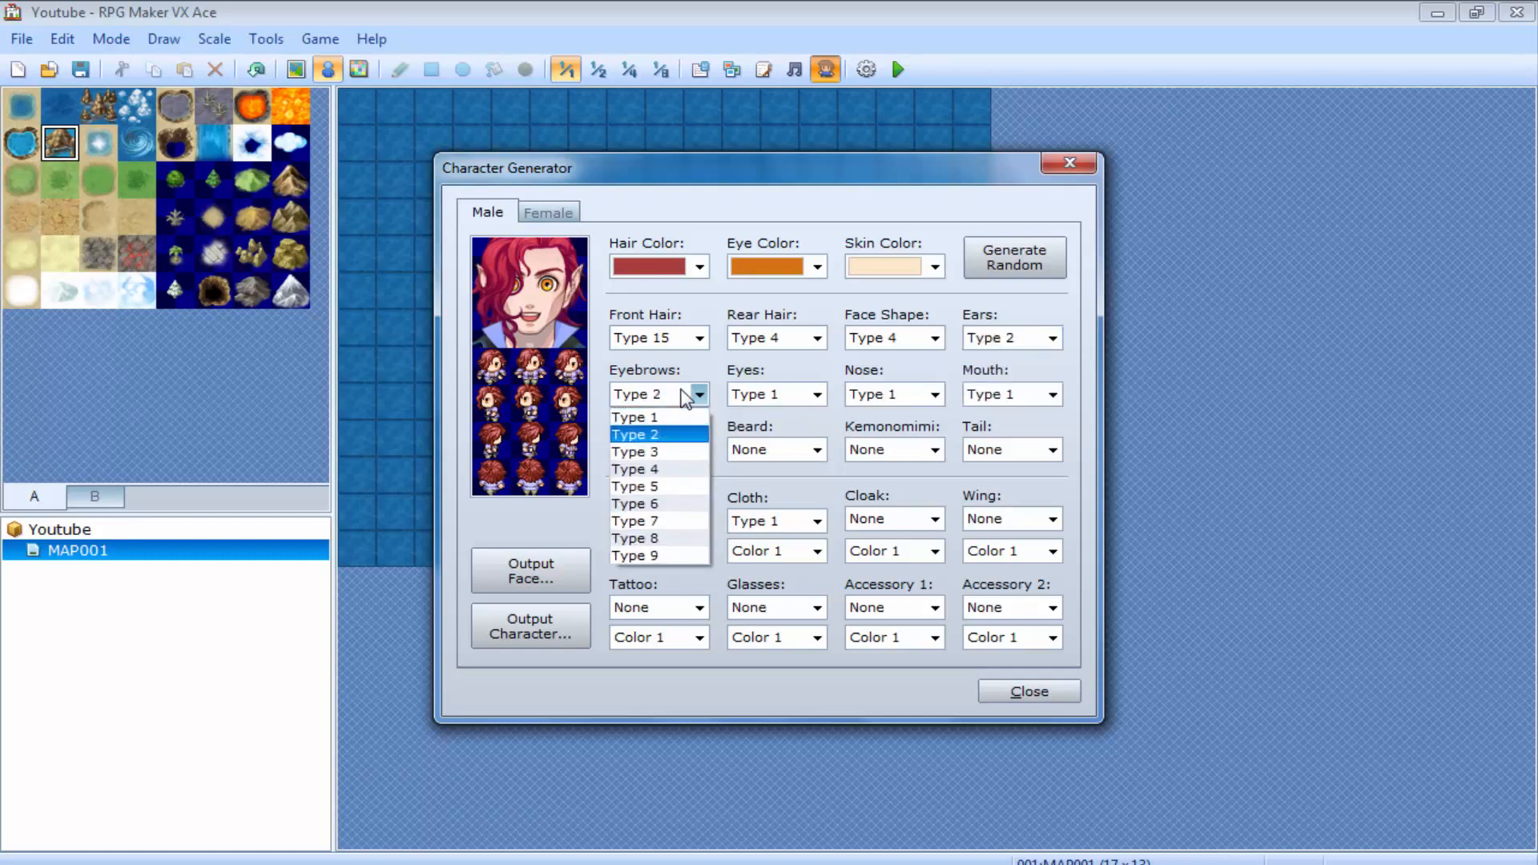
key(Return)
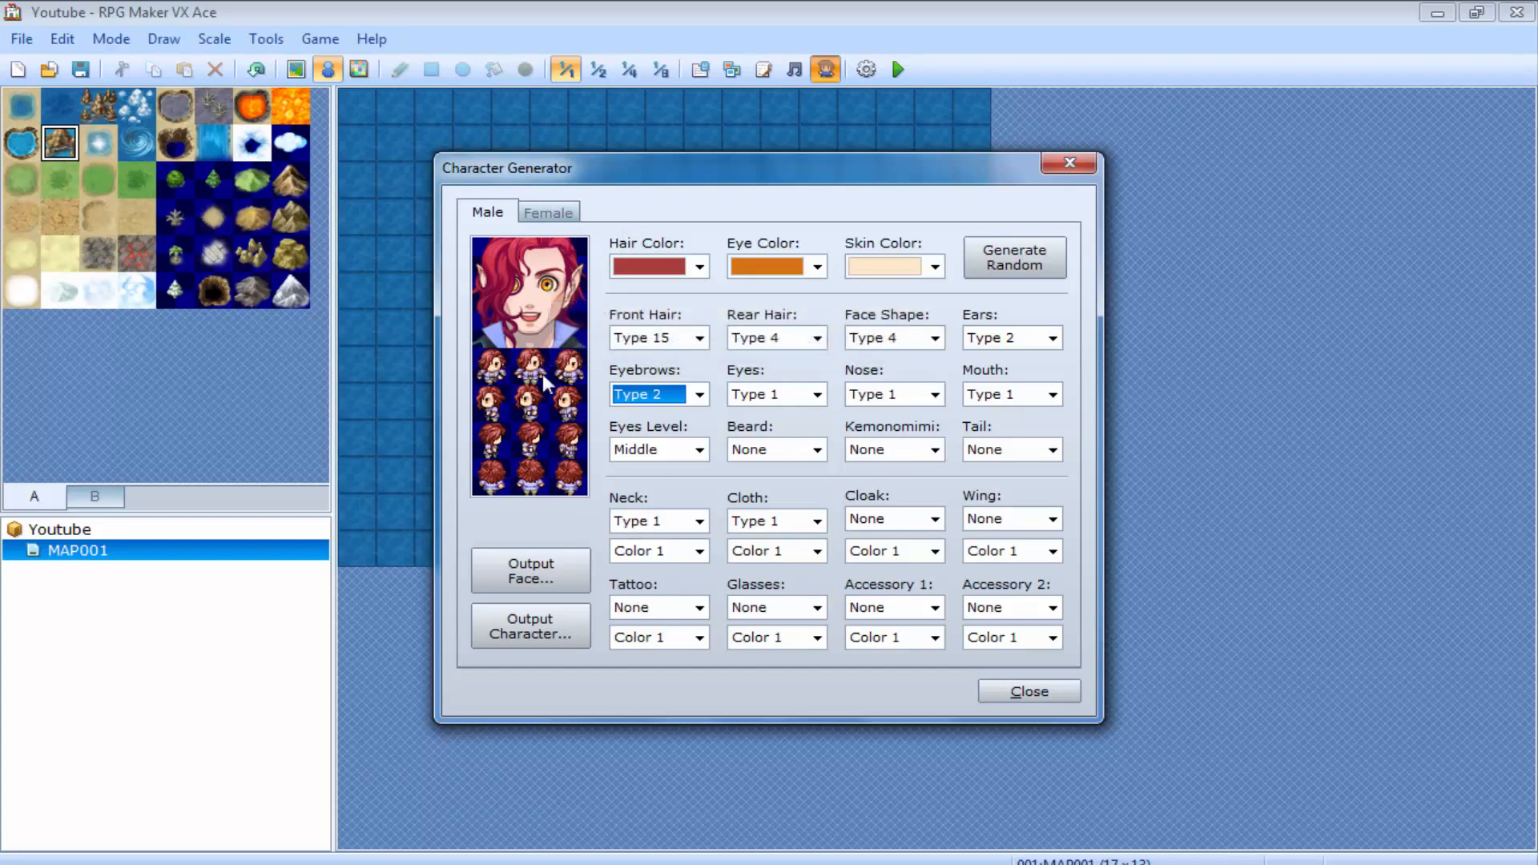
Go through the neck styles and set the character's neck to Type 9
click(662, 527)
key(Down)
key(Down)
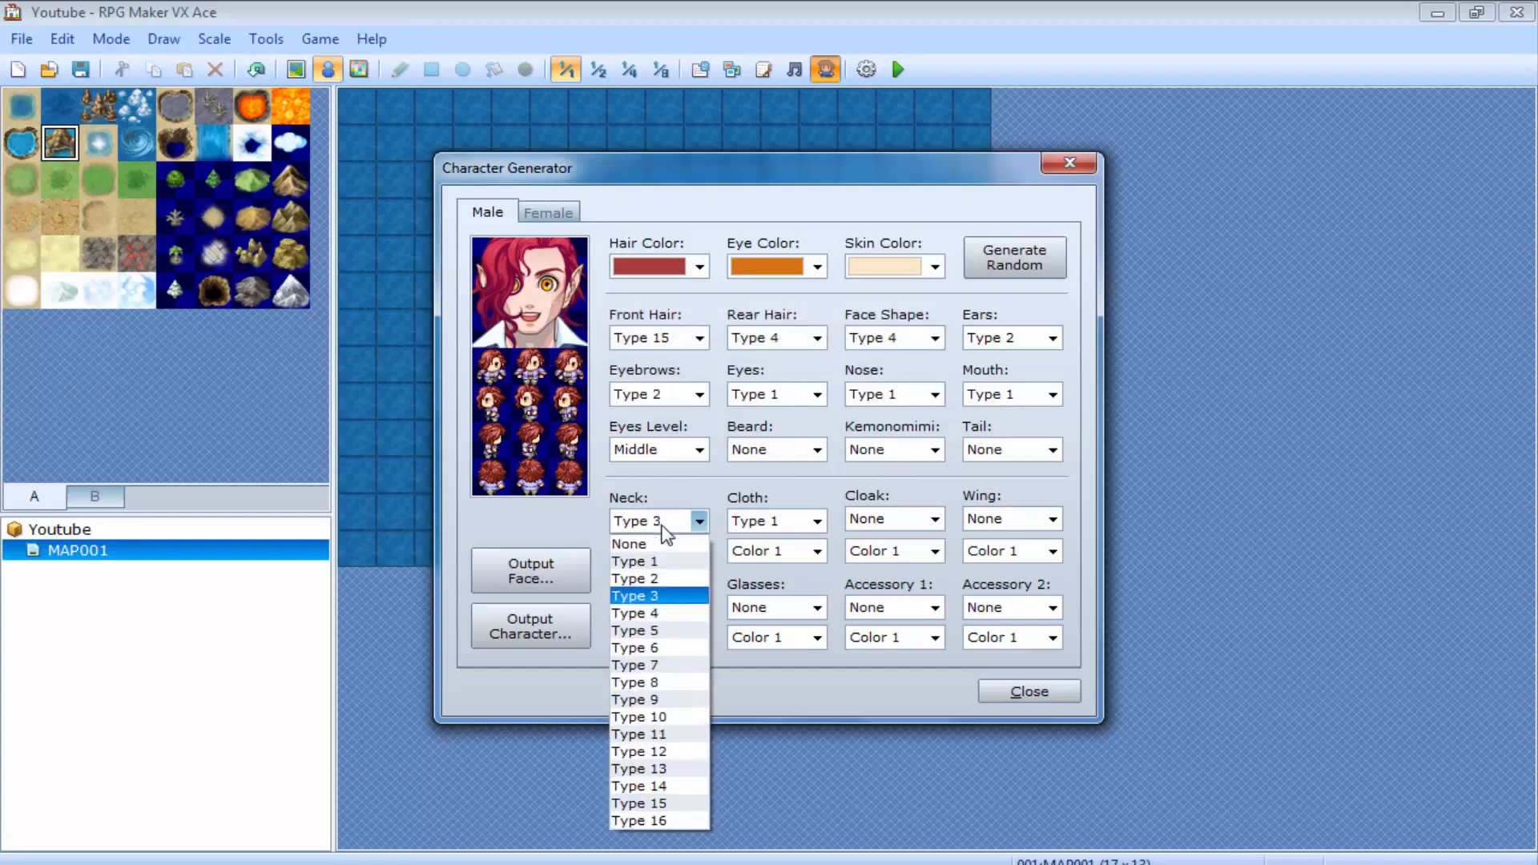
key(Down)
key(Down)
key(Down)
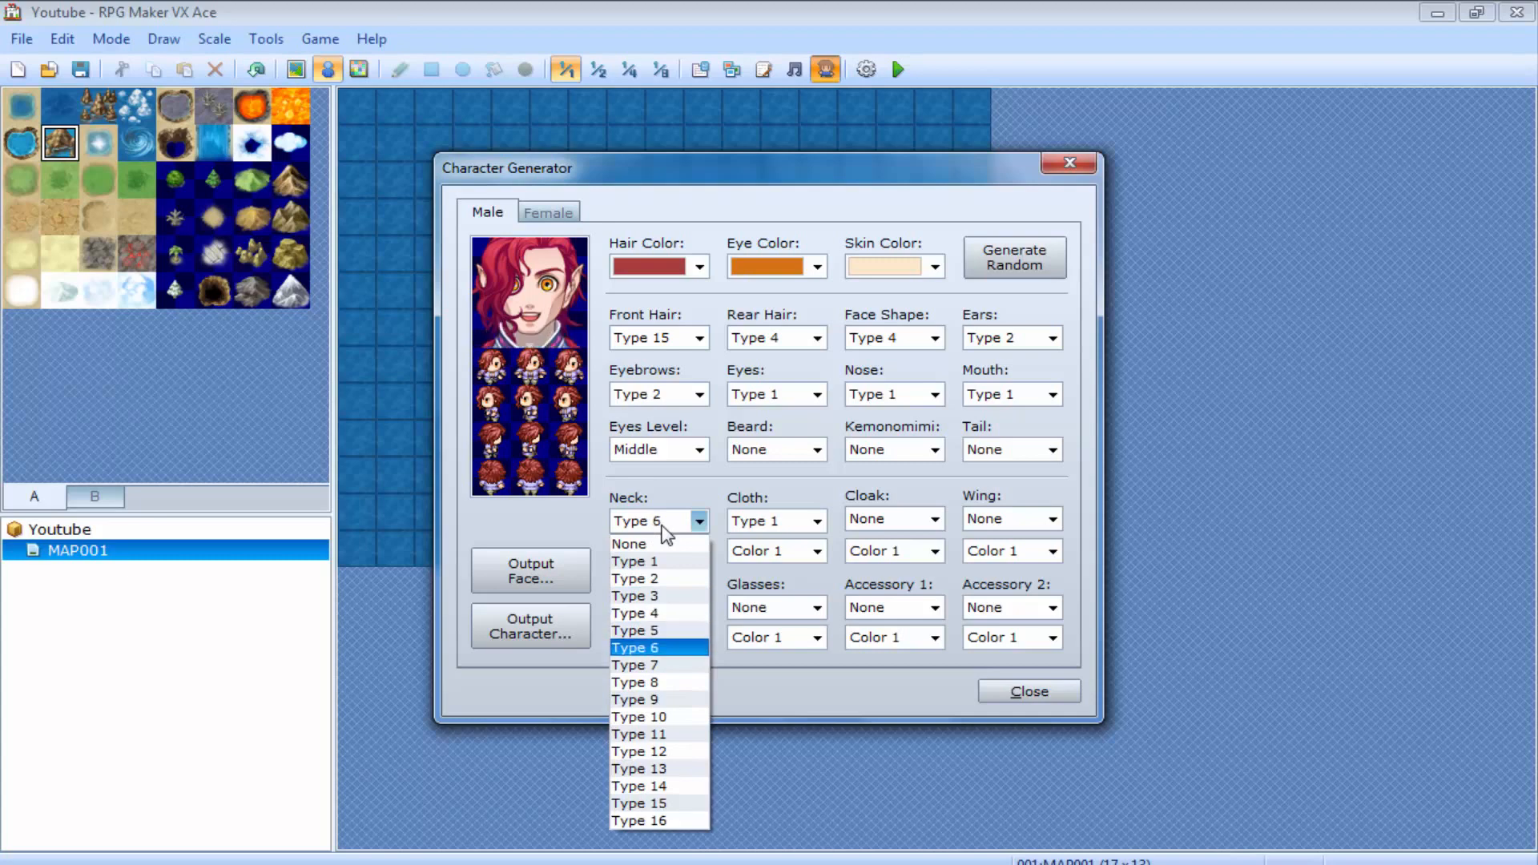
key(Down)
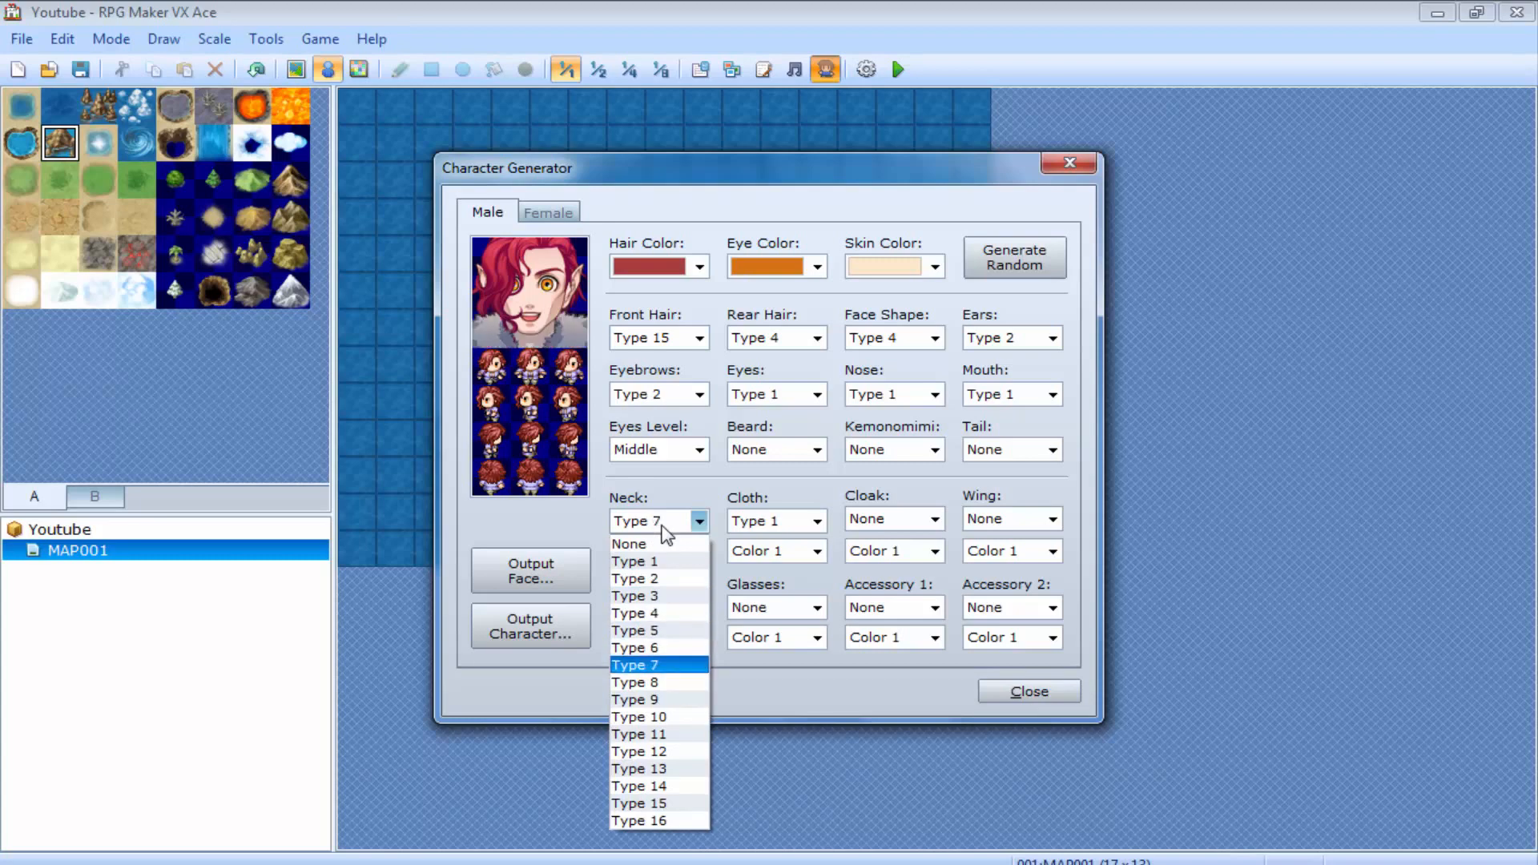
key(Down)
key(Down)
key(Up)
key(Down)
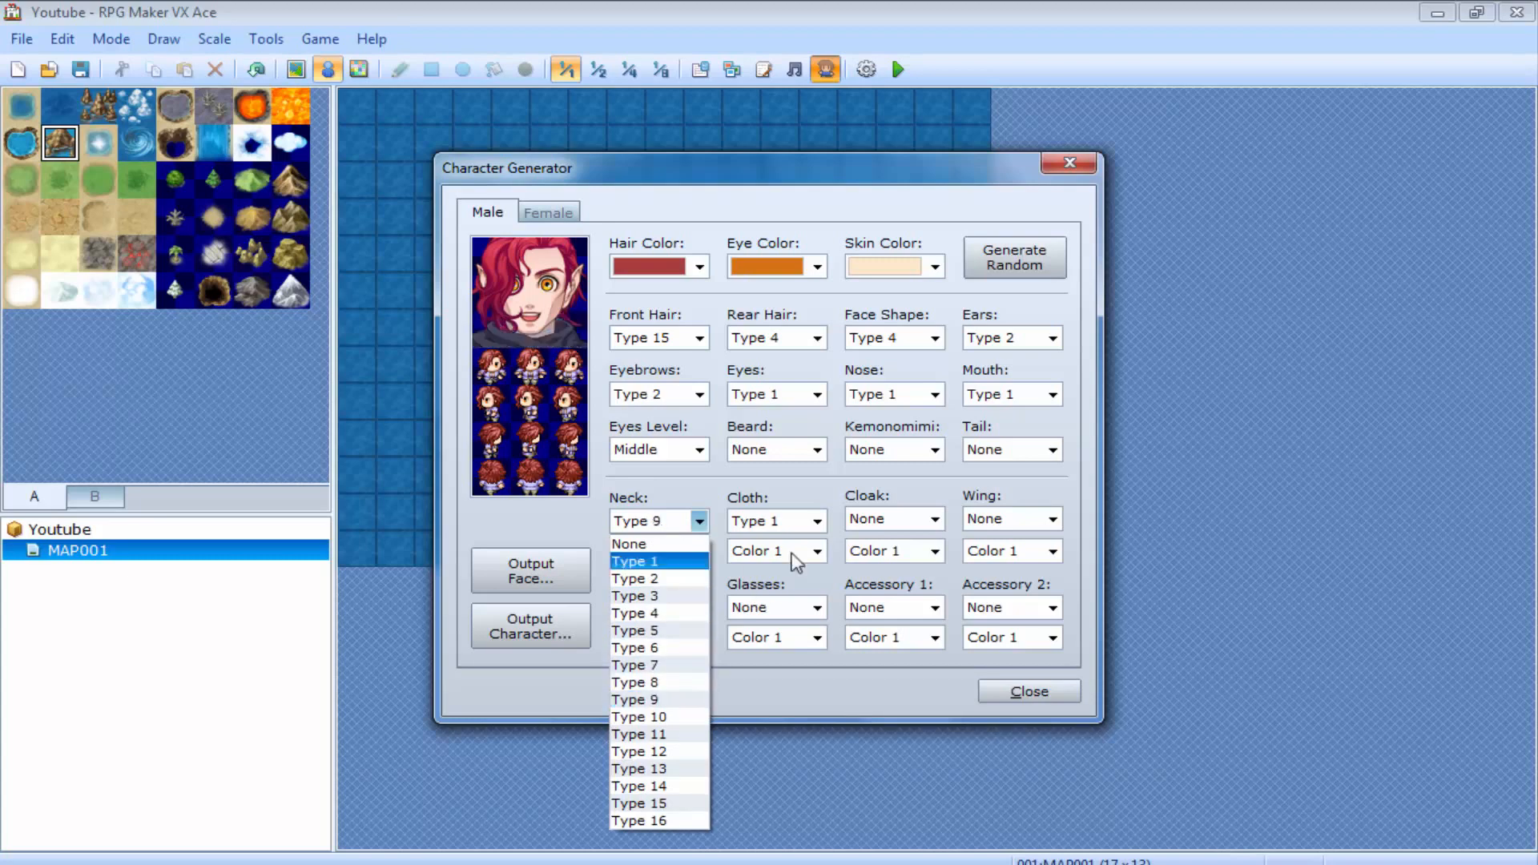
click(780, 521)
Go through the clothing styles and set the character's cloth to Type 16
click(781, 520)
key(Down)
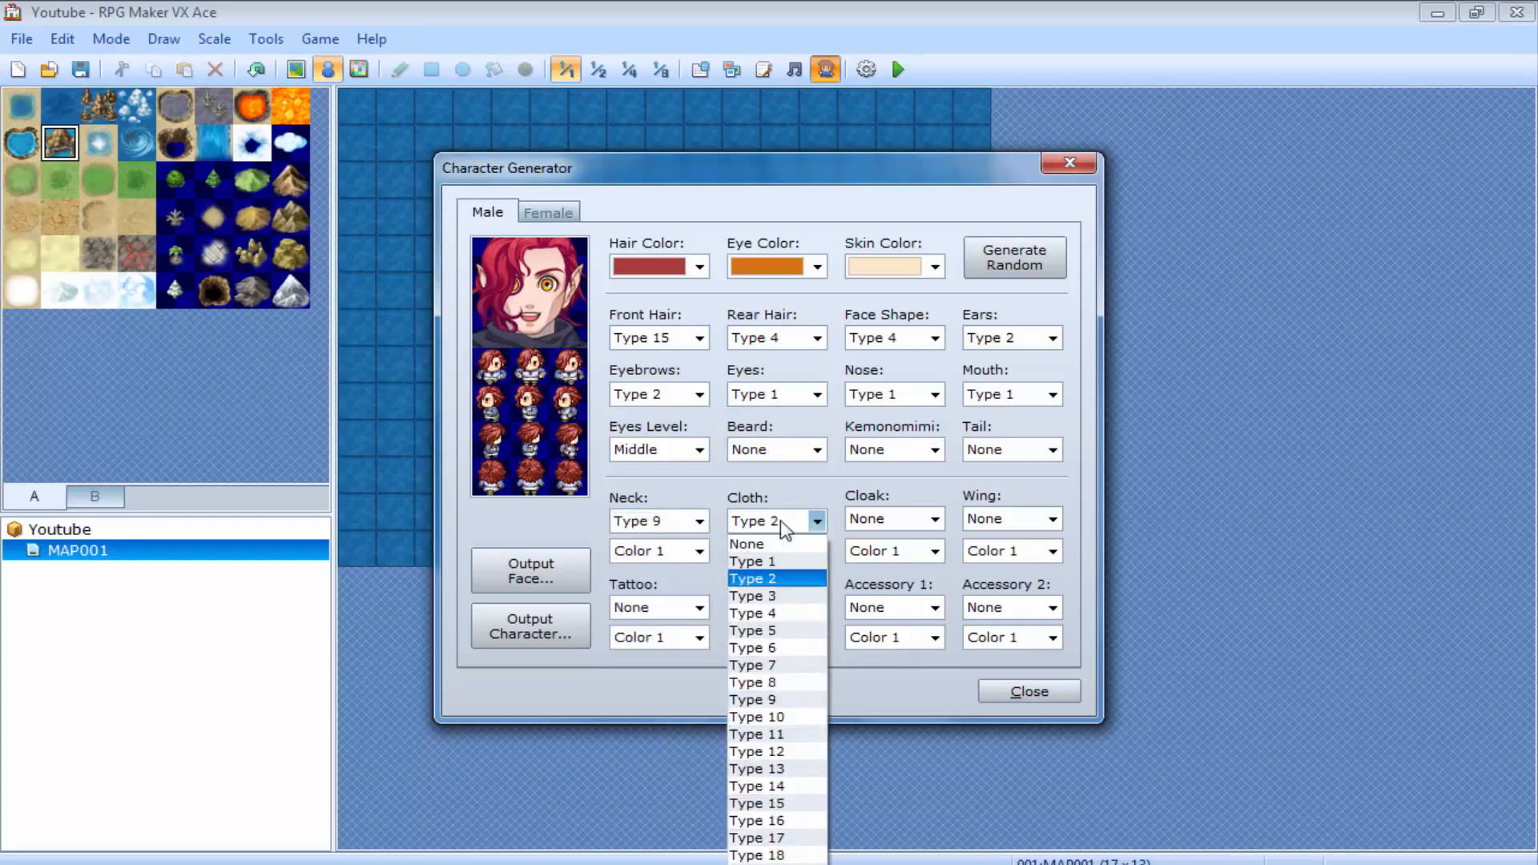
key(Down)
key(Down)
key(Down)
key(Down)
key(Down)
key(Down)
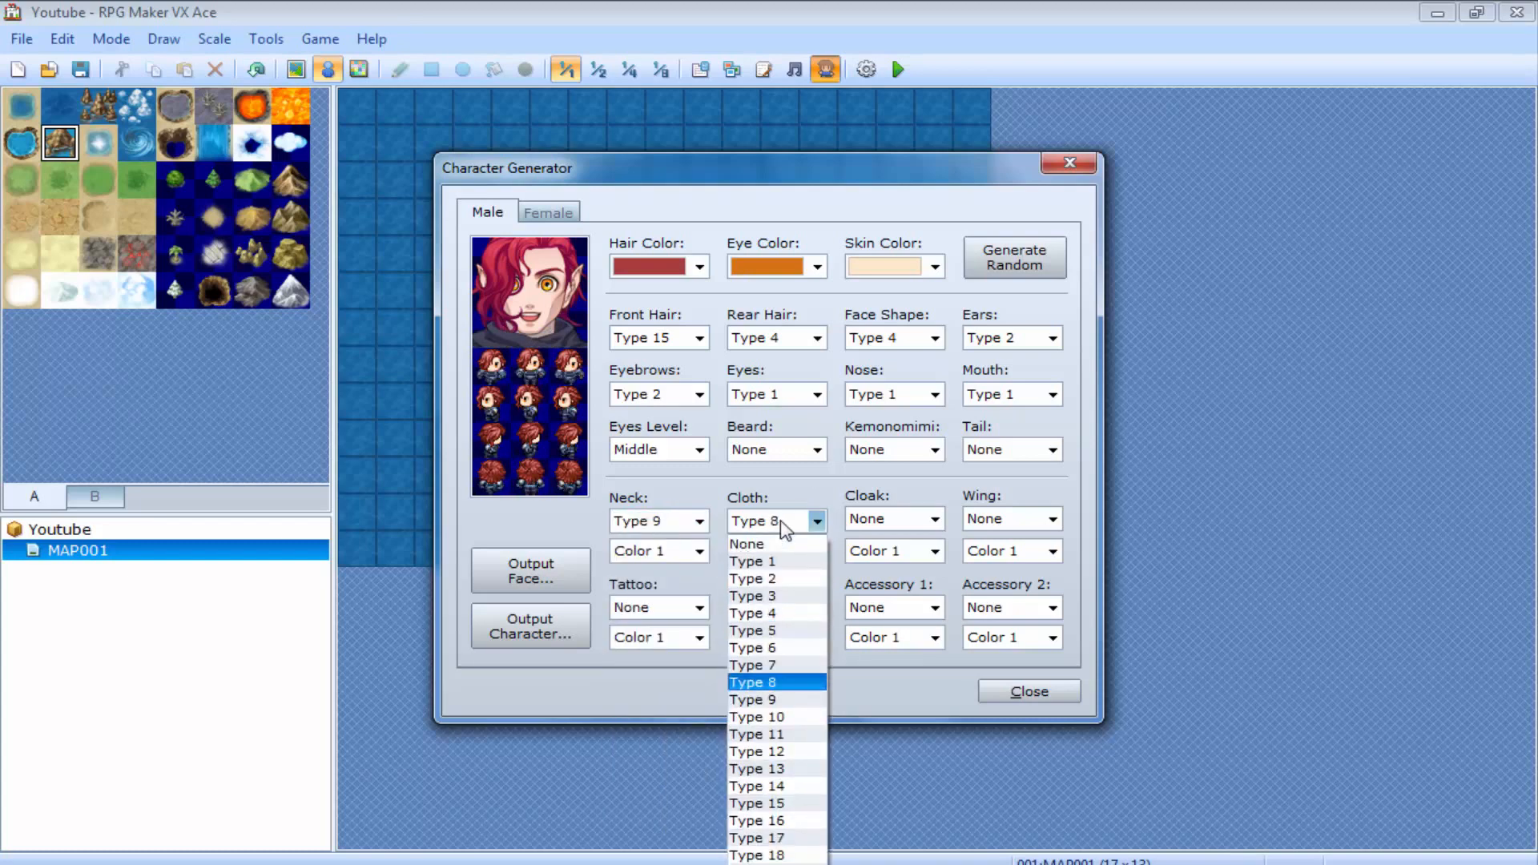
key(Down)
key(Down)
key(Down)
key(Down)
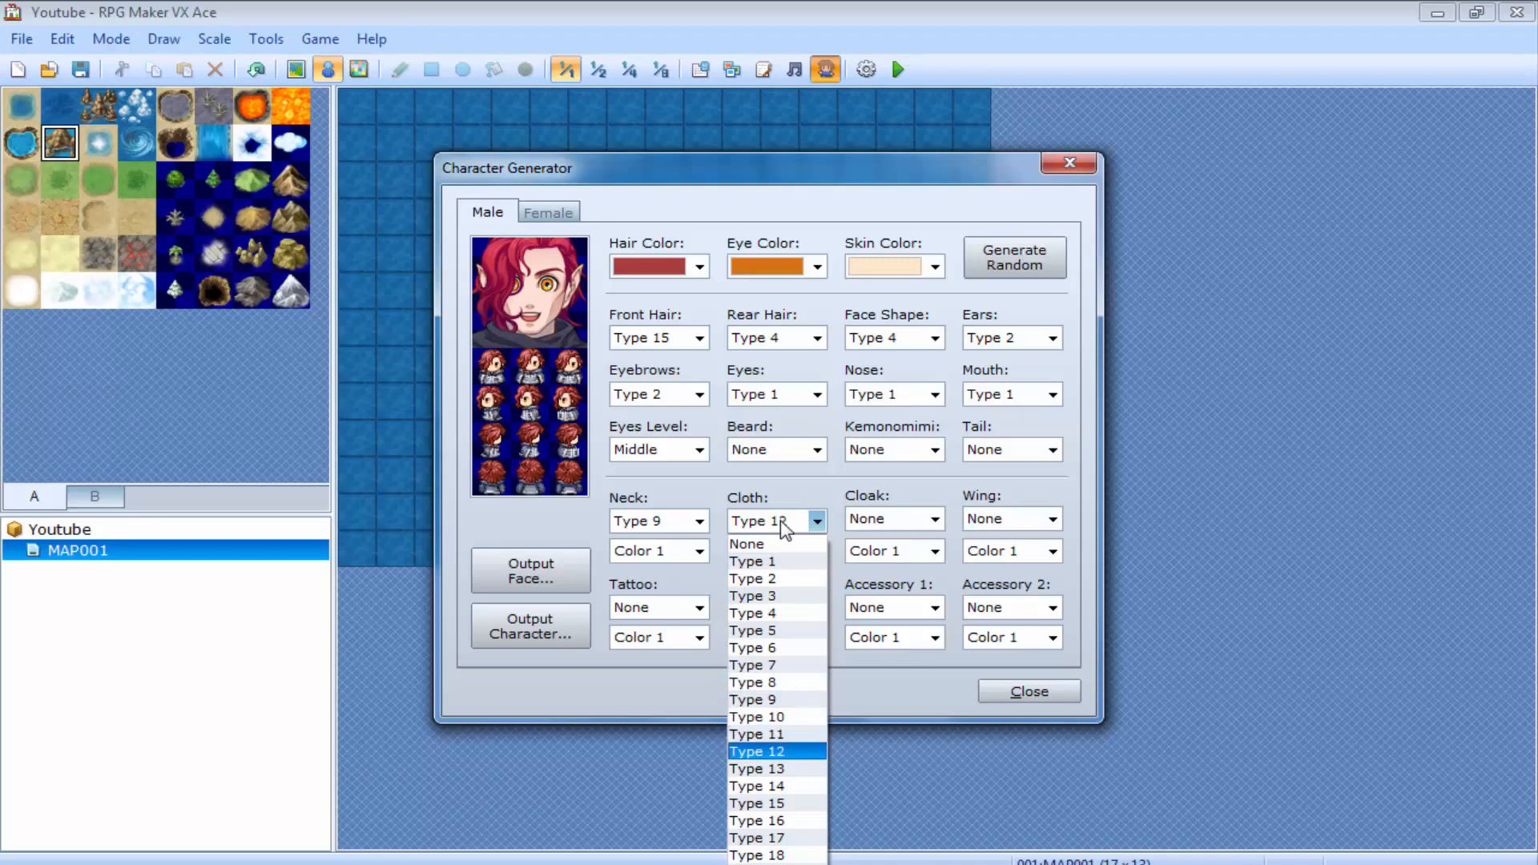
key(Down)
key(Down)
key(Down)
key(Down)
key(Down)
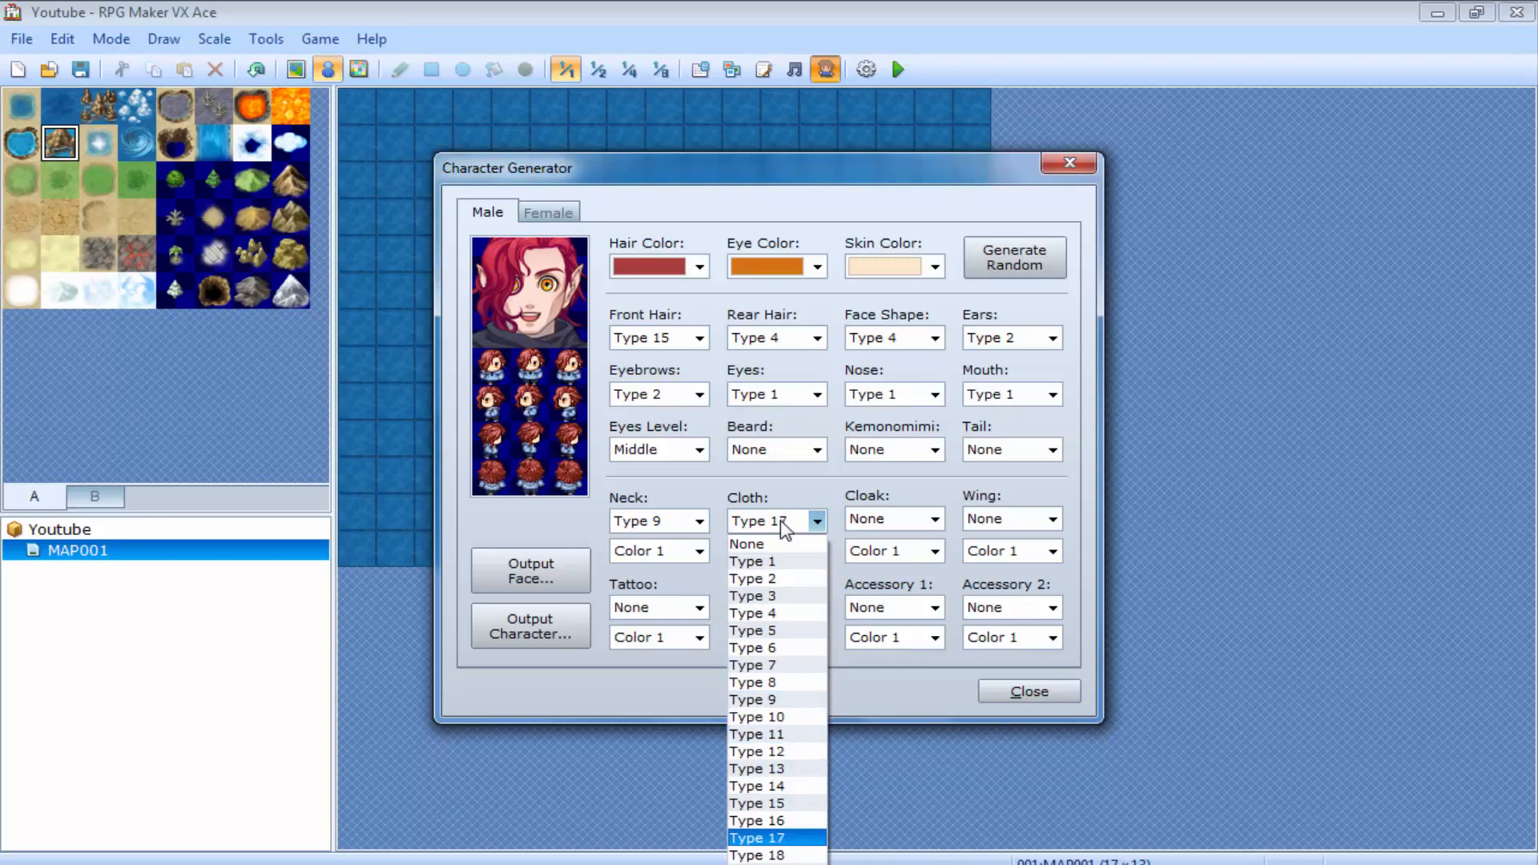
key(Up)
key(Return)
Compare the available clothing colors and set the cloth to Color 6
click(776, 551)
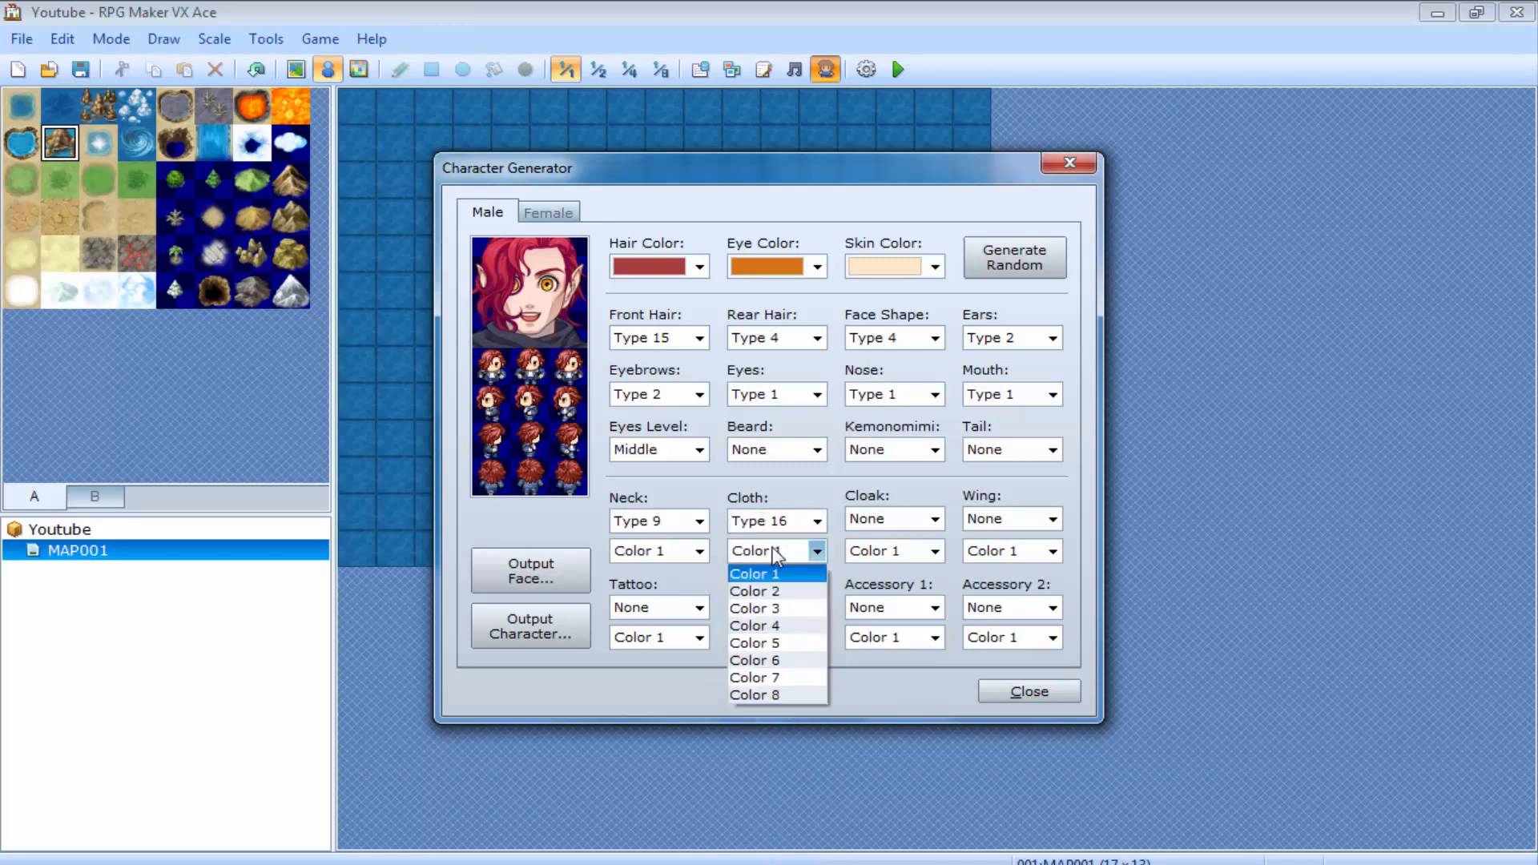
key(Down)
key(Down)
key(Down)
key(Down)
key(Down)
key(Down)
key(Down)
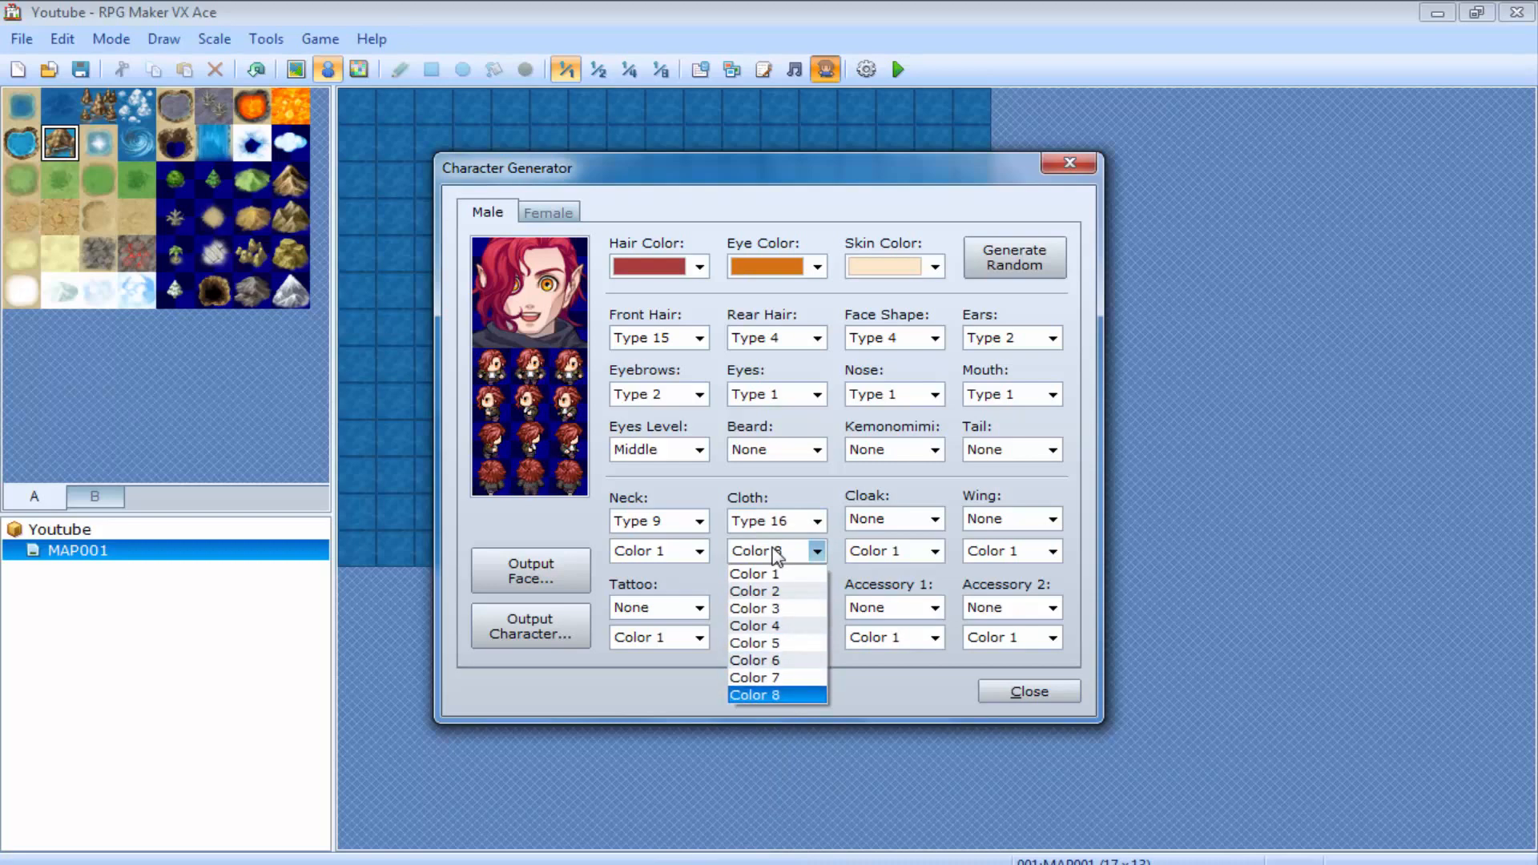
key(Up)
key(Up)
key(Up)
key(Down)
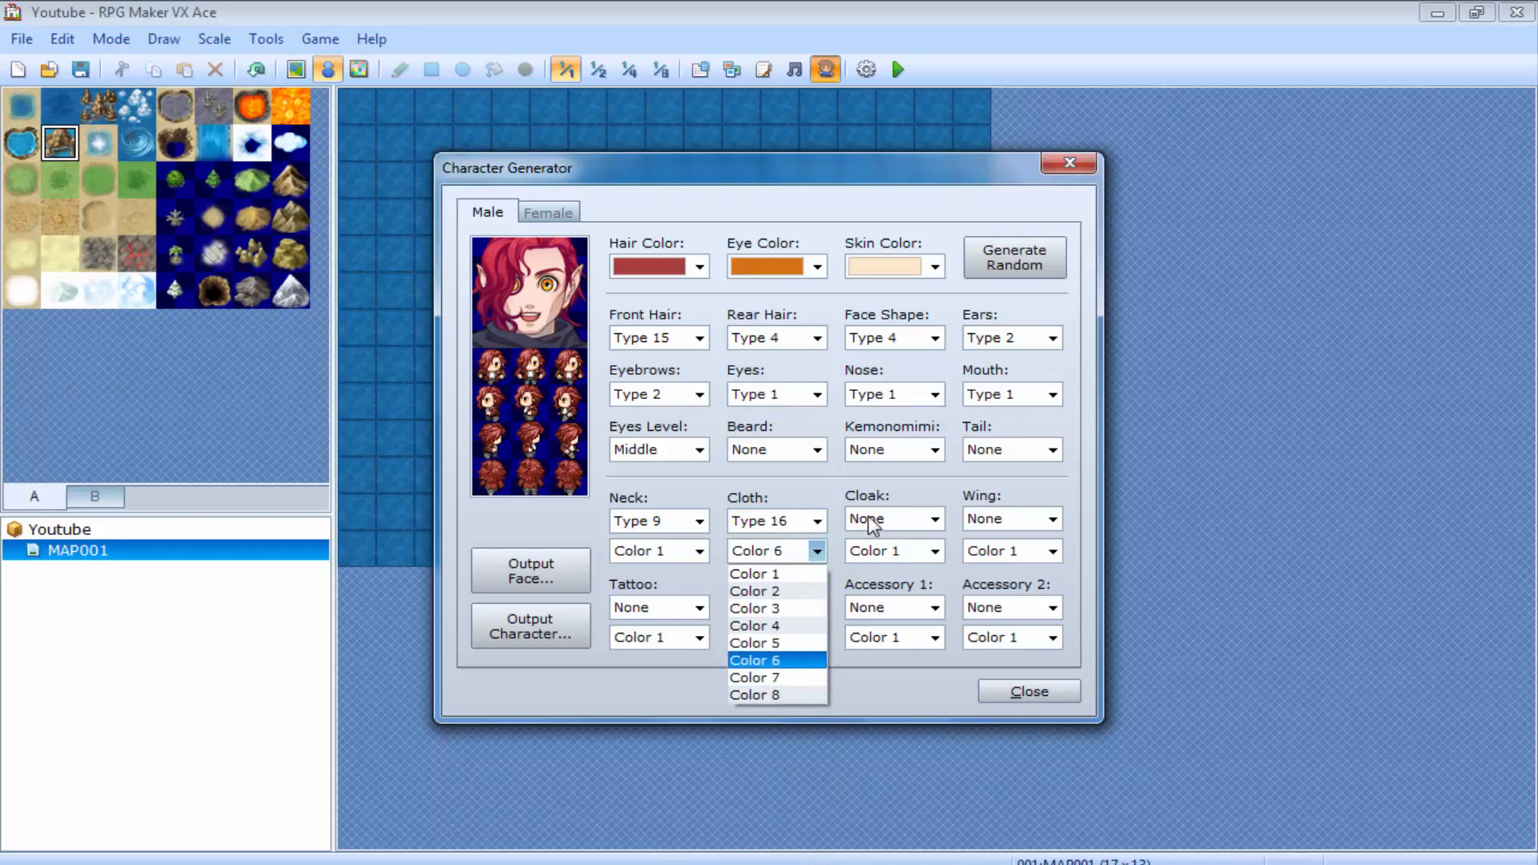
click(871, 524)
Give the character the Type 4 cloak
click(873, 520)
key(Down)
key(Down)
key(Down)
key(Down)
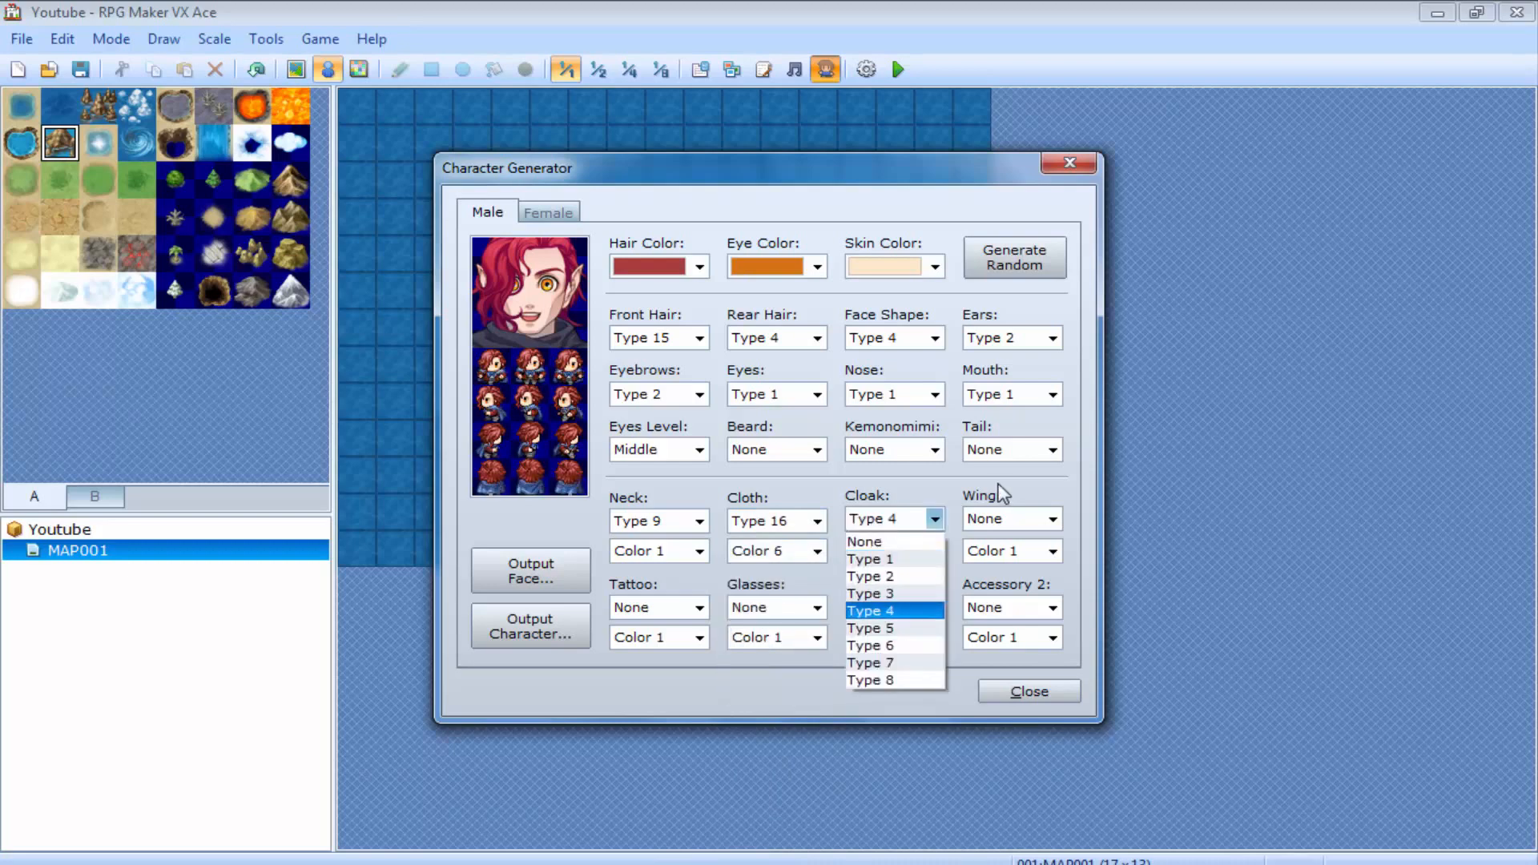
click(1009, 519)
Give the character Type 3 wings
click(1052, 519)
key(Down)
key(Down)
key(Down)
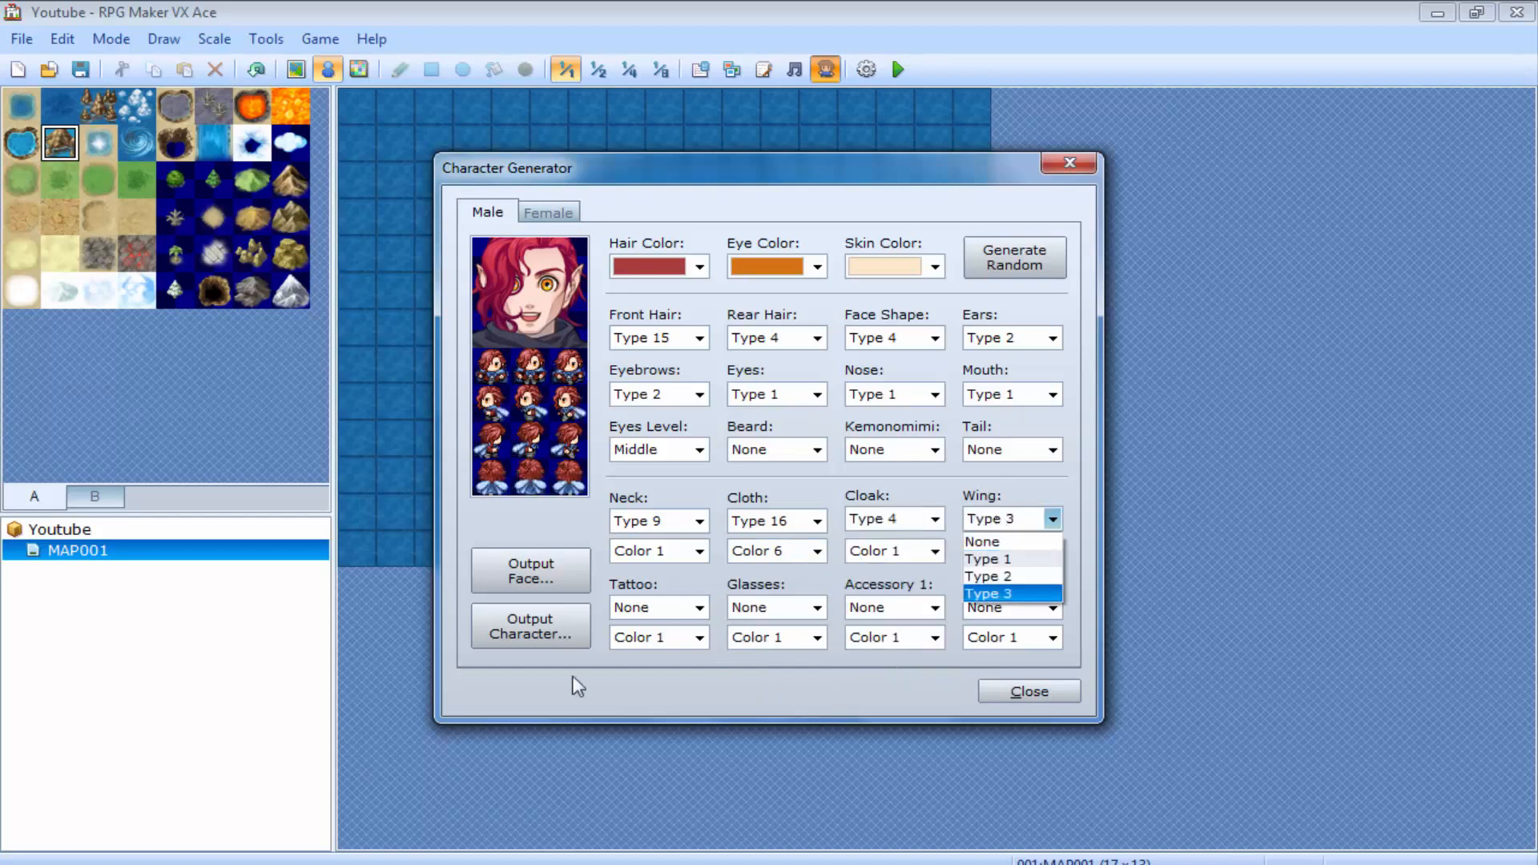
key(Return)
Go through the tattoo styles on the character's face and choose Type 3
click(650, 610)
key(Down)
key(Down)
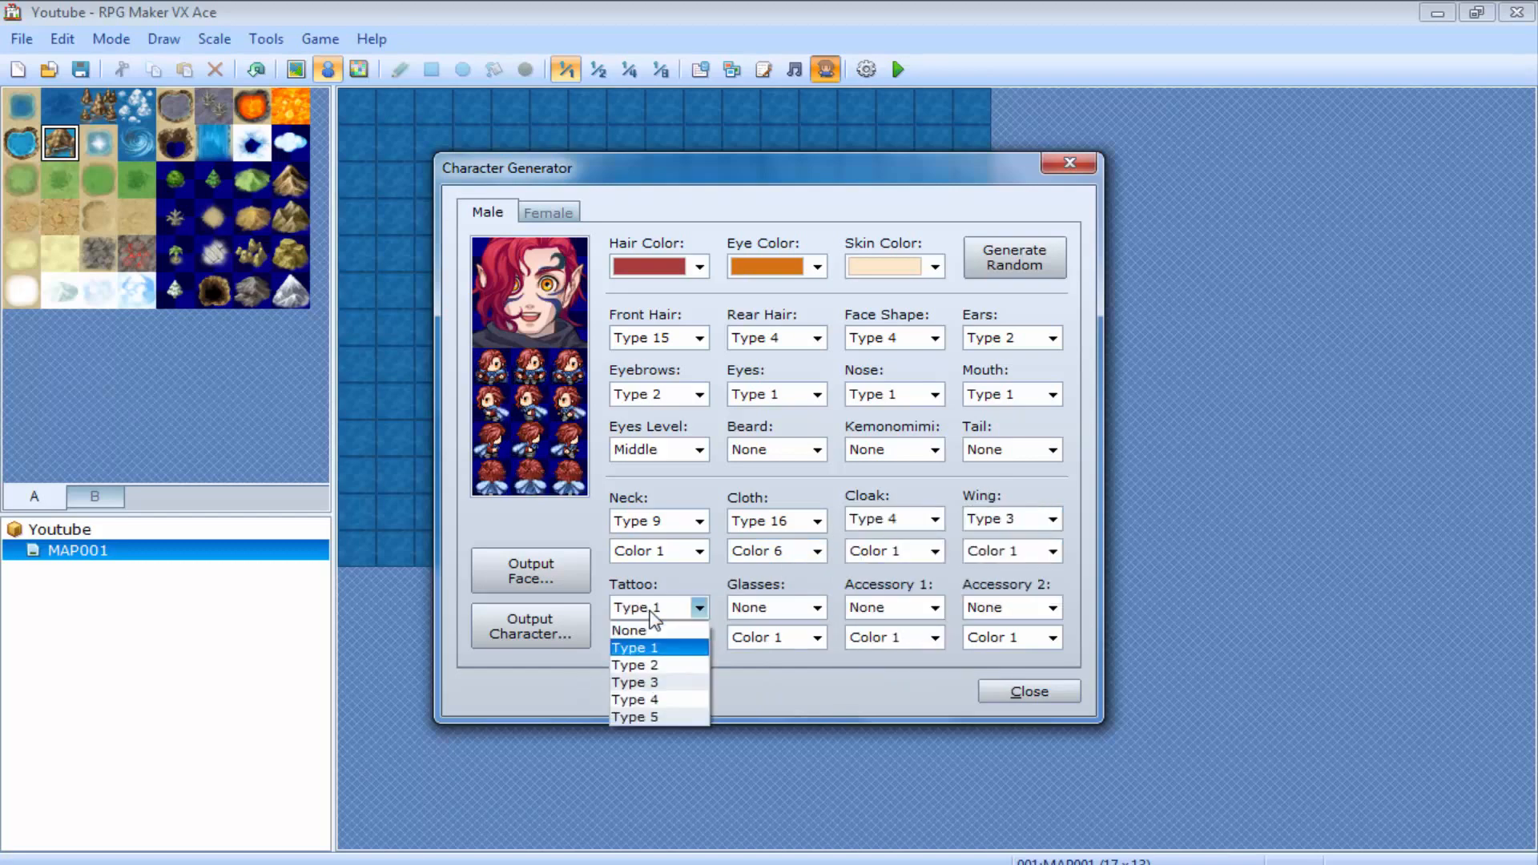
key(Down)
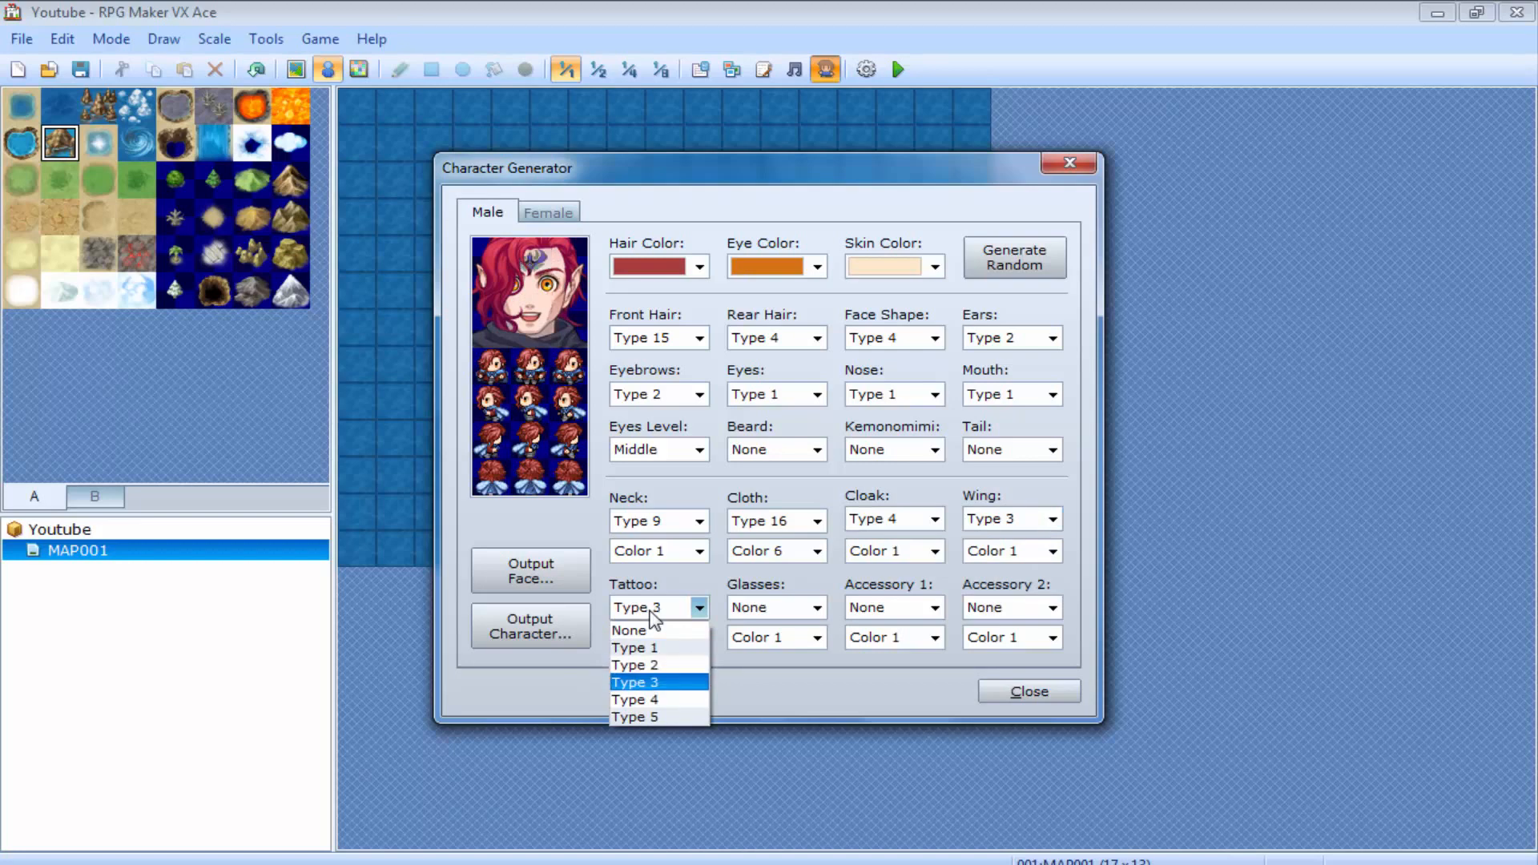
Set the male character's tattoo to Type 3 and glasses to Type 2
key(Return)
click(751, 610)
key(Down)
key(Down)
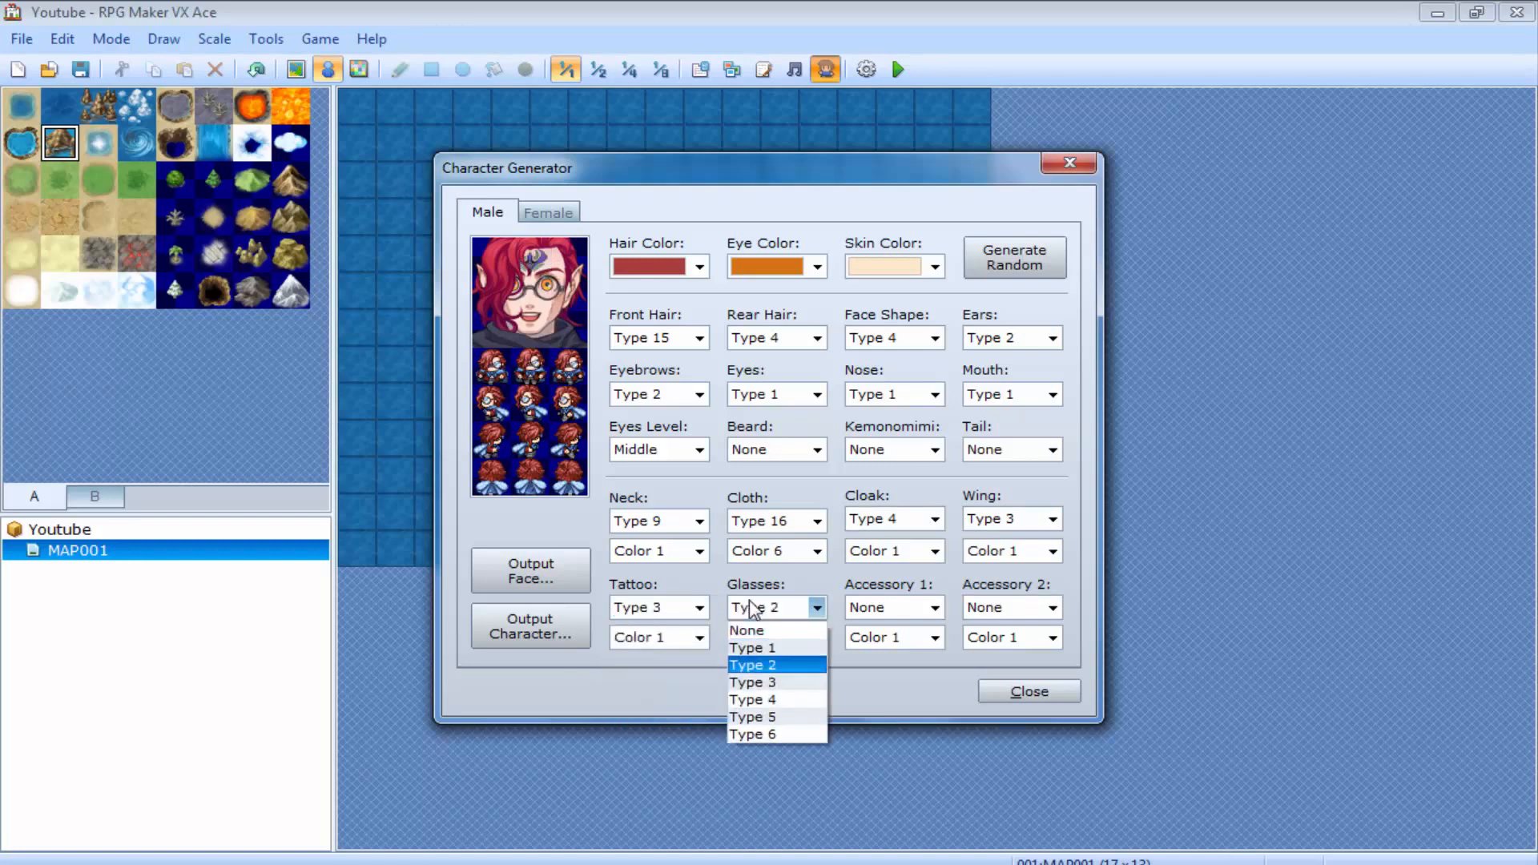
Give the character Type 3 for Accessory 1
click(871, 610)
click(871, 610)
key(Down)
key(Down)
key(Down)
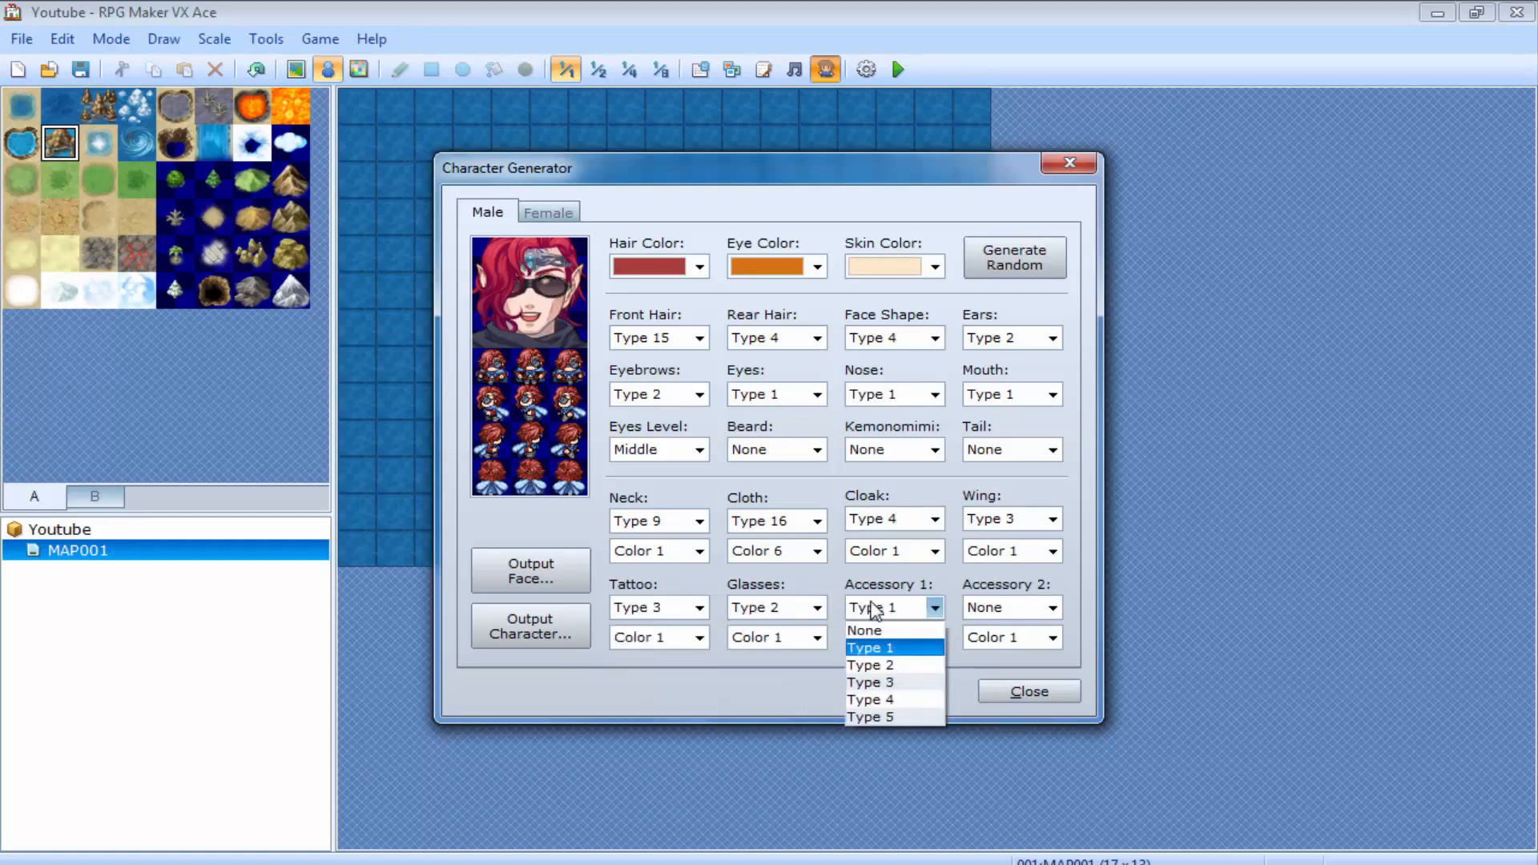
Set Accessory 2 to Type 4 and close the Character Generator
click(1035, 607)
key(Down)
key(Down)
key(Down)
key(Down)
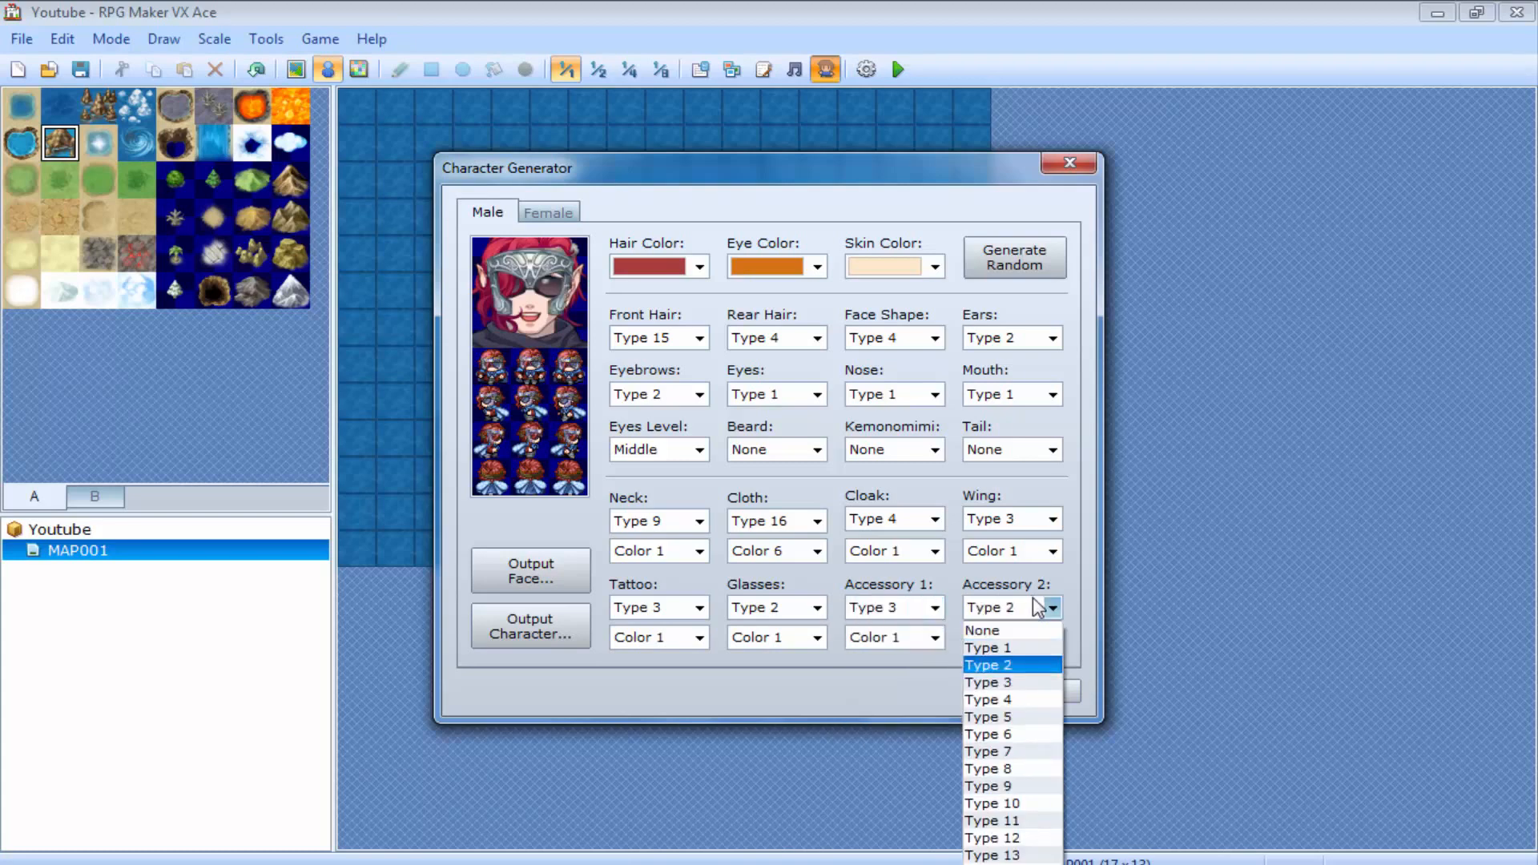
key(Return)
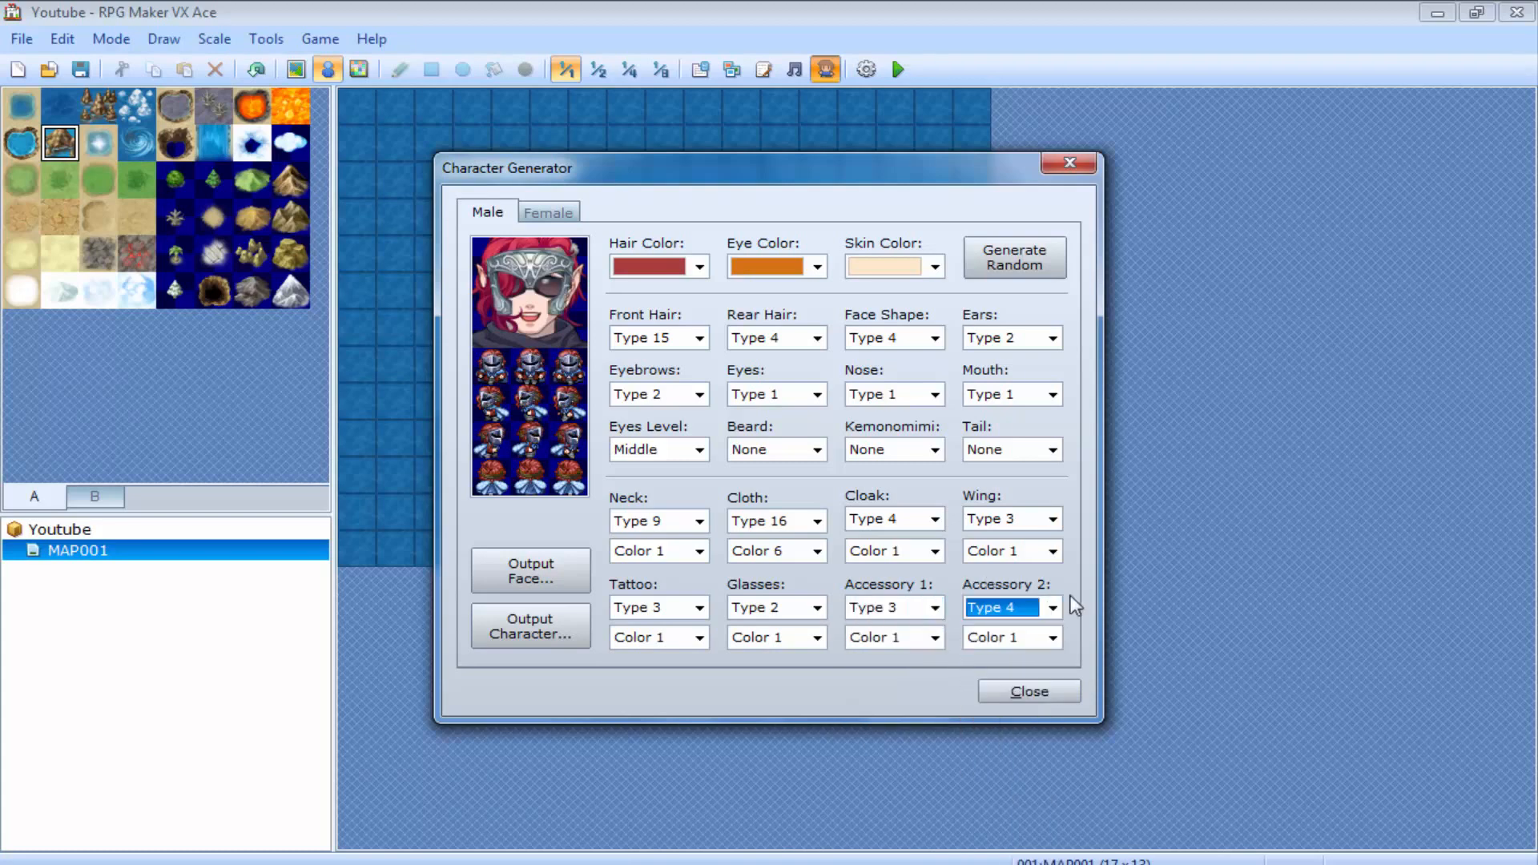
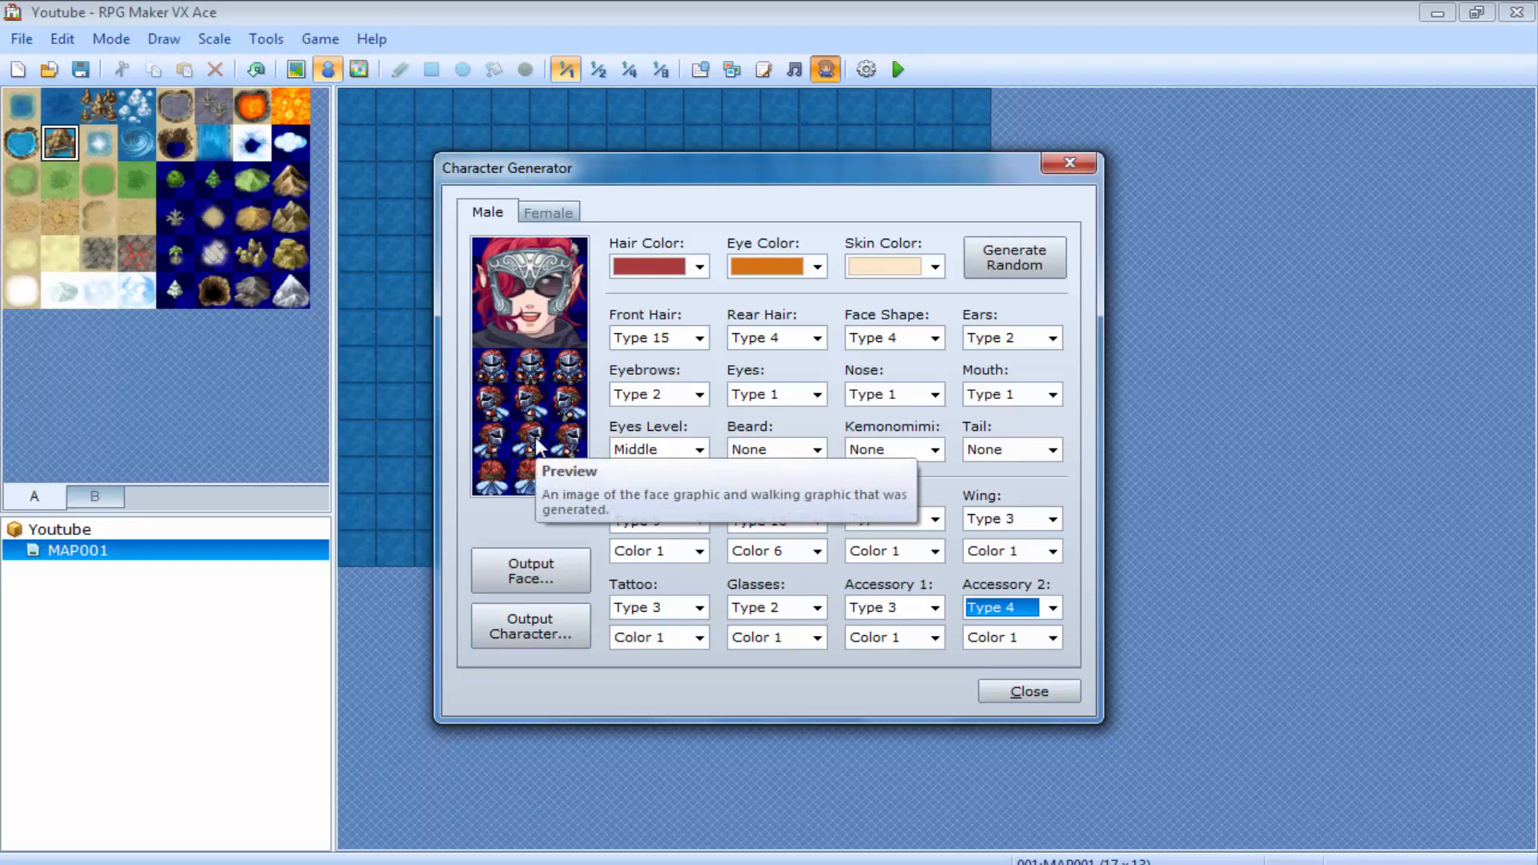
click(1077, 159)
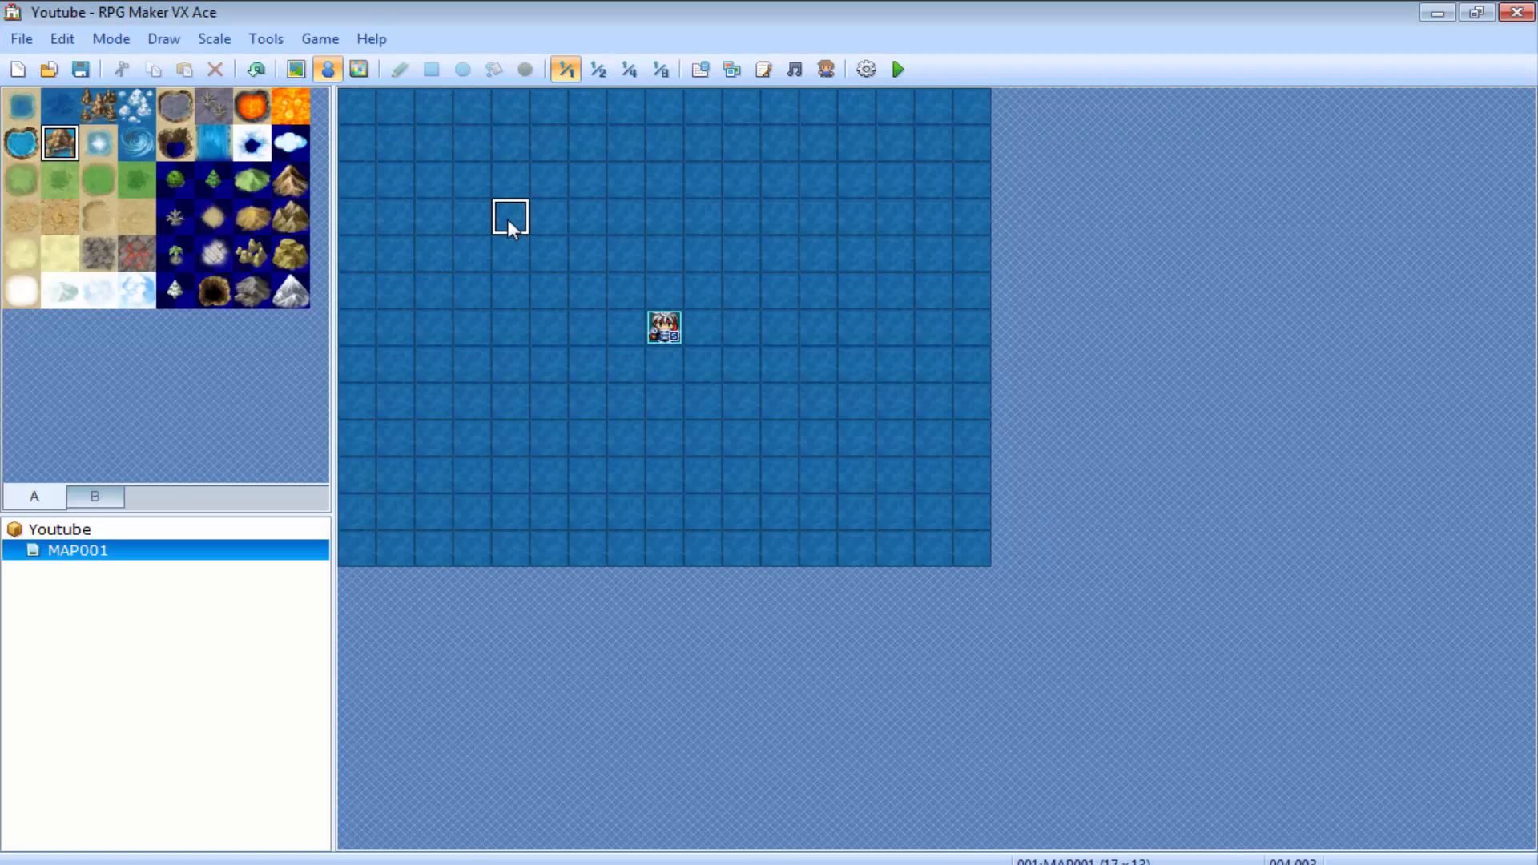
In map editing mode, paint a 10 by 5 tile sand rectangle along the map's upper edge and a small freehand sand island below it
click(133, 216)
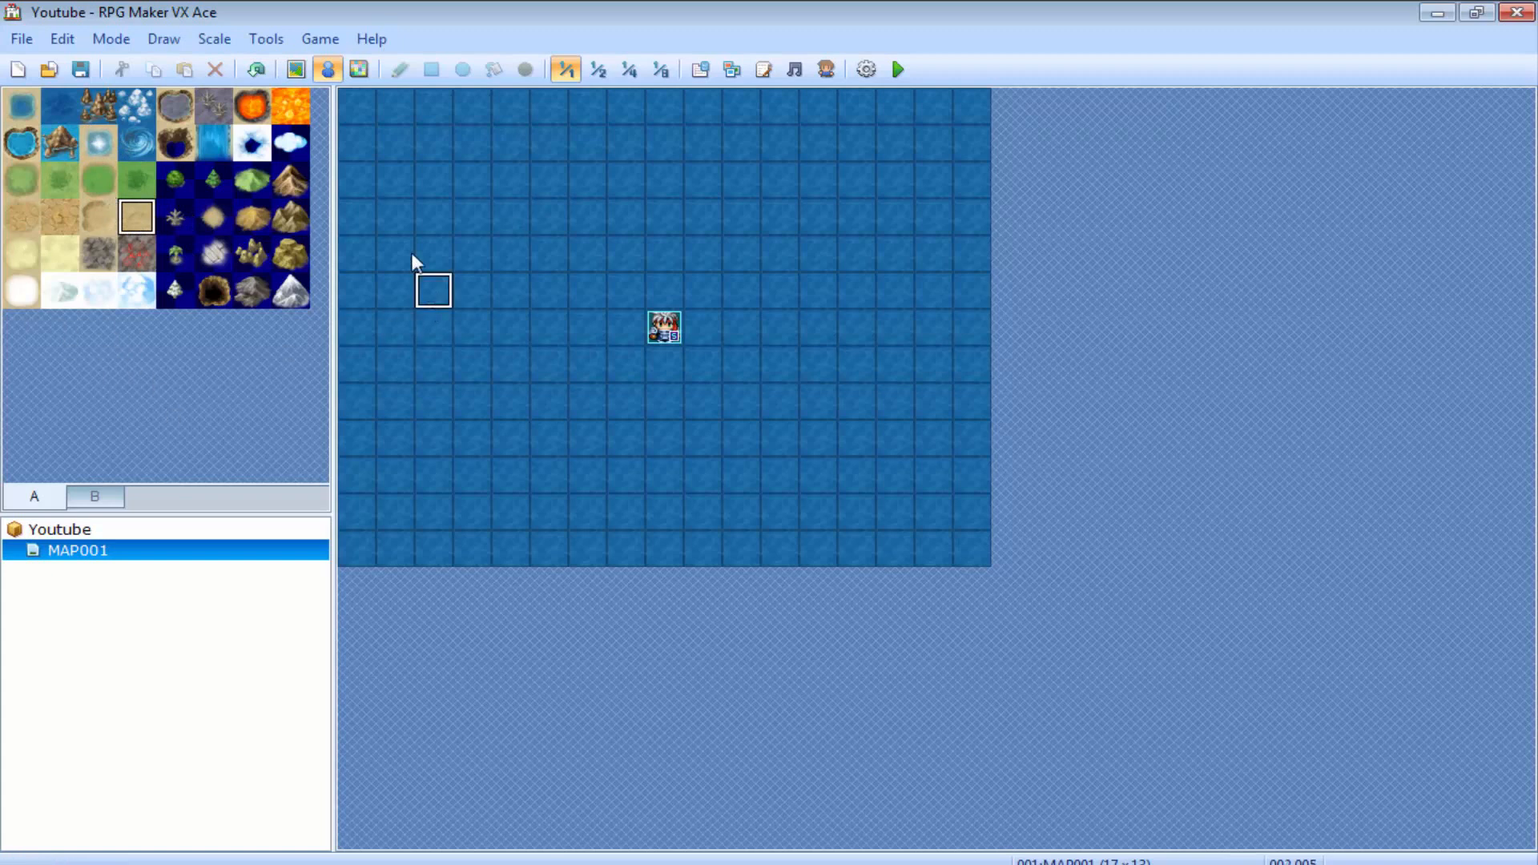
click(290, 68)
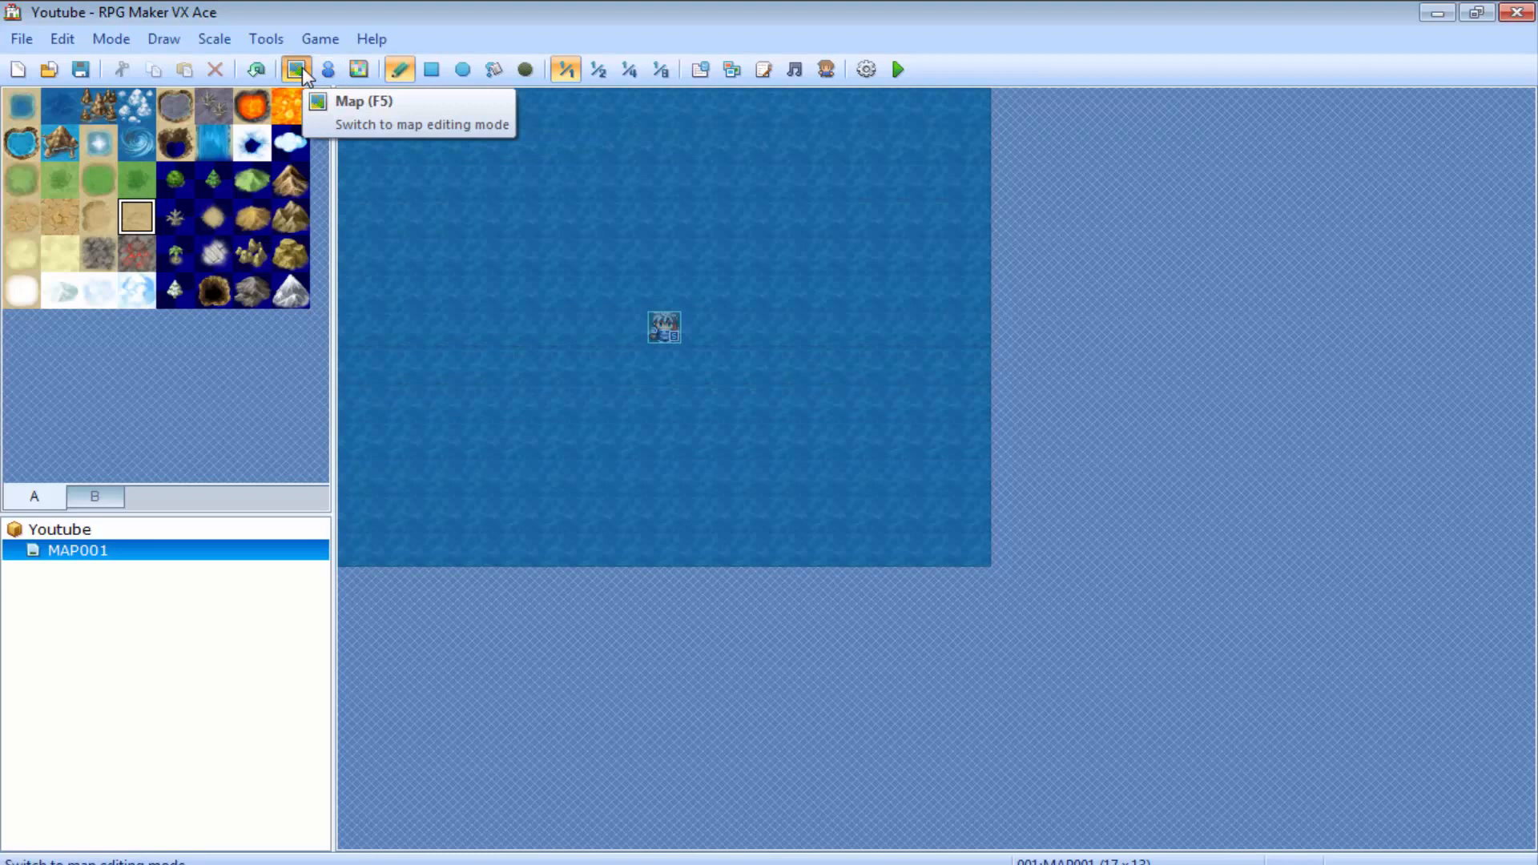
click(426, 75)
drag(437, 105, 776, 258)
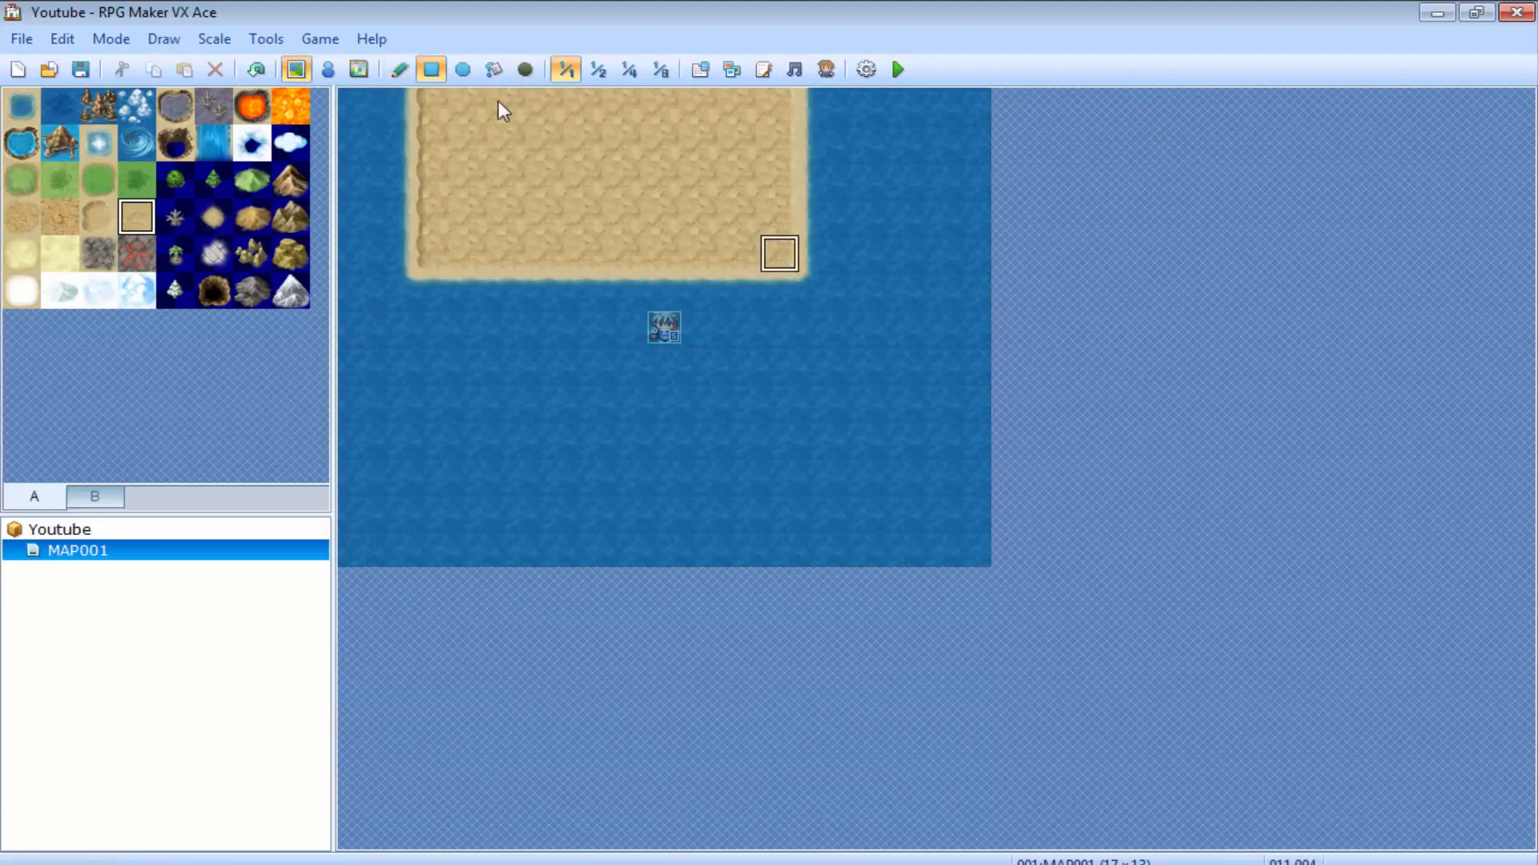
click(412, 69)
drag(481, 401, 427, 439)
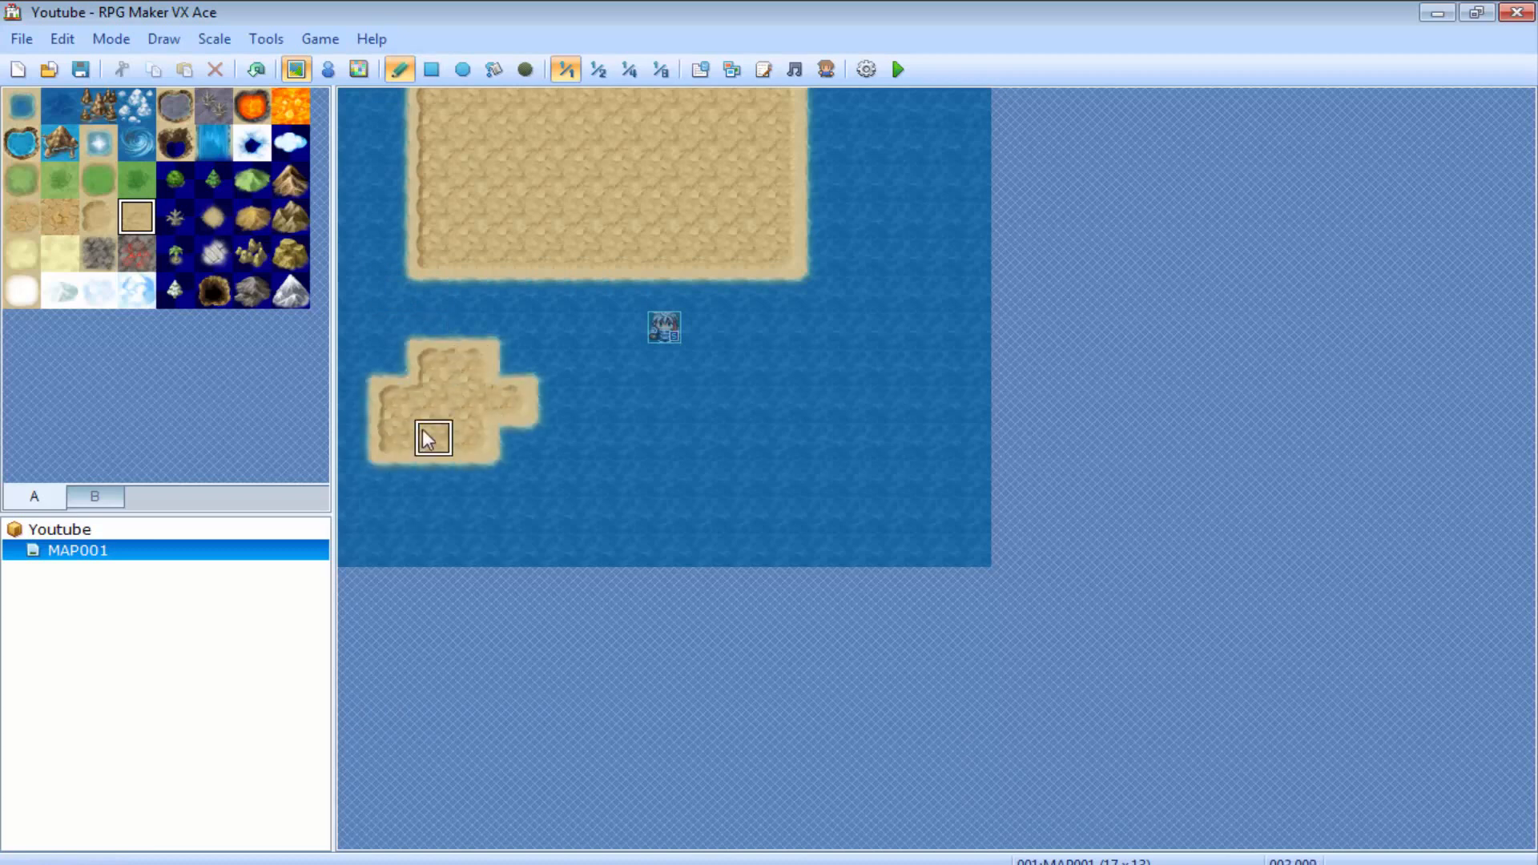
Place two green hill tiles on the large sand rectangle
click(253, 183)
click(473, 143)
click(549, 181)
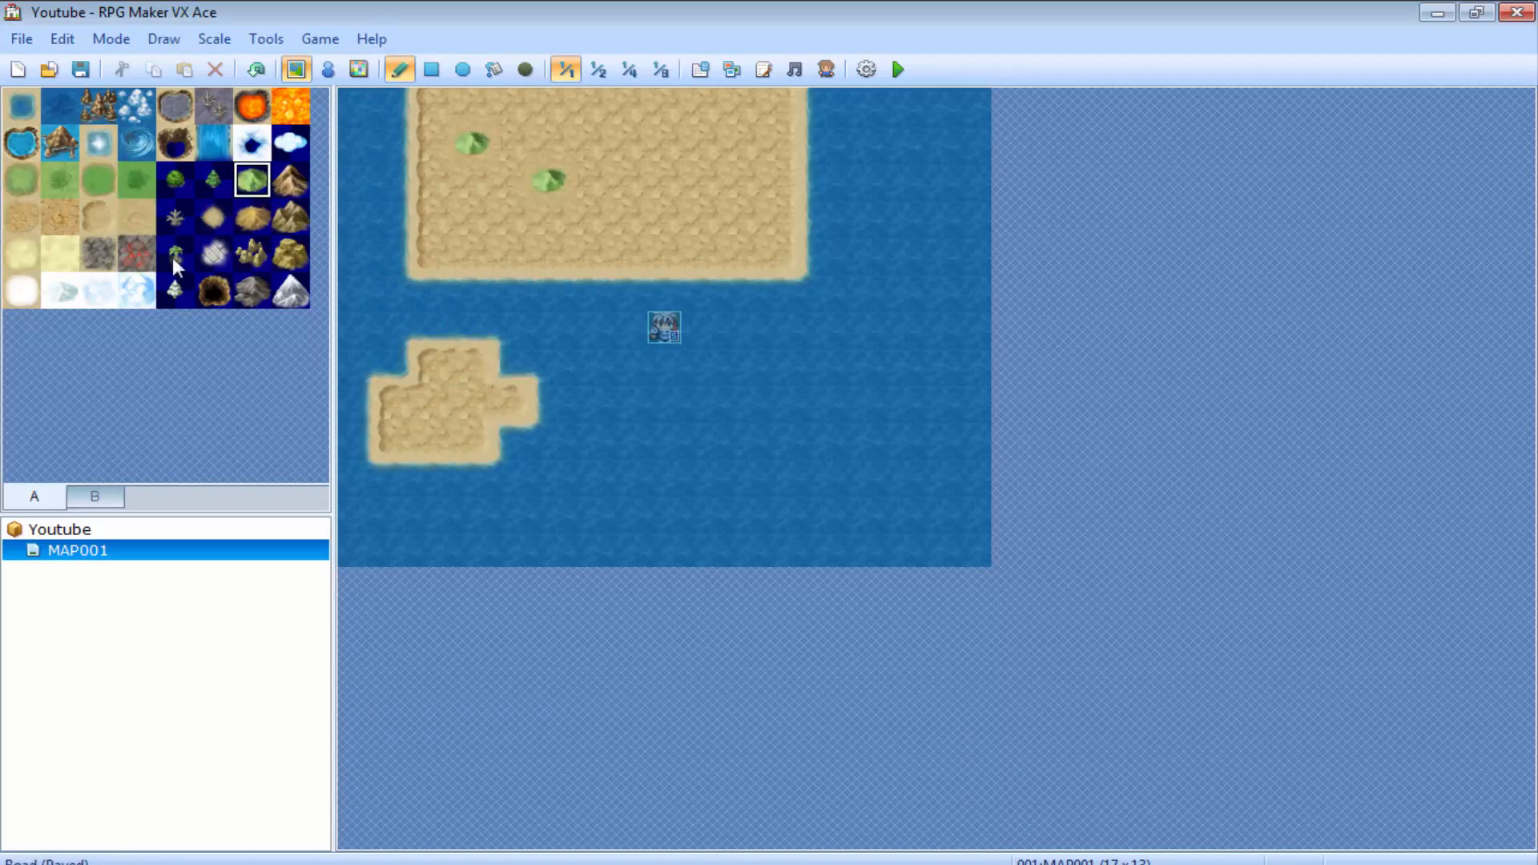
Add a pond tile to the small sand island and paint a freehand grass outline in the water east of it
click(26, 146)
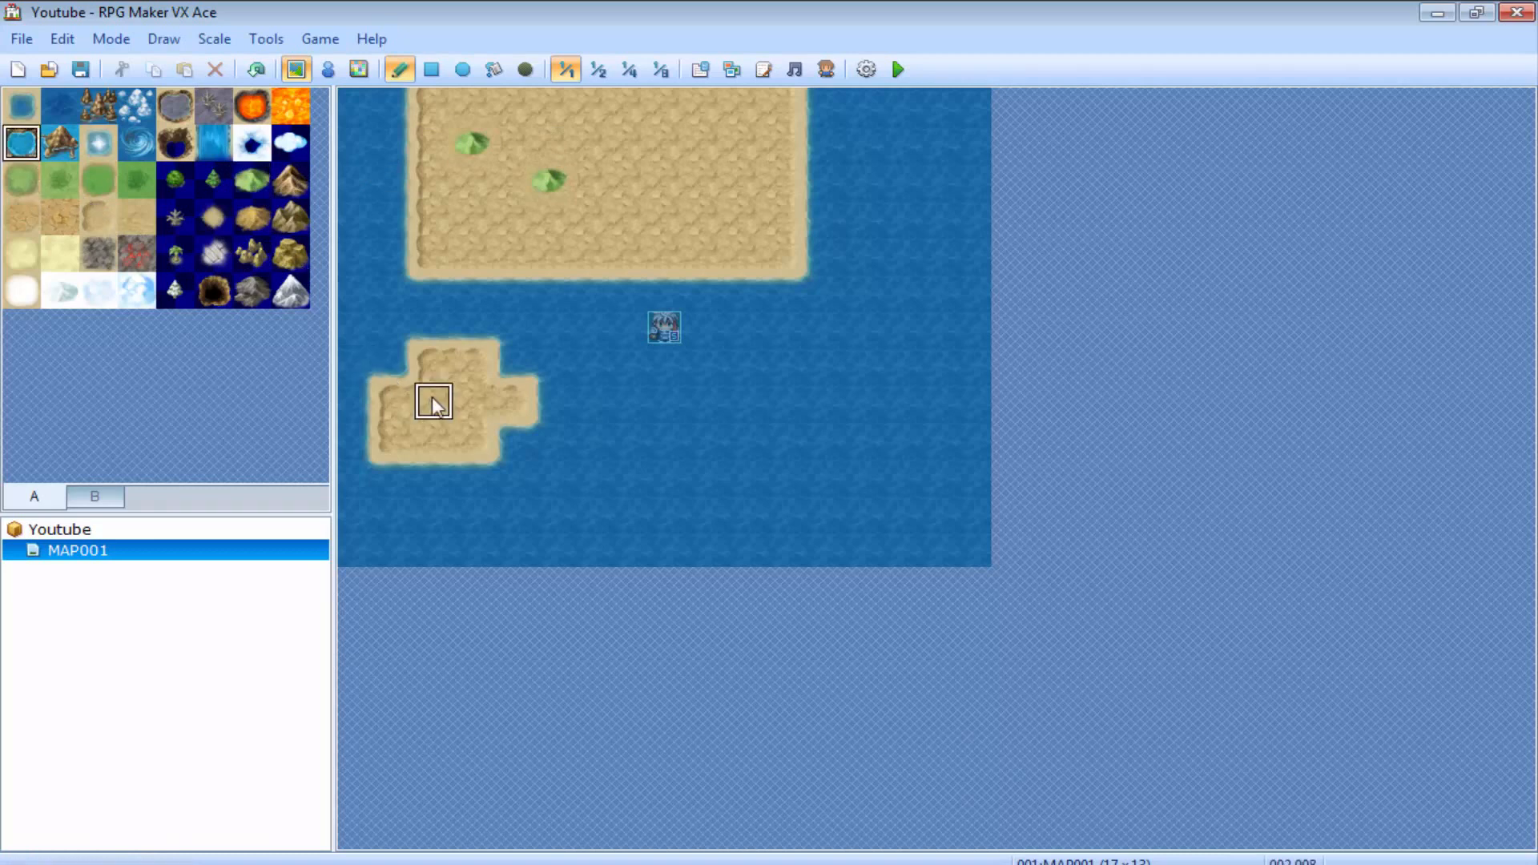
click(61, 215)
click(61, 179)
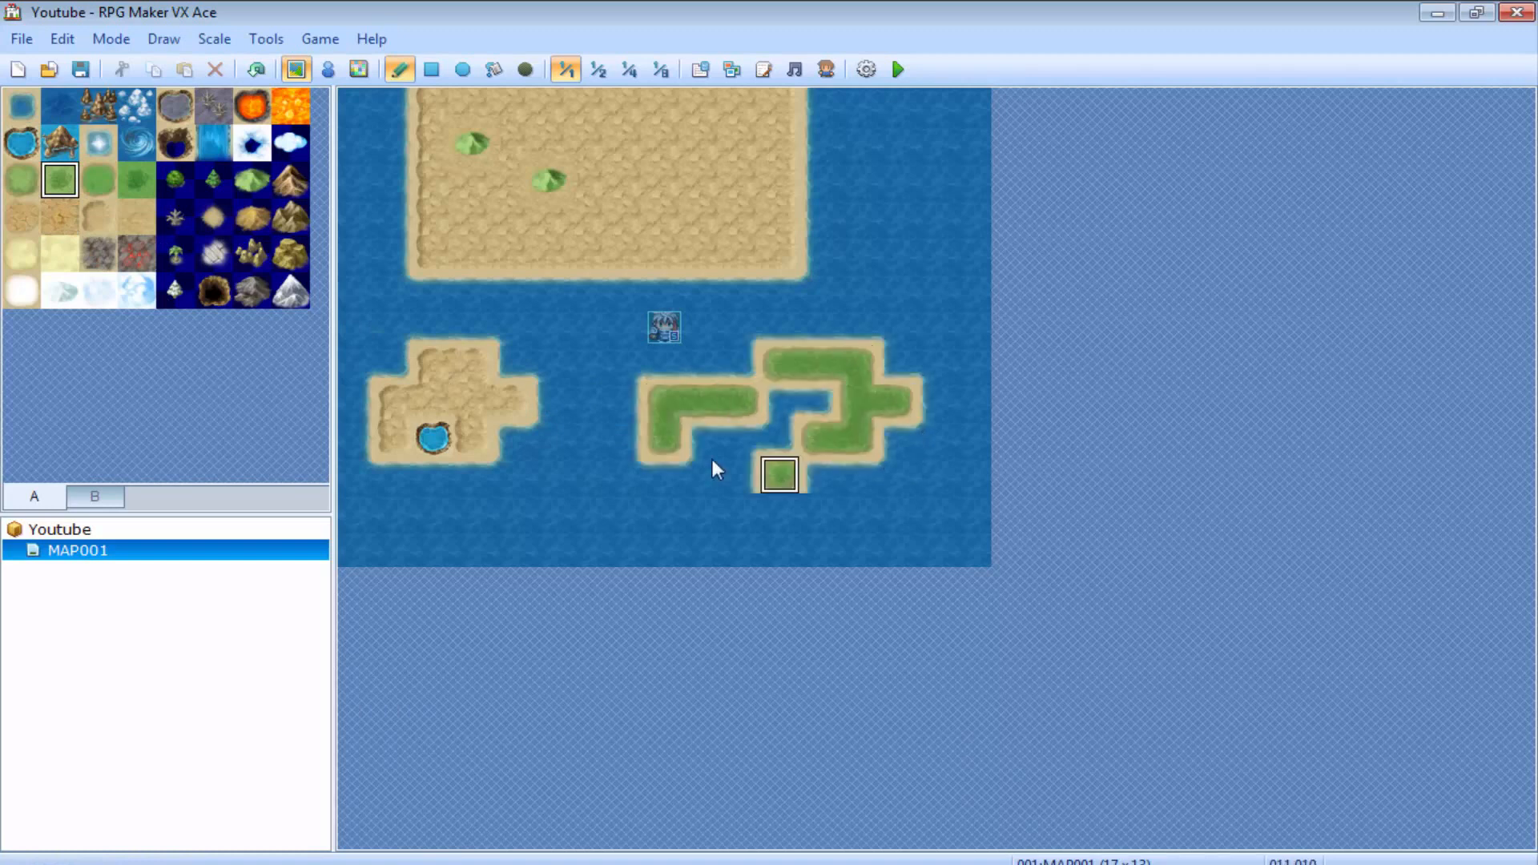
Flood-fill the entire map with the grass tile, covering the water, islands, pond, sand rectangle and hills
click(493, 70)
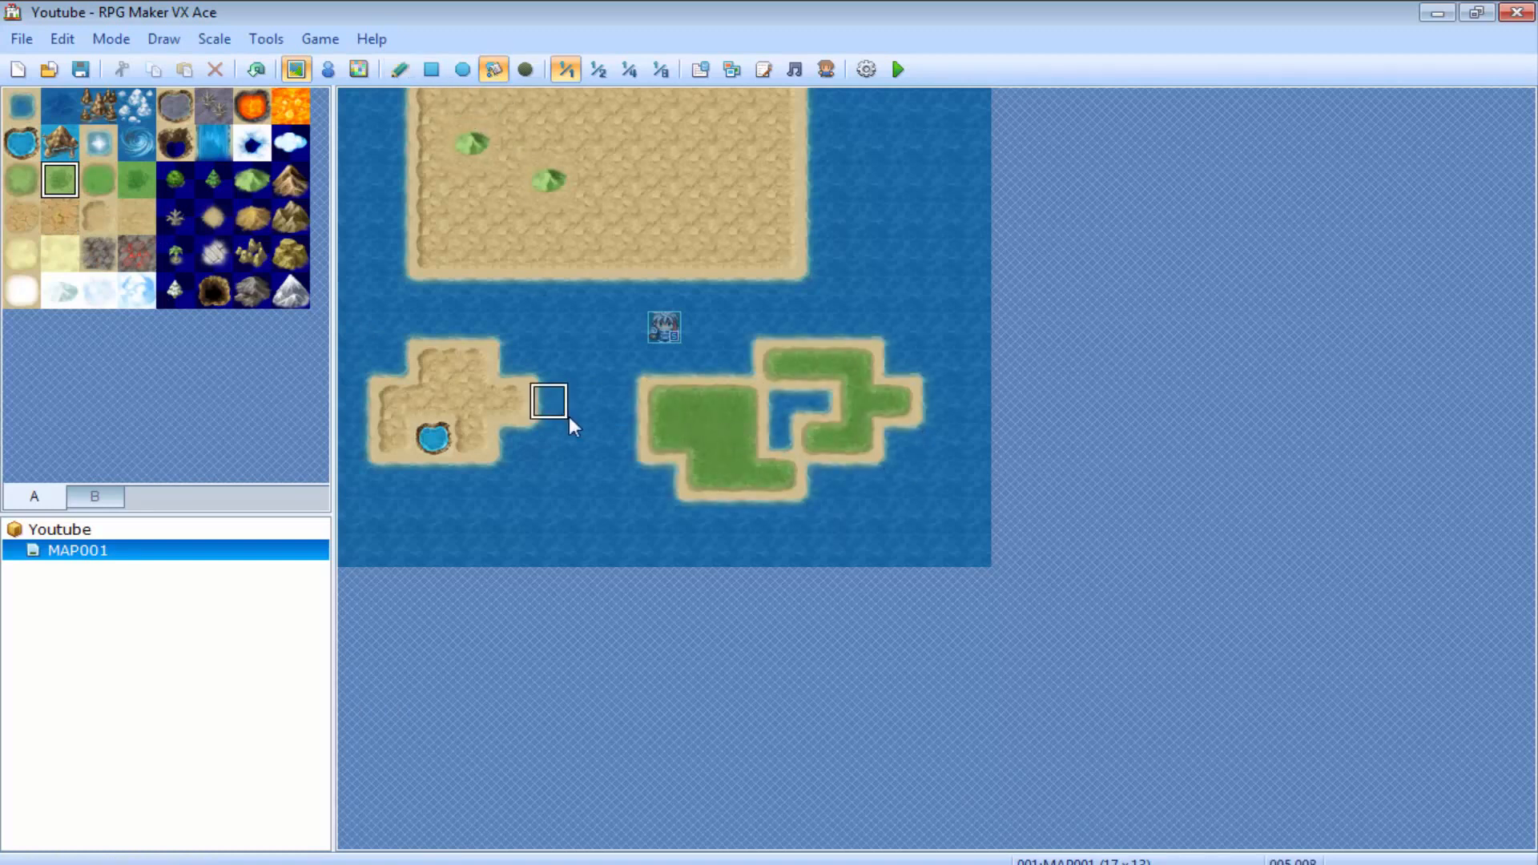
click(571, 423)
click(790, 424)
click(405, 396)
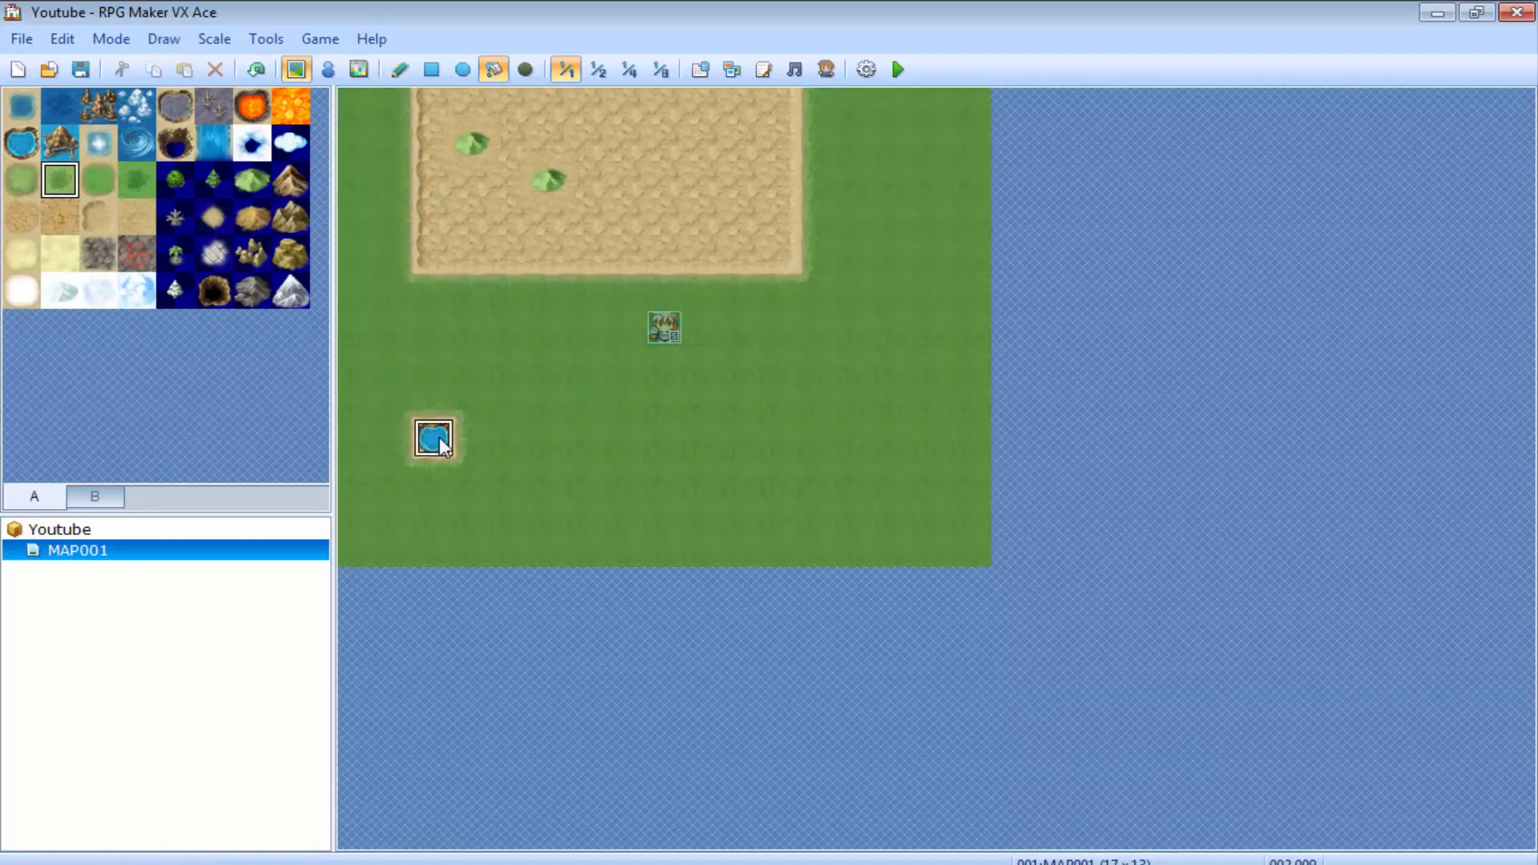
click(432, 436)
click(635, 176)
click(550, 179)
click(549, 180)
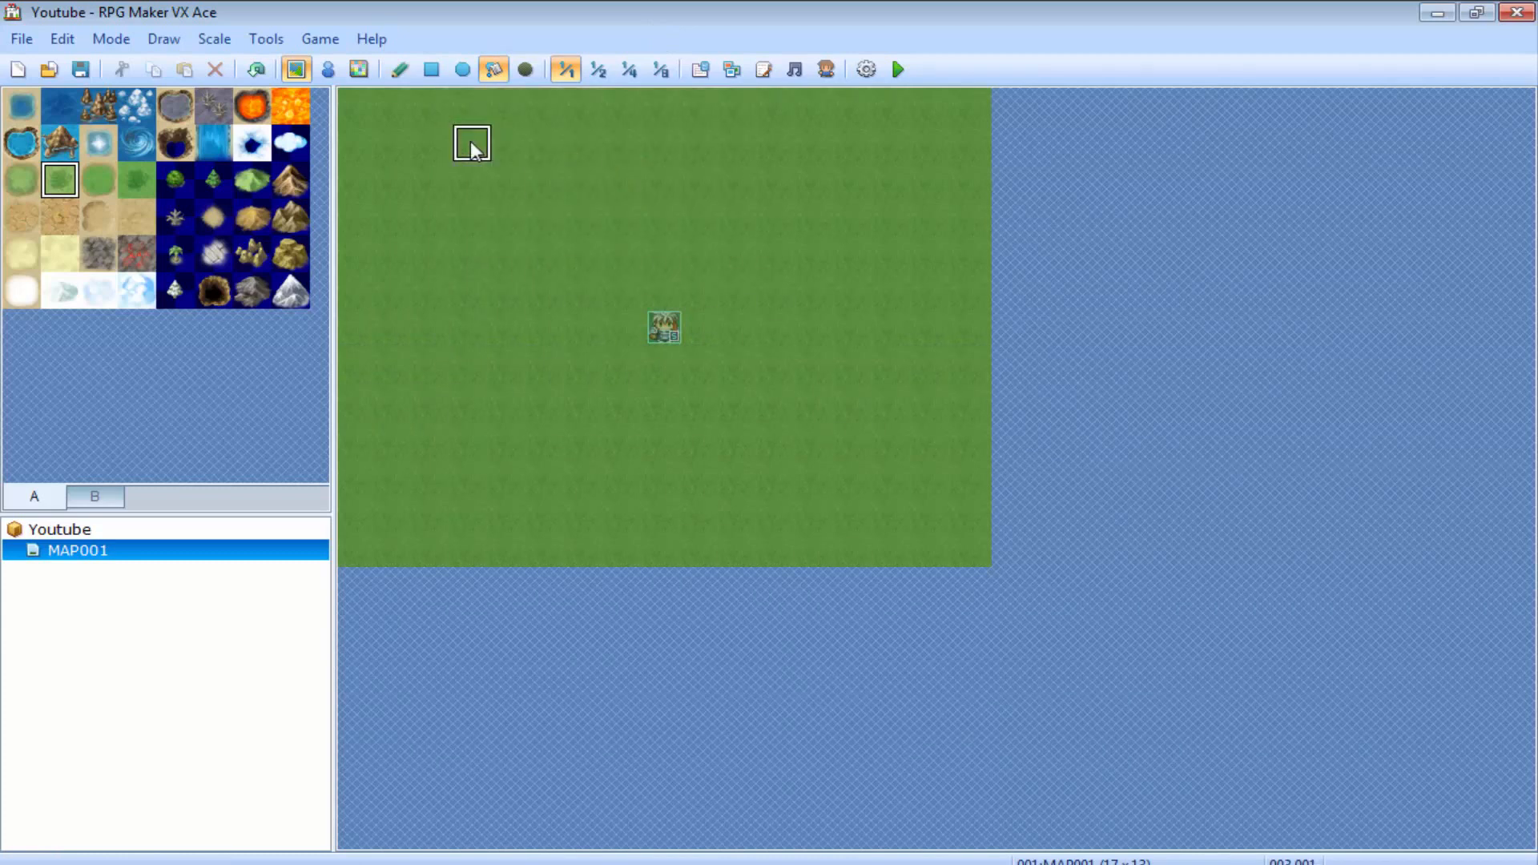
Open the properties of MAP001 and set the map name to Grass
right_click(75, 553)
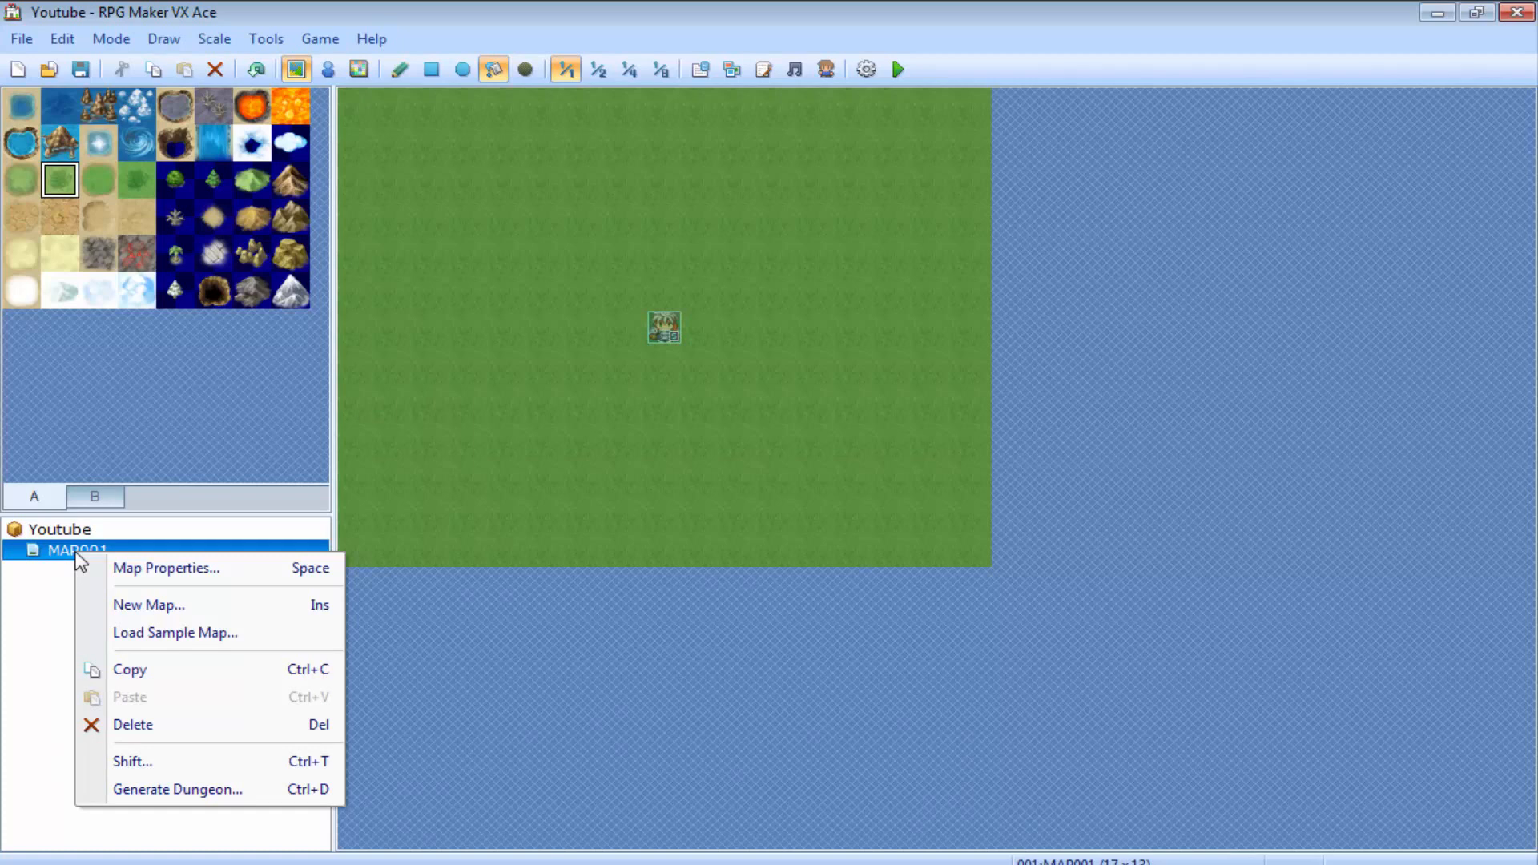
click(140, 567)
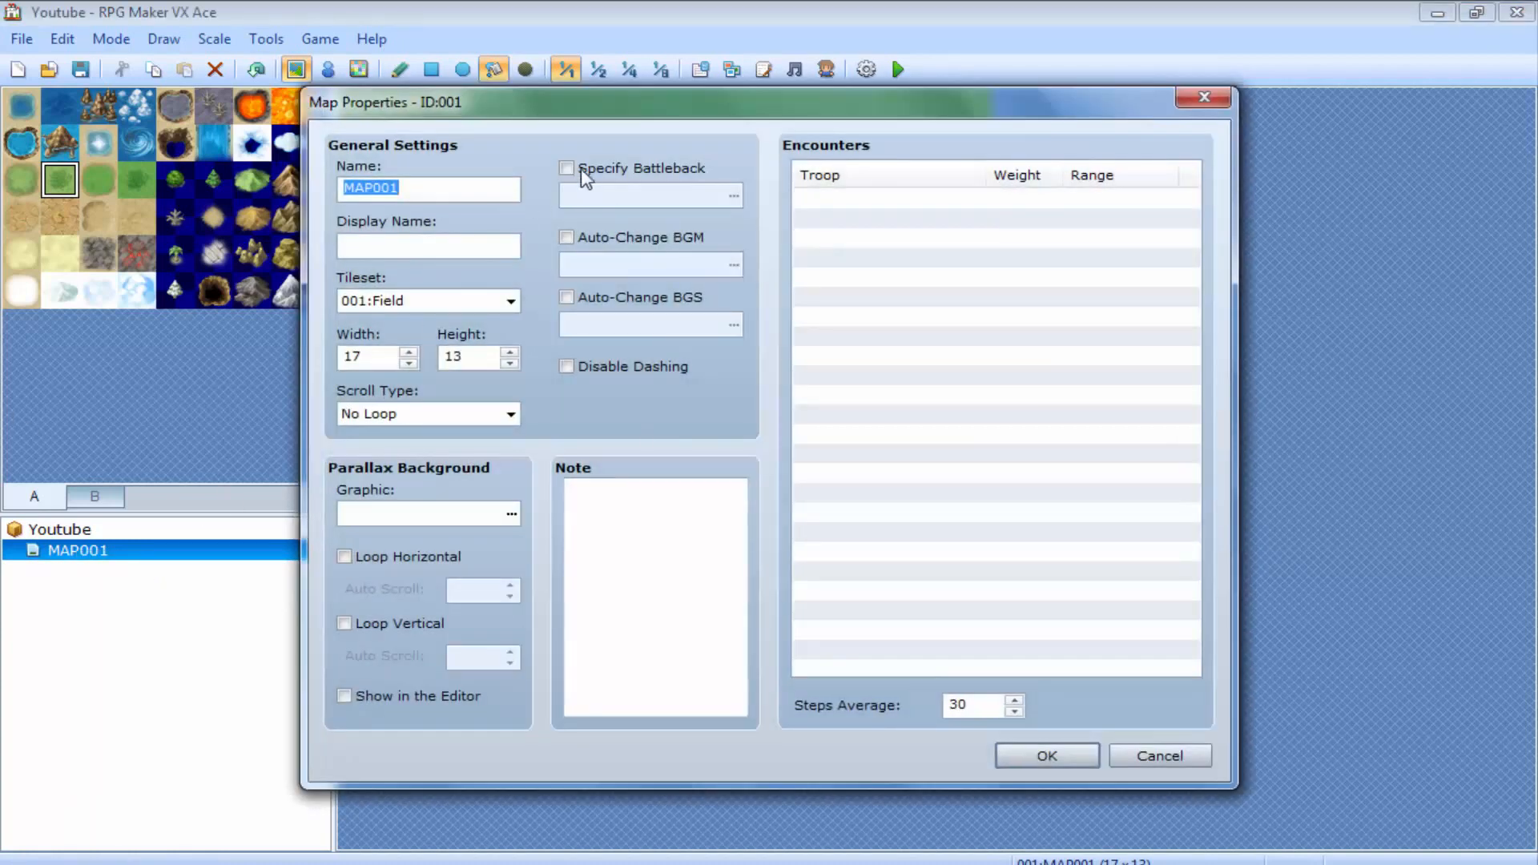
drag(535, 120, 432, 112)
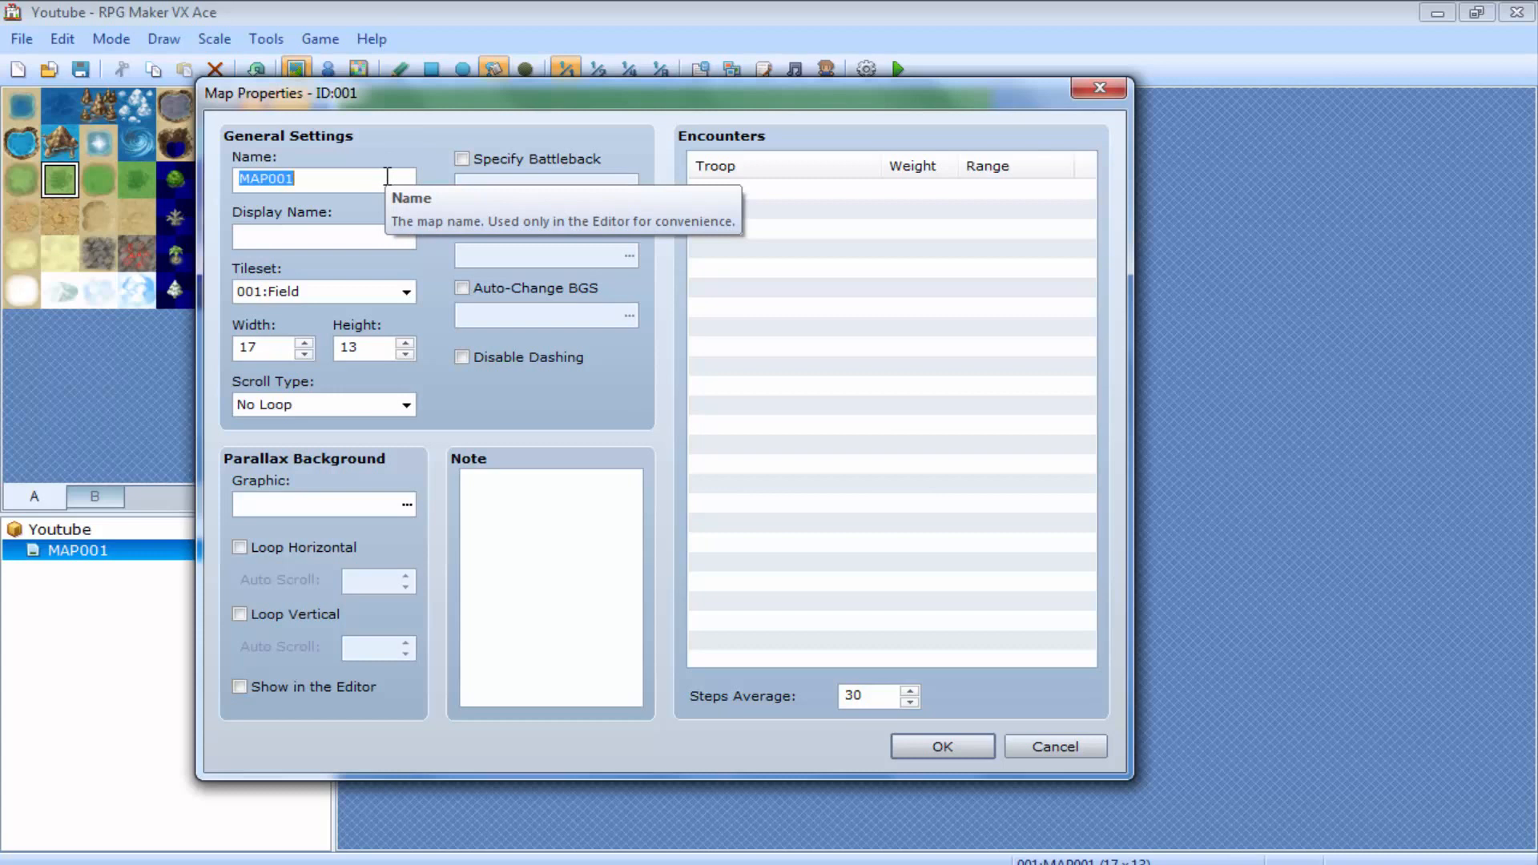
text(Easy)
key(BackSpace)
key(BackSpace)
key(BackSpace)
text(Grass)
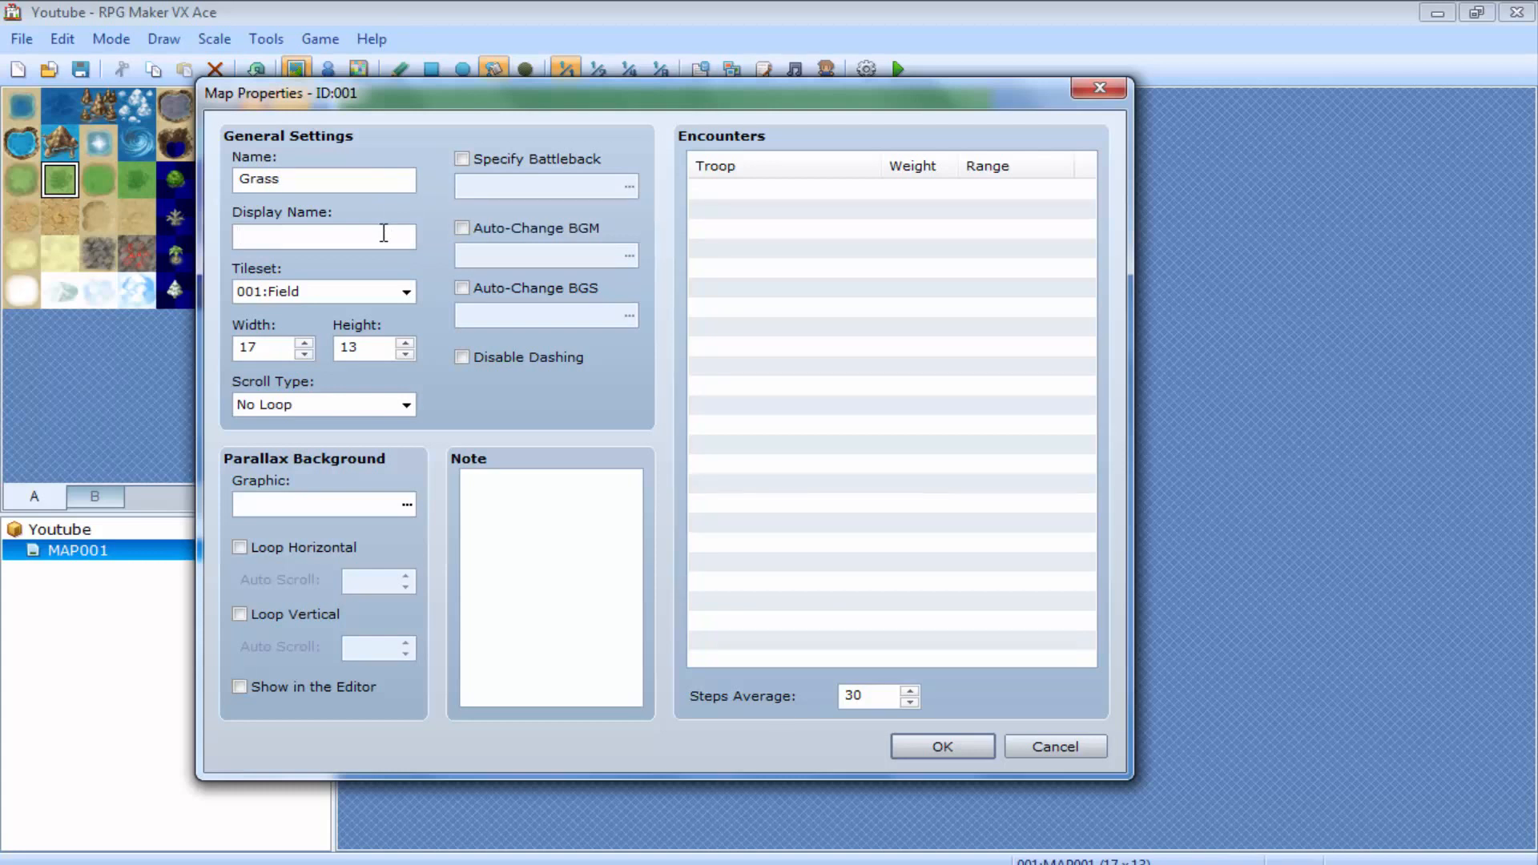
Enter Grass Land as the map's display name
text(Grasss)
key(BackSpace)
text(Land)
Try the Interior, Dungeon and Exterior tilesets for the map, settling on 003:Interior
click(406, 291)
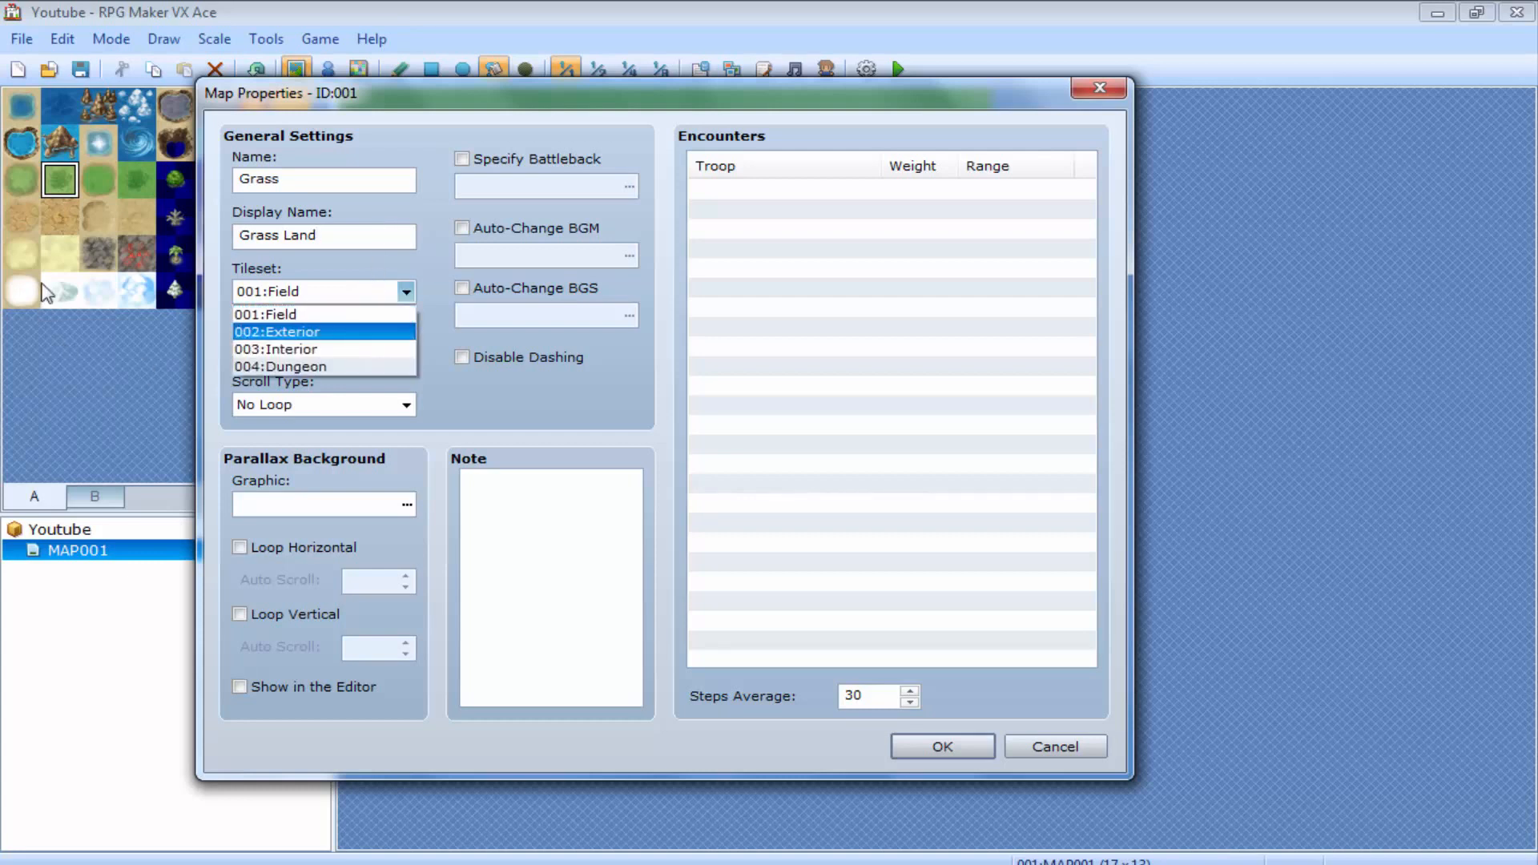
click(267, 348)
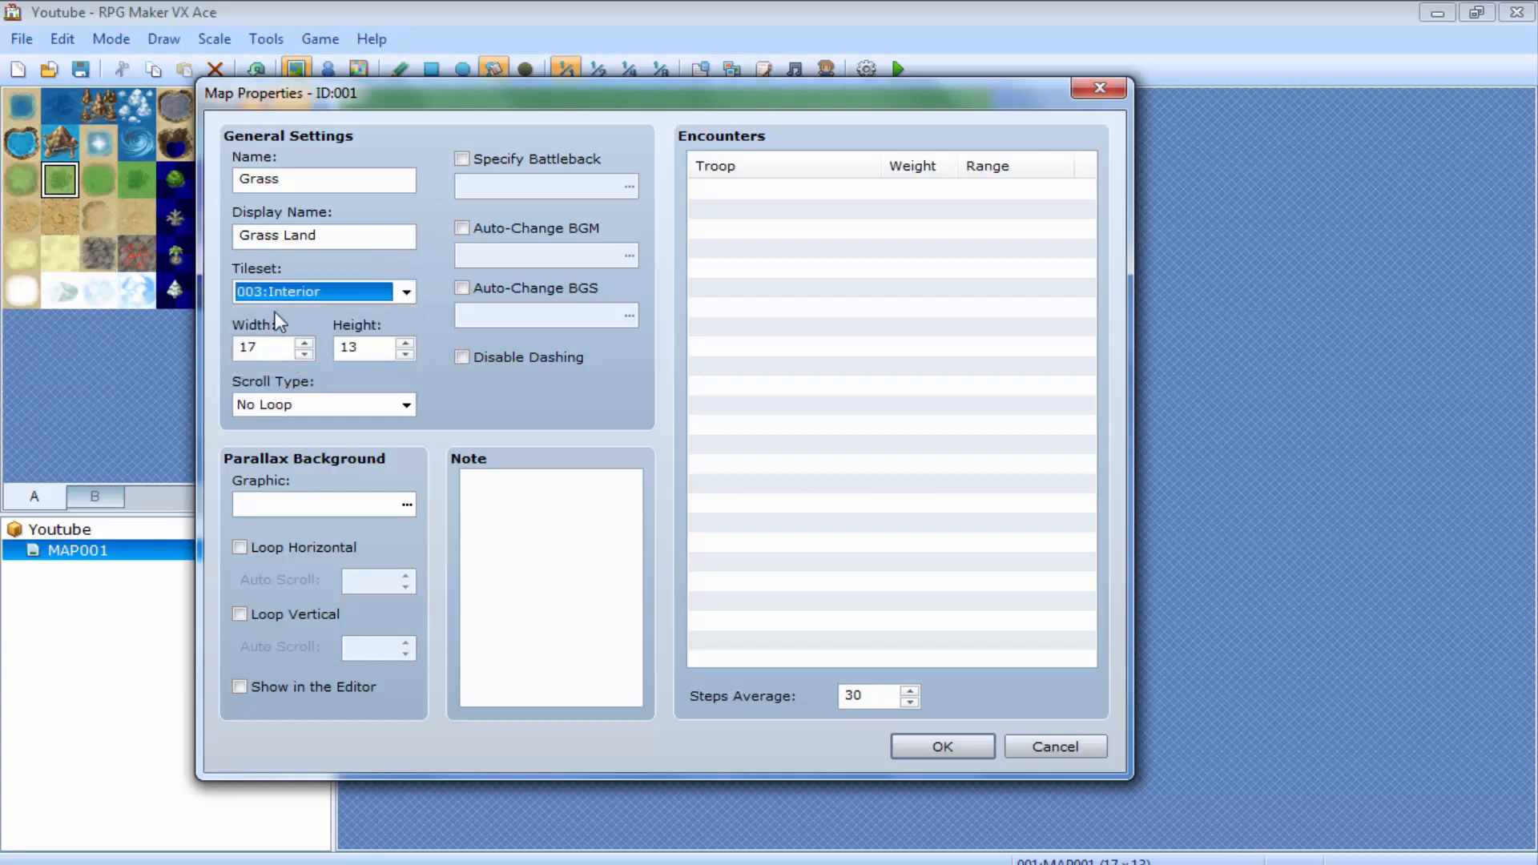
click(275, 293)
click(285, 366)
click(289, 293)
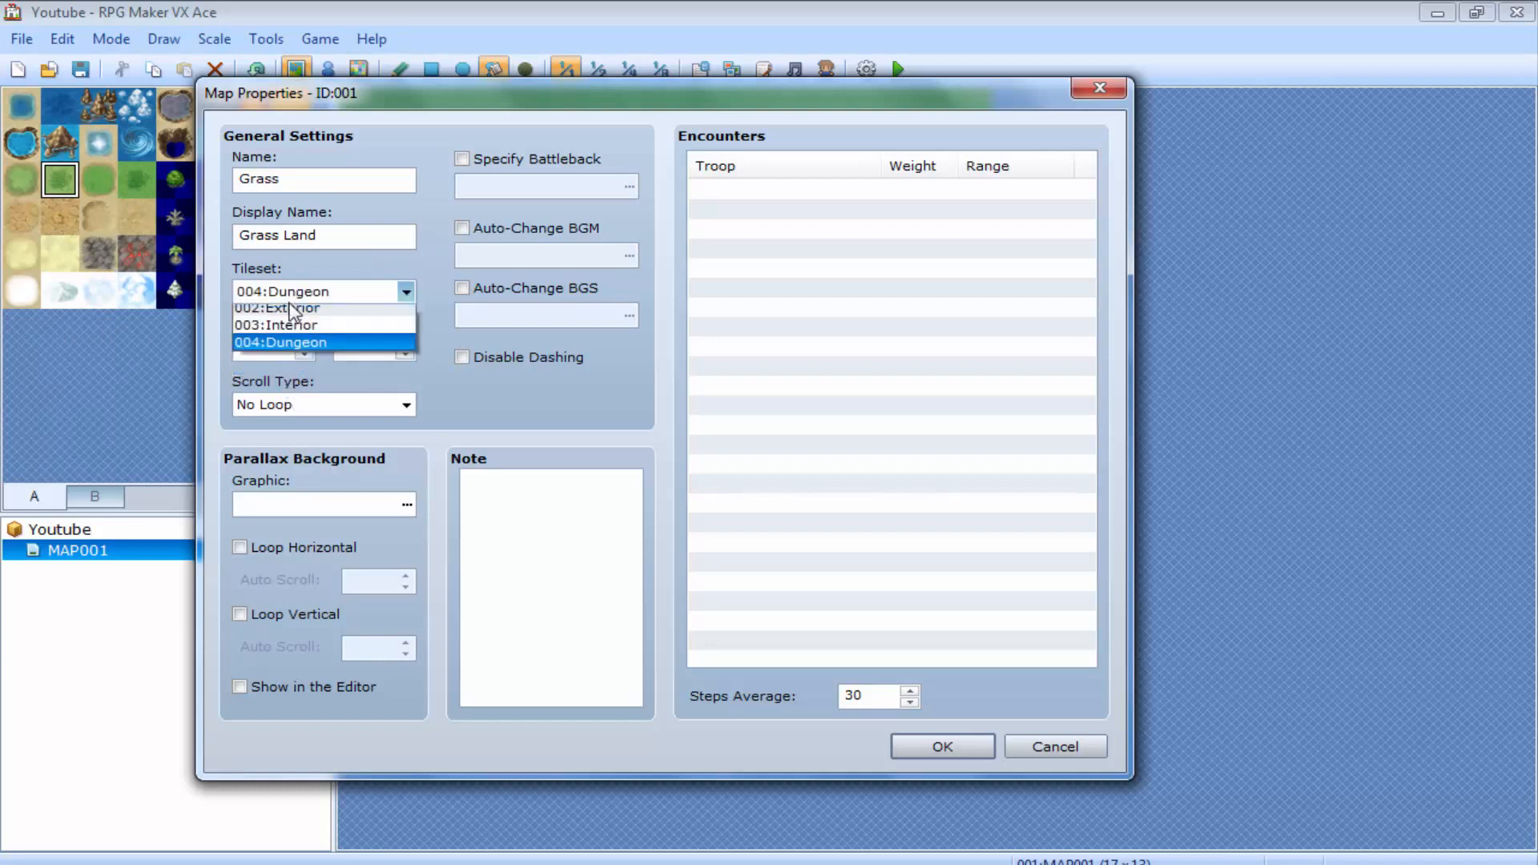
click(282, 332)
click(295, 292)
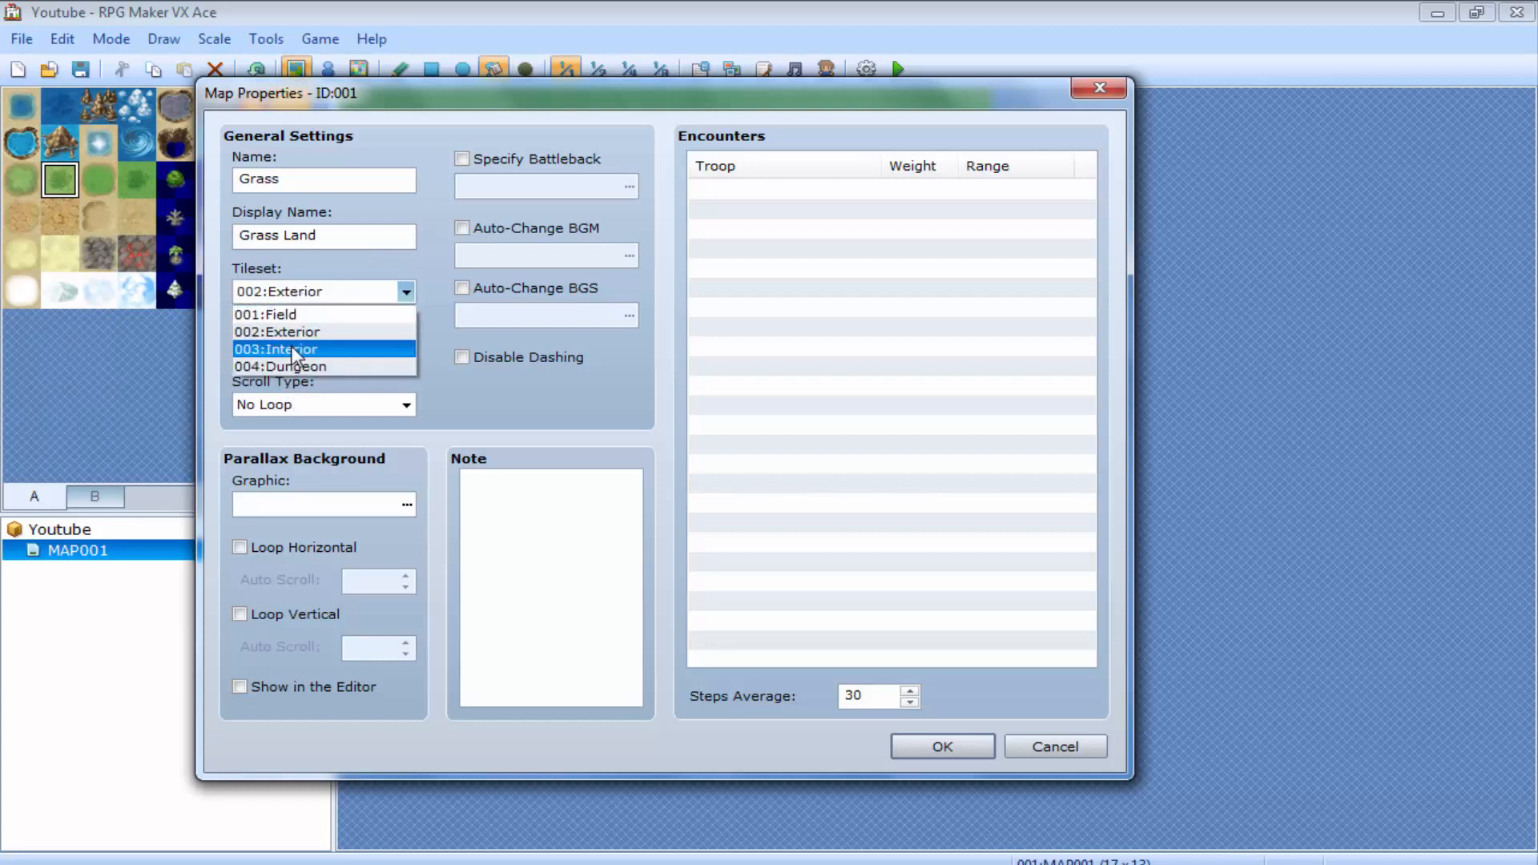
click(293, 349)
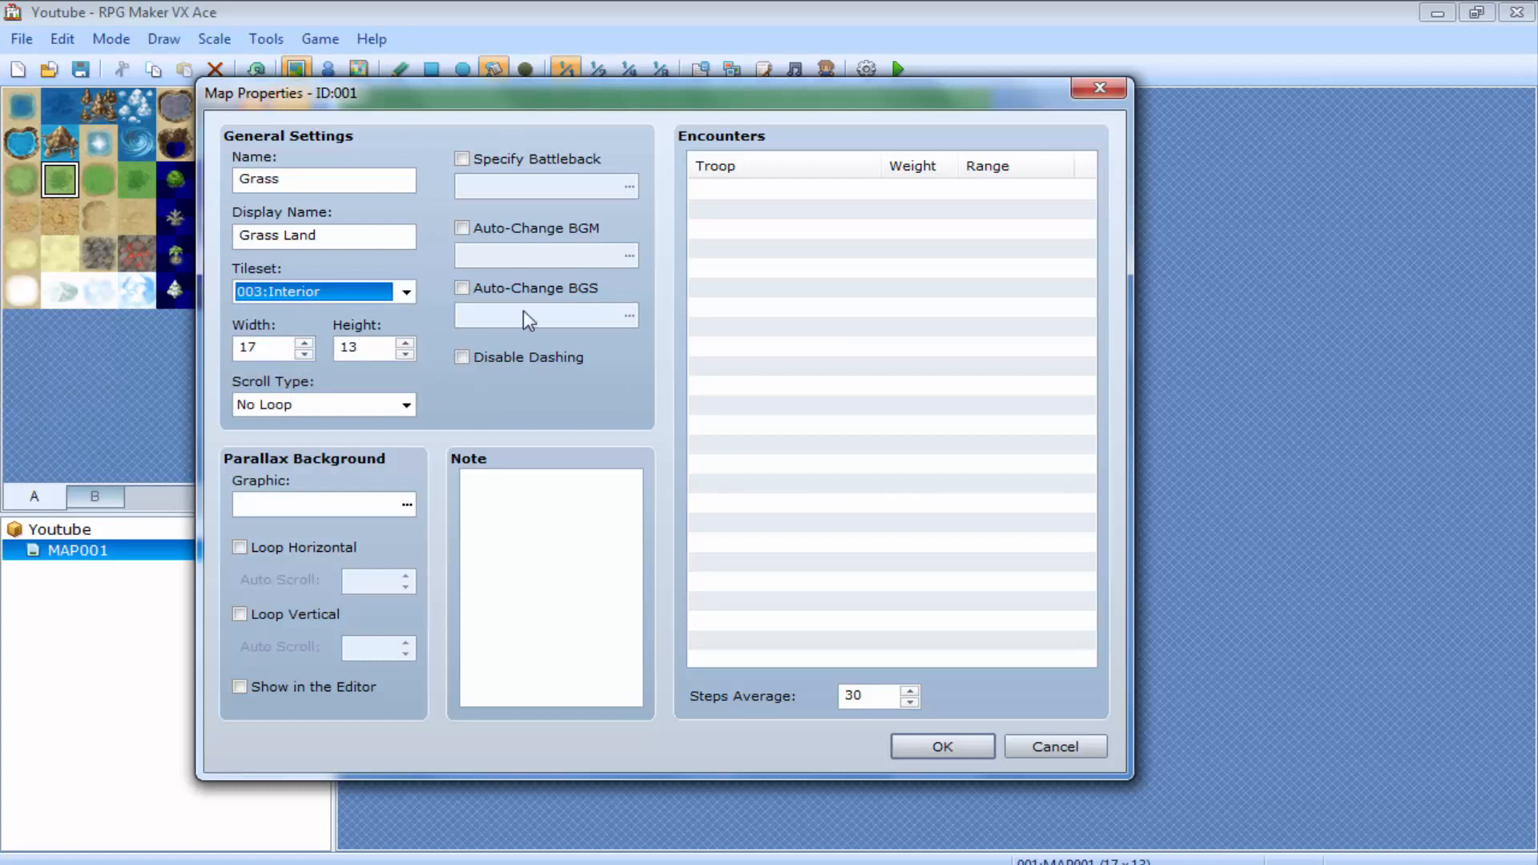
Review the scroll type options and preview the SeaofClouds parallax graphic without applying it
click(315, 405)
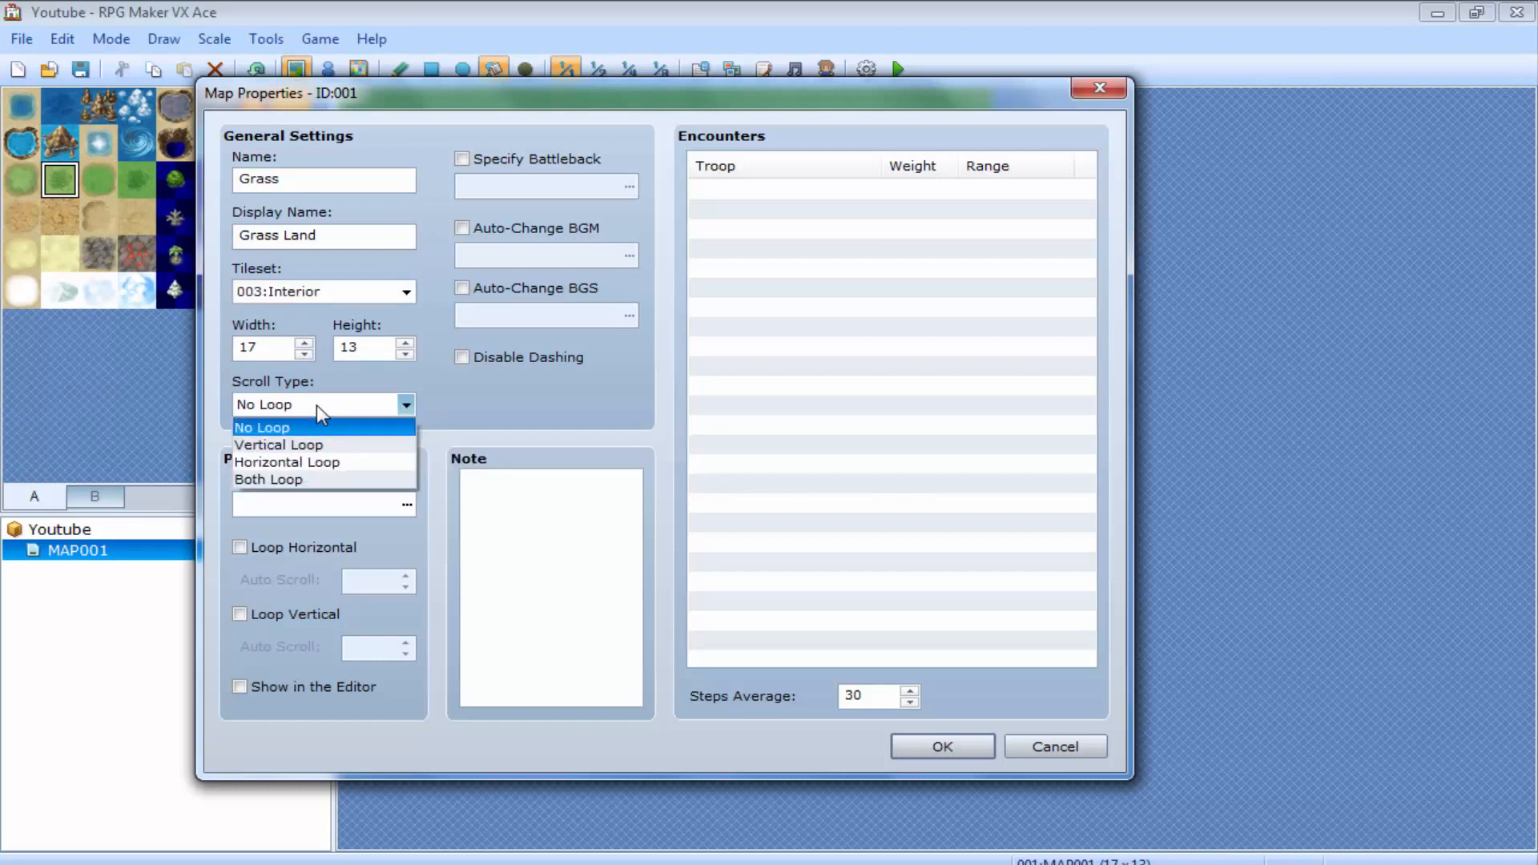
click(316, 405)
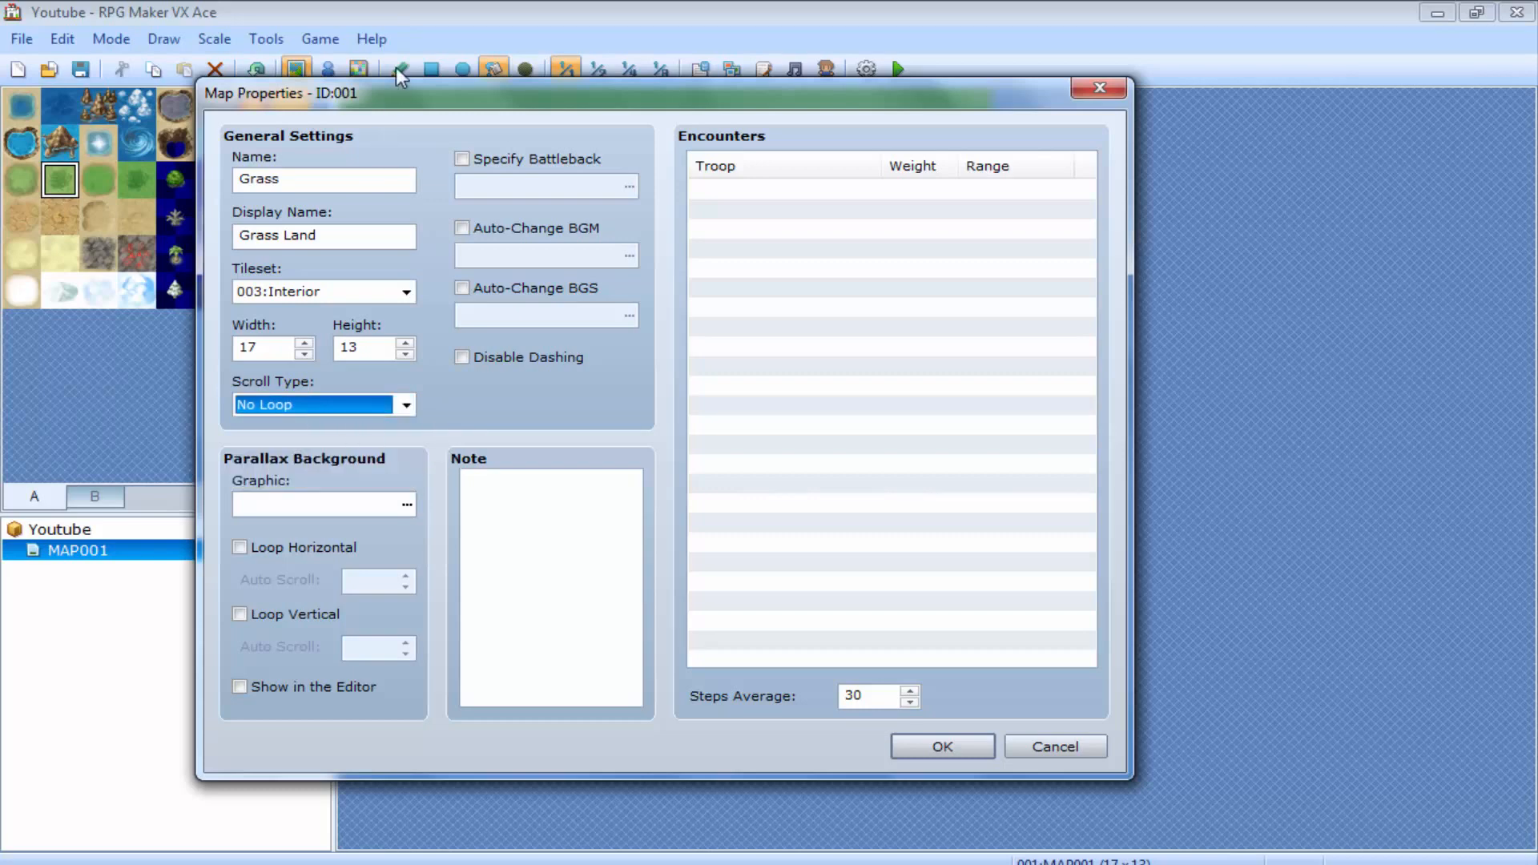
drag(396, 67, 423, 33)
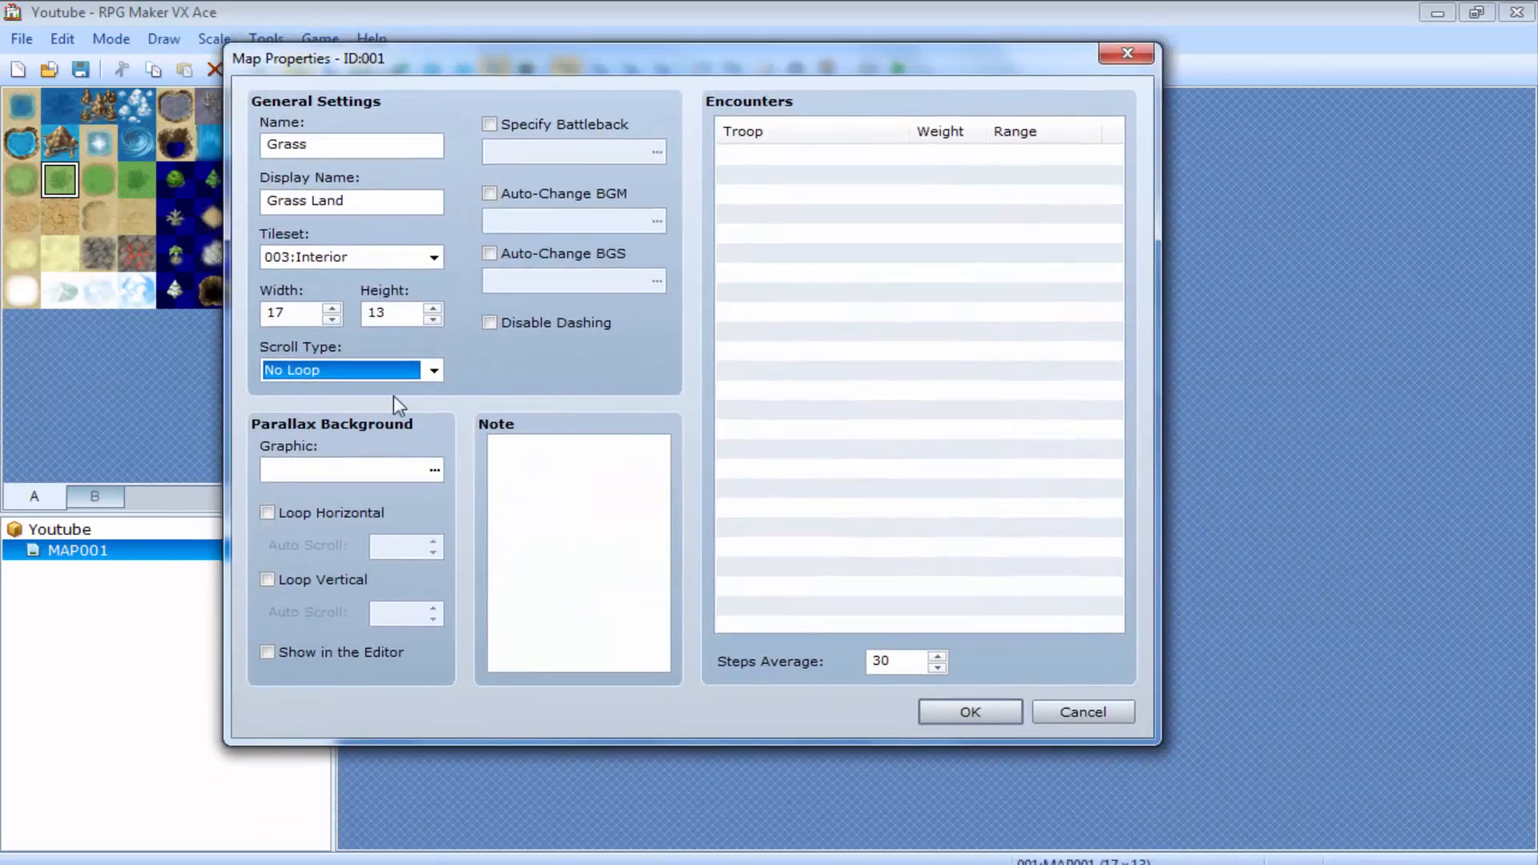
click(430, 470)
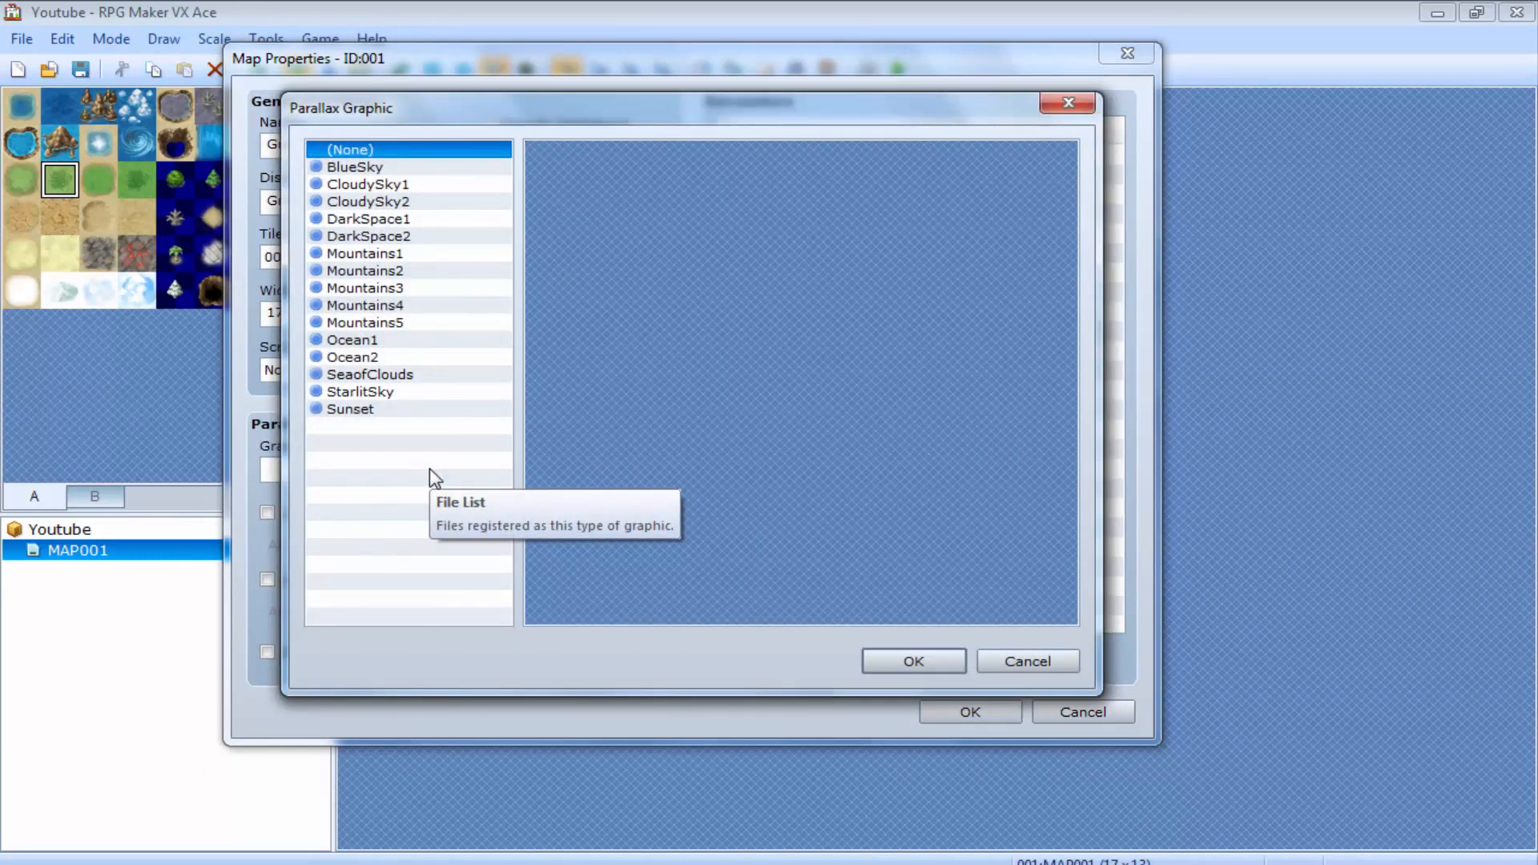
click(420, 375)
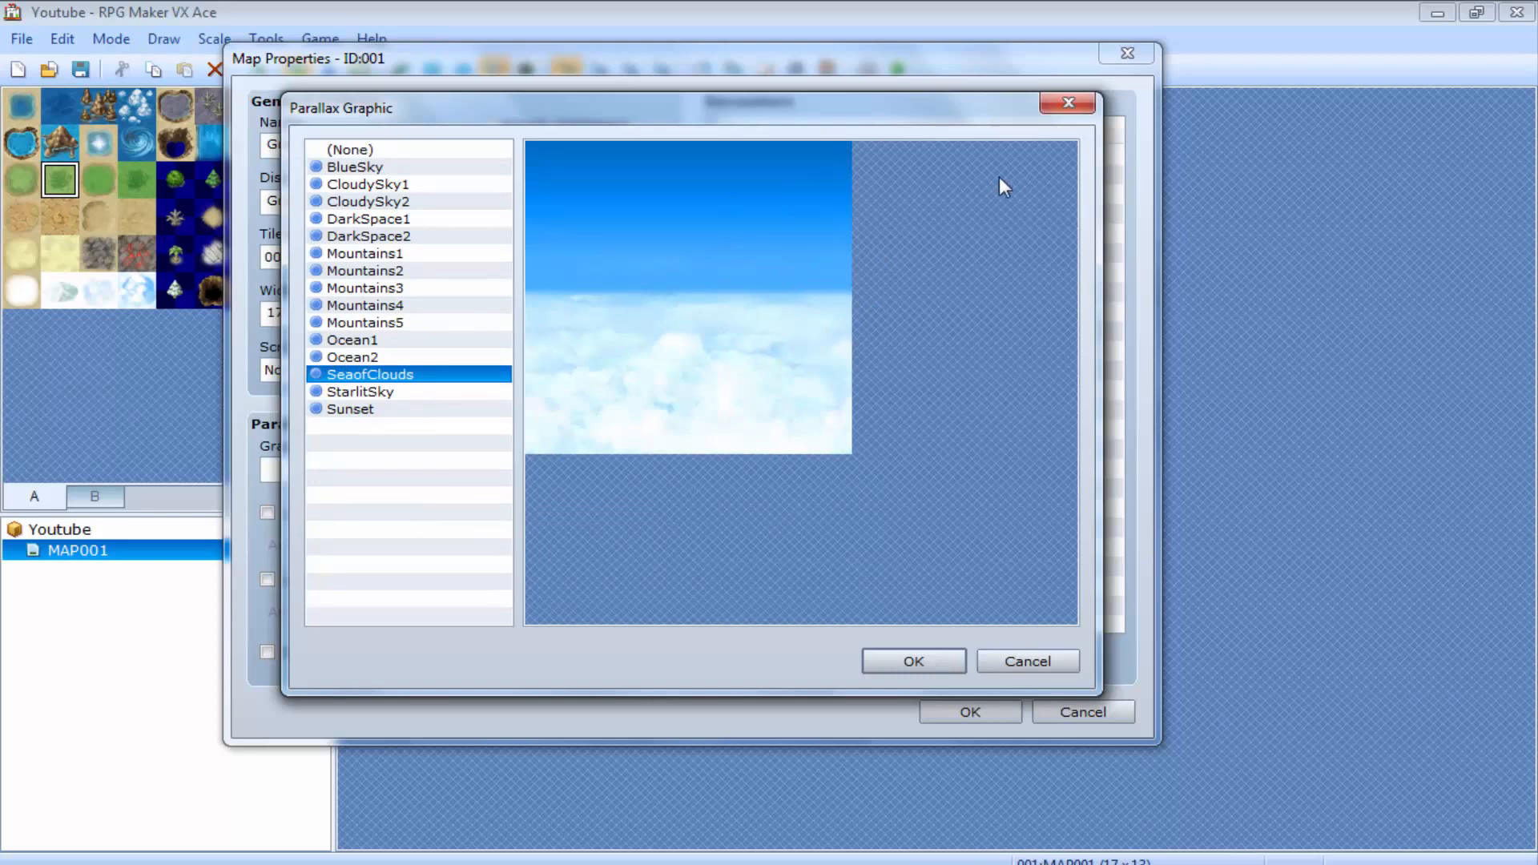
click(1072, 103)
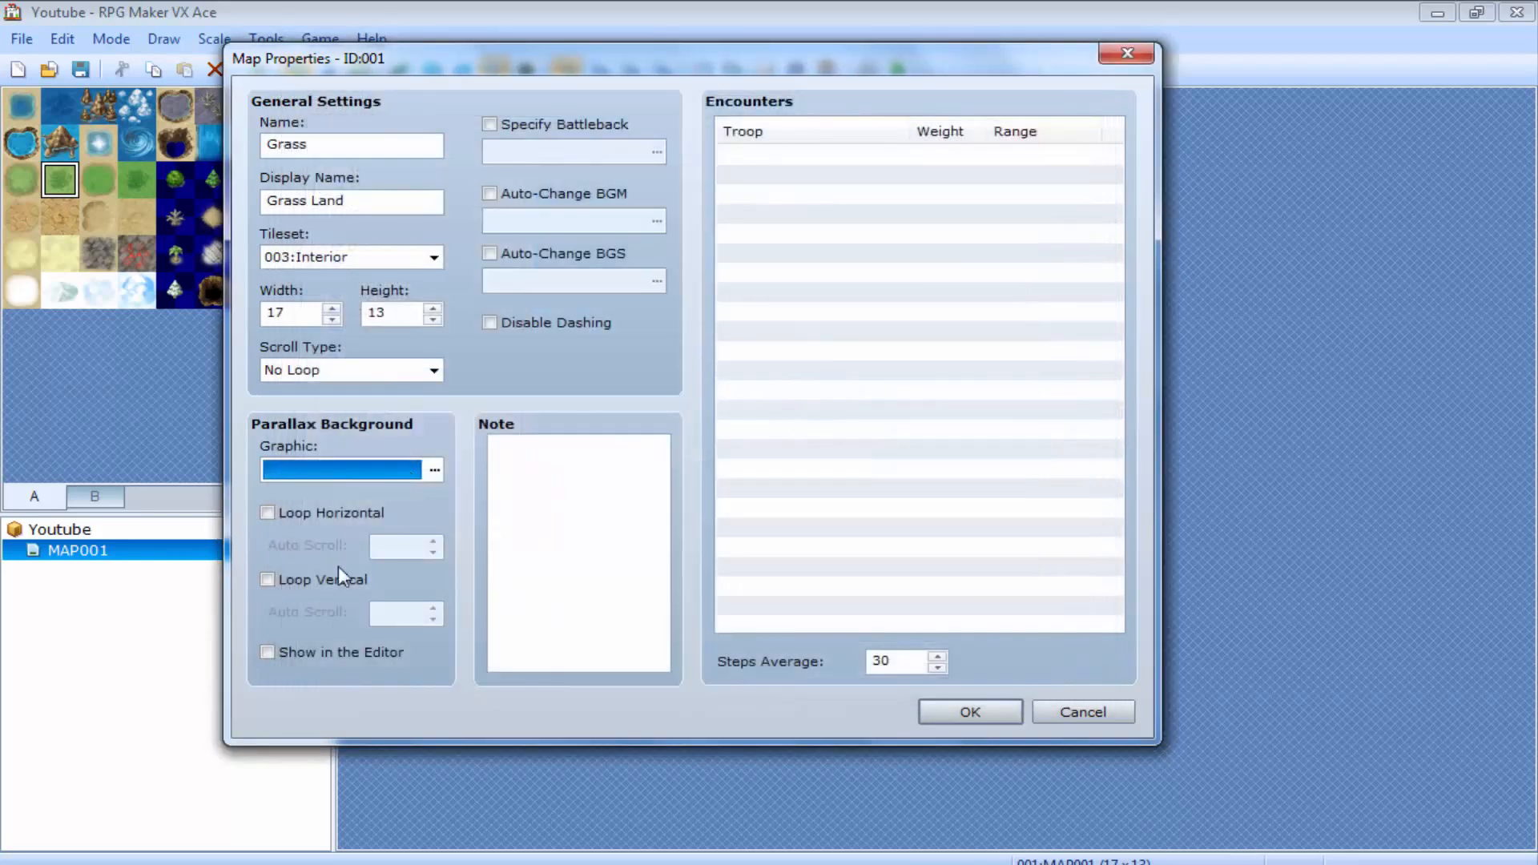
Enable Specify Battleback and preview floor and wall combinations such as DirtCave with Forest2, without applying any
click(532, 125)
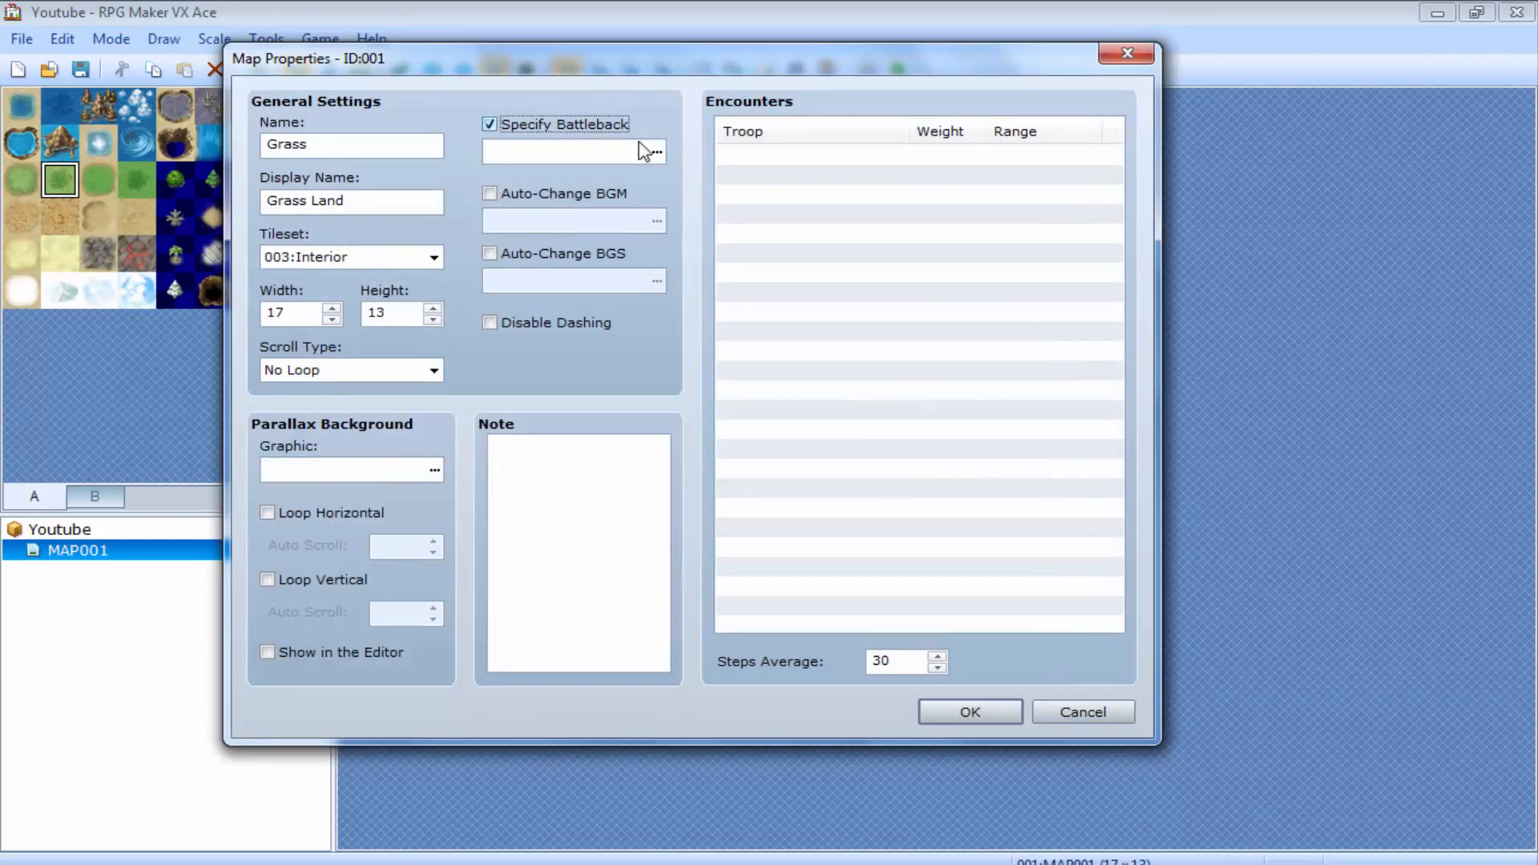
click(655, 153)
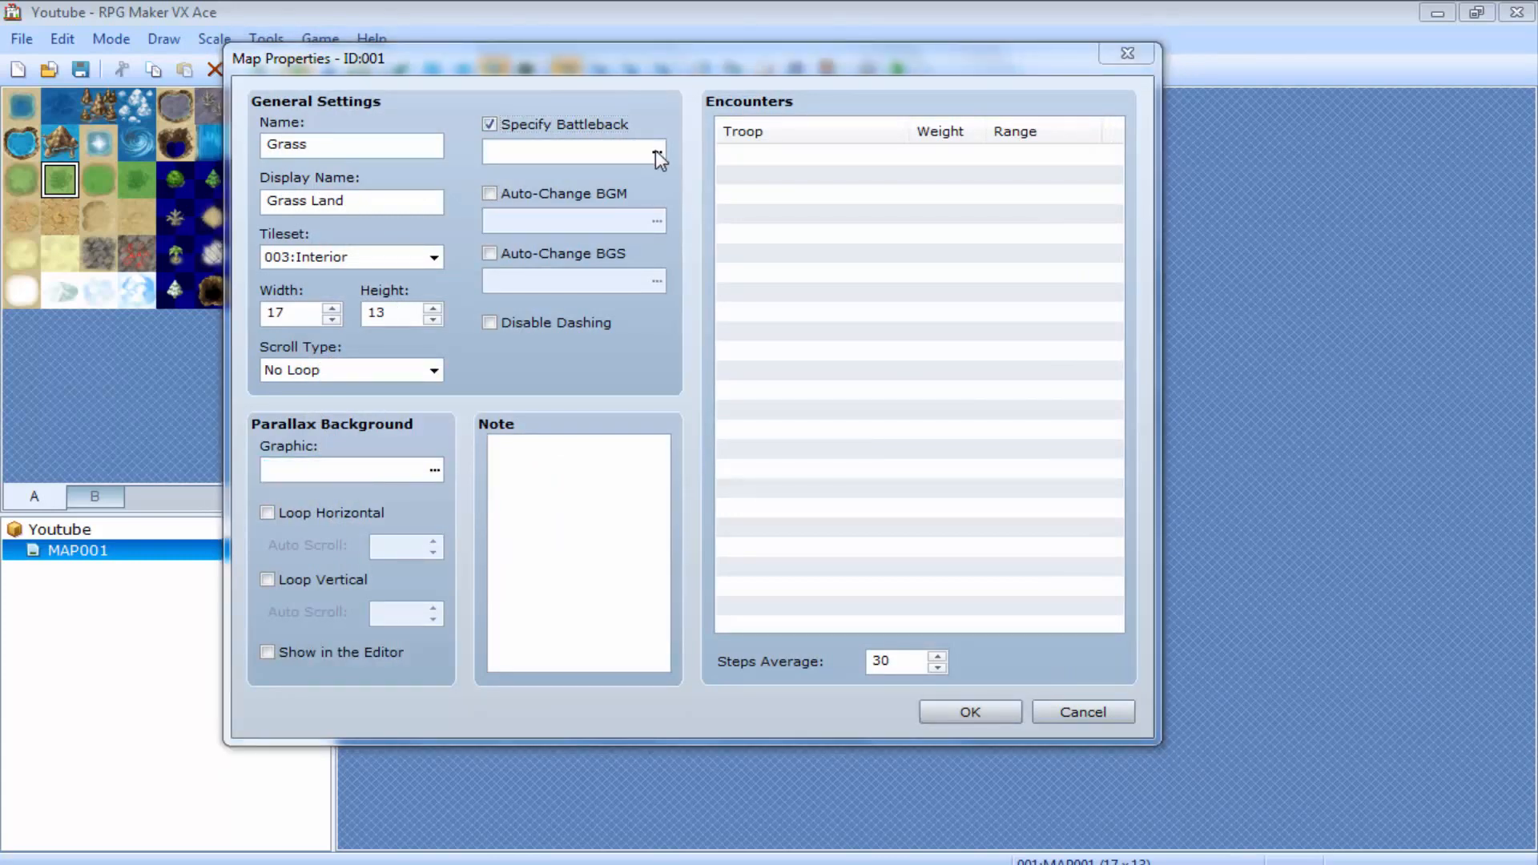
click(549, 317)
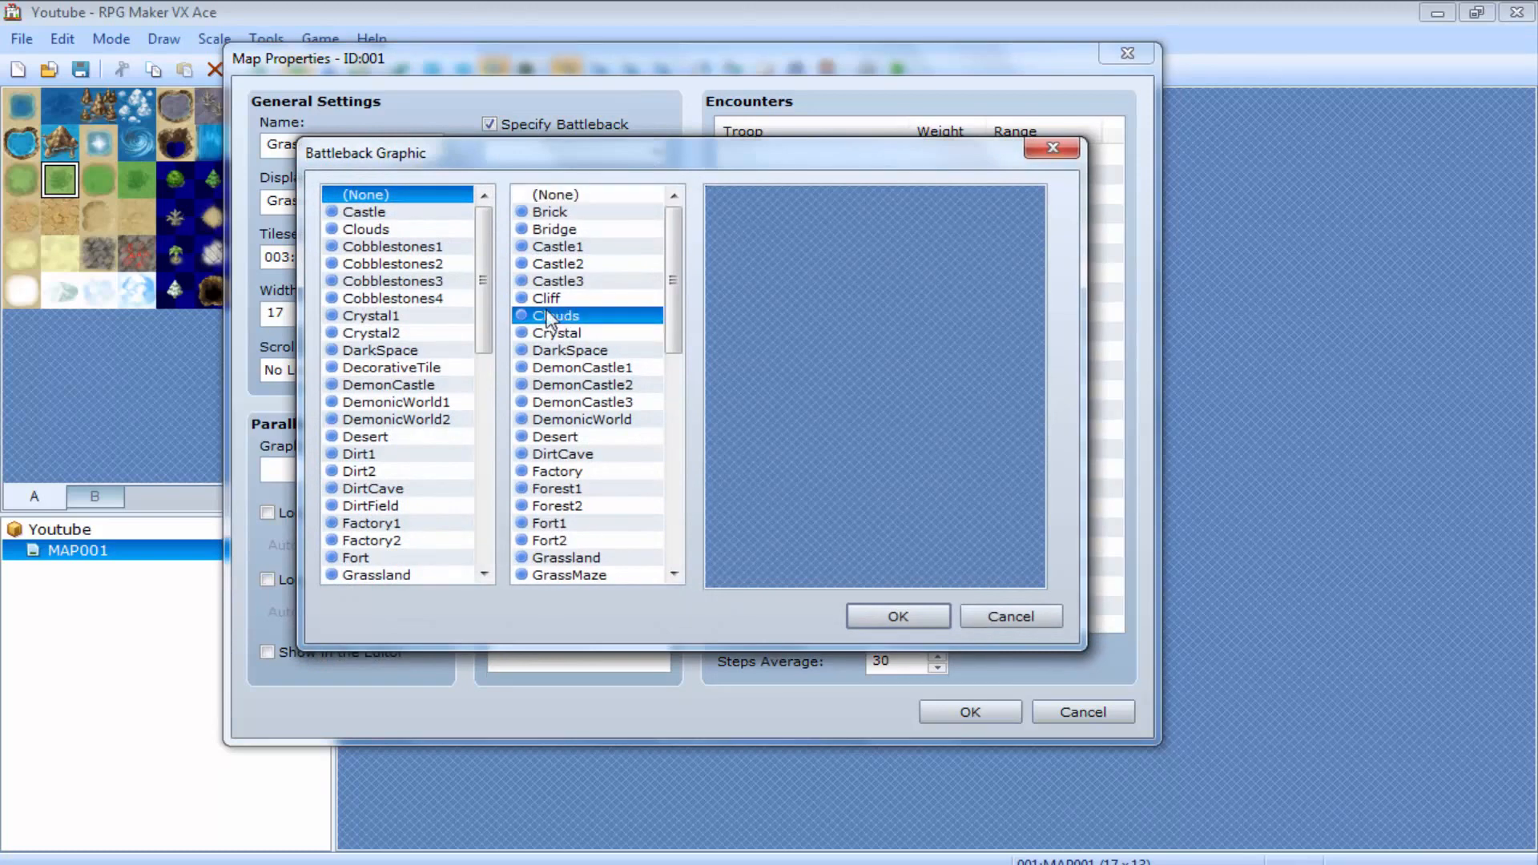
click(376, 298)
click(376, 488)
click(545, 504)
click(619, 248)
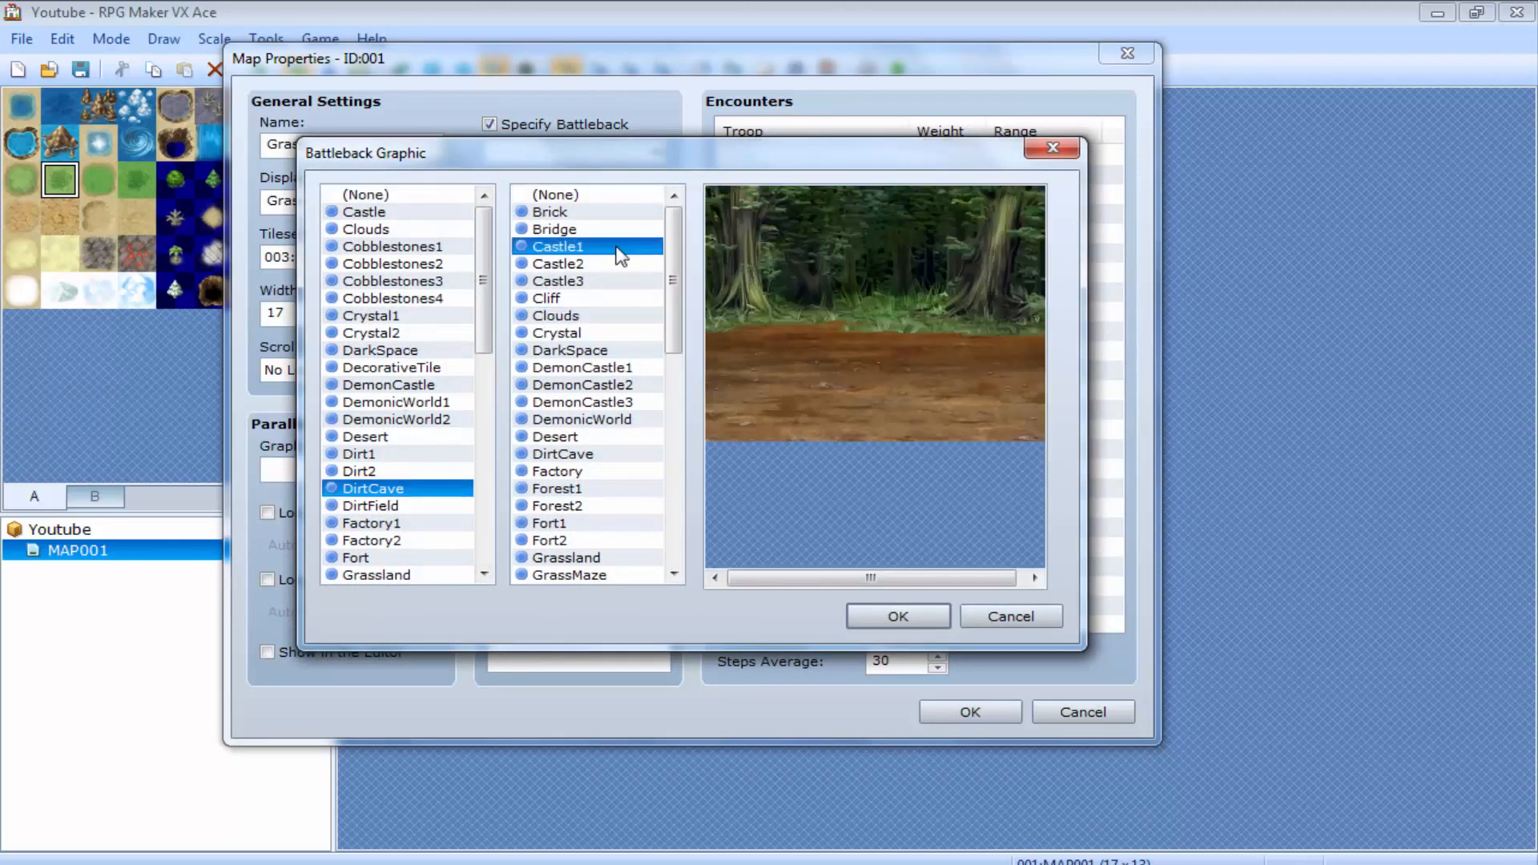
click(1054, 148)
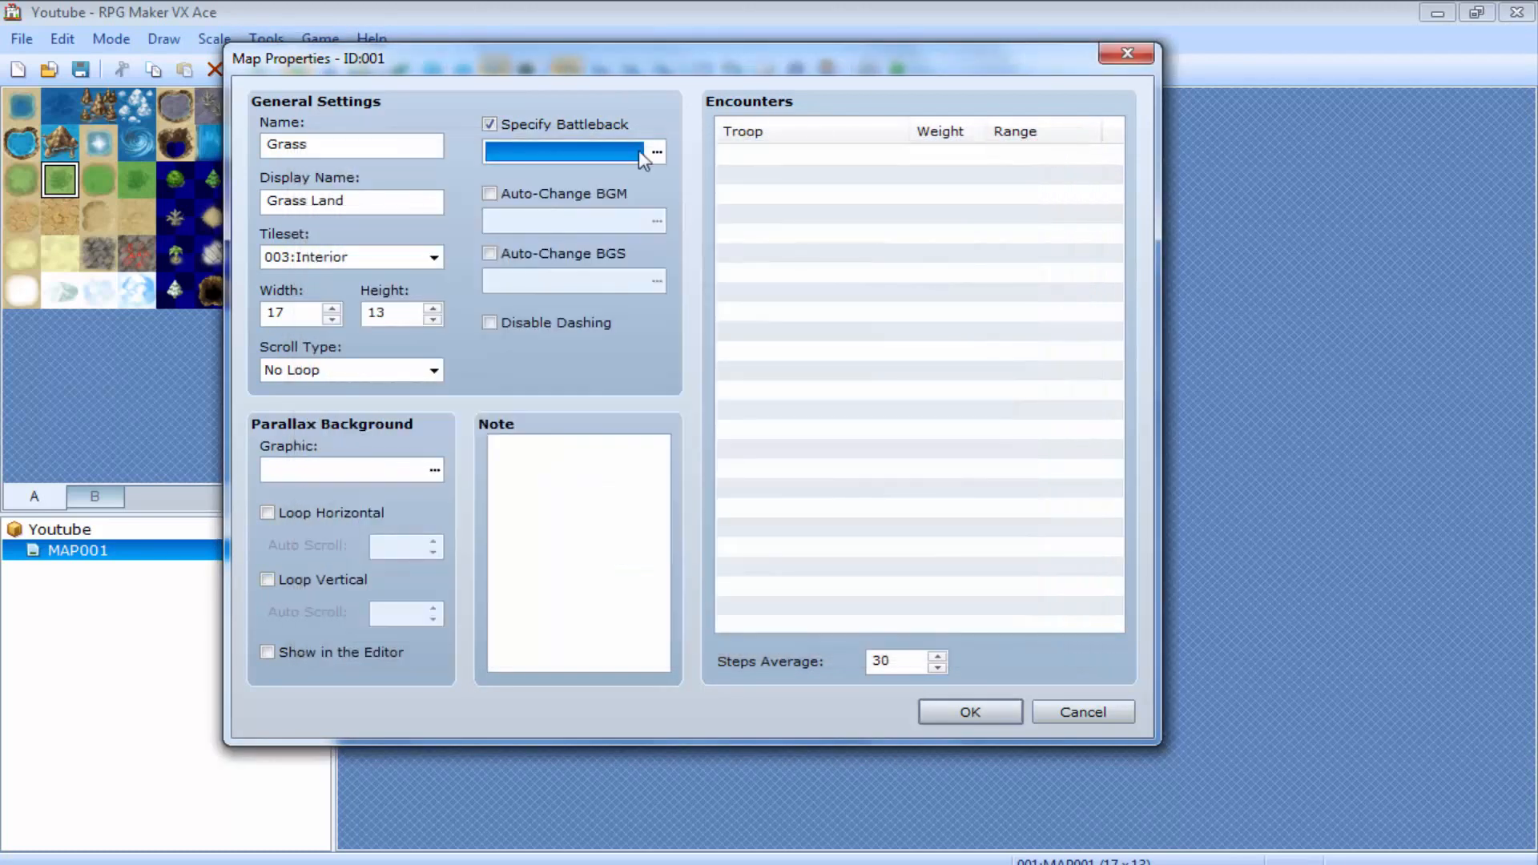
Reopen the battleback graphic choices and preview the Clouds floor with the Castle2 and DemonCastle3 walls
click(657, 152)
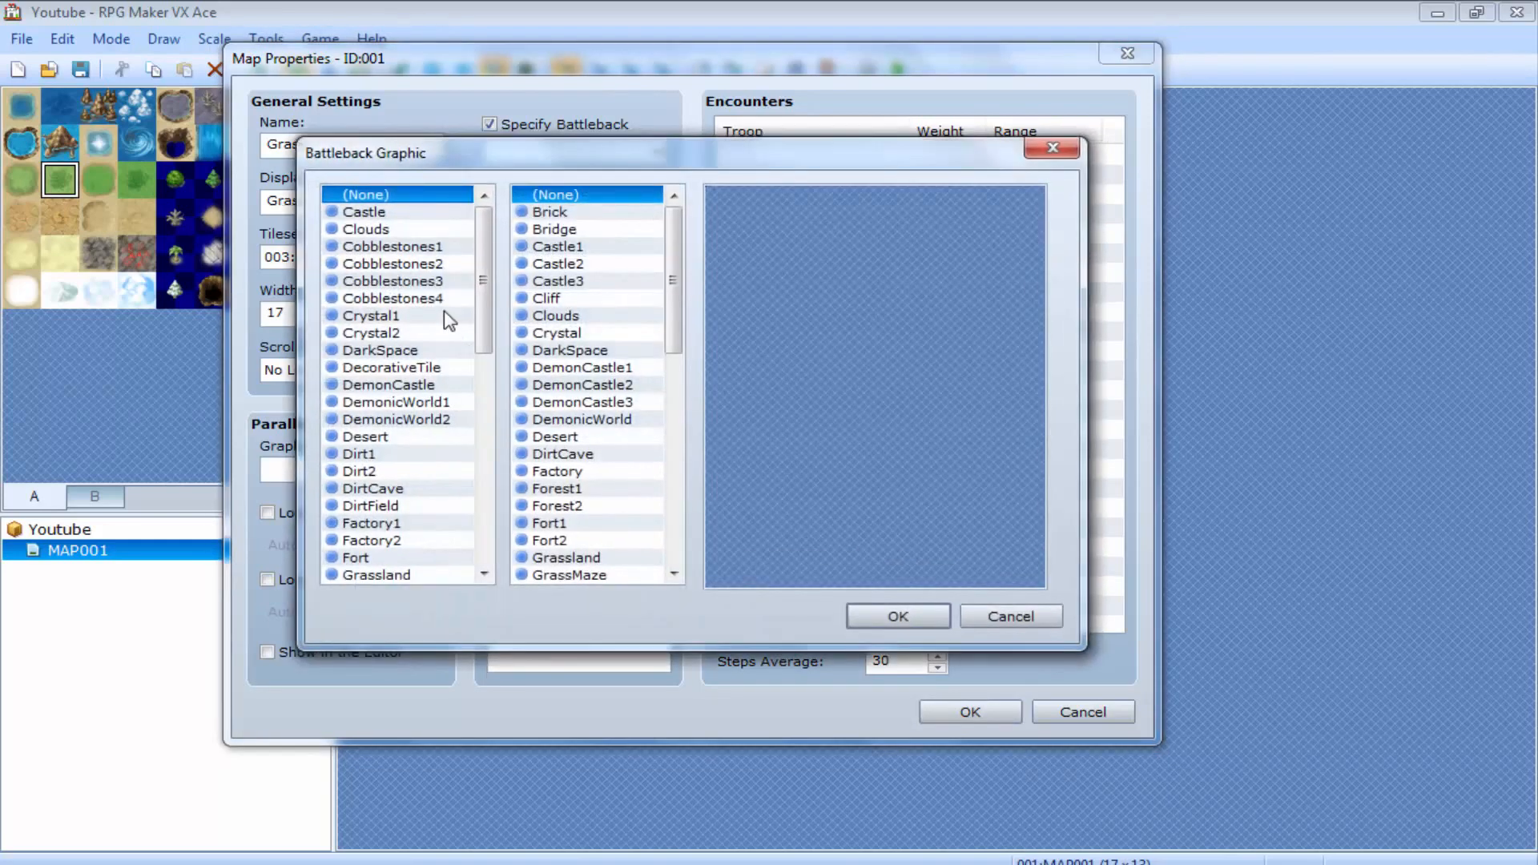
click(412, 213)
click(412, 229)
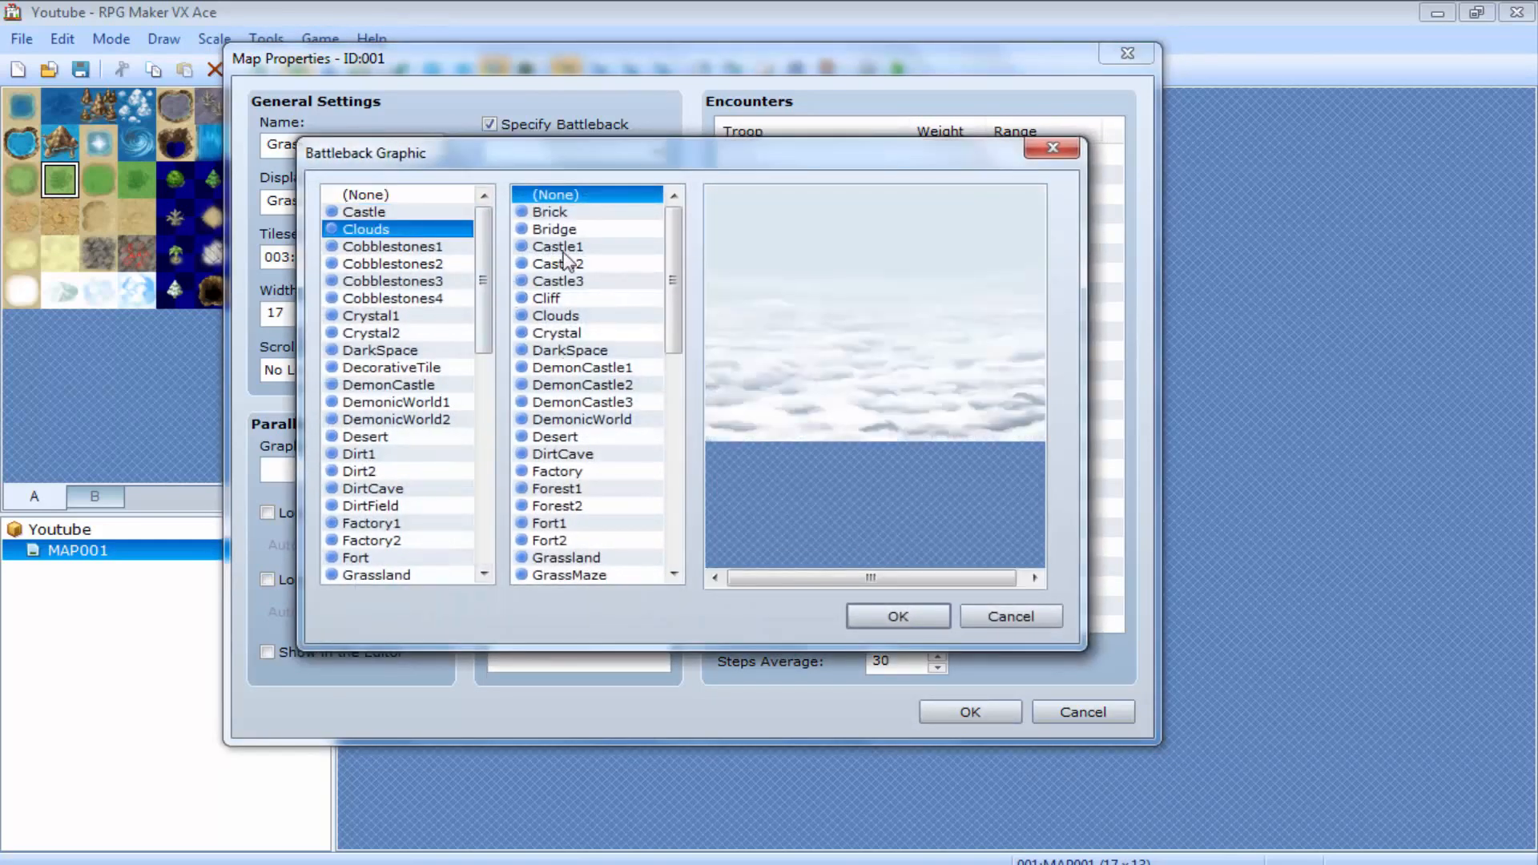
click(565, 213)
click(578, 265)
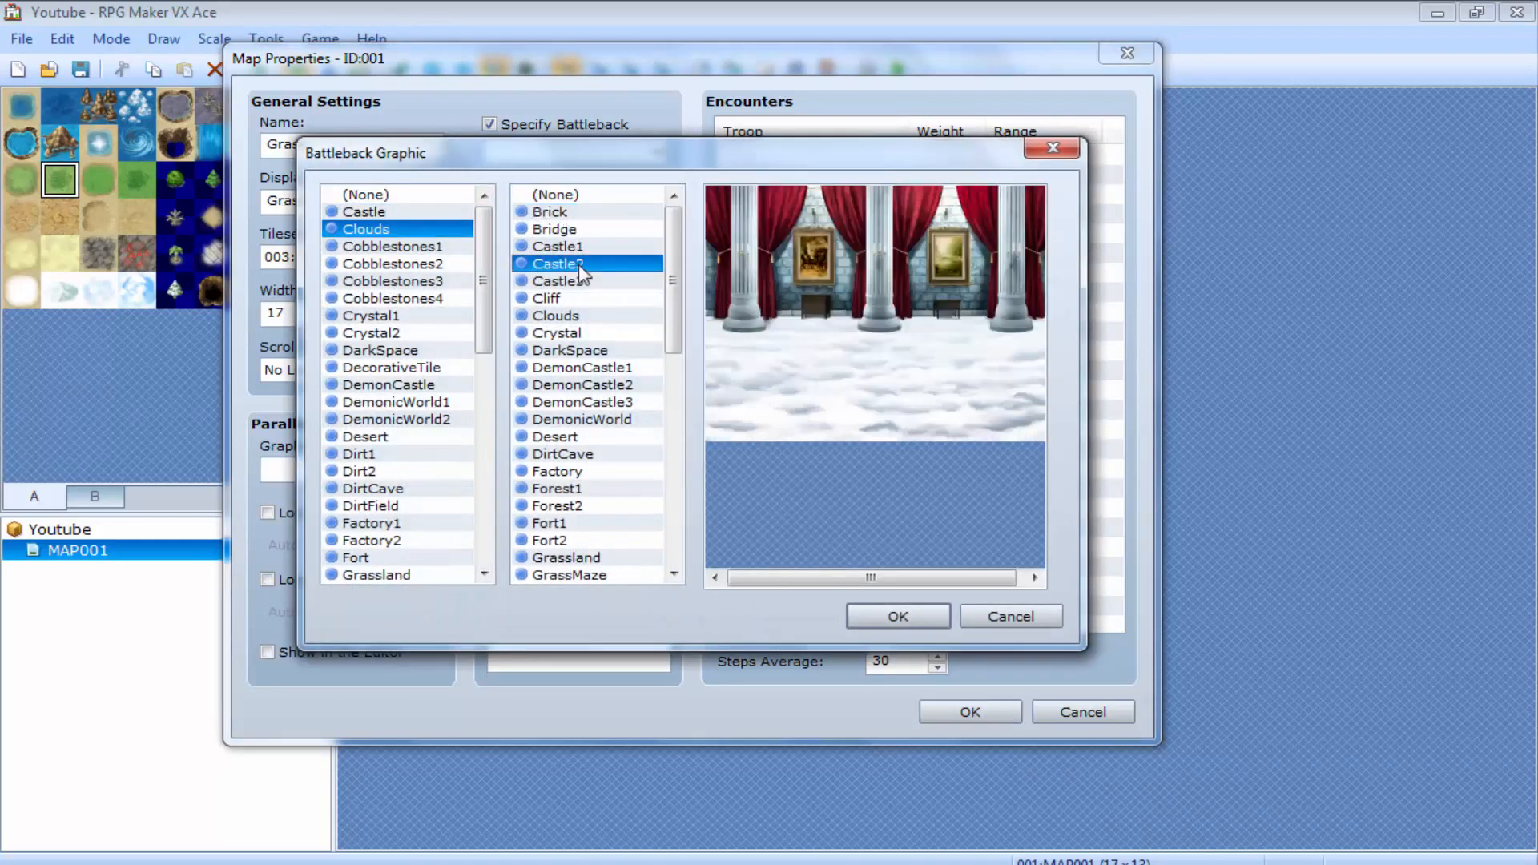
click(574, 194)
click(579, 402)
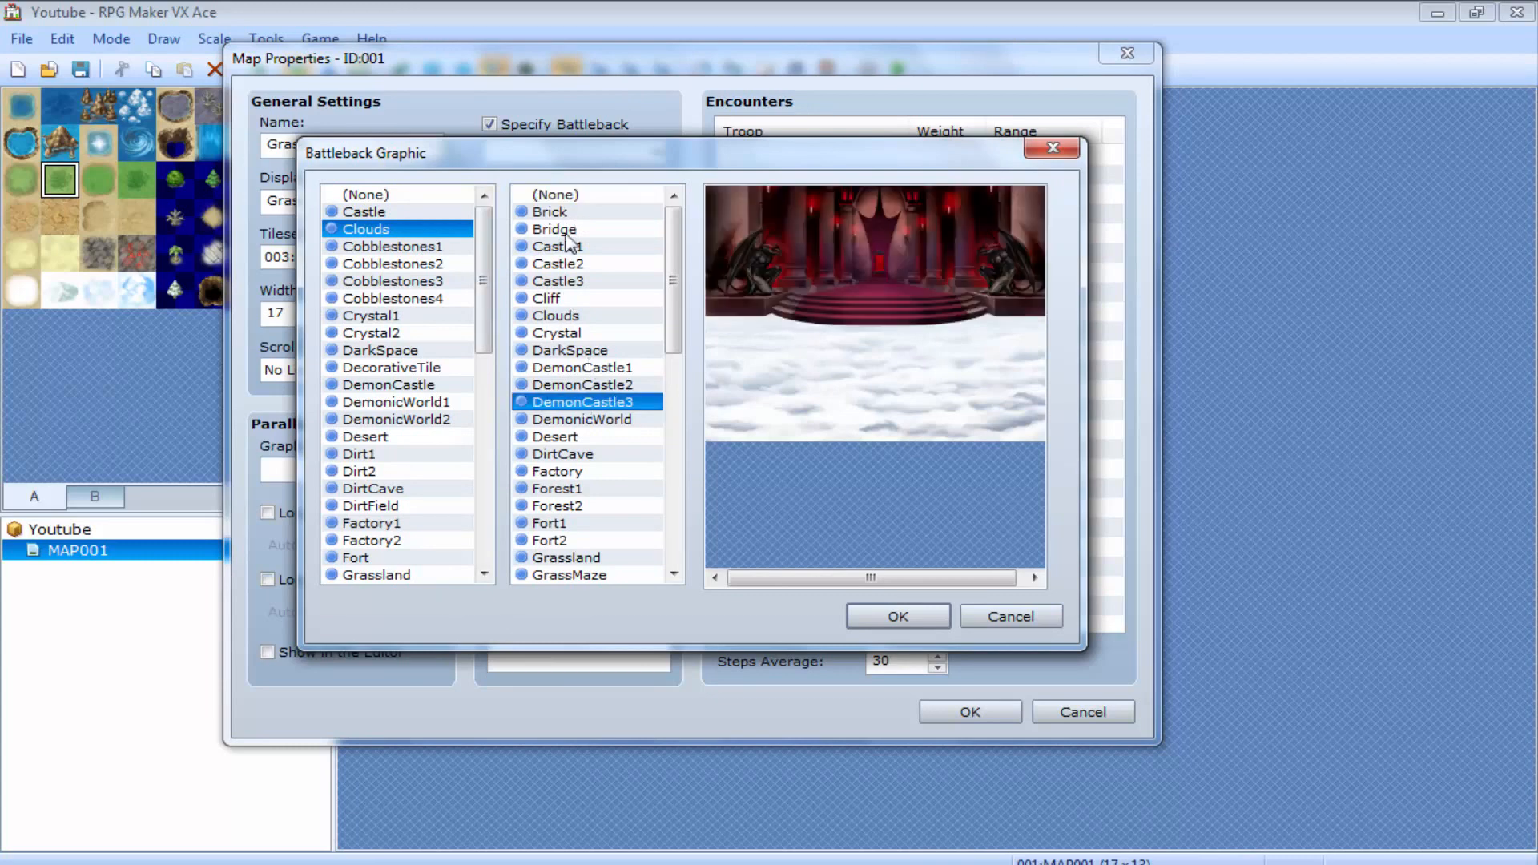
click(573, 194)
Preview Clouds with Forest1 and DirtField with Fort2, discard the battleback selection, and disable Specify Battleback
click(396, 265)
click(390, 354)
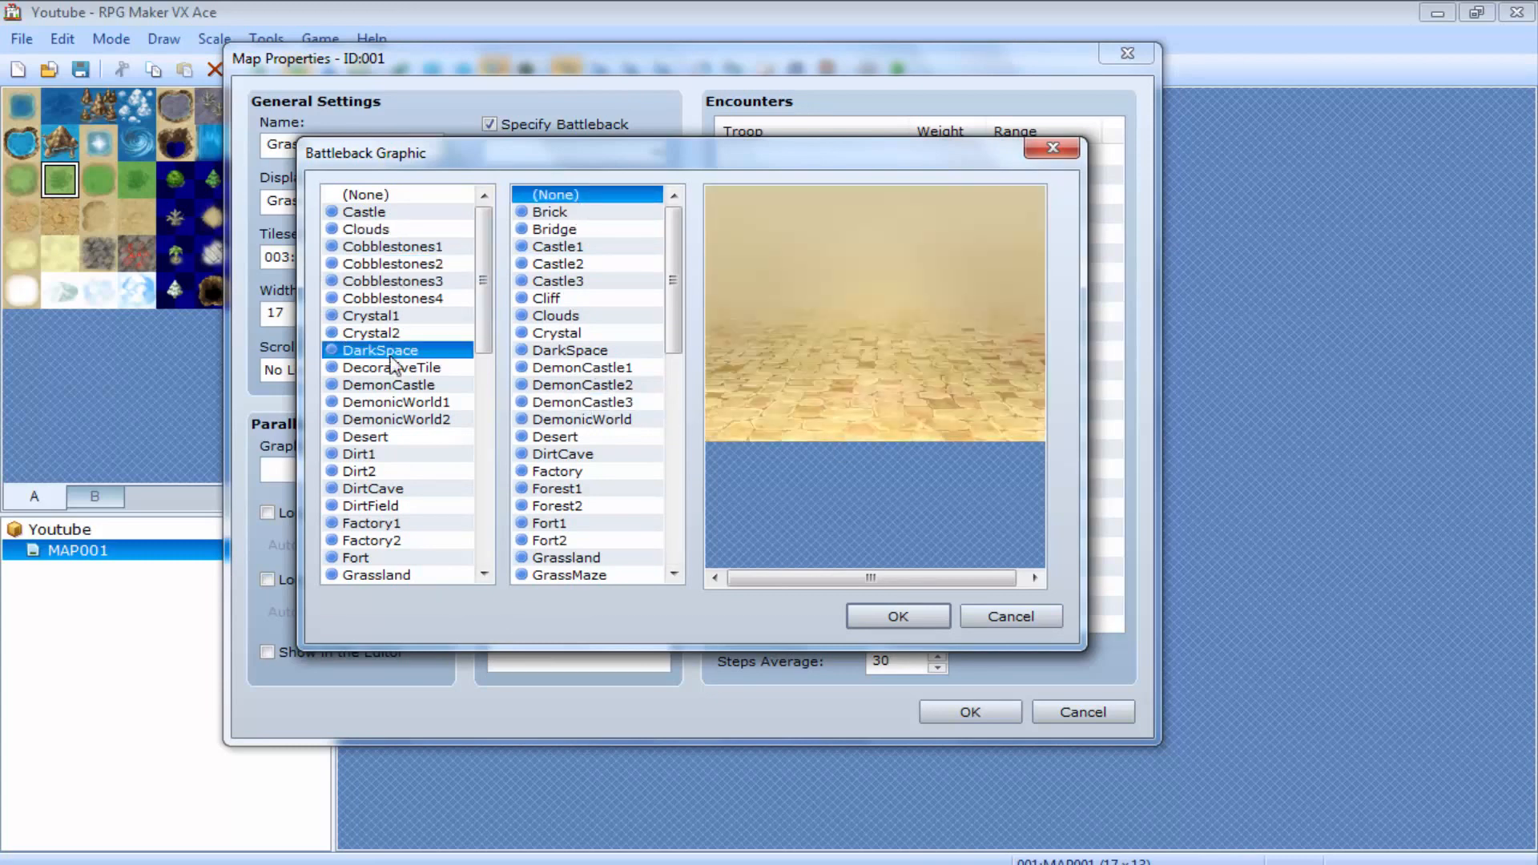
click(390, 227)
click(572, 488)
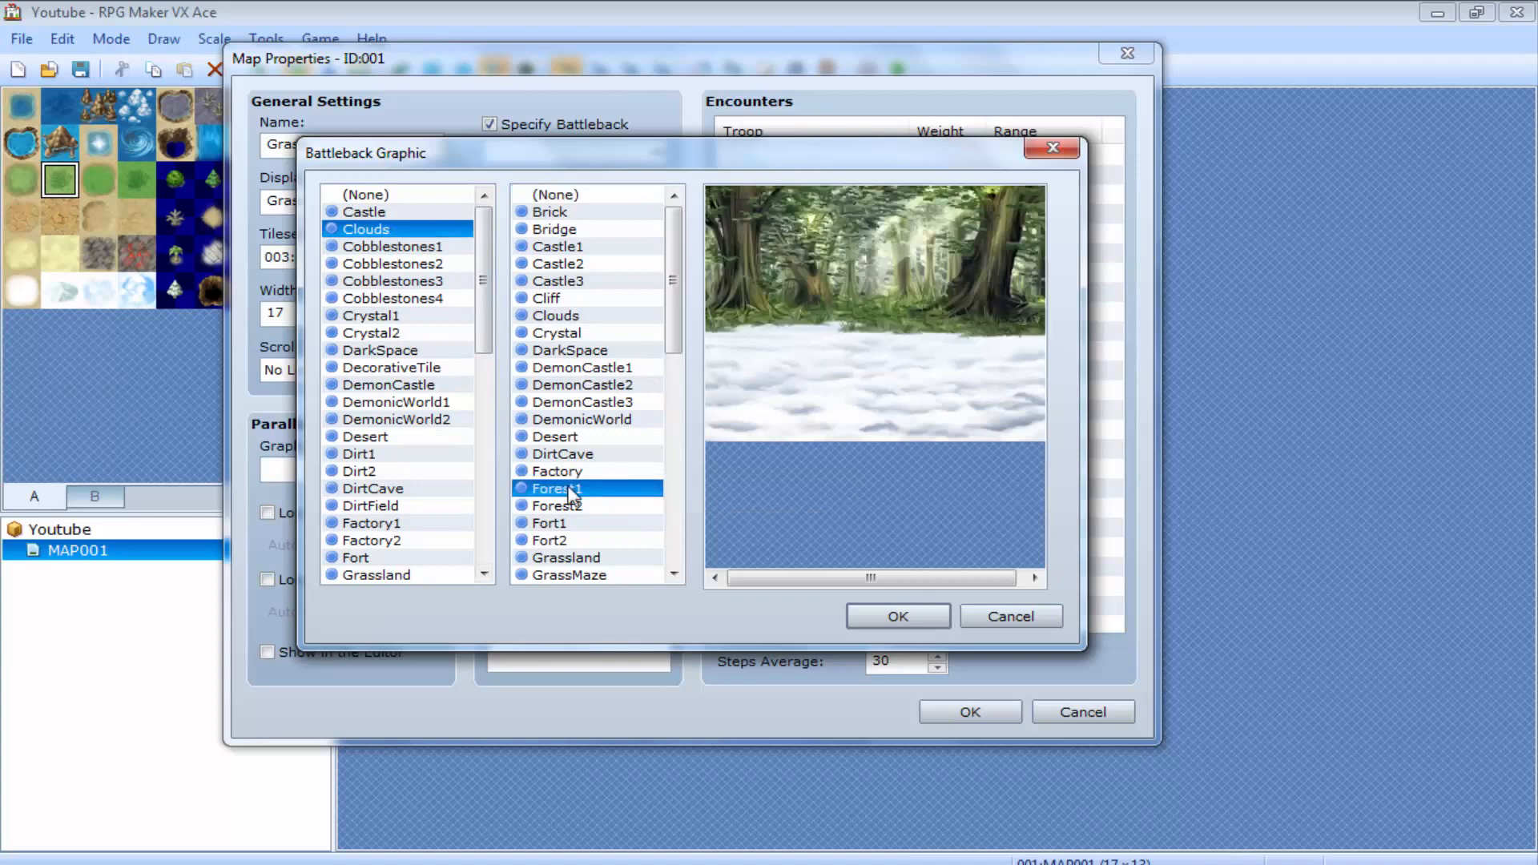
click(570, 541)
click(399, 507)
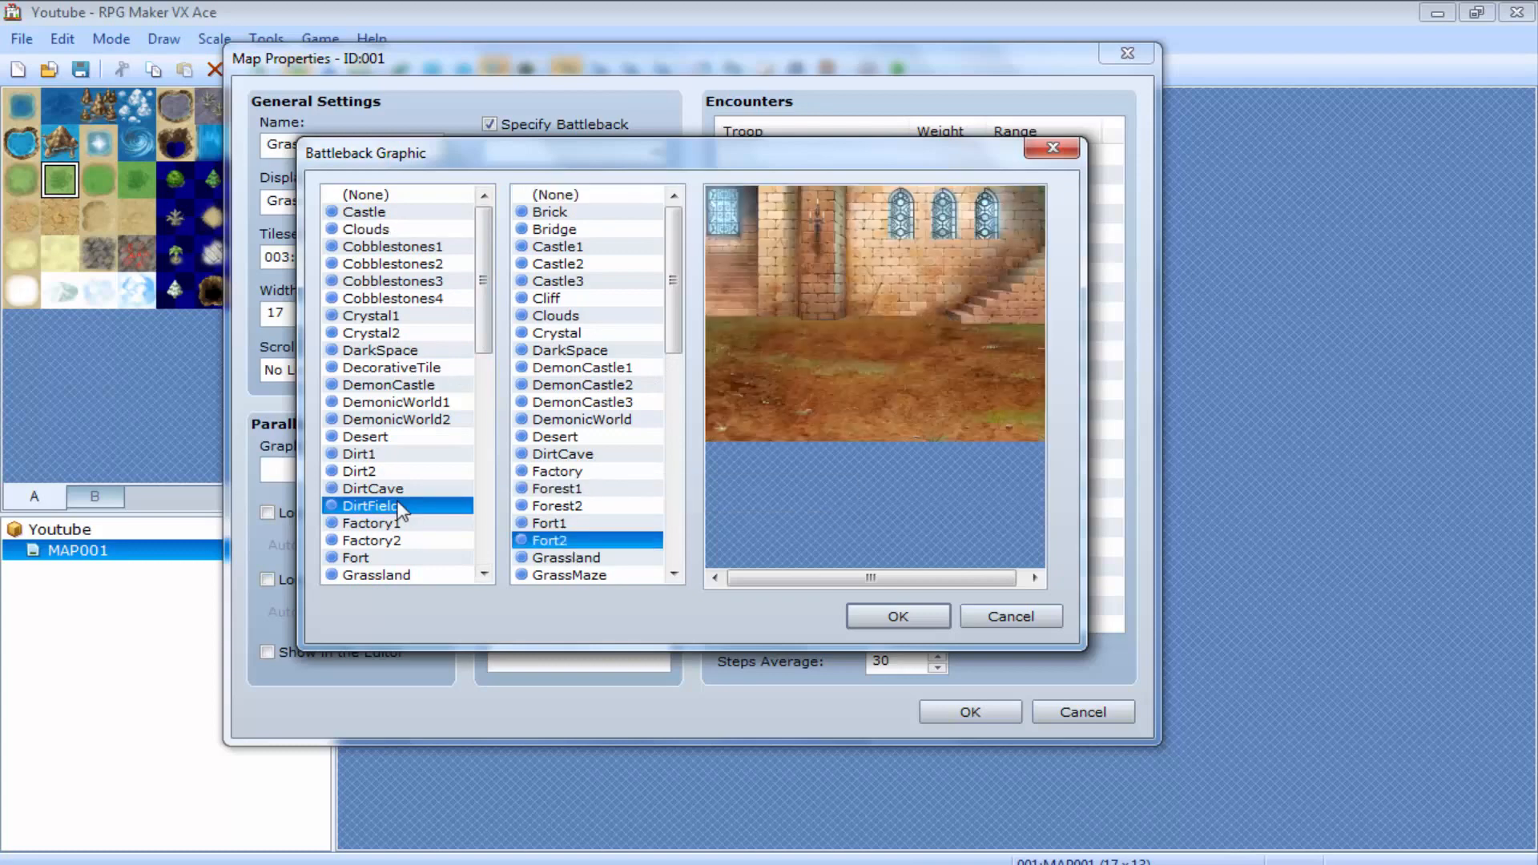
click(556, 198)
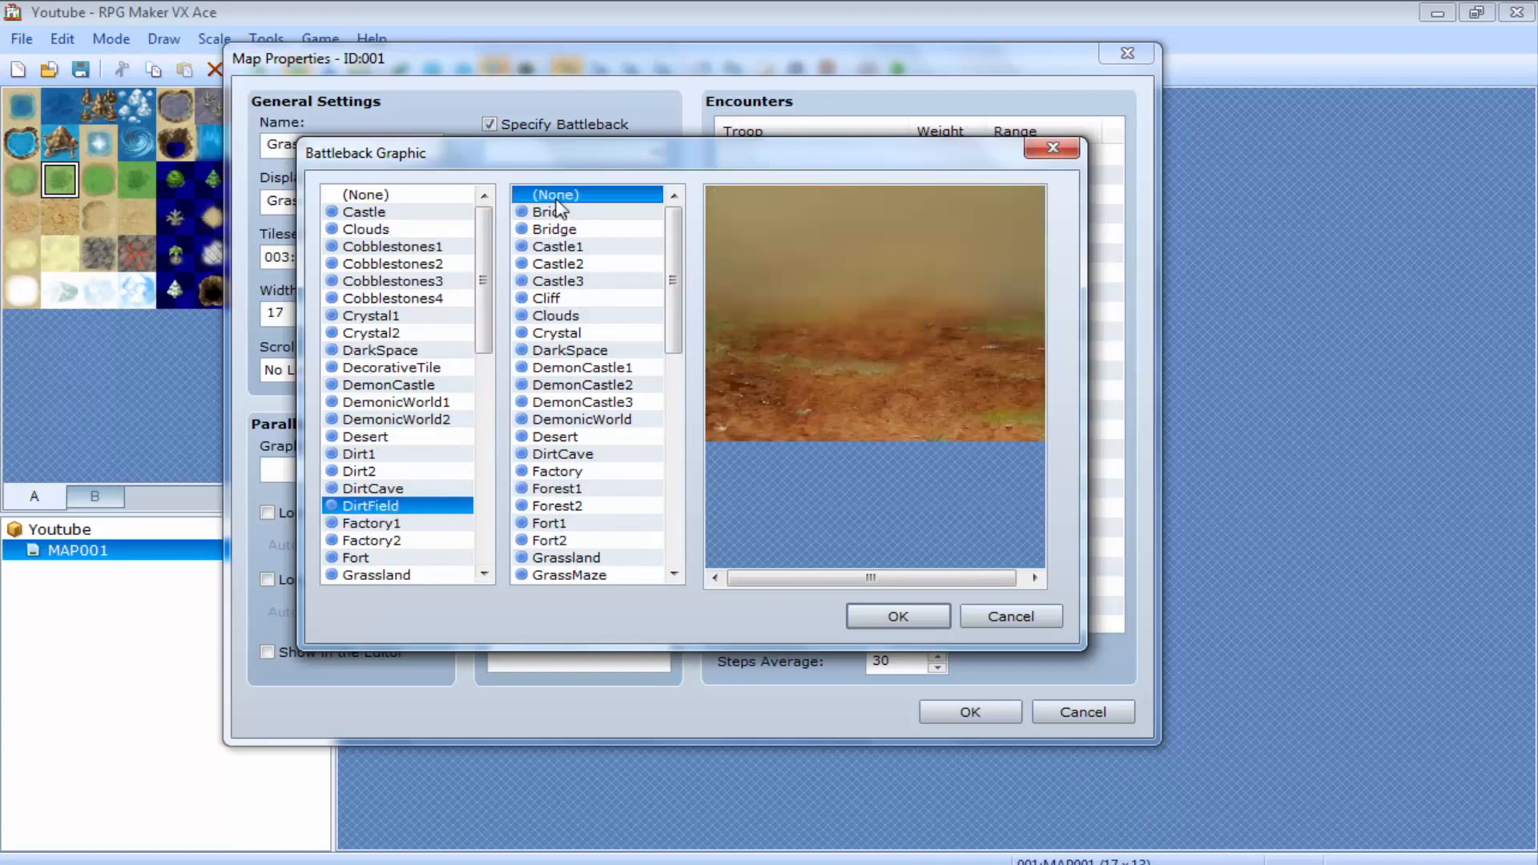
click(1052, 147)
click(535, 126)
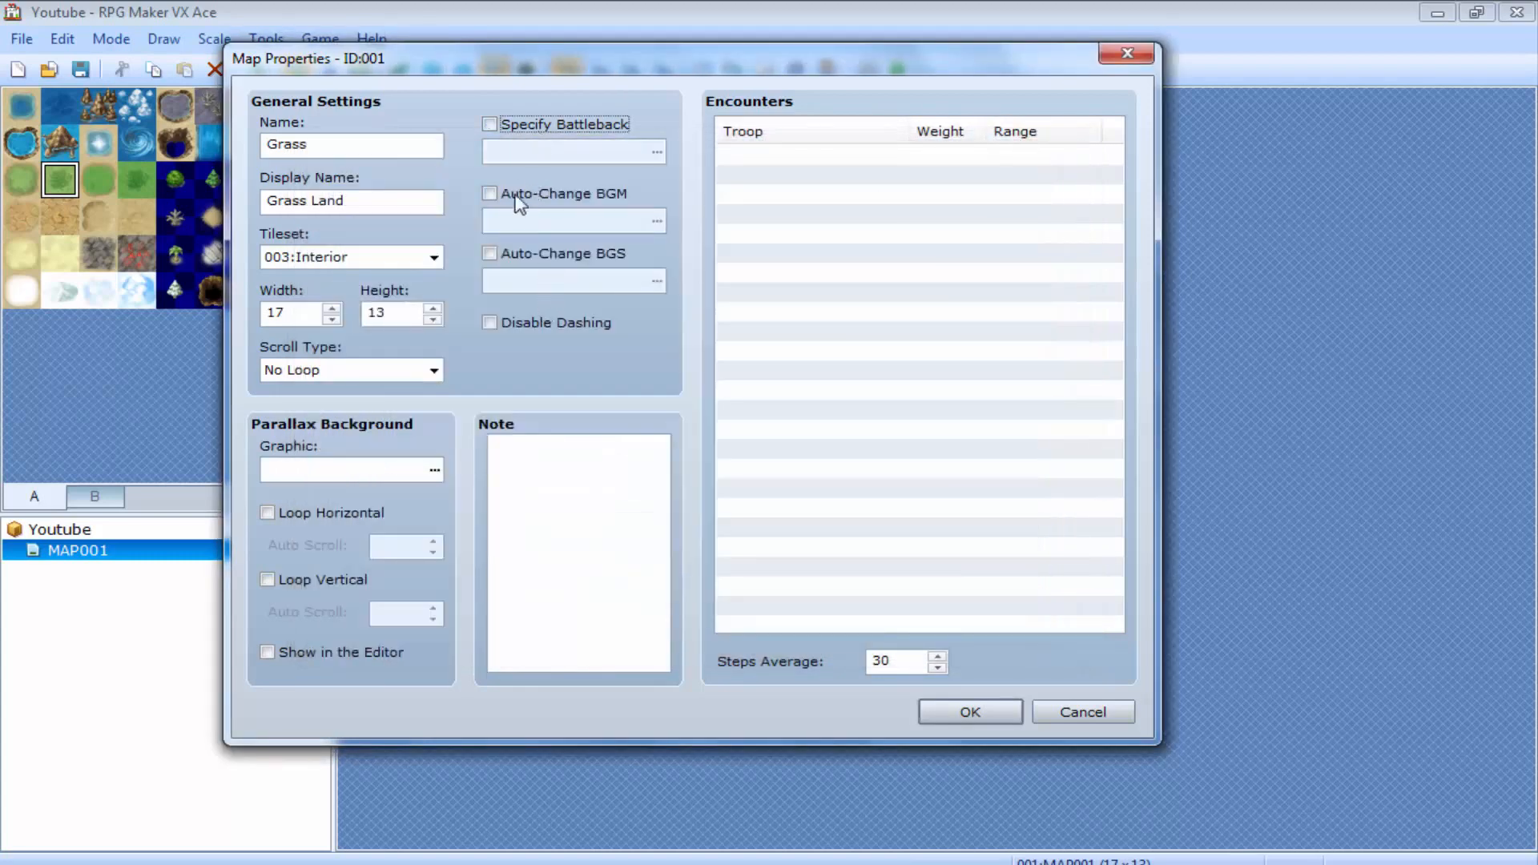
Enable Auto-Change BGM to view the available background music tracks, and disable it without choosing one
click(519, 195)
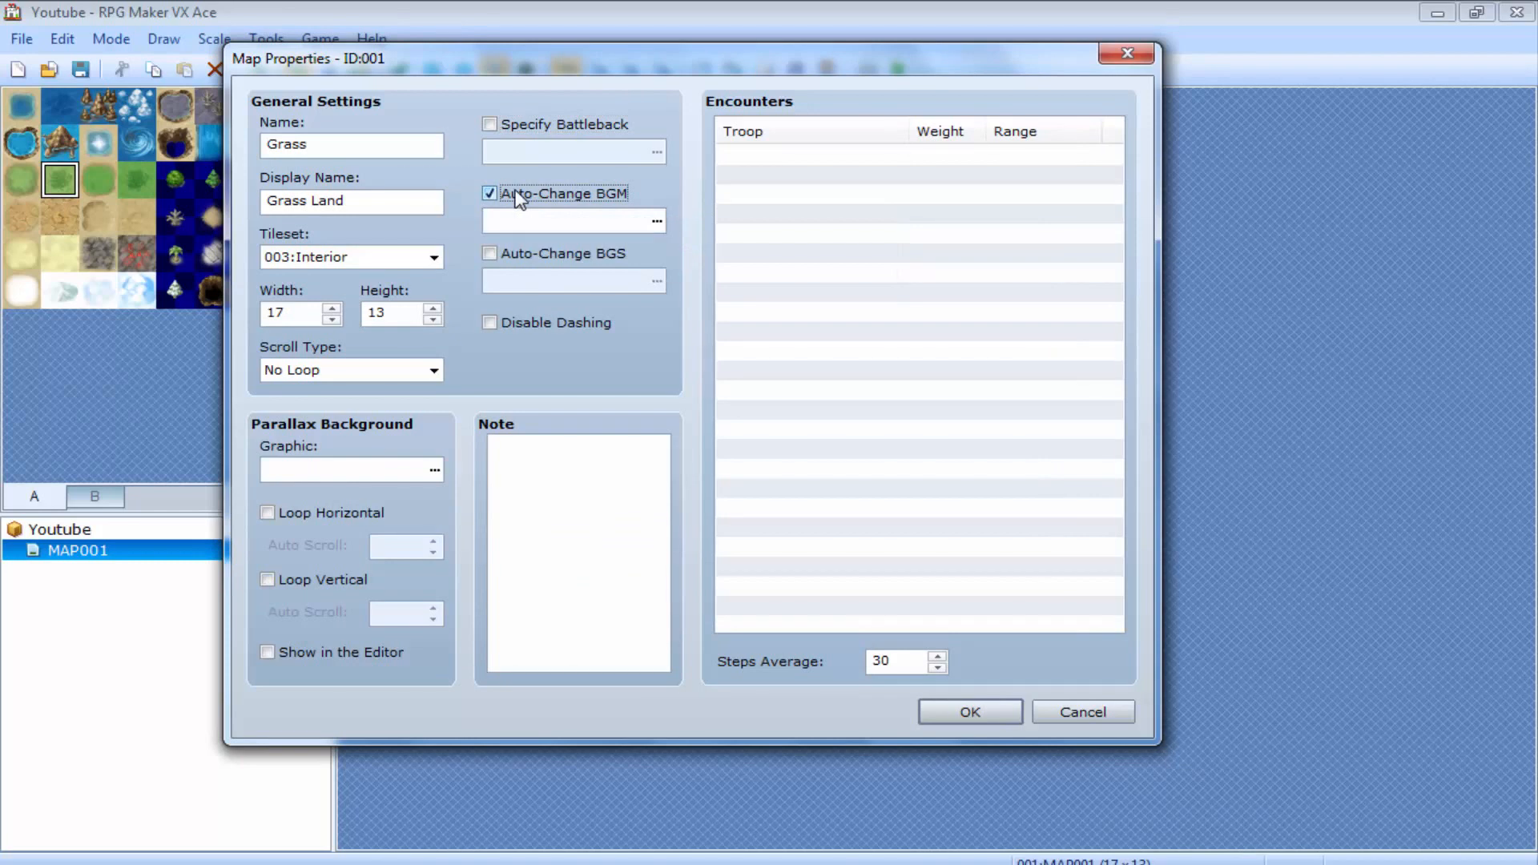
click(518, 196)
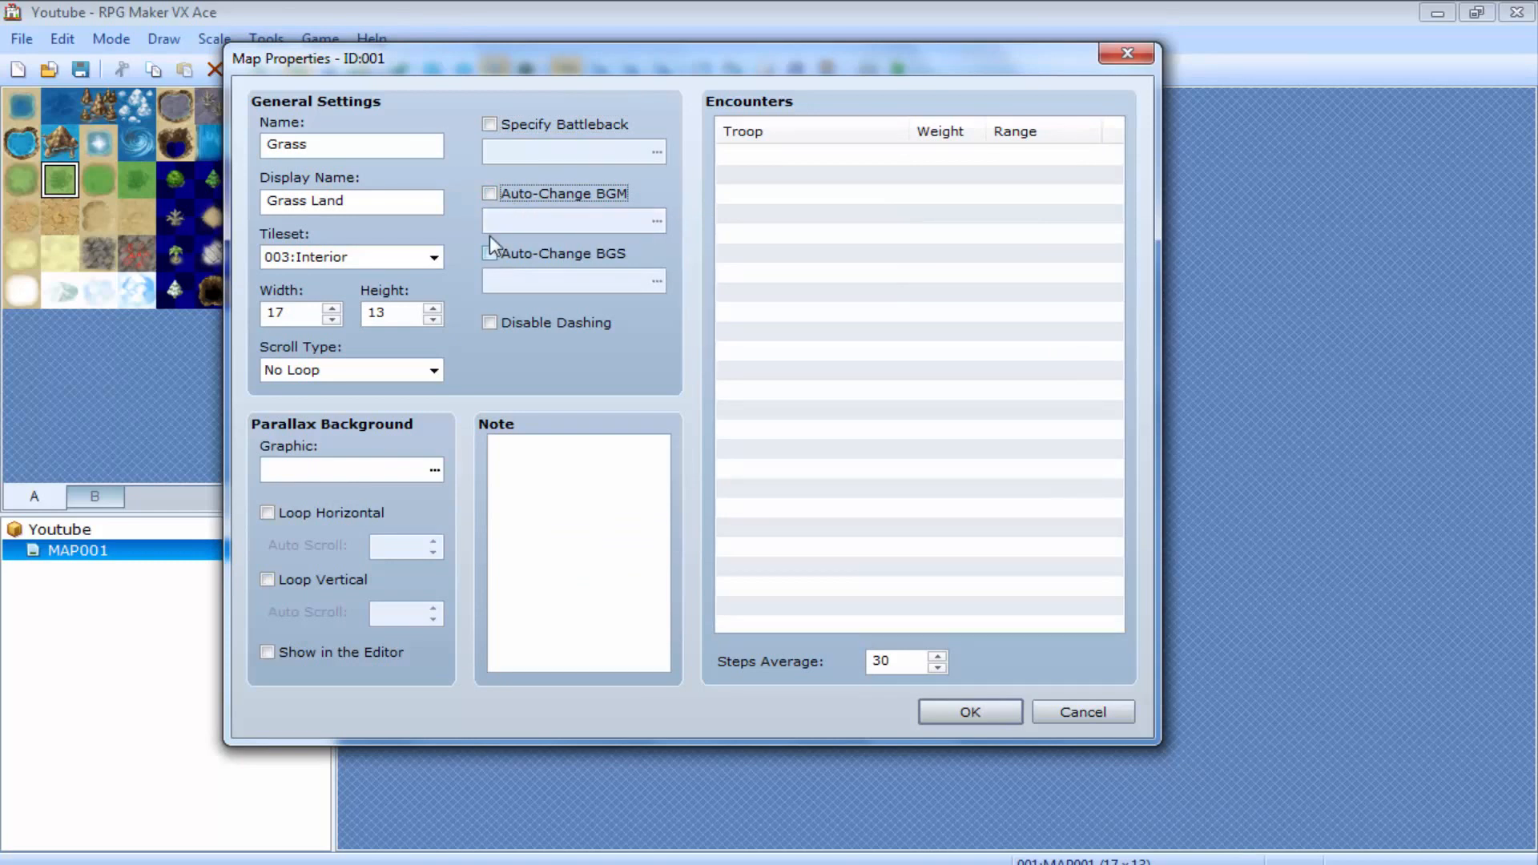
click(496, 198)
click(654, 224)
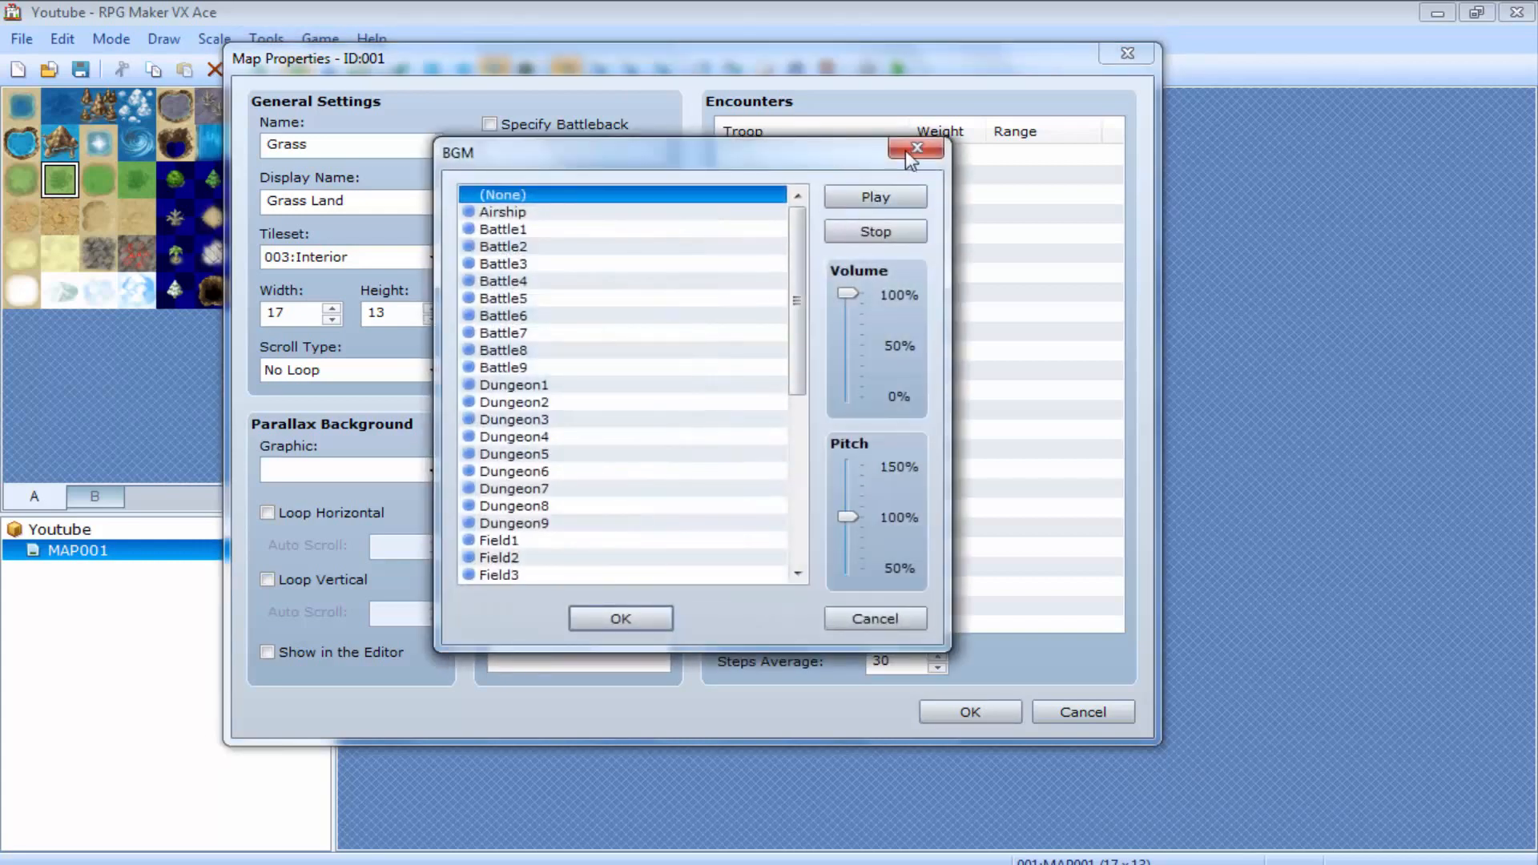
double_click(497, 201)
click(500, 196)
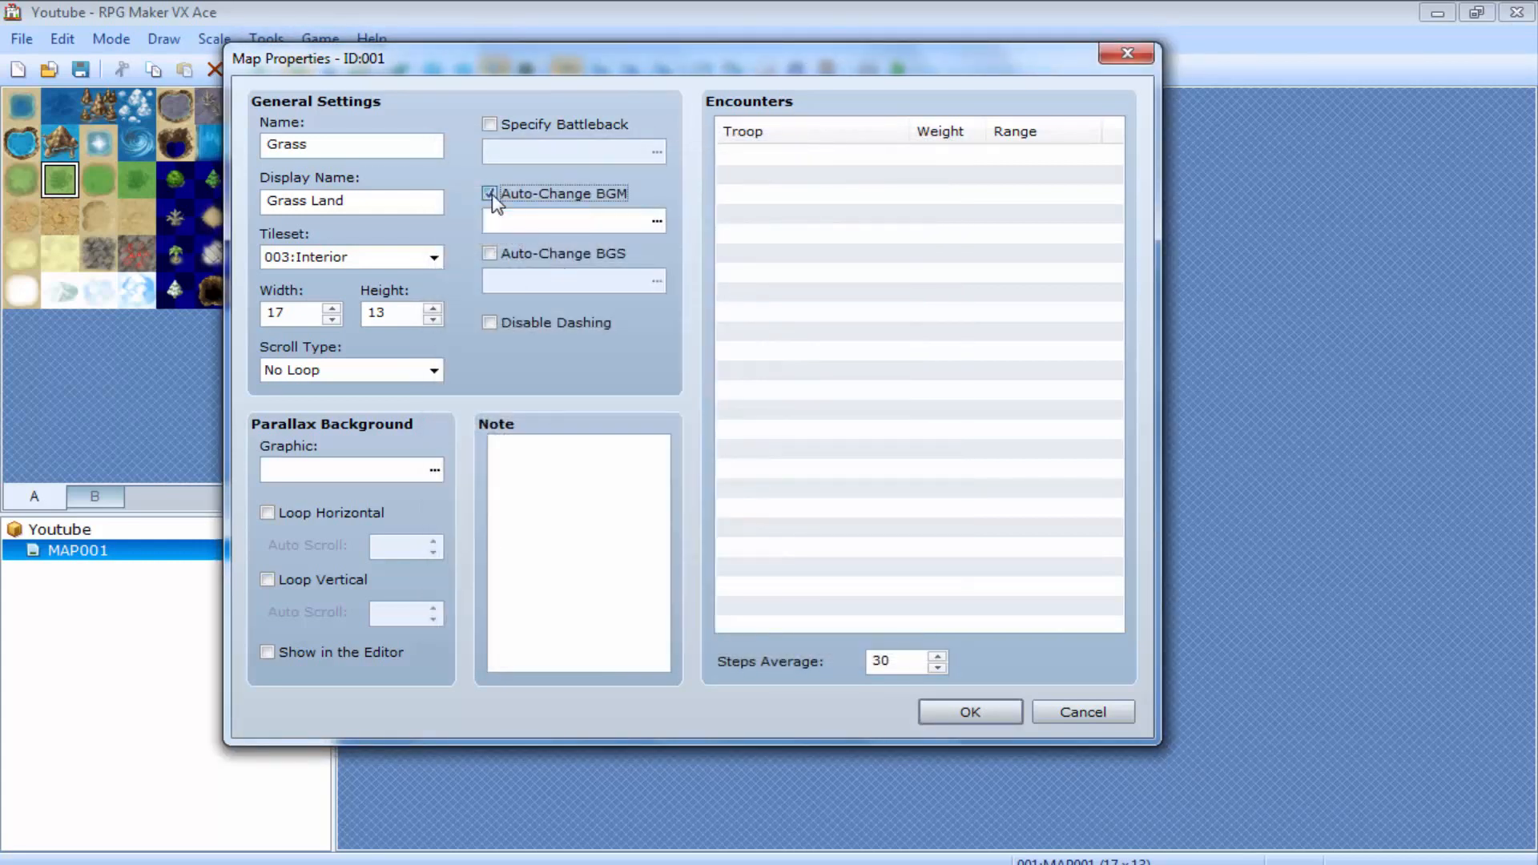
Enable Auto-Change BGS to view the available background sounds, and disable it without choosing one
click(490, 254)
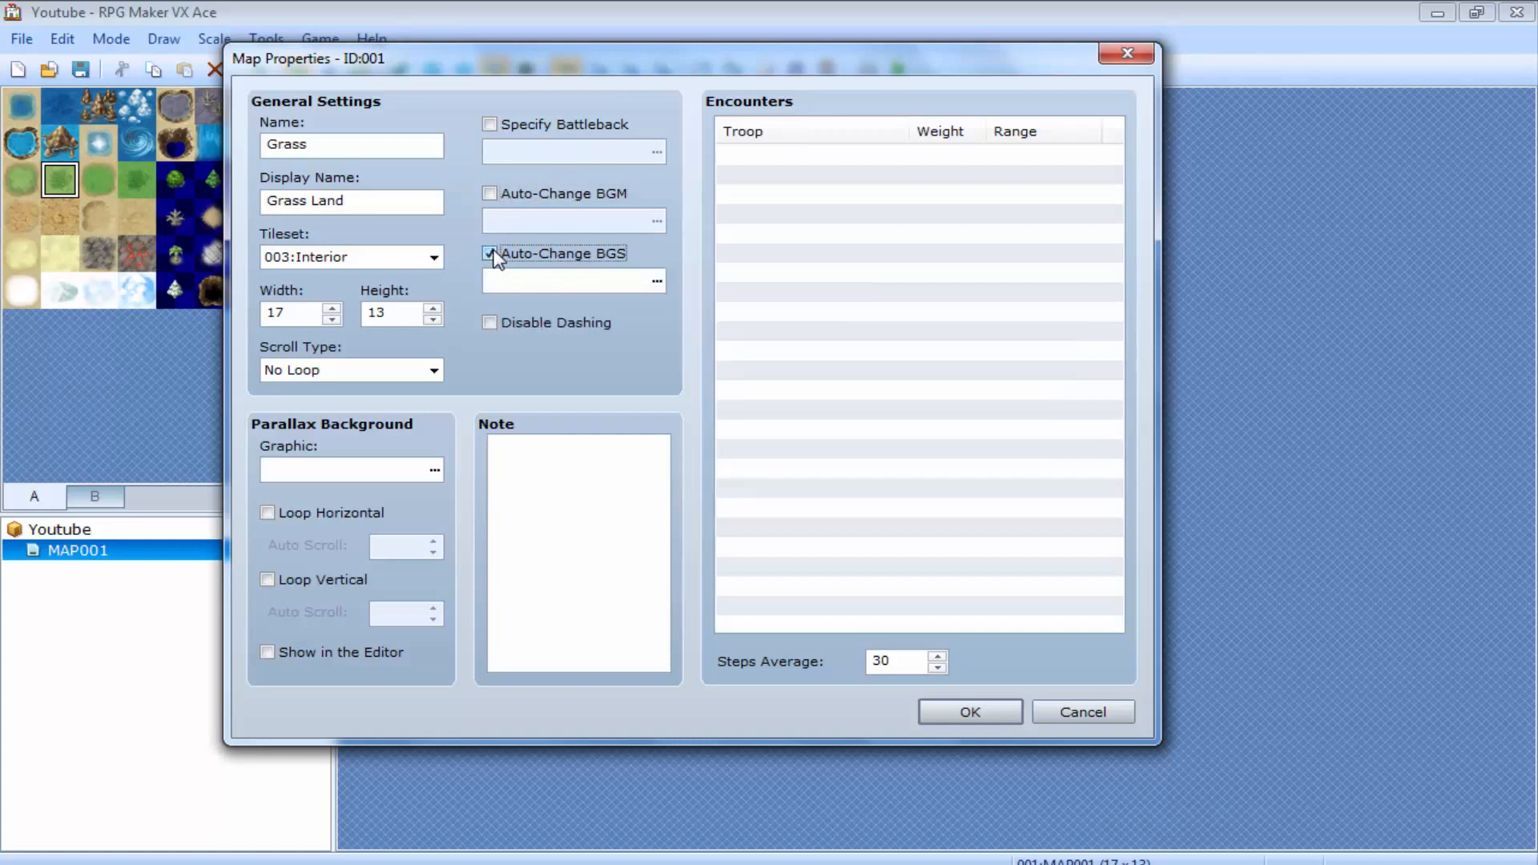
click(490, 255)
click(547, 245)
click(657, 283)
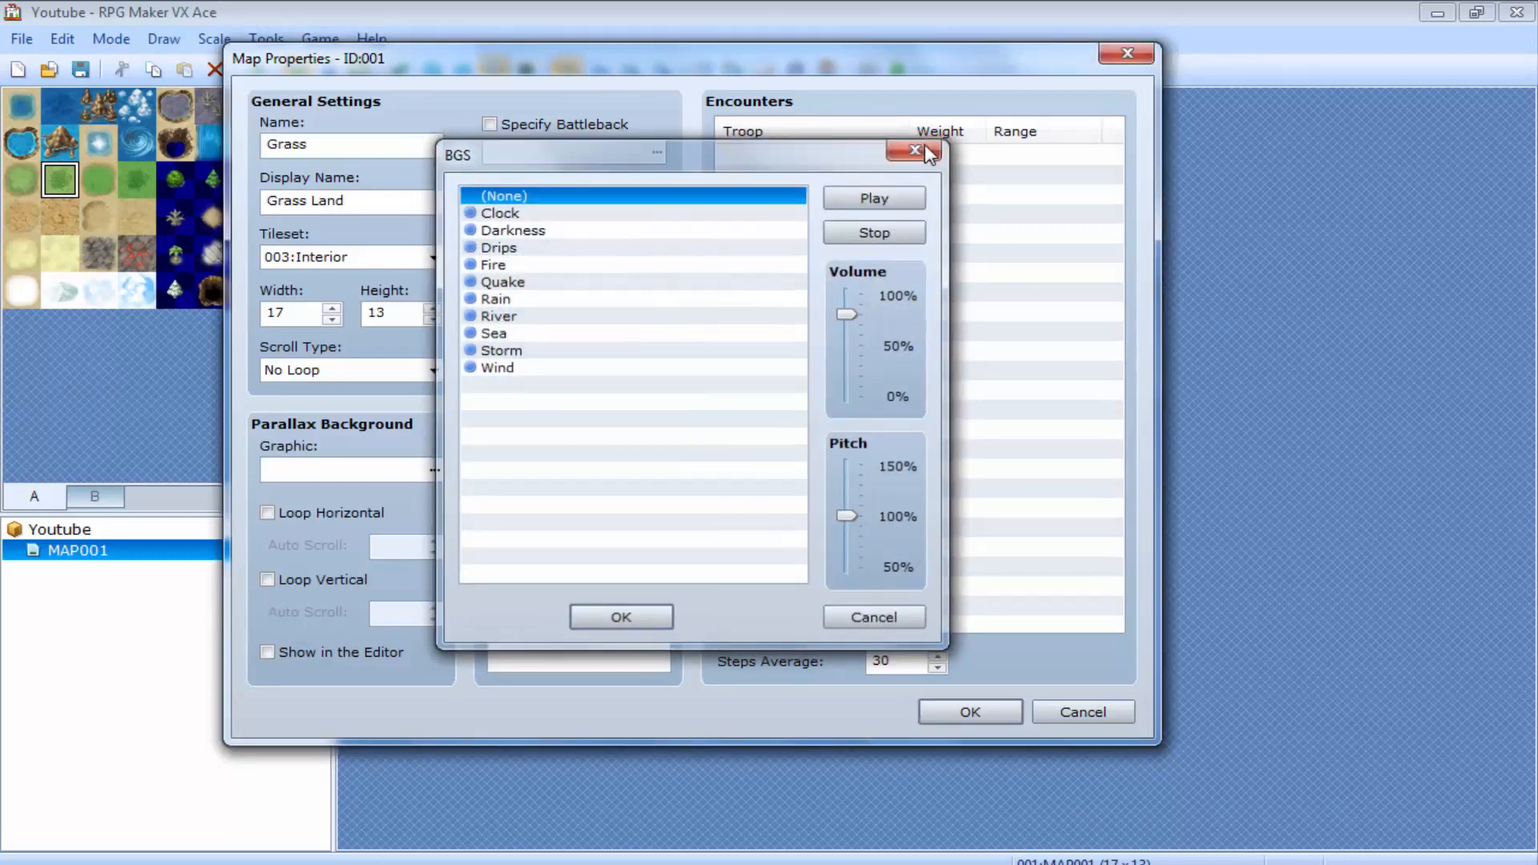
click(922, 147)
click(508, 265)
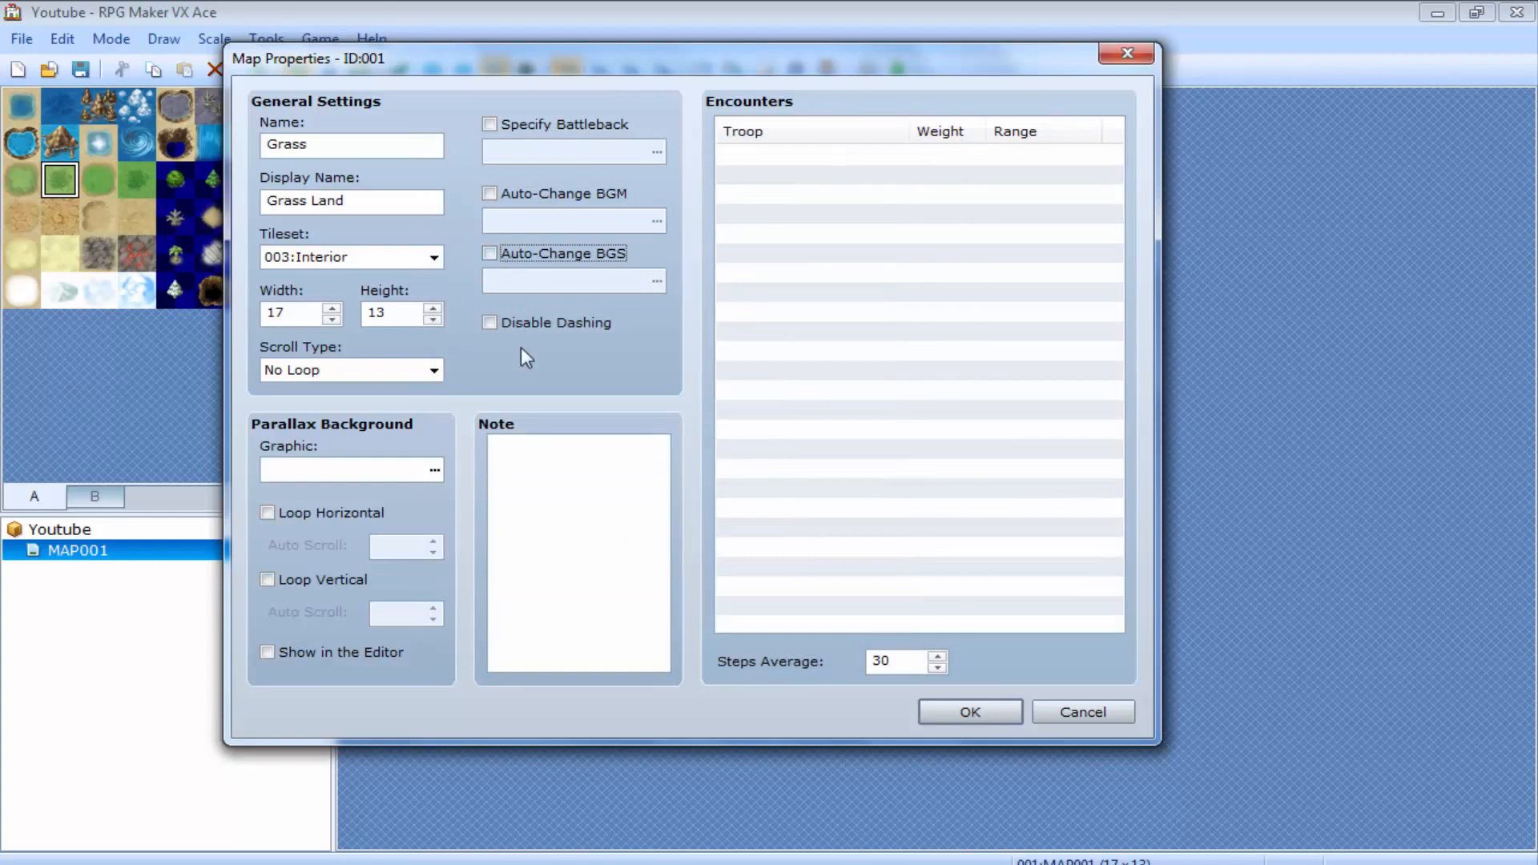
click(535, 467)
text(DFHjsdhgsdkgh)
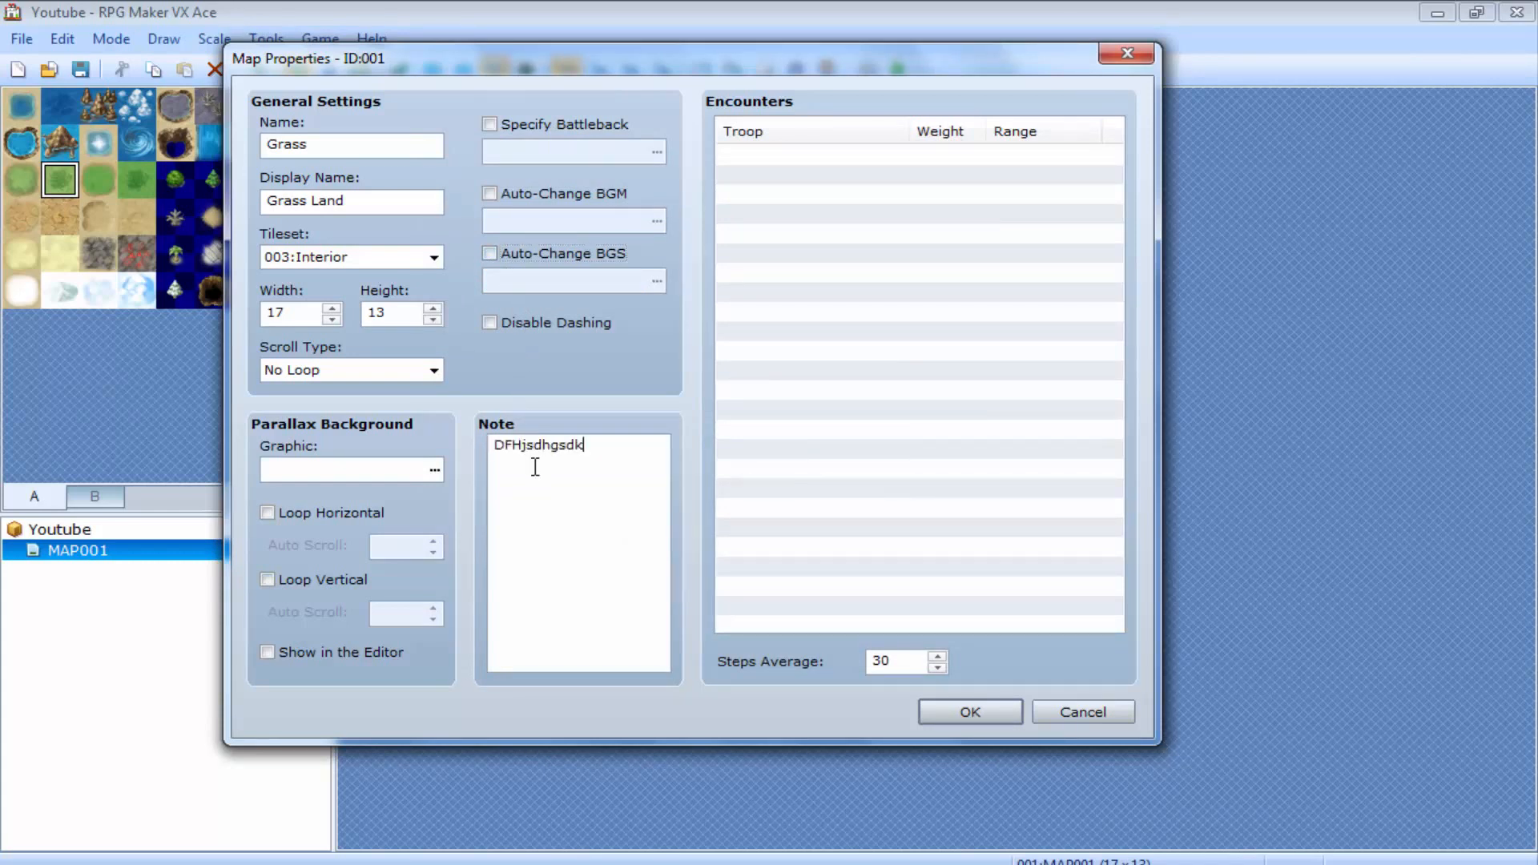
key(BackSpace)
key(BackSpace)
key(BackSpace)
key(BackSpace)
key(BackSpace)
key(BackSpace)
key(BackSpace)
key(BackSpace)
key(BackSpace)
key(BackSpace)
key(BackSpace)
key(BackSpace)
Enter the map note "This is grass land" and apply the map properties
text(This is grass land)
click(951, 709)
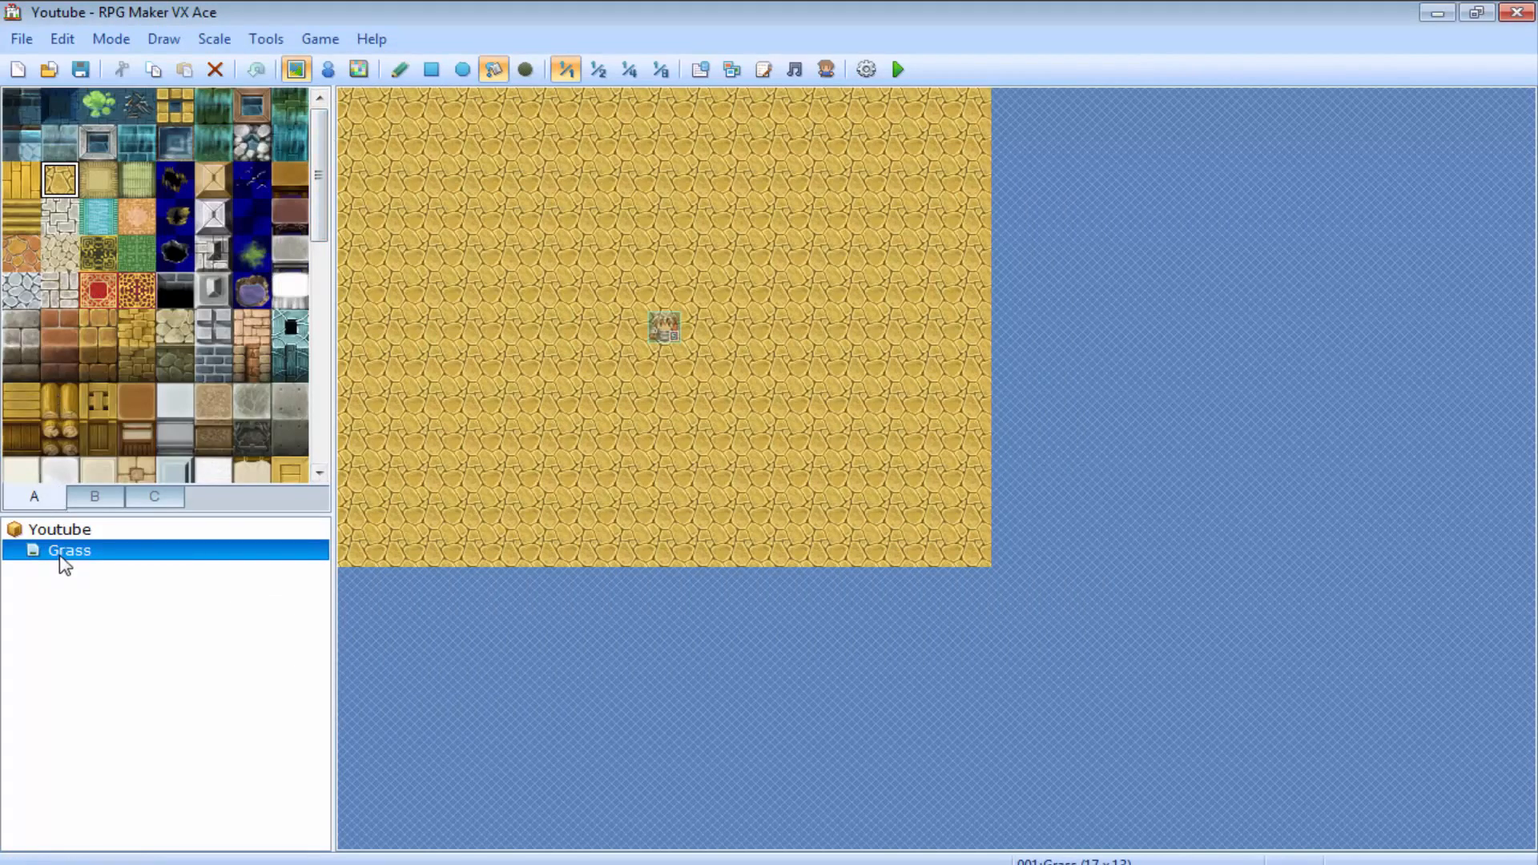
Browse the Interior tileset's tiles on pages A, B and C
drag(319, 168, 277, 131)
click(111, 496)
click(135, 499)
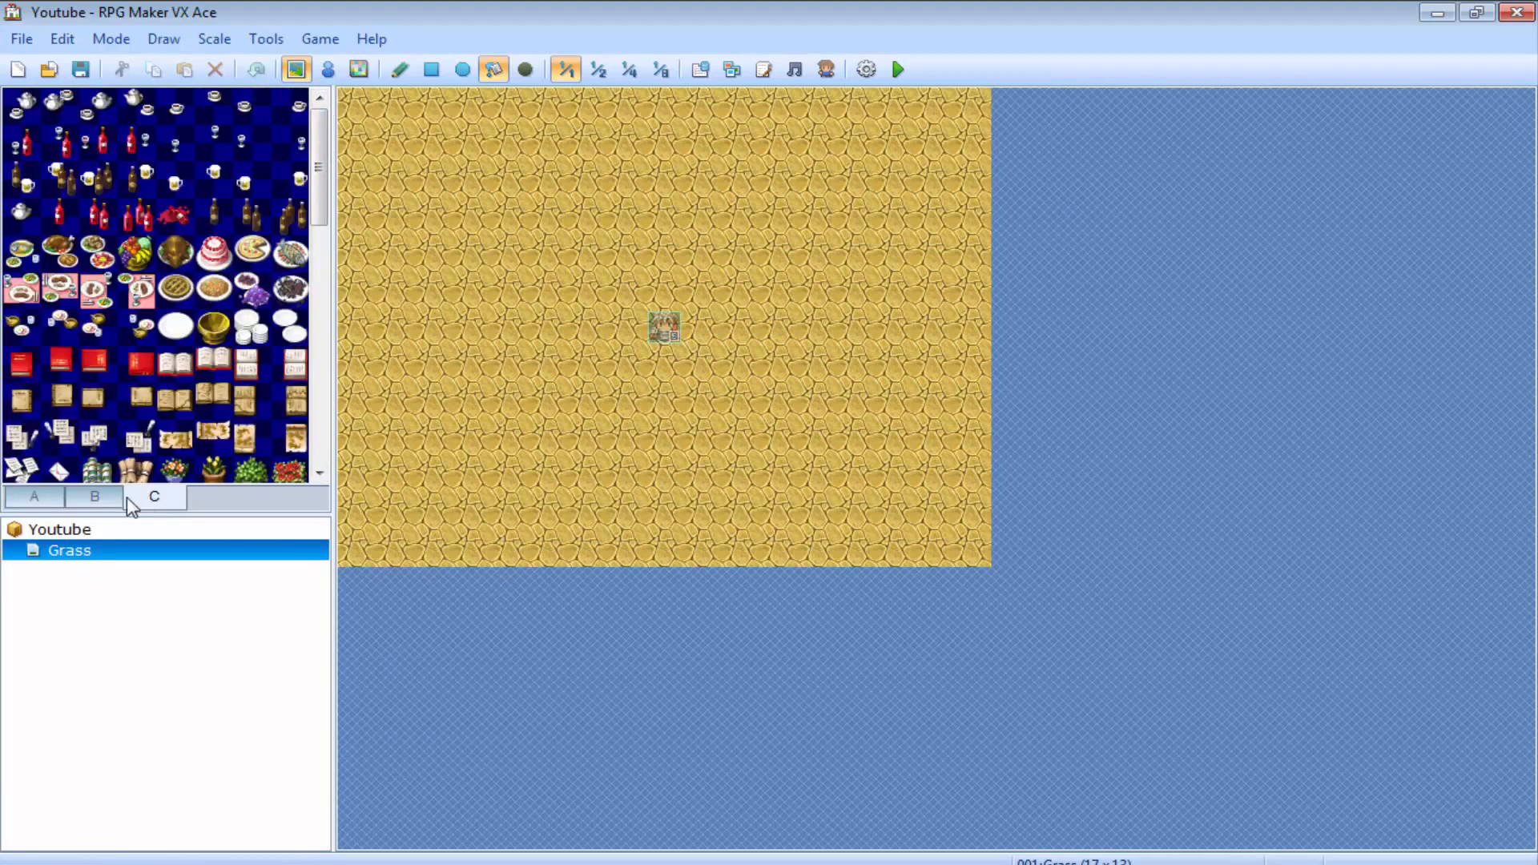
click(108, 500)
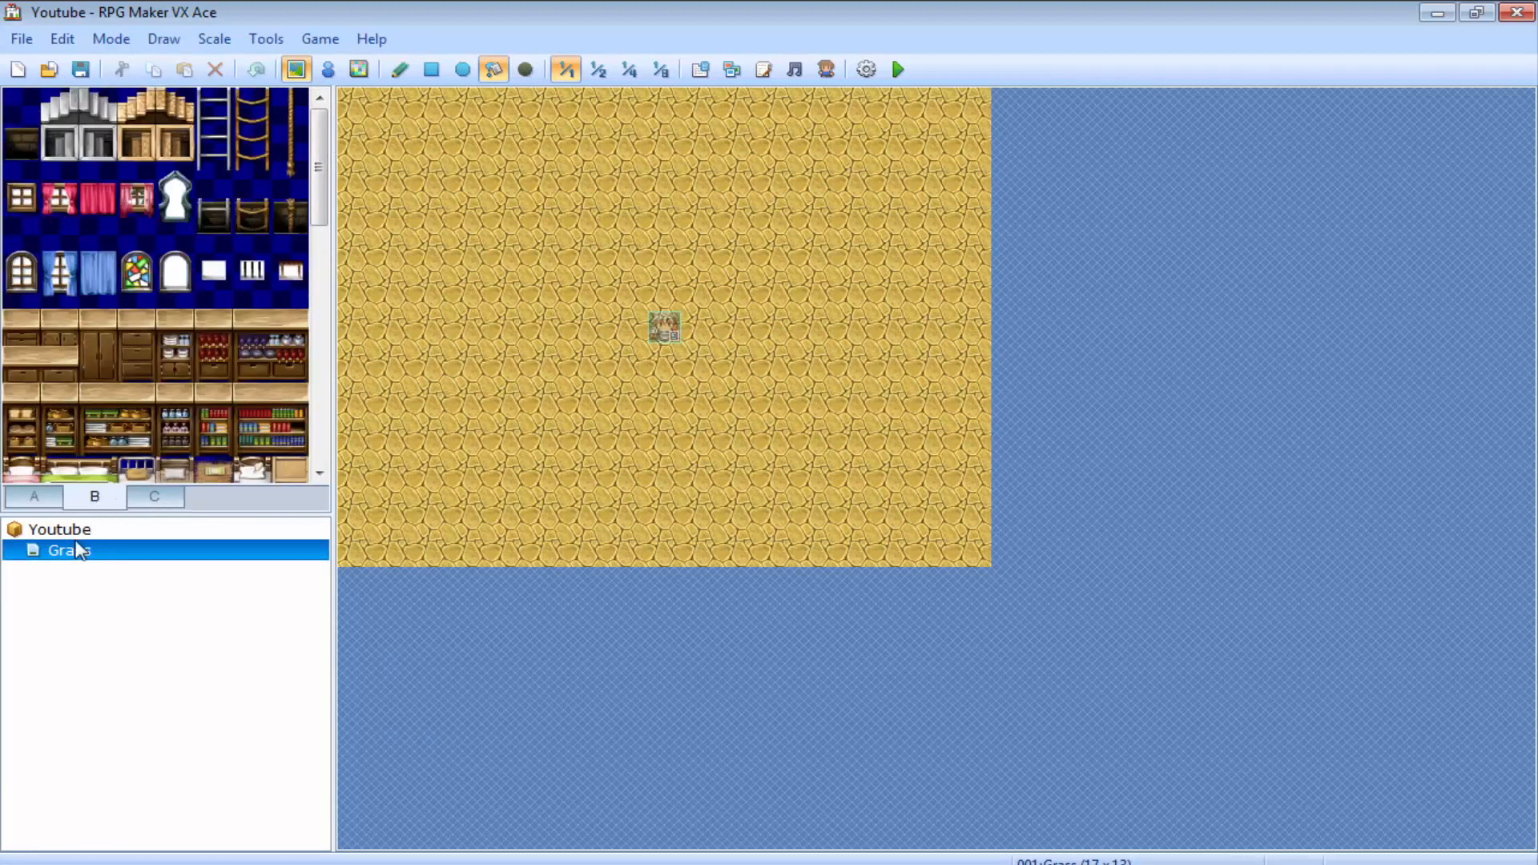
Set the Grass map's tileset to 001:Field and apply the map properties
right_click(80, 547)
click(120, 553)
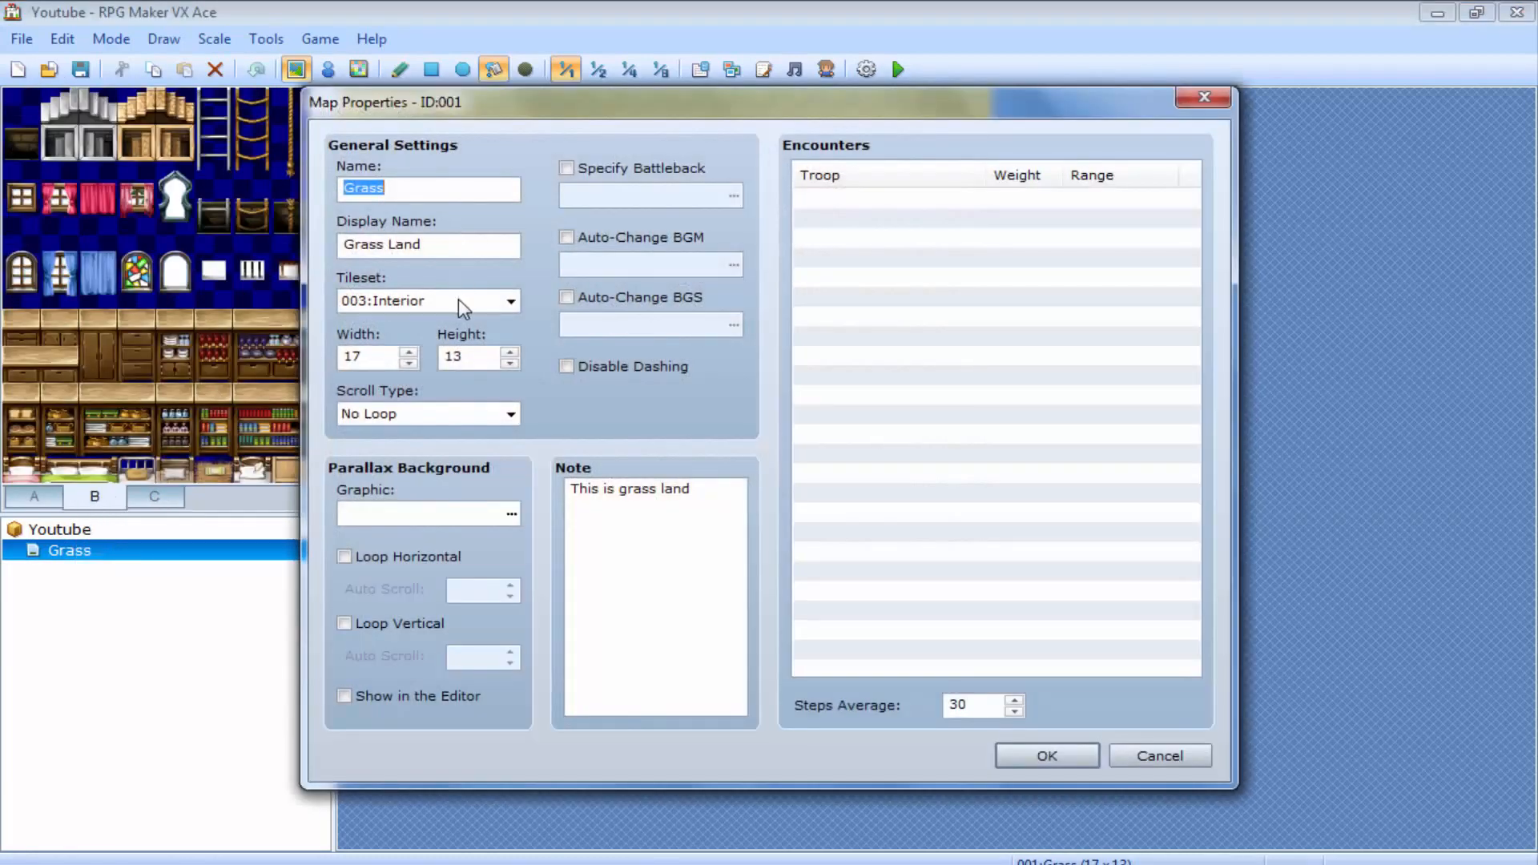
click(458, 300)
click(455, 319)
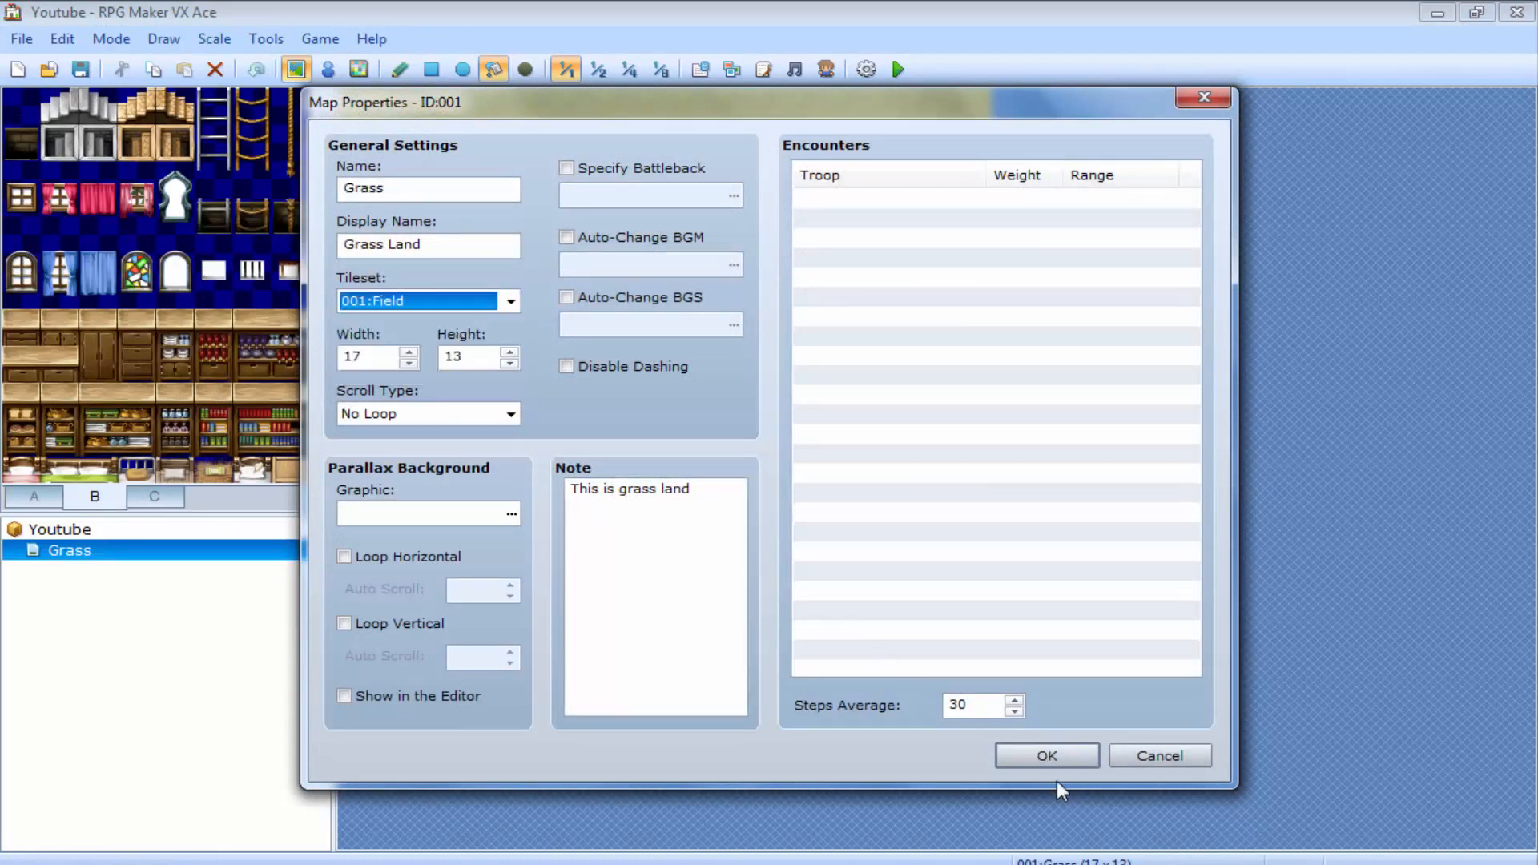
click(1049, 758)
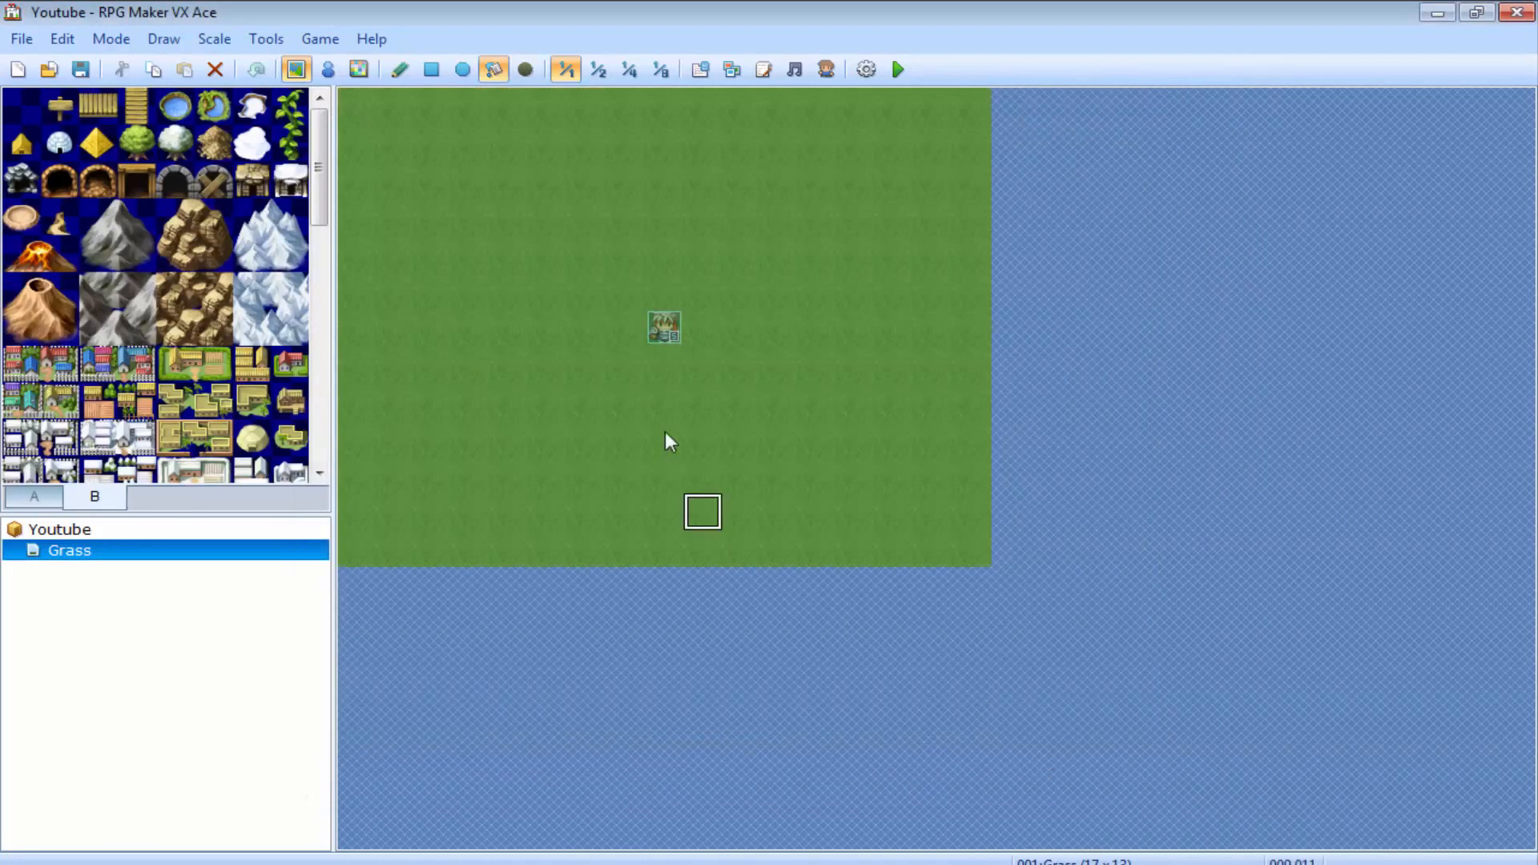
Create a new map nested under Grass, keeping all default settings
right_click(224, 557)
click(239, 600)
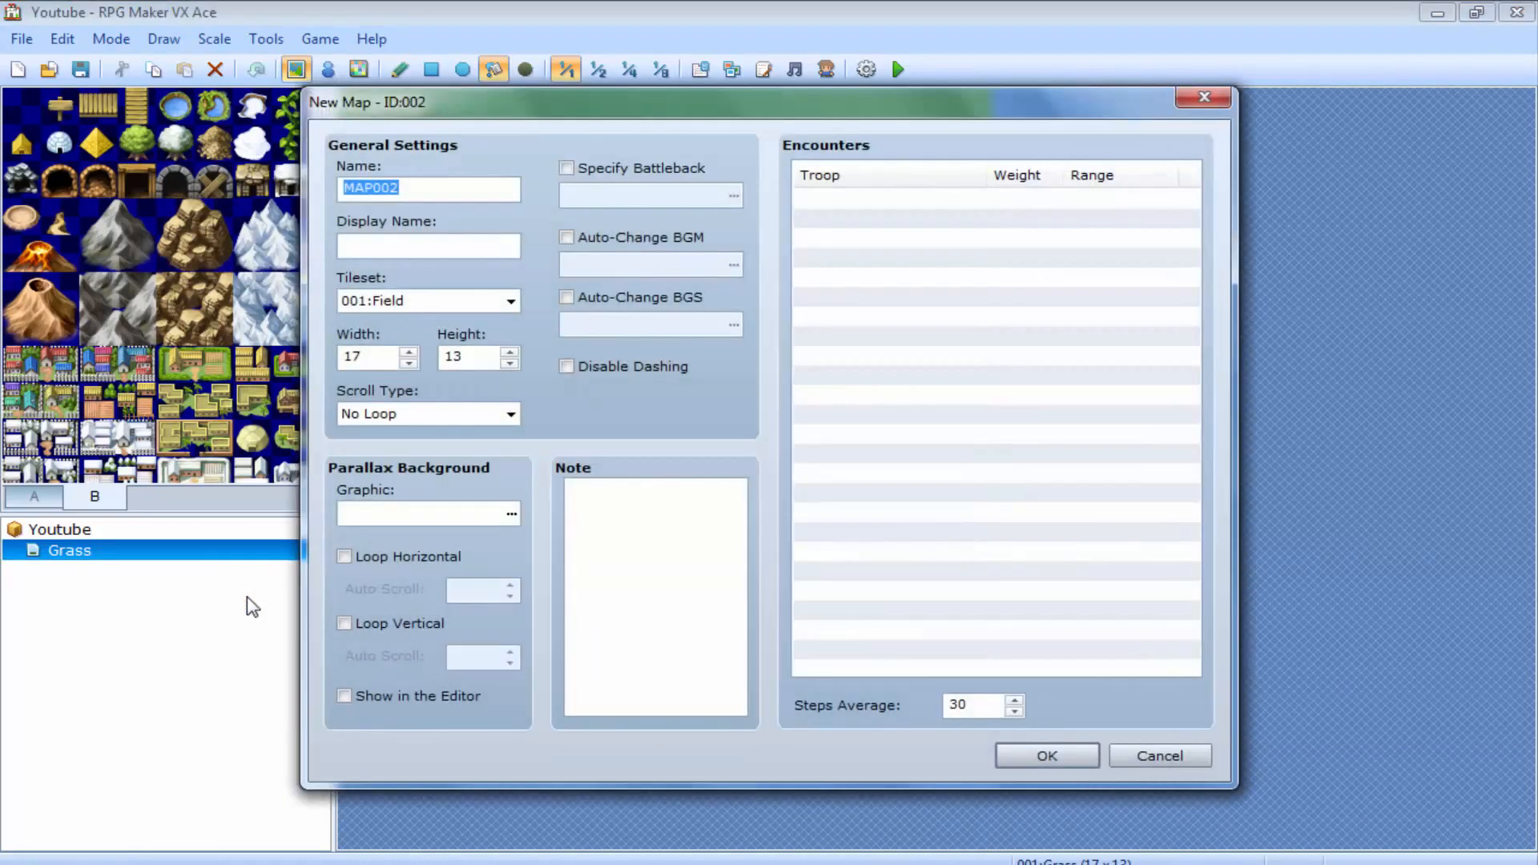
click(1043, 758)
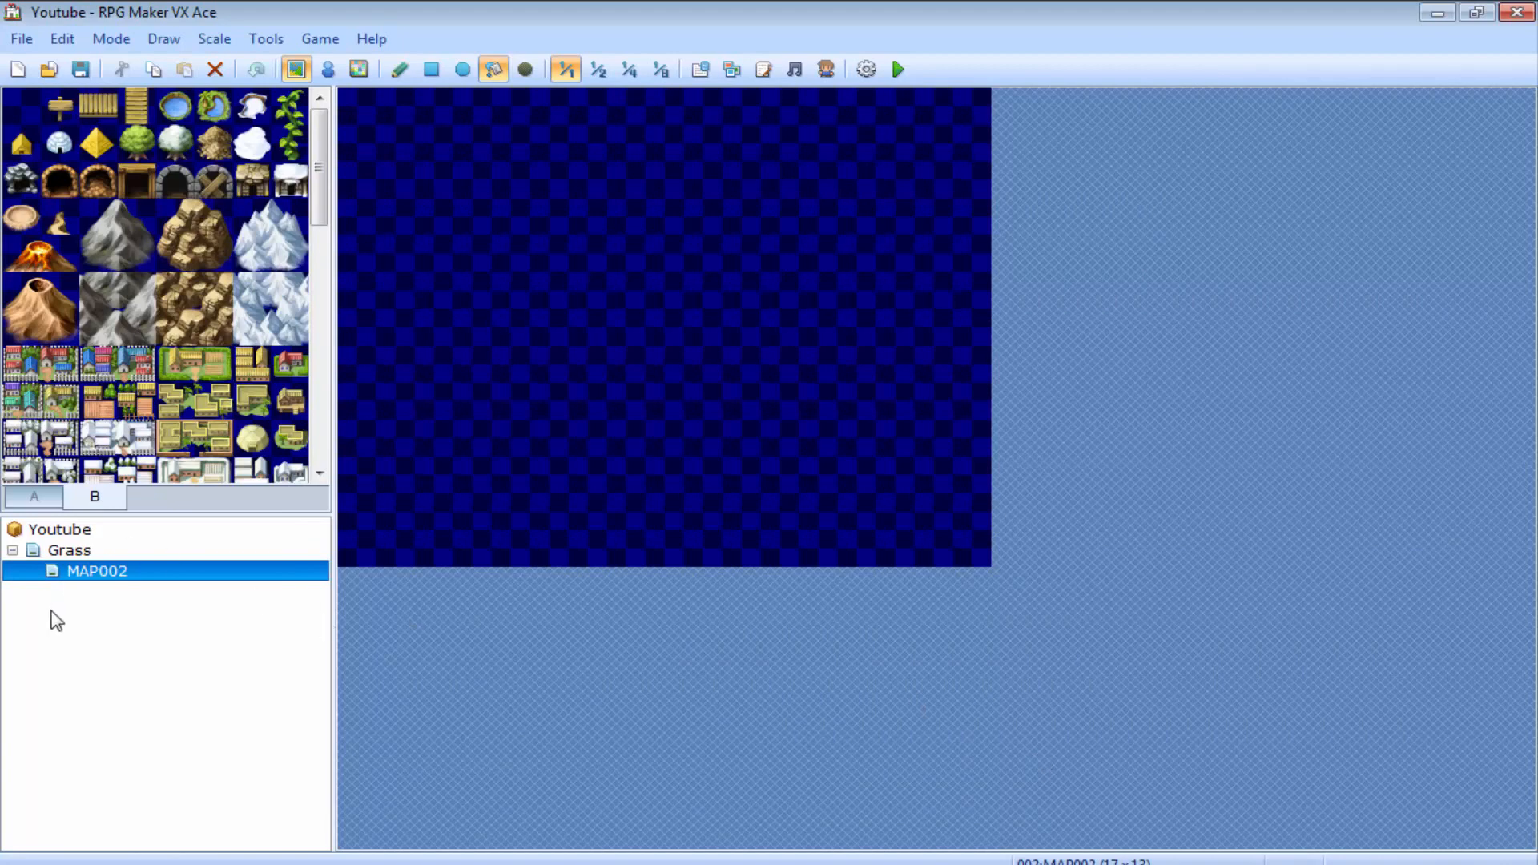
Collapse and expand the Grass branch of the map tree and view its child map
click(12, 550)
click(12, 550)
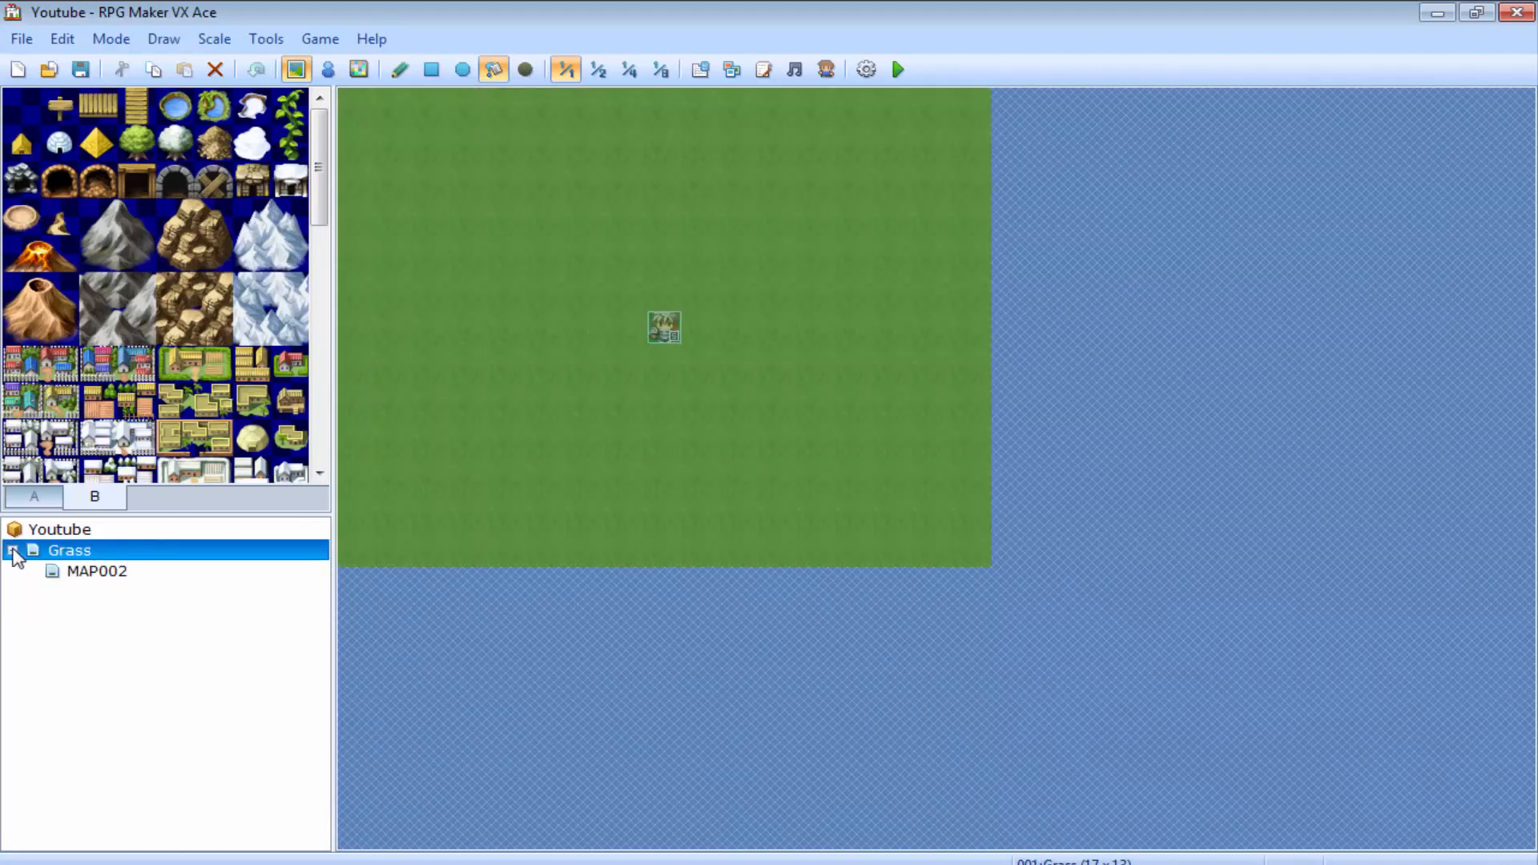
click(66, 575)
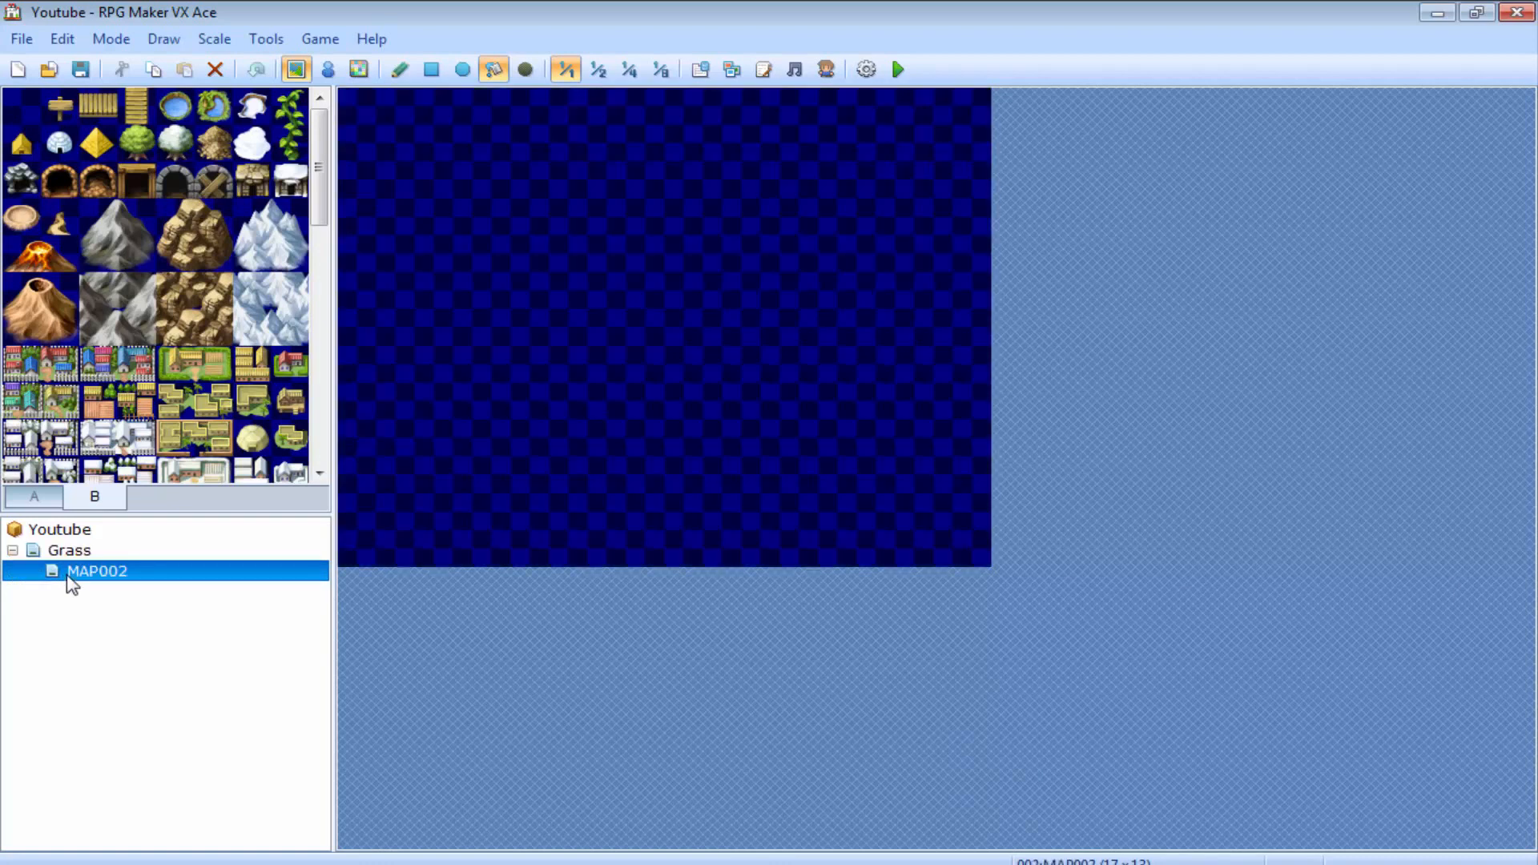
Collapse the Grass branch and add a second child map under Grass with the default settings
click(12, 550)
right_click(39, 638)
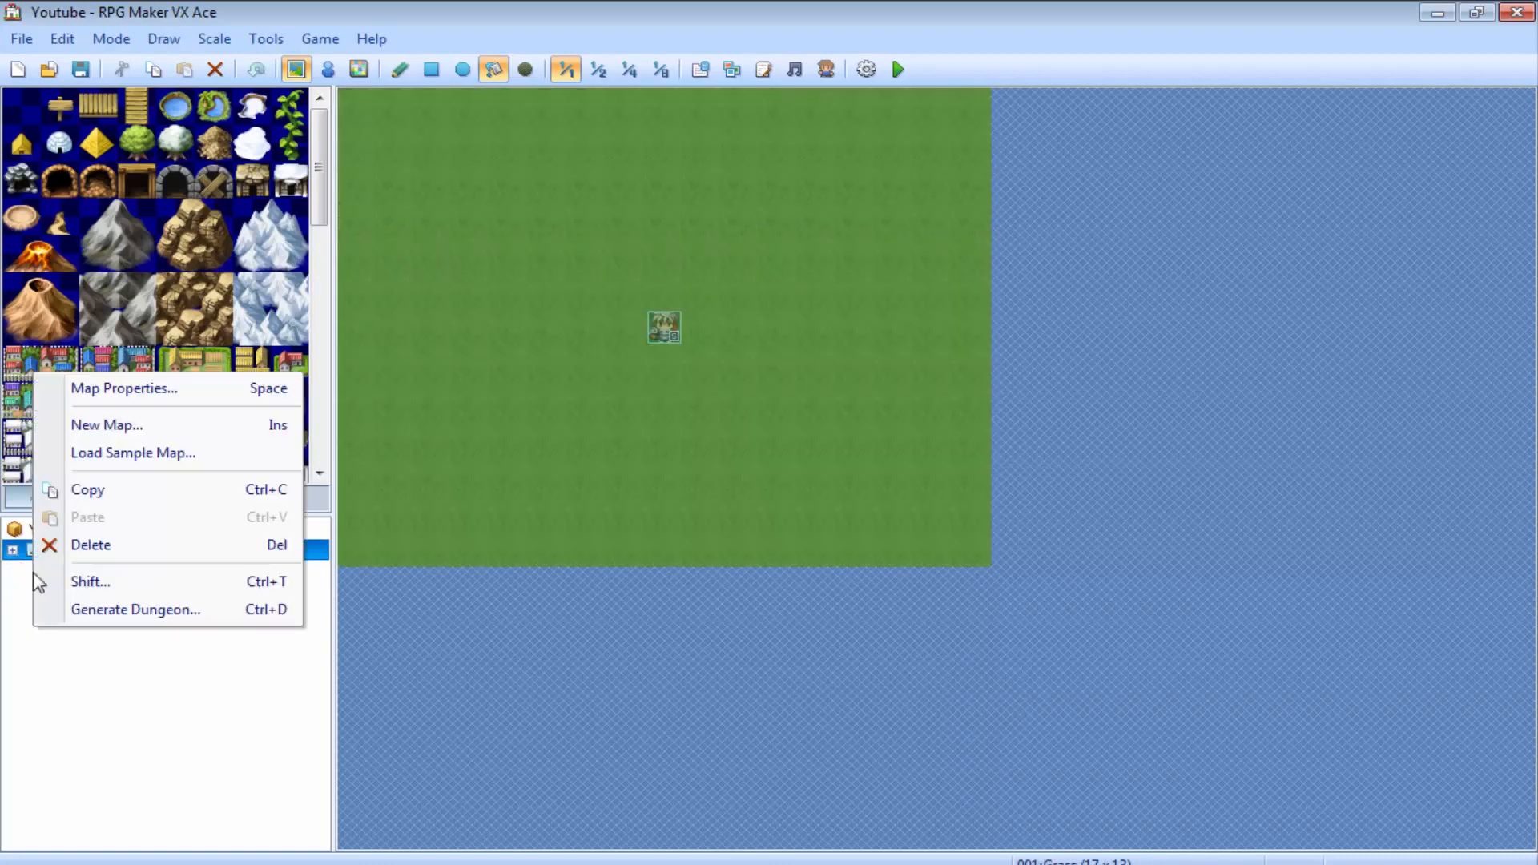
click(163, 415)
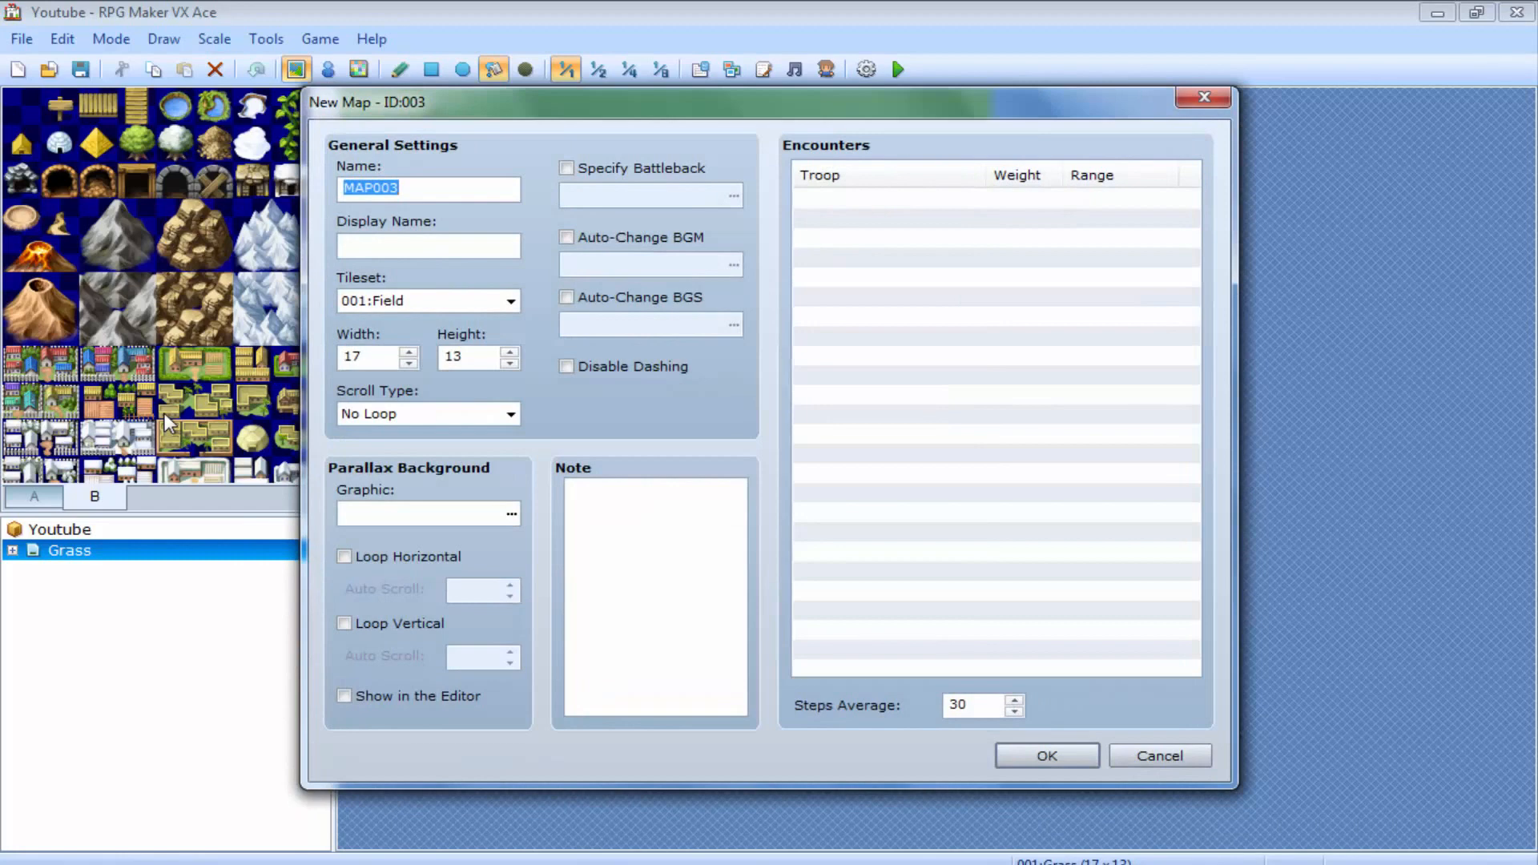
key(Return)
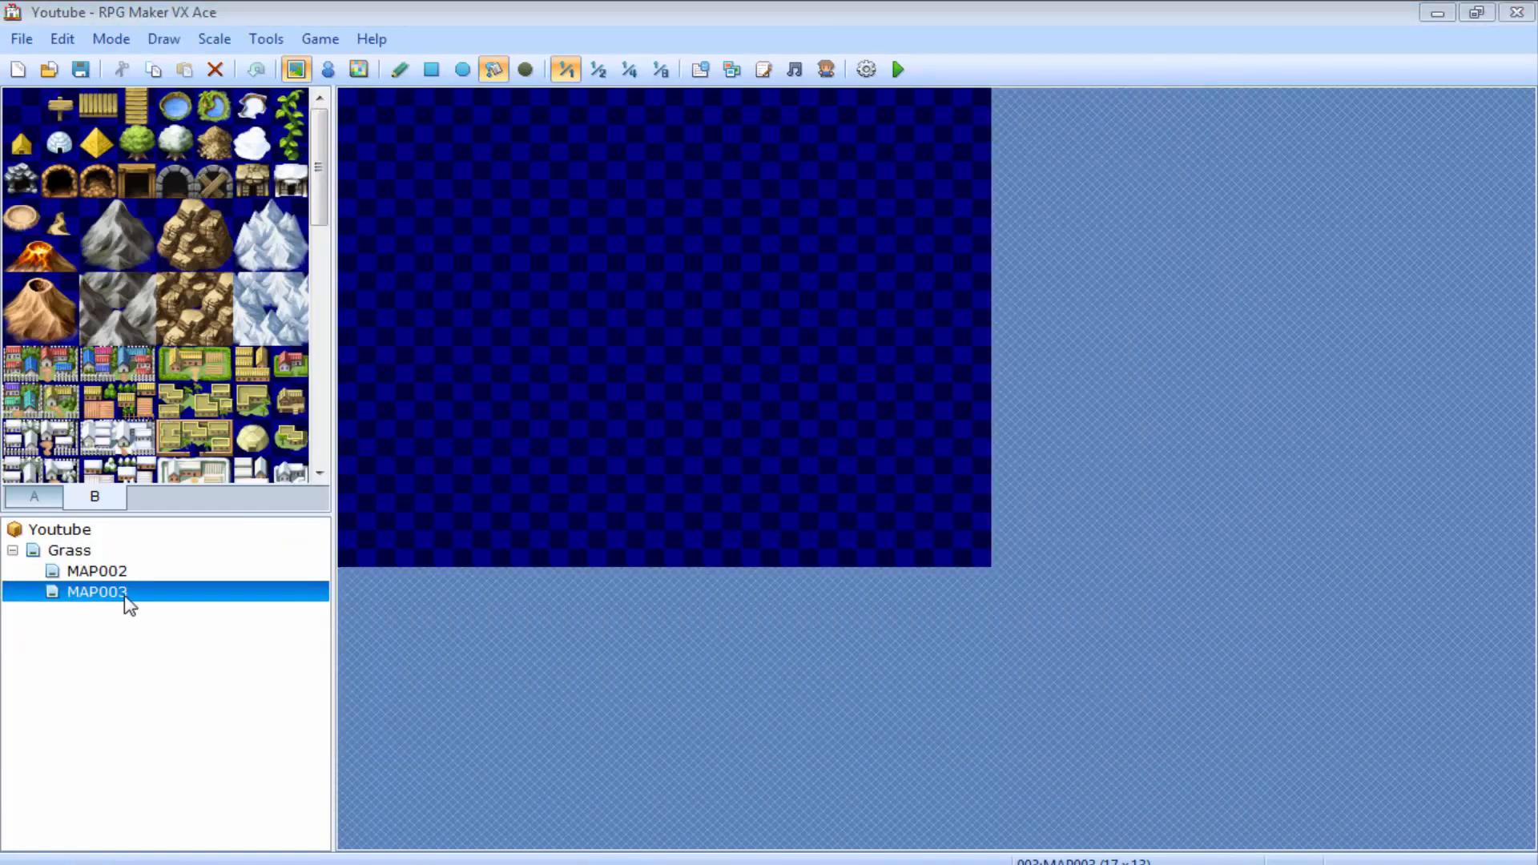
Delete the two child maps MAP003 and MAP002 nested under Grass
key(Delete)
click(778, 505)
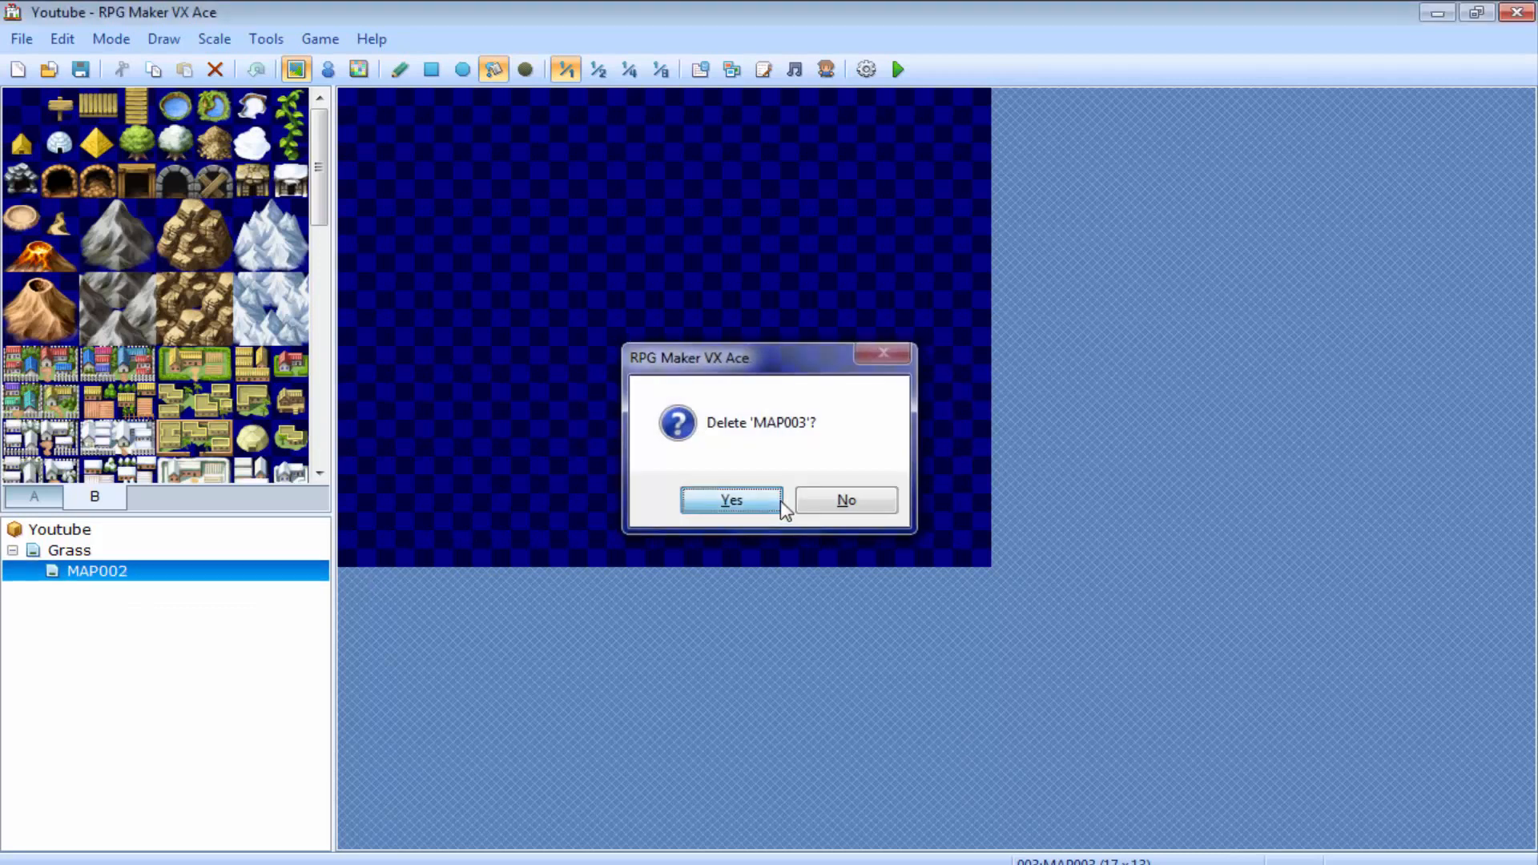
key(Delete)
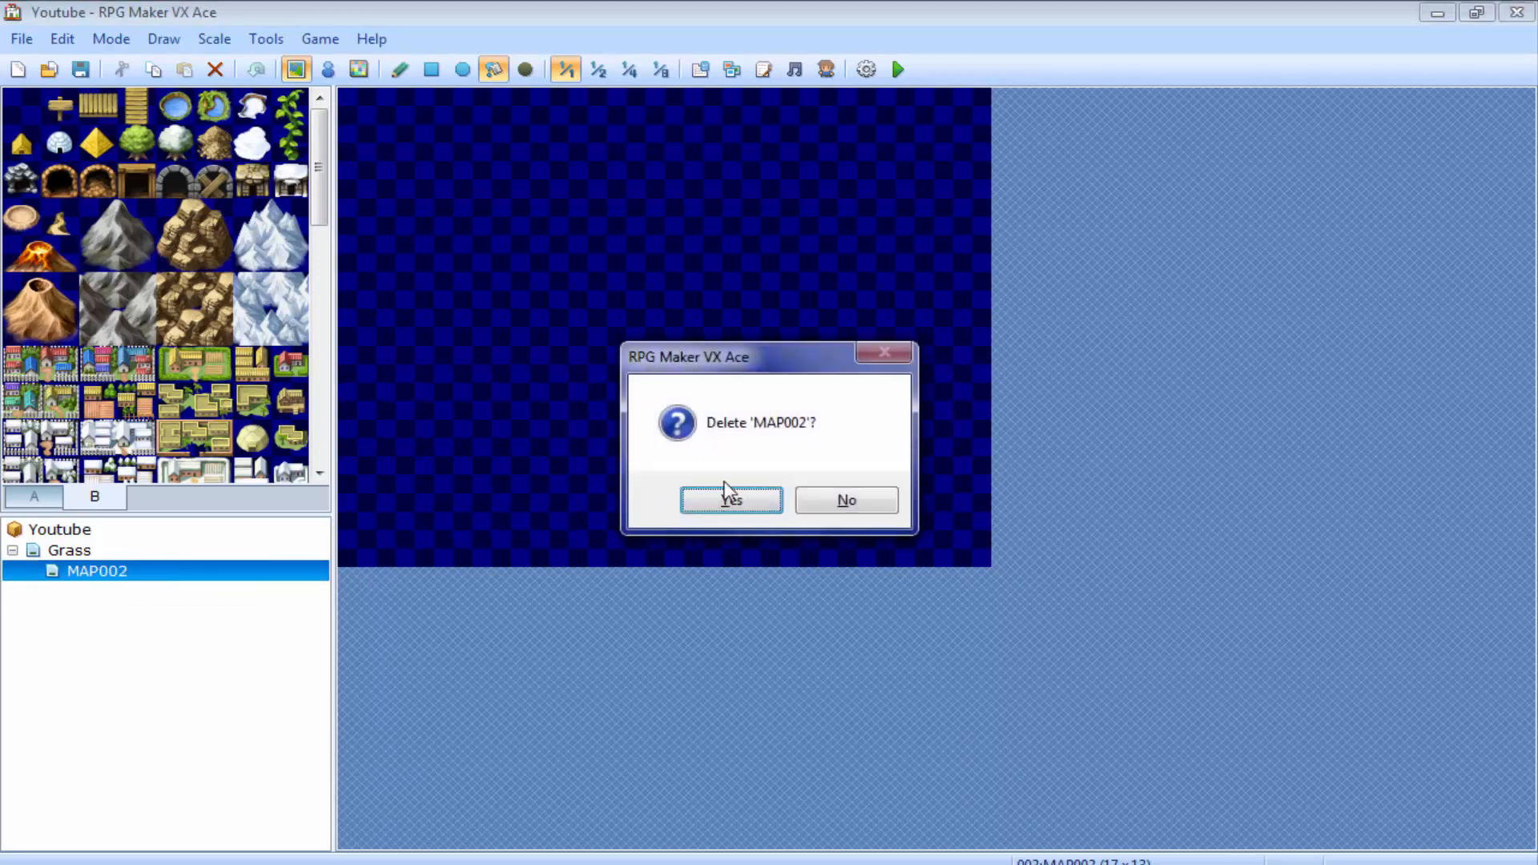
click(755, 502)
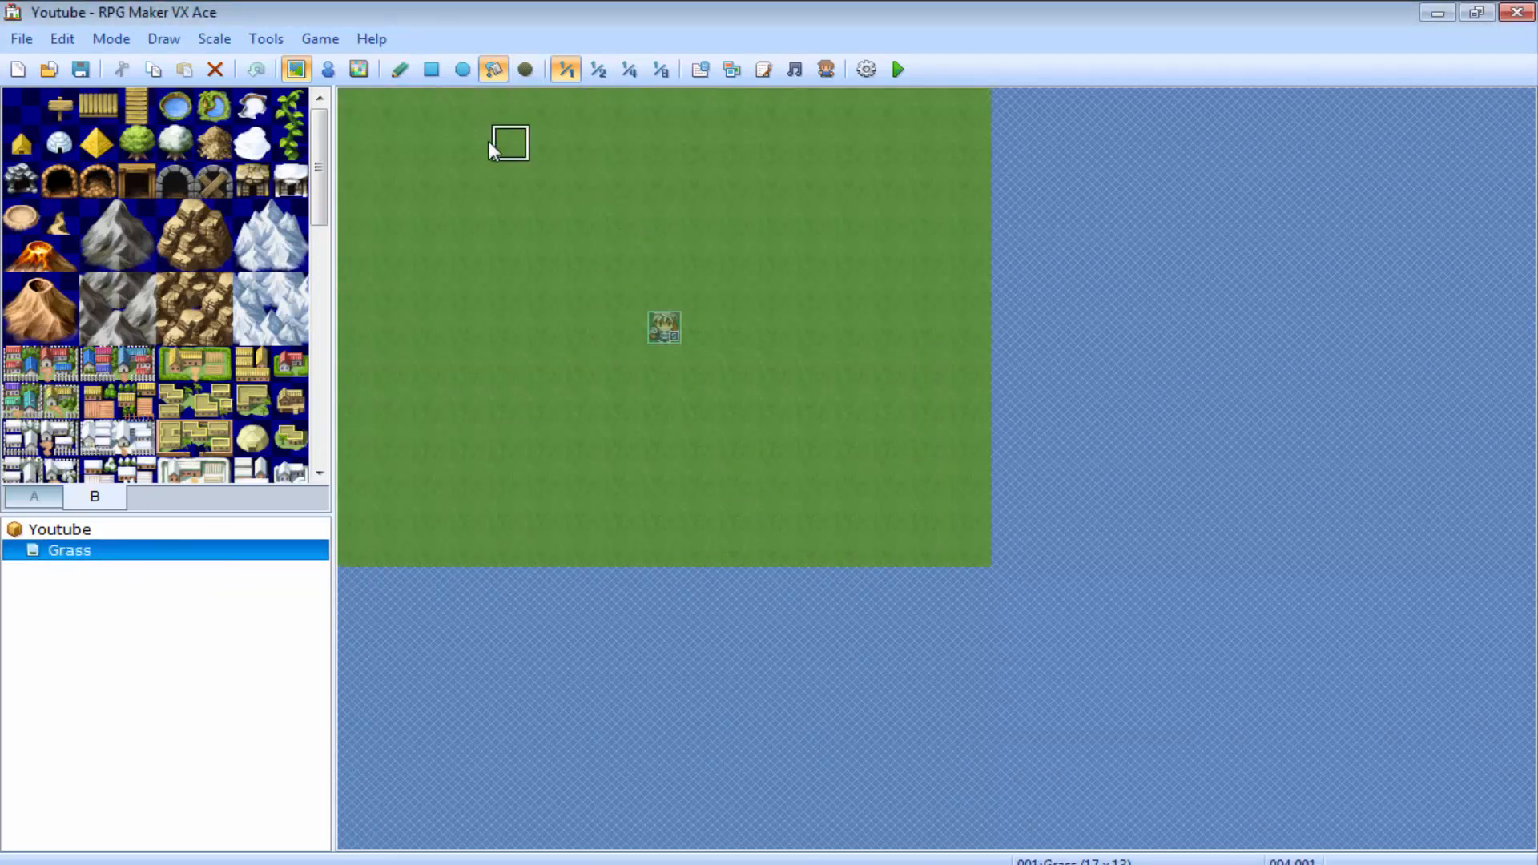
Switch to event editing and delete the player's starting position from the middle of the Grass map
click(327, 70)
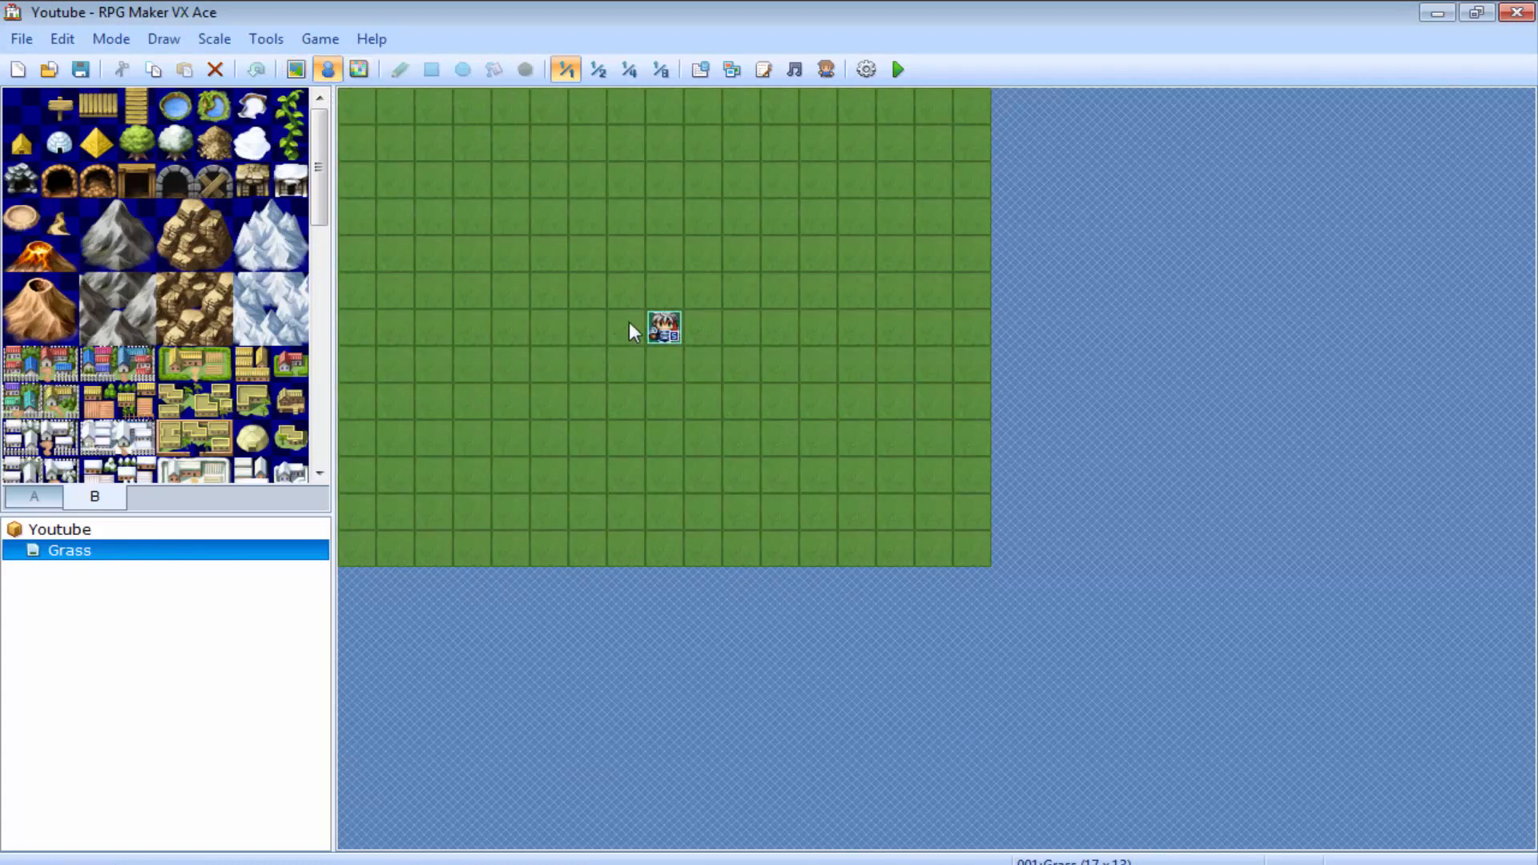
right_click(658, 335)
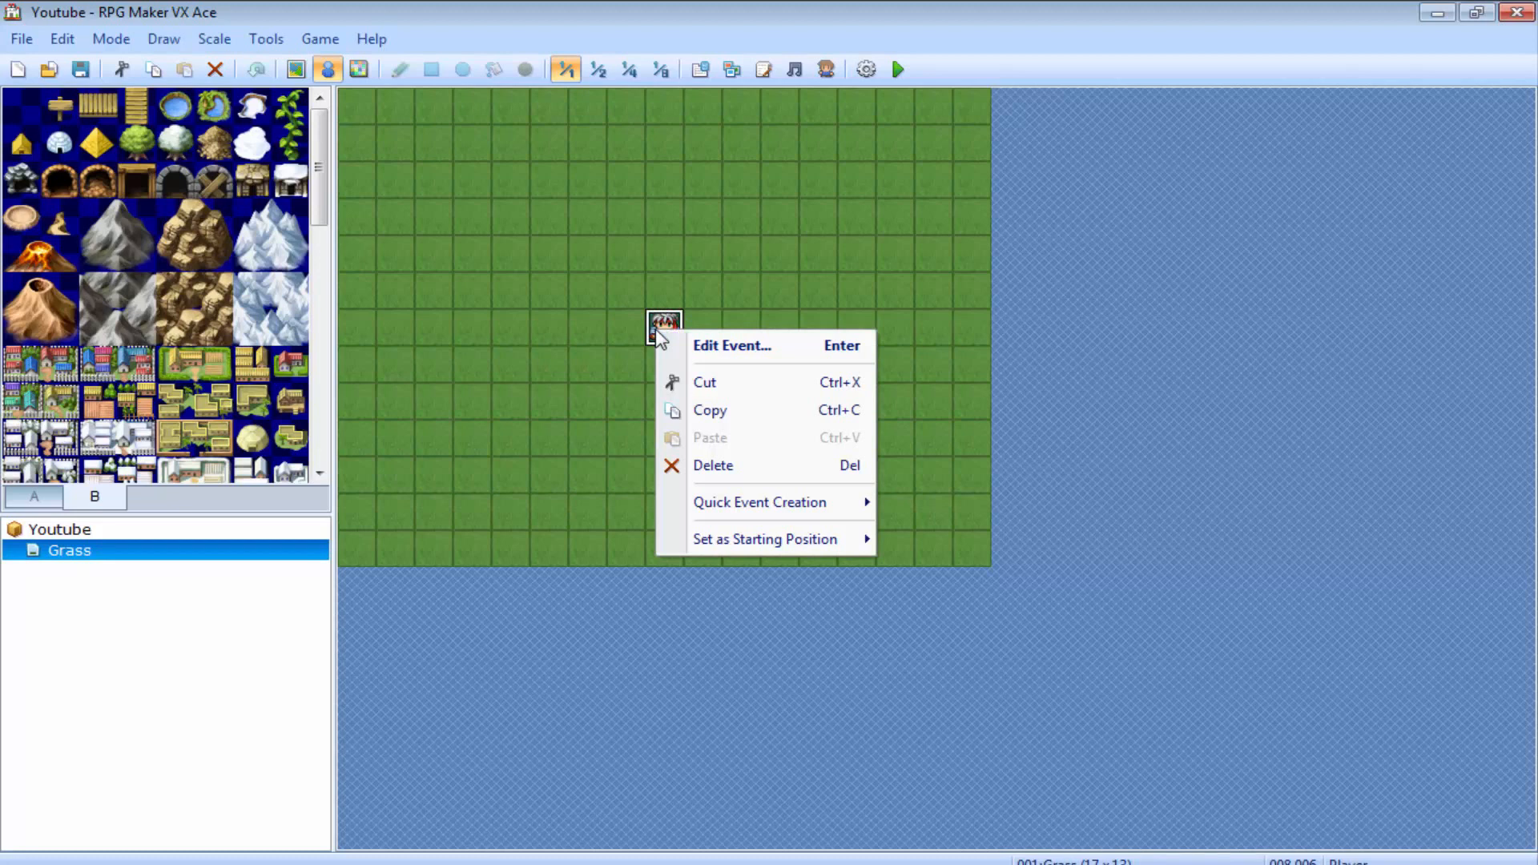
click(790, 467)
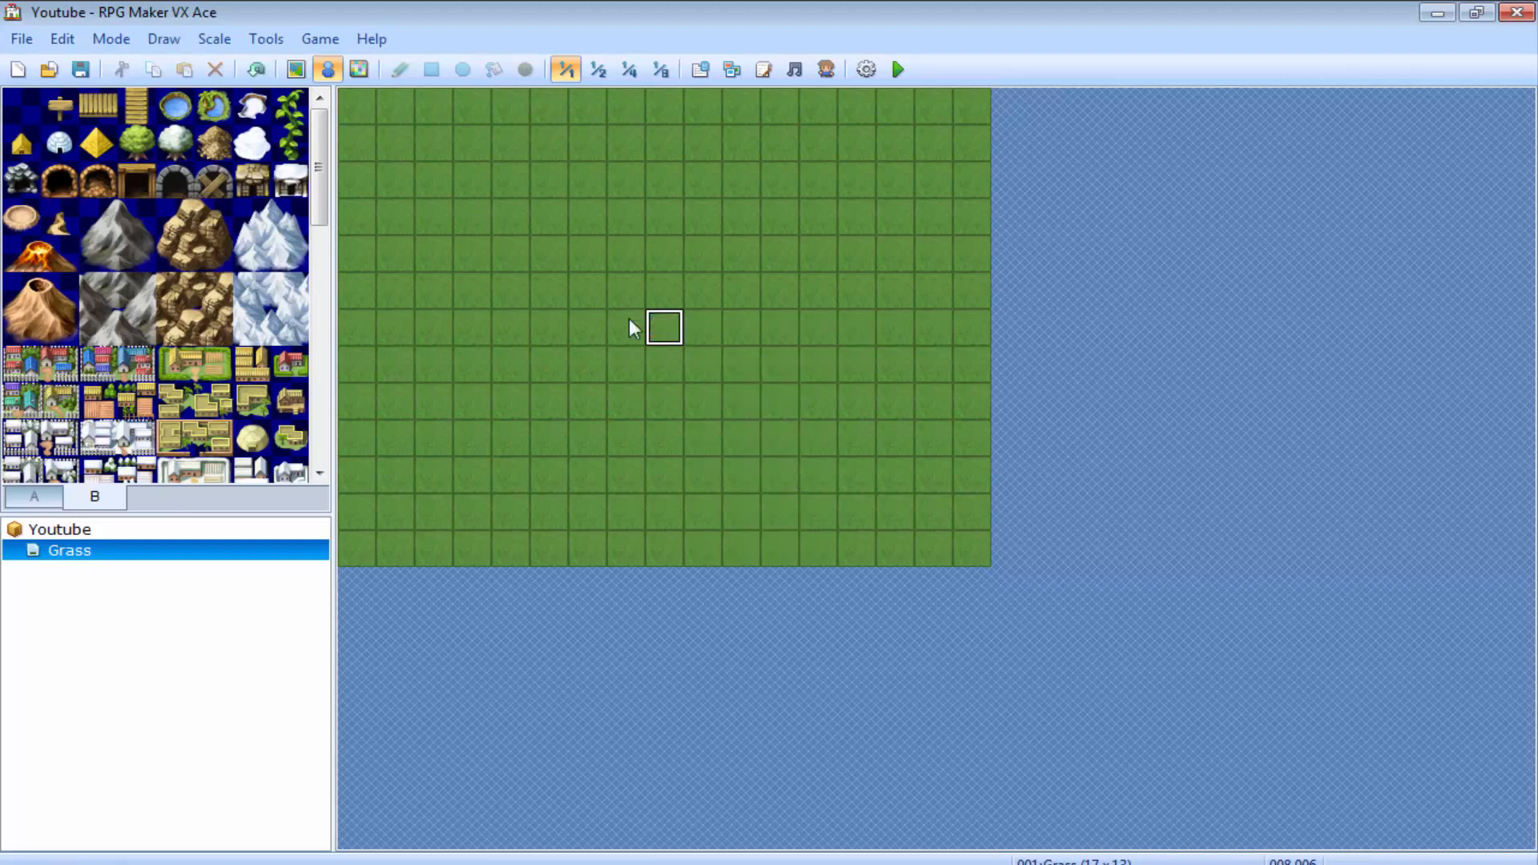
Set the player's starting position one tile to the left of the map's centre tile
right_click(657, 332)
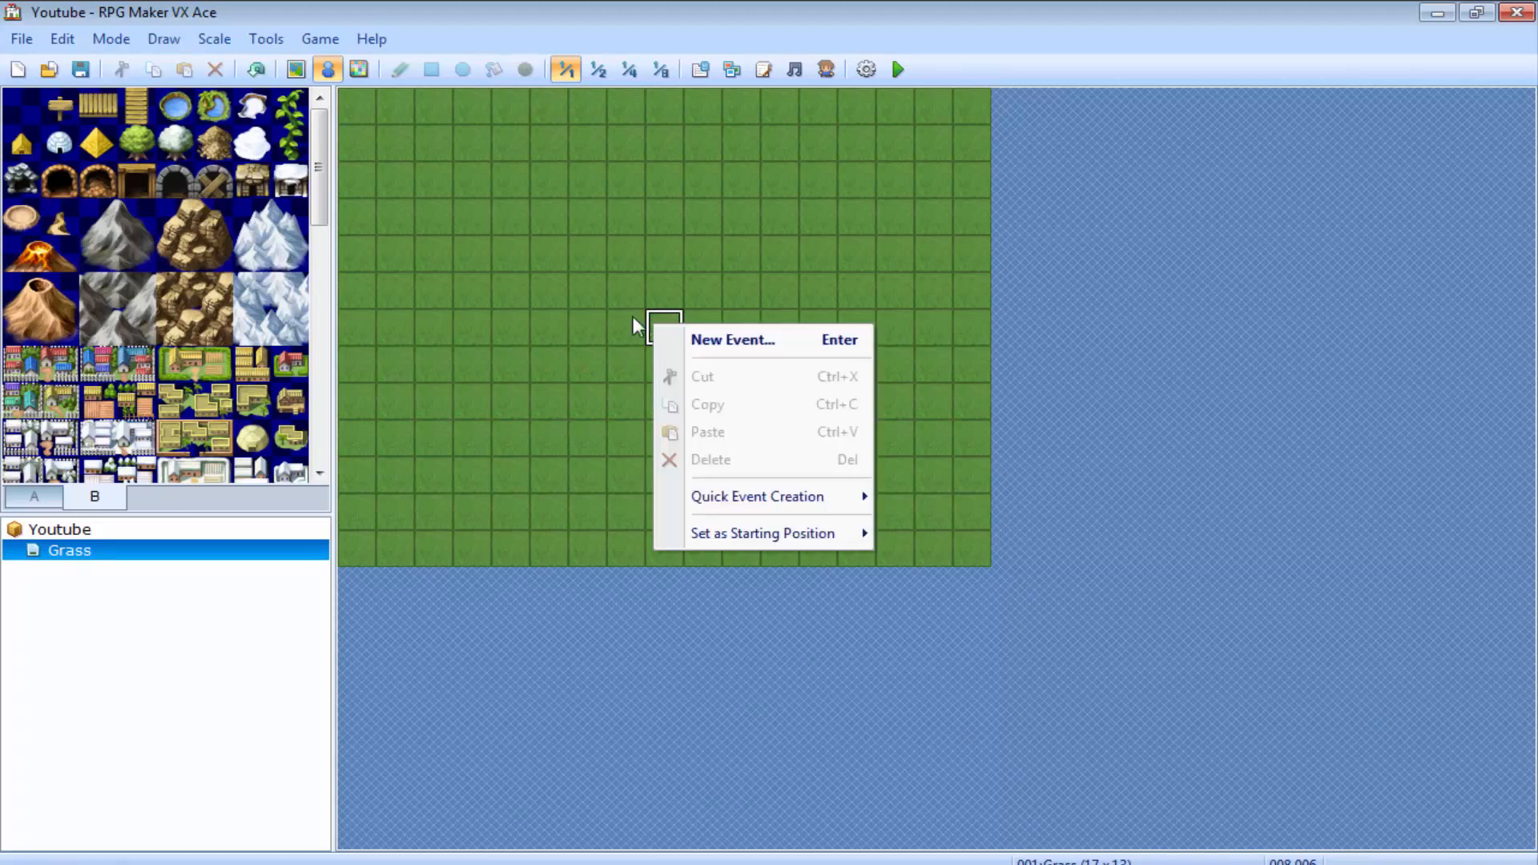
click(637, 324)
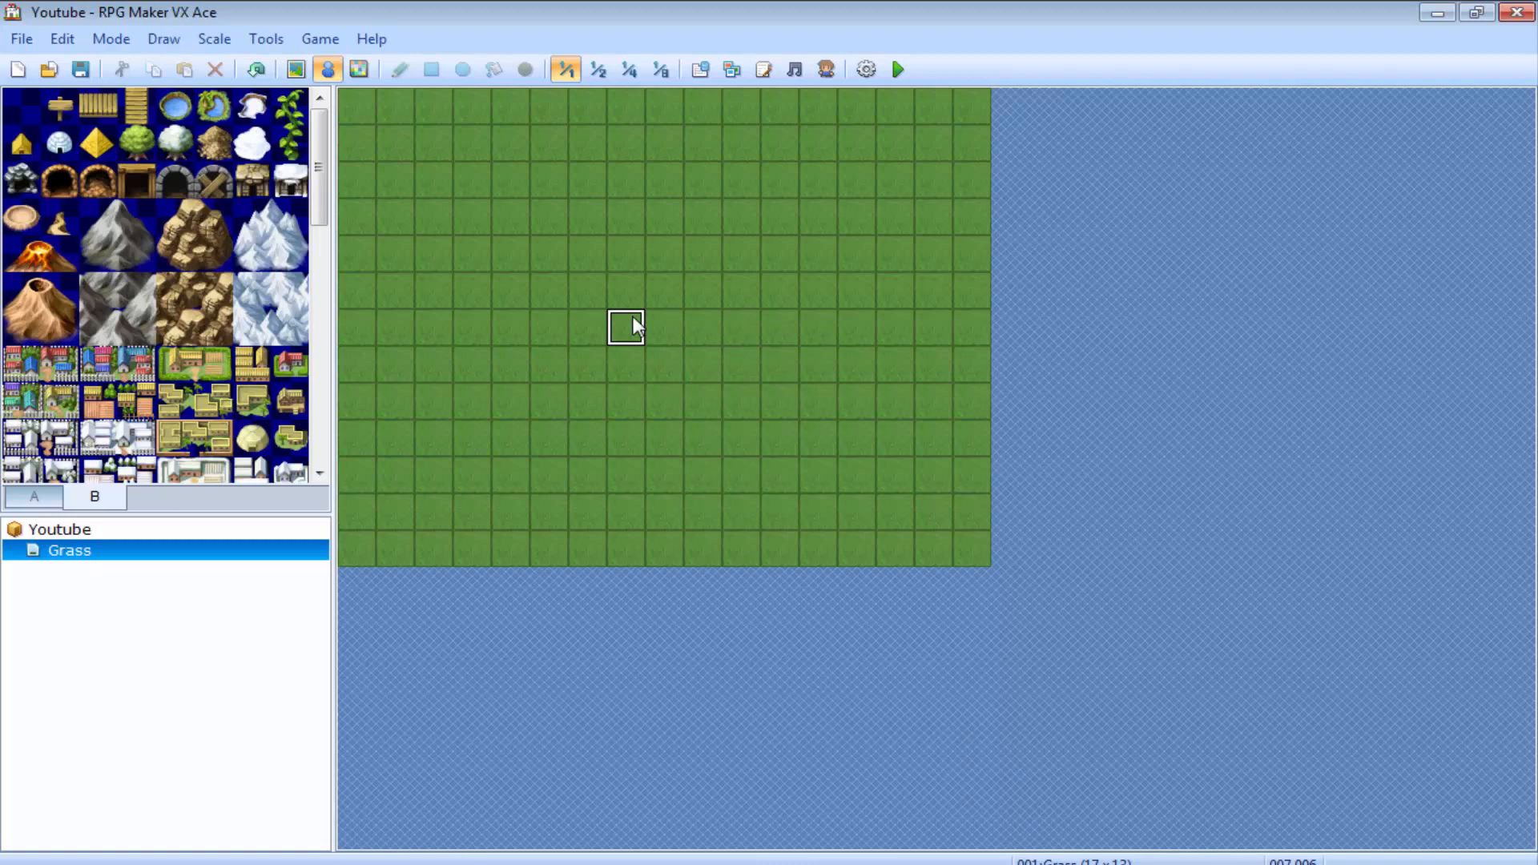
right_click(637, 325)
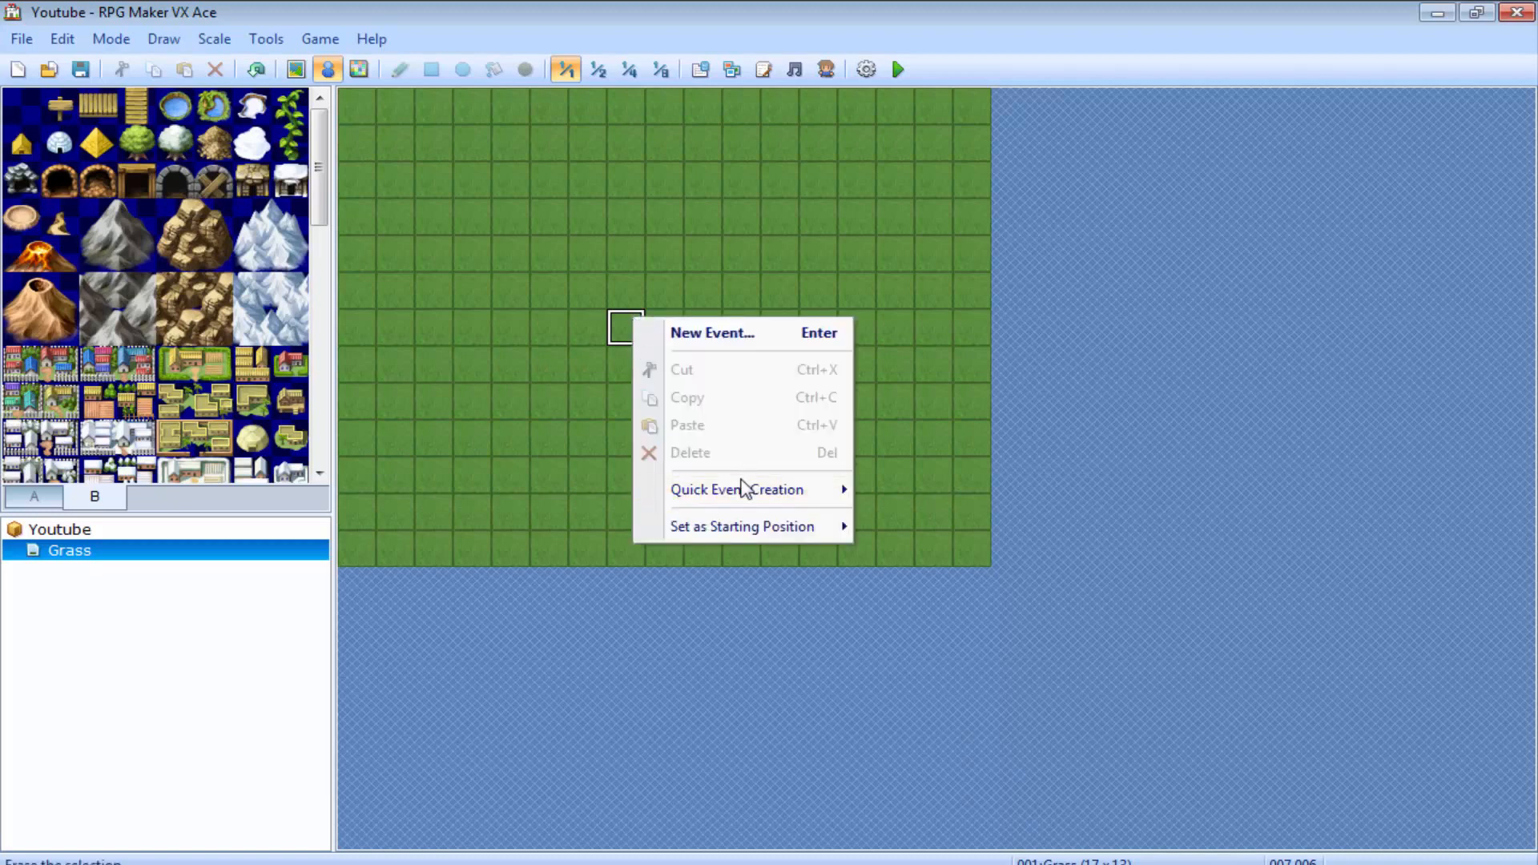
mouse_move(743, 488)
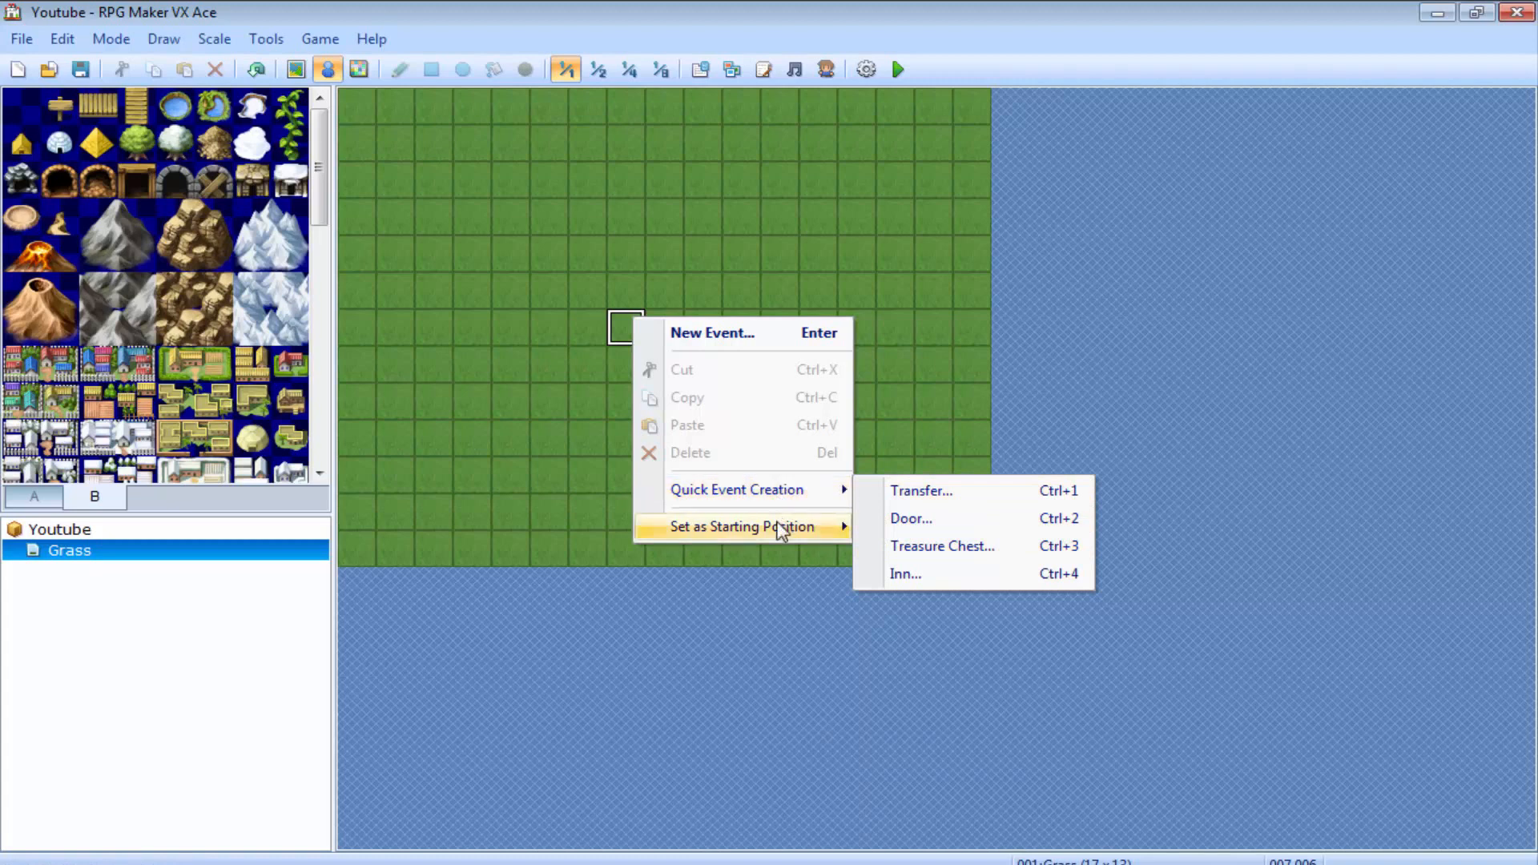
mouse_move(805, 535)
click(881, 528)
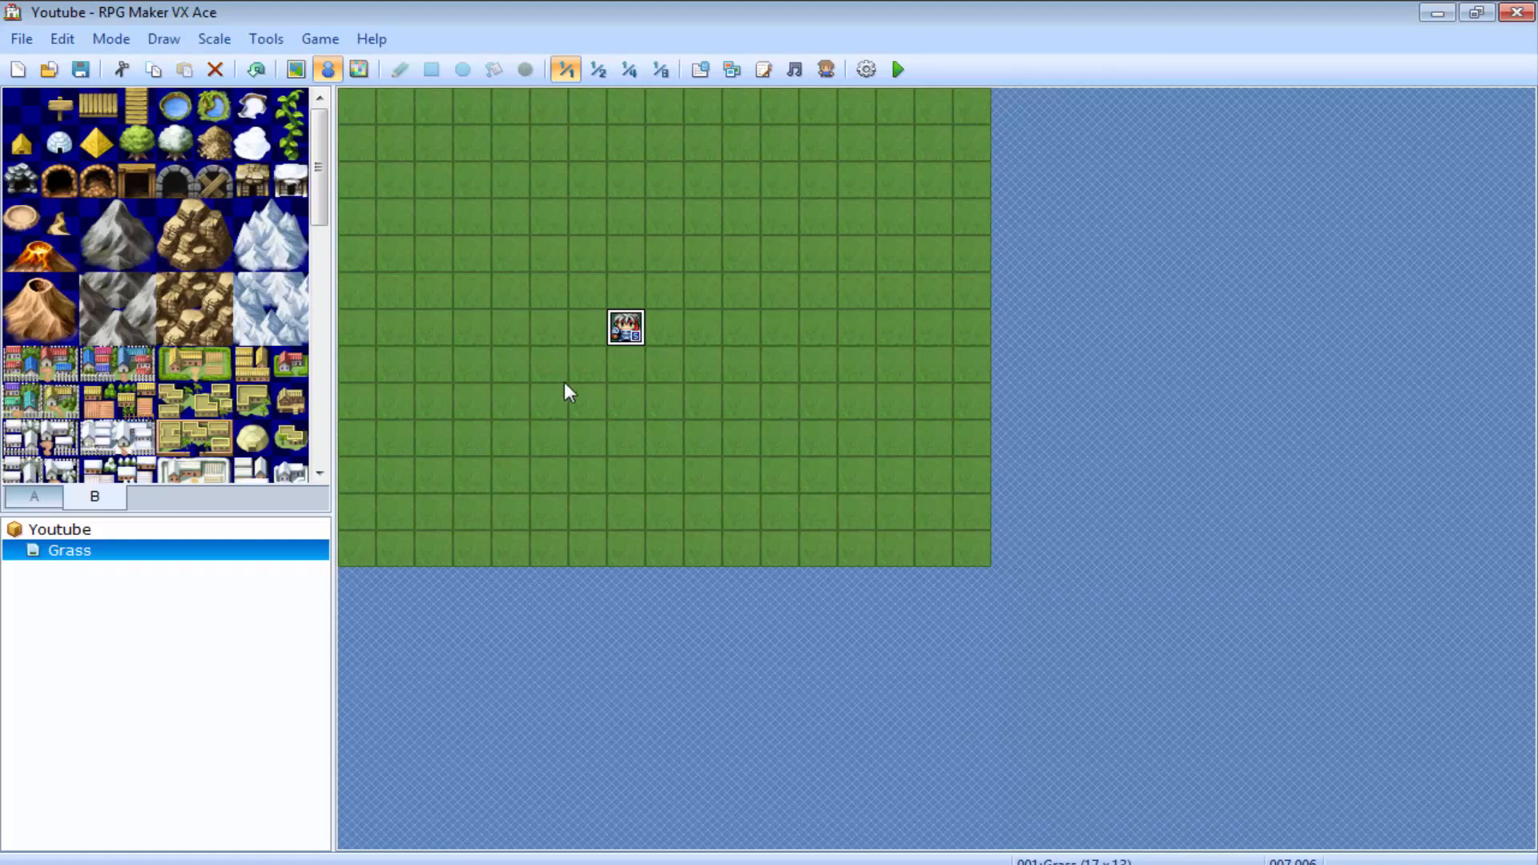
Begin a new event on the tile two rows below the player's starting position
click(749, 343)
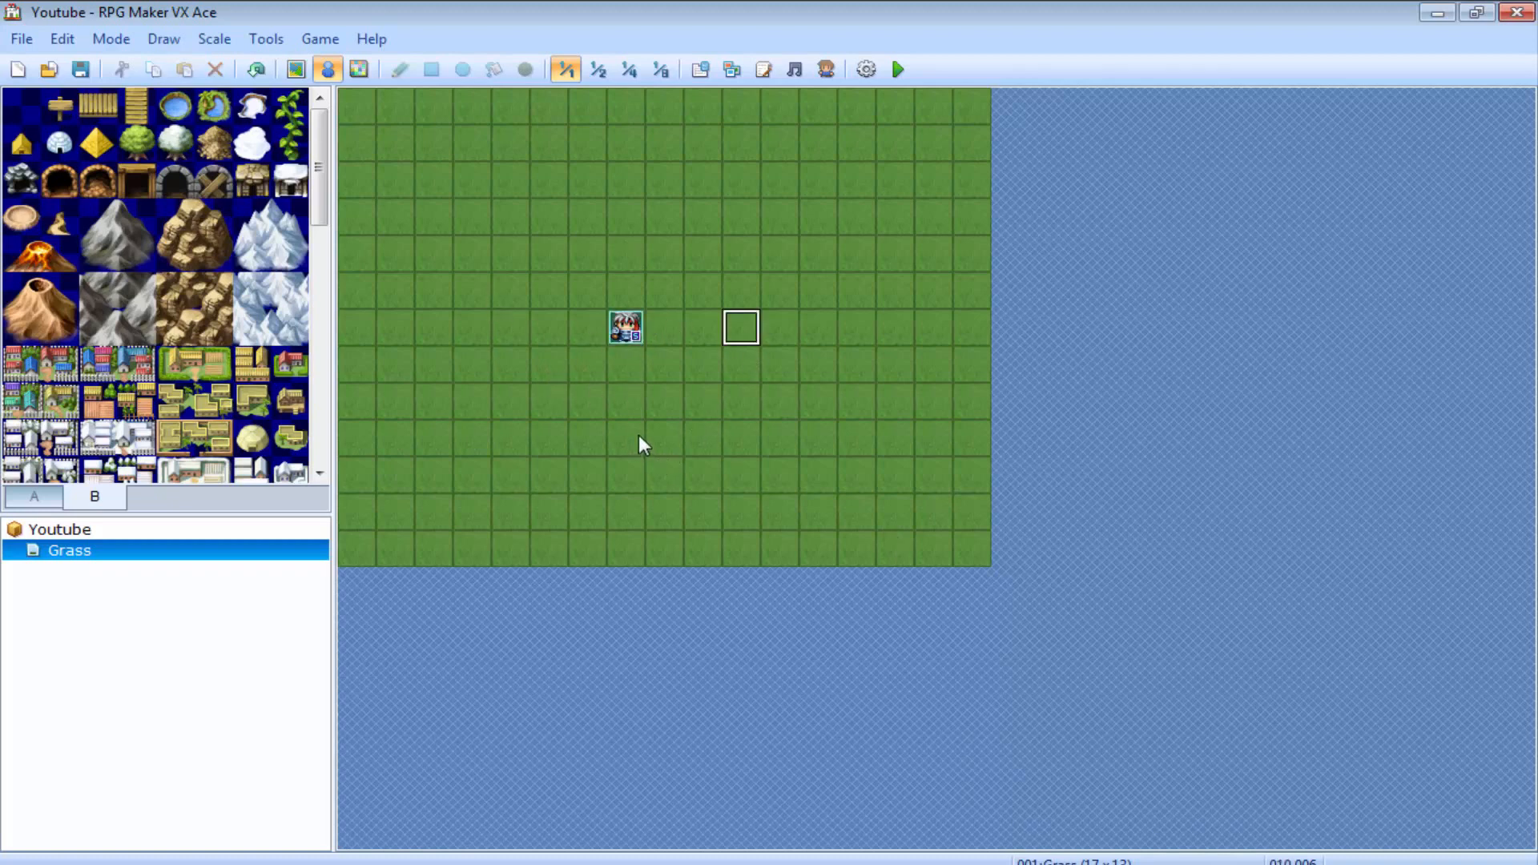
double_click(635, 410)
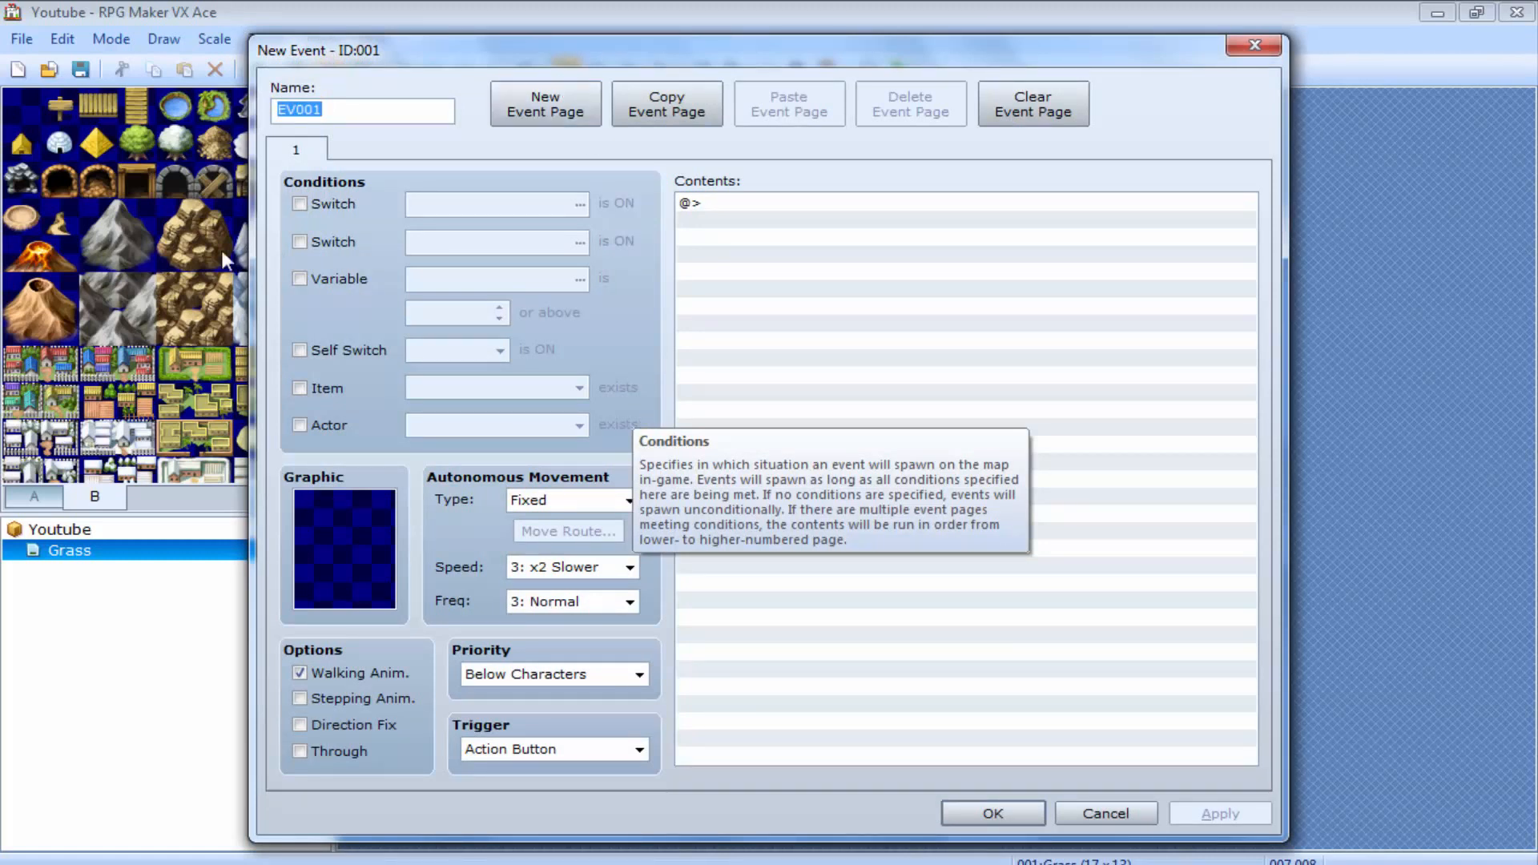
Try a switch condition for the event with switch 0001 named "key", then discard the name and the condition
click(330, 205)
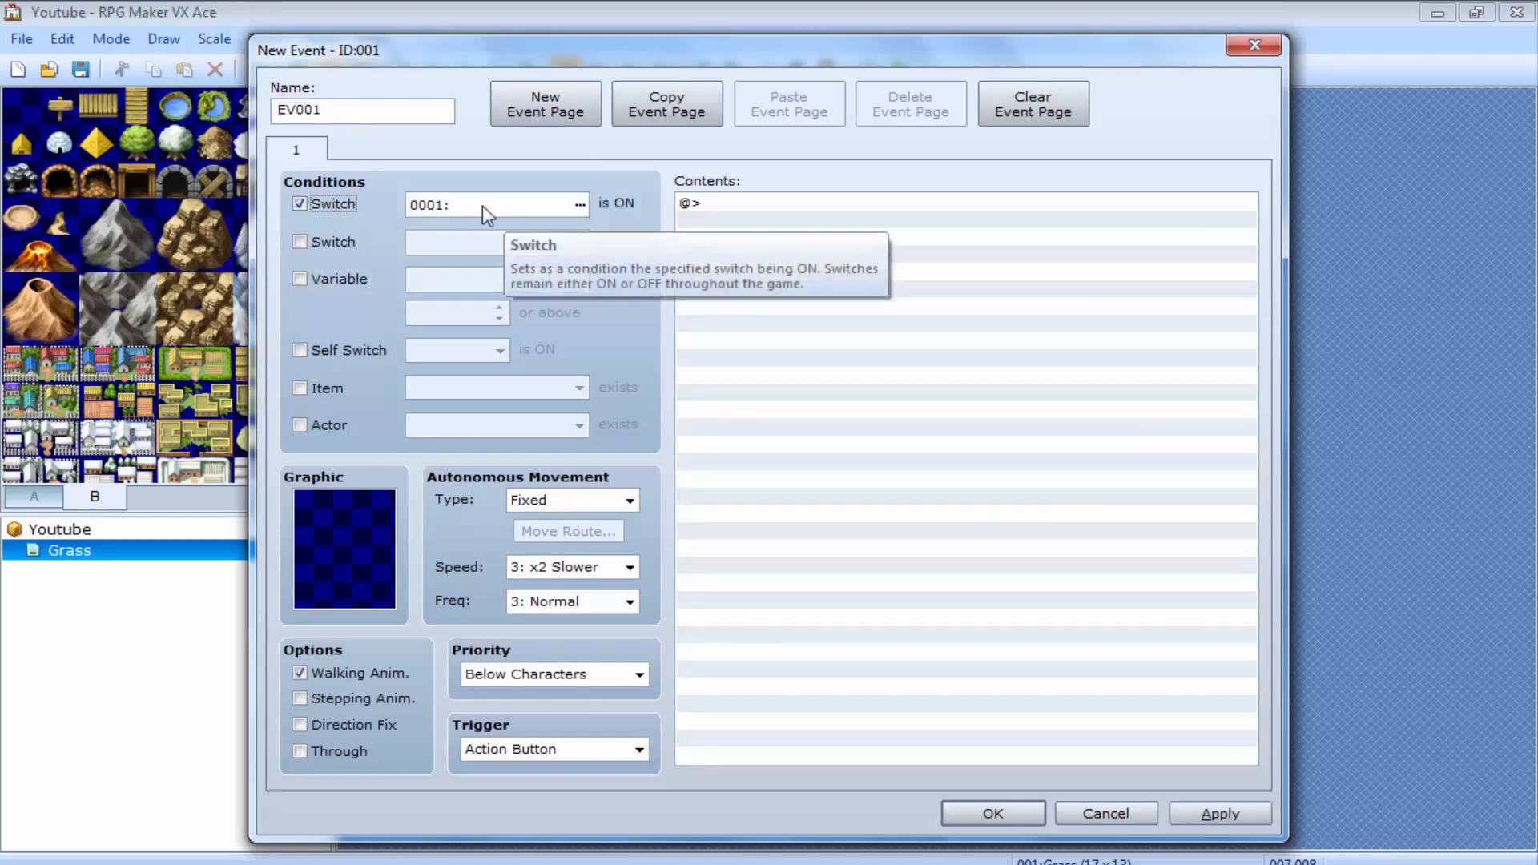
click(580, 206)
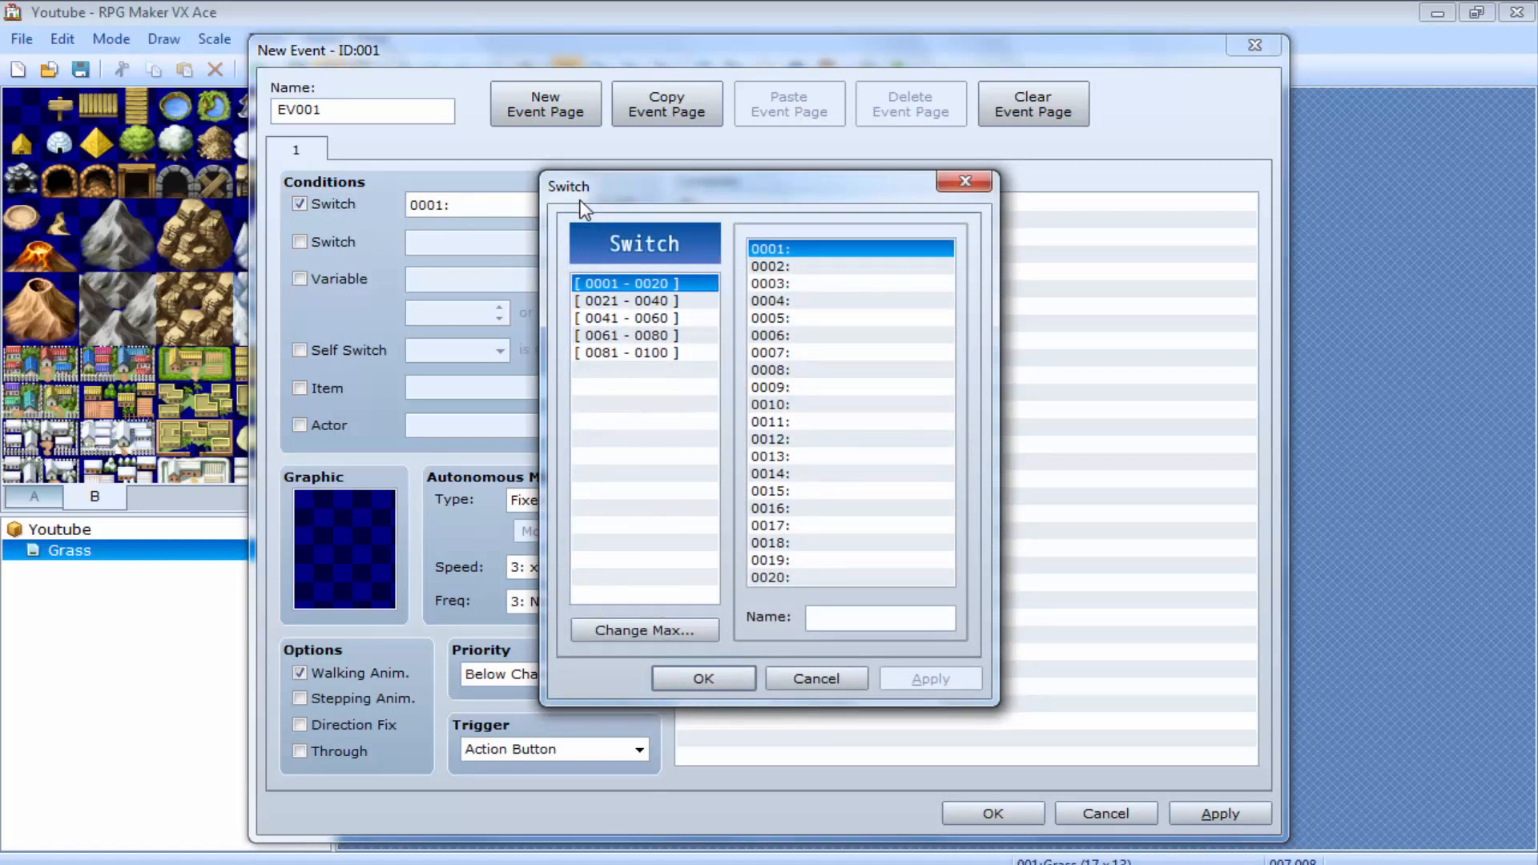
click(876, 618)
text(key)
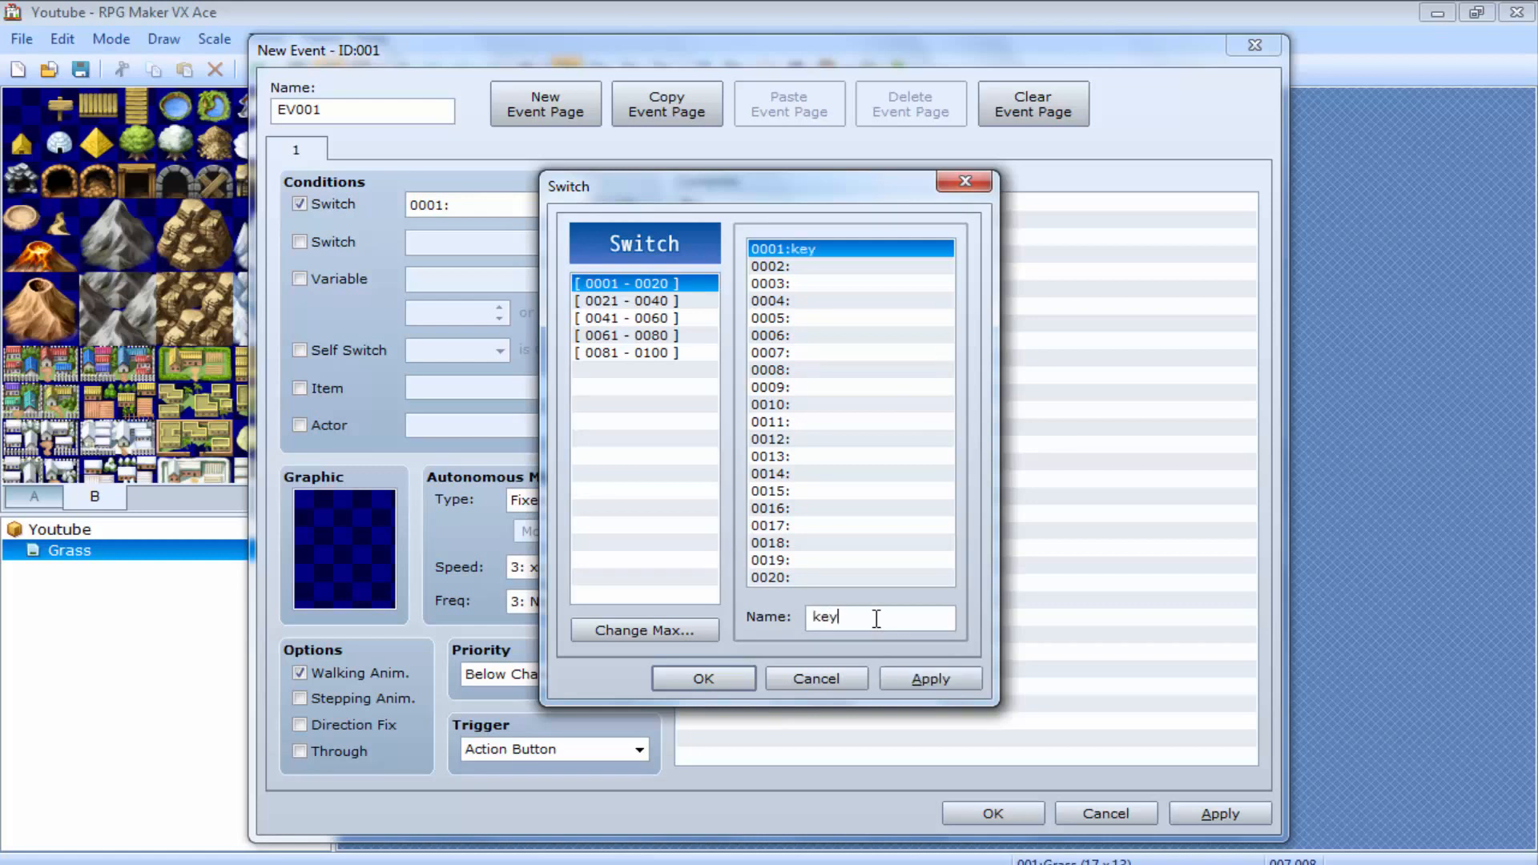
key(BackSpace)
key(BackSpace)
key(BackSpace)
click(965, 186)
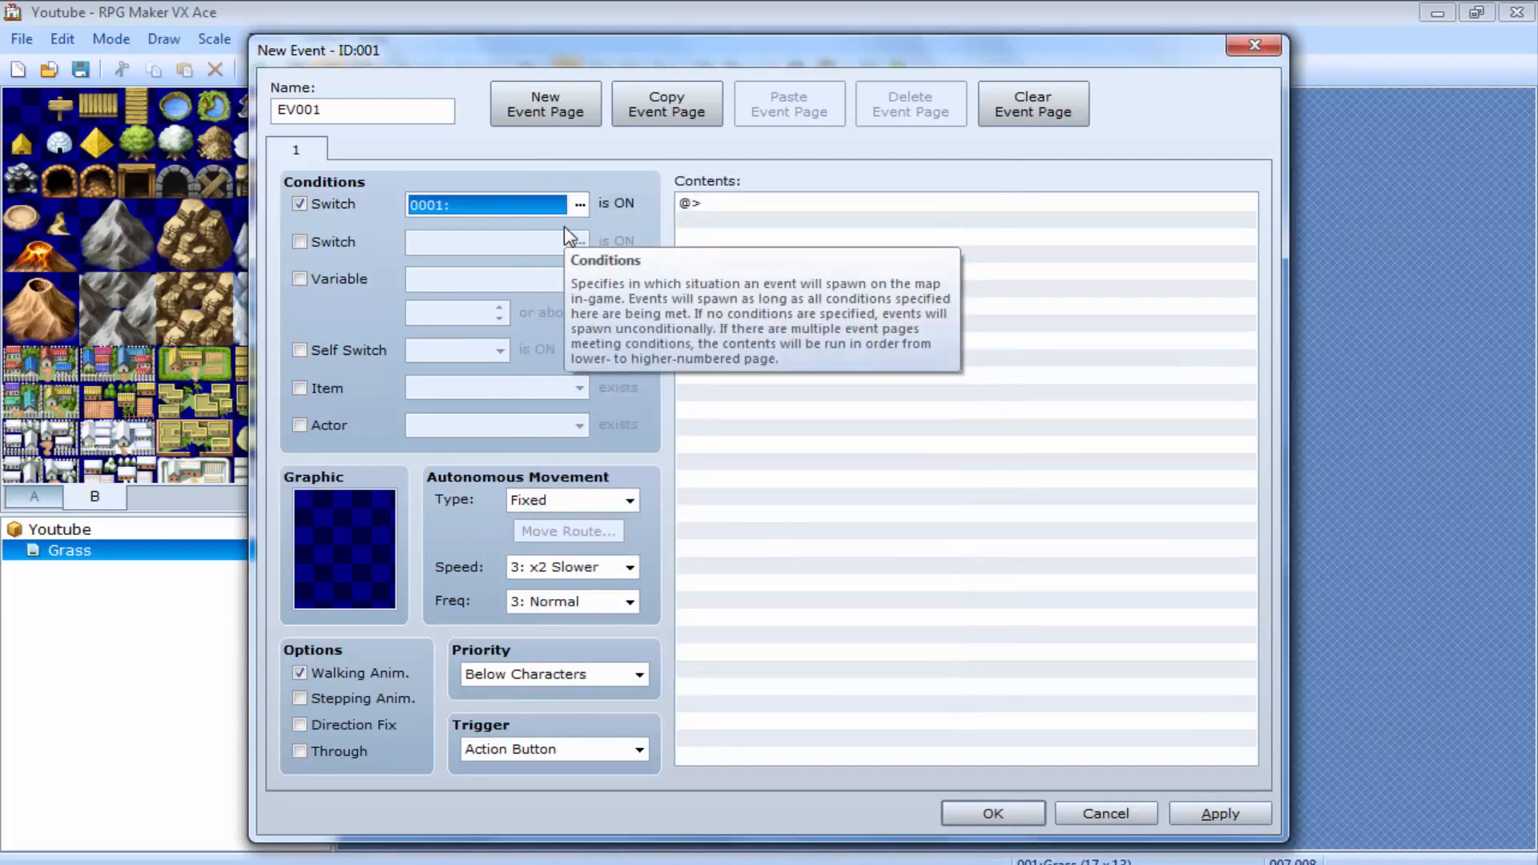
click(335, 205)
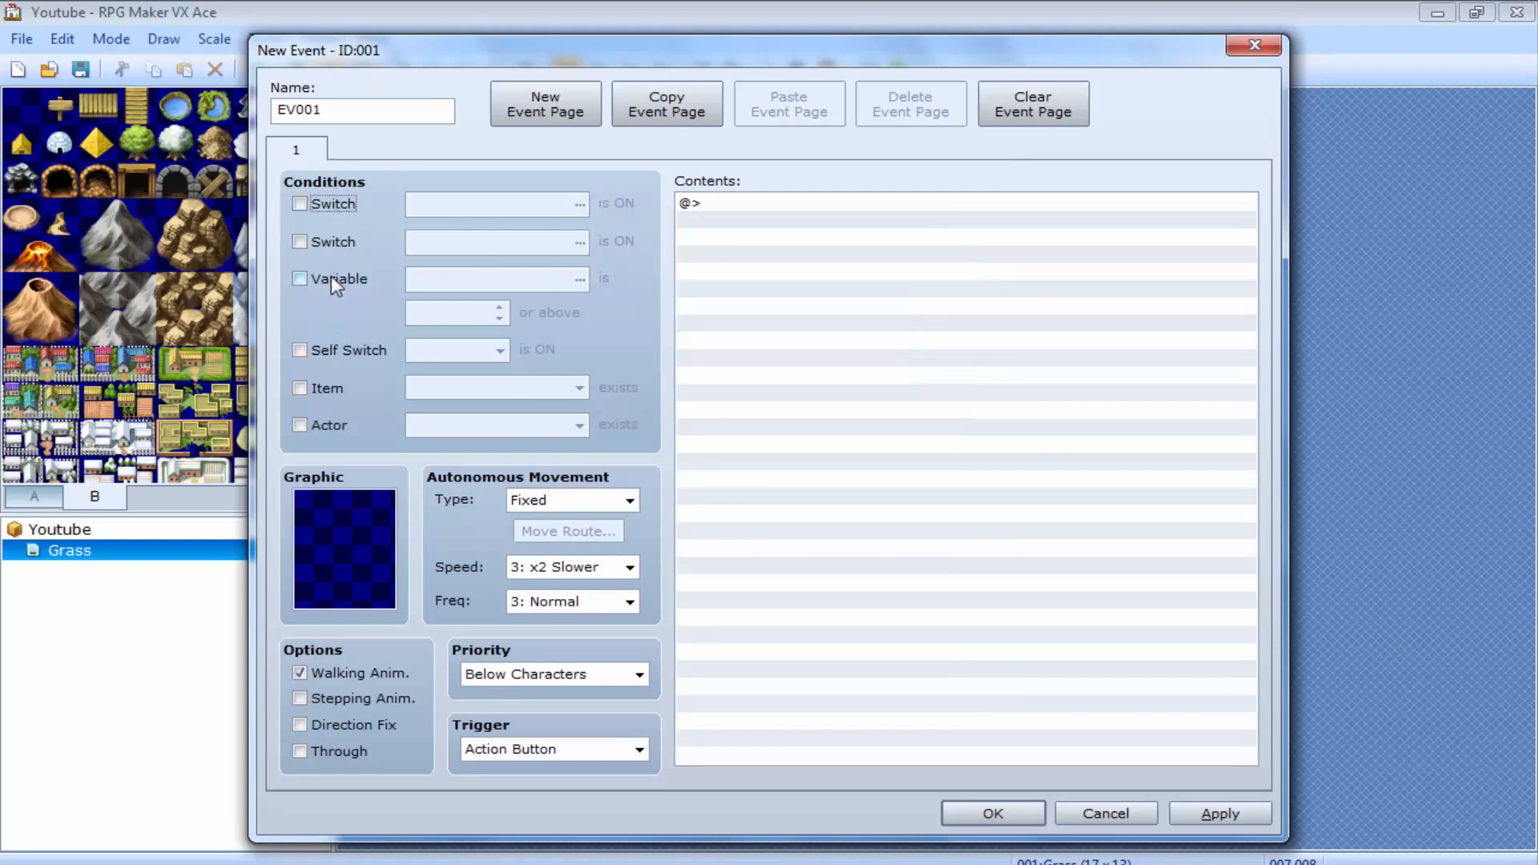
Try a variable condition for the event, view the variable list, and disable the condition again
click(330, 279)
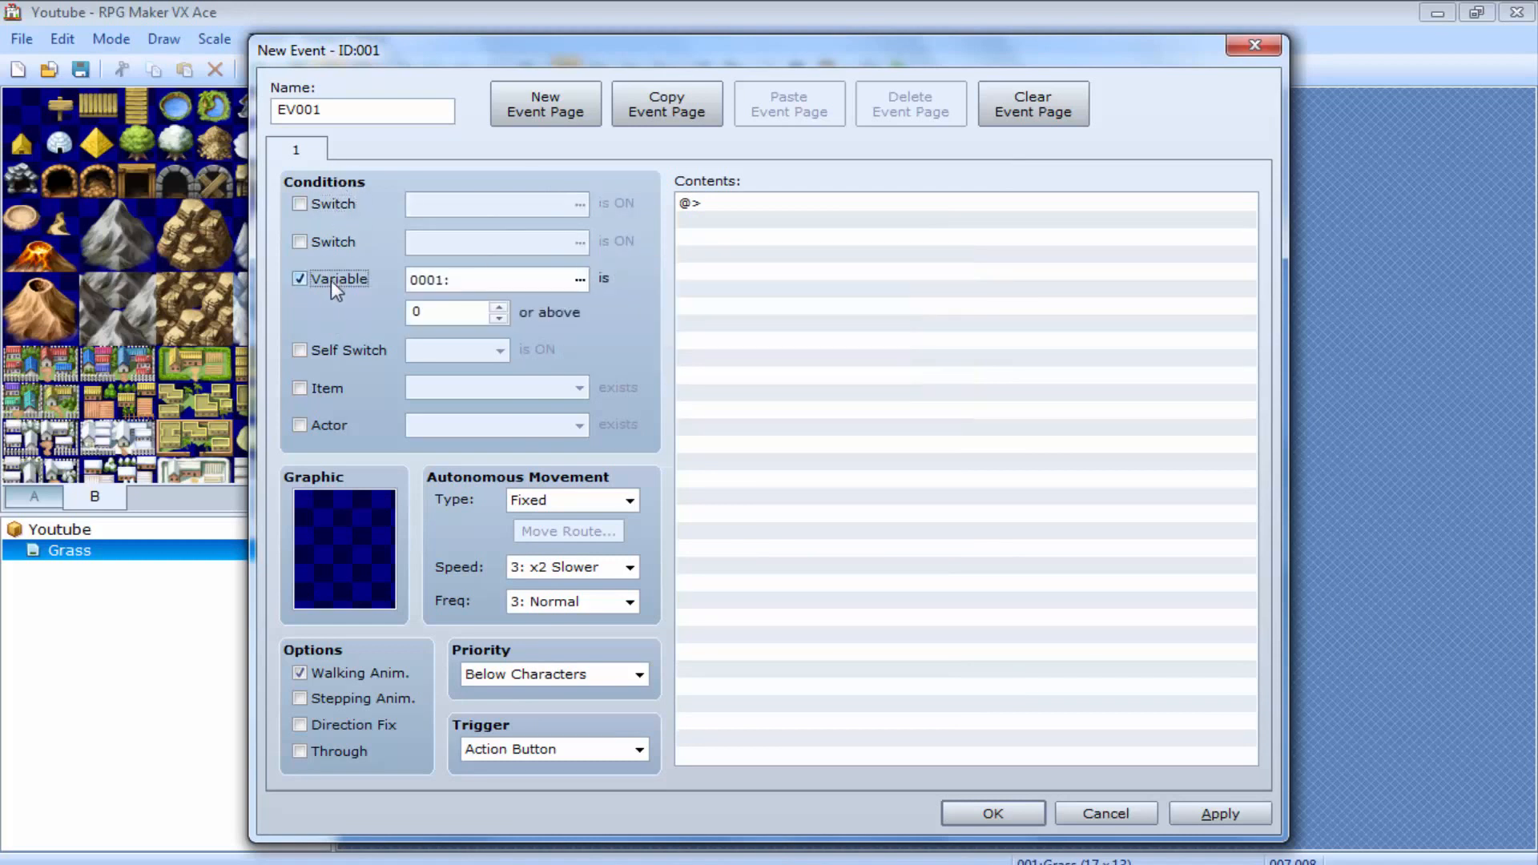
click(578, 281)
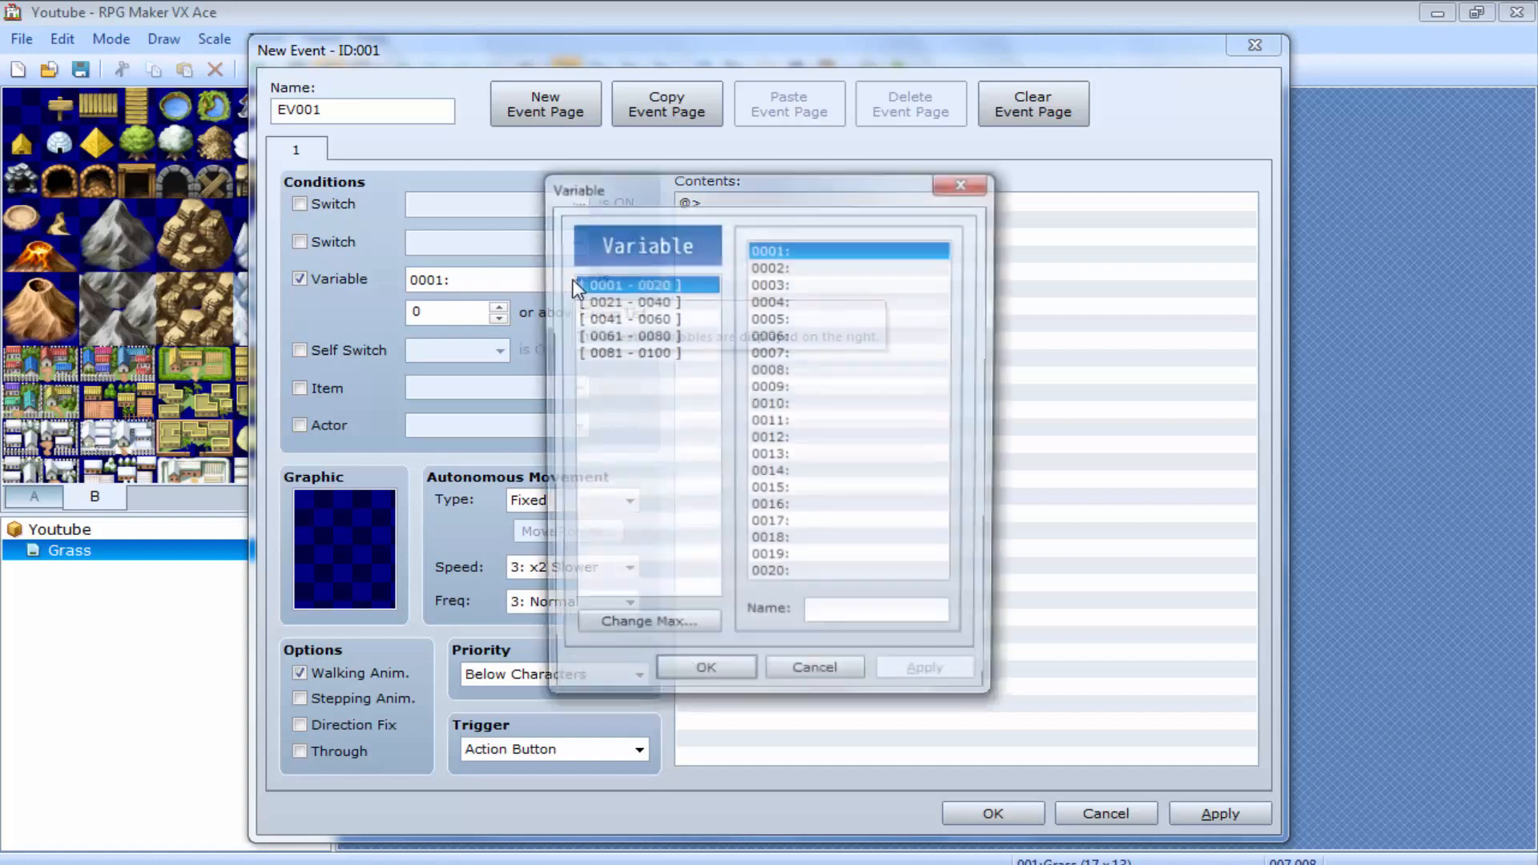
click(970, 186)
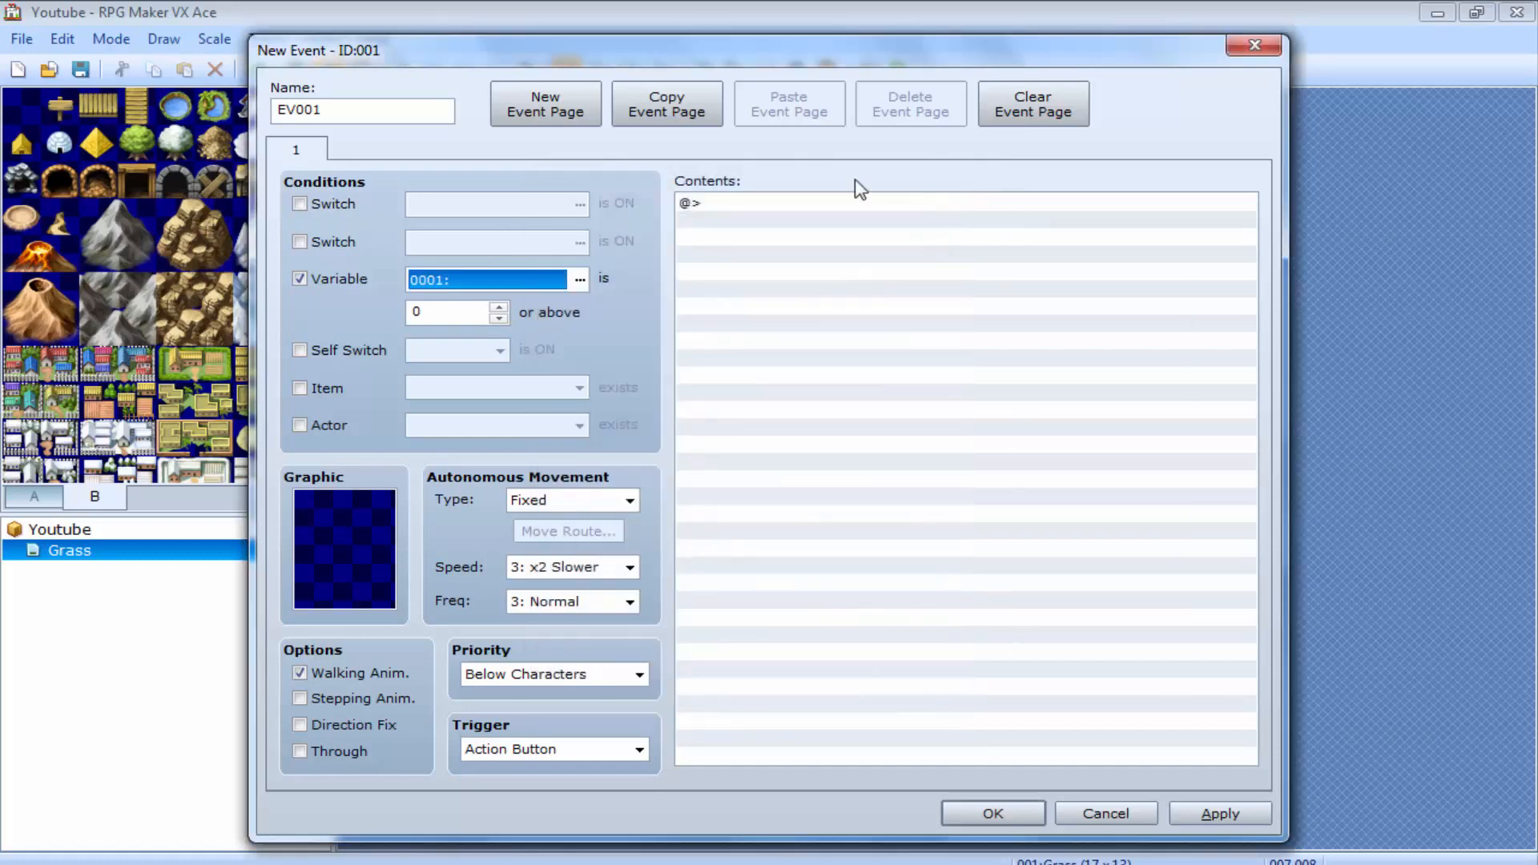
click(311, 278)
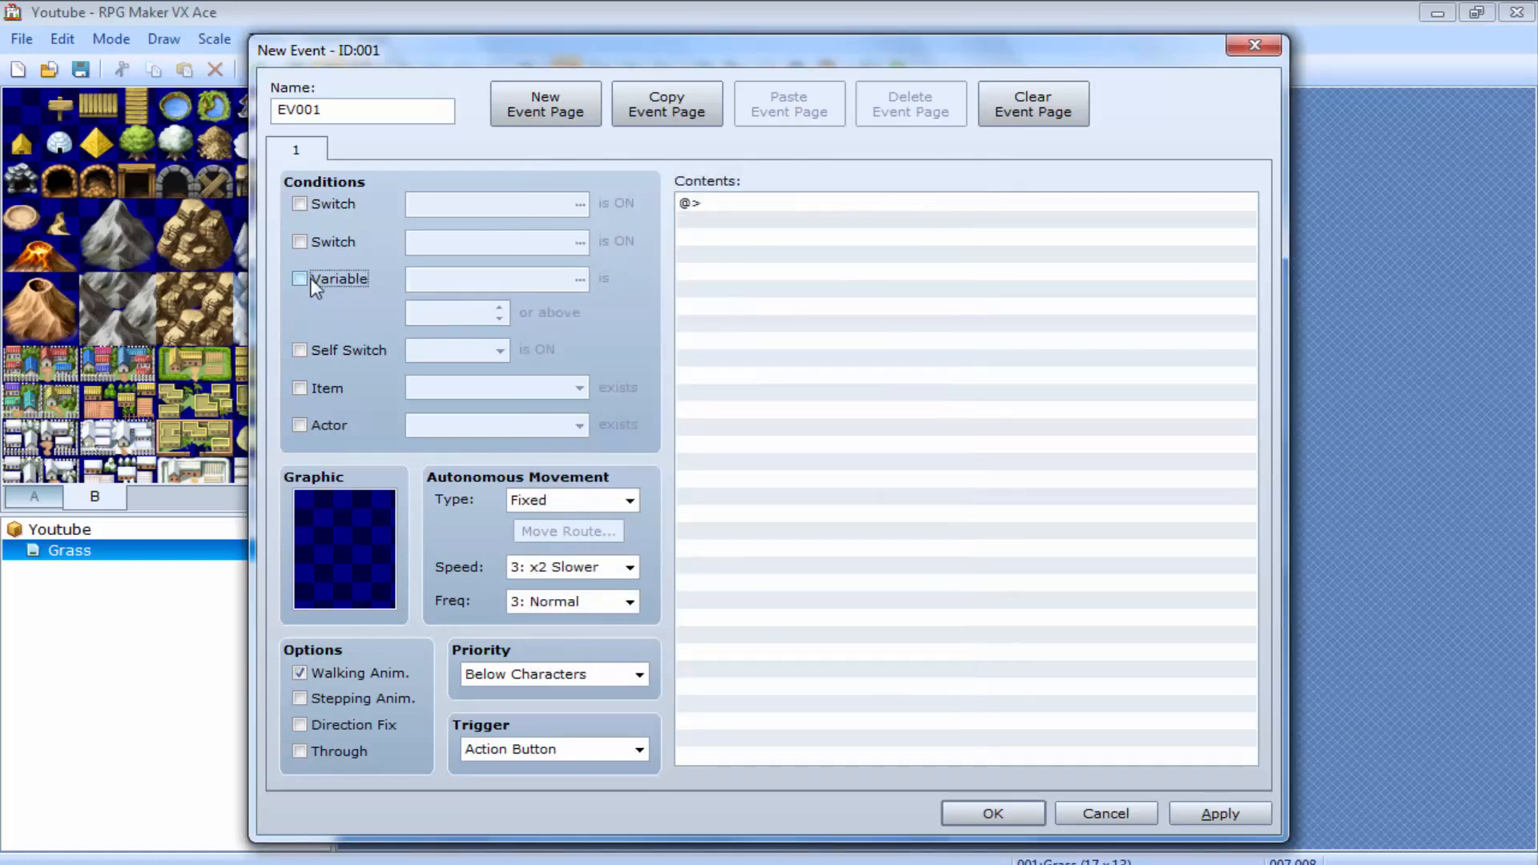
Try the self switch condition, view its A to D options, and disable it again
click(317, 350)
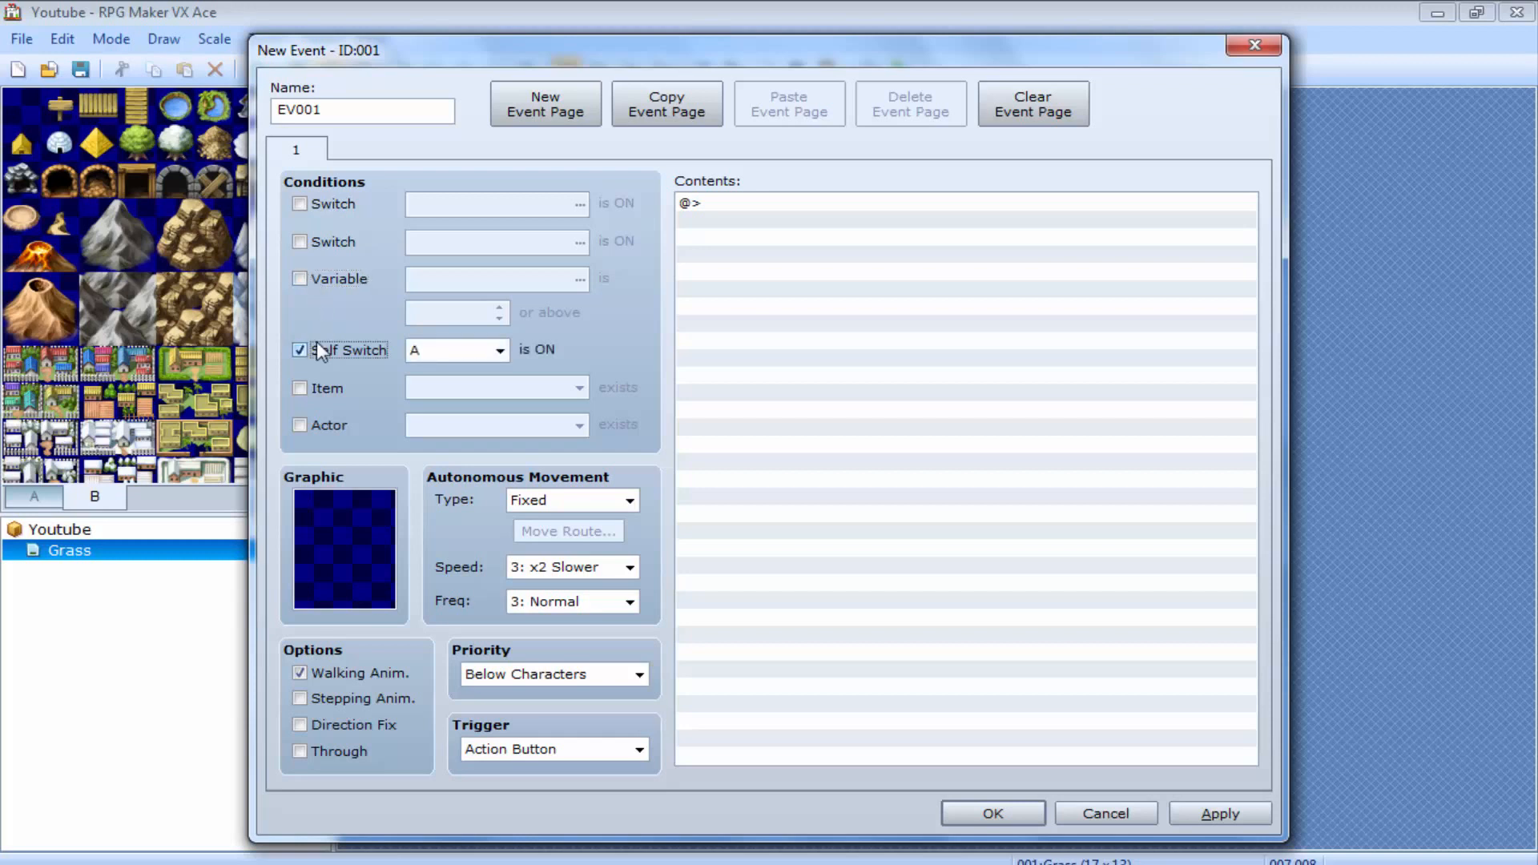
click(449, 352)
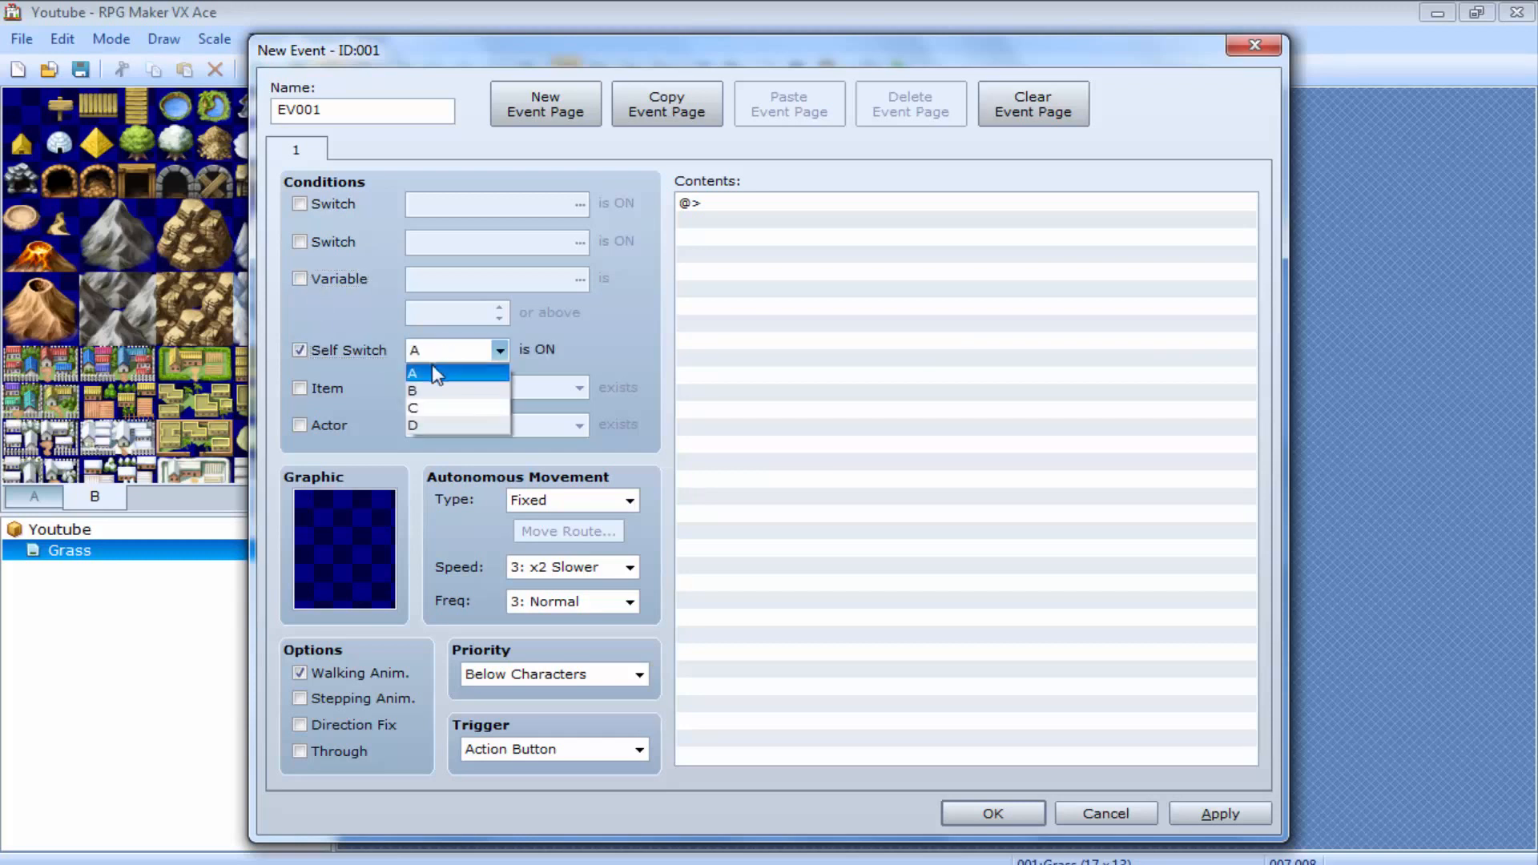
click(434, 353)
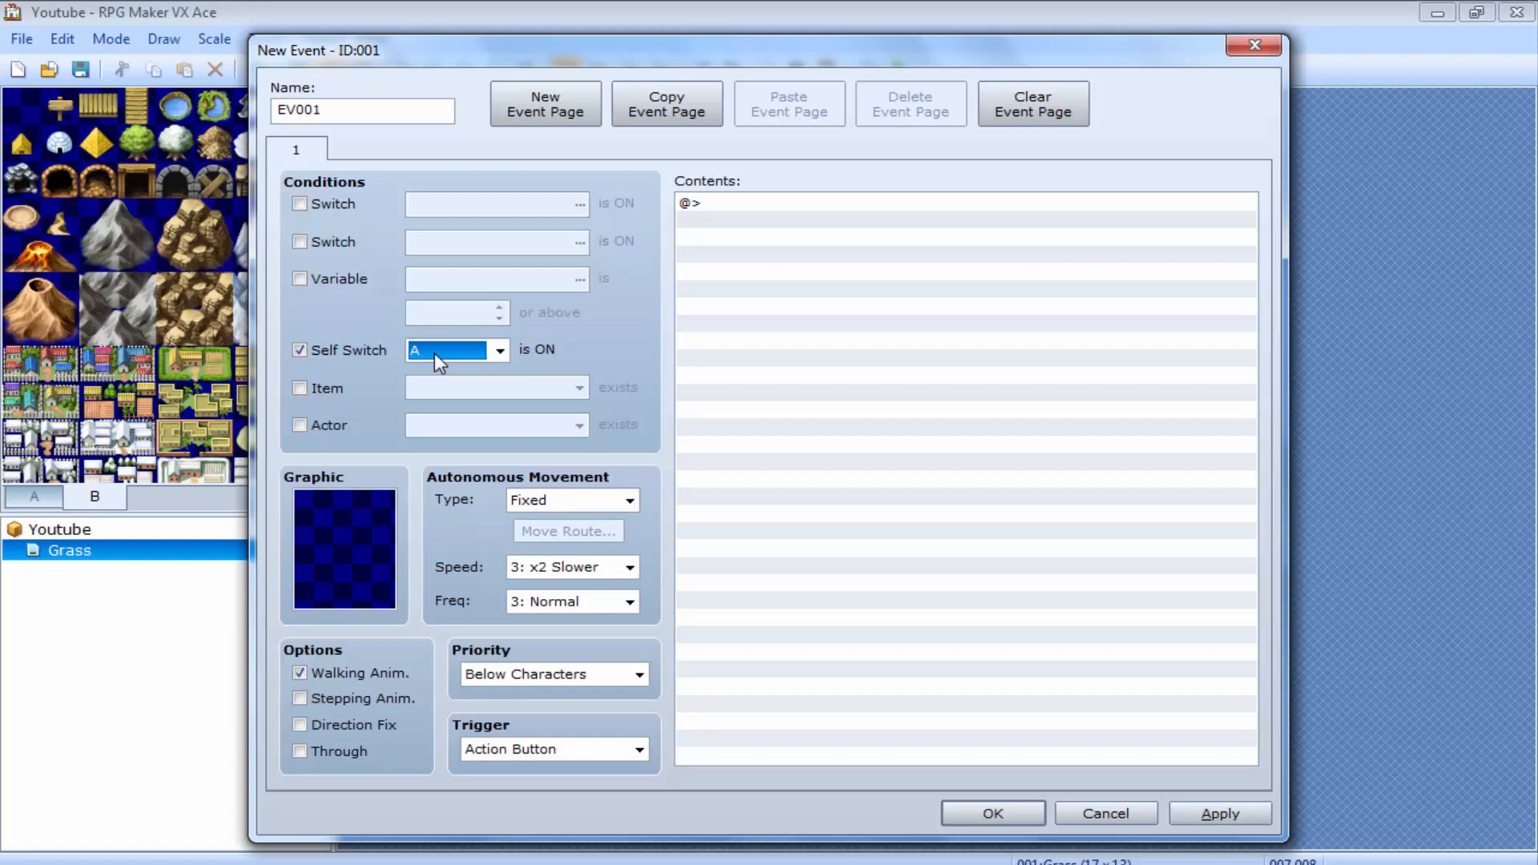
click(376, 349)
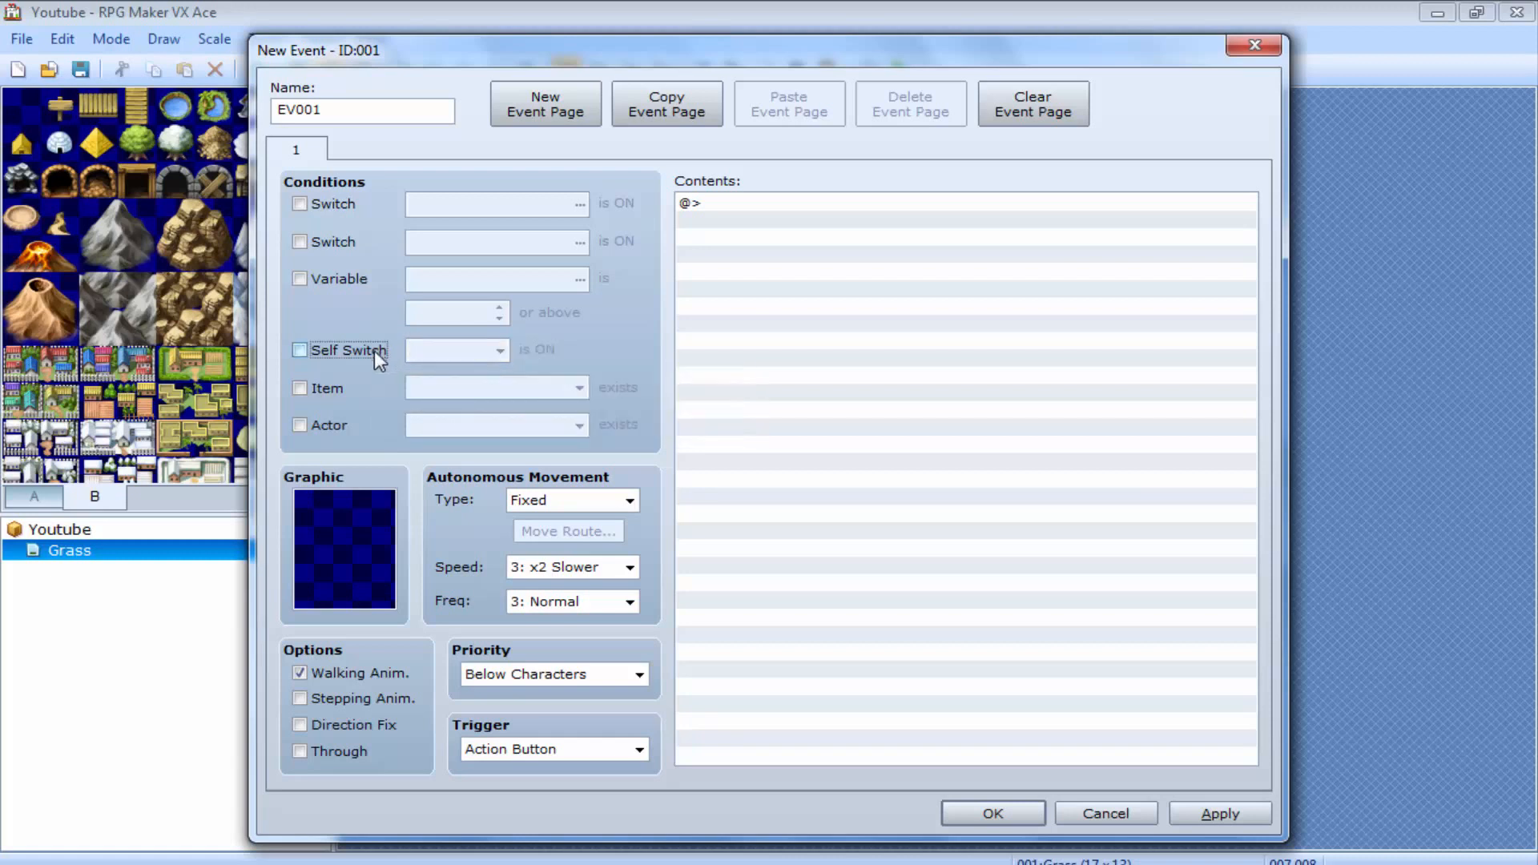
Enable and disable the item condition and the actor condition in turn
click(335, 389)
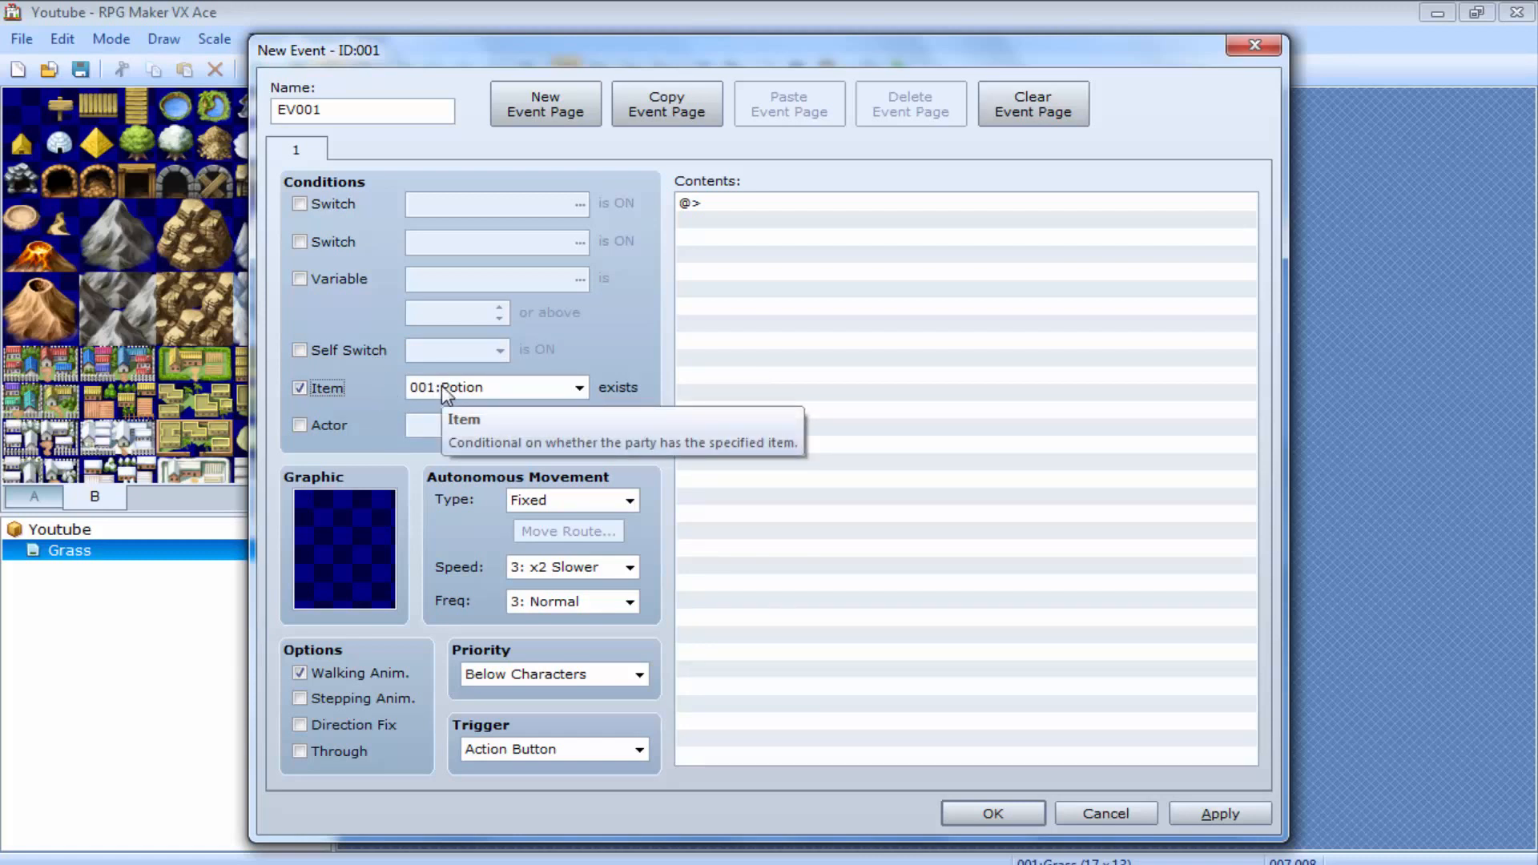
click(301, 388)
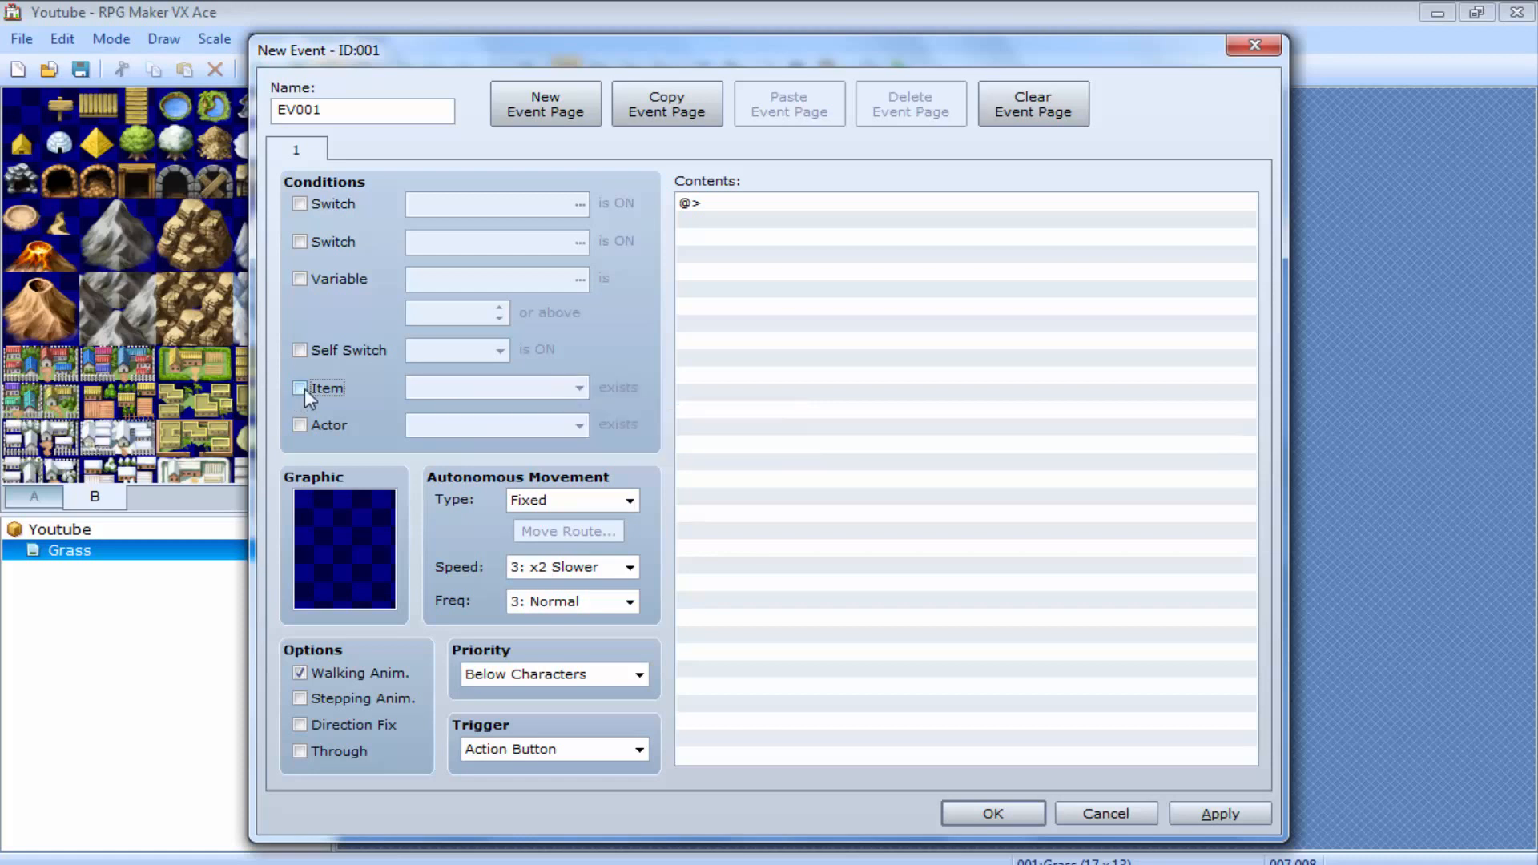
click(303, 425)
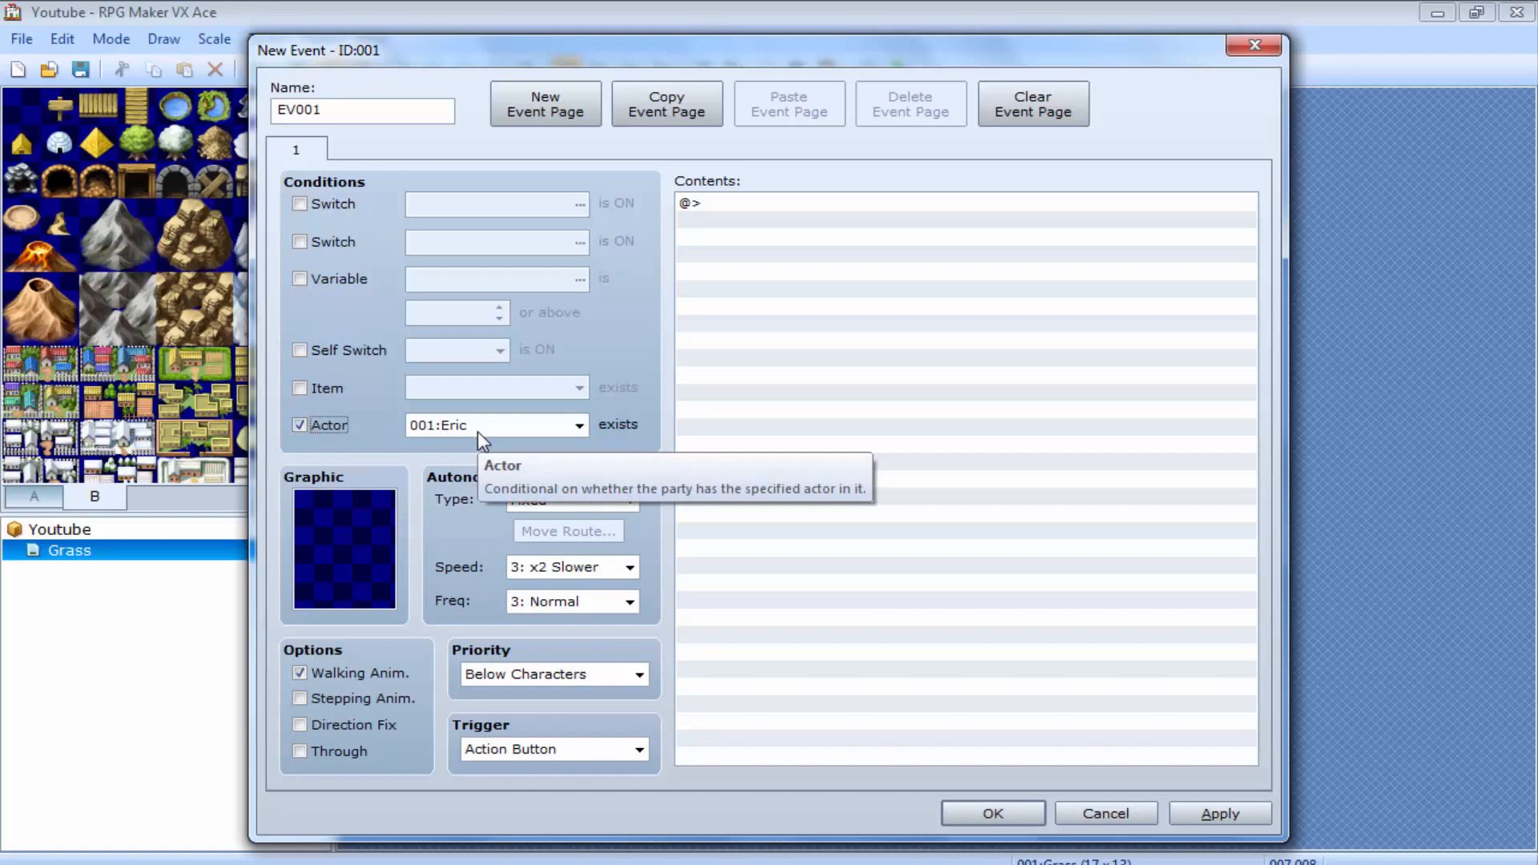
click(343, 429)
Set the event's graphic to the green frog-hatted character from the Damage2 set
double_click(341, 500)
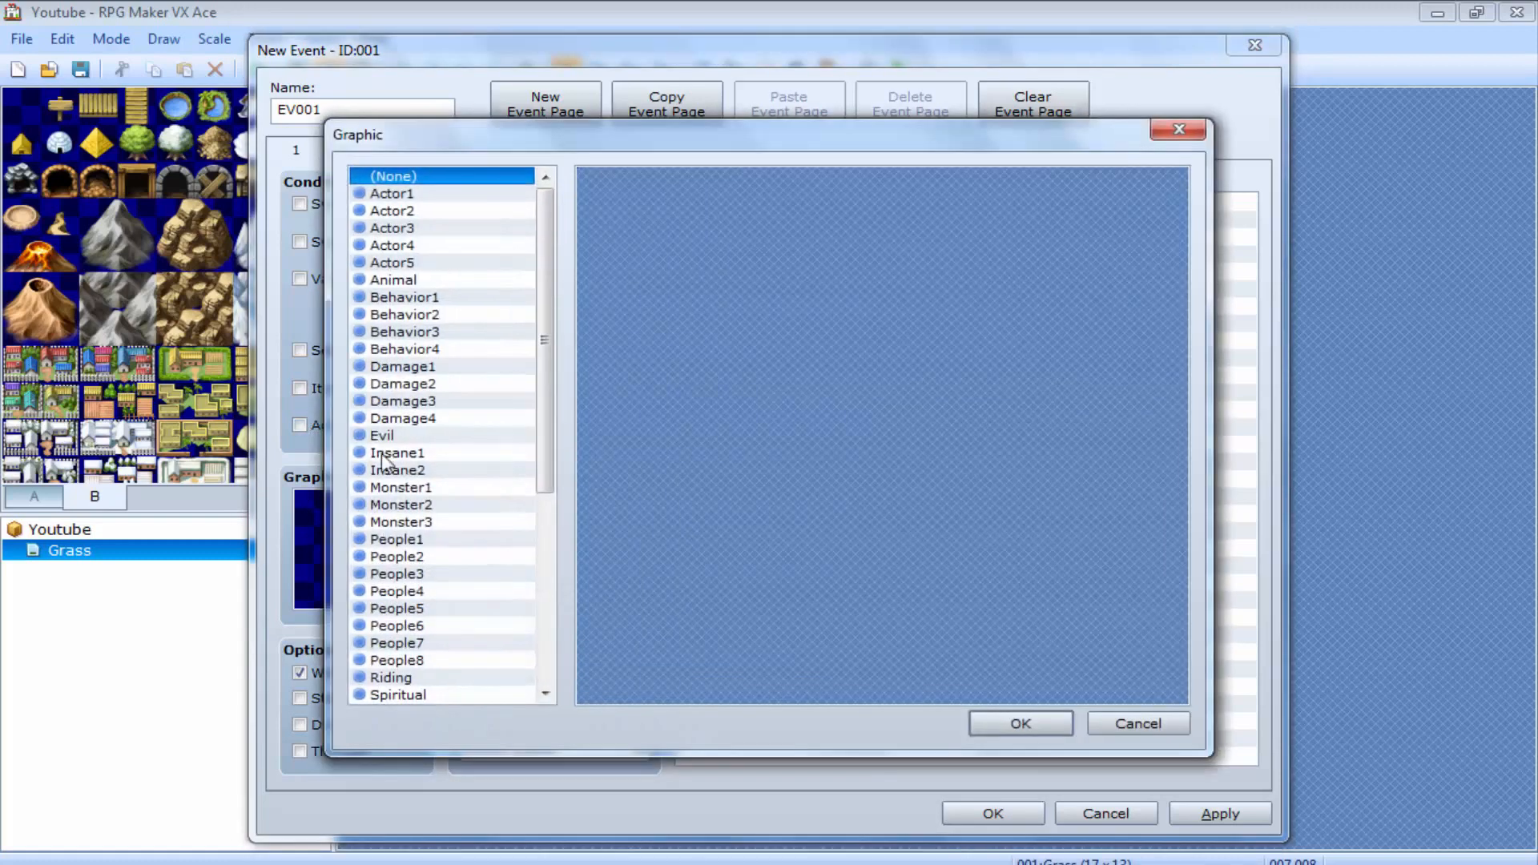
click(445, 385)
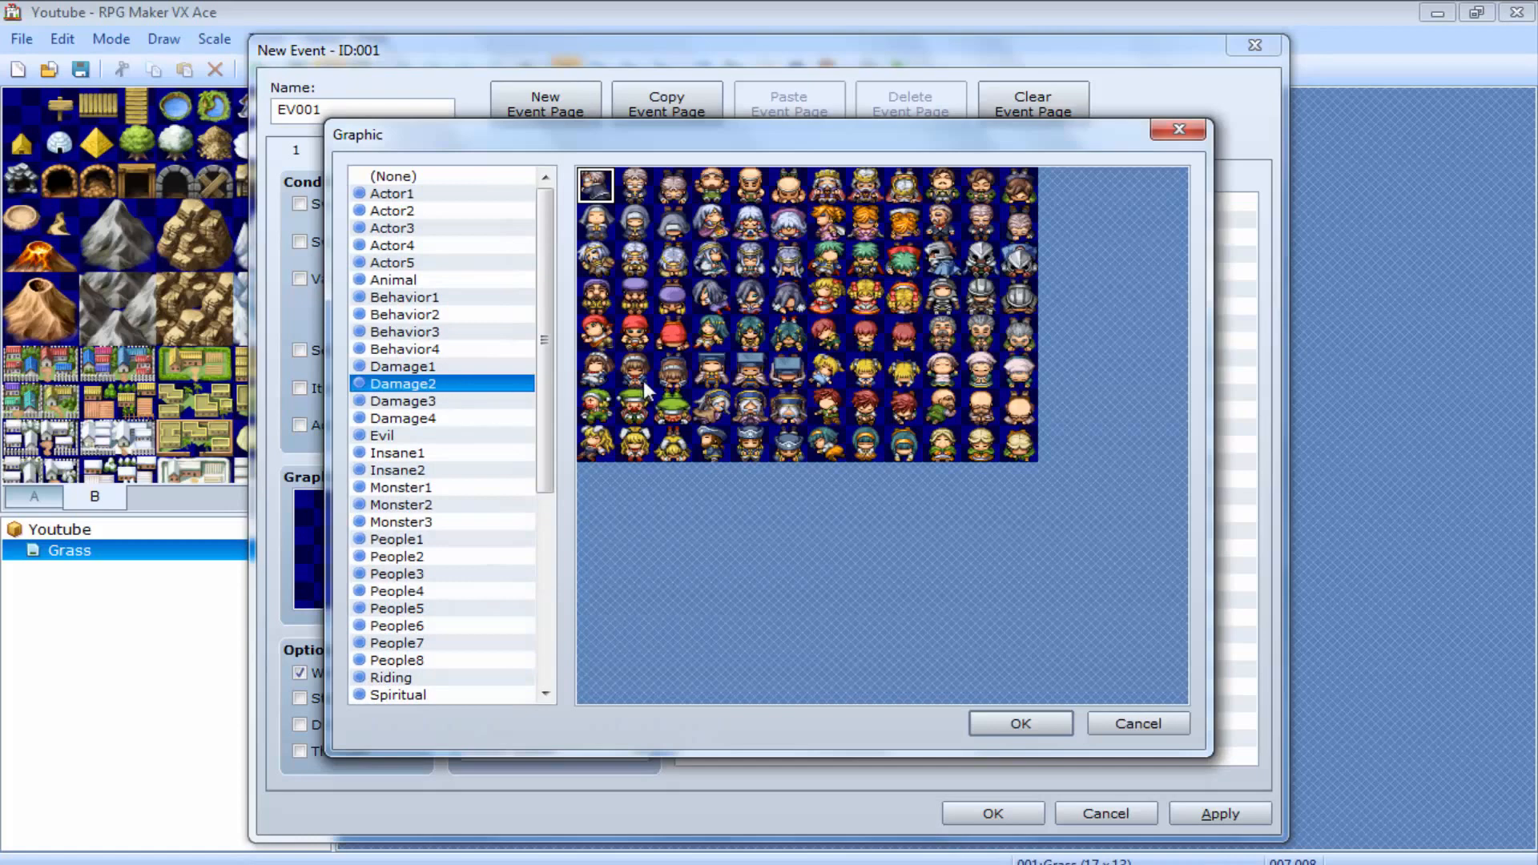
double_click(661, 402)
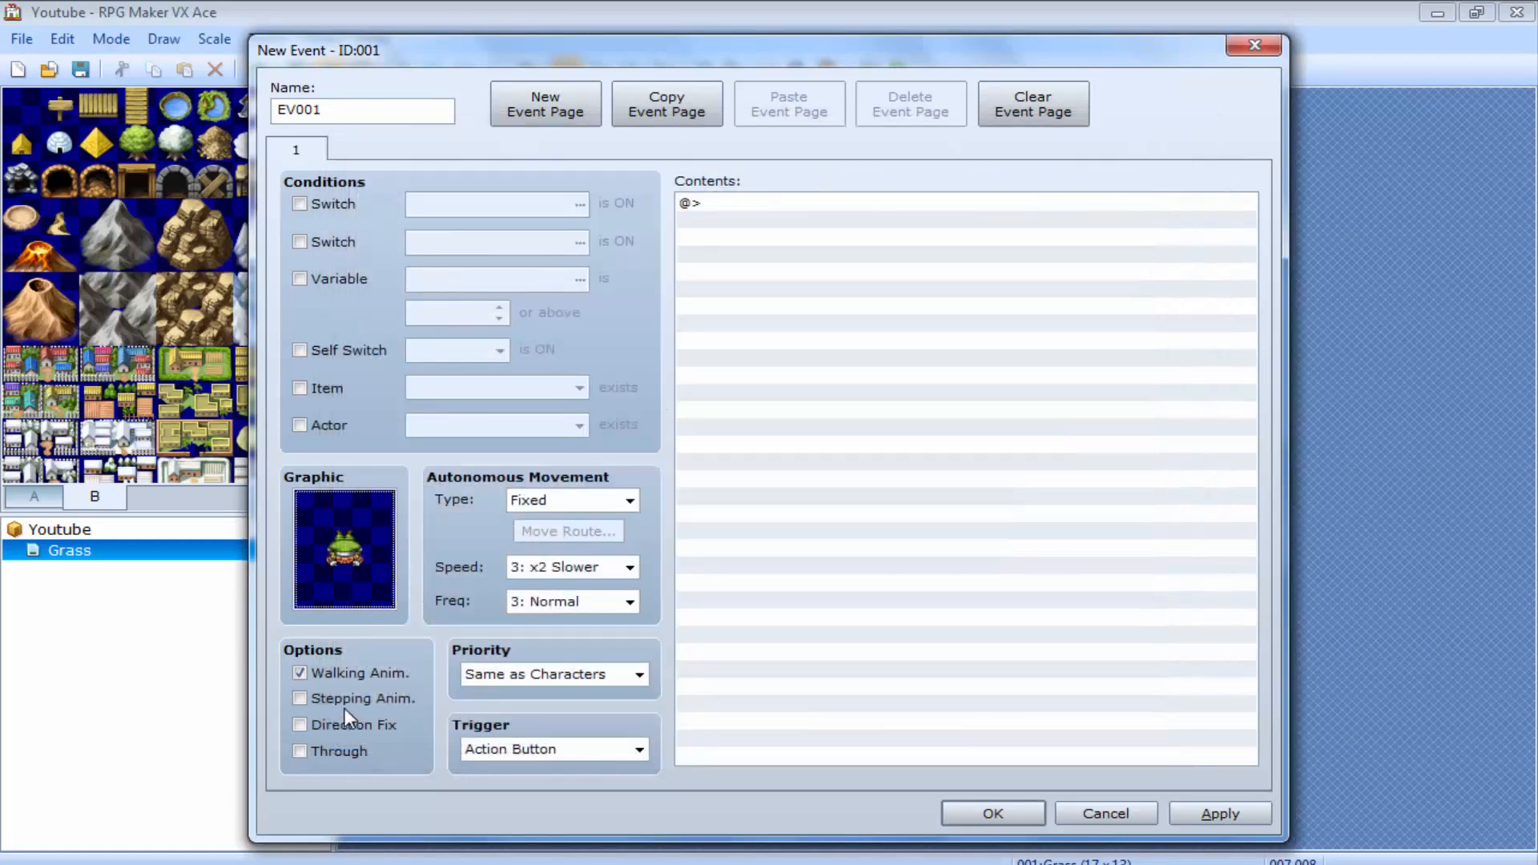
Try the Random and Approach types for the event's autonomous movement, and return the type to Fixed
click(546, 496)
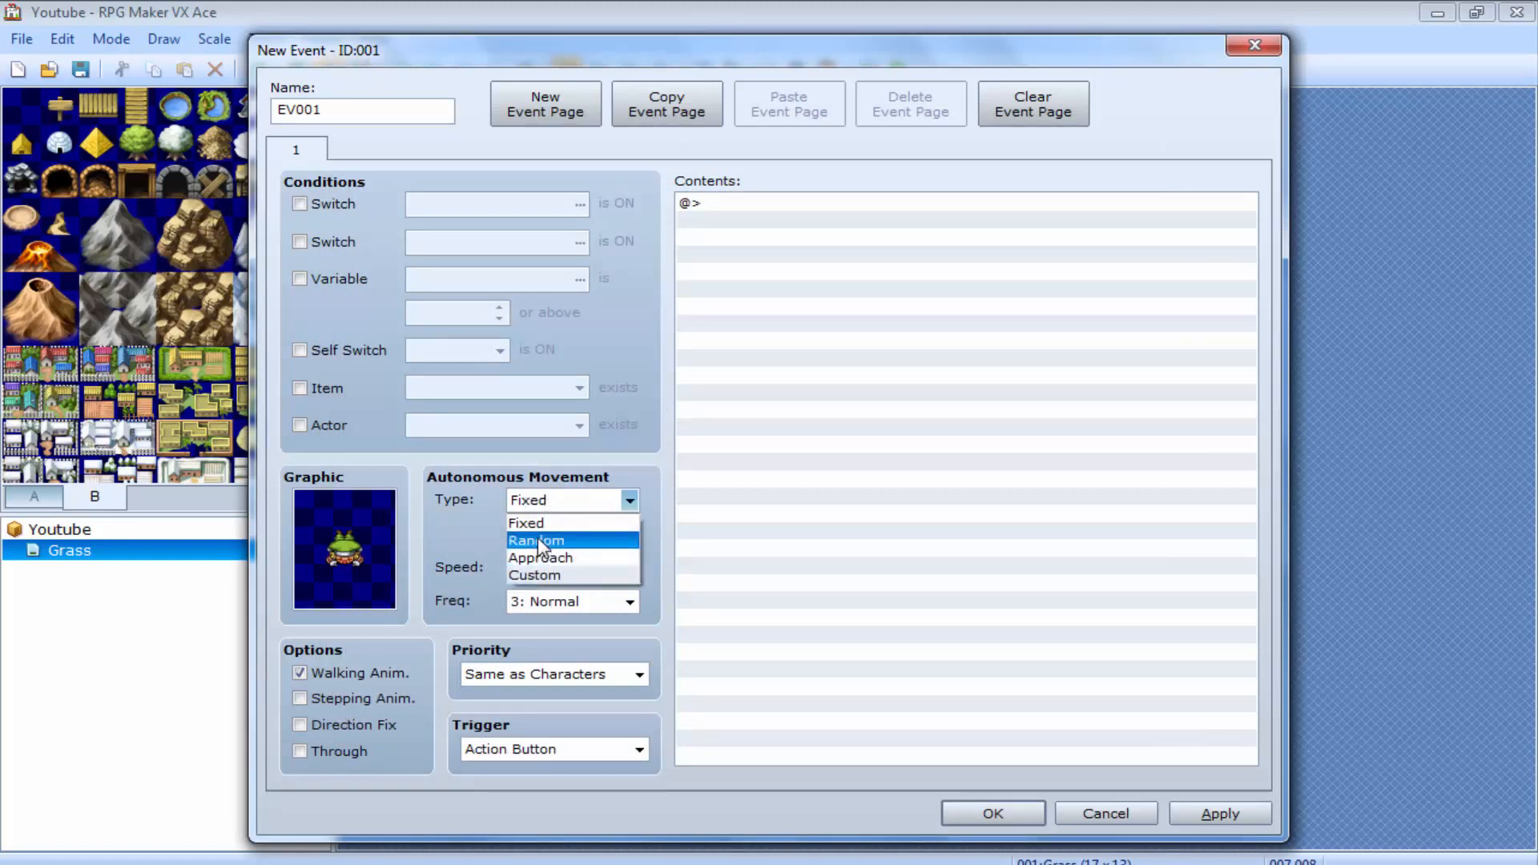
click(536, 544)
click(550, 506)
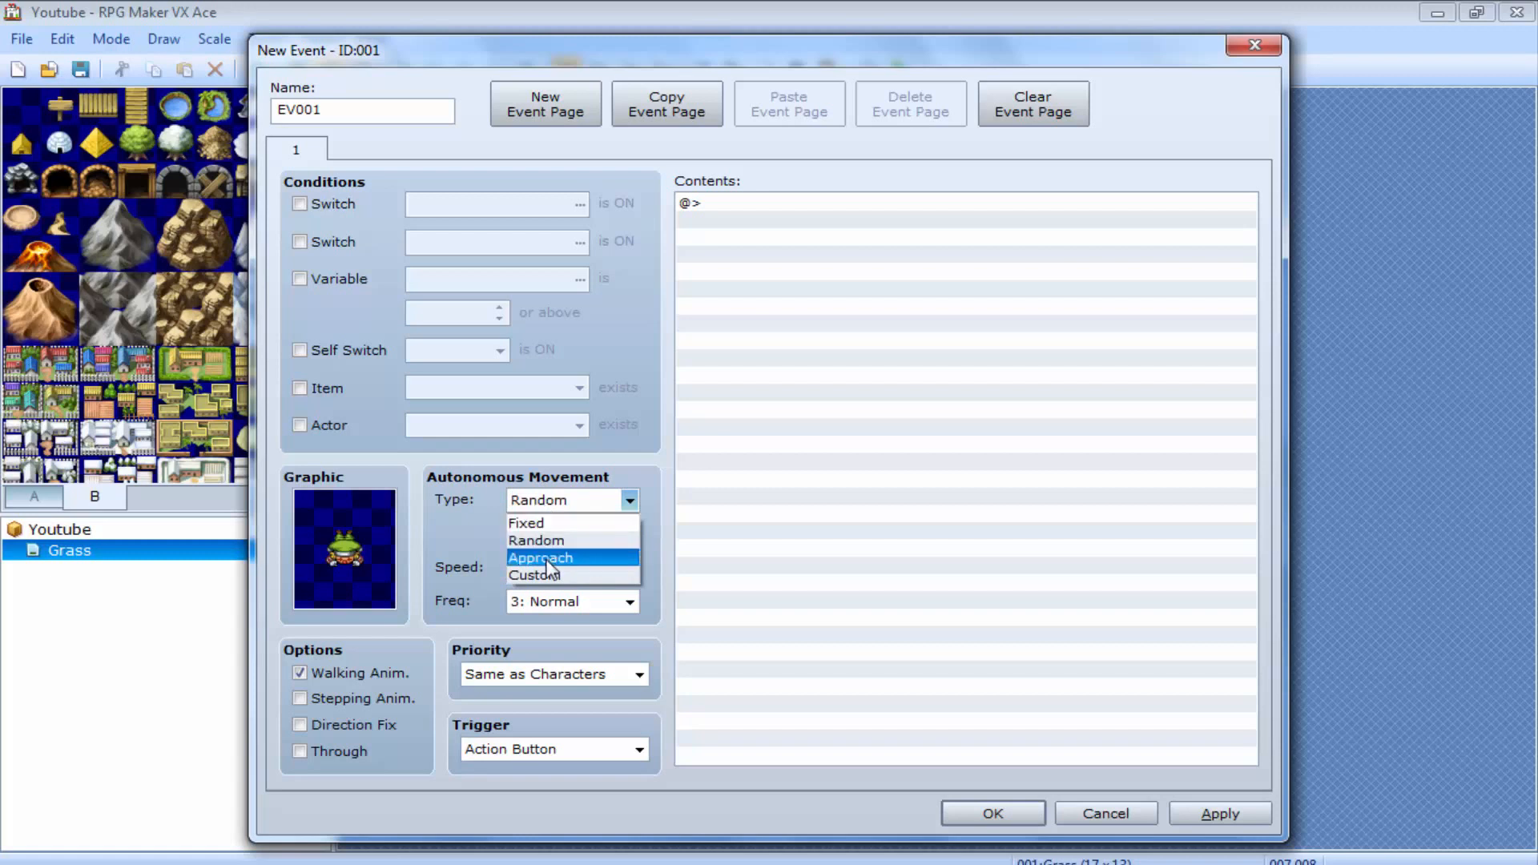
click(546, 562)
click(551, 506)
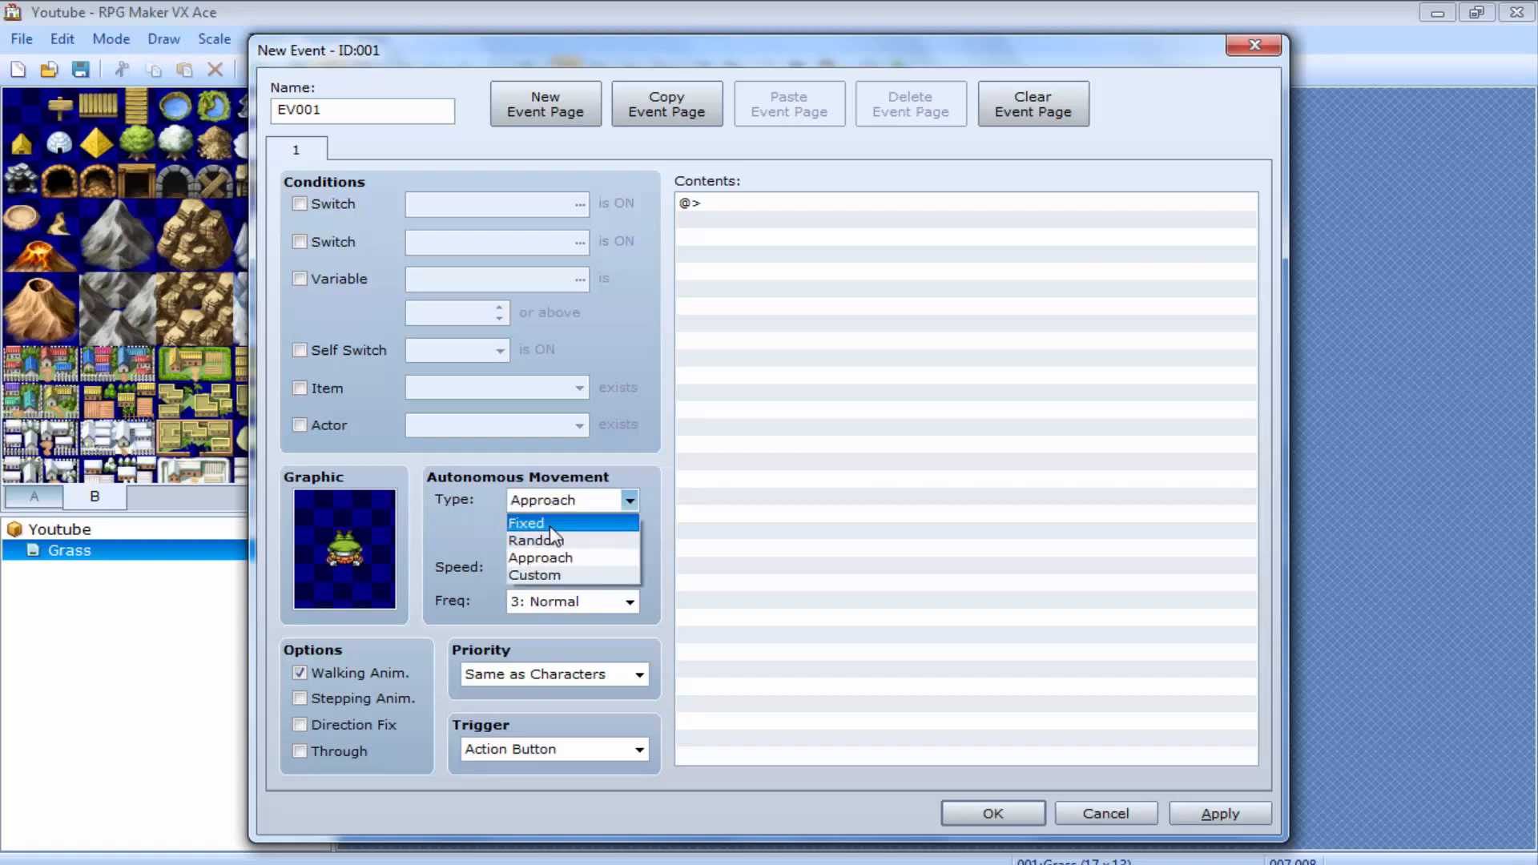
click(549, 525)
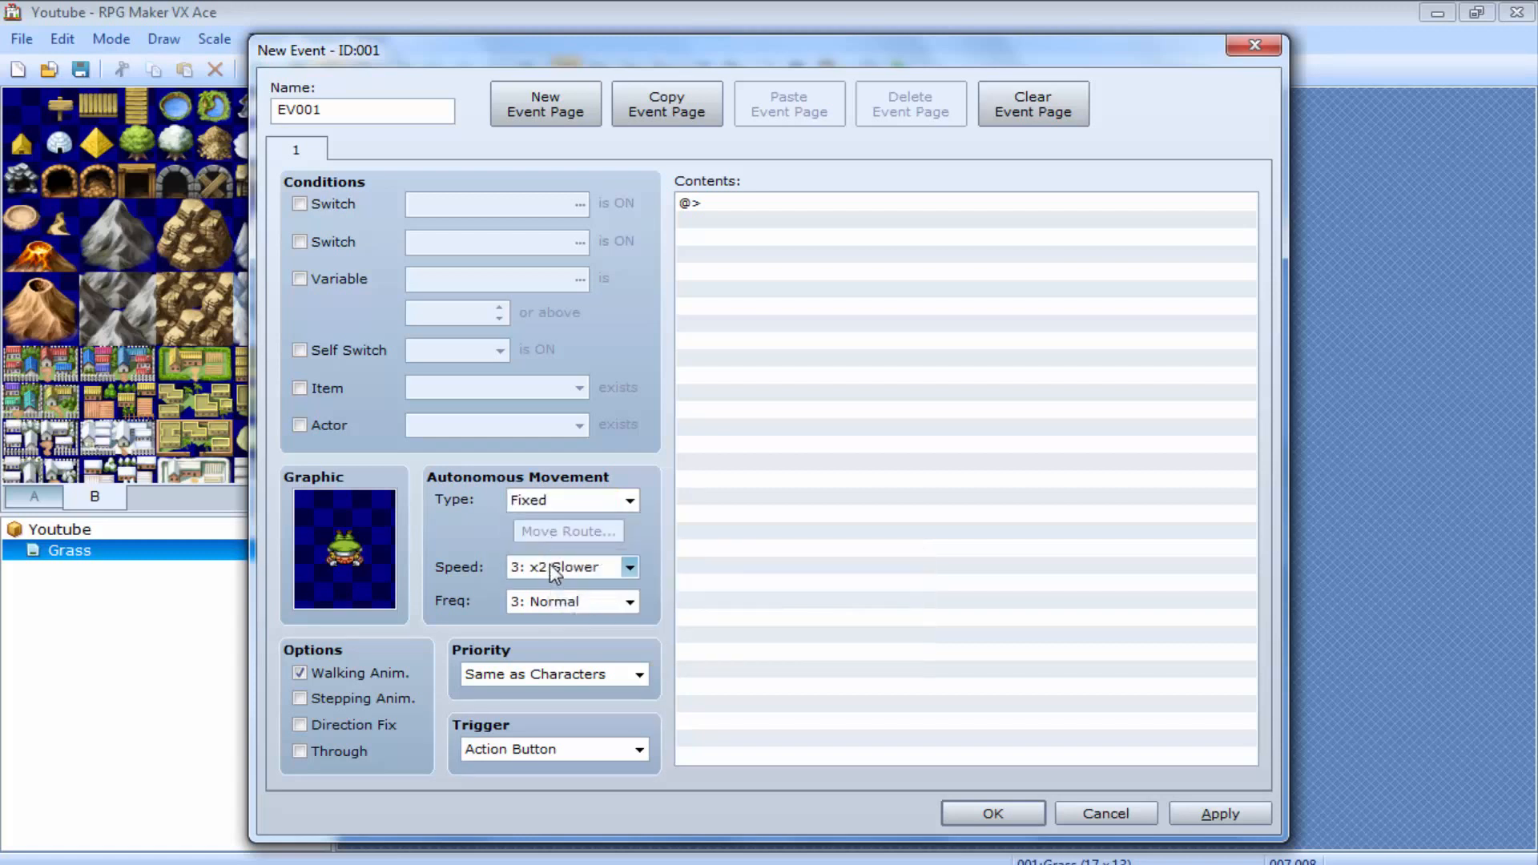
Set the event's movement speed to 4: Normal and view the frequency options, keeping 3: Normal
click(551, 567)
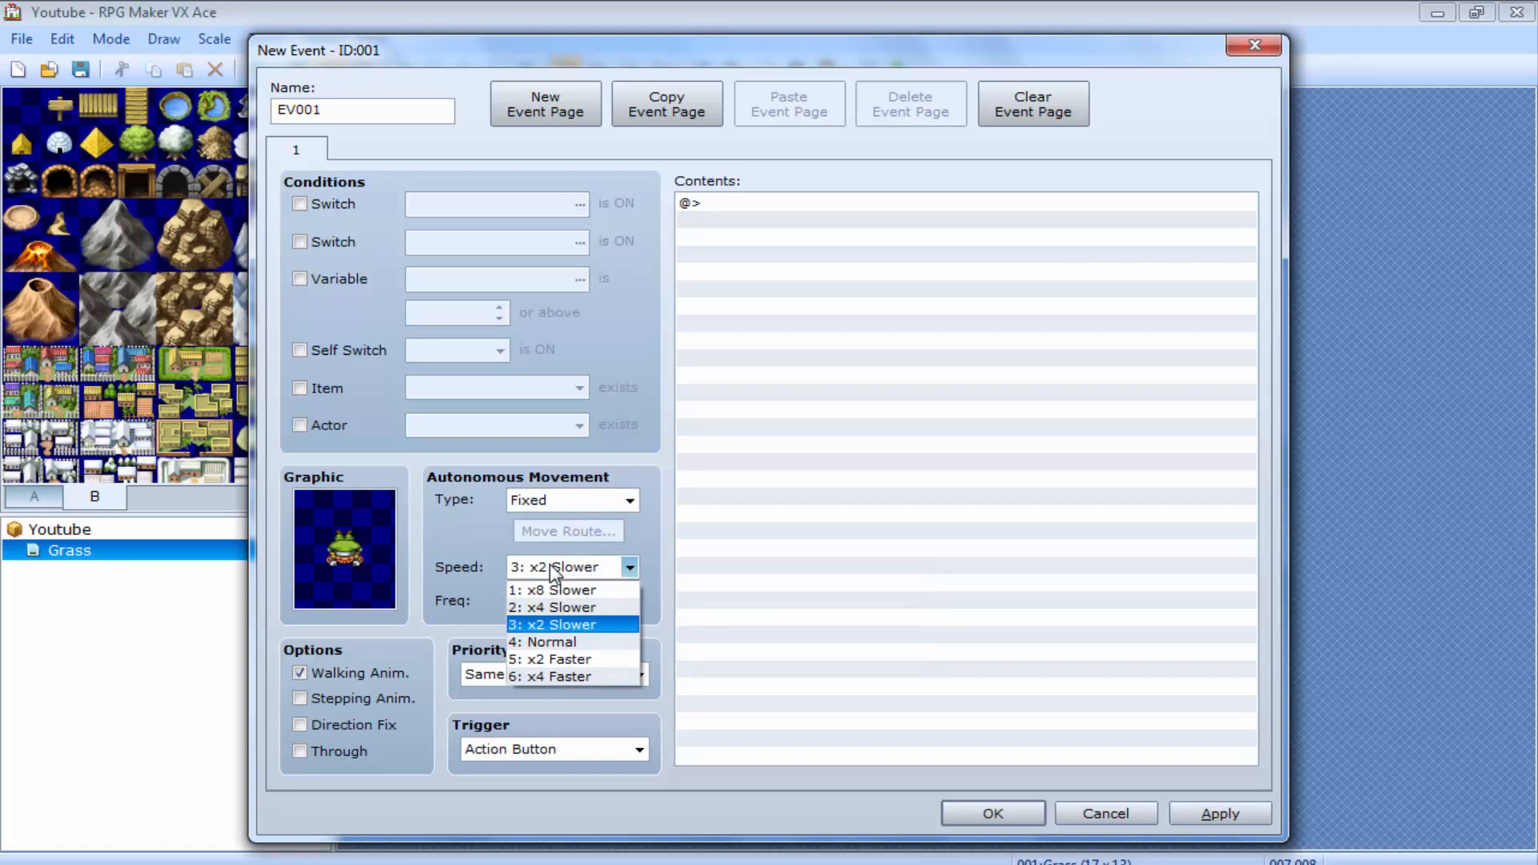
click(535, 498)
click(534, 499)
click(533, 499)
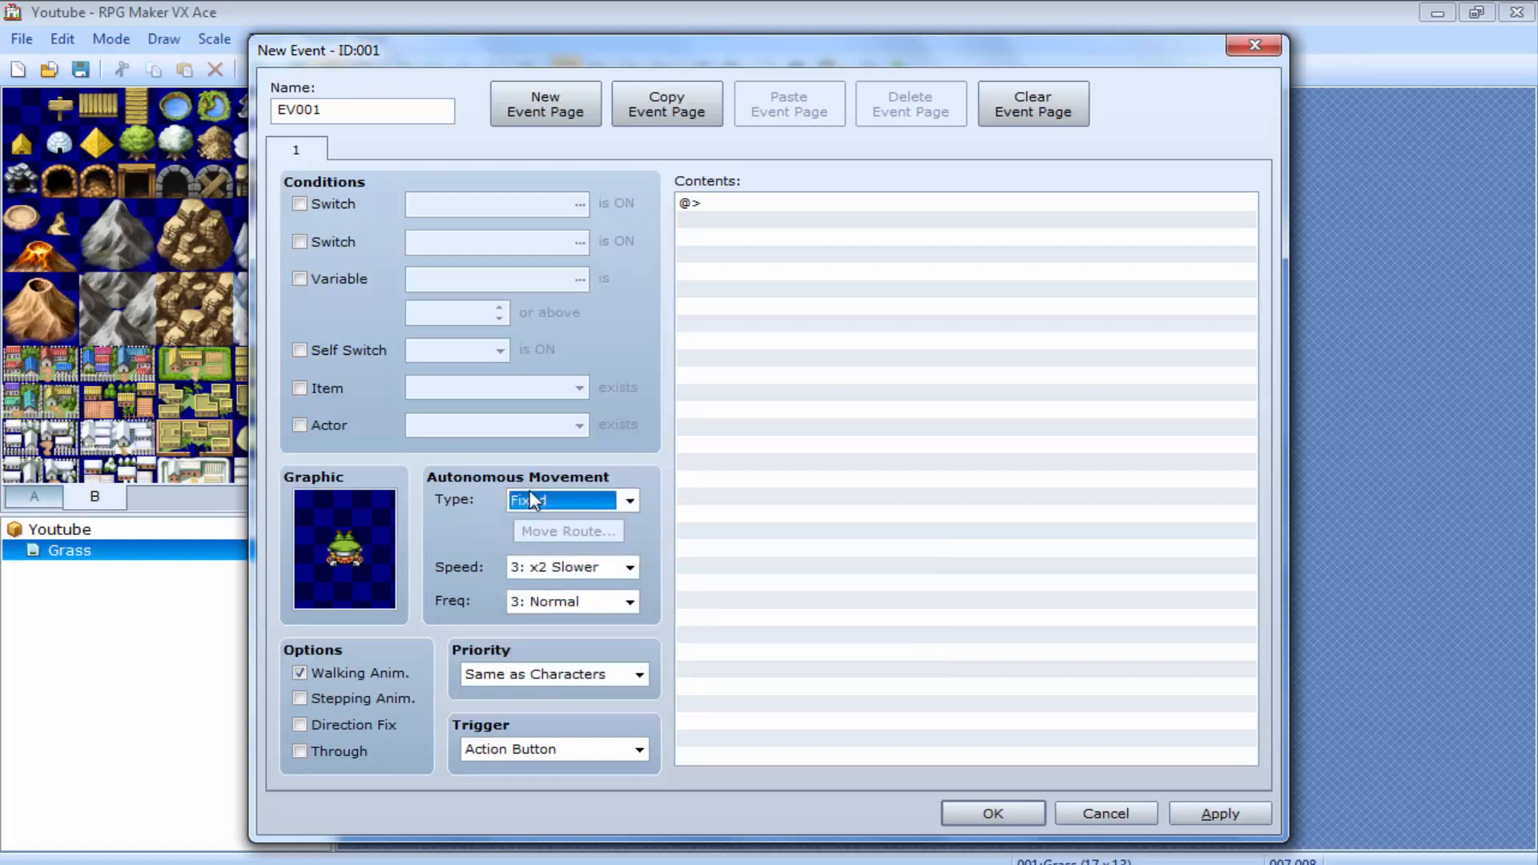
click(542, 567)
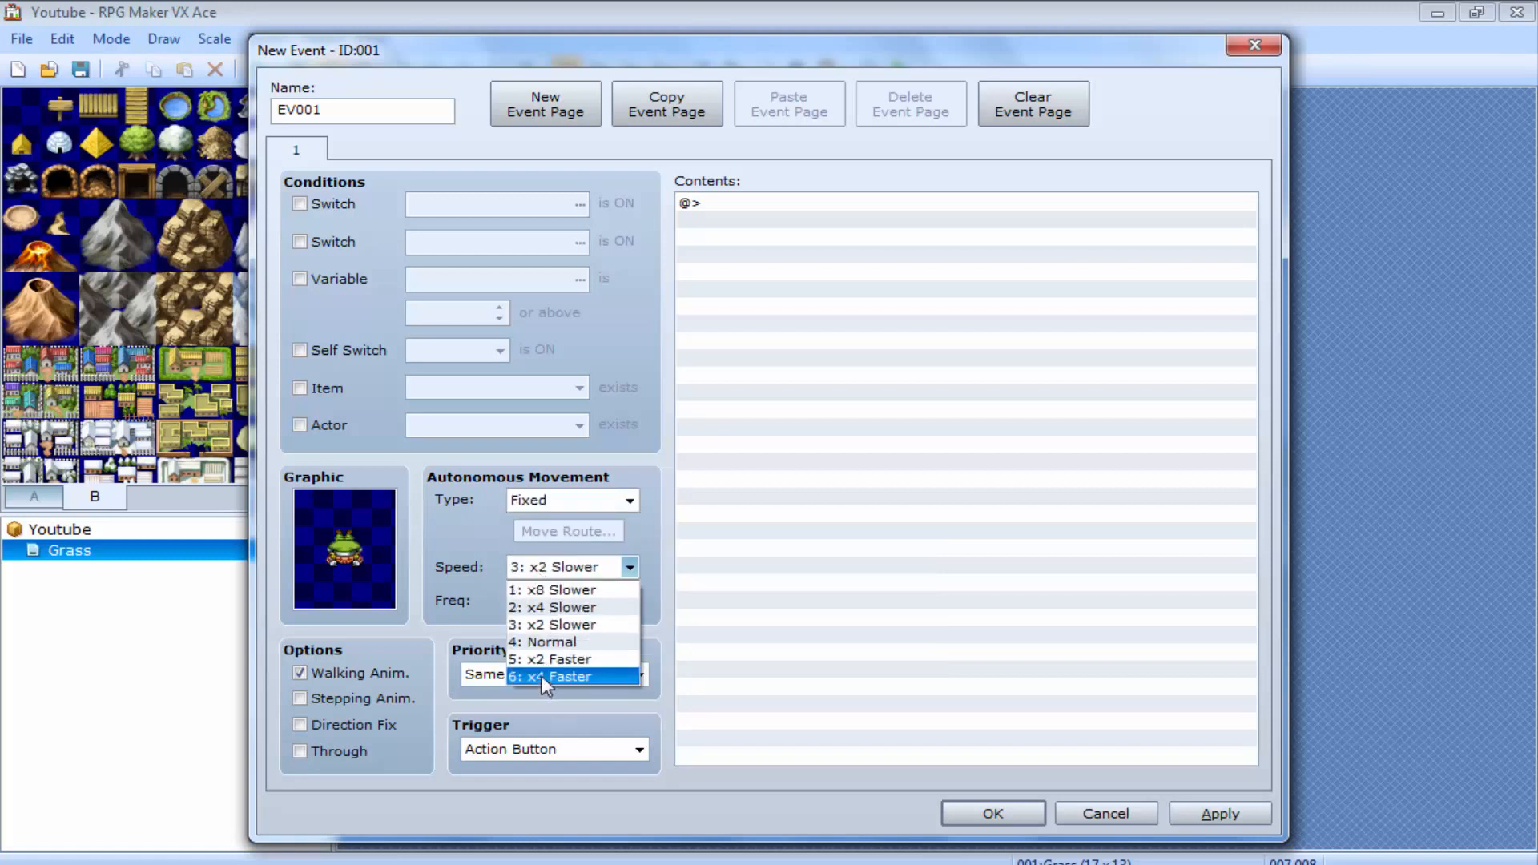
click(565, 643)
click(566, 602)
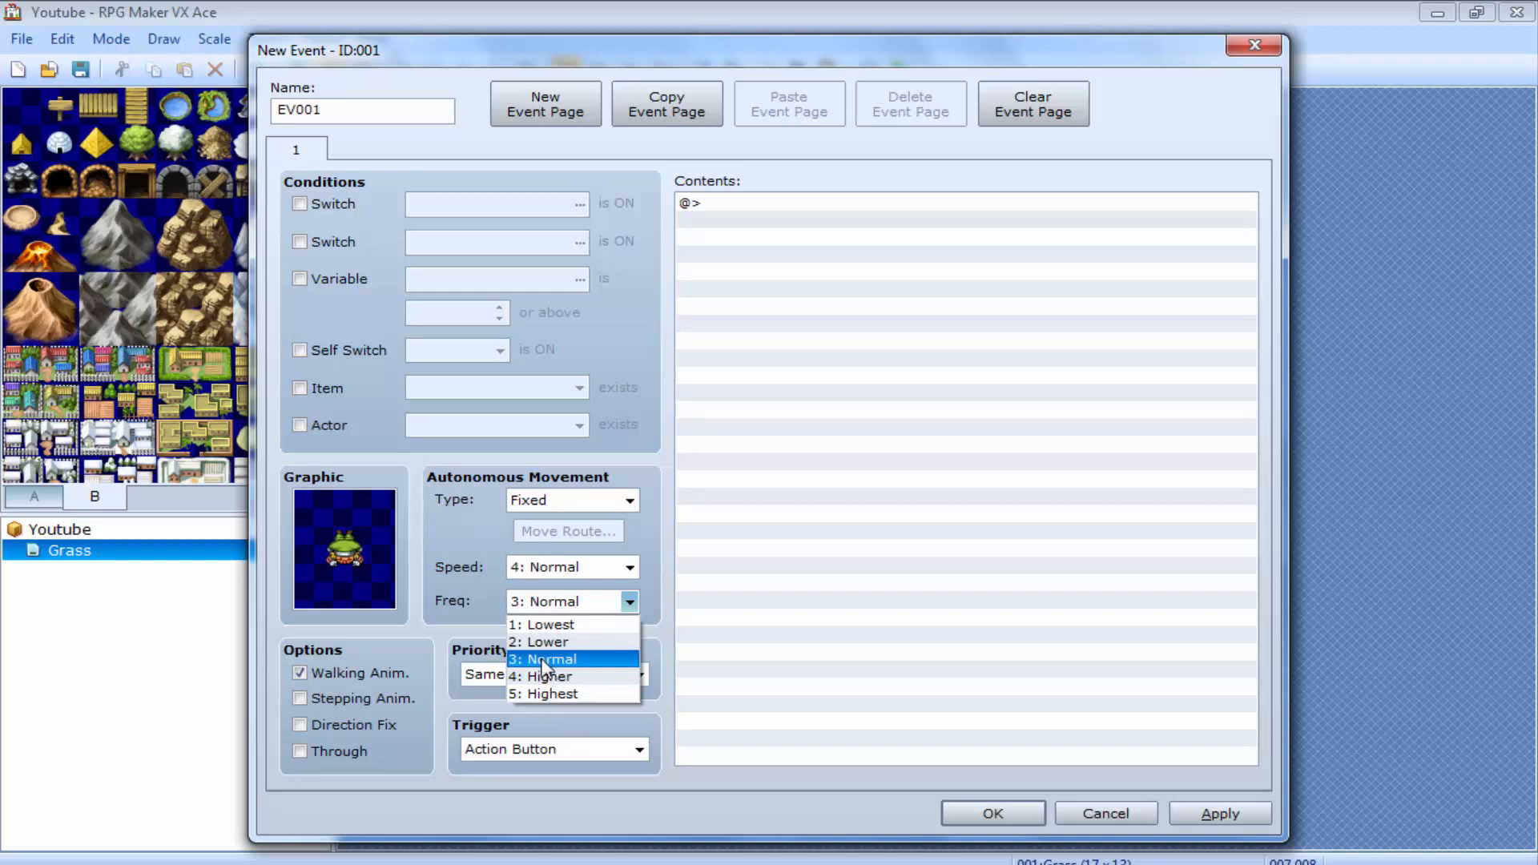
click(573, 601)
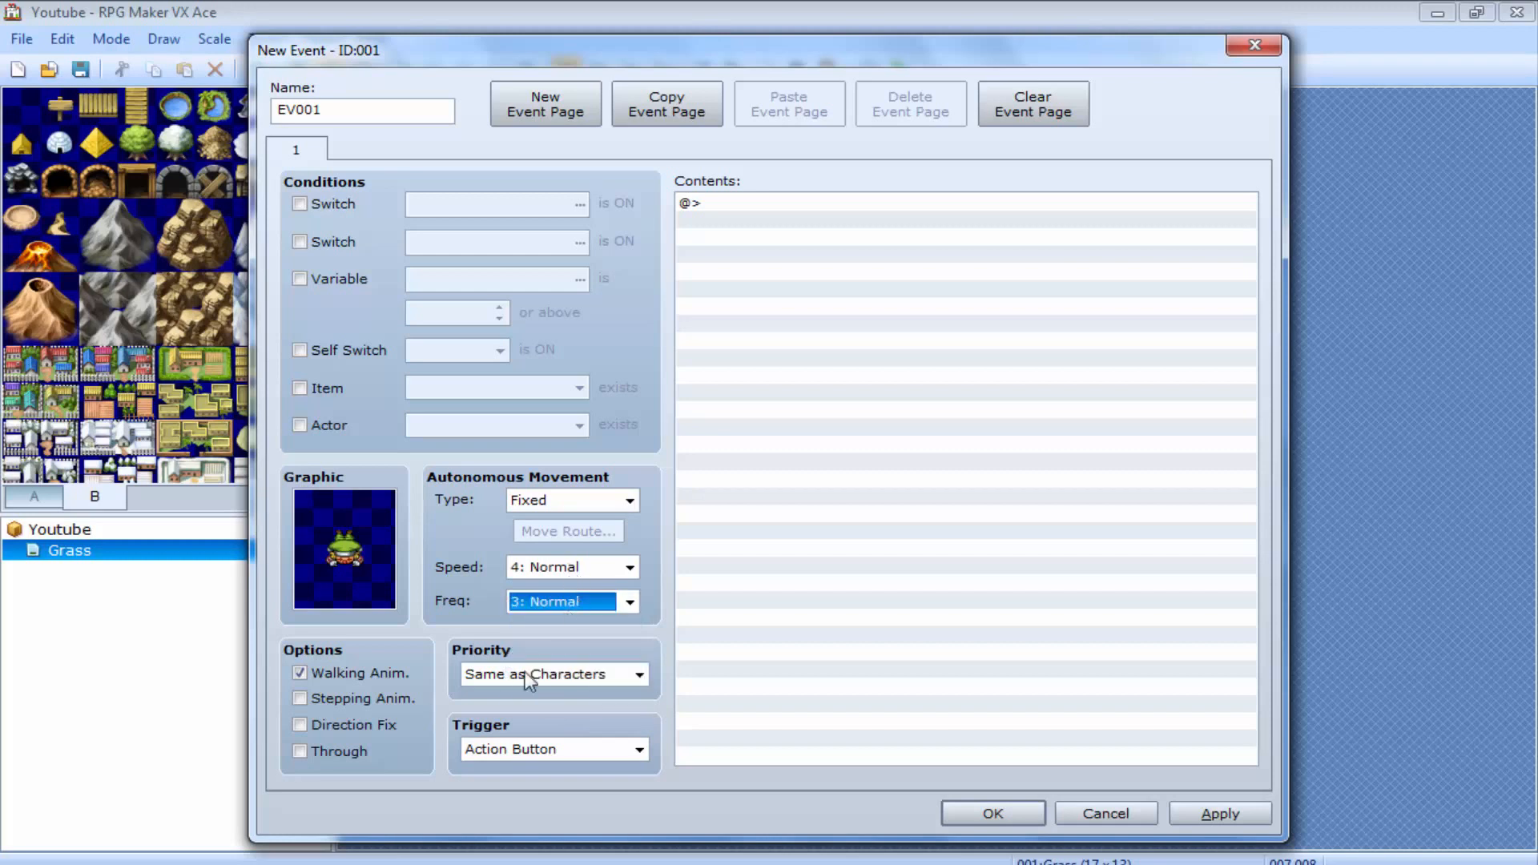
Change the event's graphic to the glowing white crystal from the !Crystal set
click(344, 671)
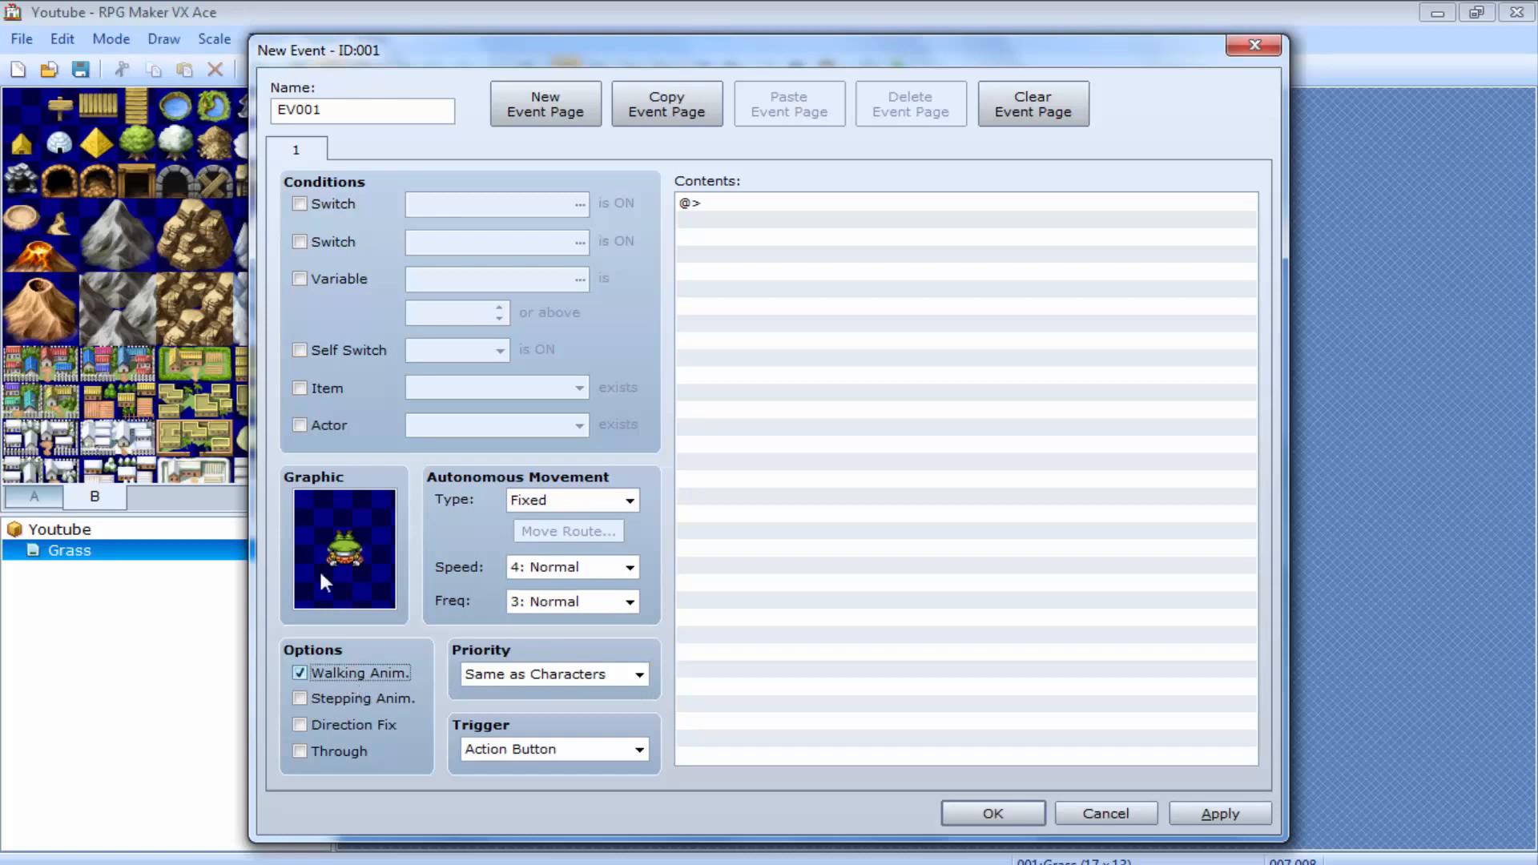
double_click(320, 526)
drag(546, 343, 537, 548)
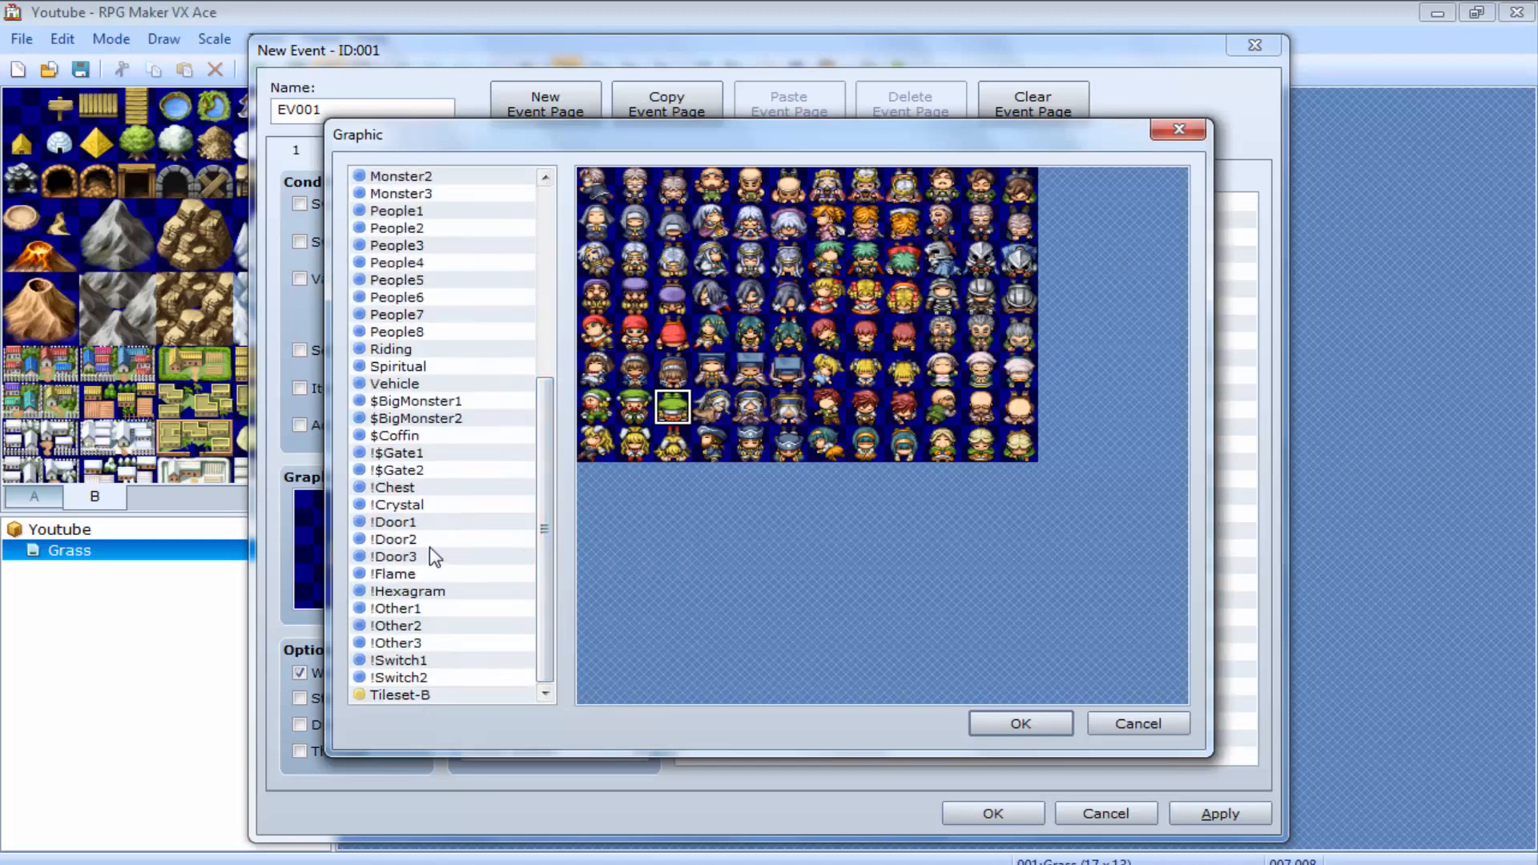
click(394, 504)
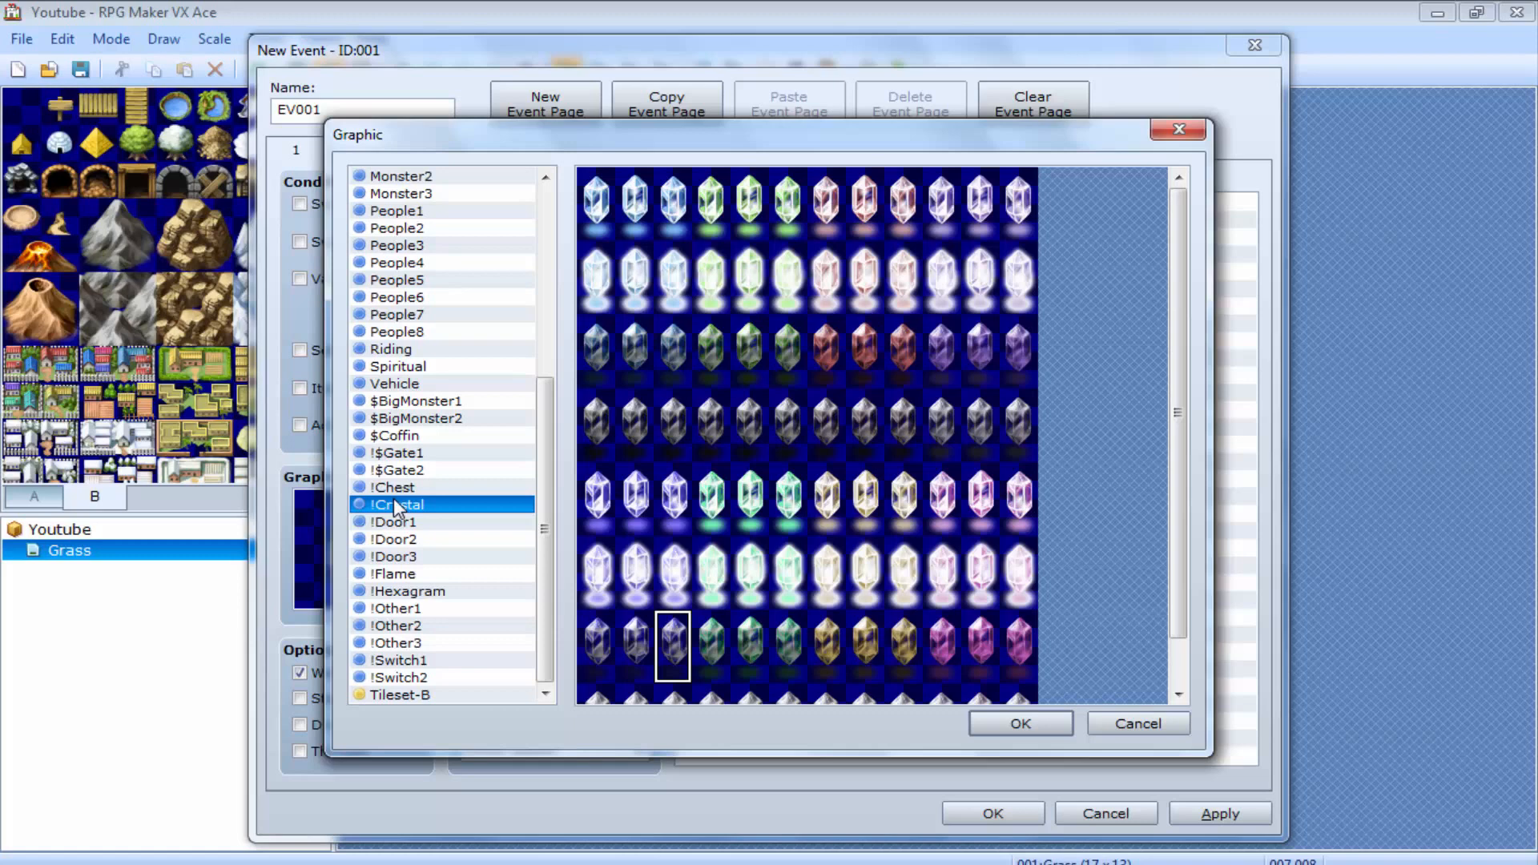
double_click(609, 583)
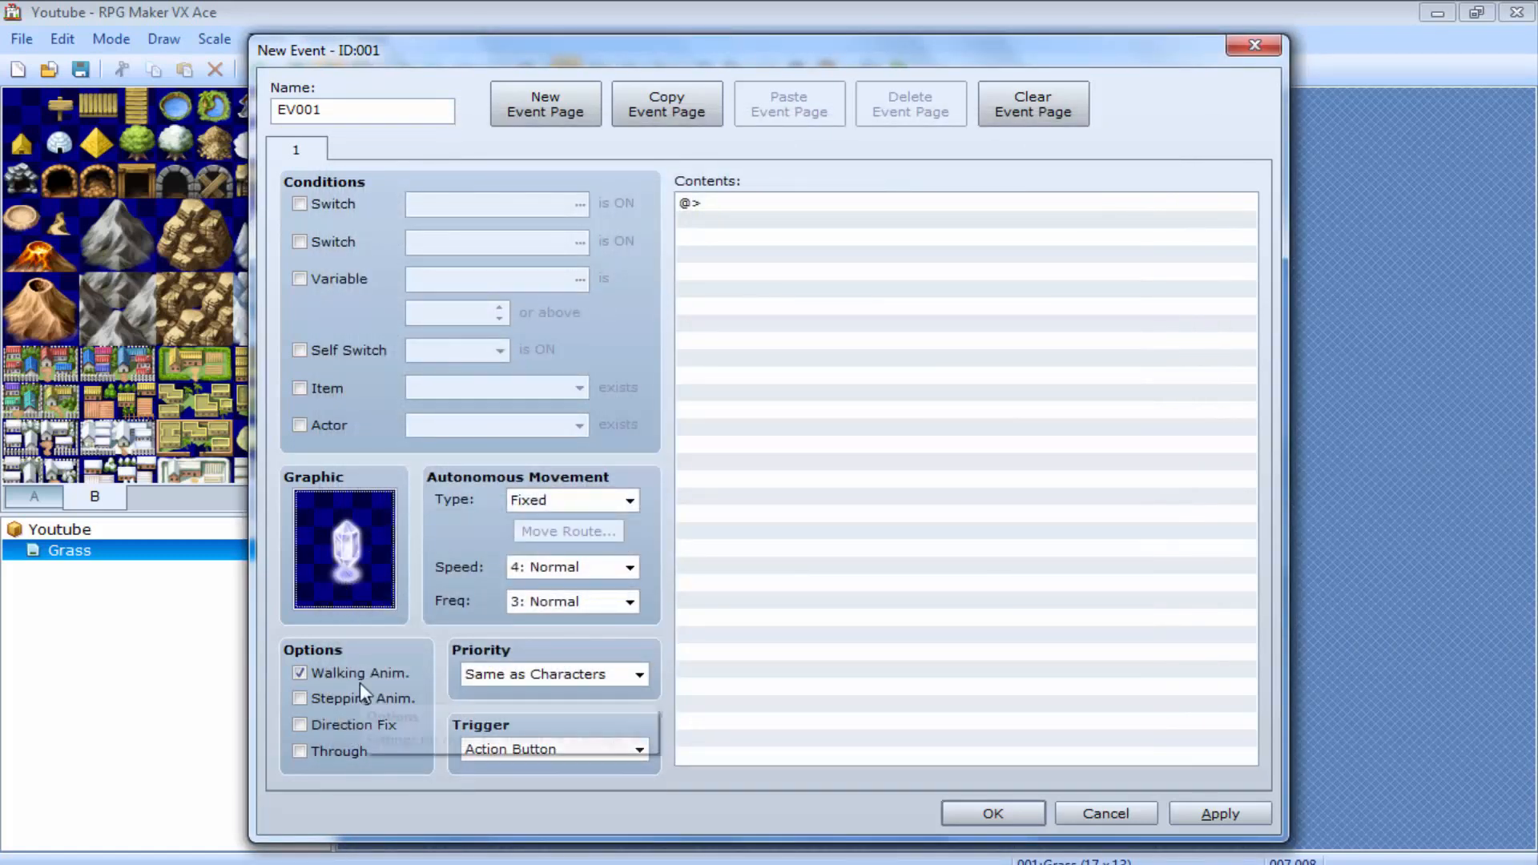
Try the Stepping Anim. and Direction Fix options, and leave them and Walking Anim. disabled for the event
click(314, 704)
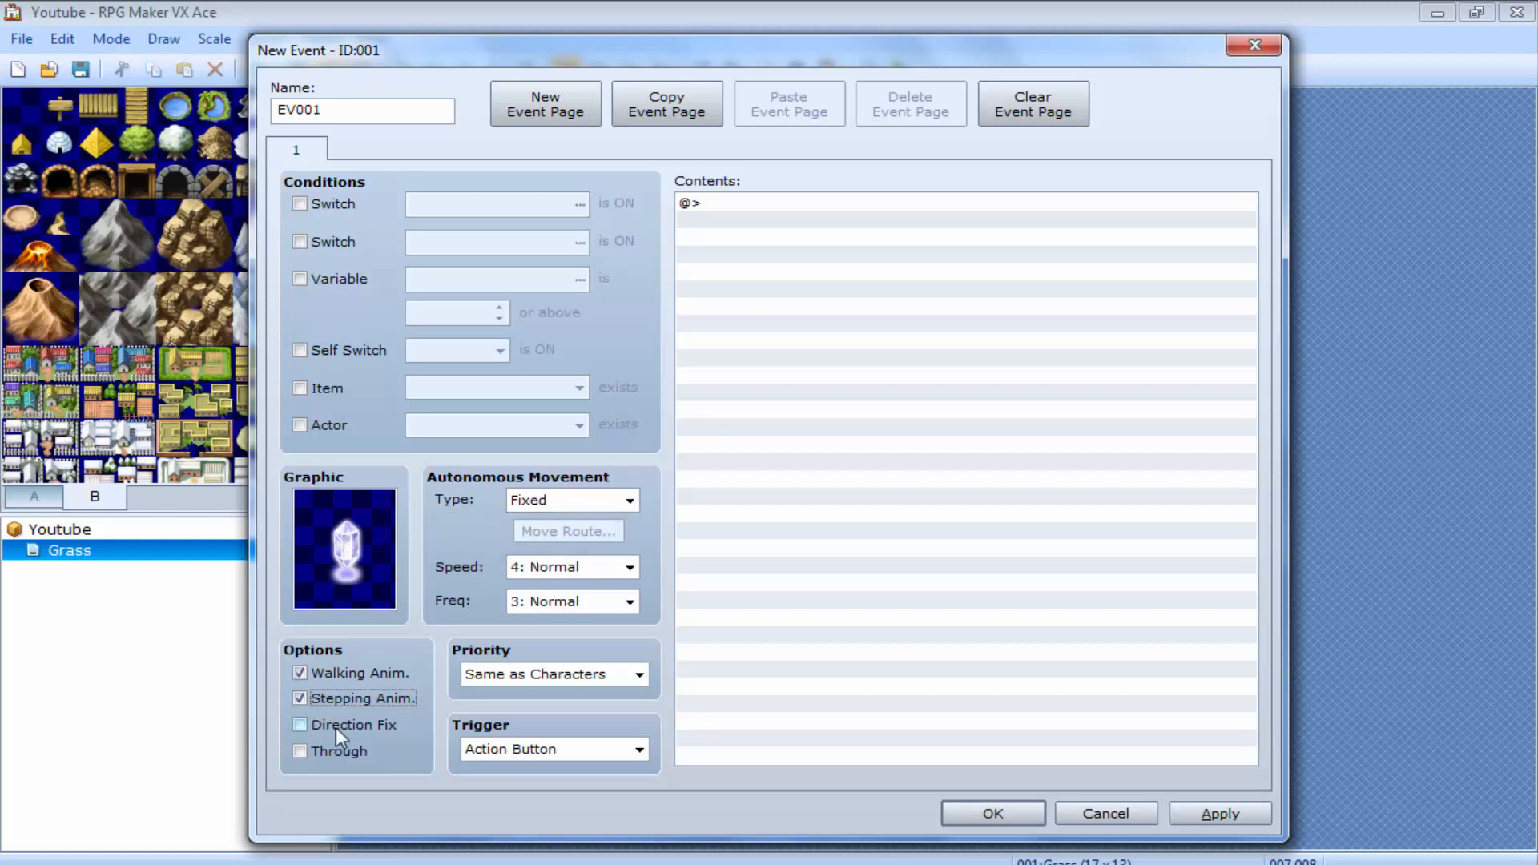
click(338, 727)
click(338, 727)
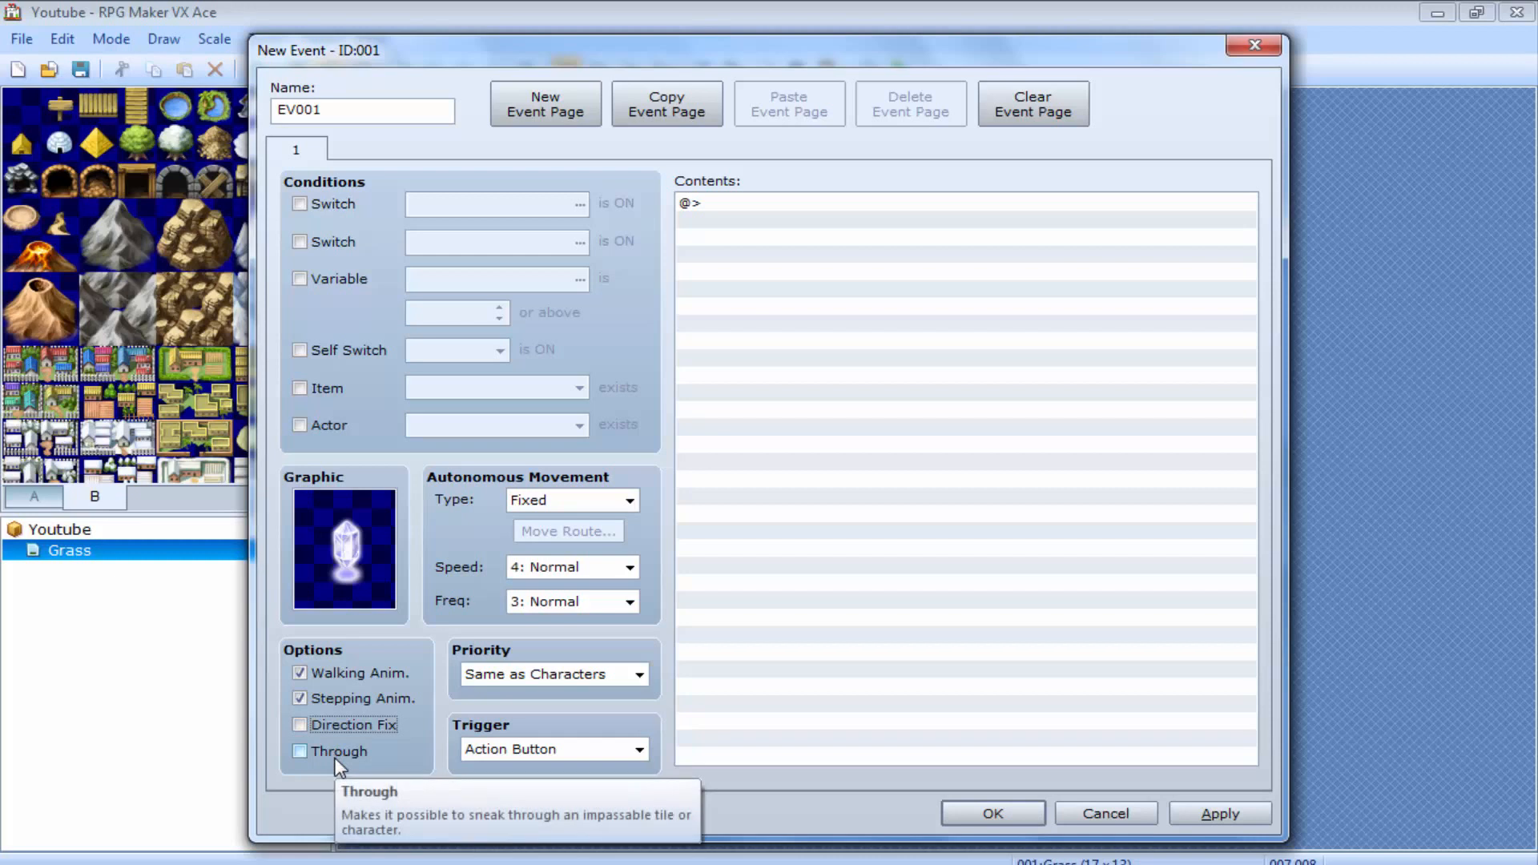
click(335, 696)
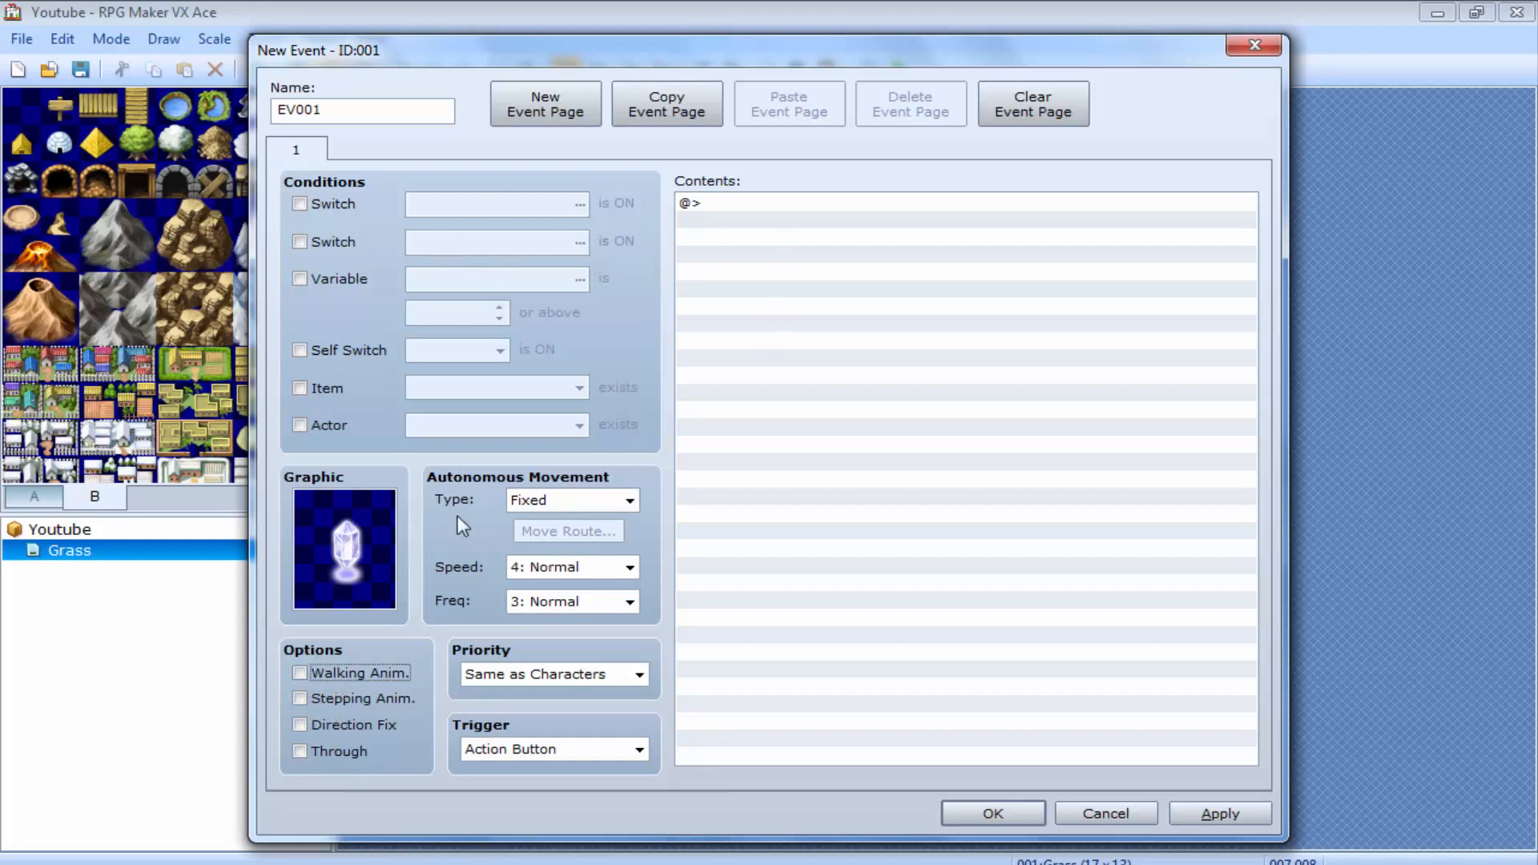
Add a second event page, switch between the two pages, and delete the second one
click(545, 108)
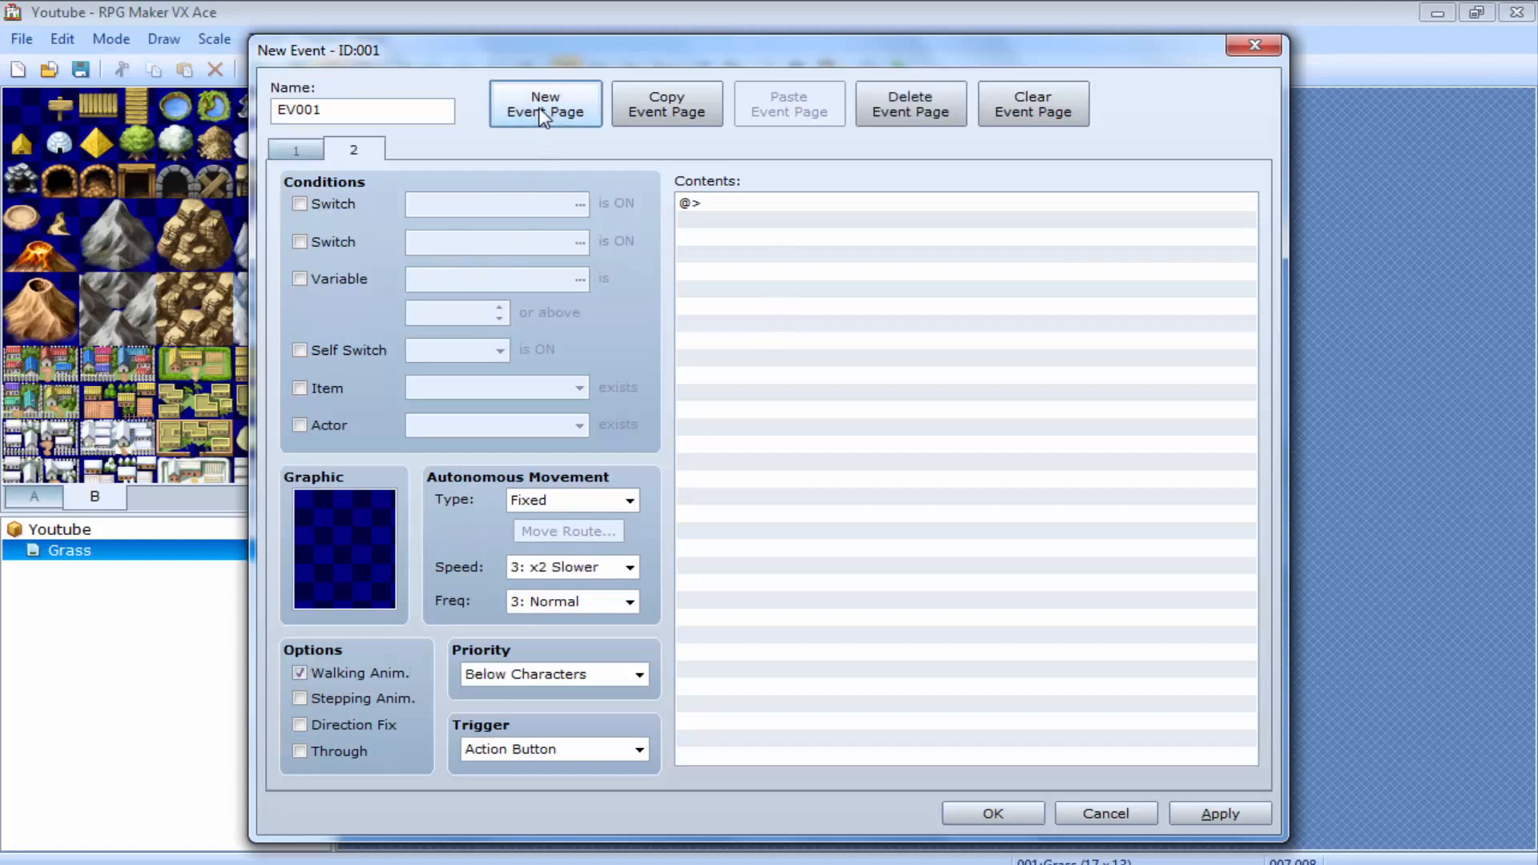
click(318, 151)
click(346, 151)
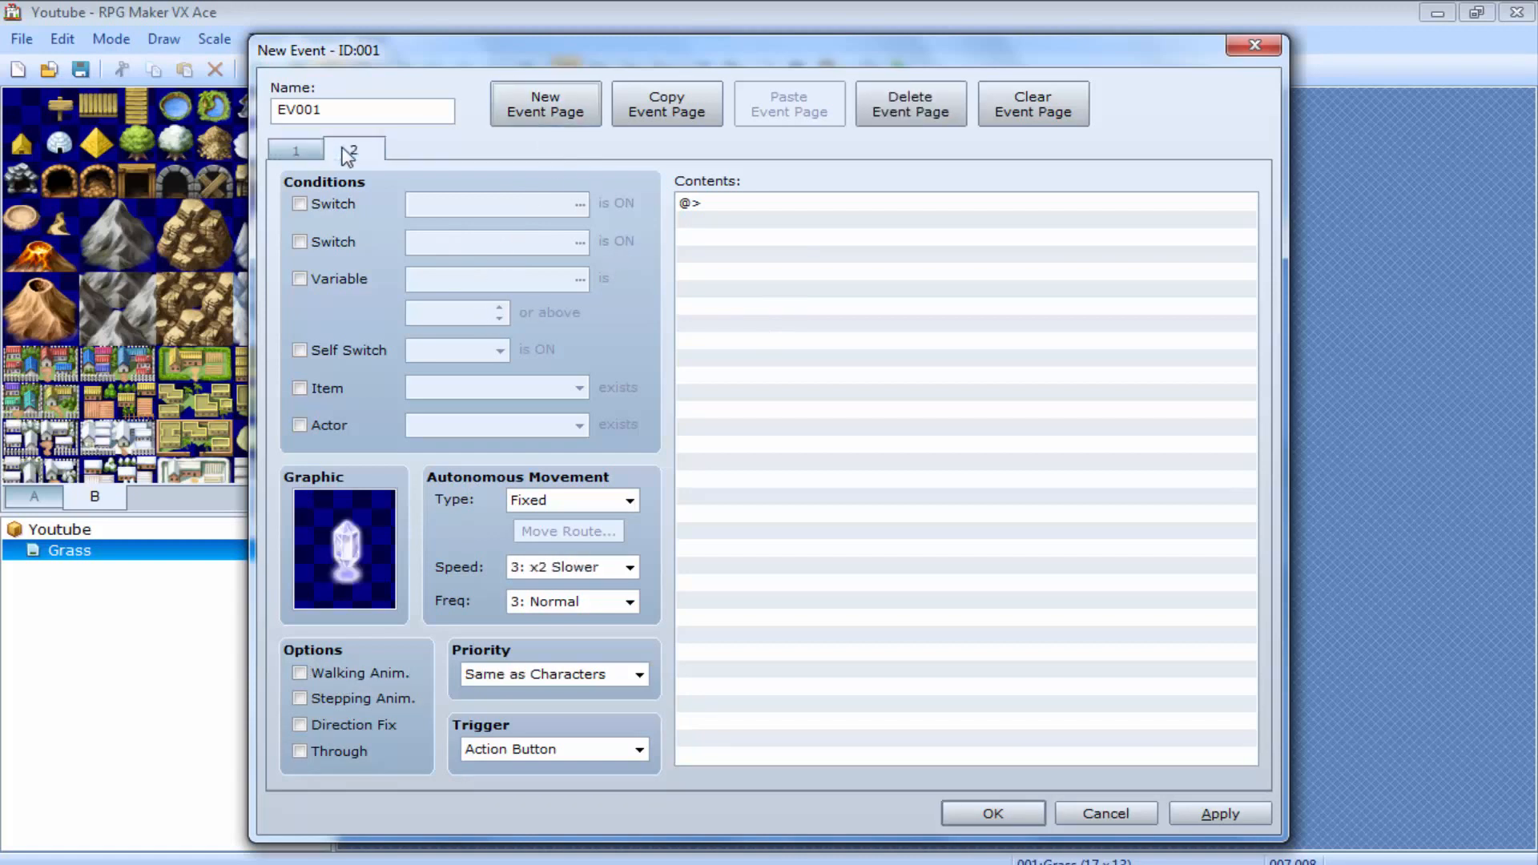
click(938, 113)
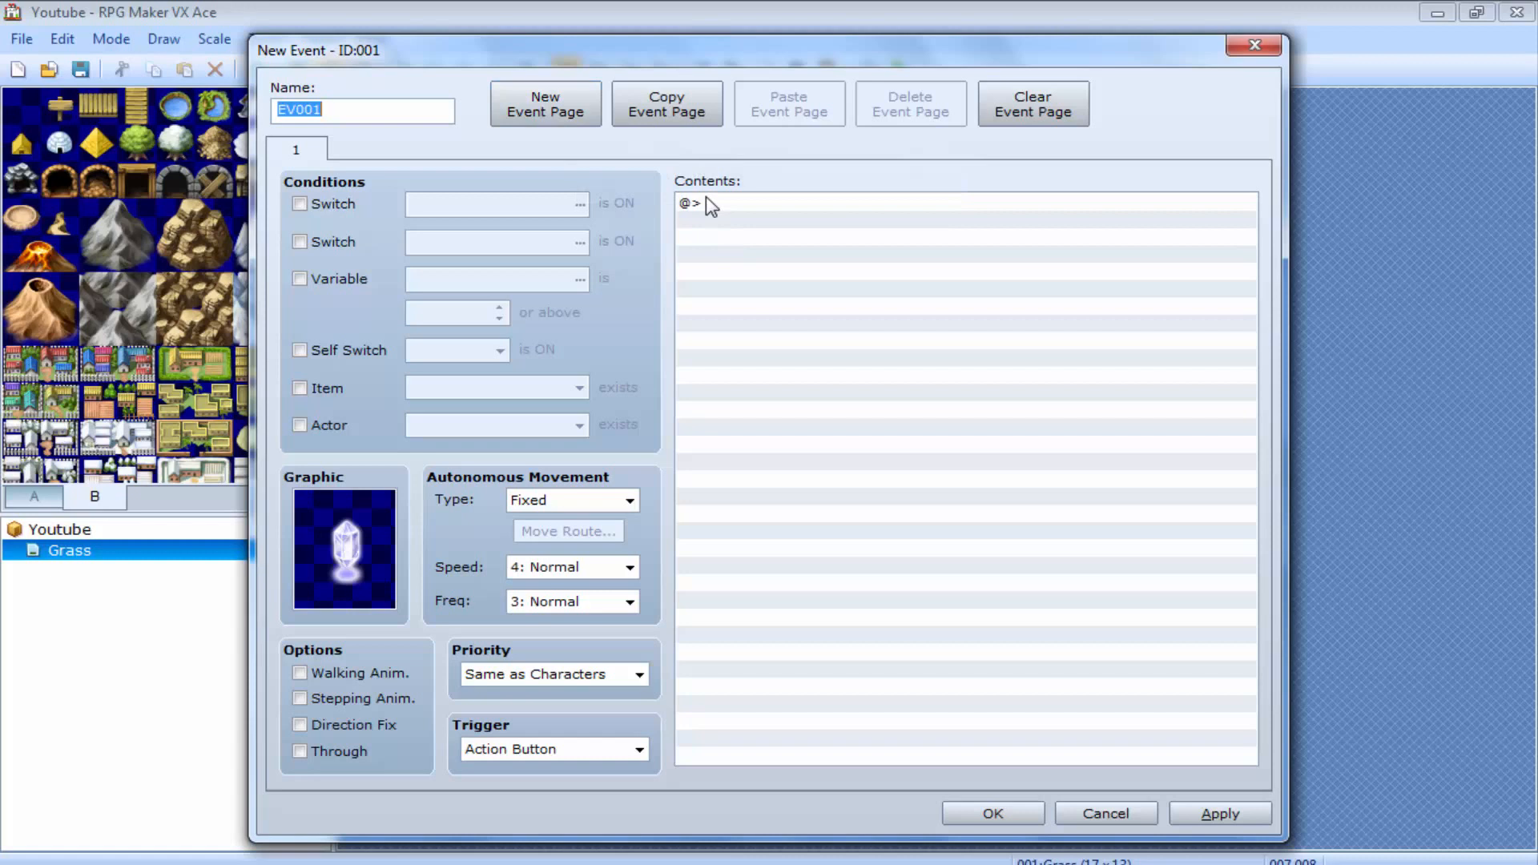
View the event's priority and trigger options, keeping Same as Characters and Action Button
click(503, 675)
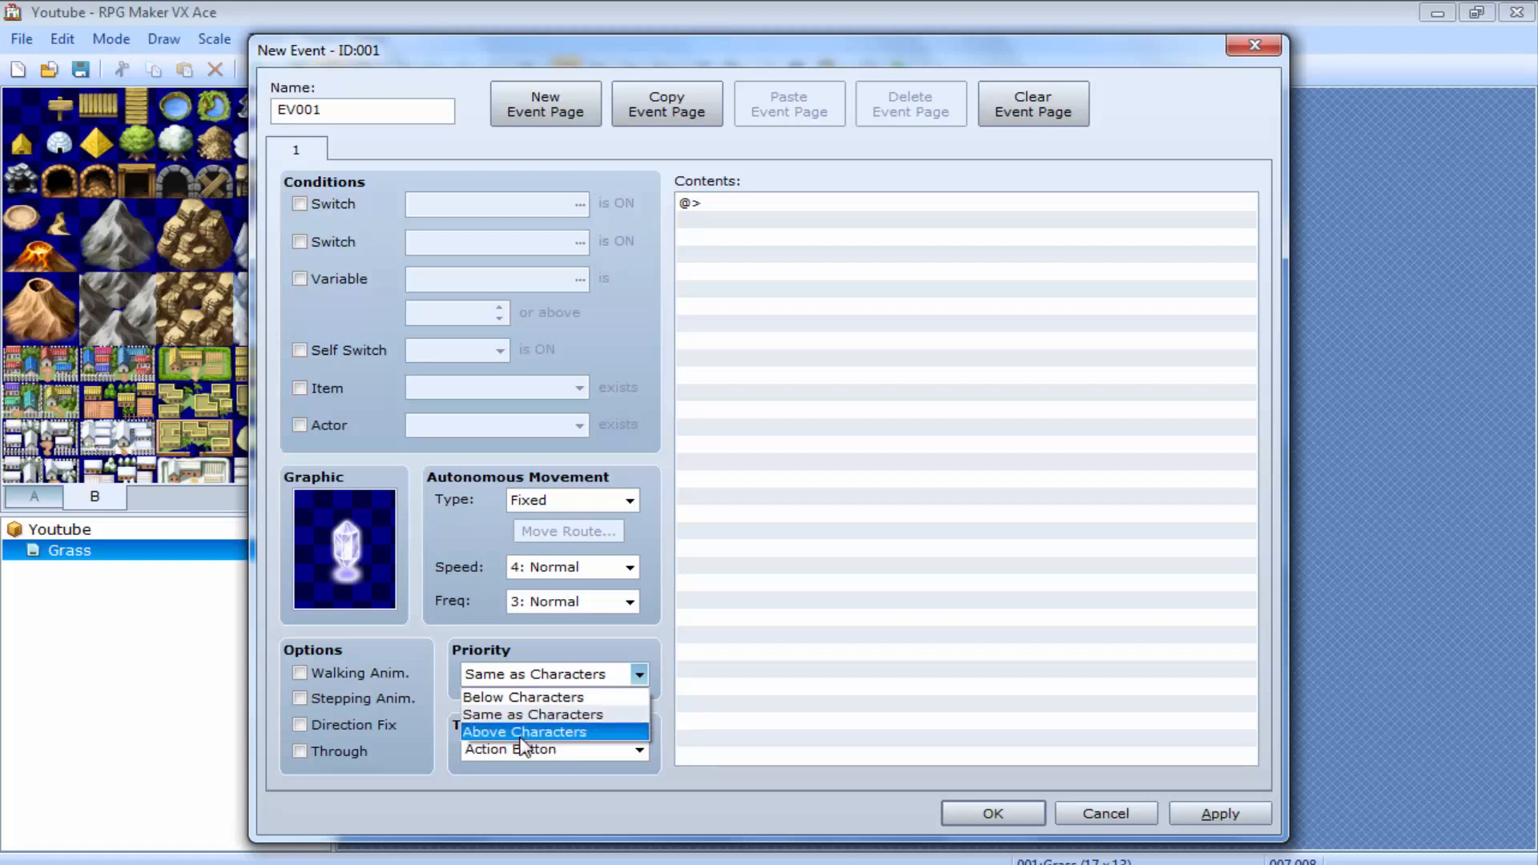
click(513, 676)
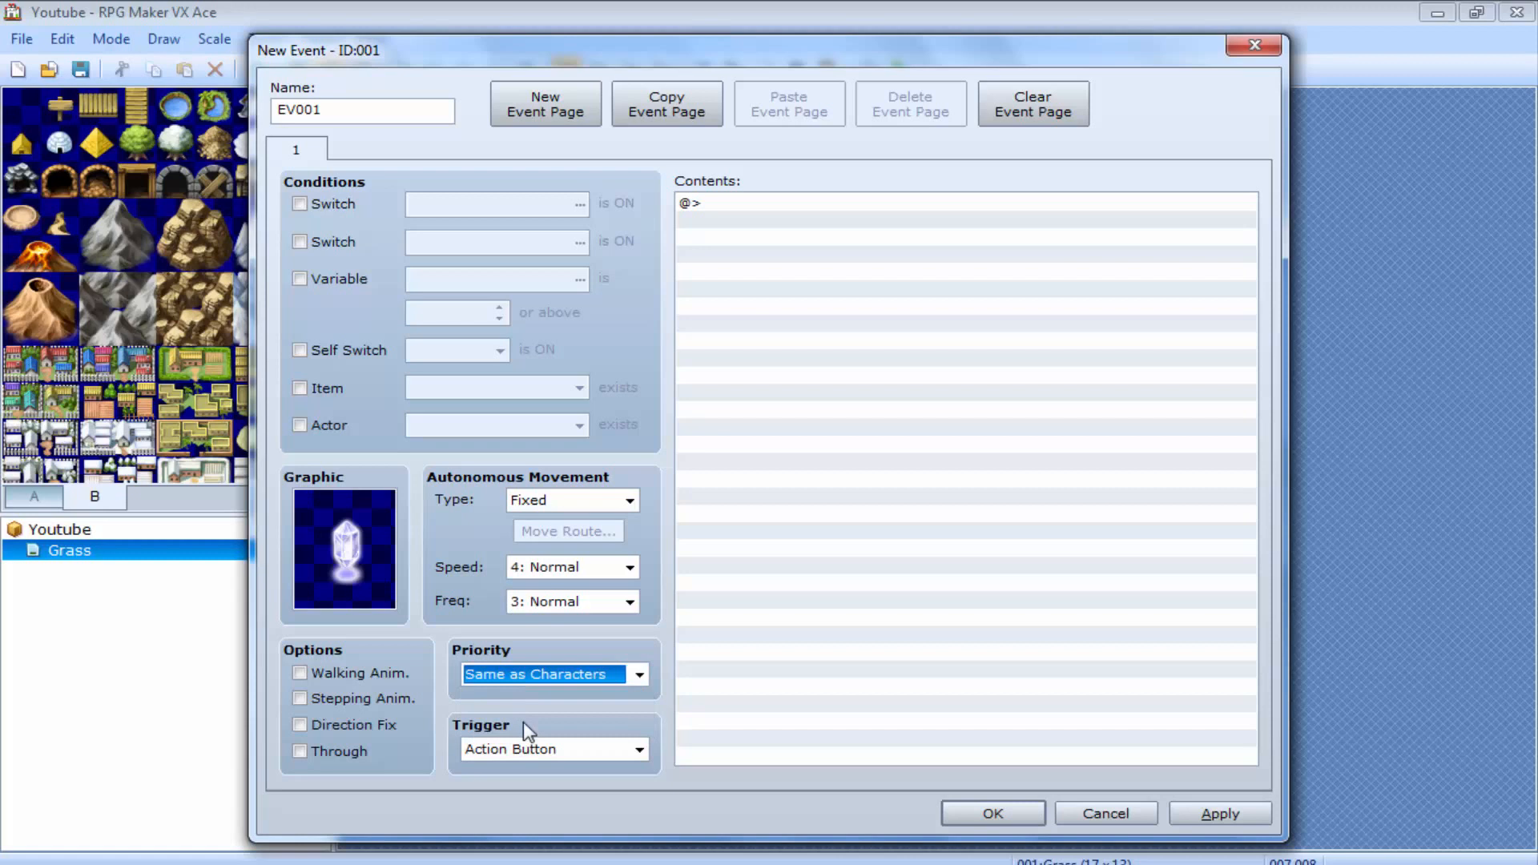
click(552, 753)
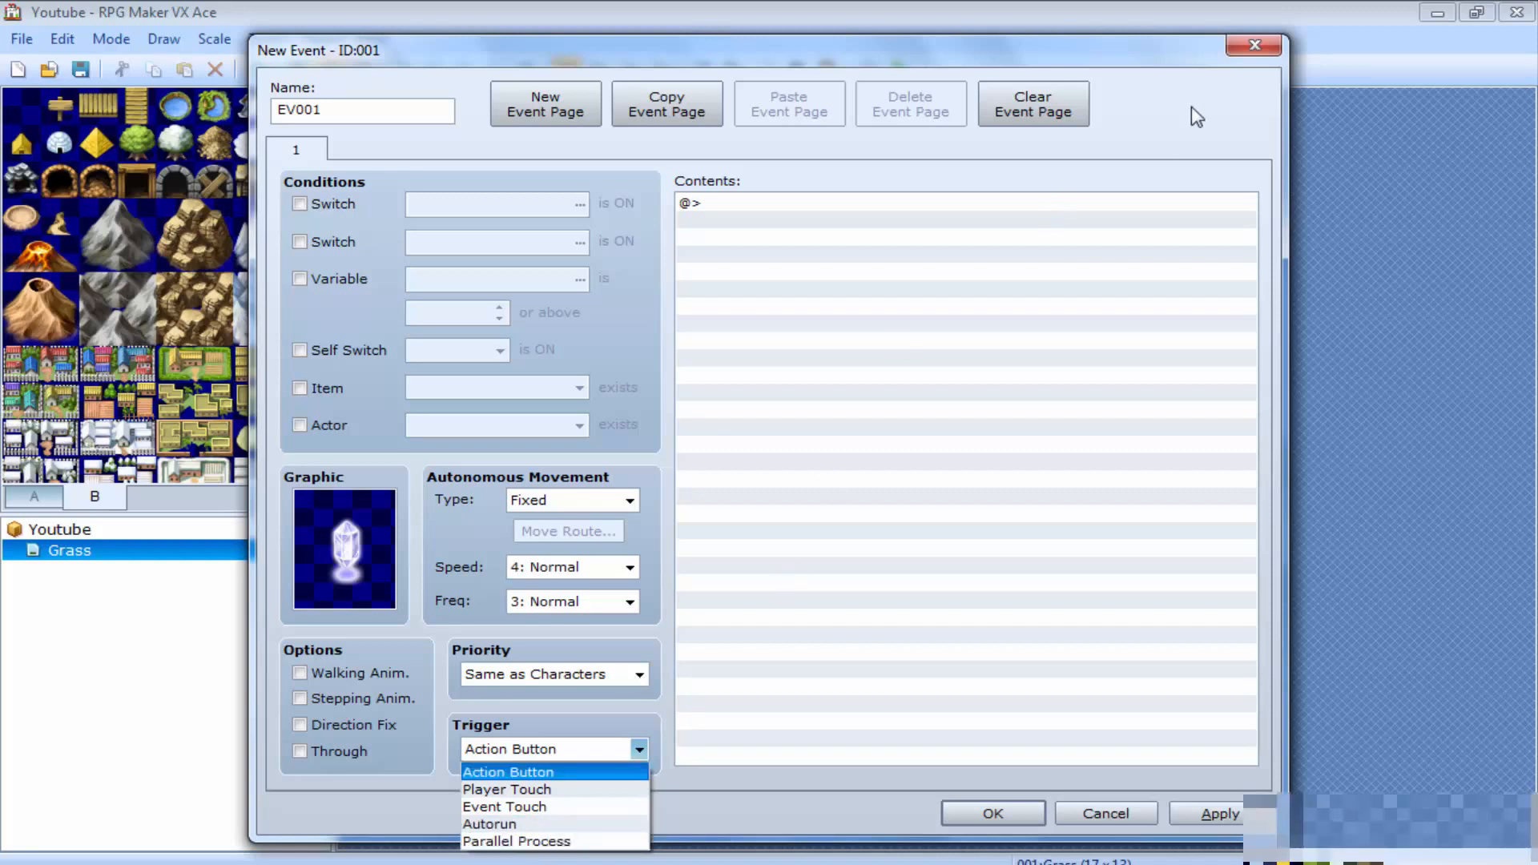
click(914, 218)
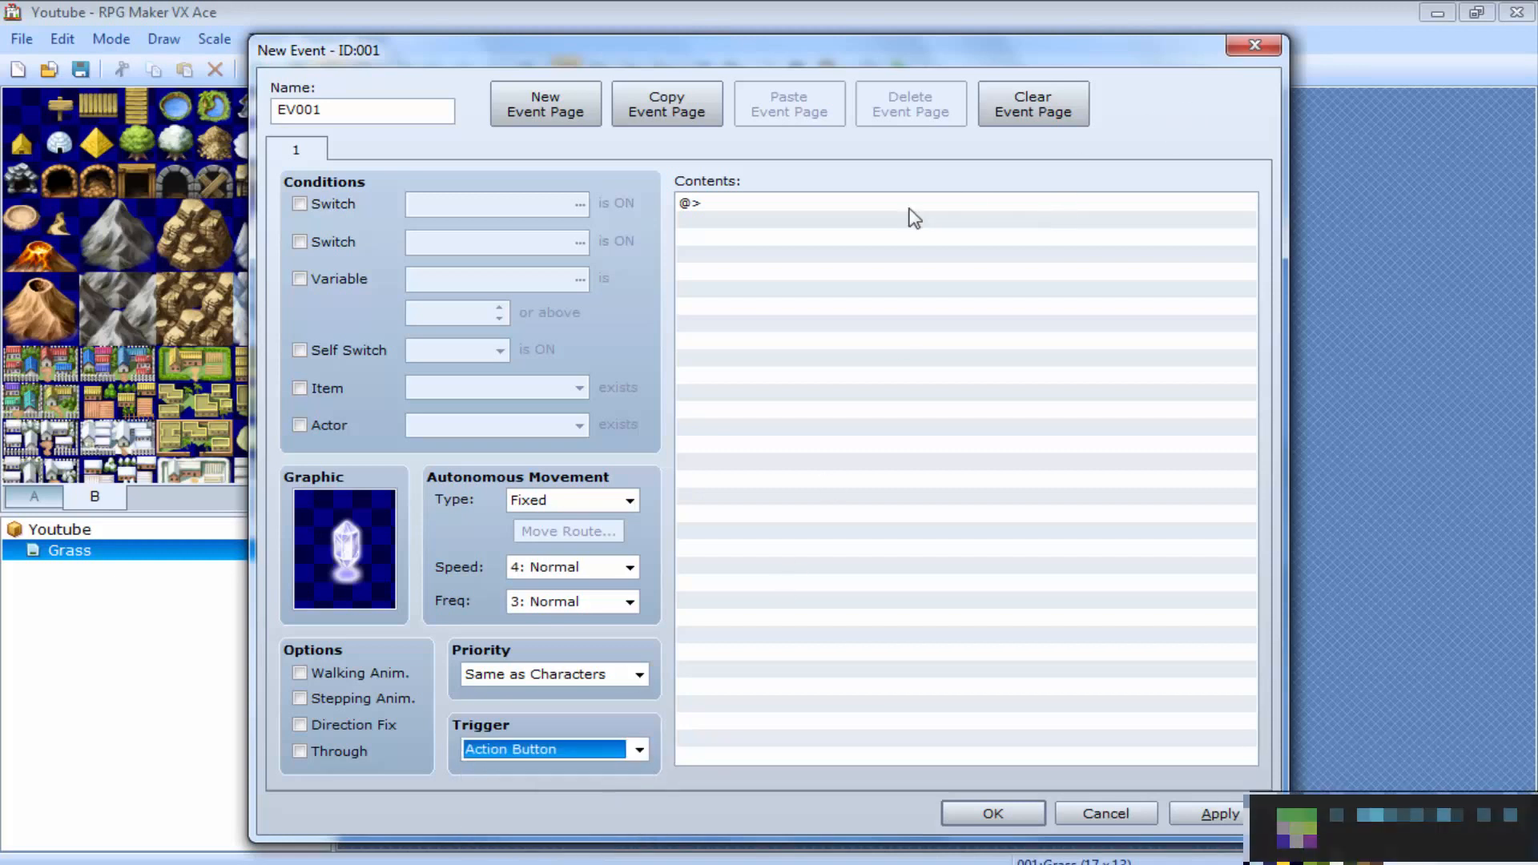
Open the event commands for the first contents line, look through all three pages, and return to page 1
click(878, 210)
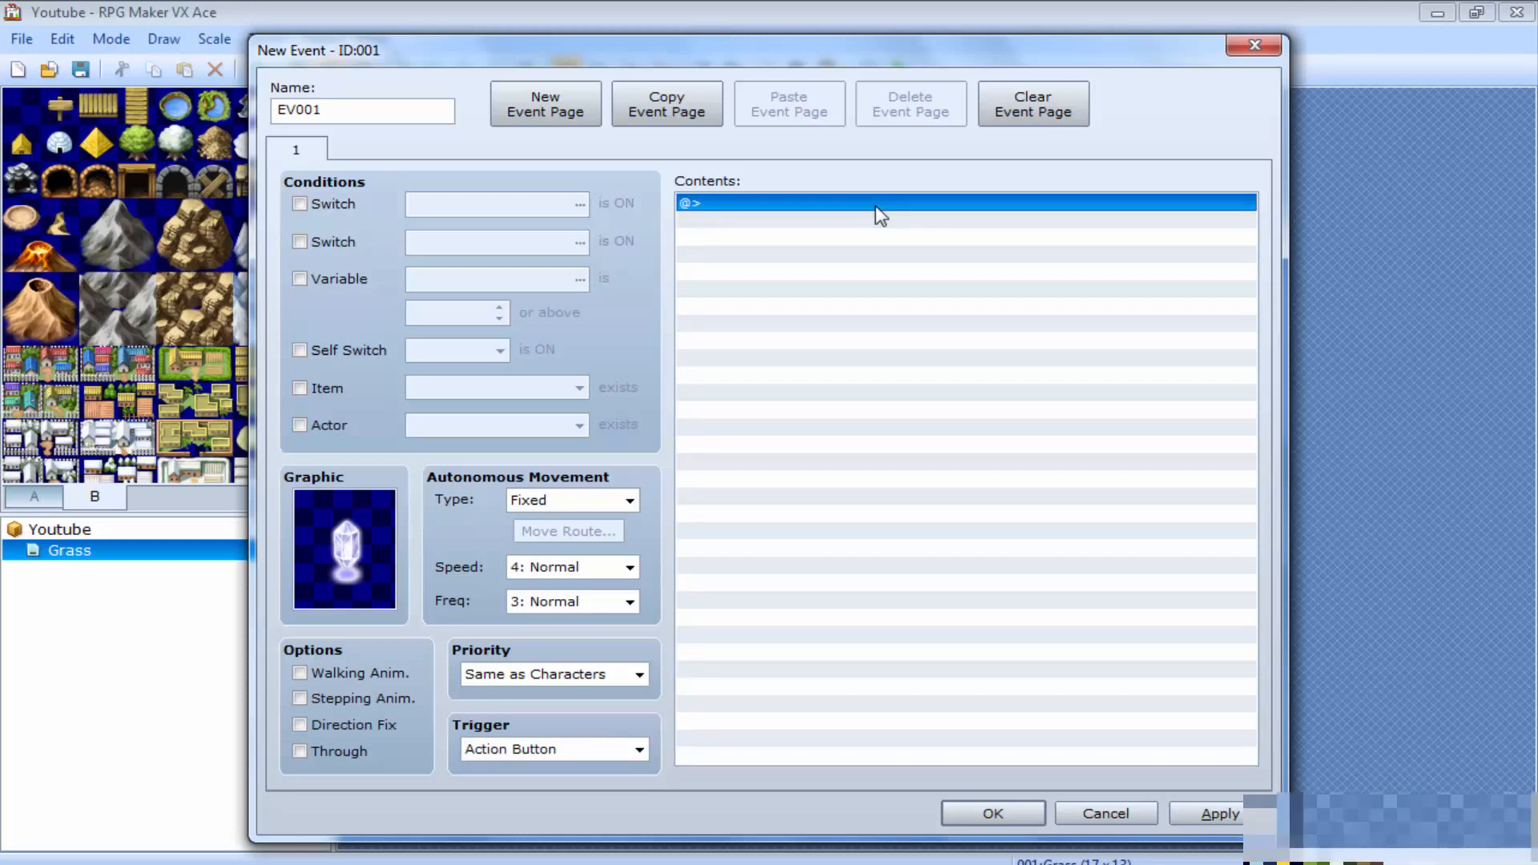
double_click(876, 205)
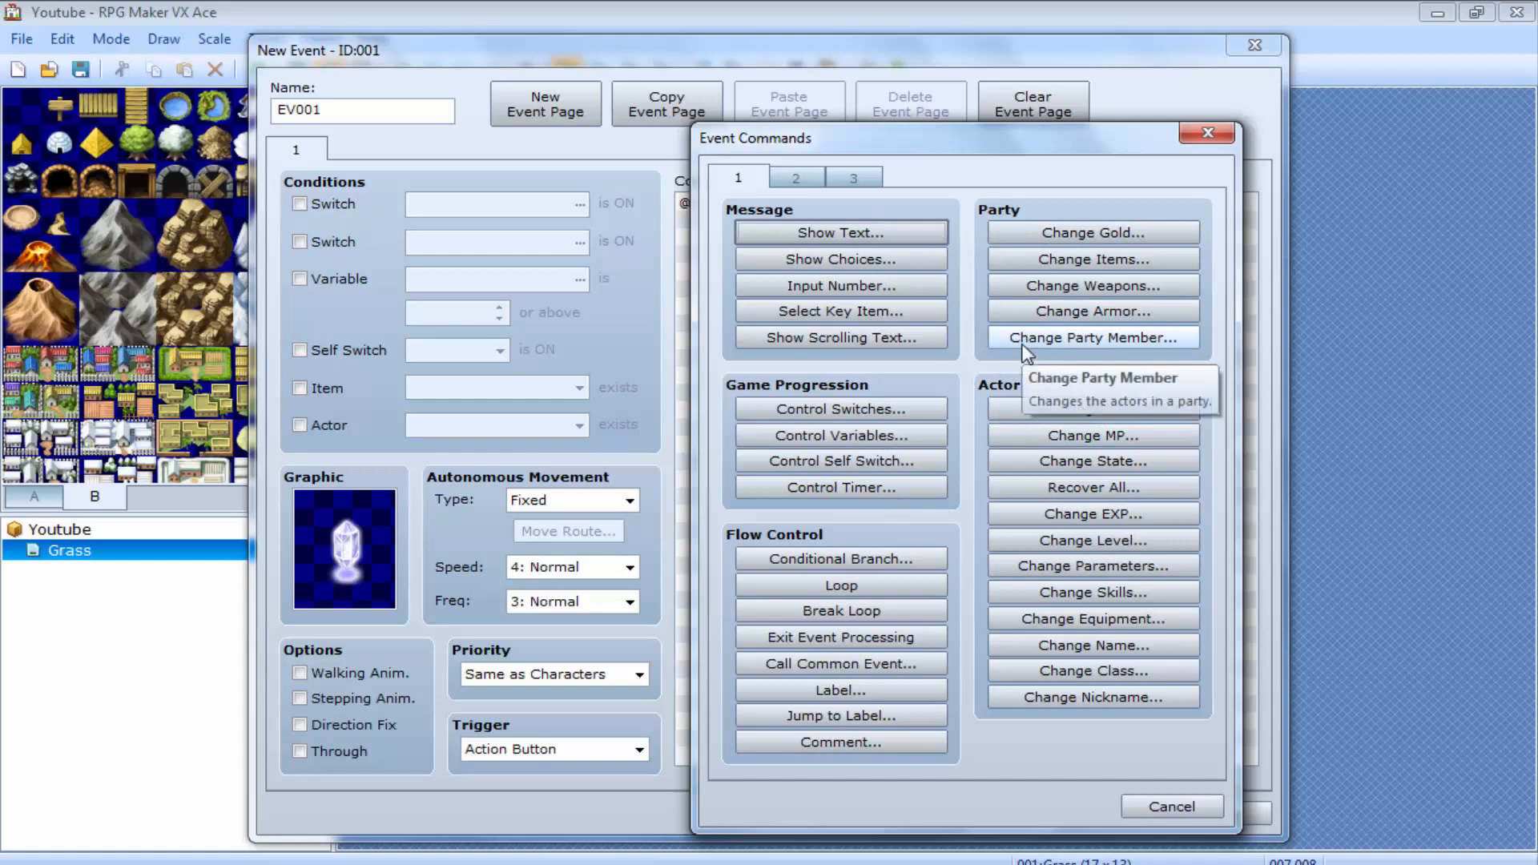
click(801, 173)
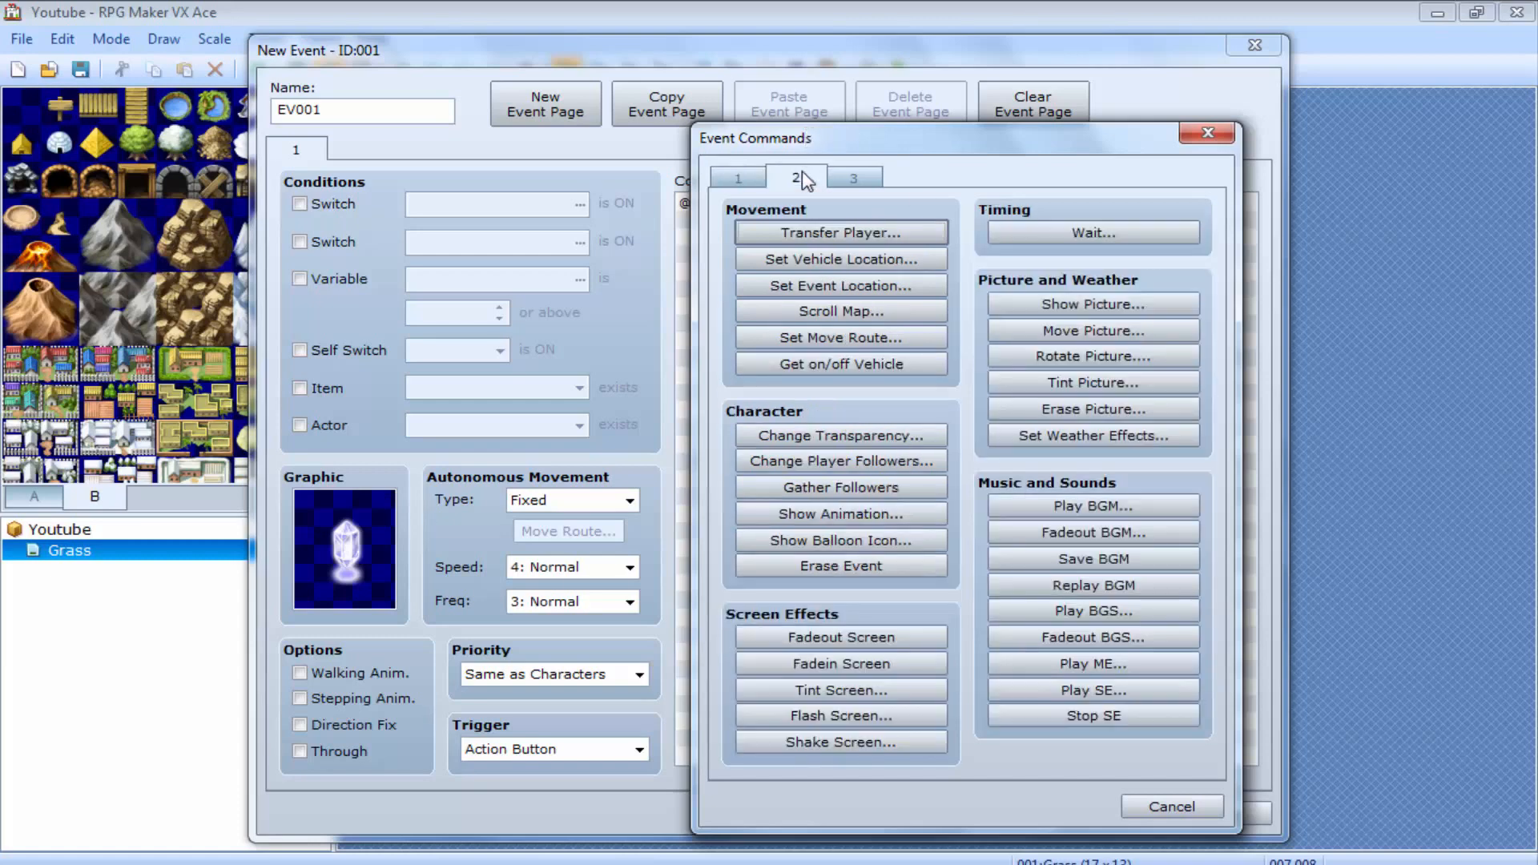
click(844, 181)
click(809, 176)
click(750, 179)
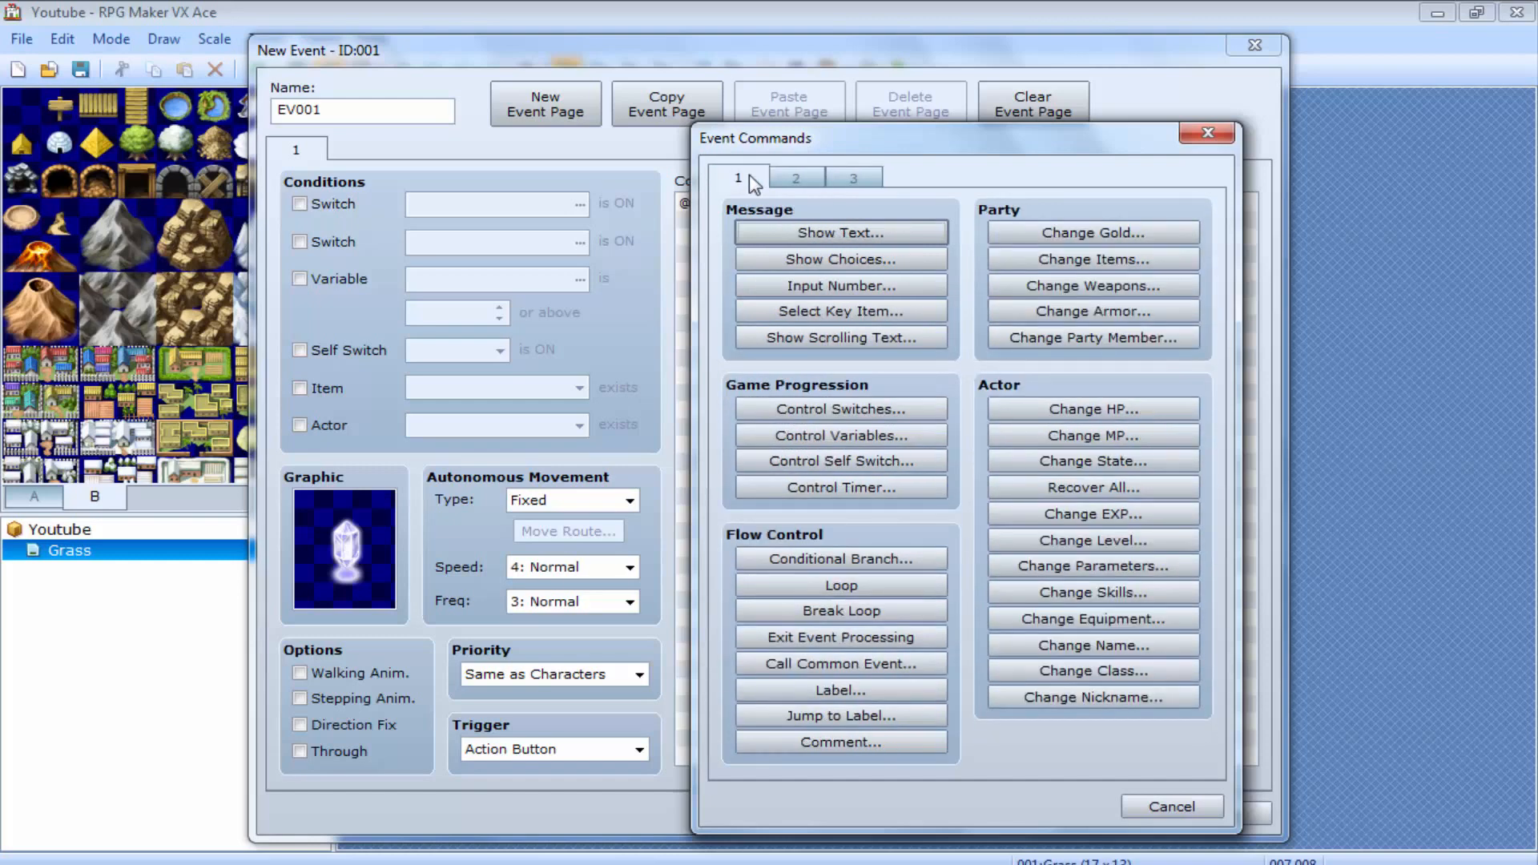
Add a Show Text command reading "Hello" with the clown face from the People3 set
click(775, 232)
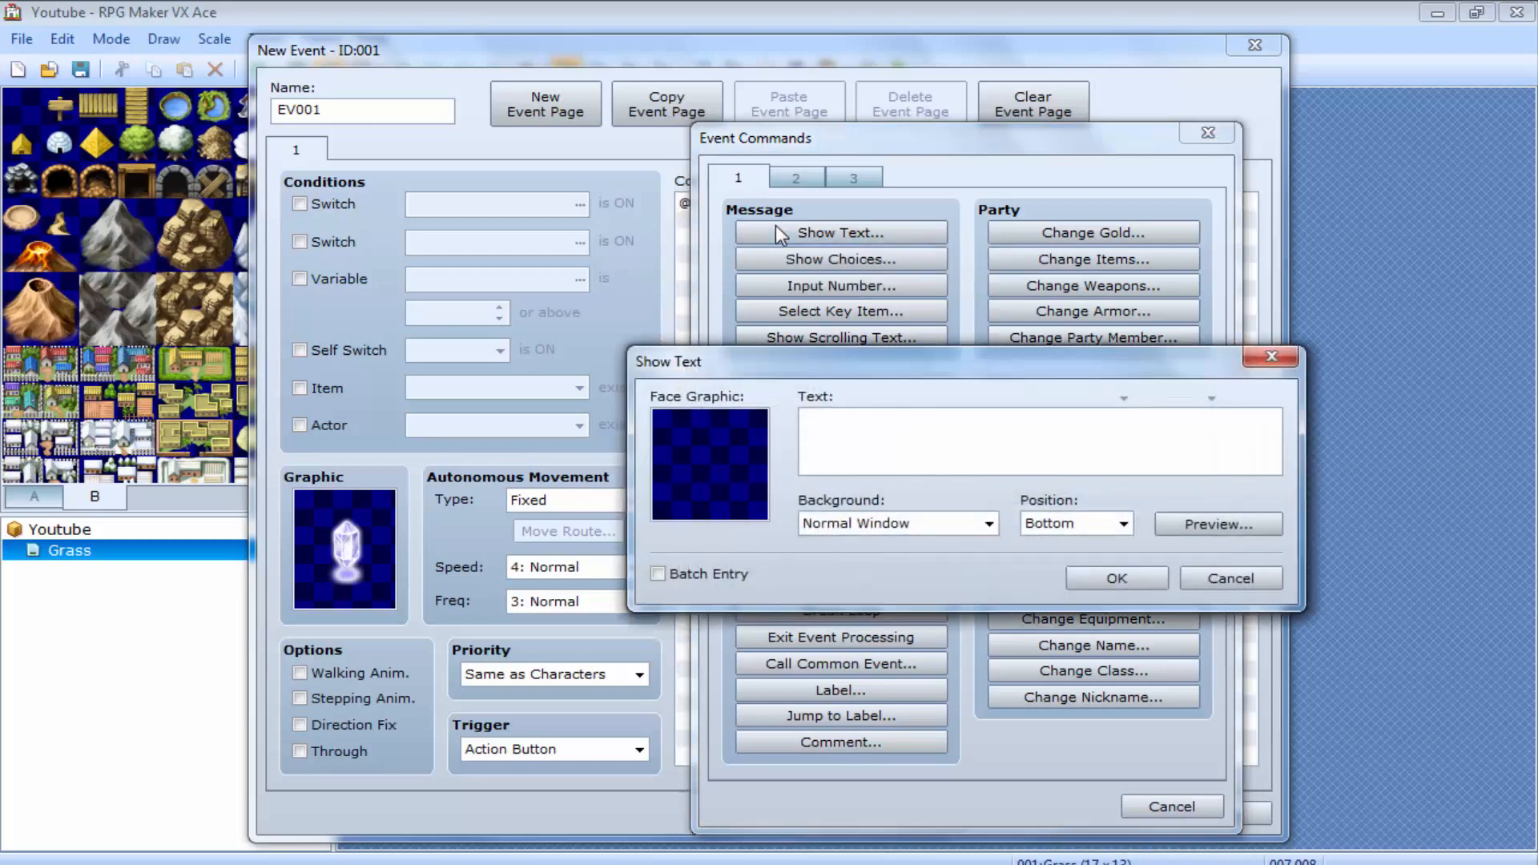
double_click(728, 444)
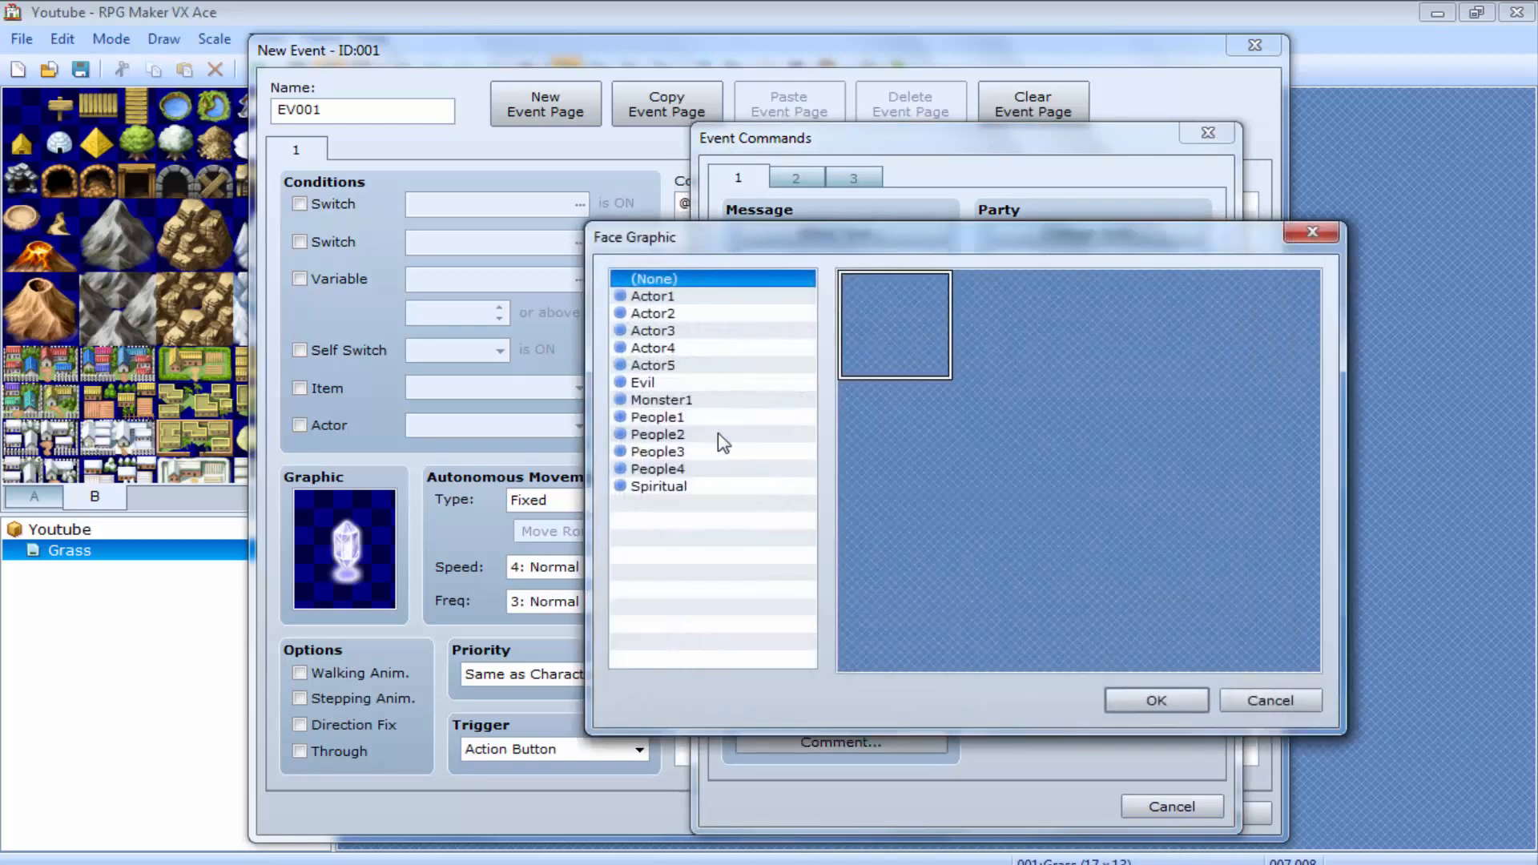
click(702, 417)
click(699, 399)
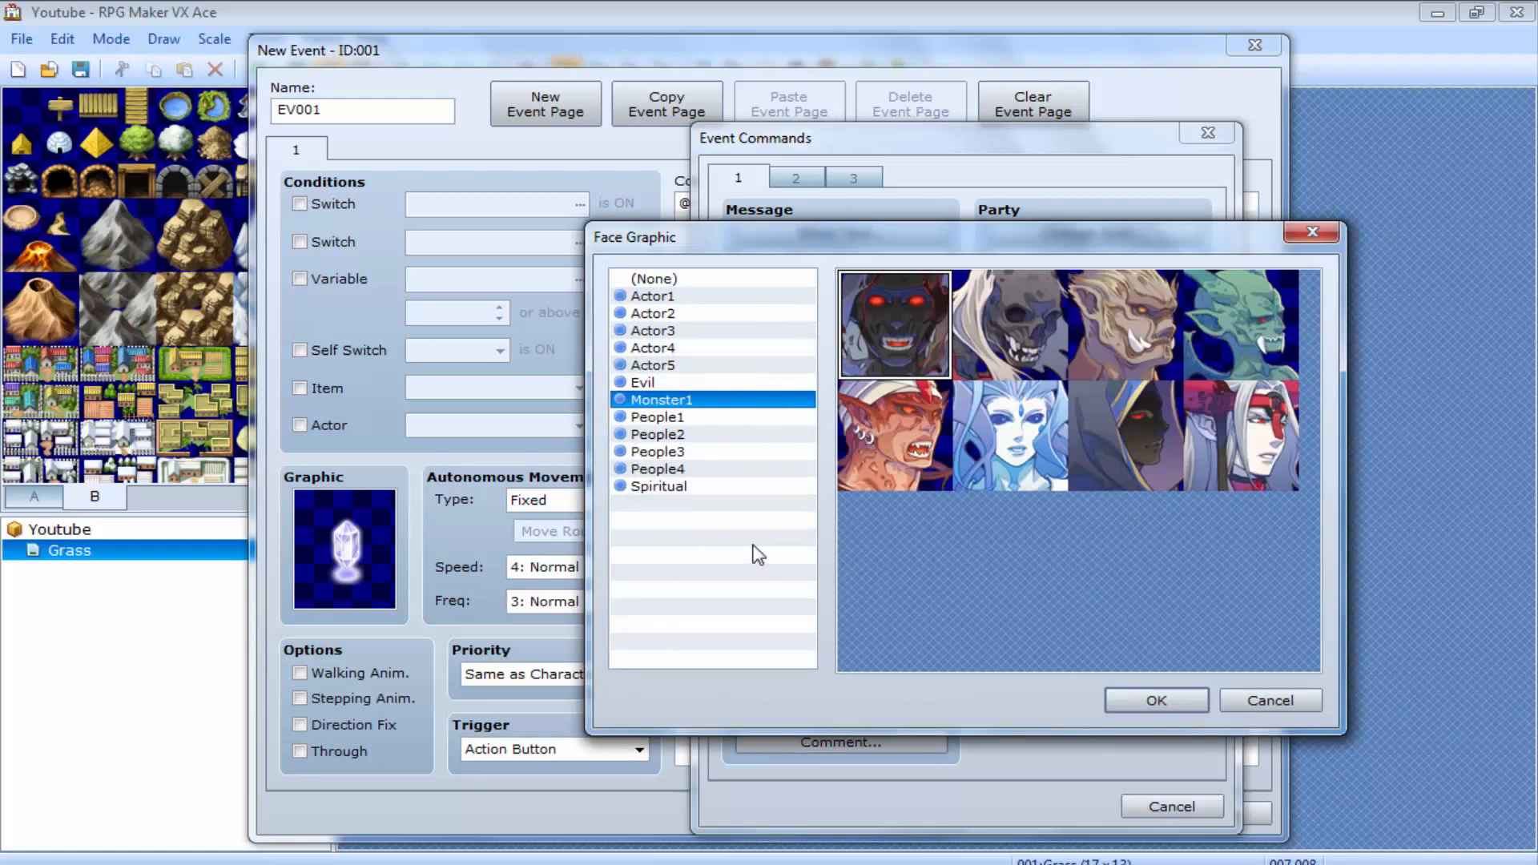
click(729, 487)
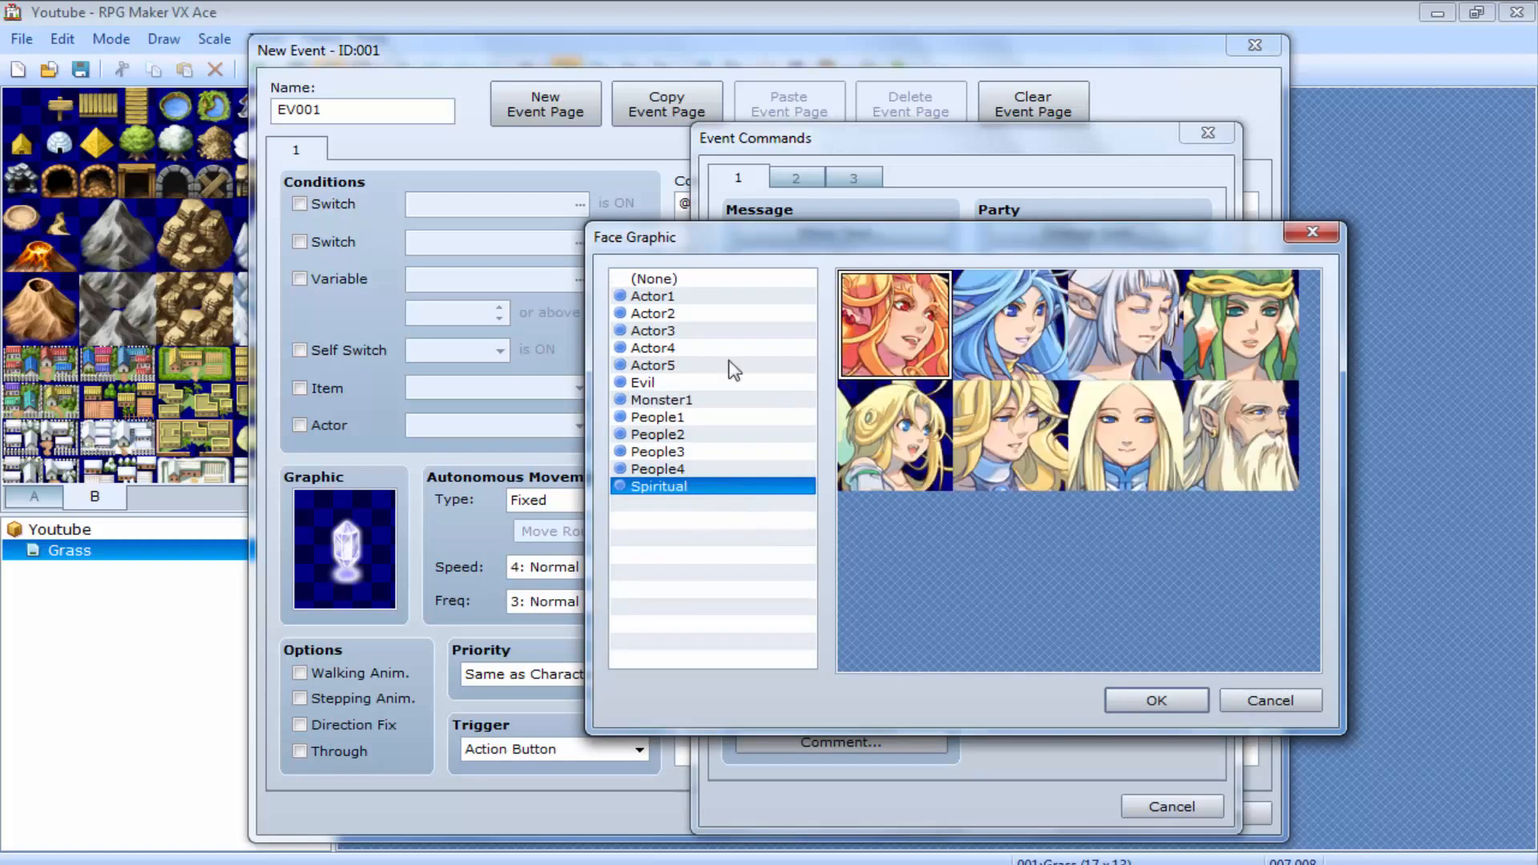
click(653, 451)
click(1133, 467)
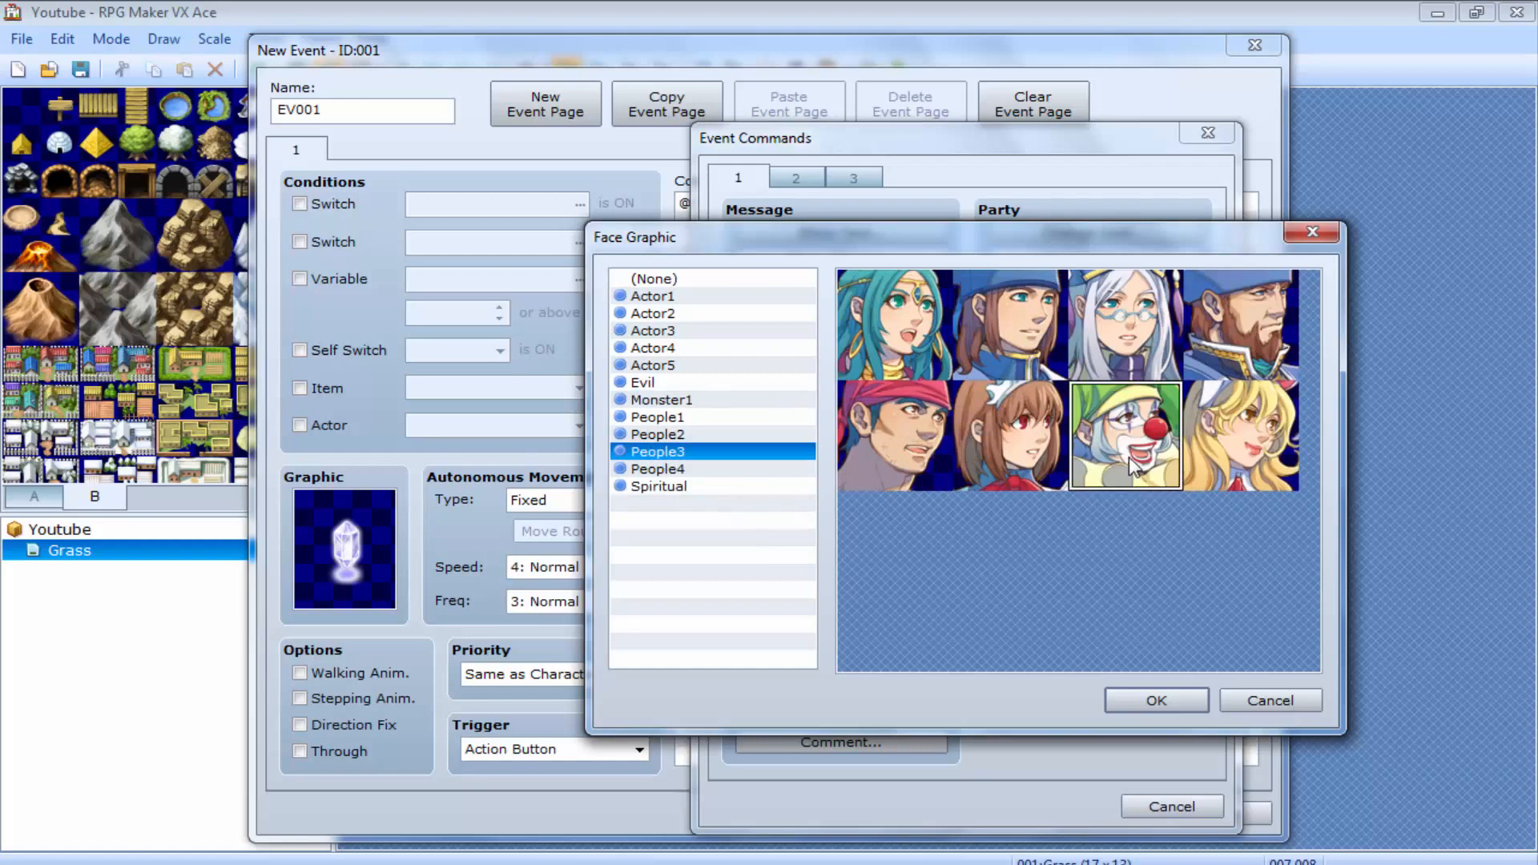
double_click(1132, 466)
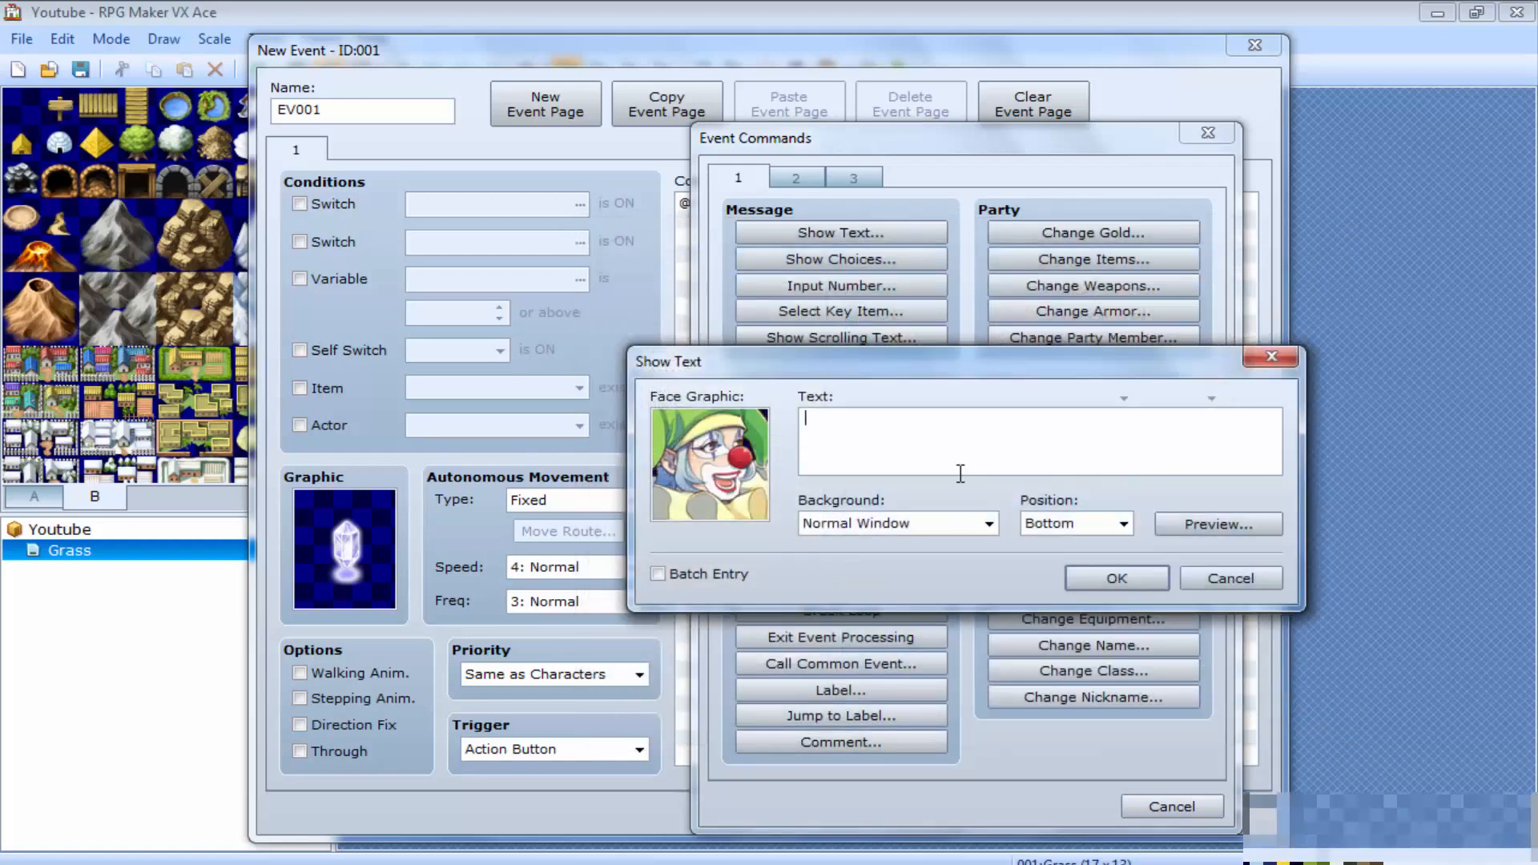
text(Hello)
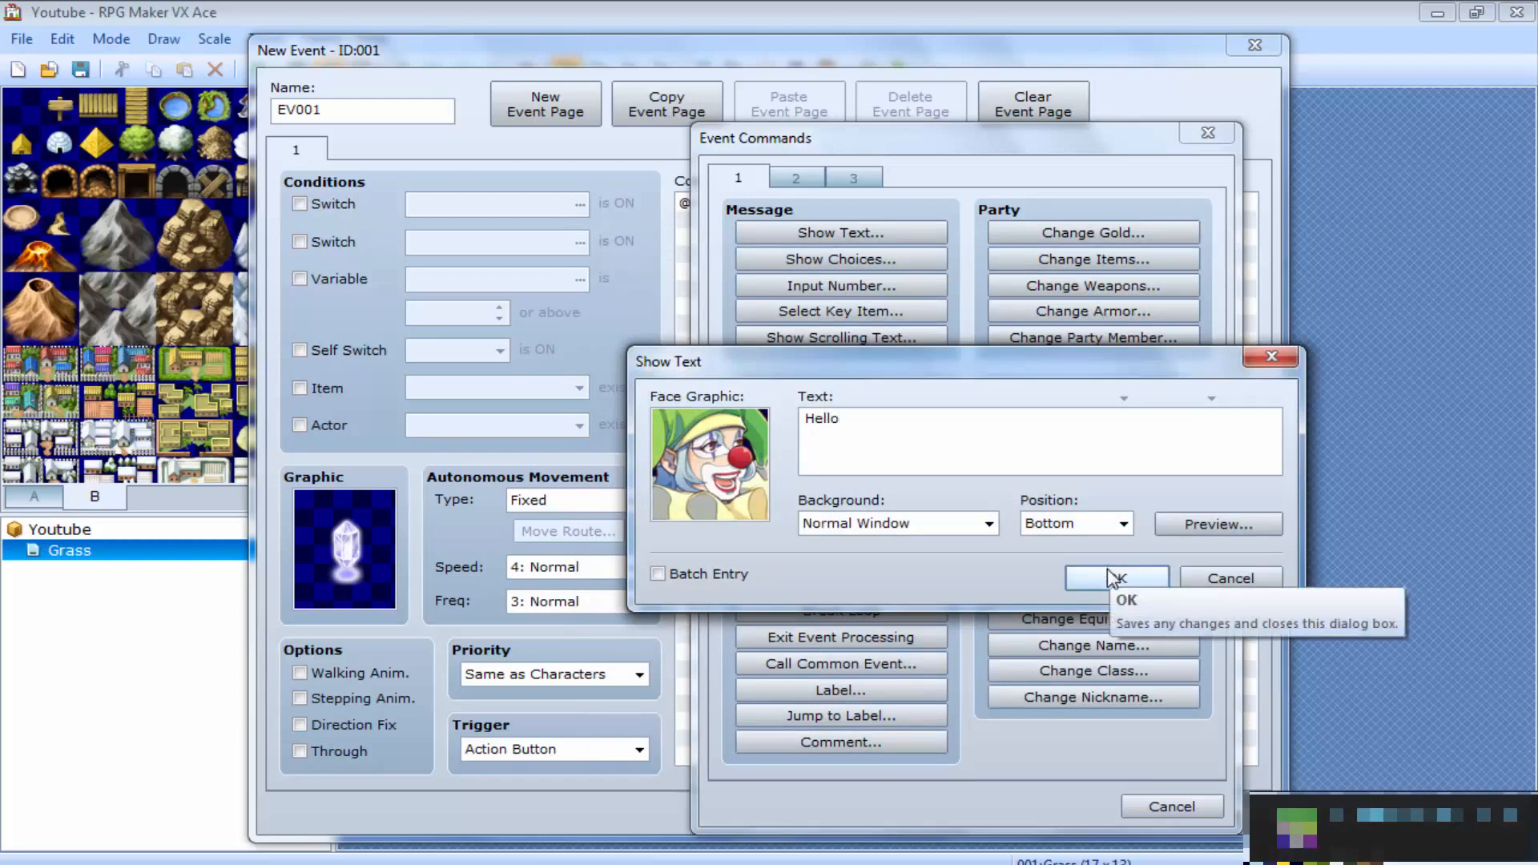
click(1110, 575)
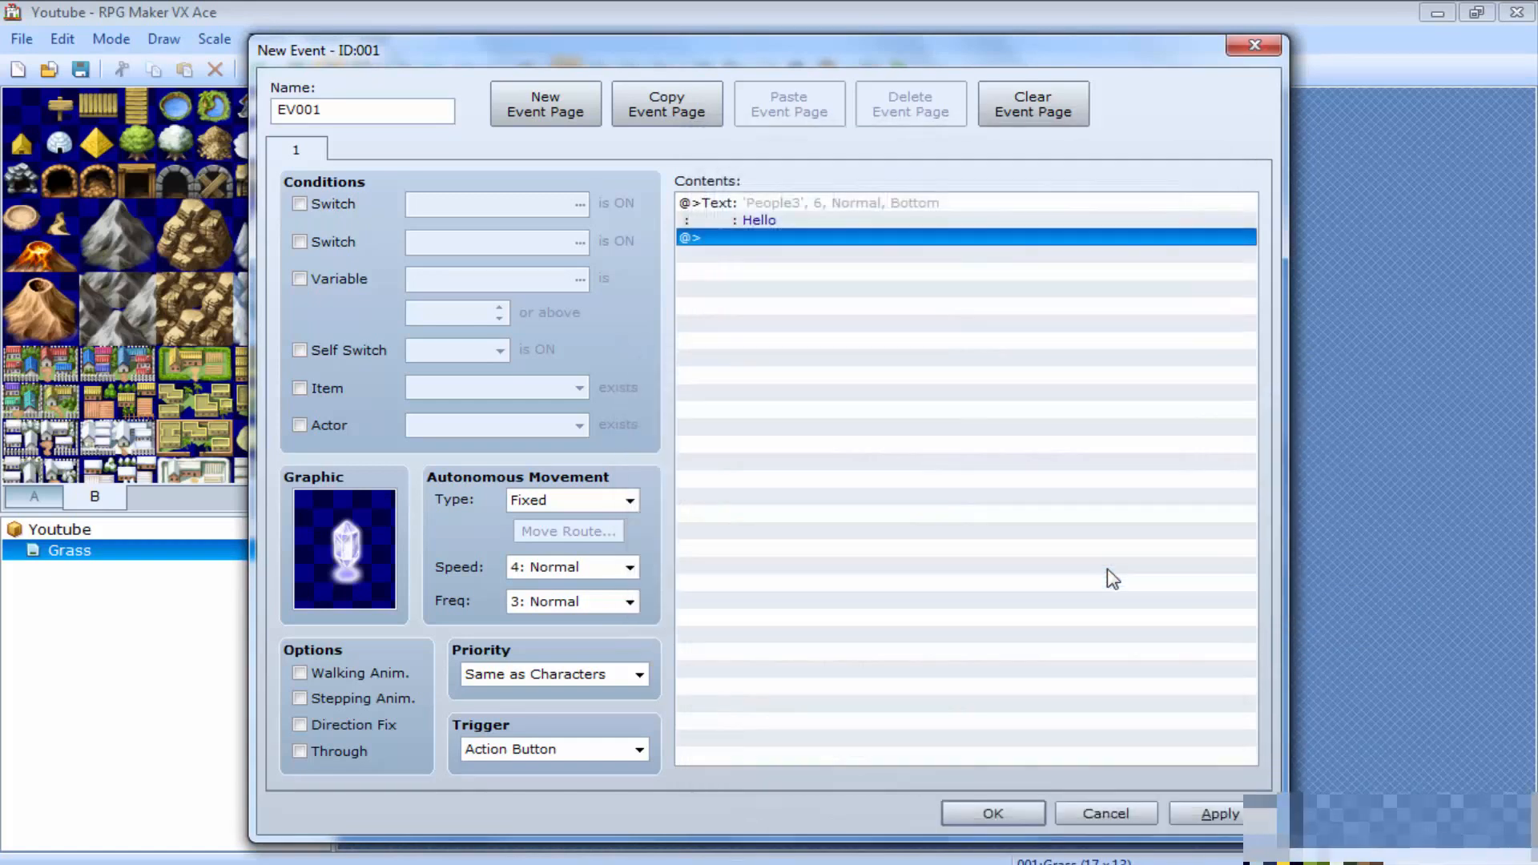
Keep the crystal event's trigger at Action Button and save the event with its Hello text
double_click(863, 238)
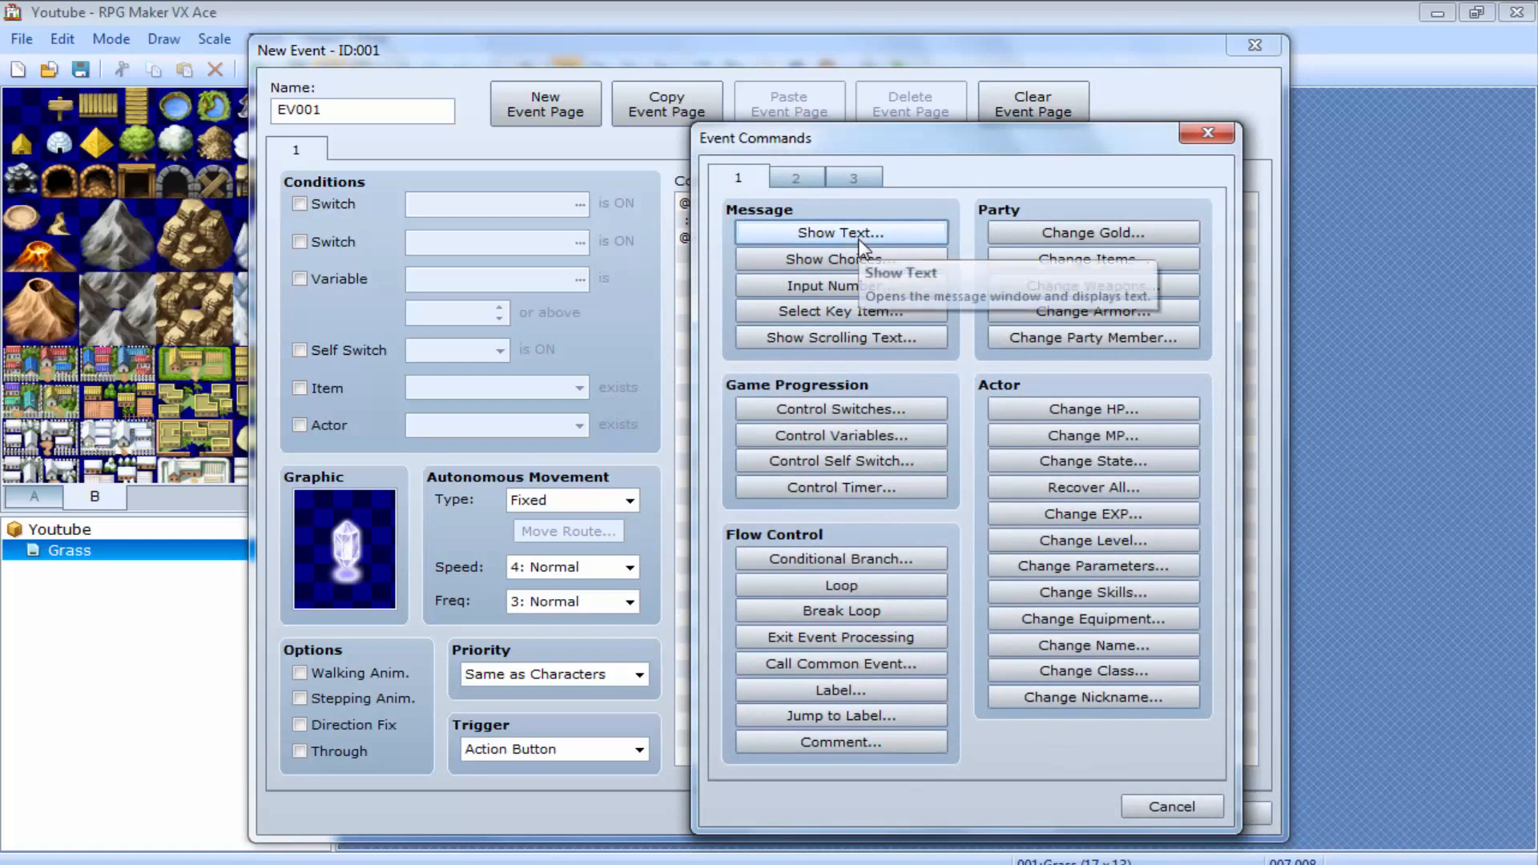
click(1207, 133)
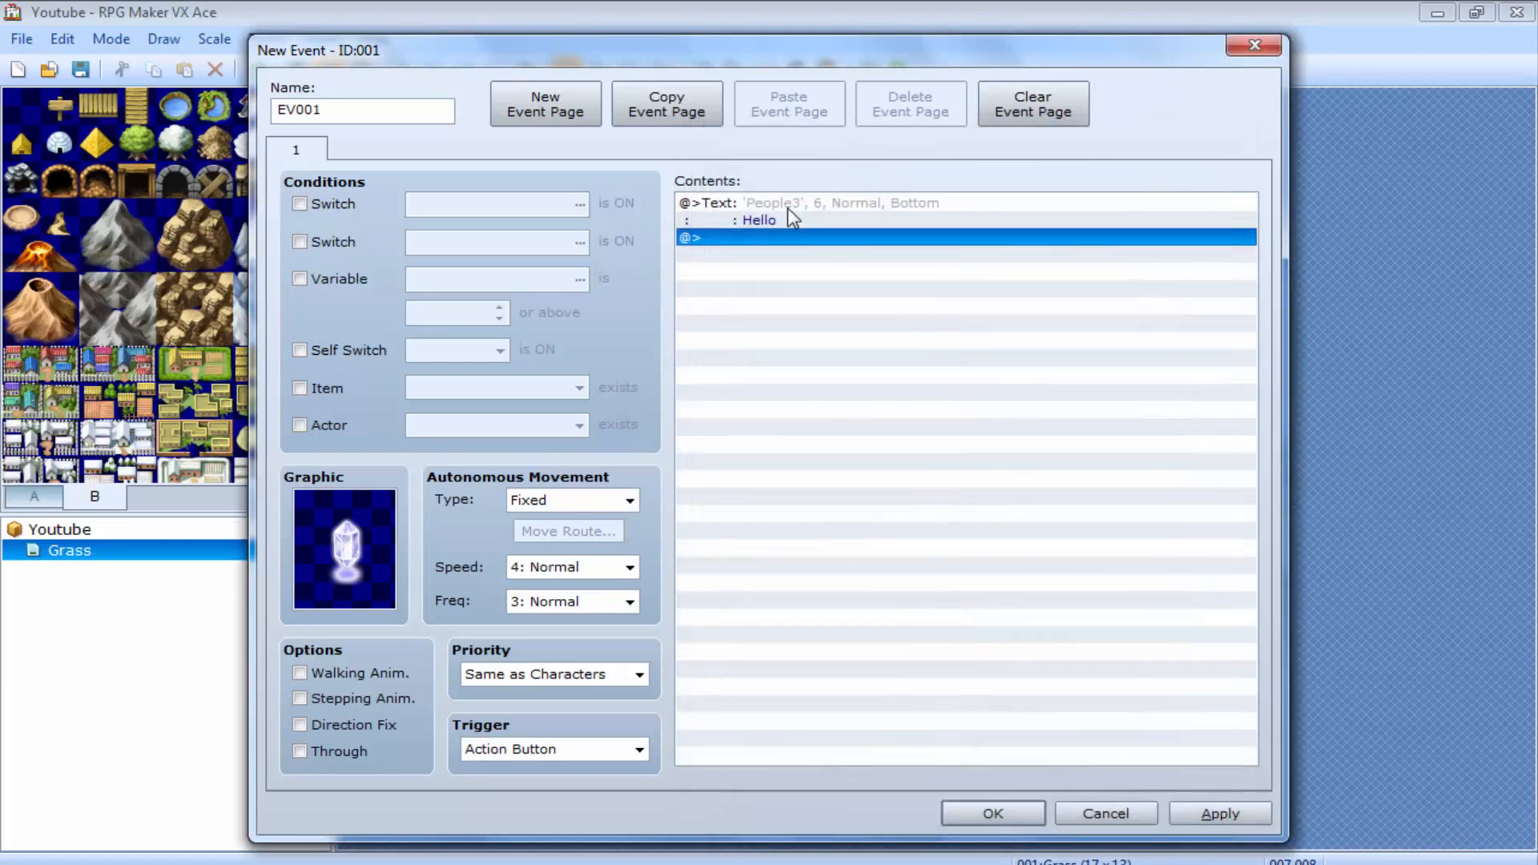
click(787, 208)
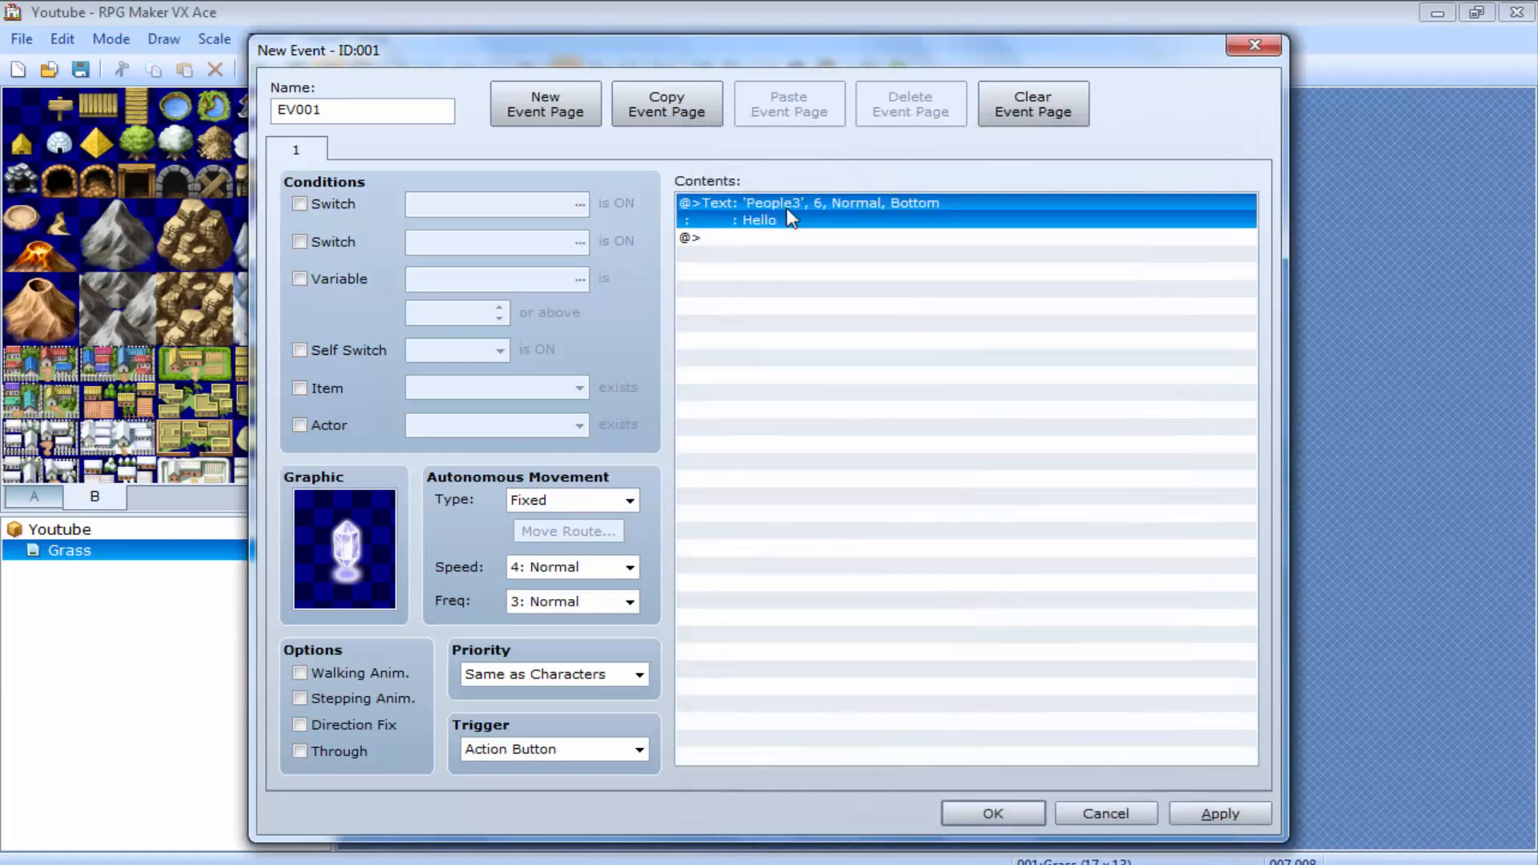
click(591, 749)
click(609, 749)
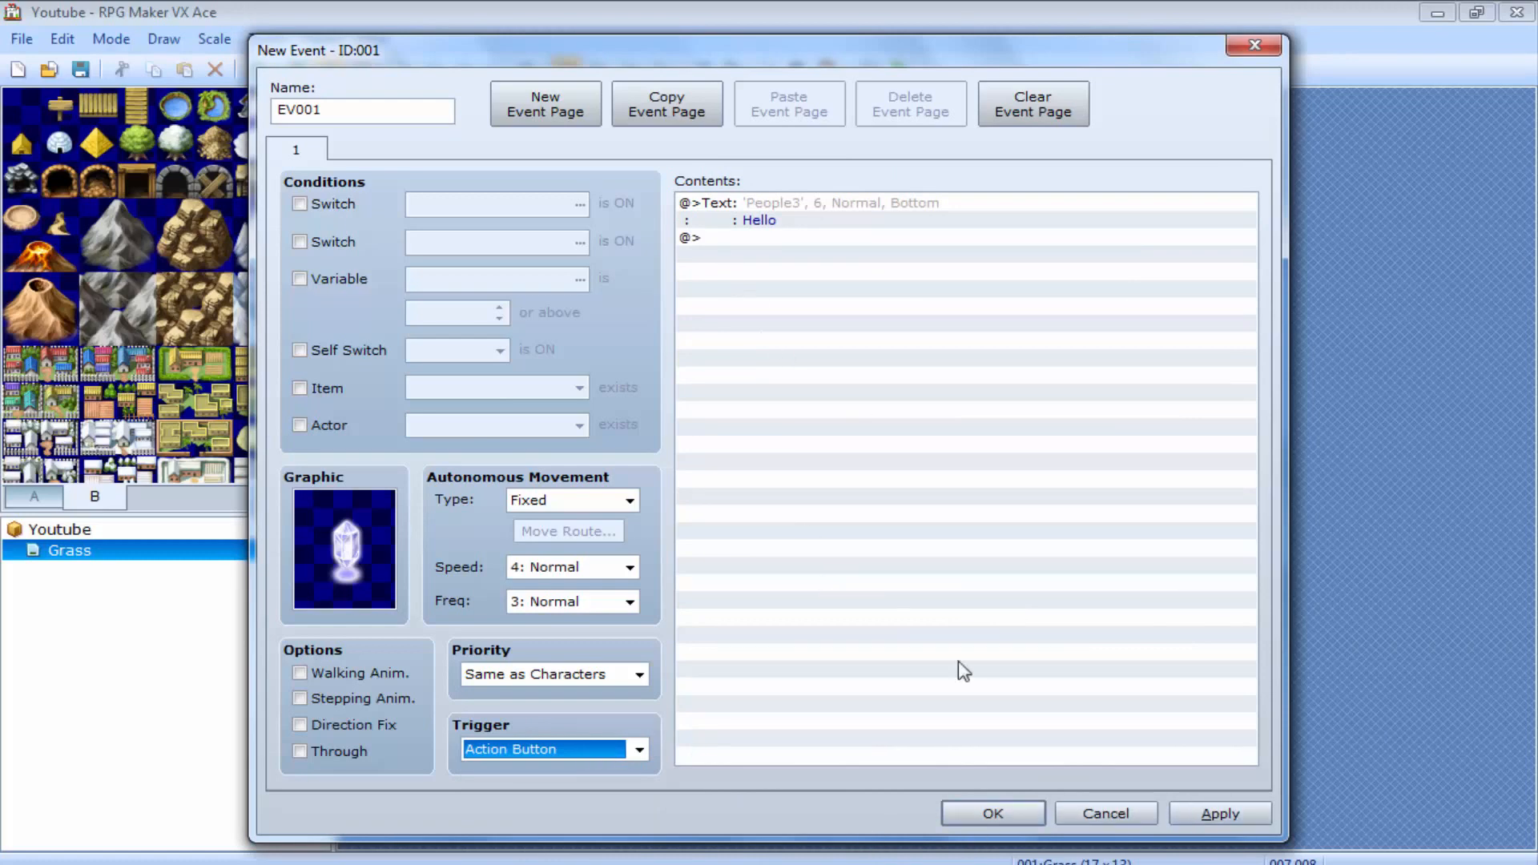
click(961, 811)
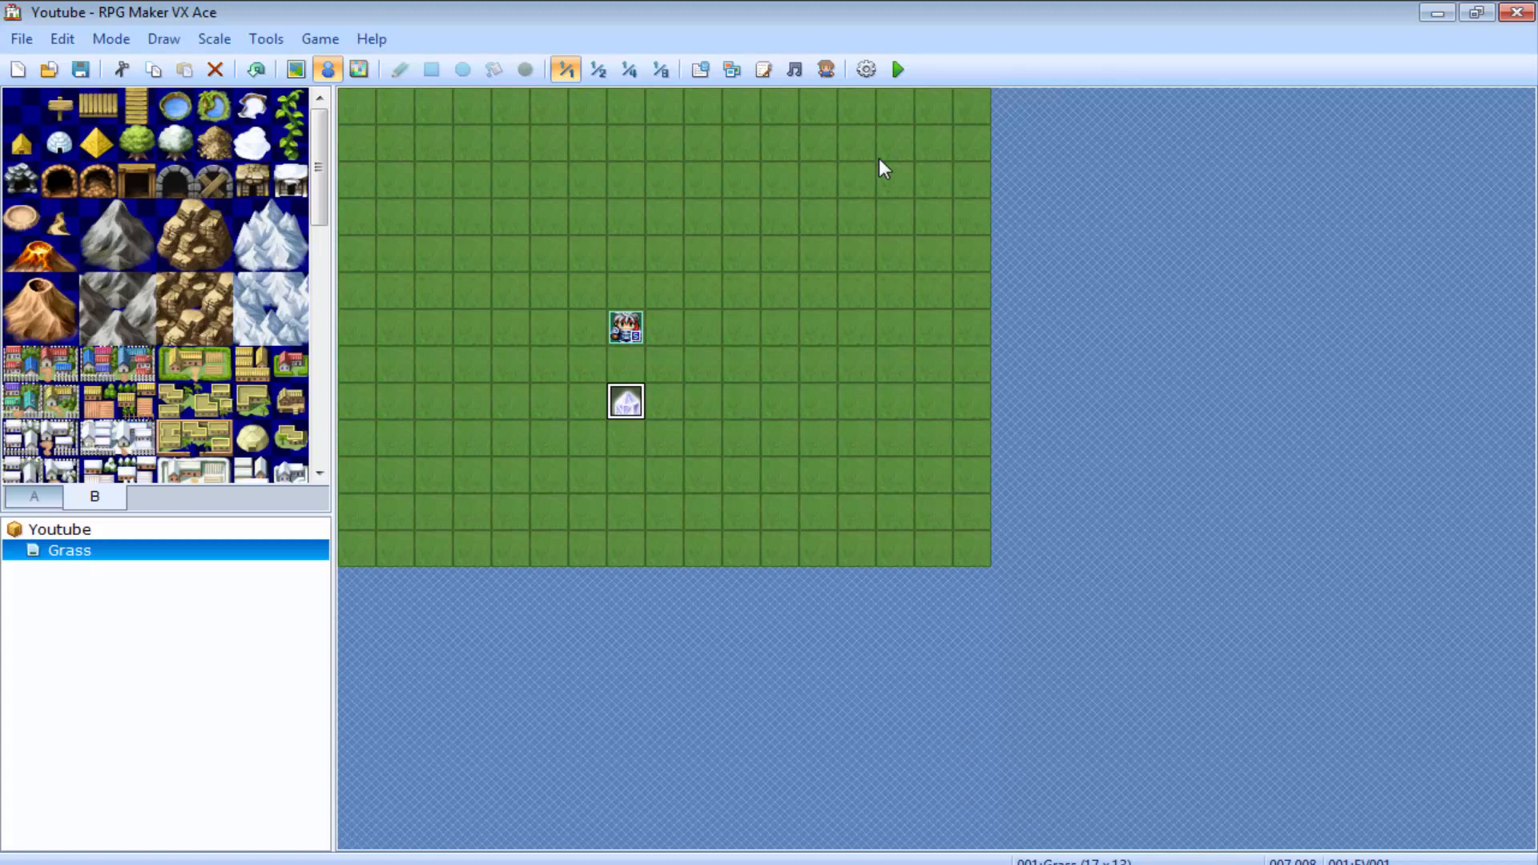
Set the title screen music to (None) in the database's system settings
click(708, 70)
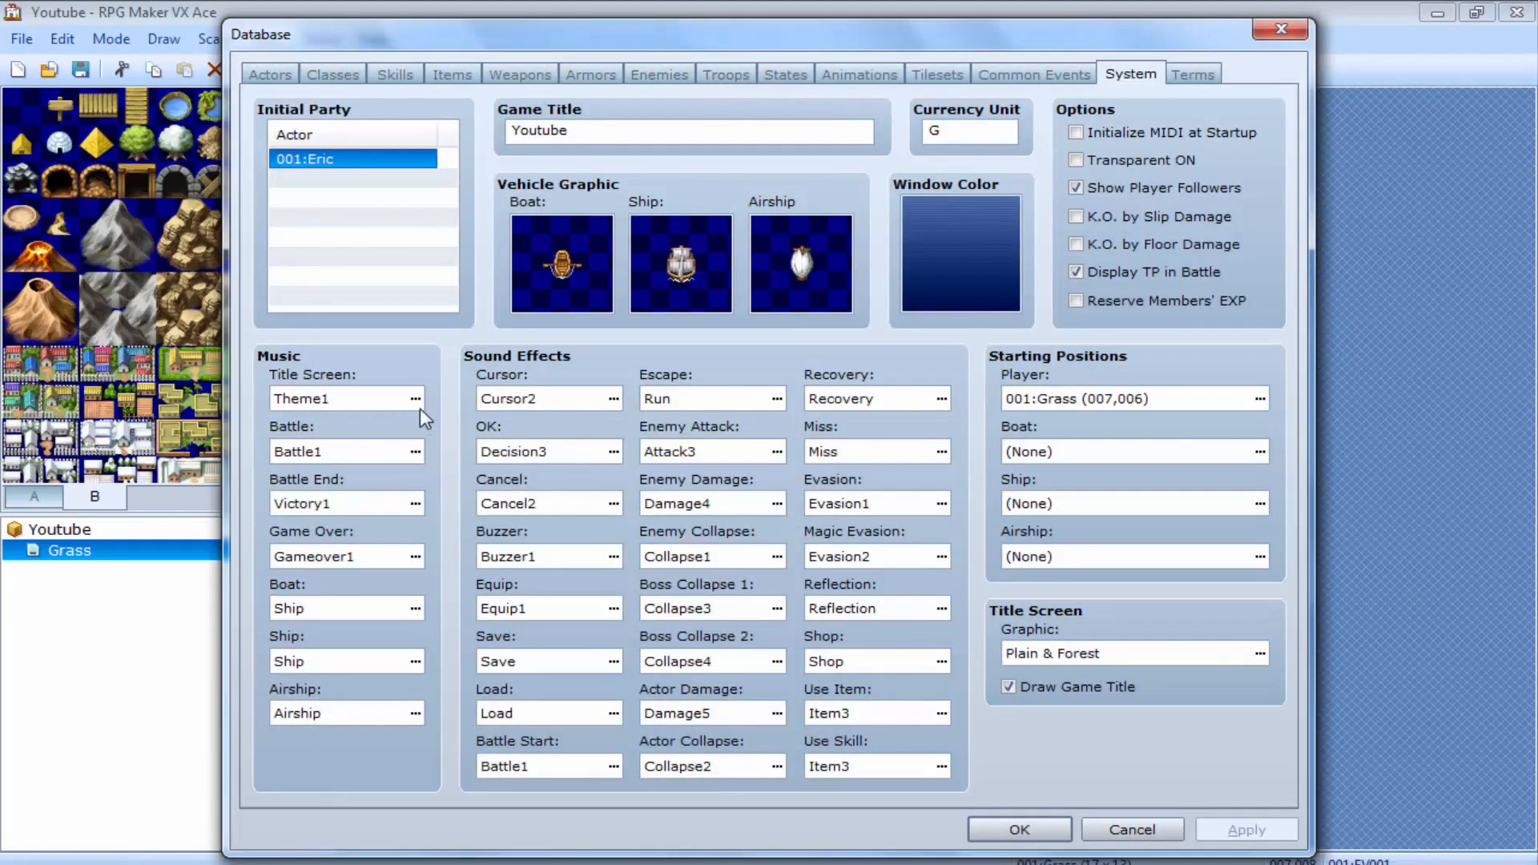
click(416, 398)
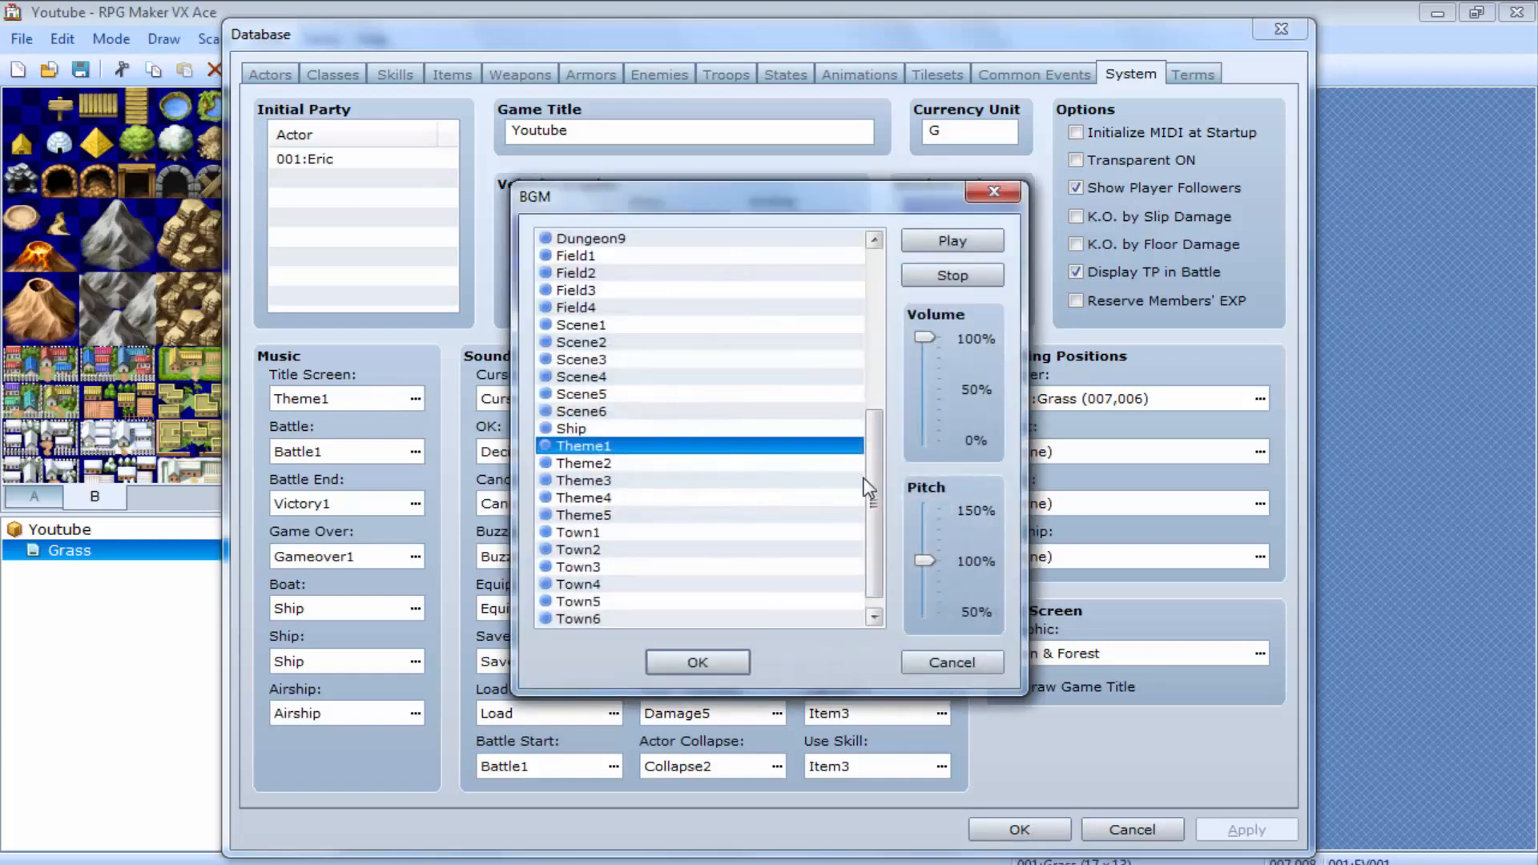
drag(869, 486, 871, 325)
click(725, 238)
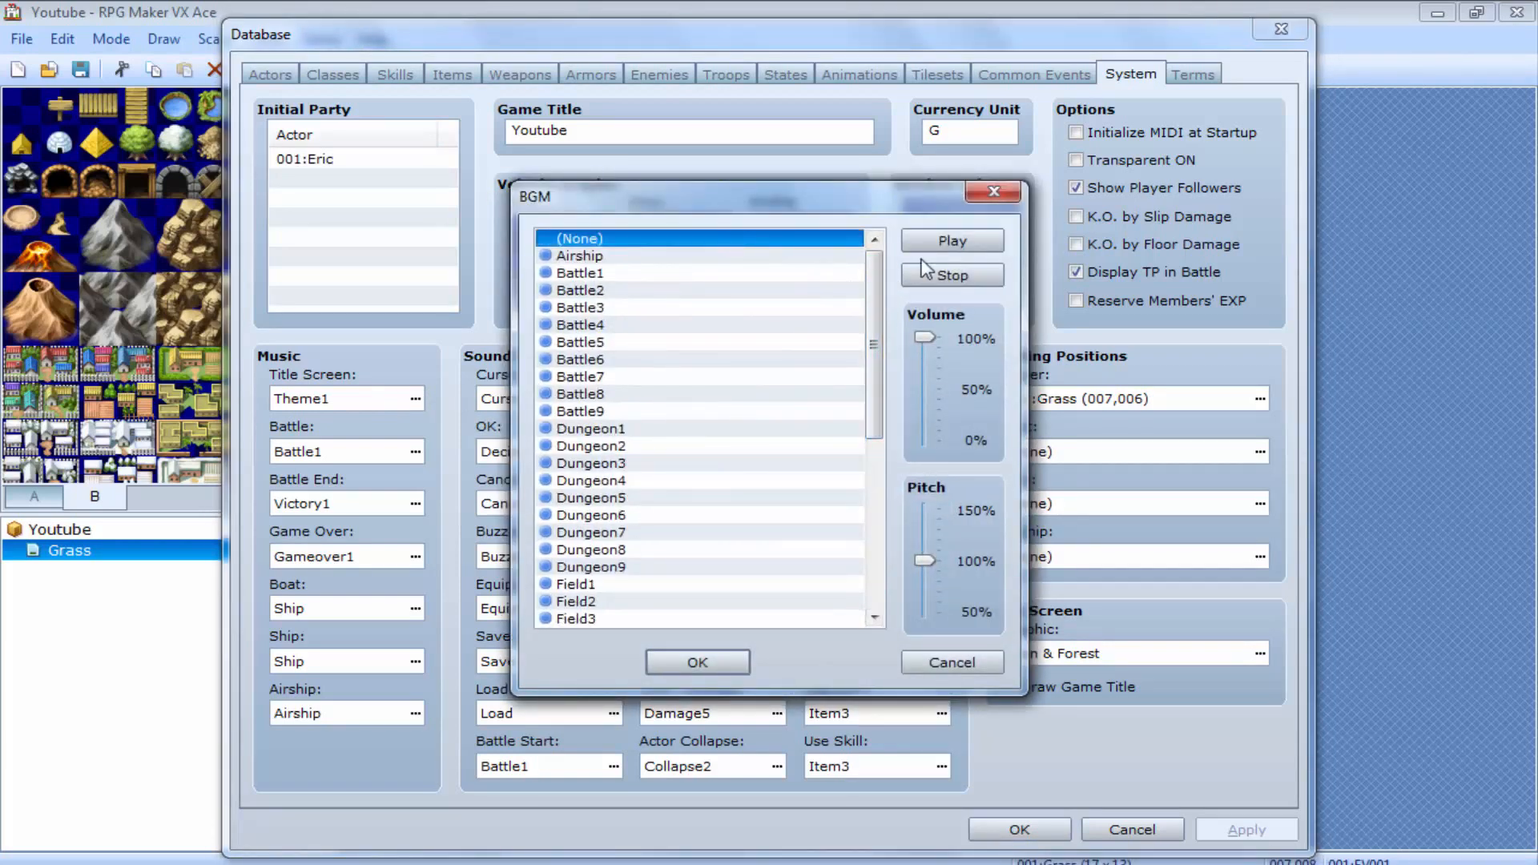
click(714, 669)
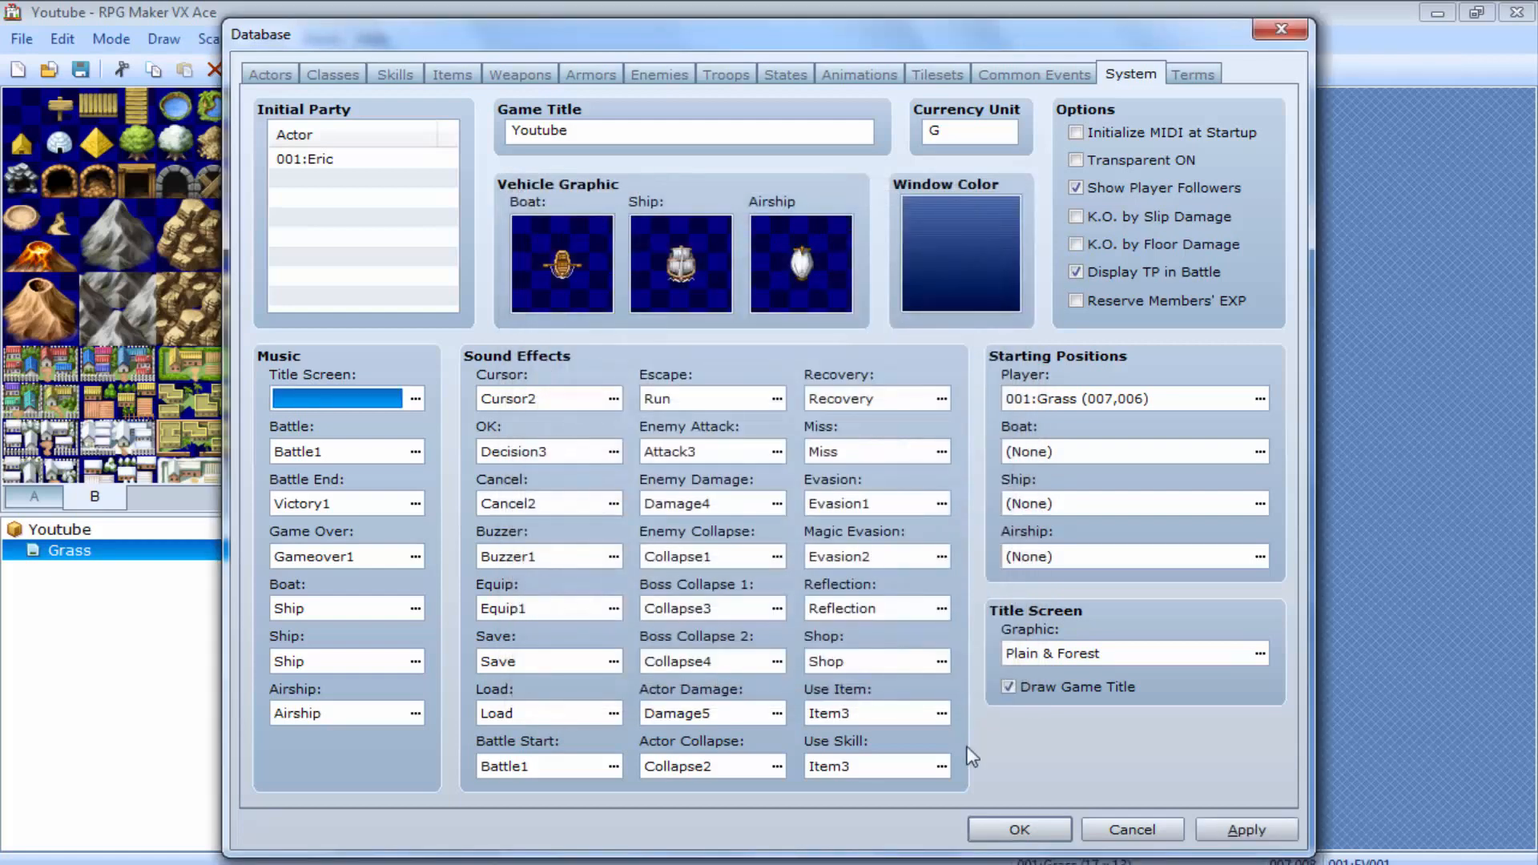
click(1019, 829)
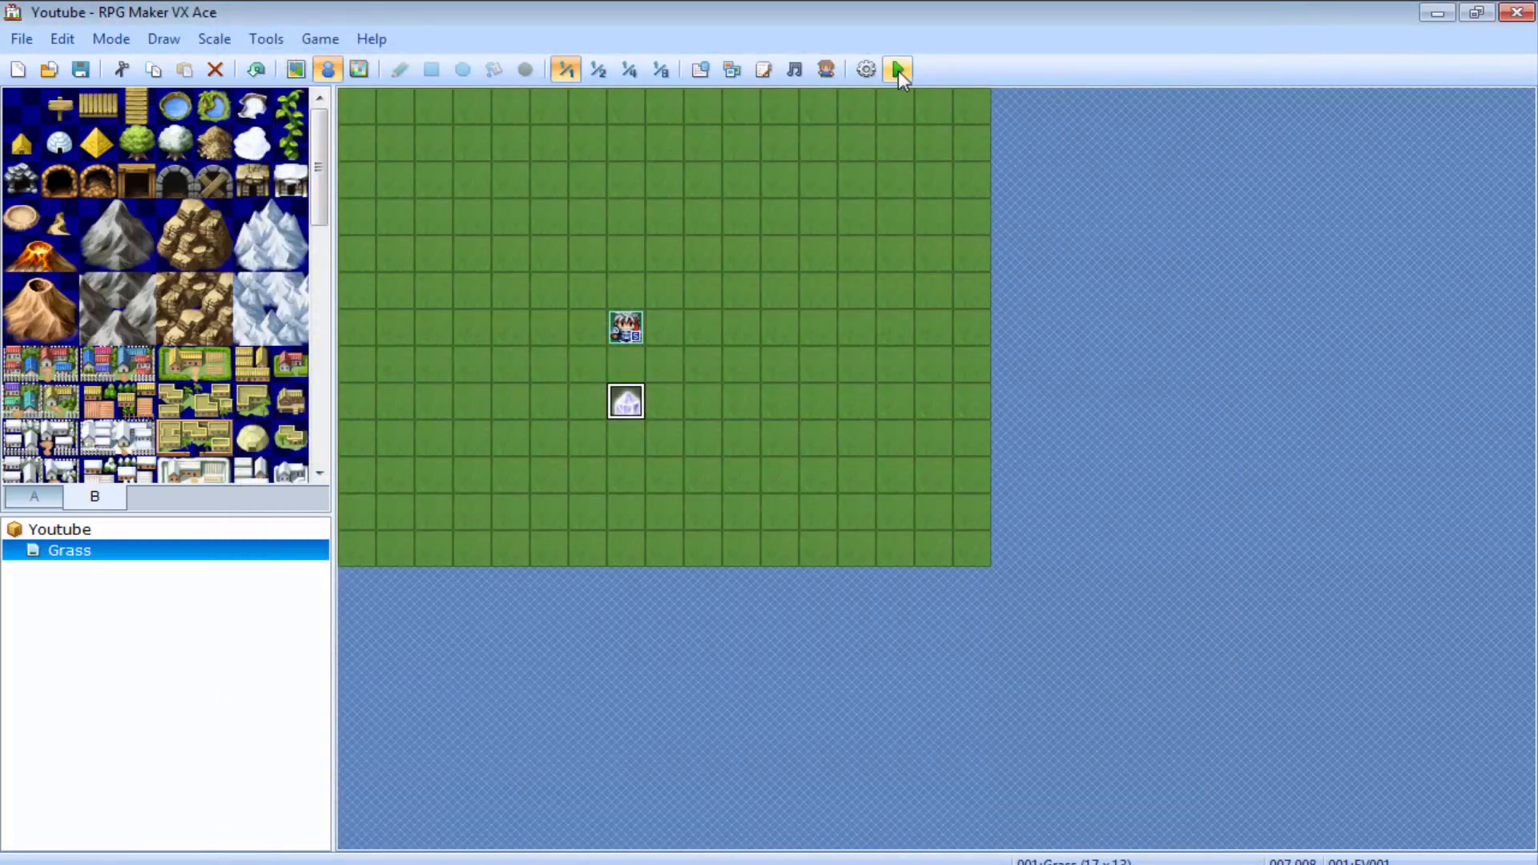
Save the project changes, launch a playtest and start a new game
click(897, 71)
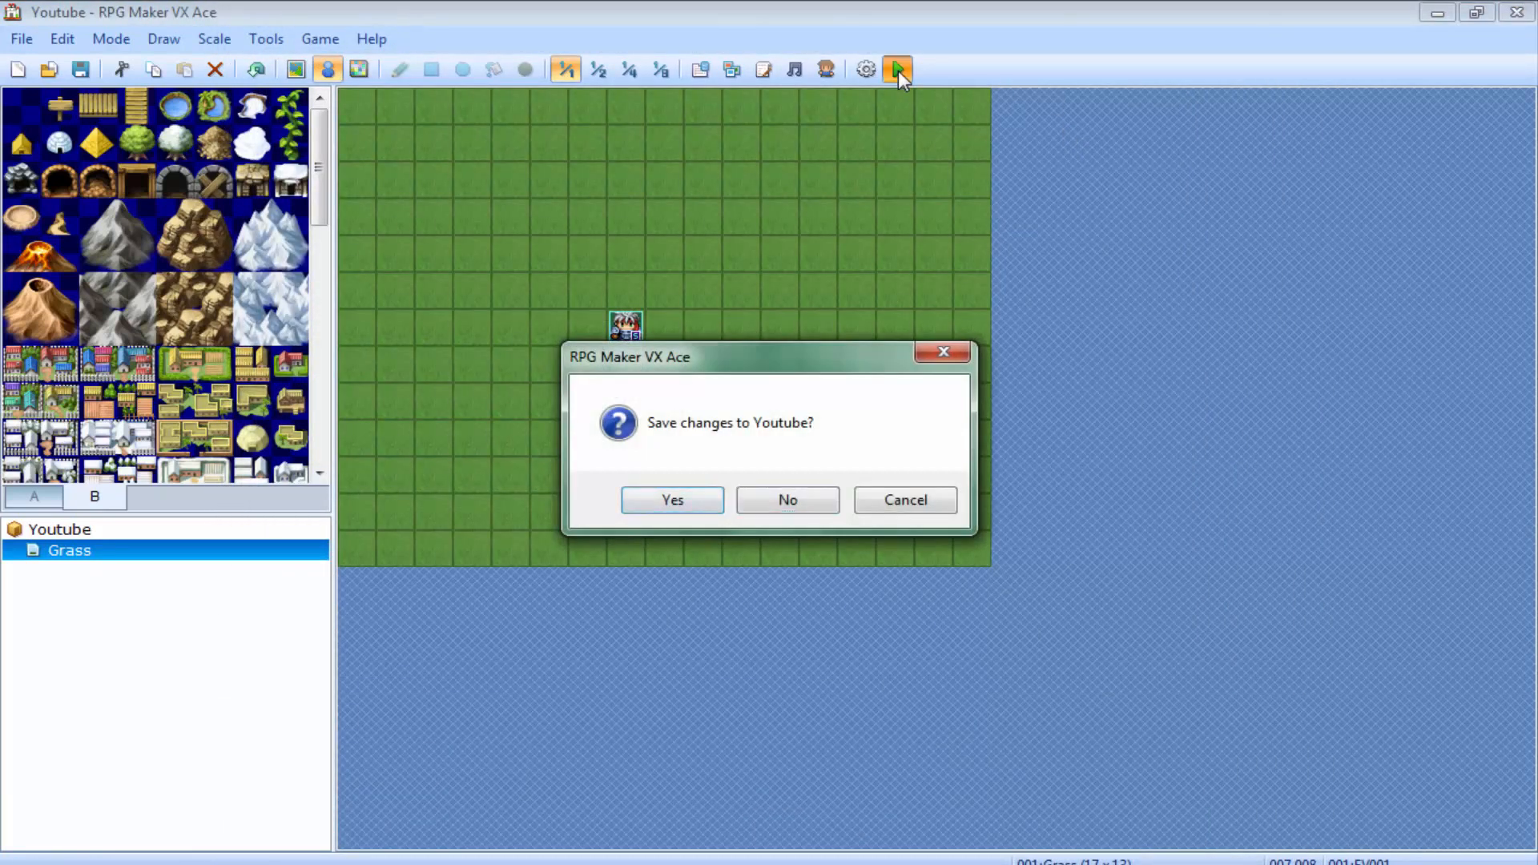
key(Return)
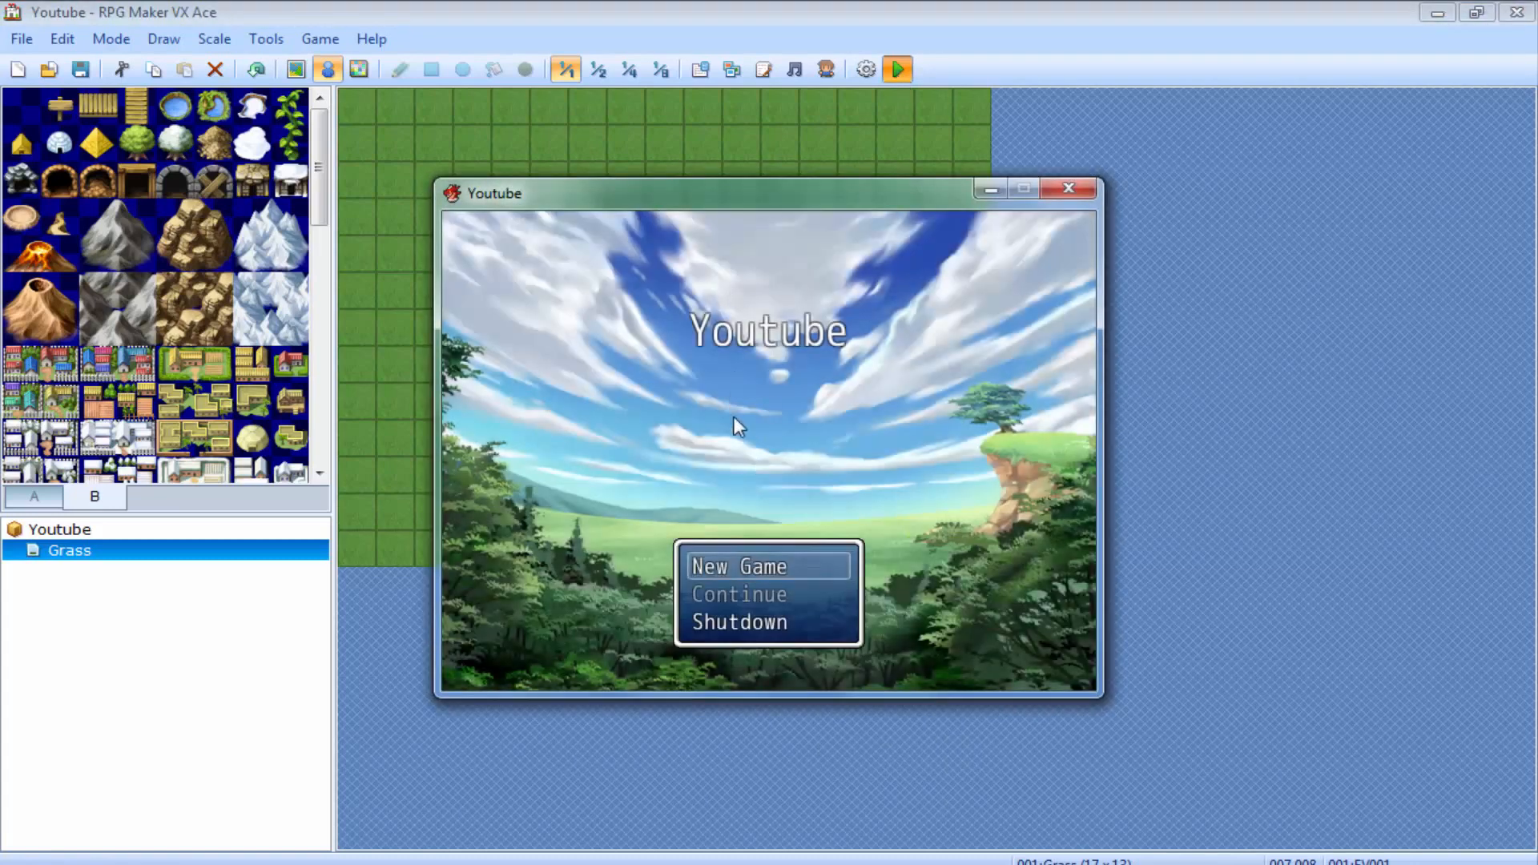
key(Down)
key(Up)
key(Return)
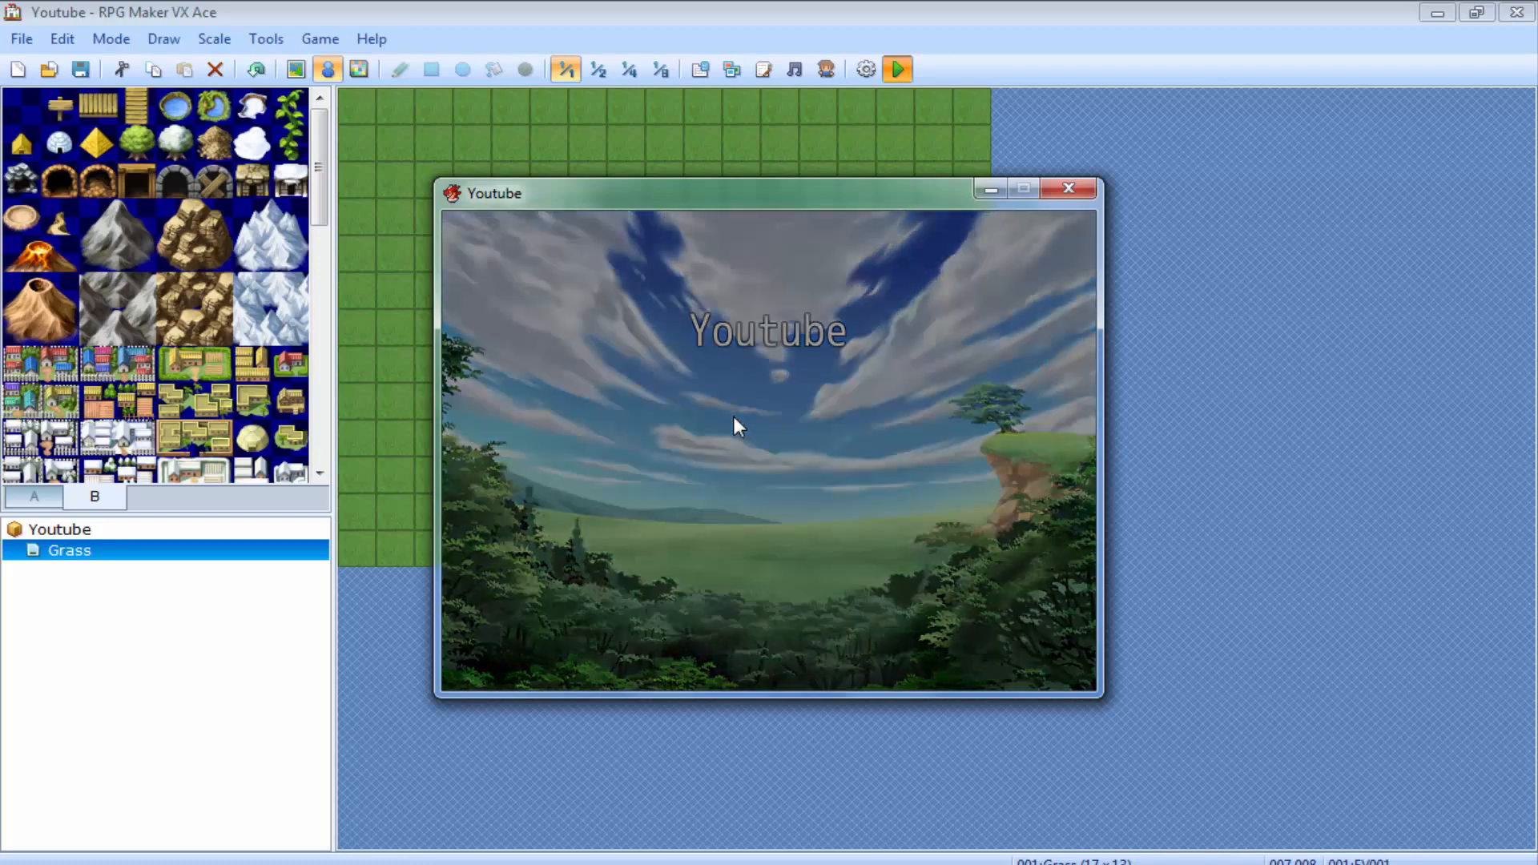
Walk the character around the crystal to the tile below it and trigger its message
key(Left)
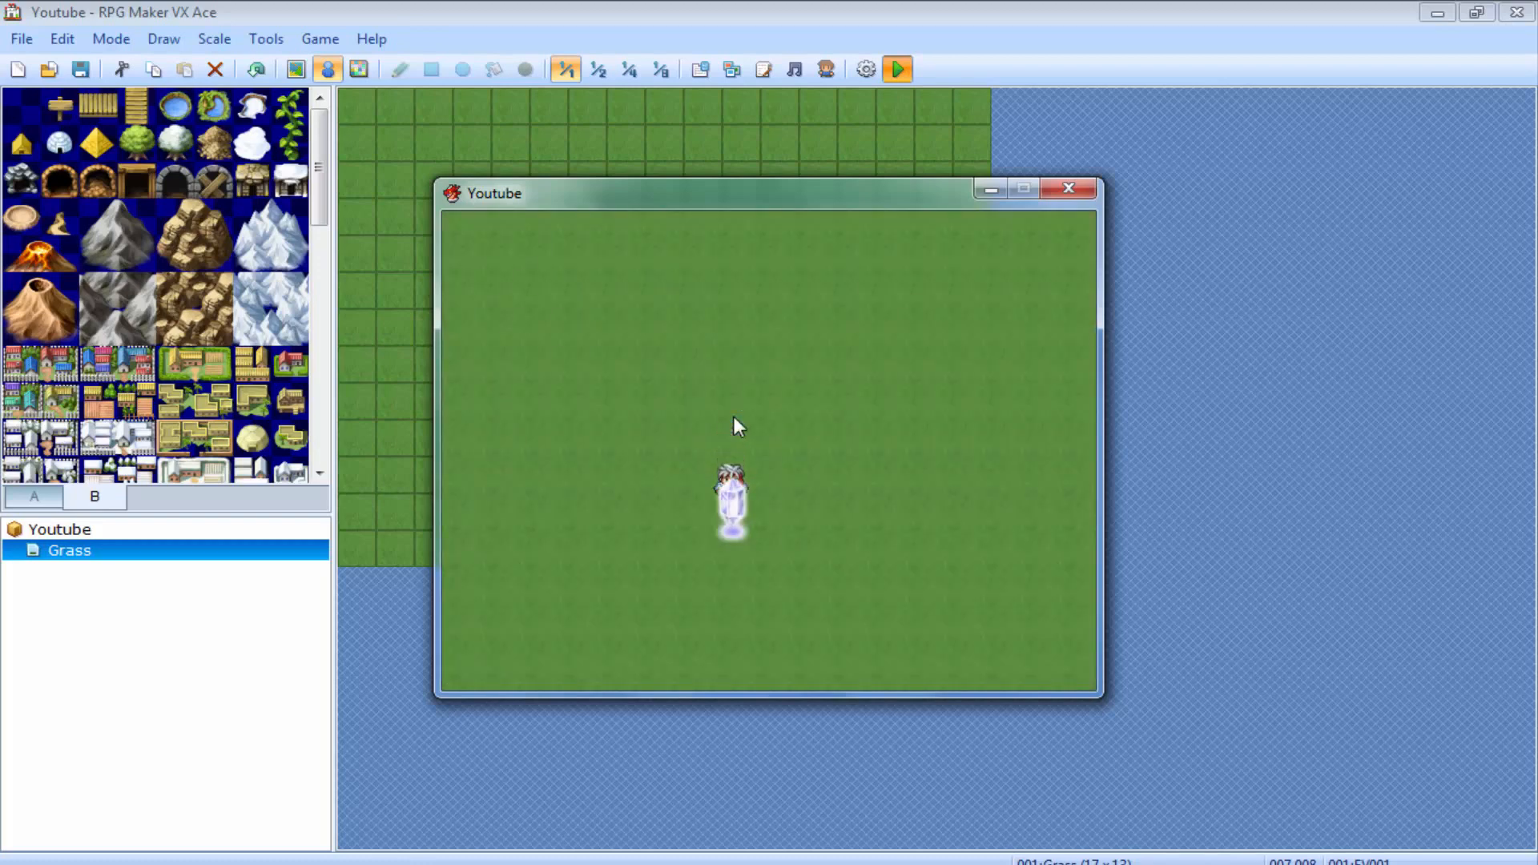
key(Down)
key(Right)
key(Down)
key(Right)
key(Up)
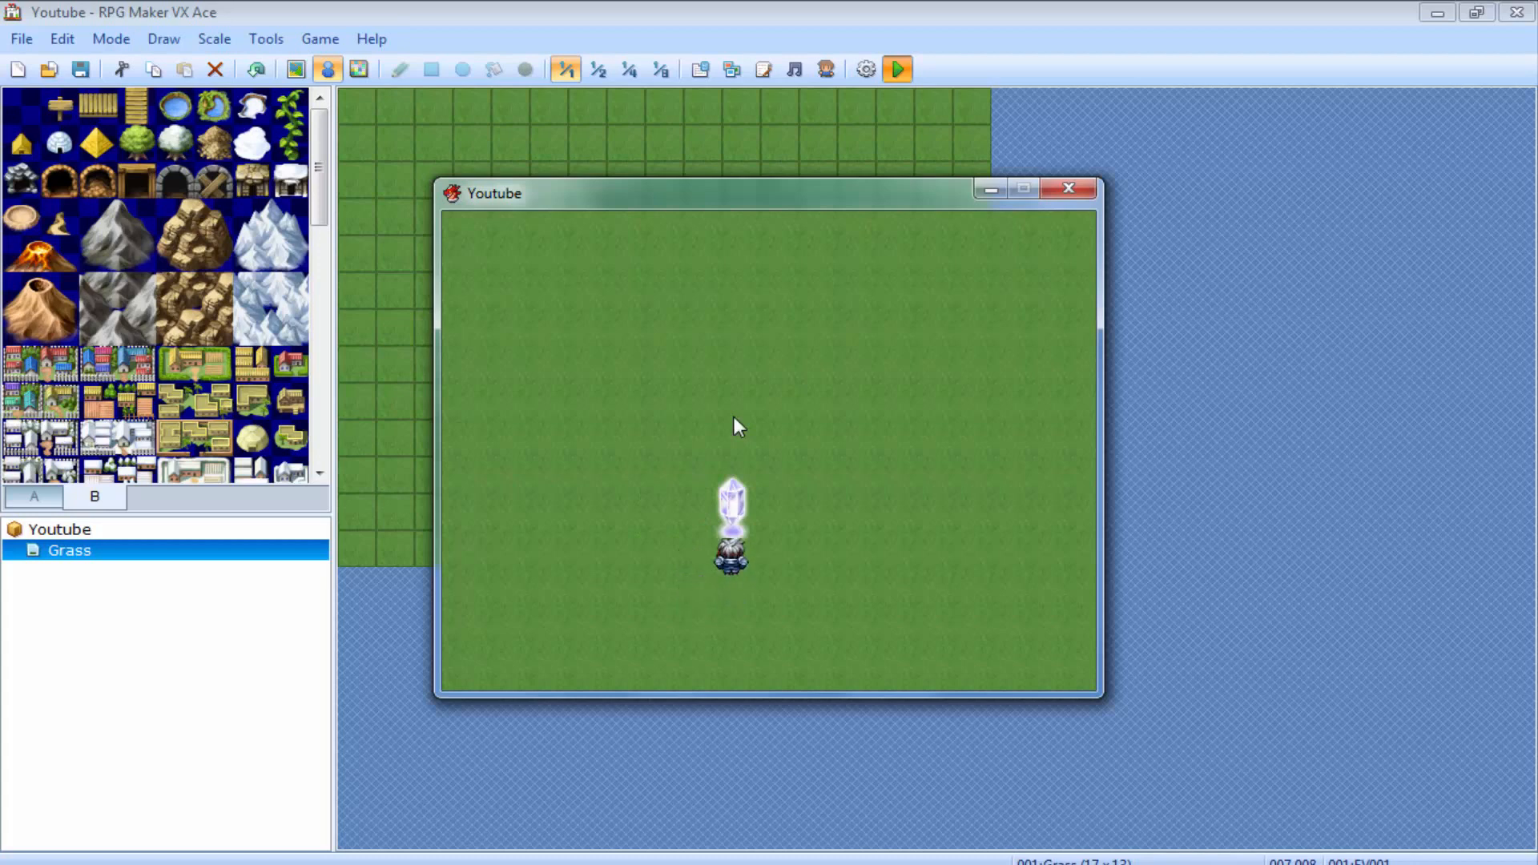
key(Left)
key(Left)
key(Left)
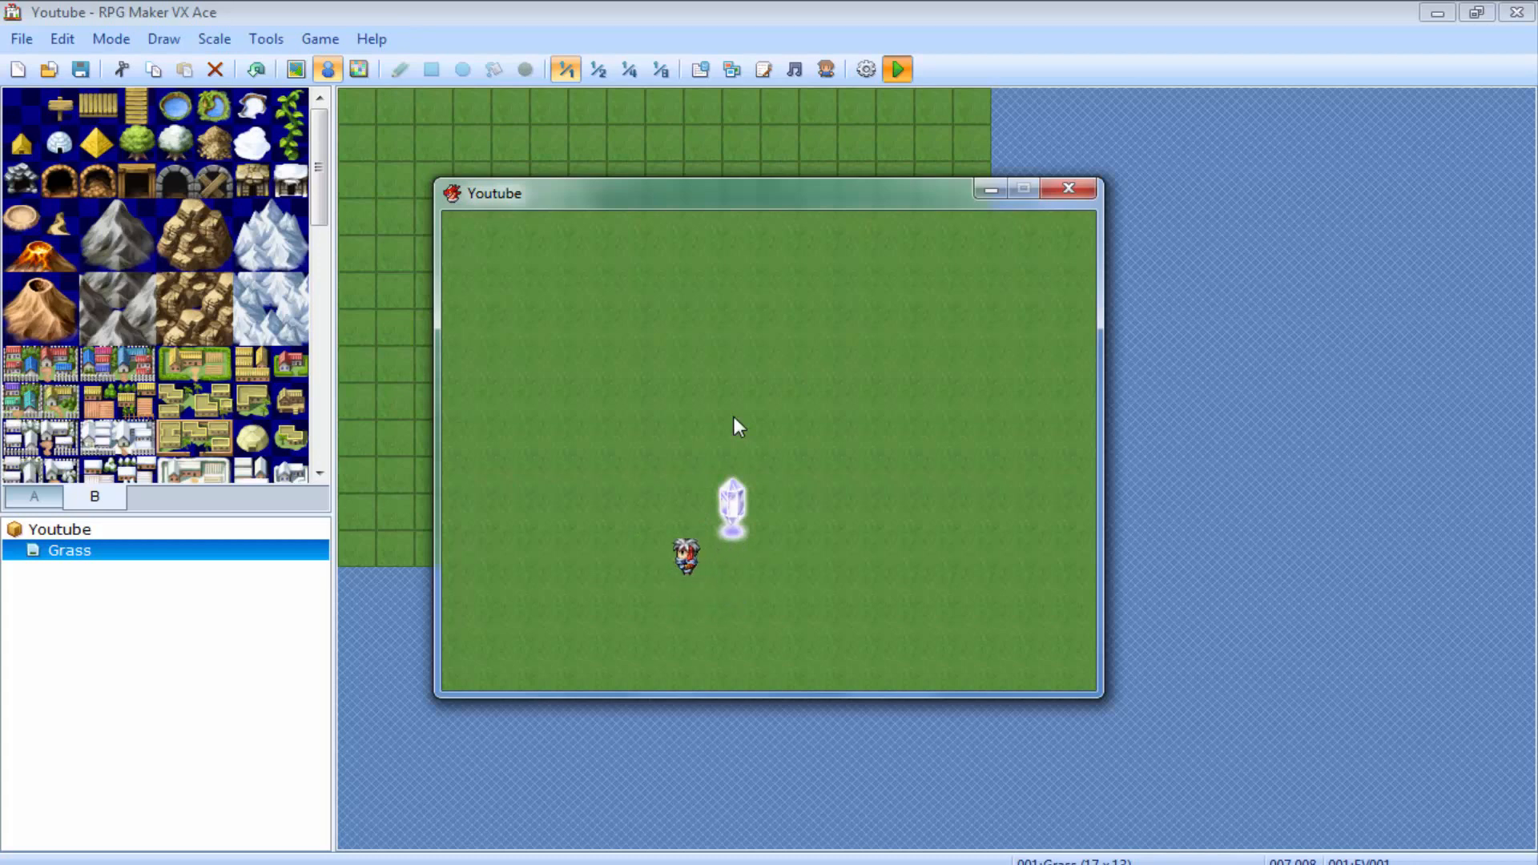
key(Right)
key(Right)
key(Right)
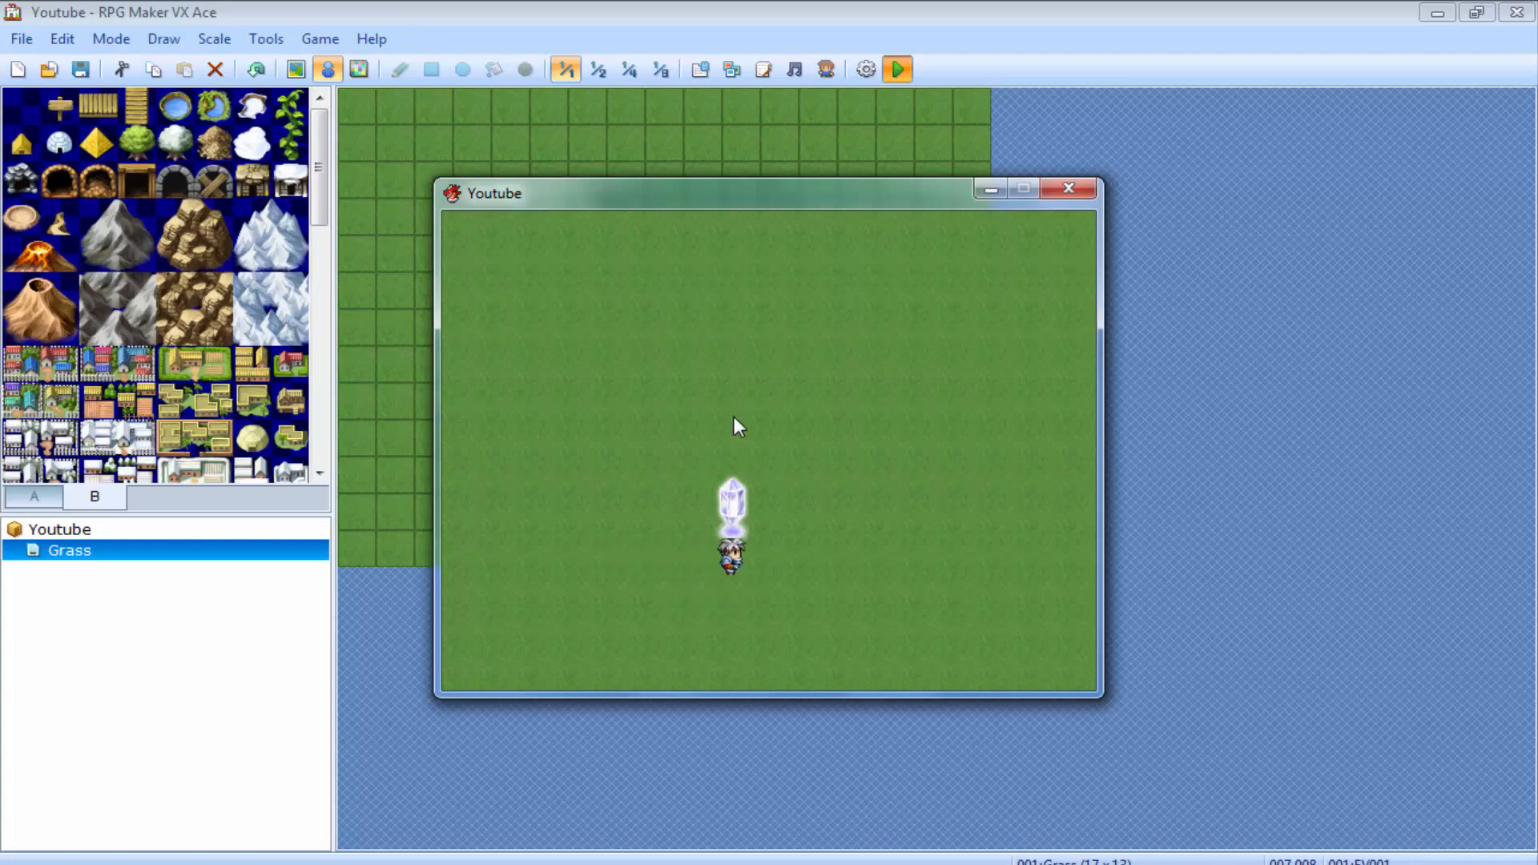
key(Up)
key(Return)
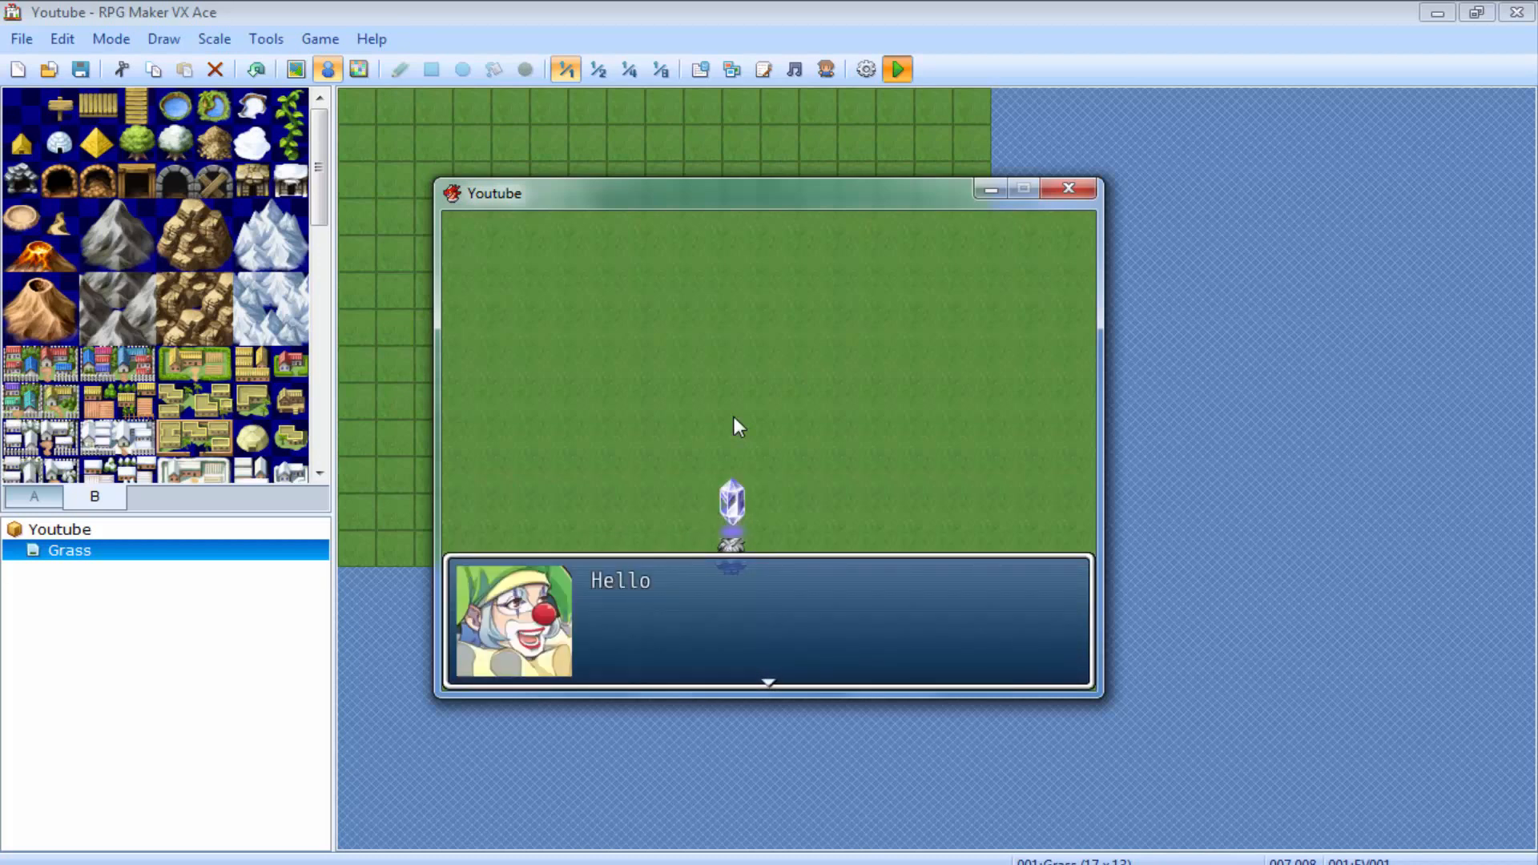
Dismiss the message and trigger the crystal again from the tile to its left
key(Return)
key(Left)
key(Up)
key(Right)
key(Return)
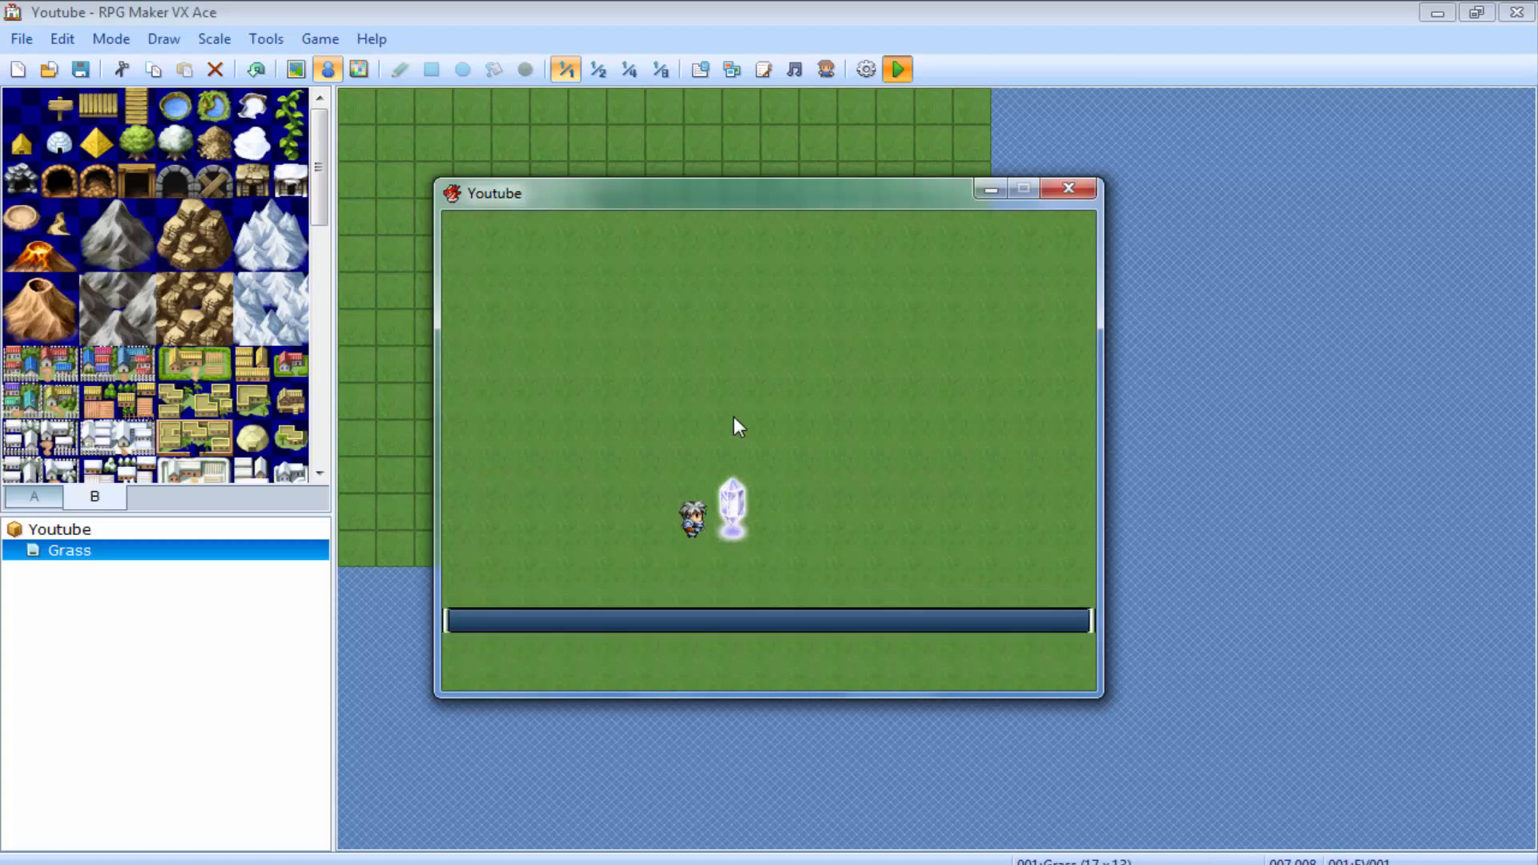
key(Return)
key(Return)
Test the crystal's message from the tile below and from the tile to its right
key(Down)
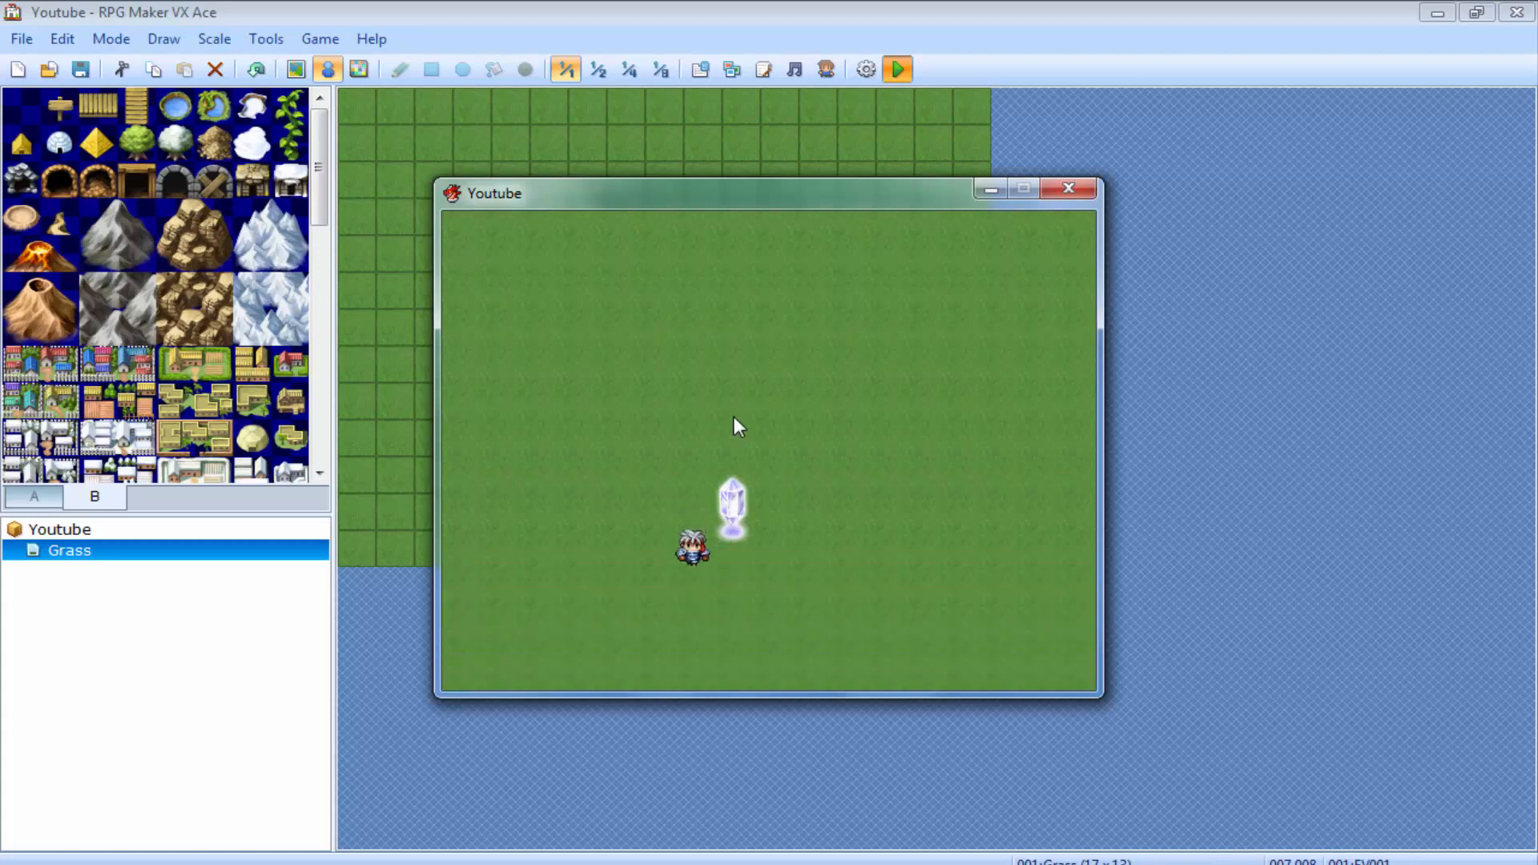
key(Right)
key(Up)
key(Return)
key(Return)
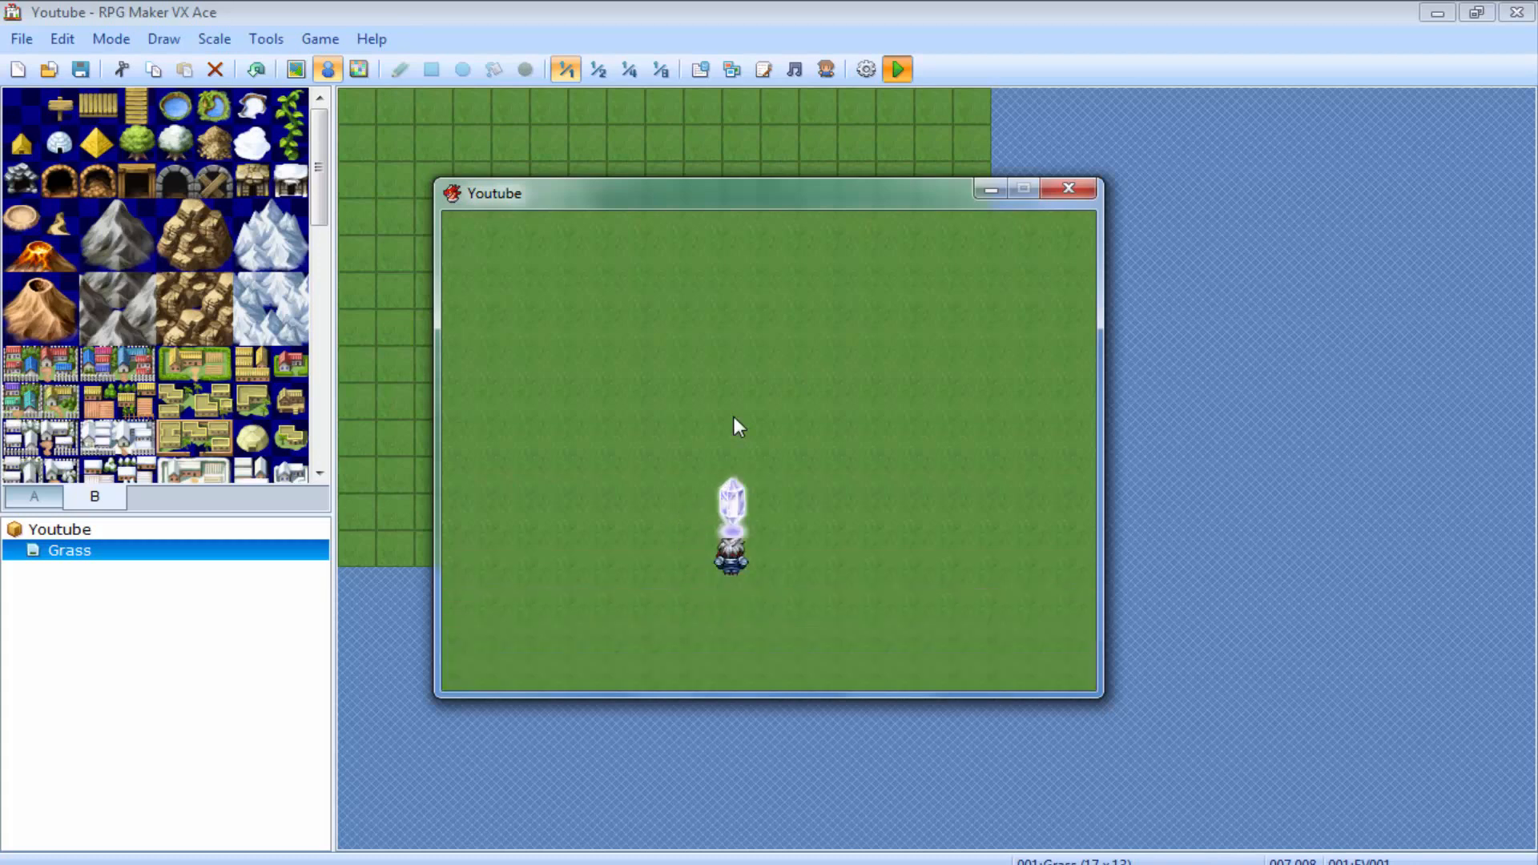
key(Right)
key(Up)
key(Left)
key(Return)
key(Return)
Walk to the tile above the crystal, trigger its message facing down and dismiss it
key(Up)
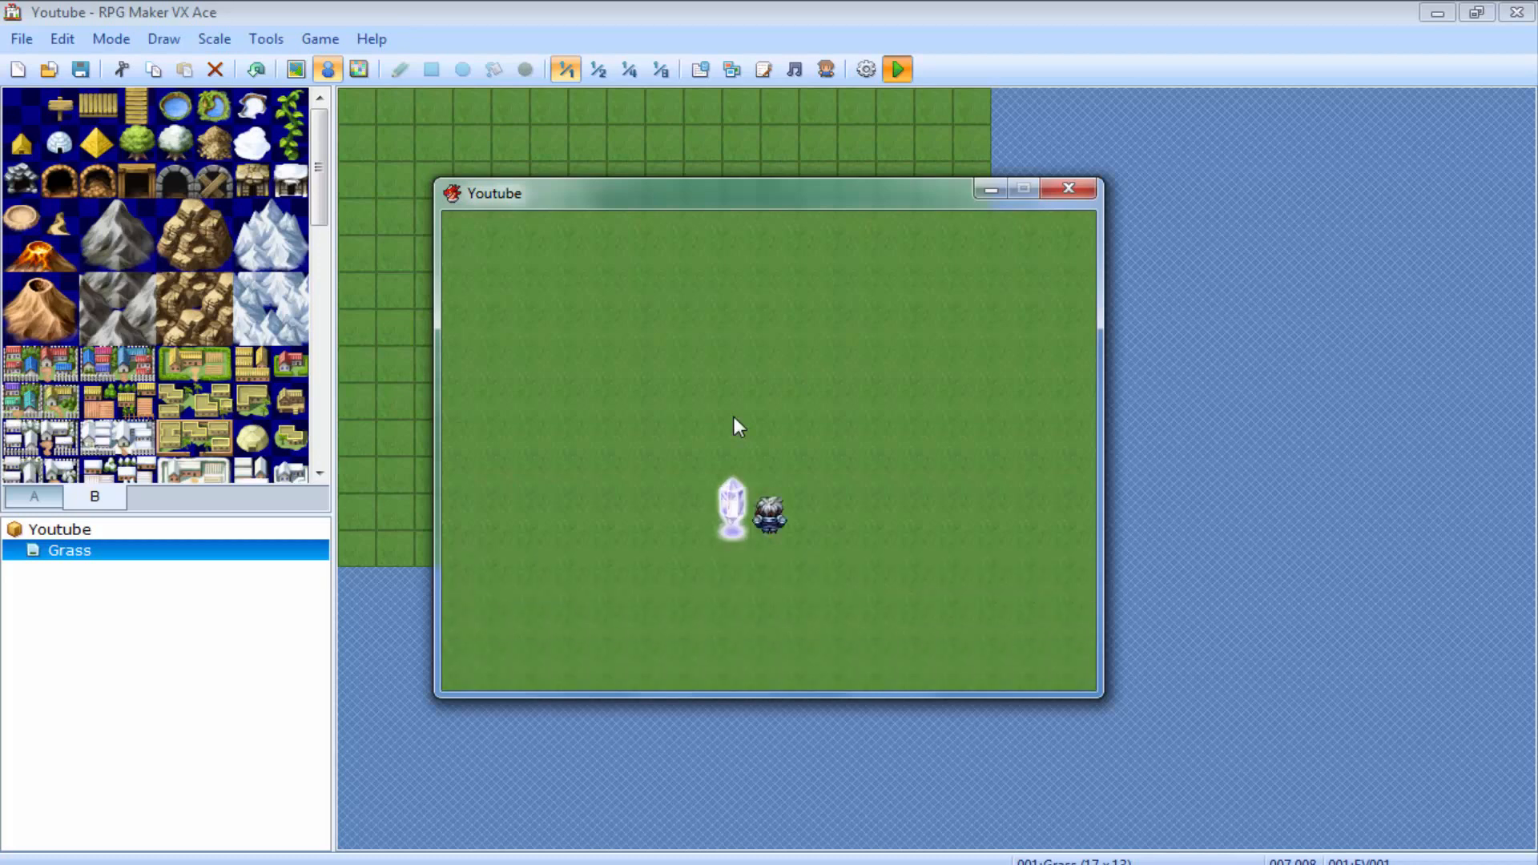
key(Left)
key(Down)
key(Return)
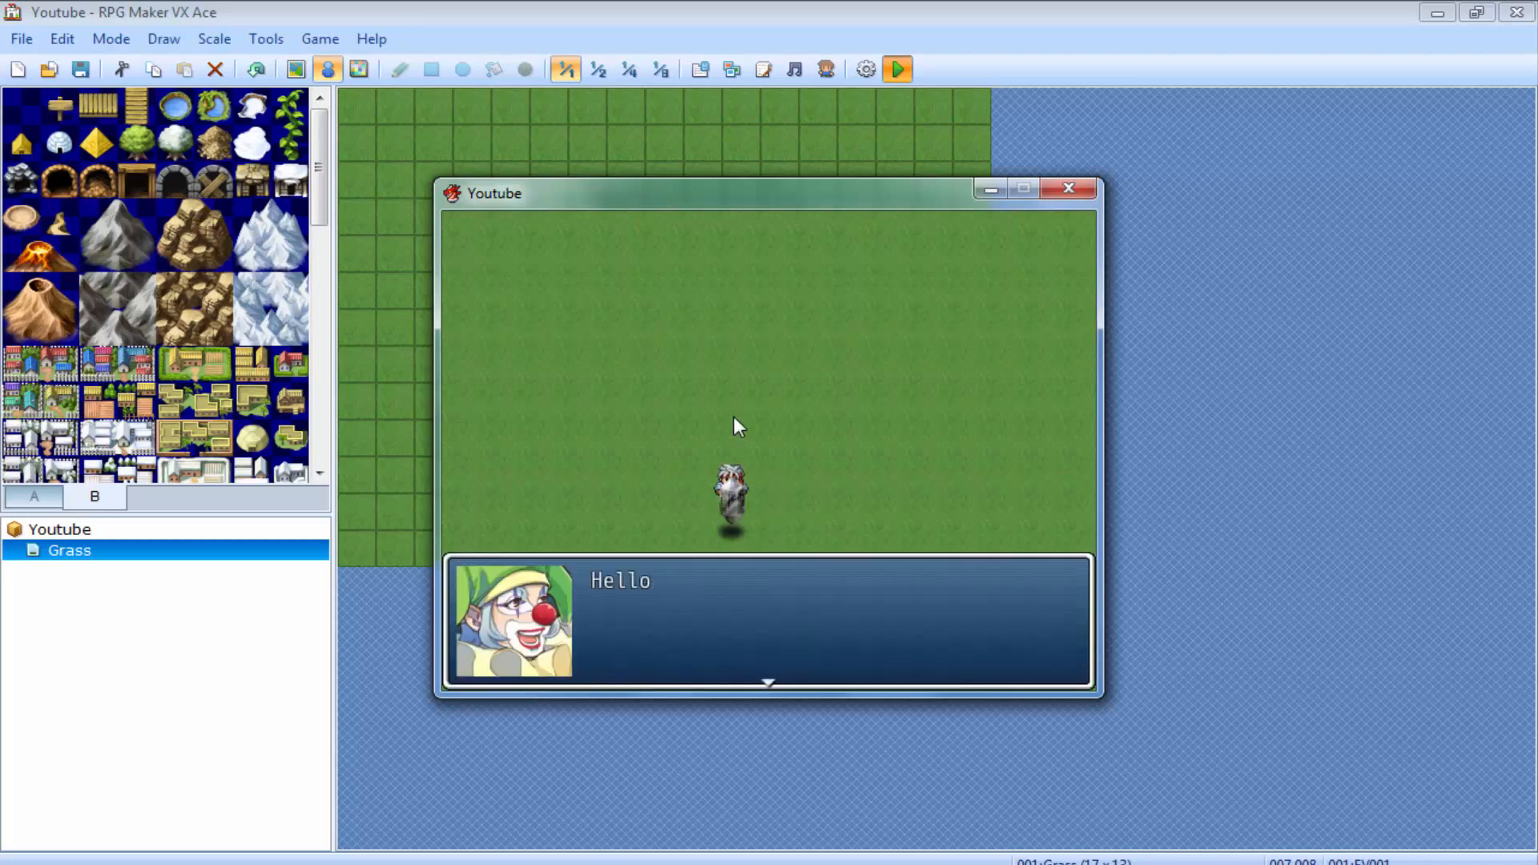
key(Return)
Test the crystal's message again from its left side and from above, dismissing it each time
key(Up)
key(Left)
key(Down)
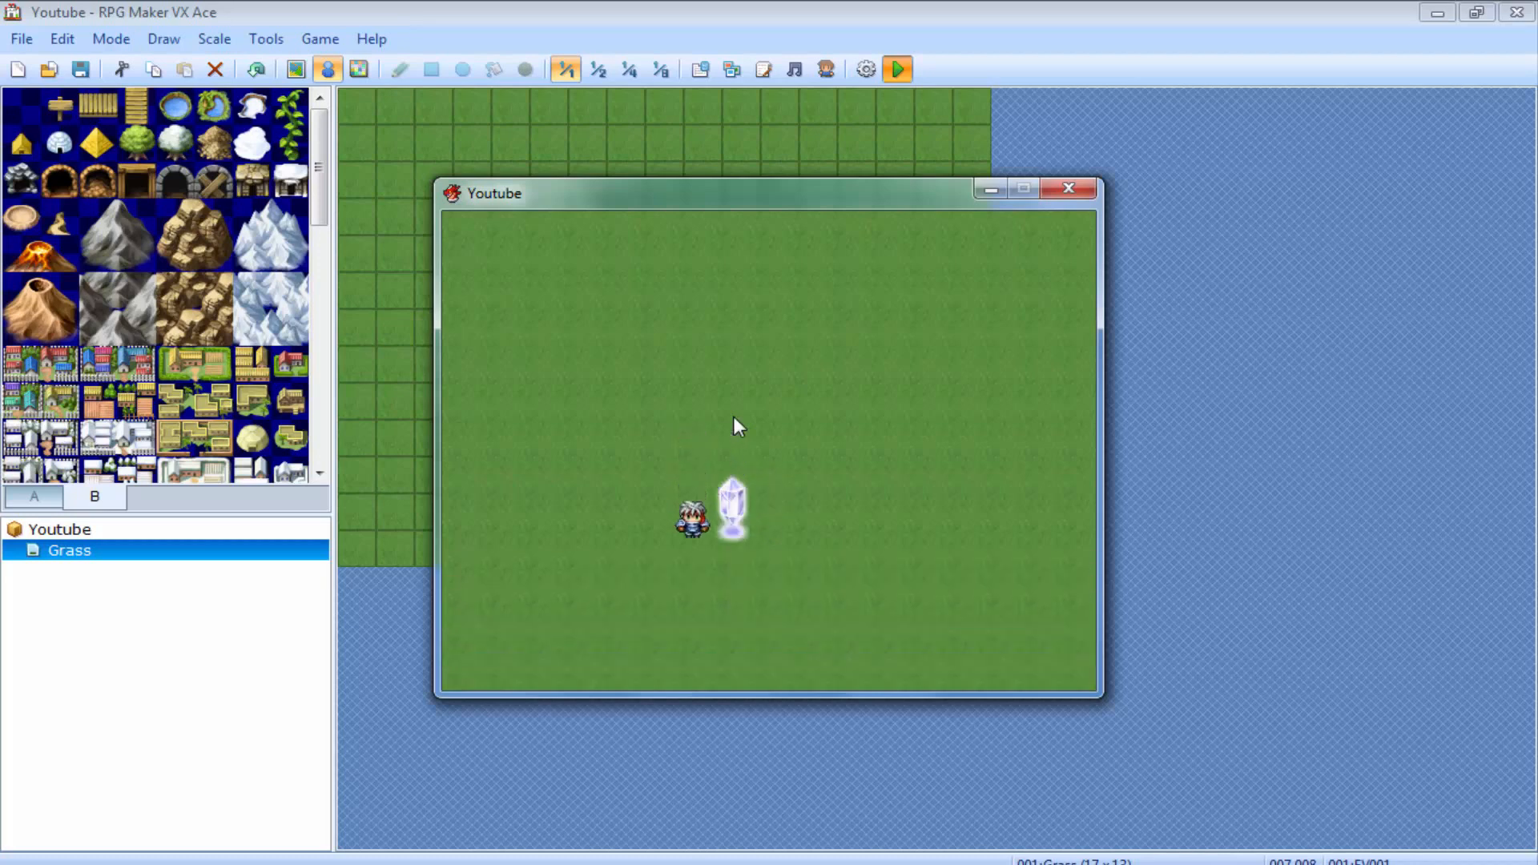
key(Right)
key(Return)
key(Return)
key(Return)
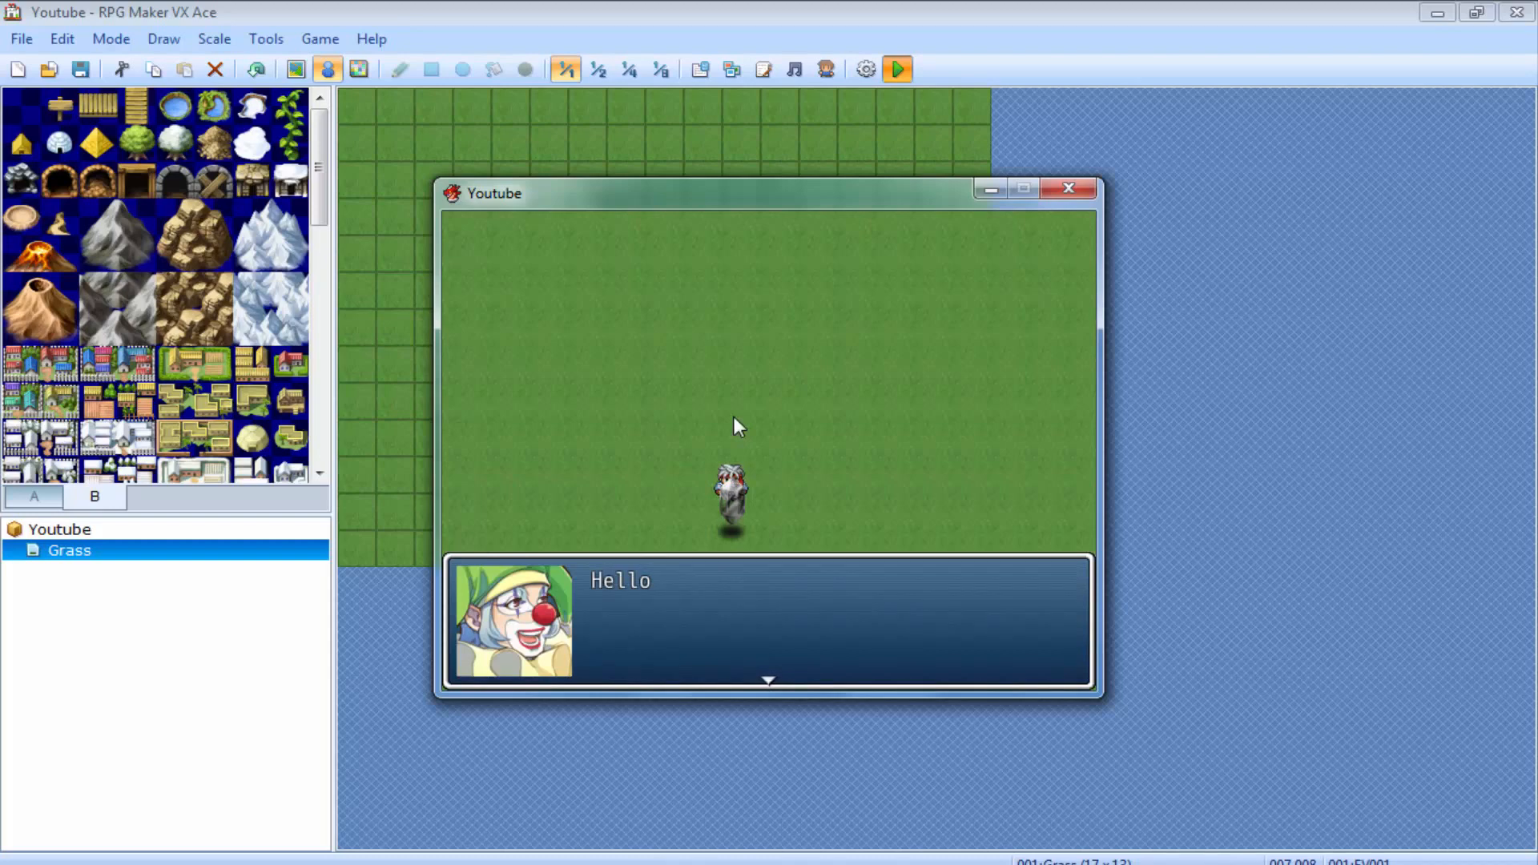
key(Return)
Circle the crystal from its right side past the tile below to its left, triggering and dismissing its message
key(Left)
key(Return)
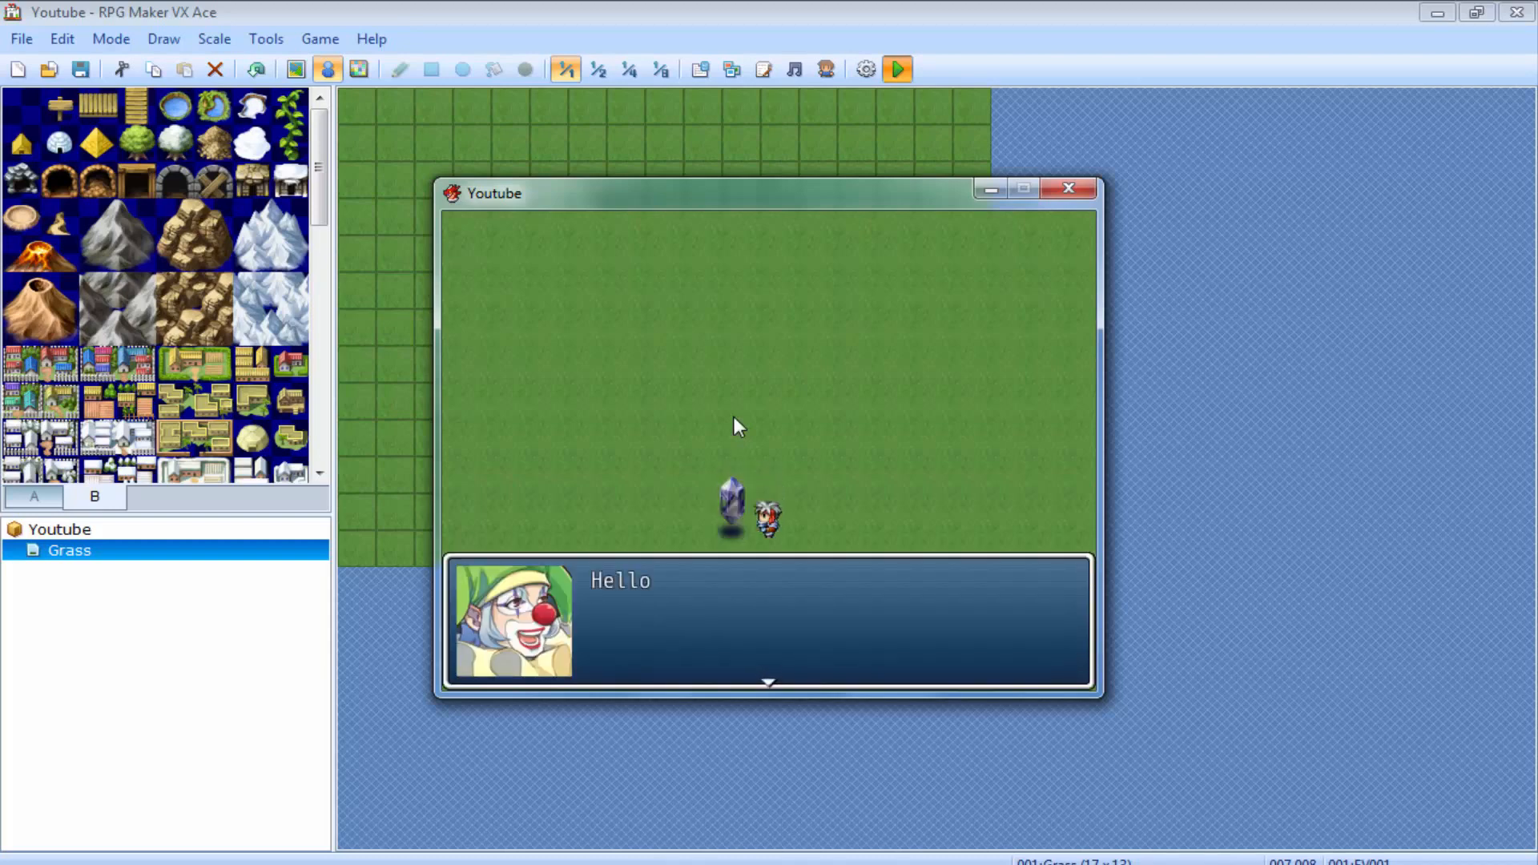
key(Return)
key(Down)
key(Left)
key(Left)
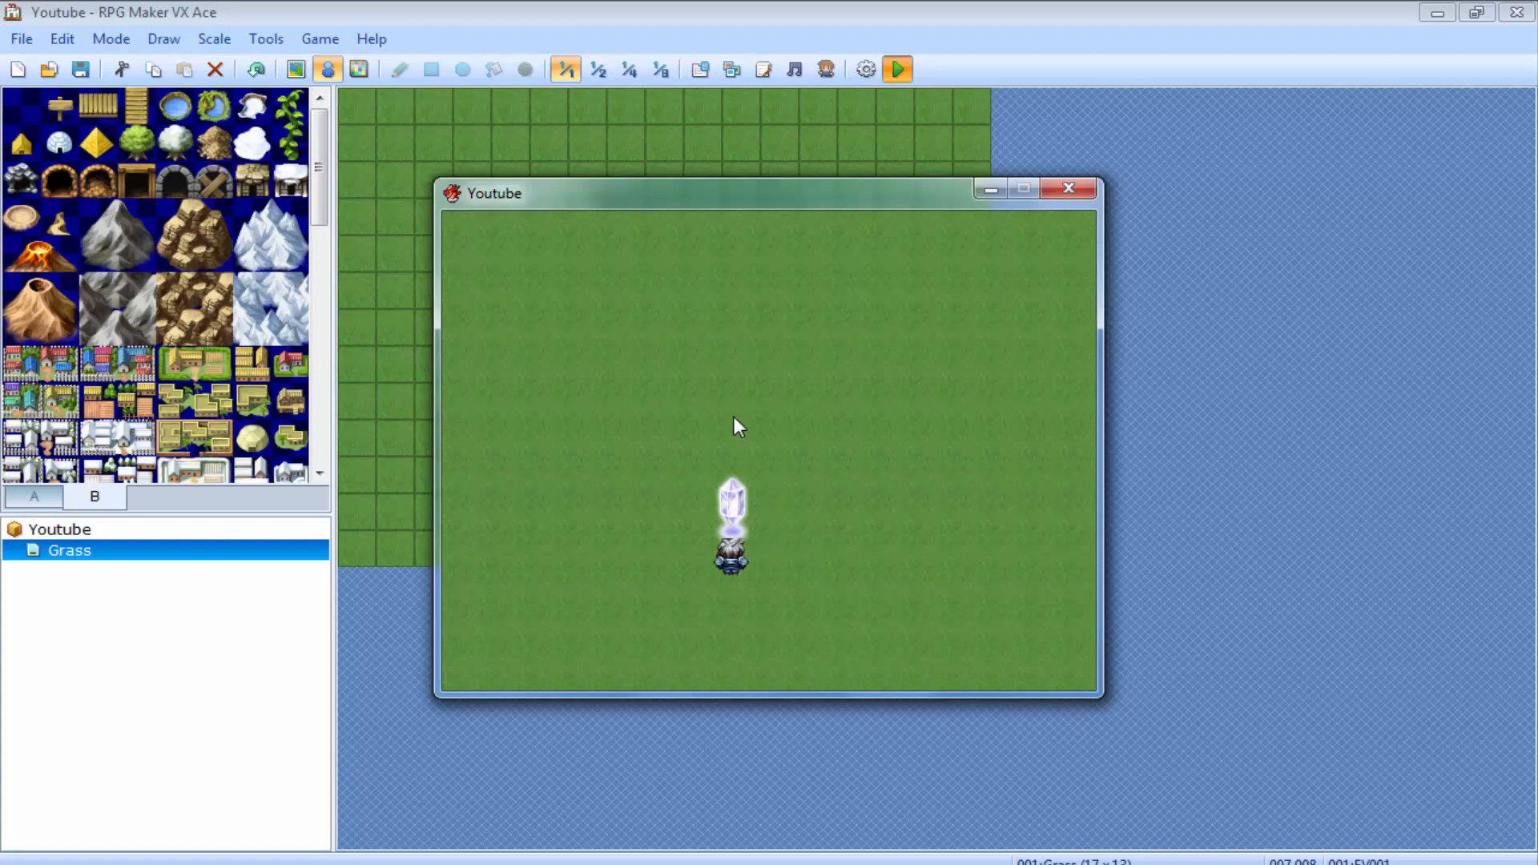
key(Up)
key(Return)
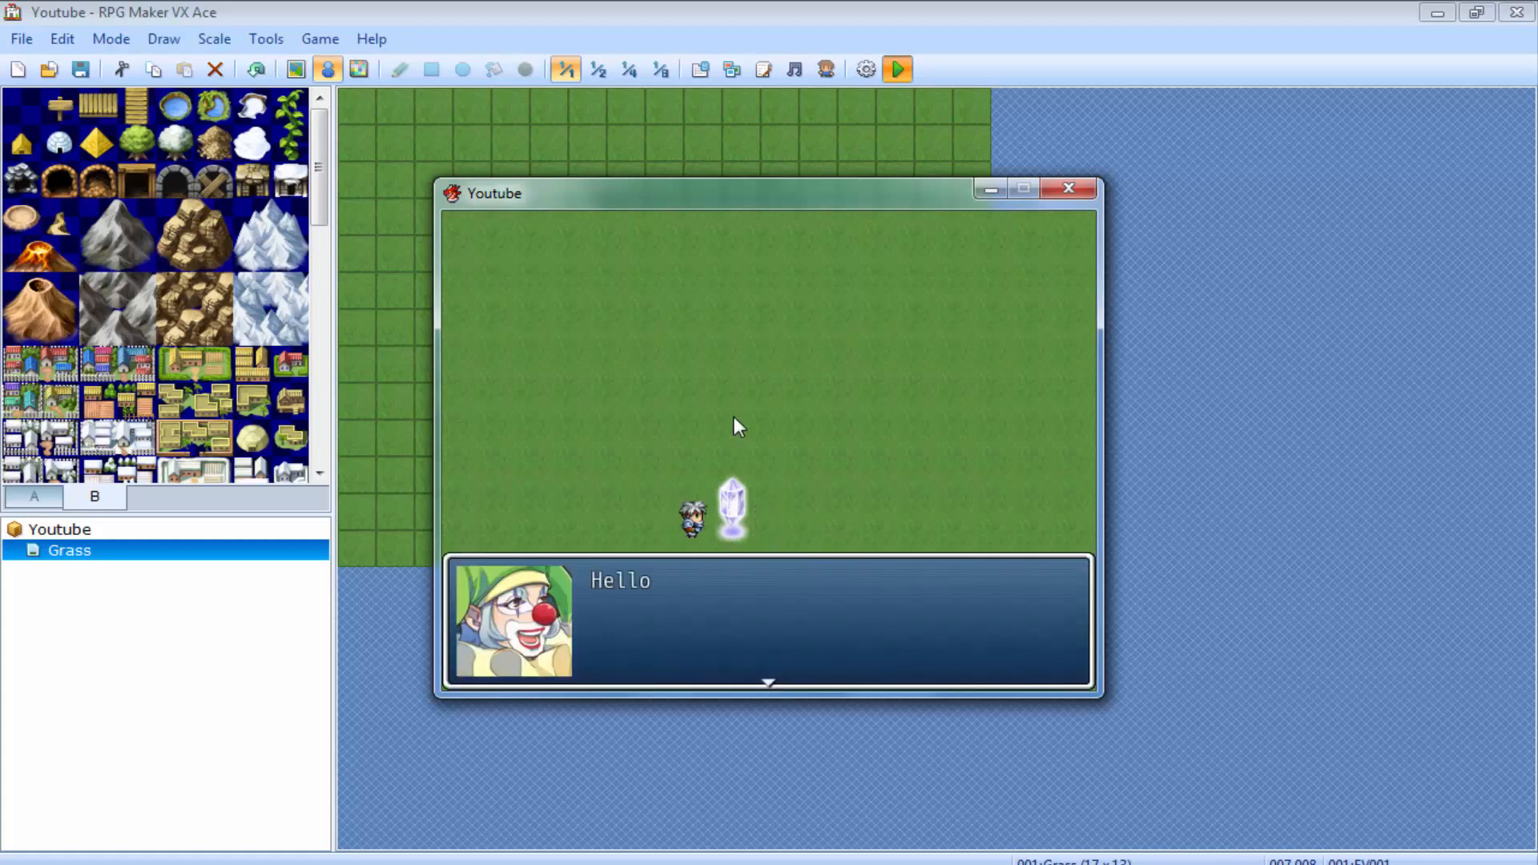
key(Return)
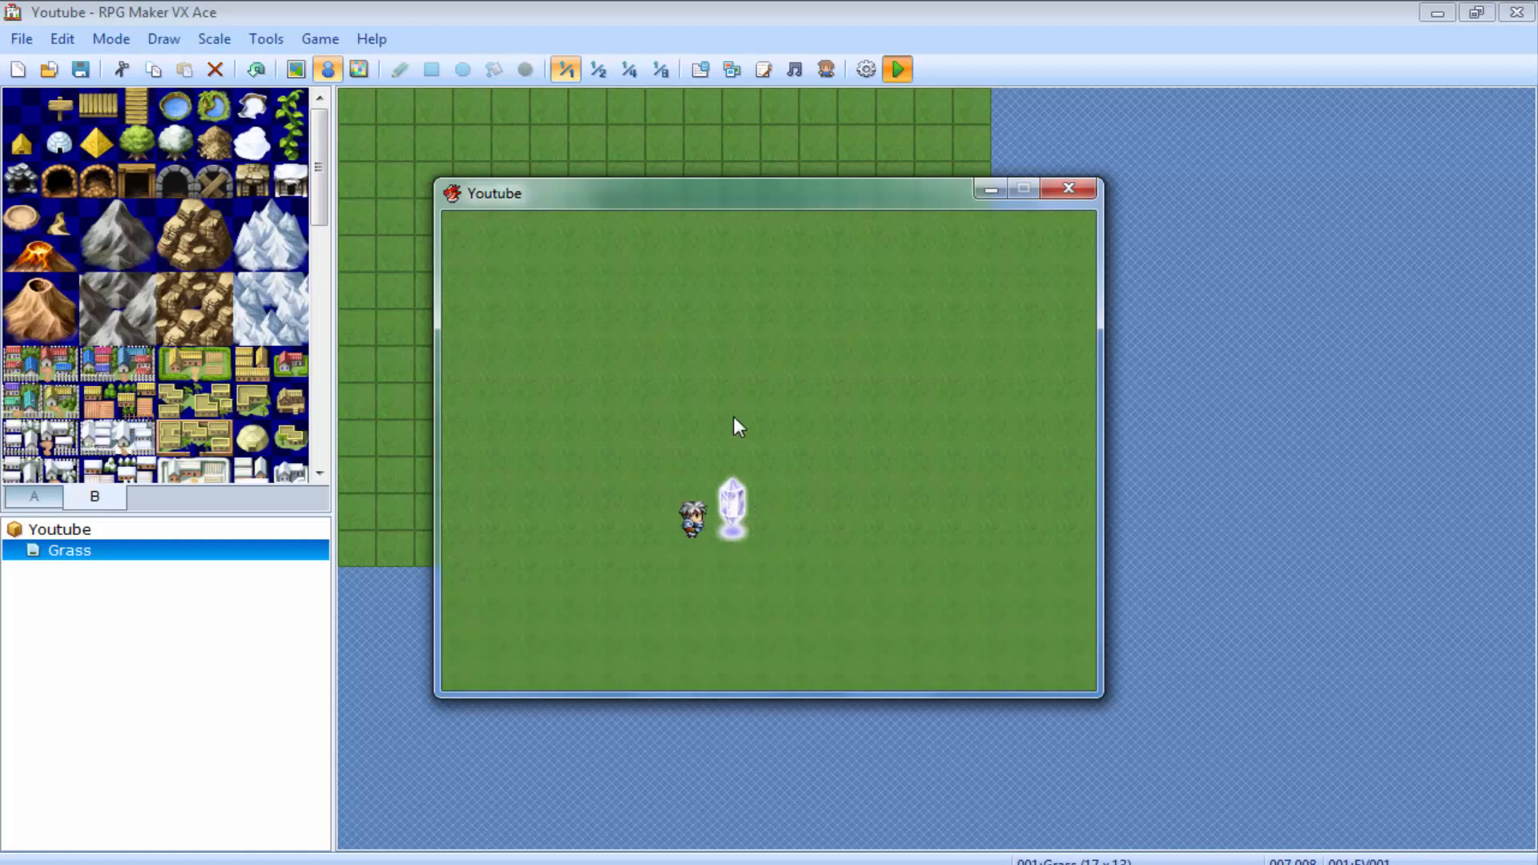
Walk the character to the open grass above the crystal and end the playtest
key(Up)
key(Up)
key(Right)
key(Up)
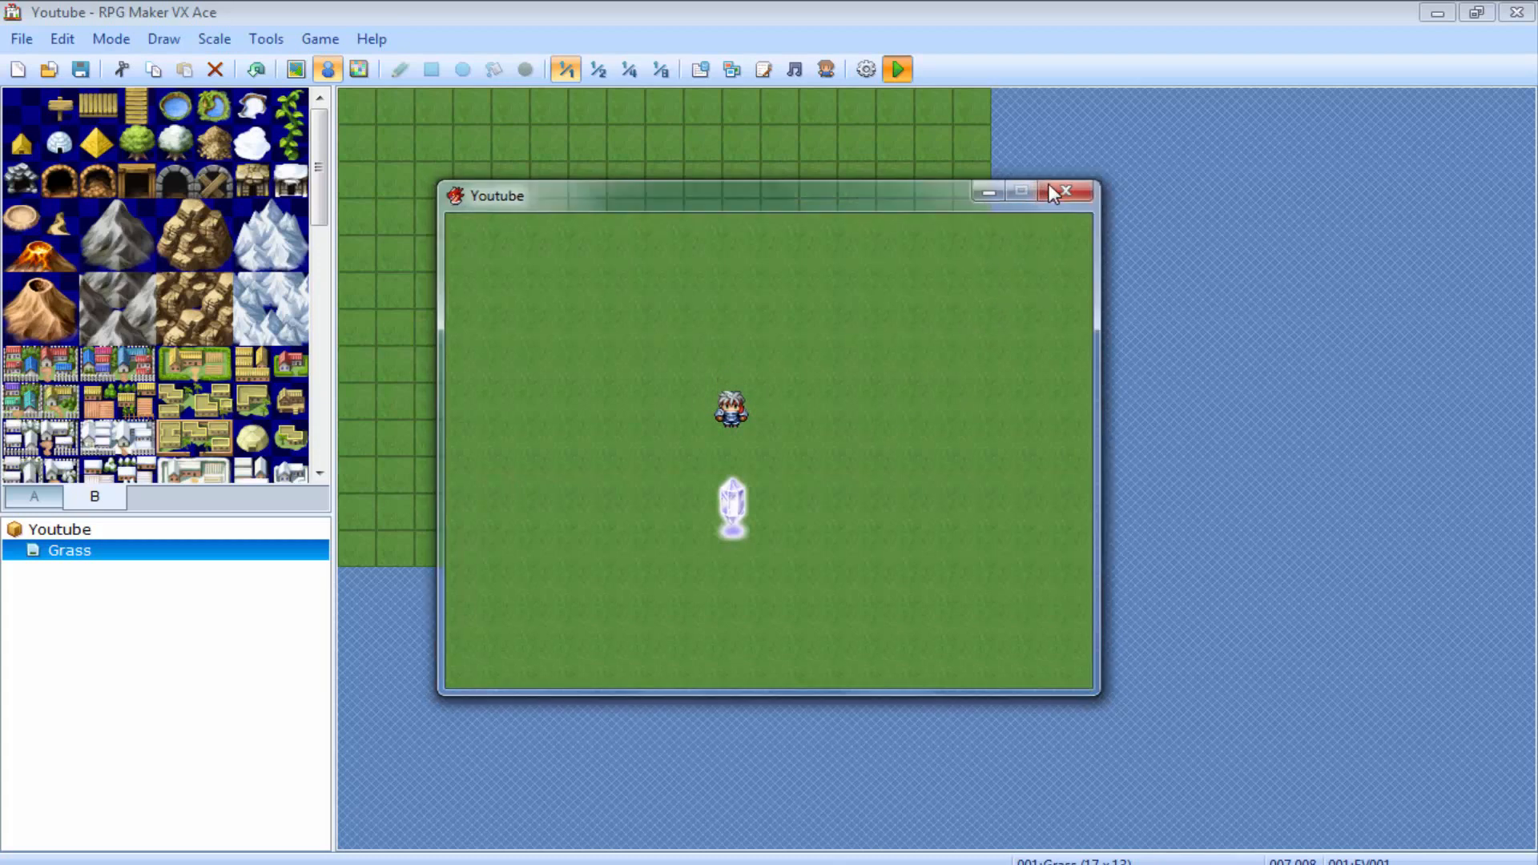
click(1051, 188)
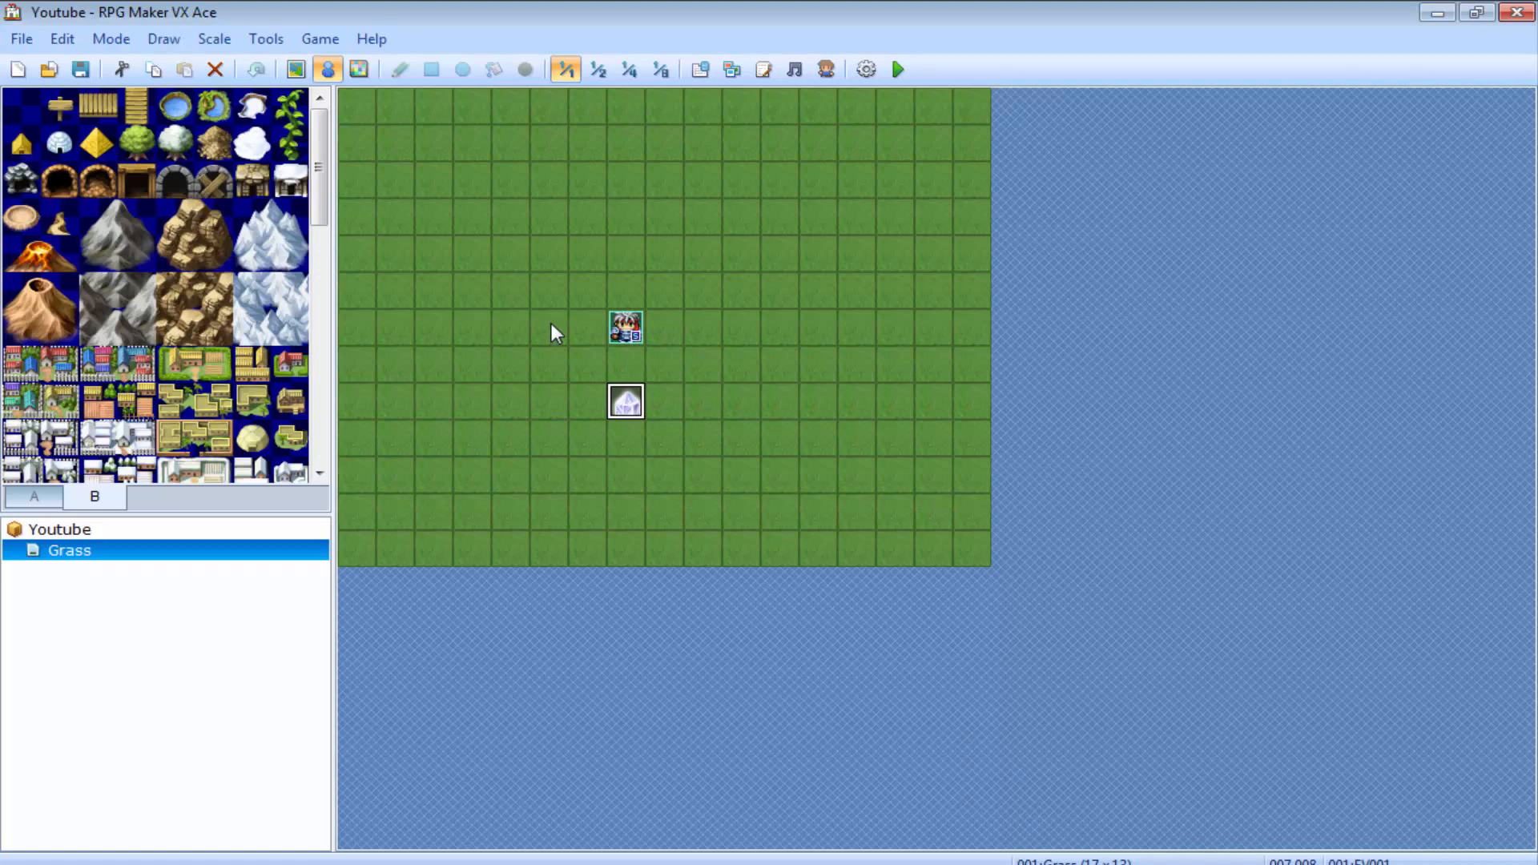
Open a new blank event on an empty grass tile and close it without saving
double_click(436, 293)
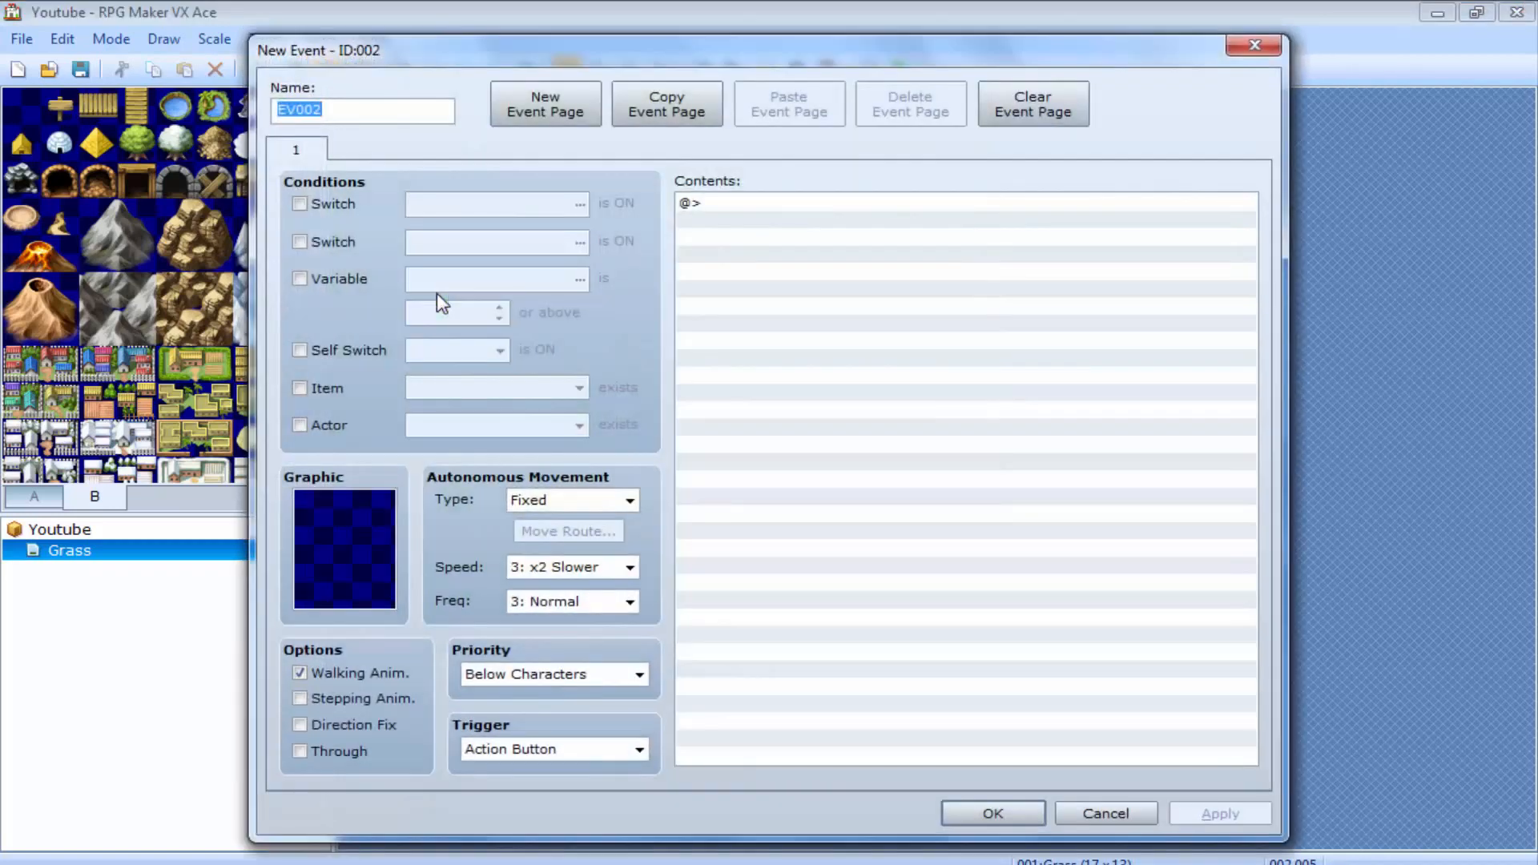
click(1252, 49)
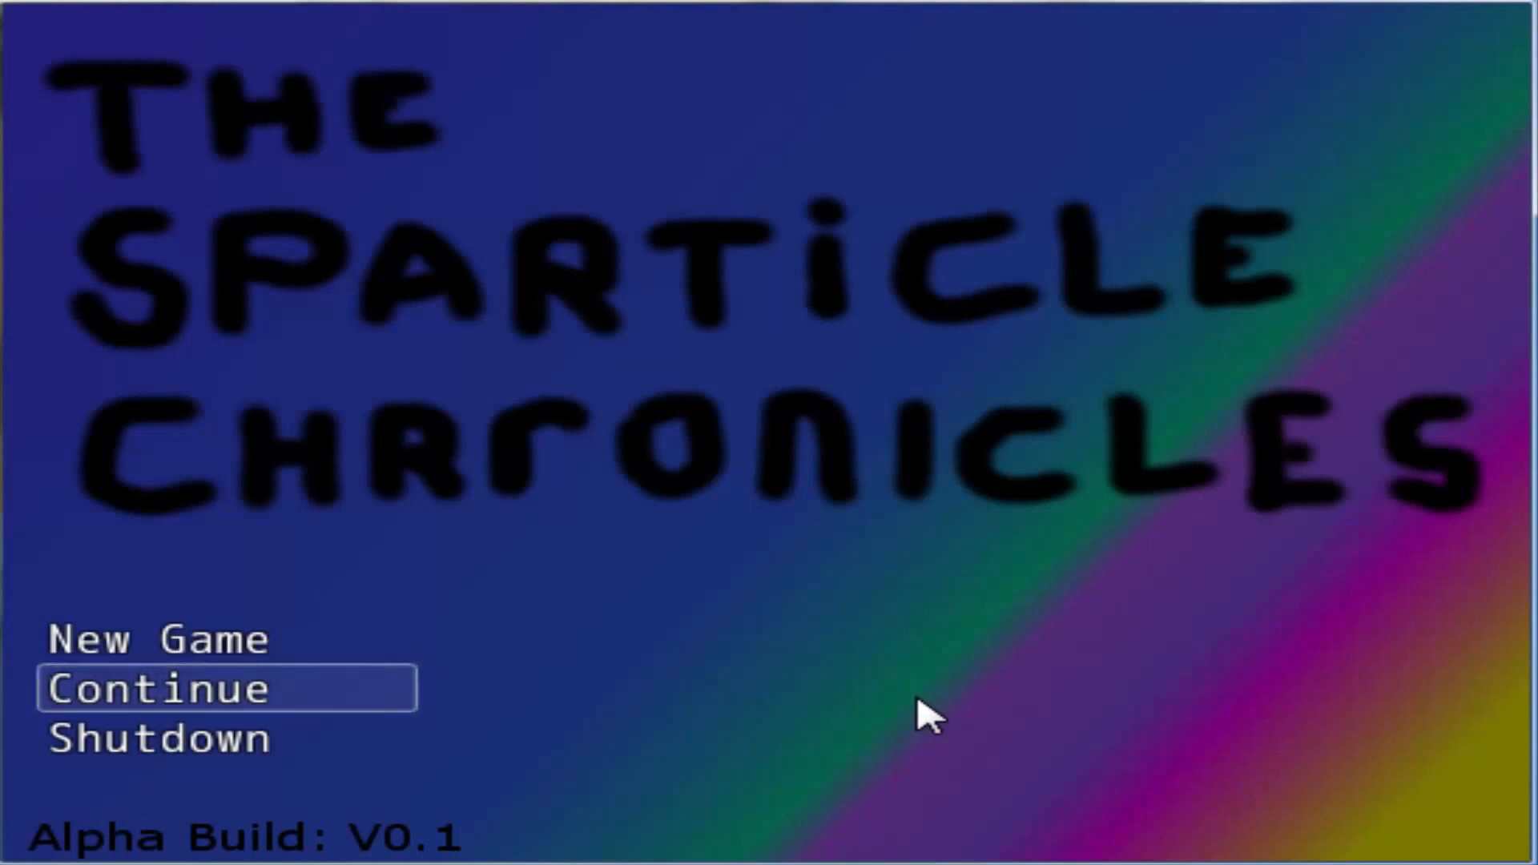
Start a new game from the title screen of The Sparticle Chronicles
key(Up)
key(Up)
key(Up)
key(Up)
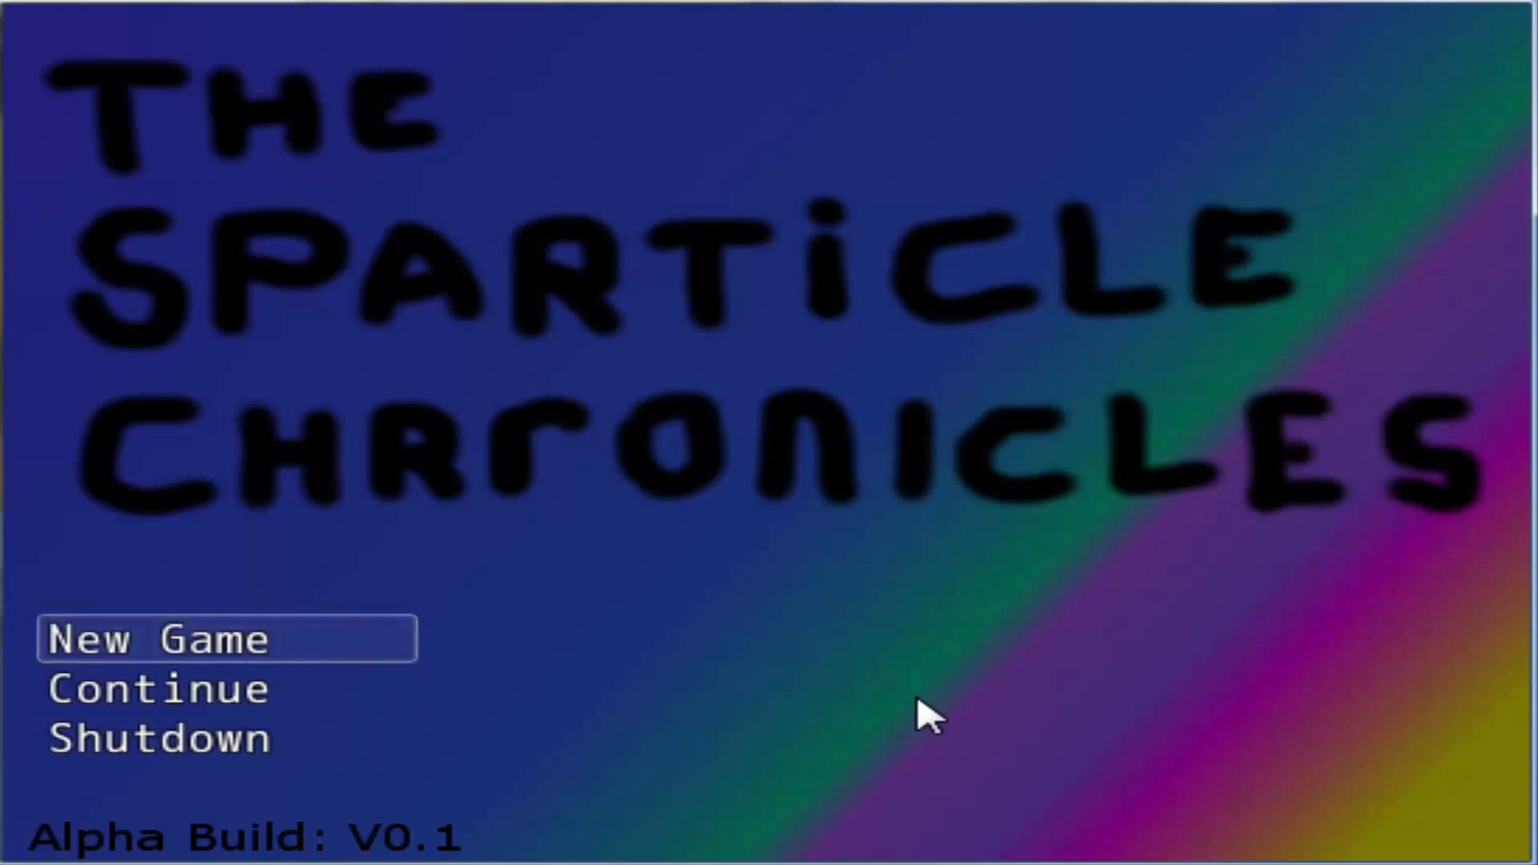
key(Return)
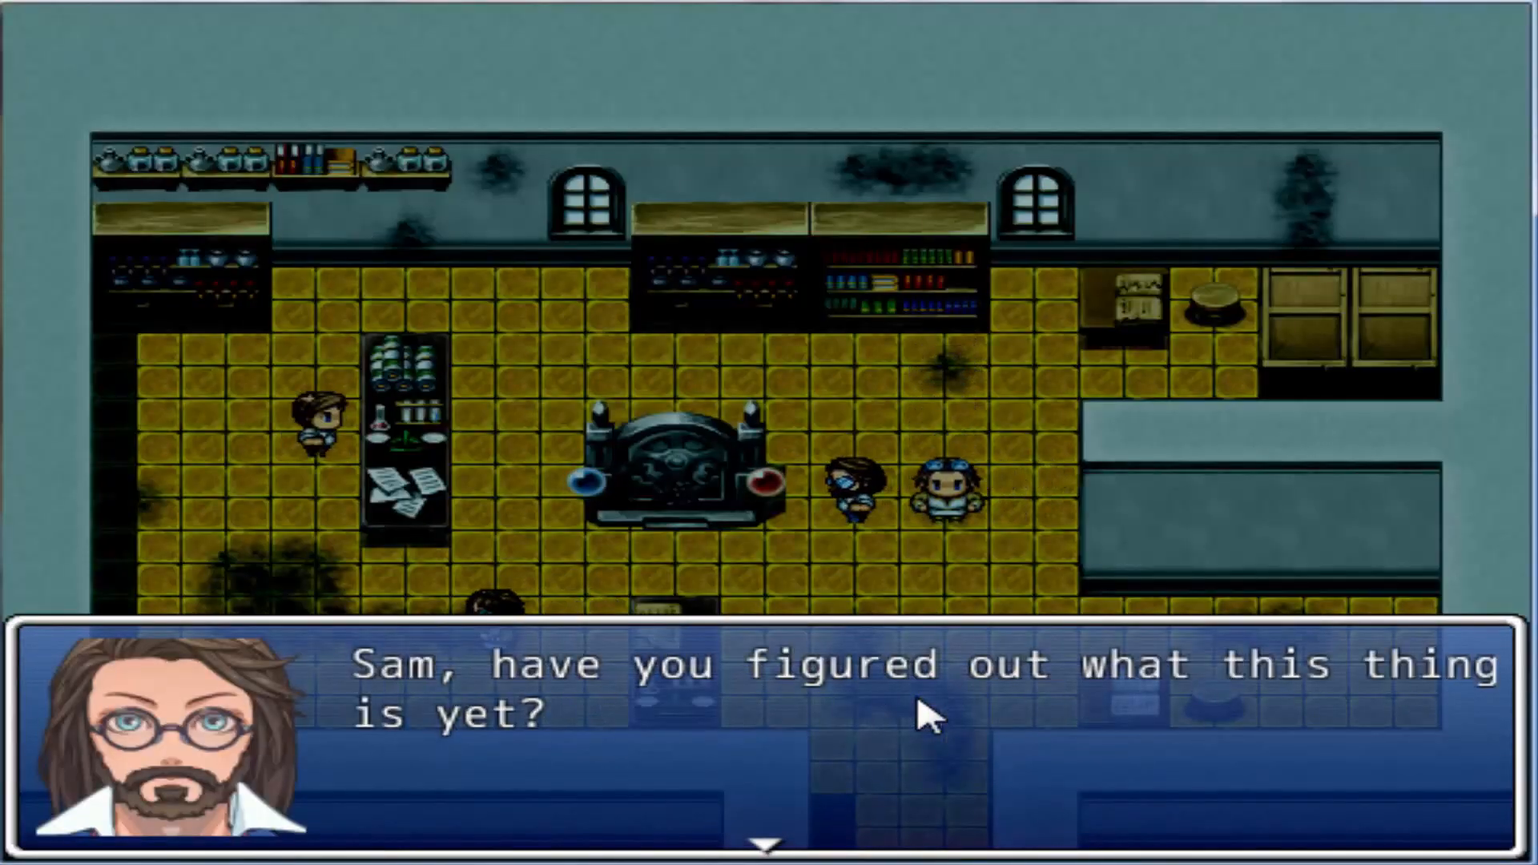
Advance the opening laboratory conversation between father and son through the countdown until the cutscene ends
key(Return)
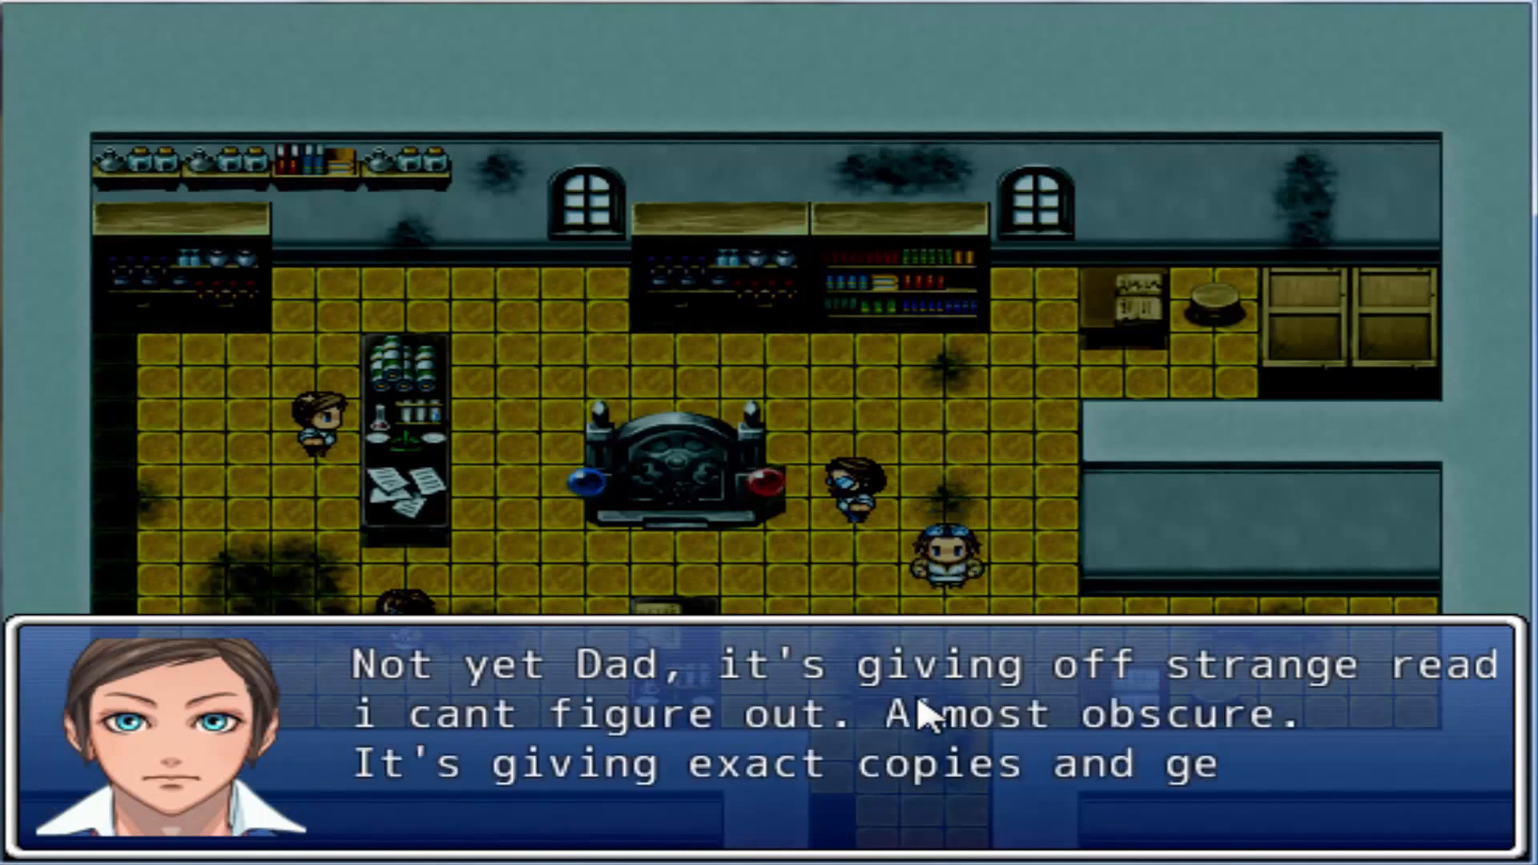
key(Return)
key(Return)
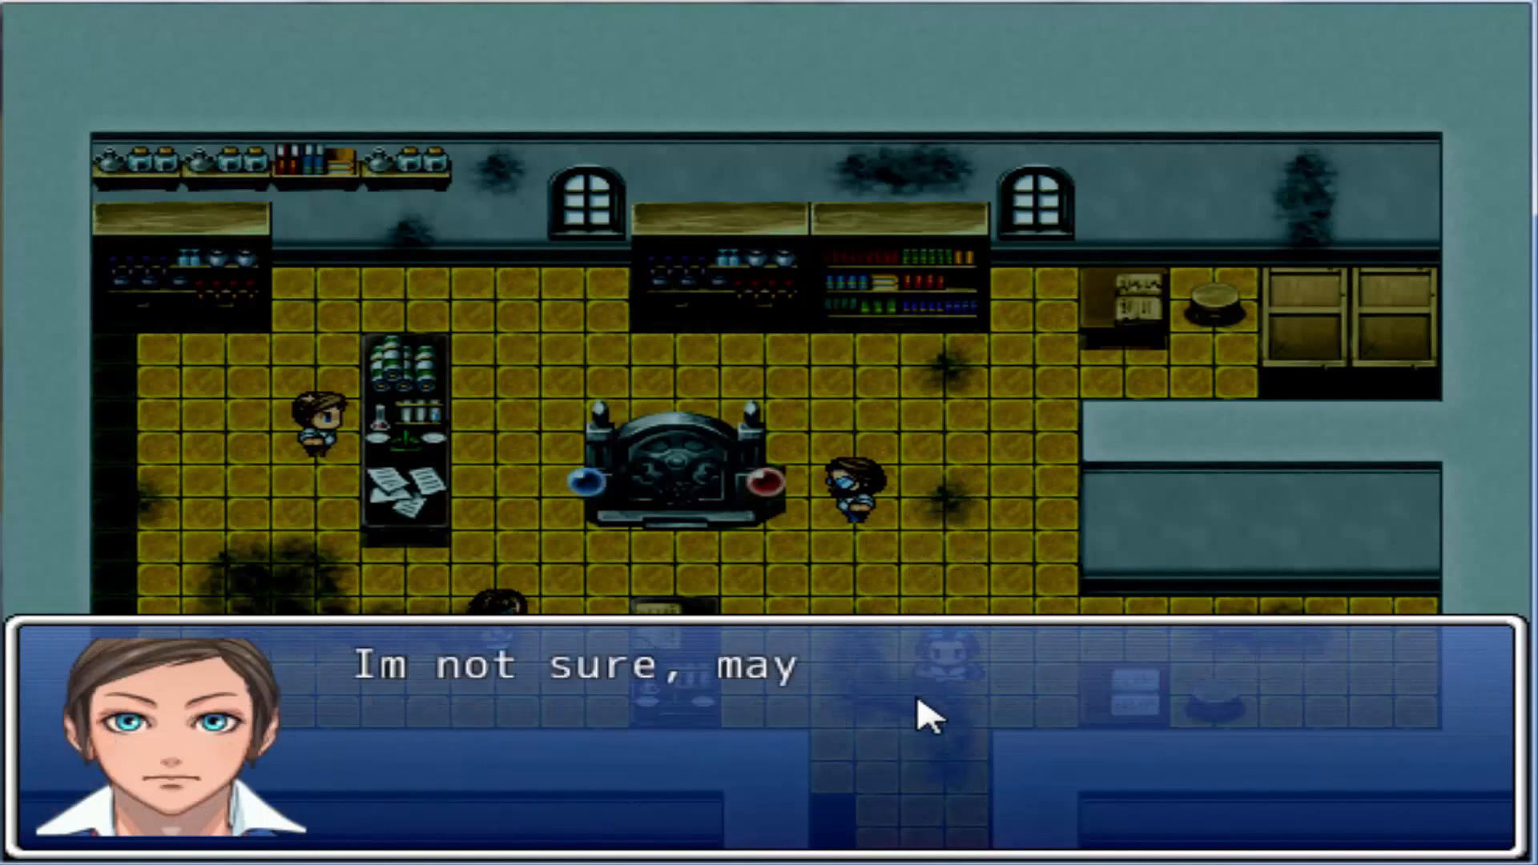
key(Return)
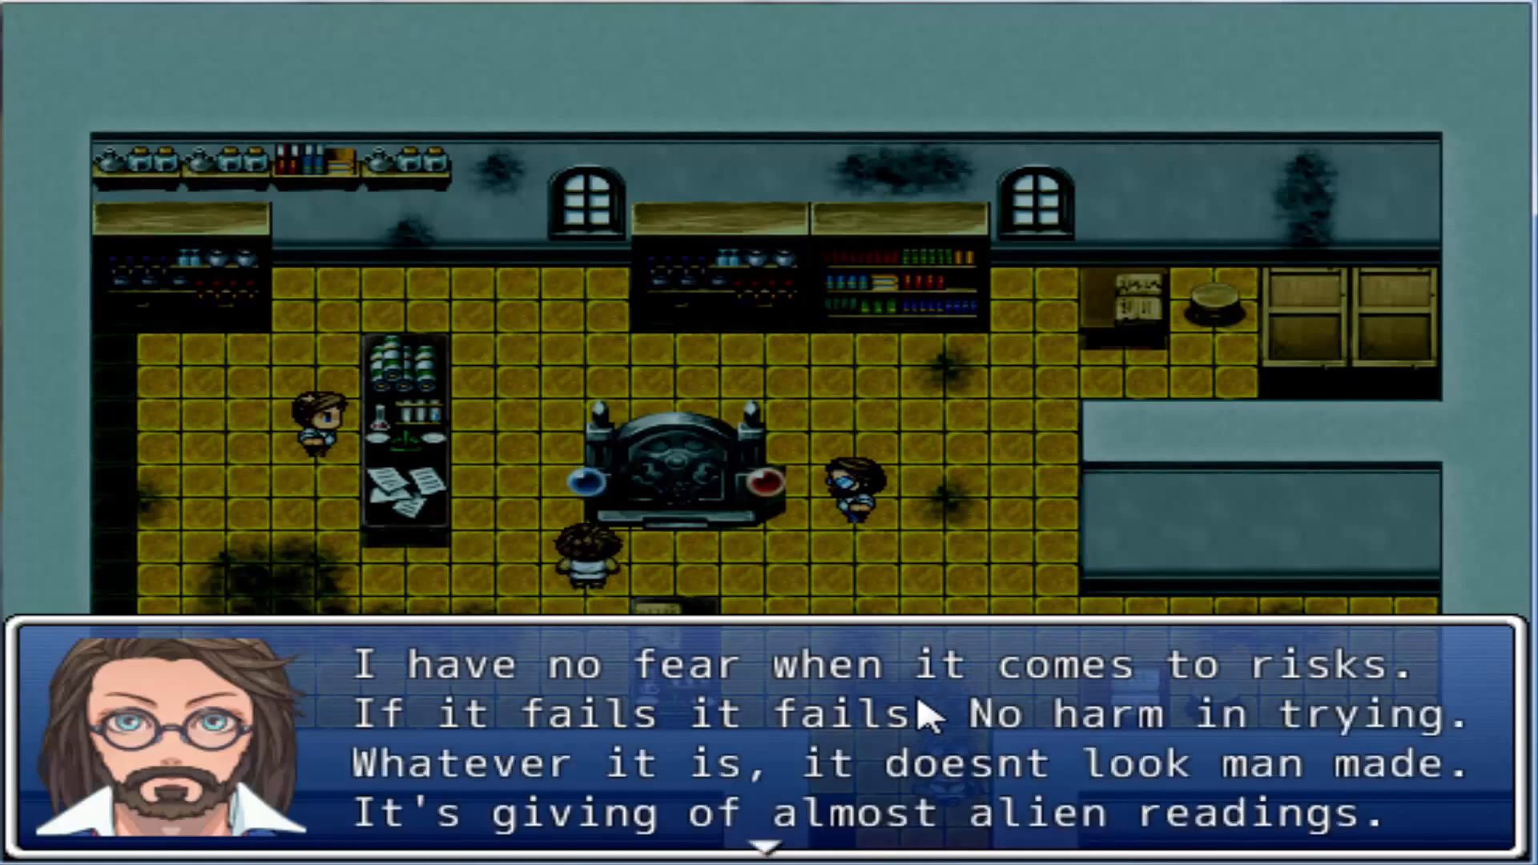
key(Return)
key(Return)
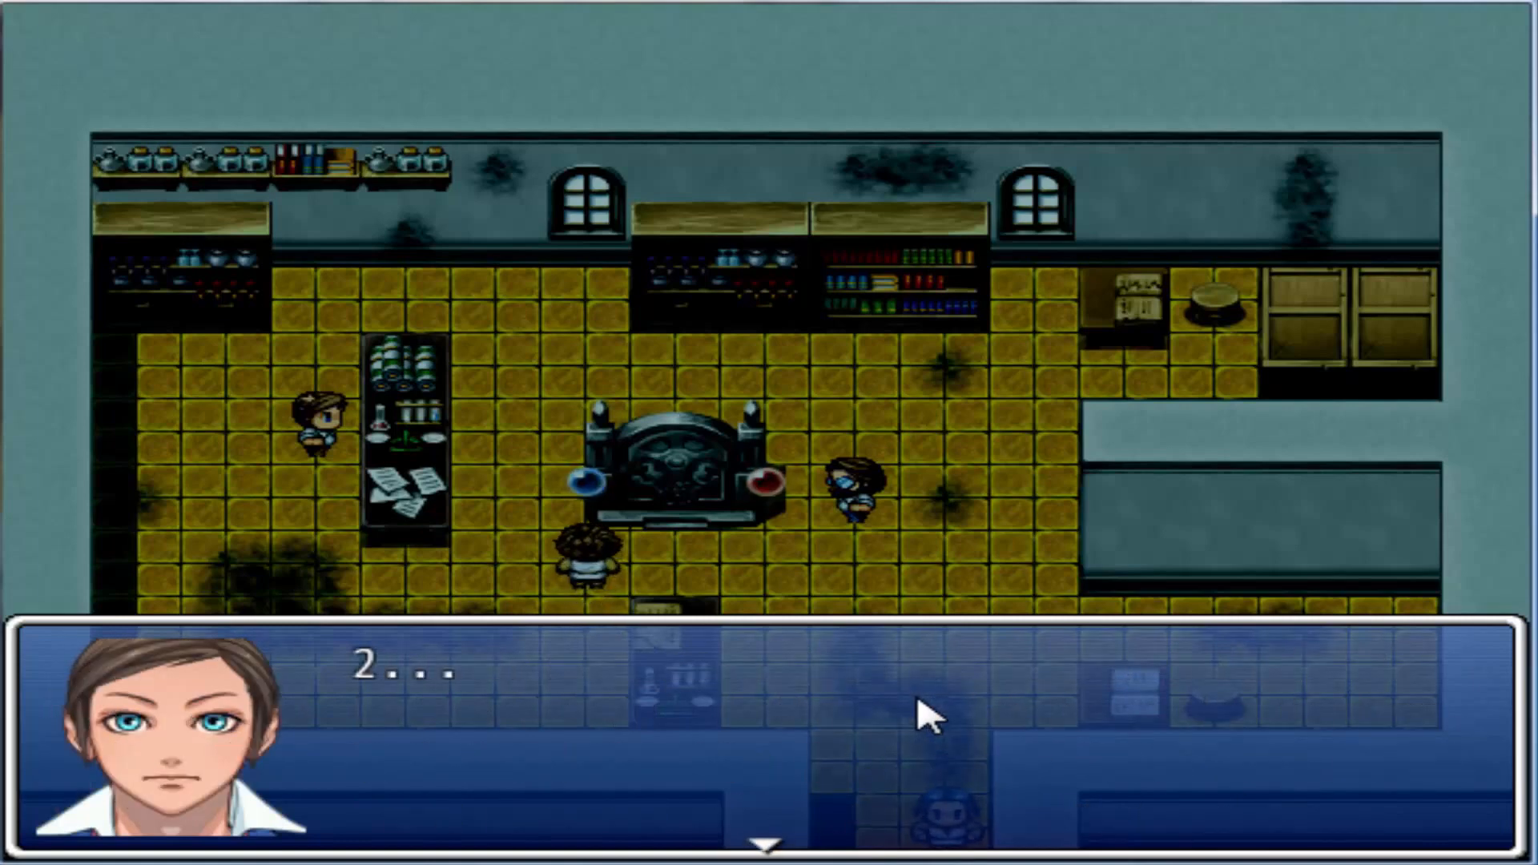
key(Return)
key(Return)
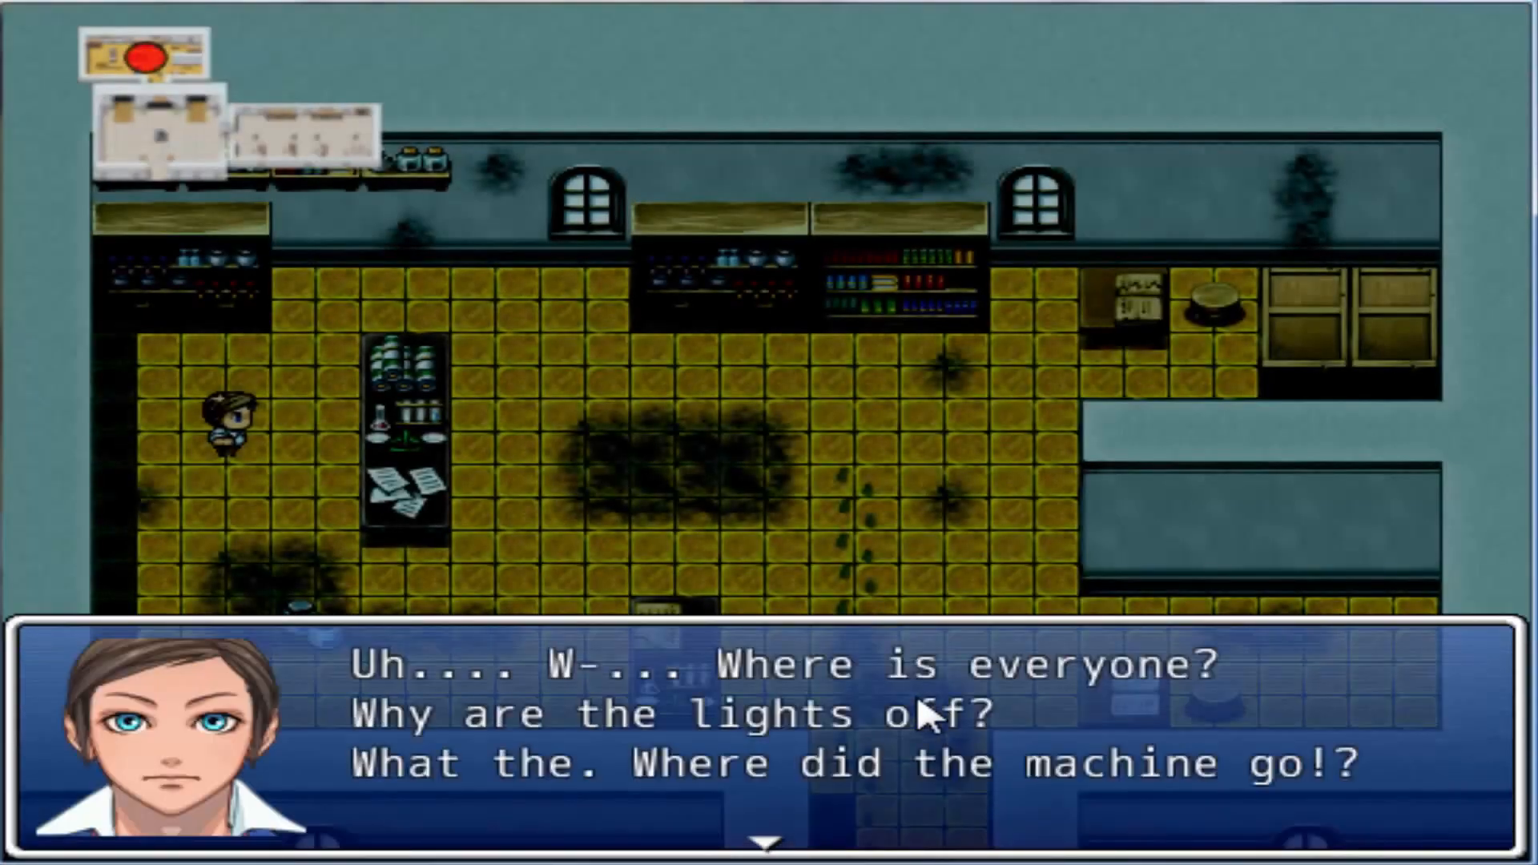
Dismiss the character's waking line, walk down to the blue jars, collect them and close the currency explanation
key(Return)
key(Down)
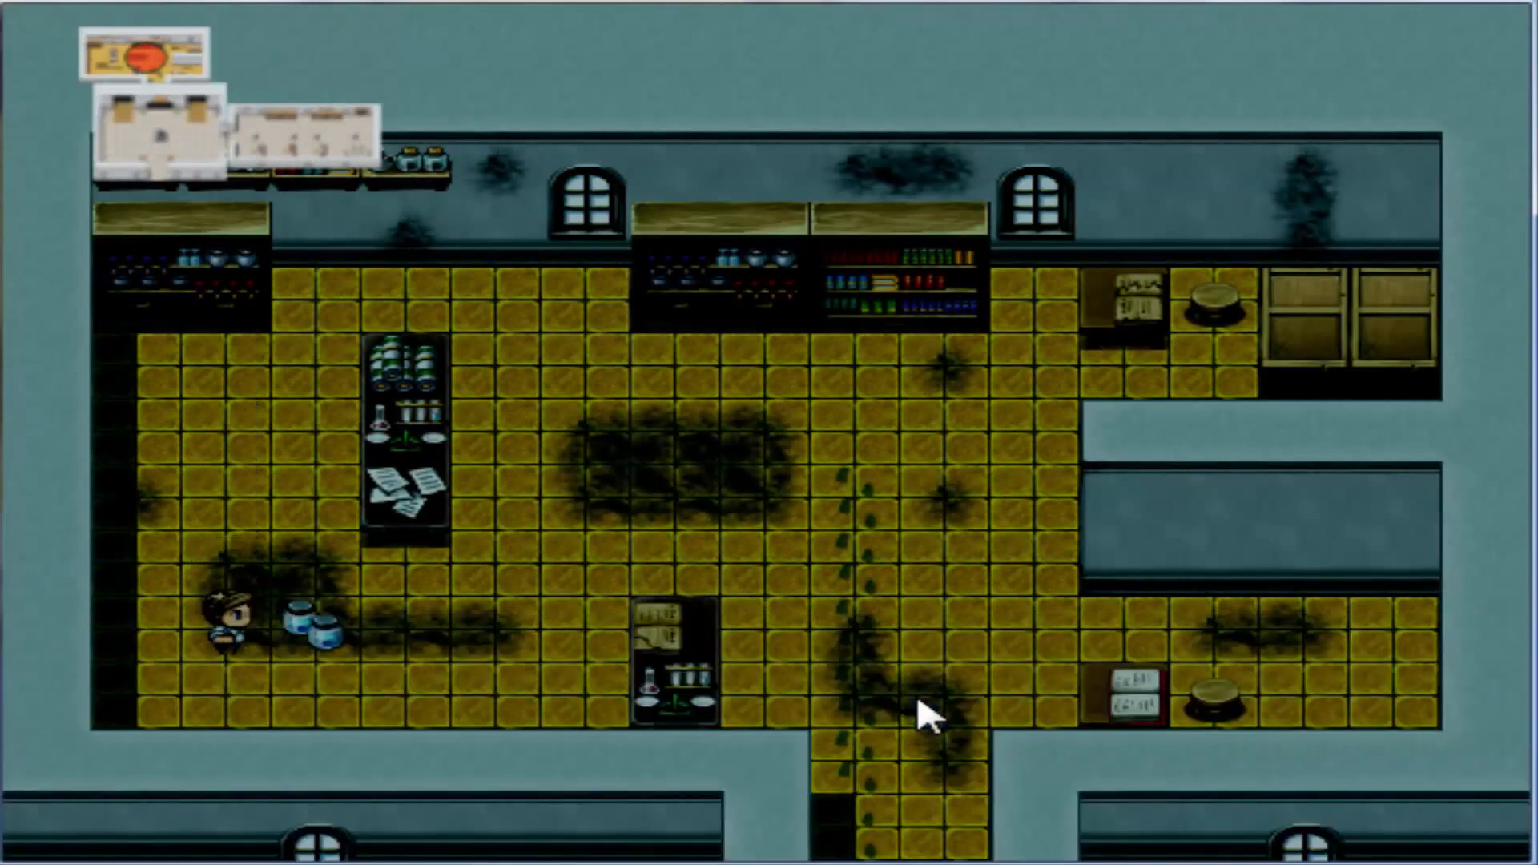
key(Return)
key(Return)
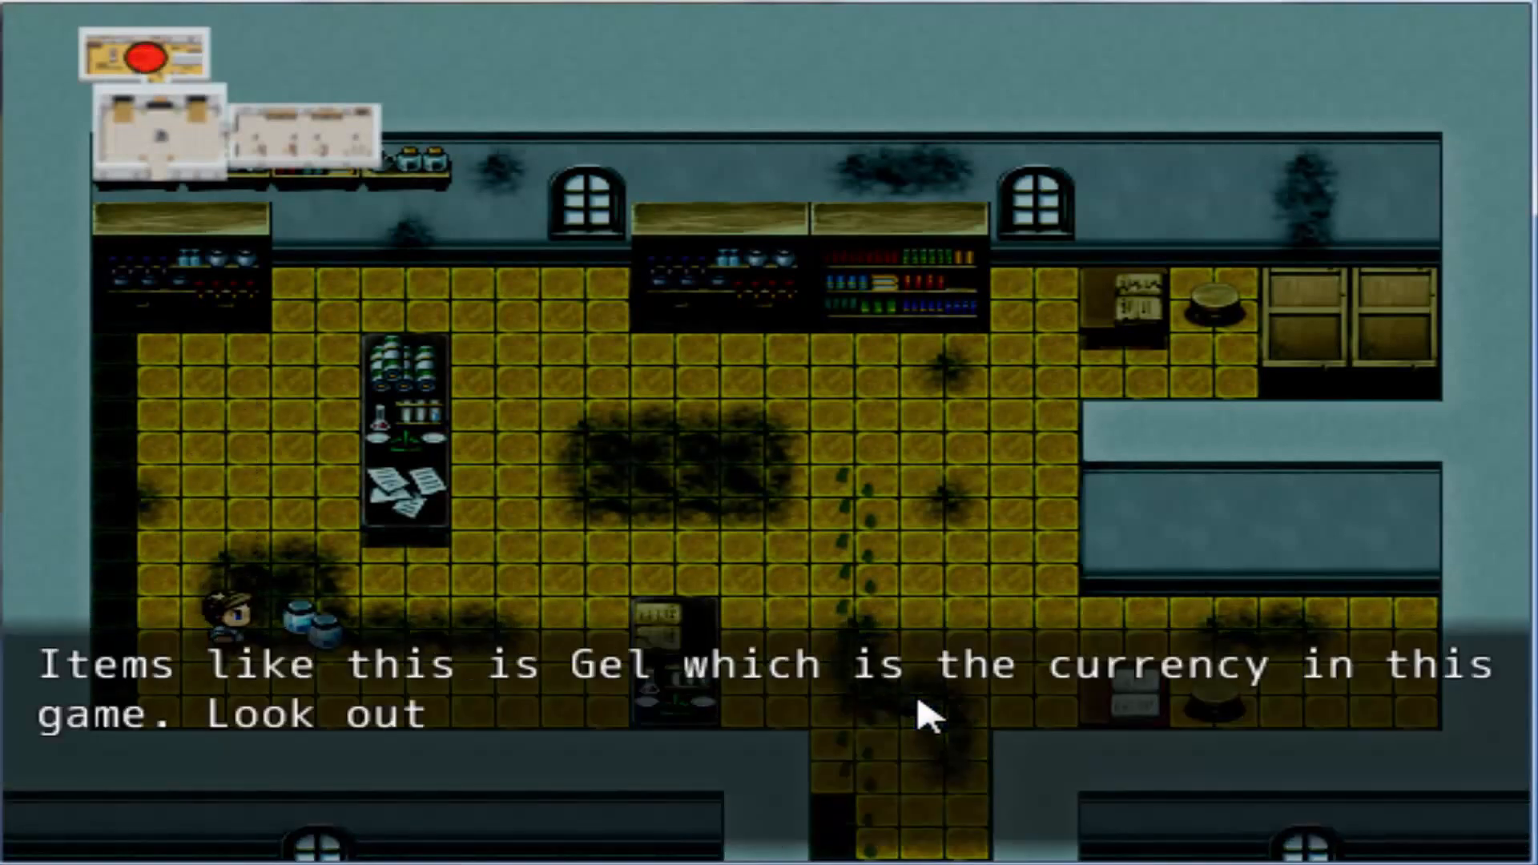
key(Return)
Walk the character across the laboratory to the footprints and out through its lower exit into the hall
key(Right)
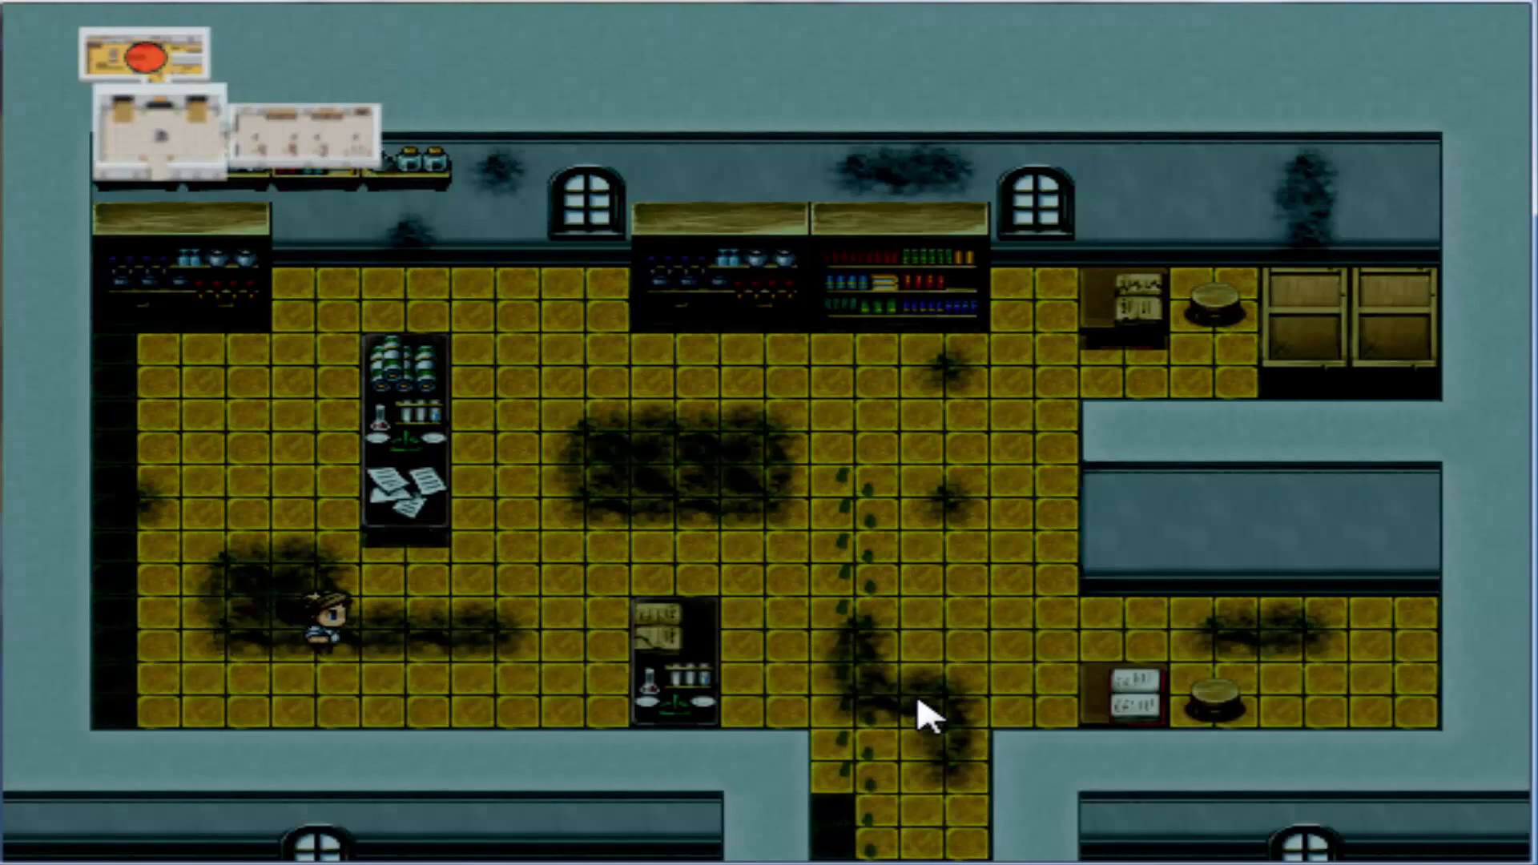
key(Up)
key(Right)
key(Right)
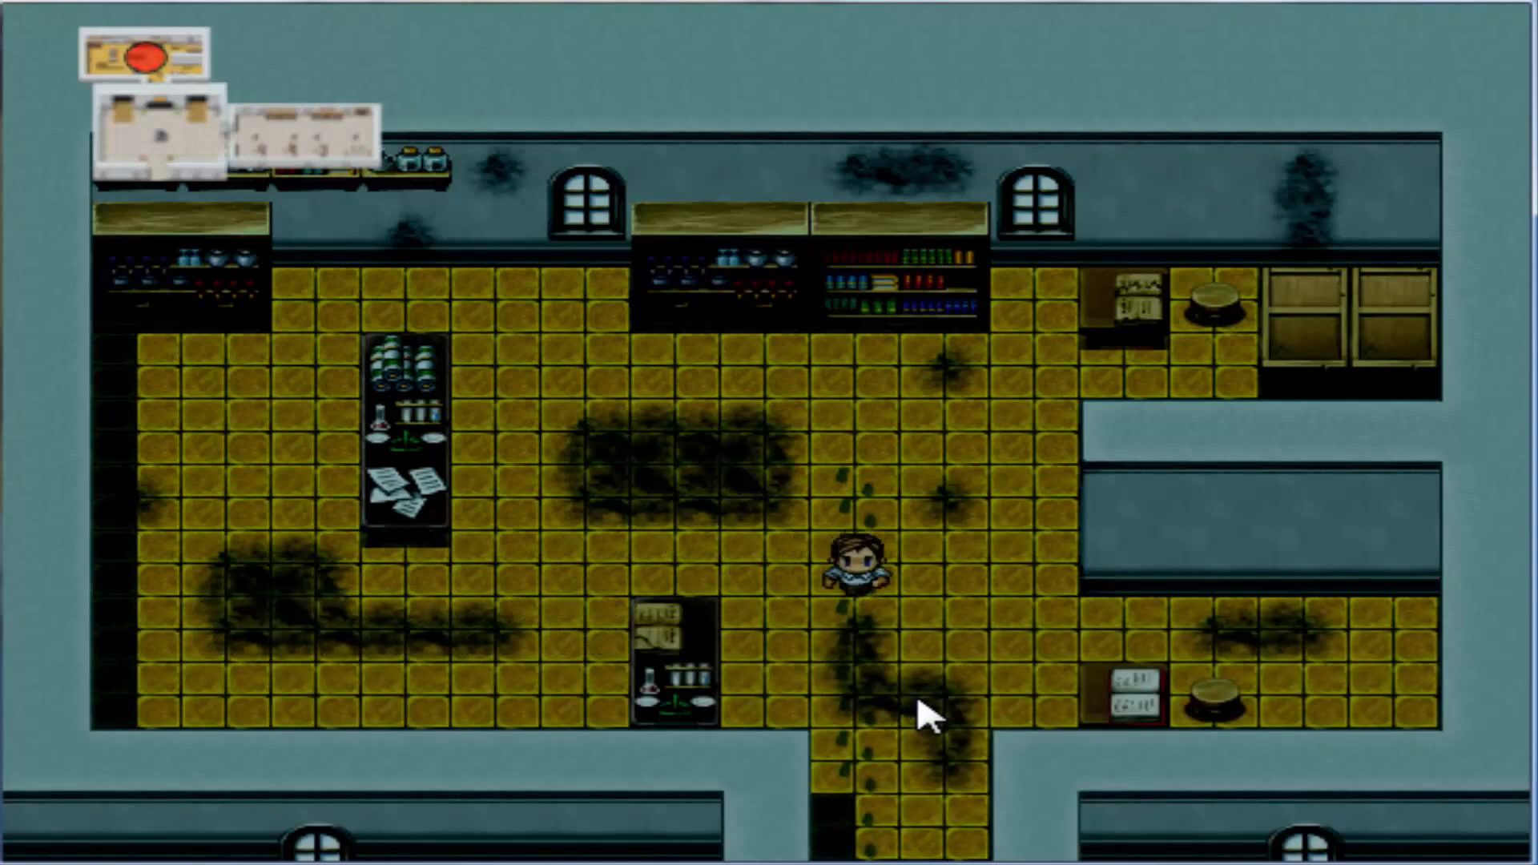
key(Down)
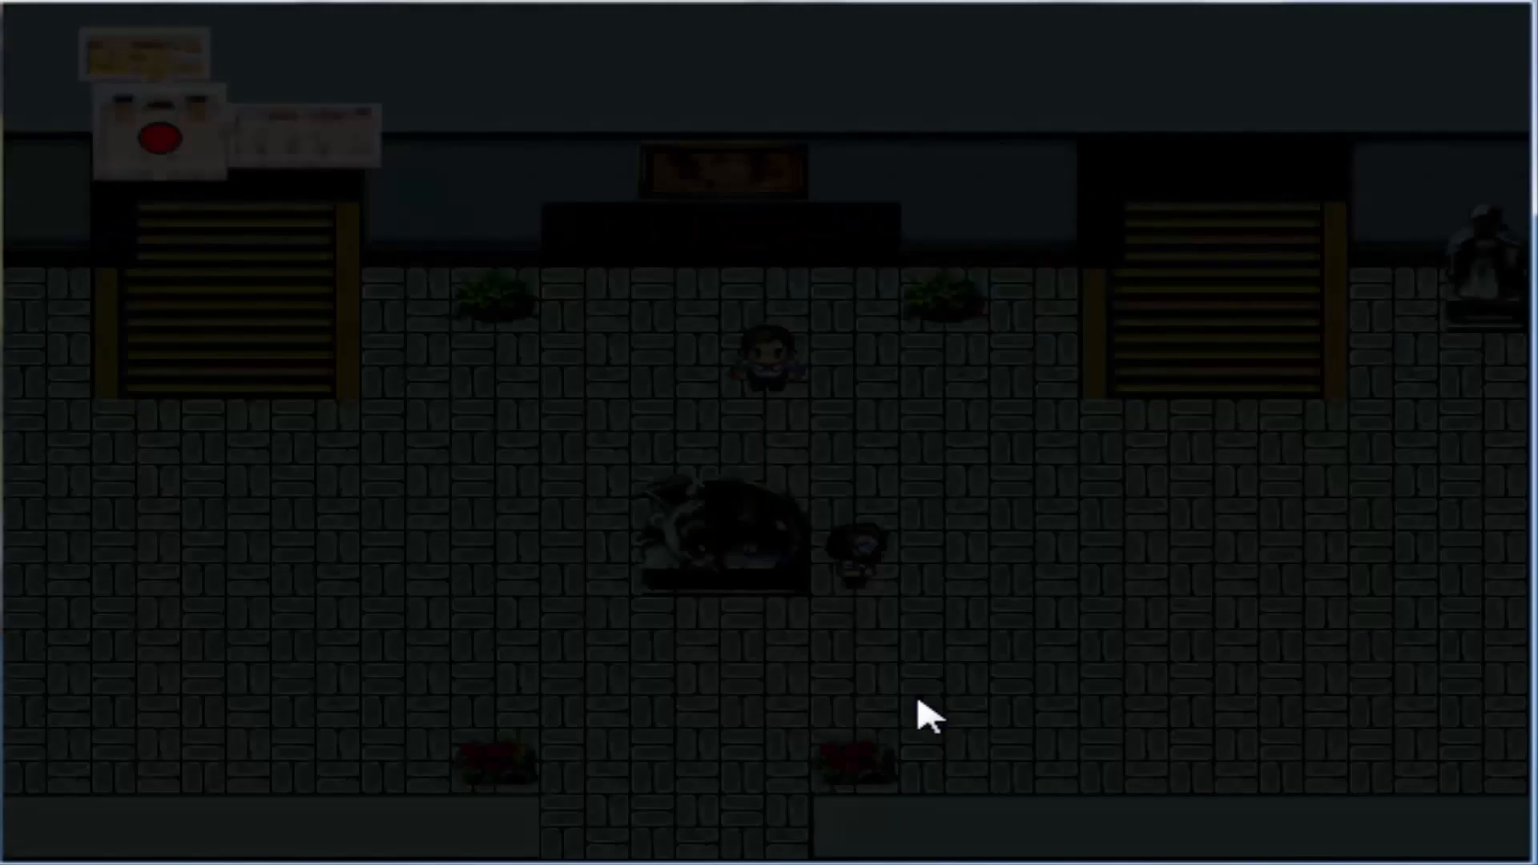
key(Return)
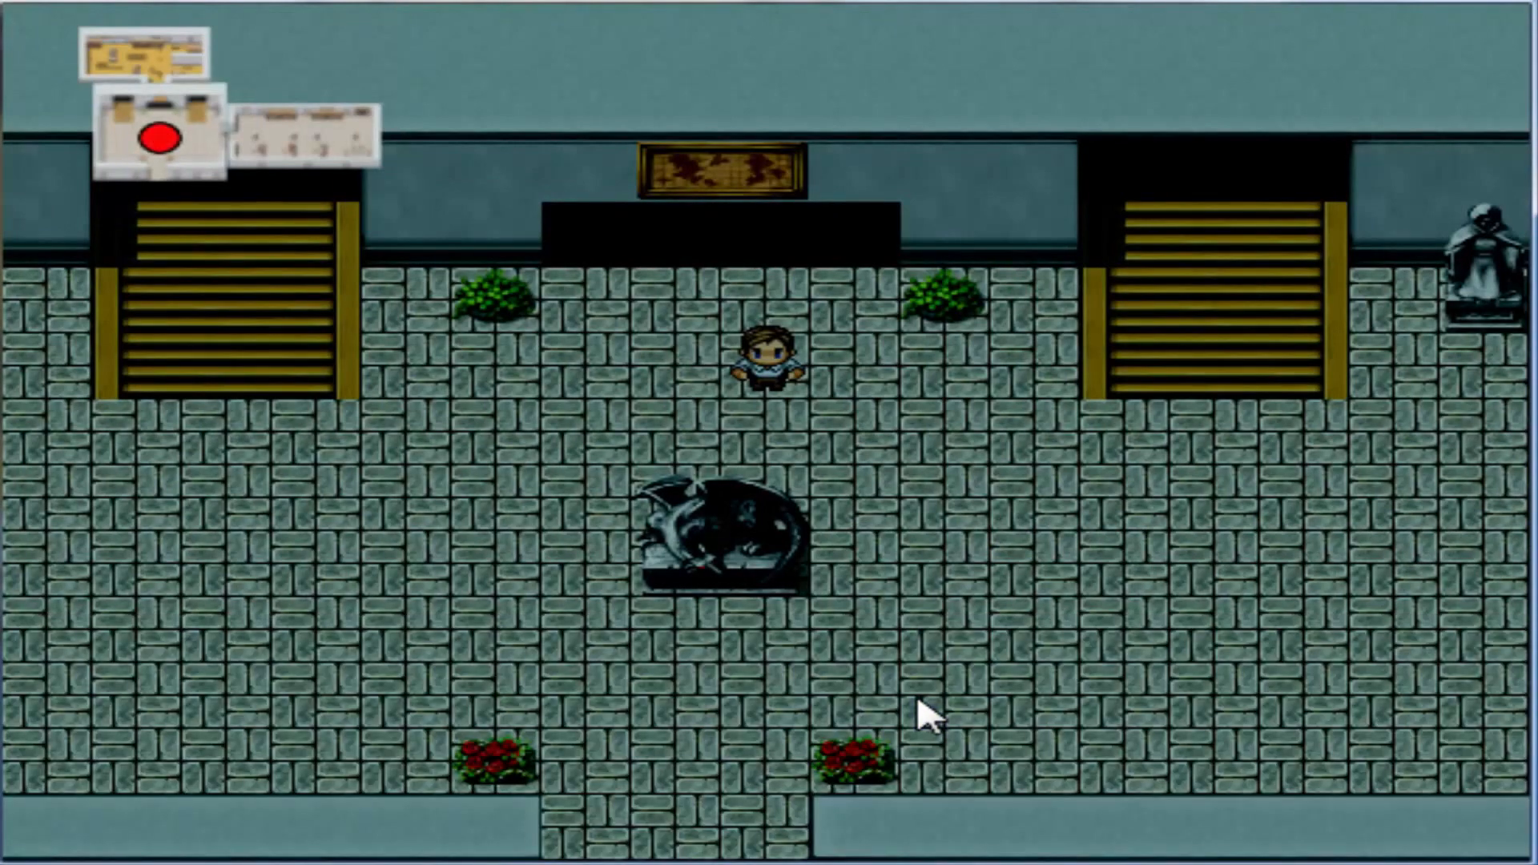
Walk around the dragon statue into the room with stone pillars on the hall's east side and dismiss the character's line
key(Down)
key(Right)
key(Down)
key(Right)
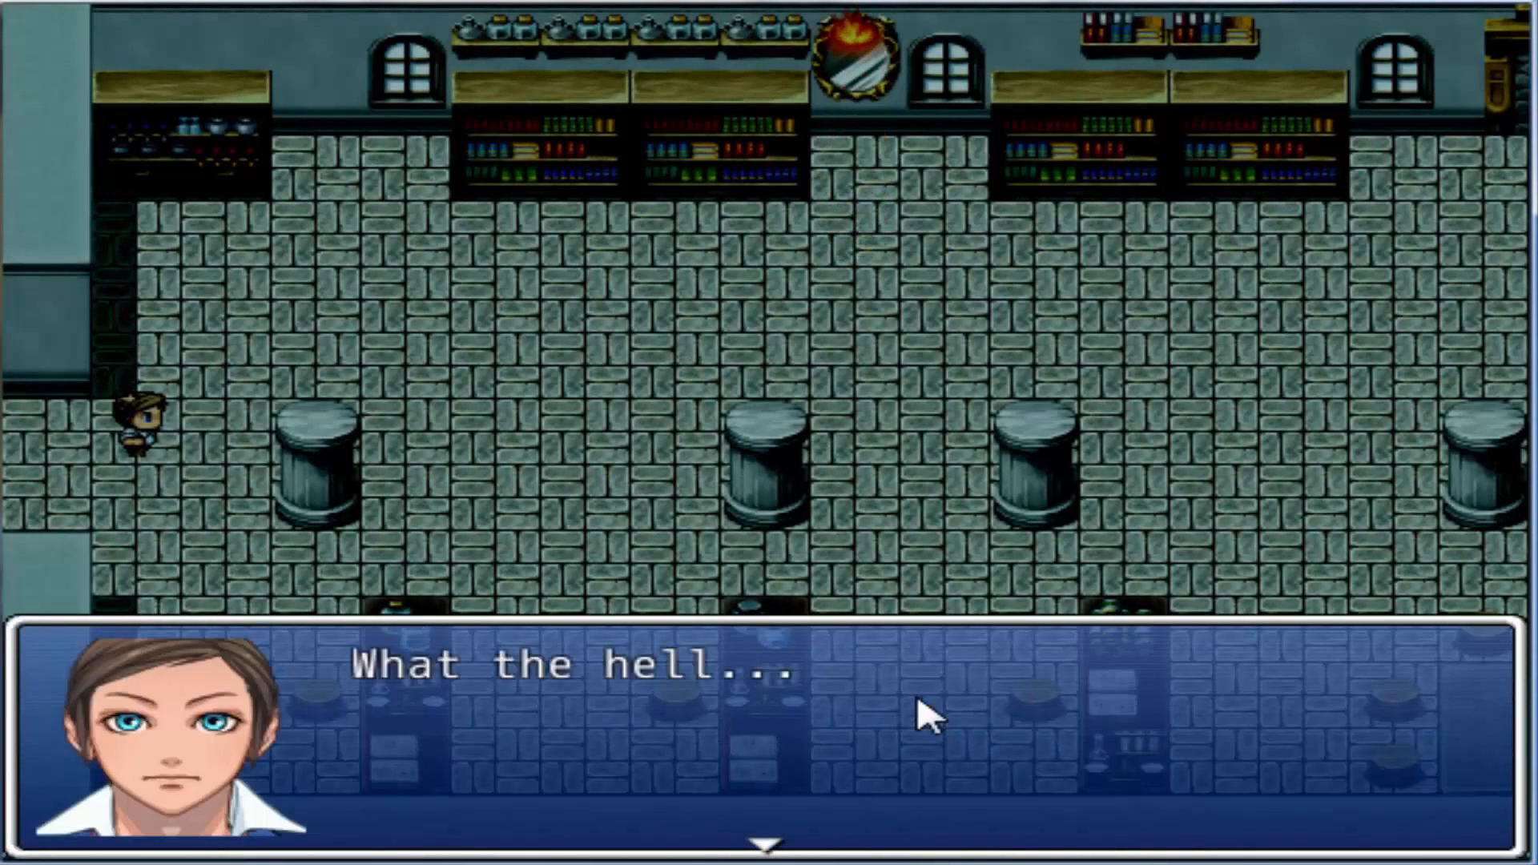
key(Return)
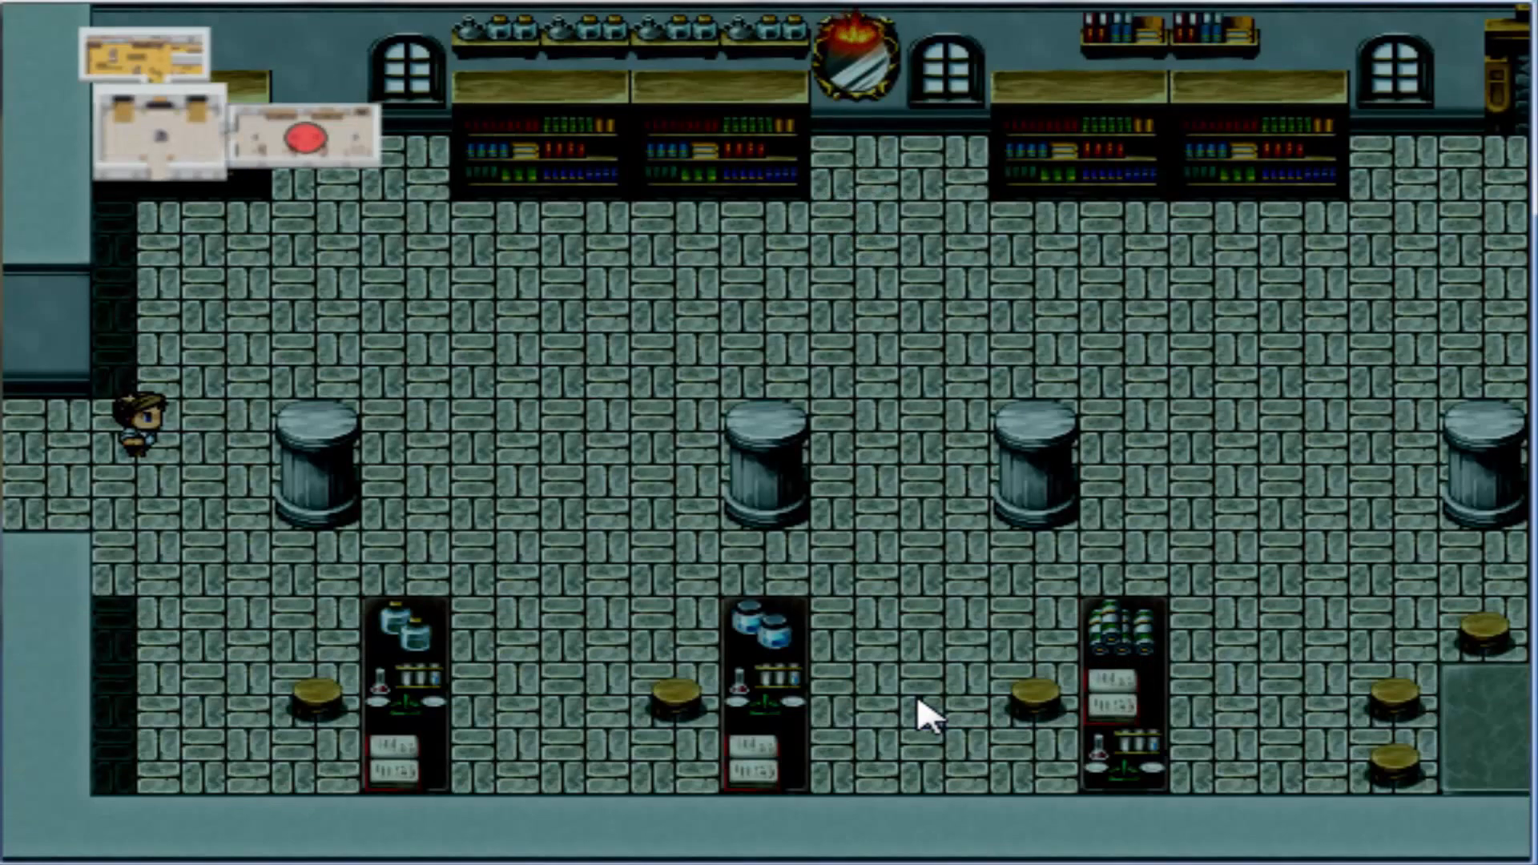
Walk to the middle table in the pillar room, collect the Gel from its blue jars and close the message
key(Right)
key(Down)
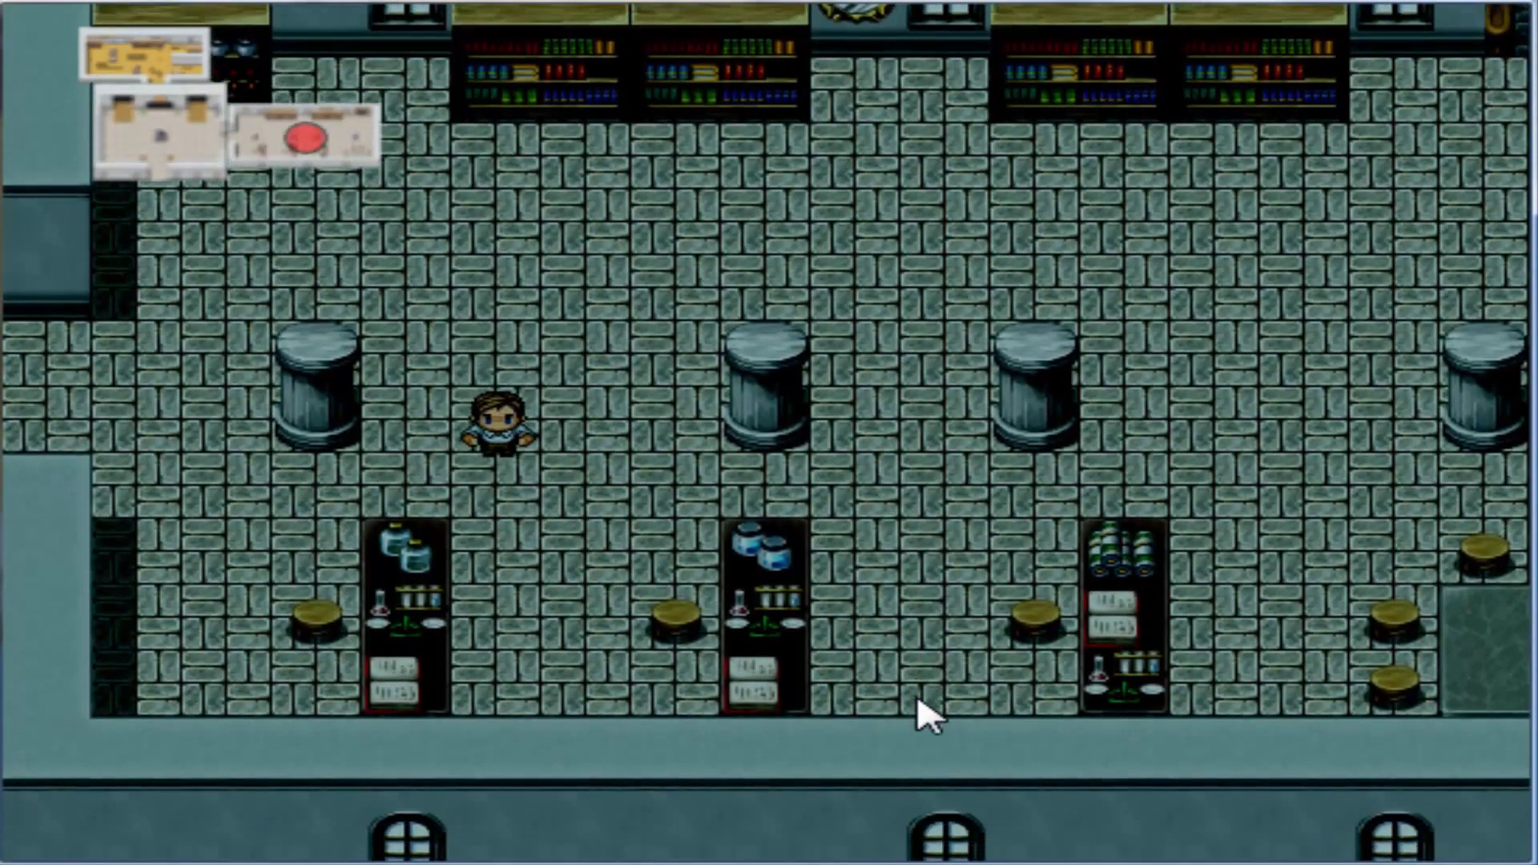
key(Down)
key(Right)
key(Return)
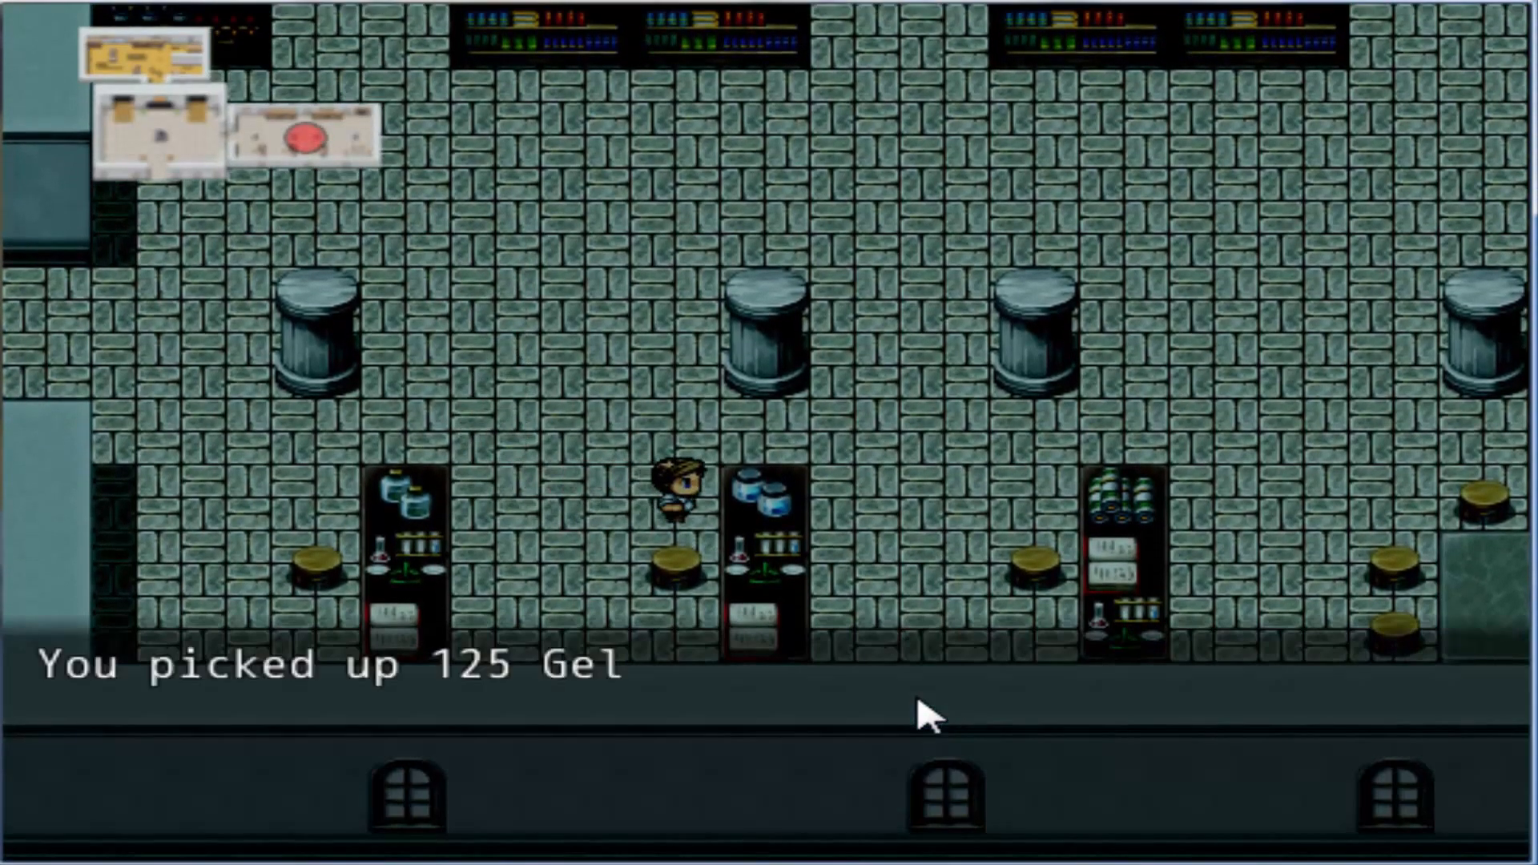
key(Return)
Enter the shop through the flaming mirror on the pillar room's back wall and dismiss the welcome messages
key(Up)
key(Right)
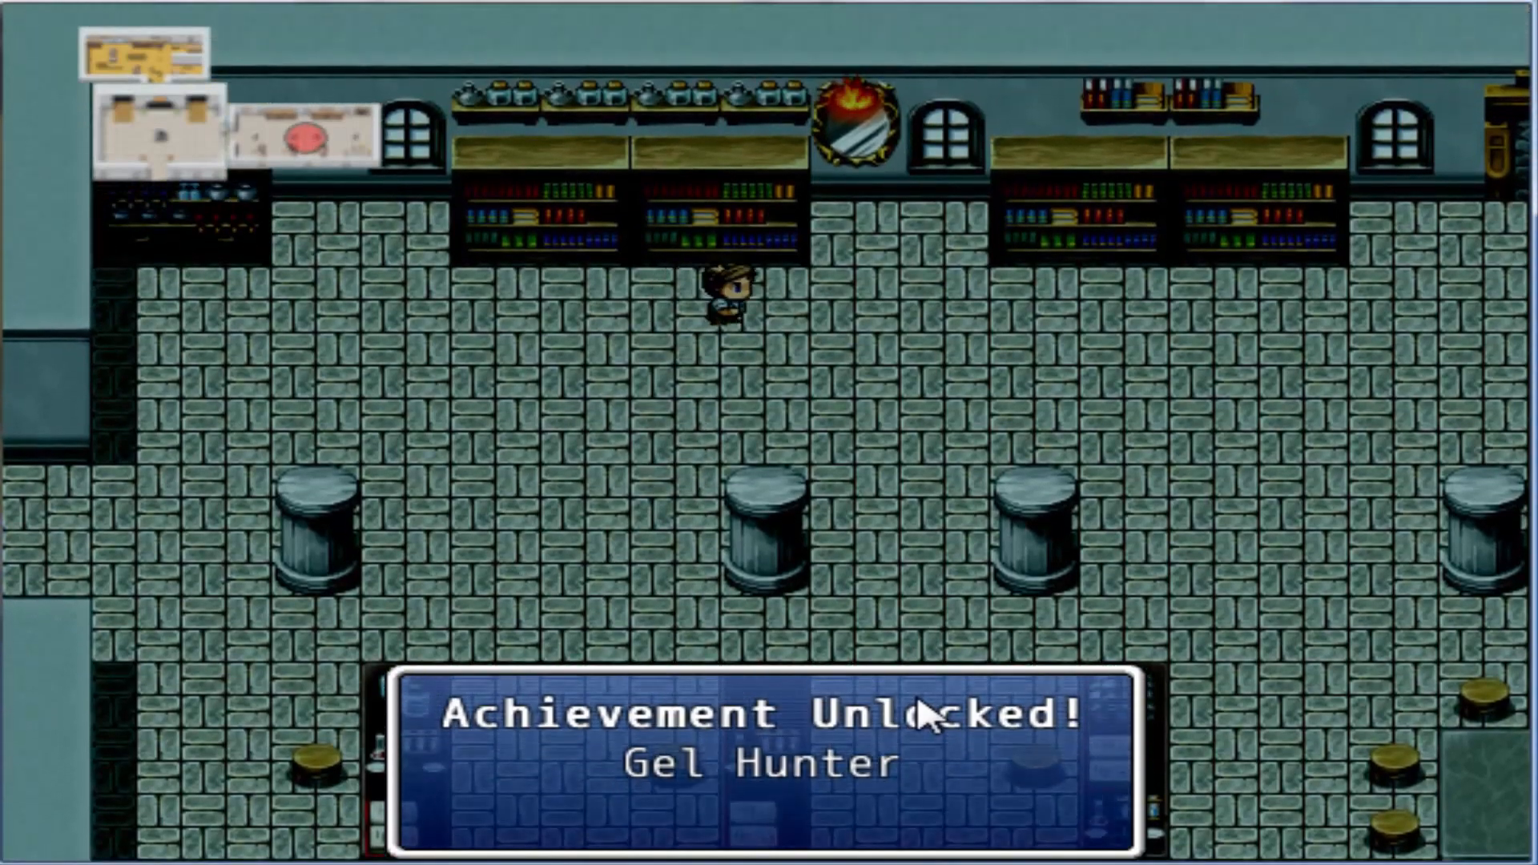
key(Right)
key(Up)
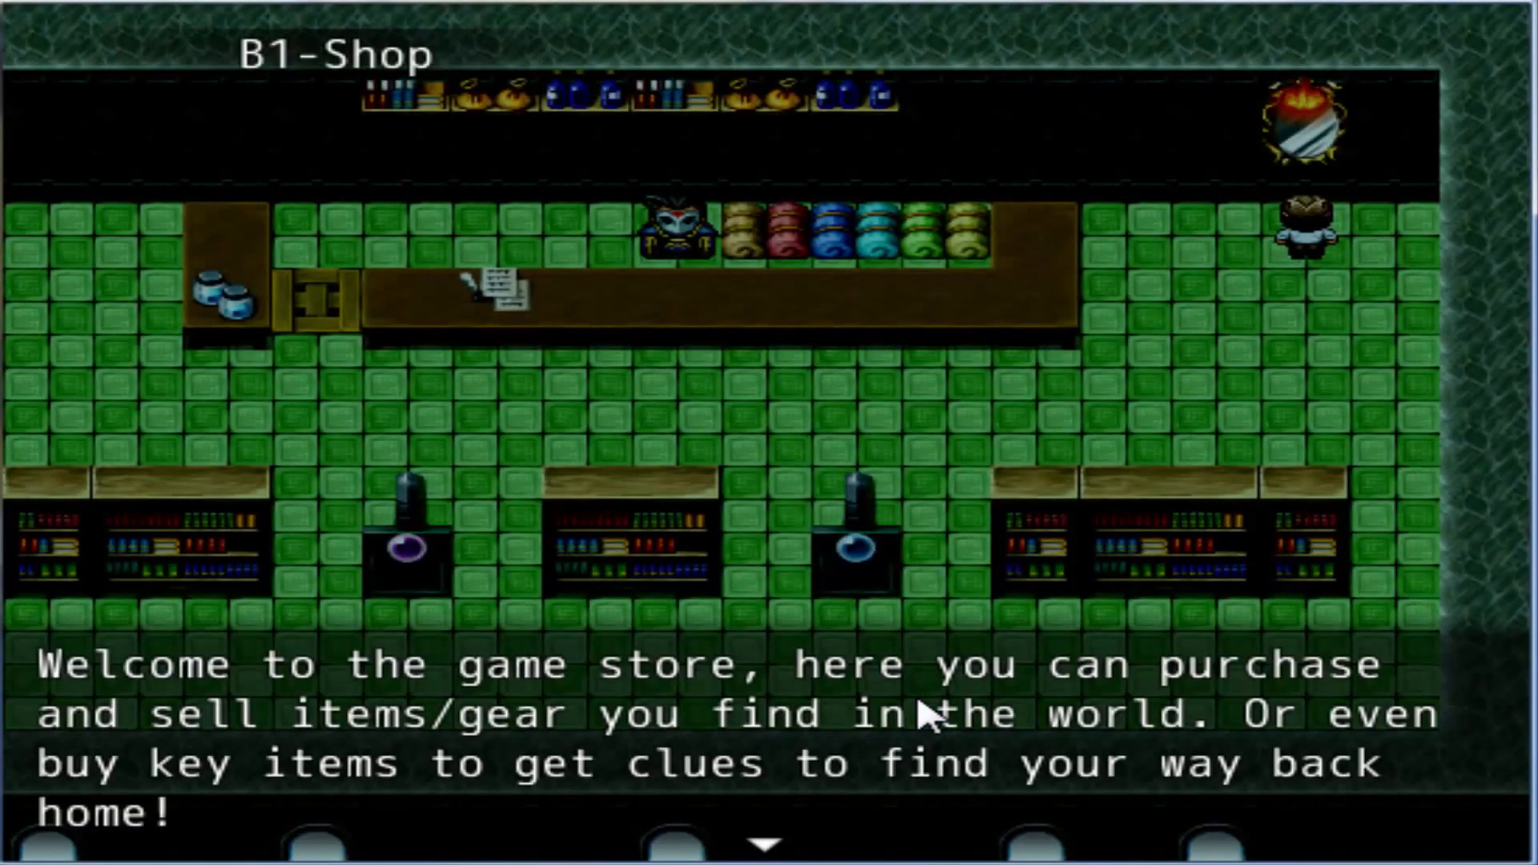
key(Return)
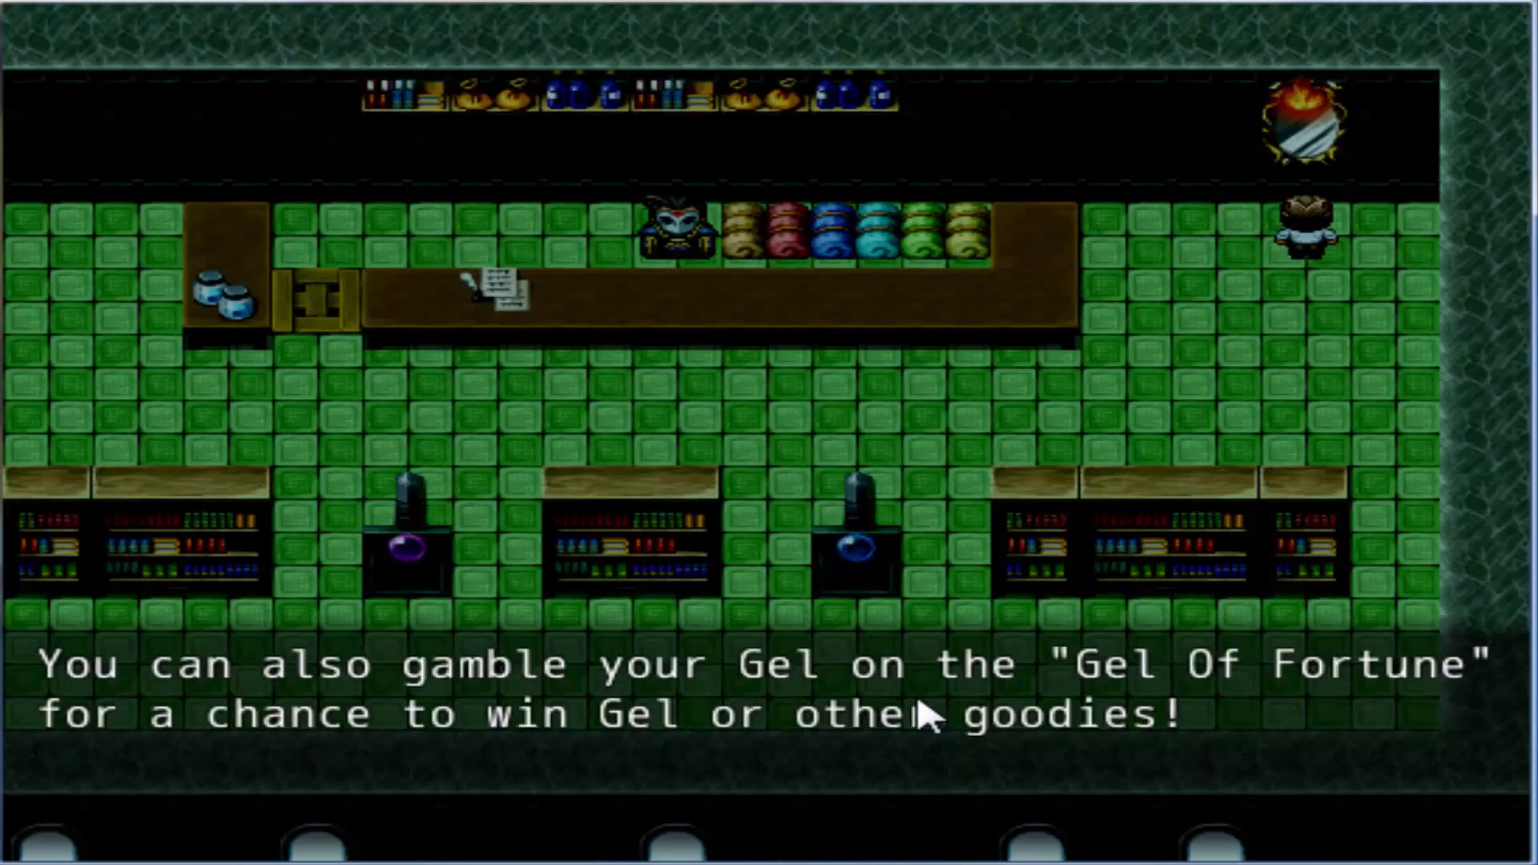
key(Return)
key(Return)
Walk to the counter in front of the masked shopkeeper and talk to him
key(Down)
key(Left)
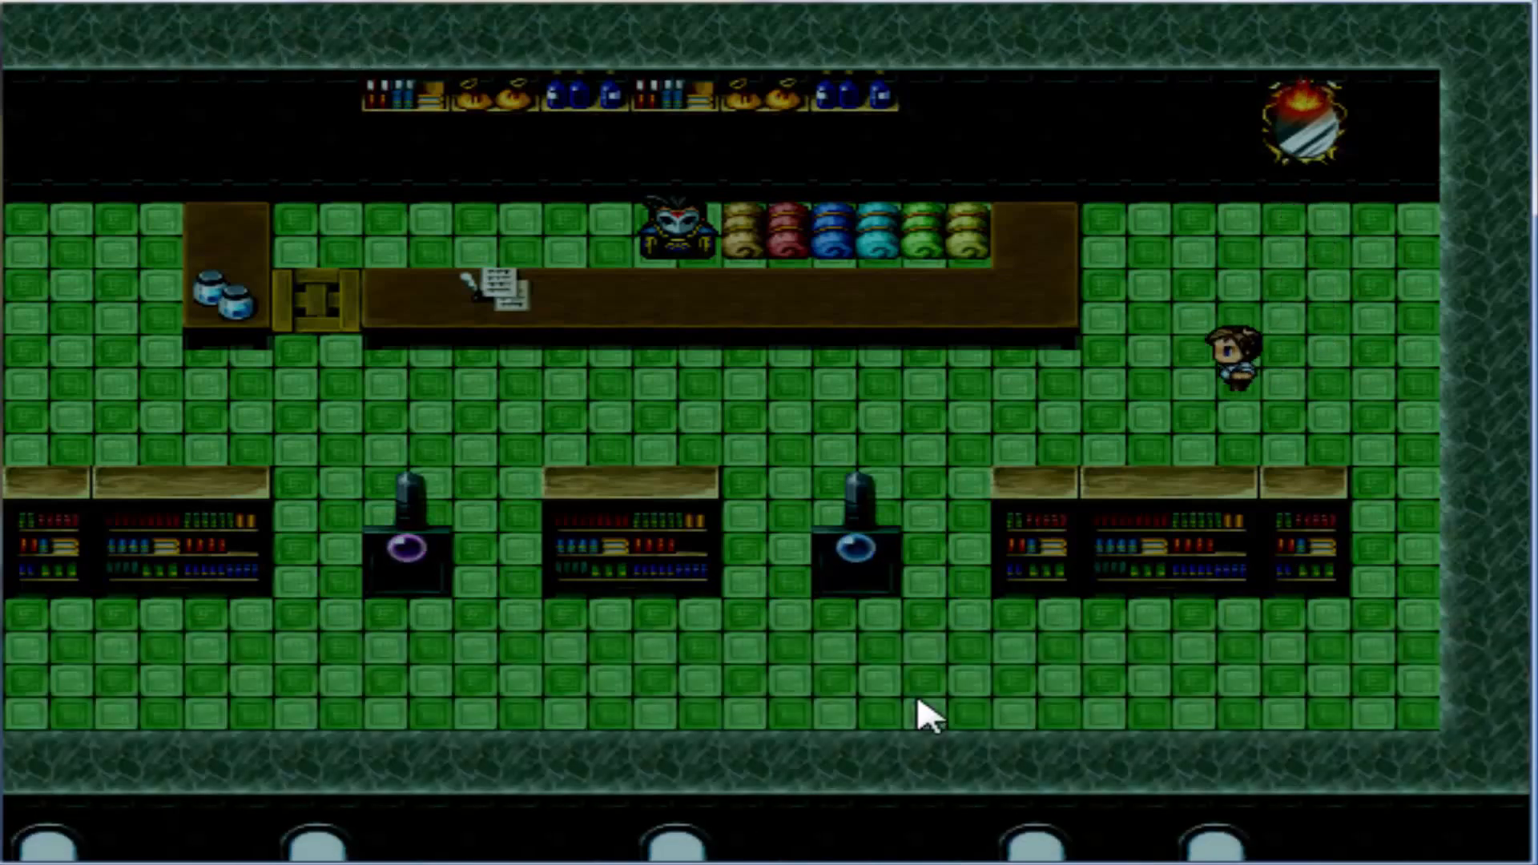
key(Left)
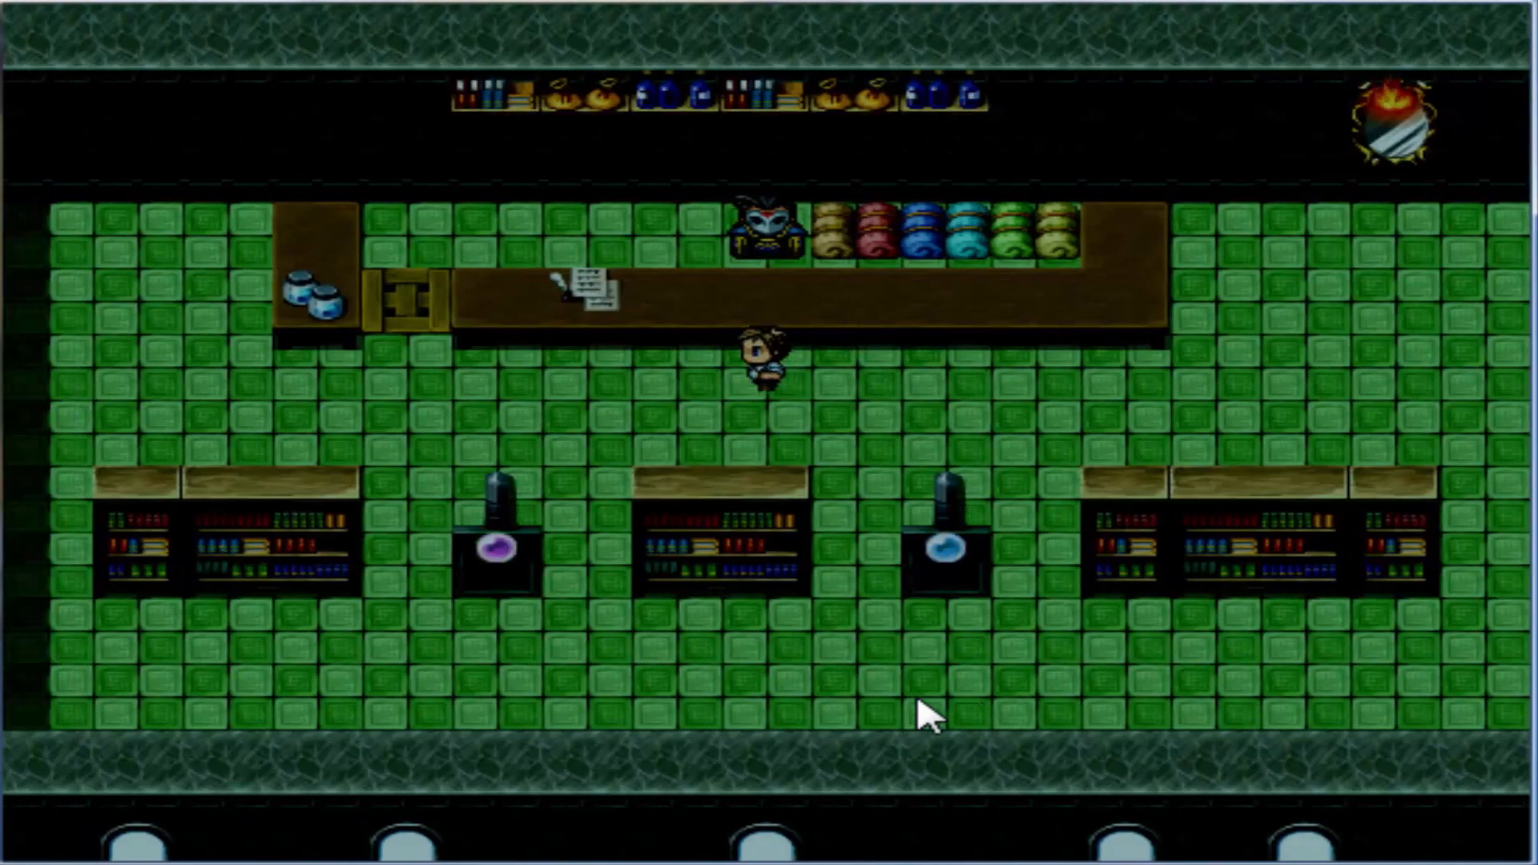
key(Up)
key(Return)
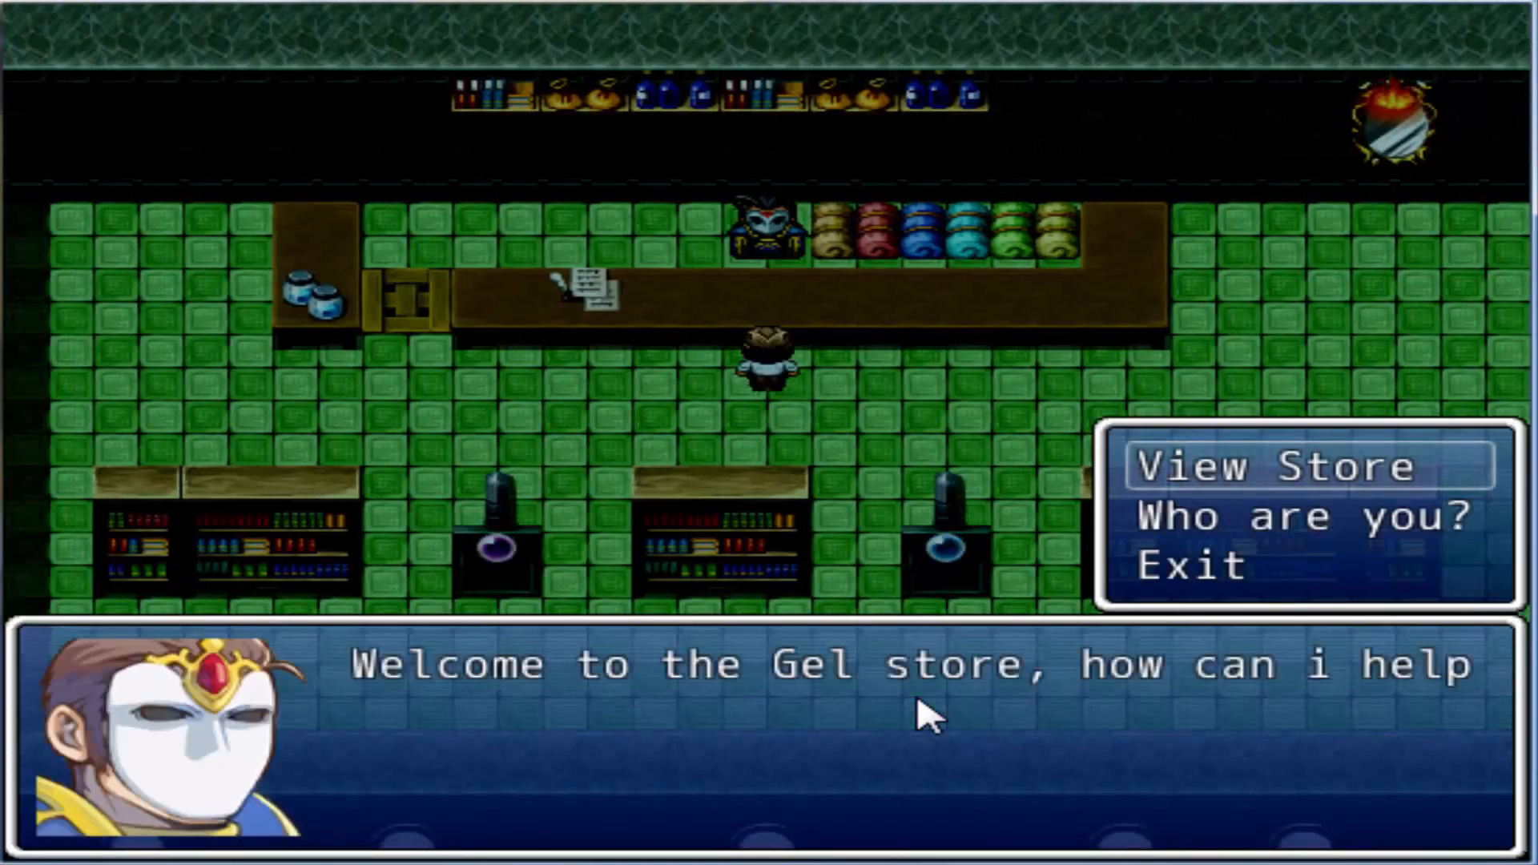
View the store, look through its goods down to Scroll Of Defence and the sell categories, and leave it
key(Return)
key(Down)
key(Down)
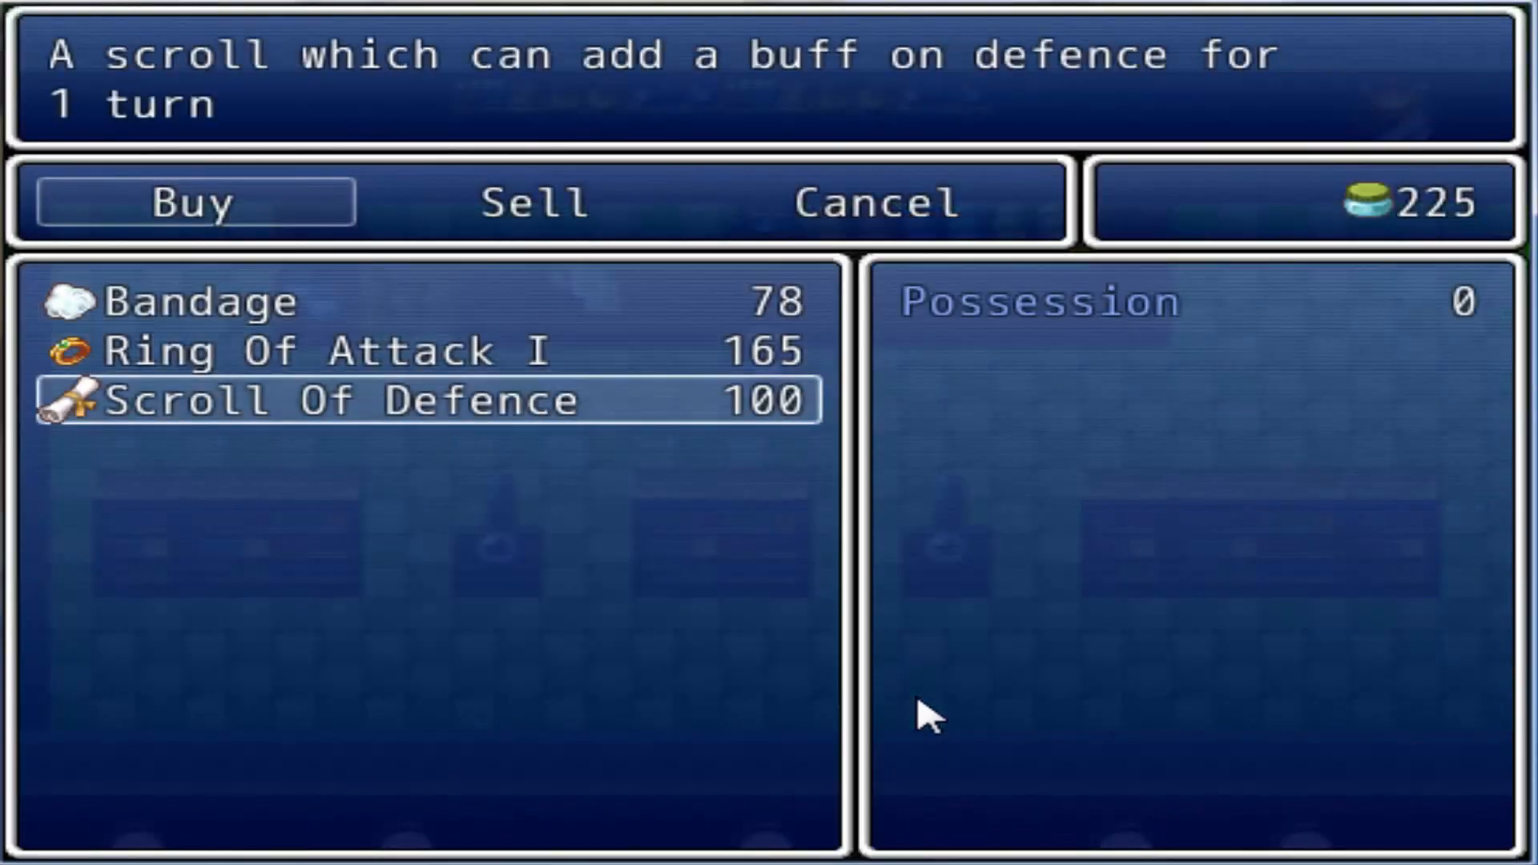
key(Escape)
key(Right)
key(Return)
key(Right)
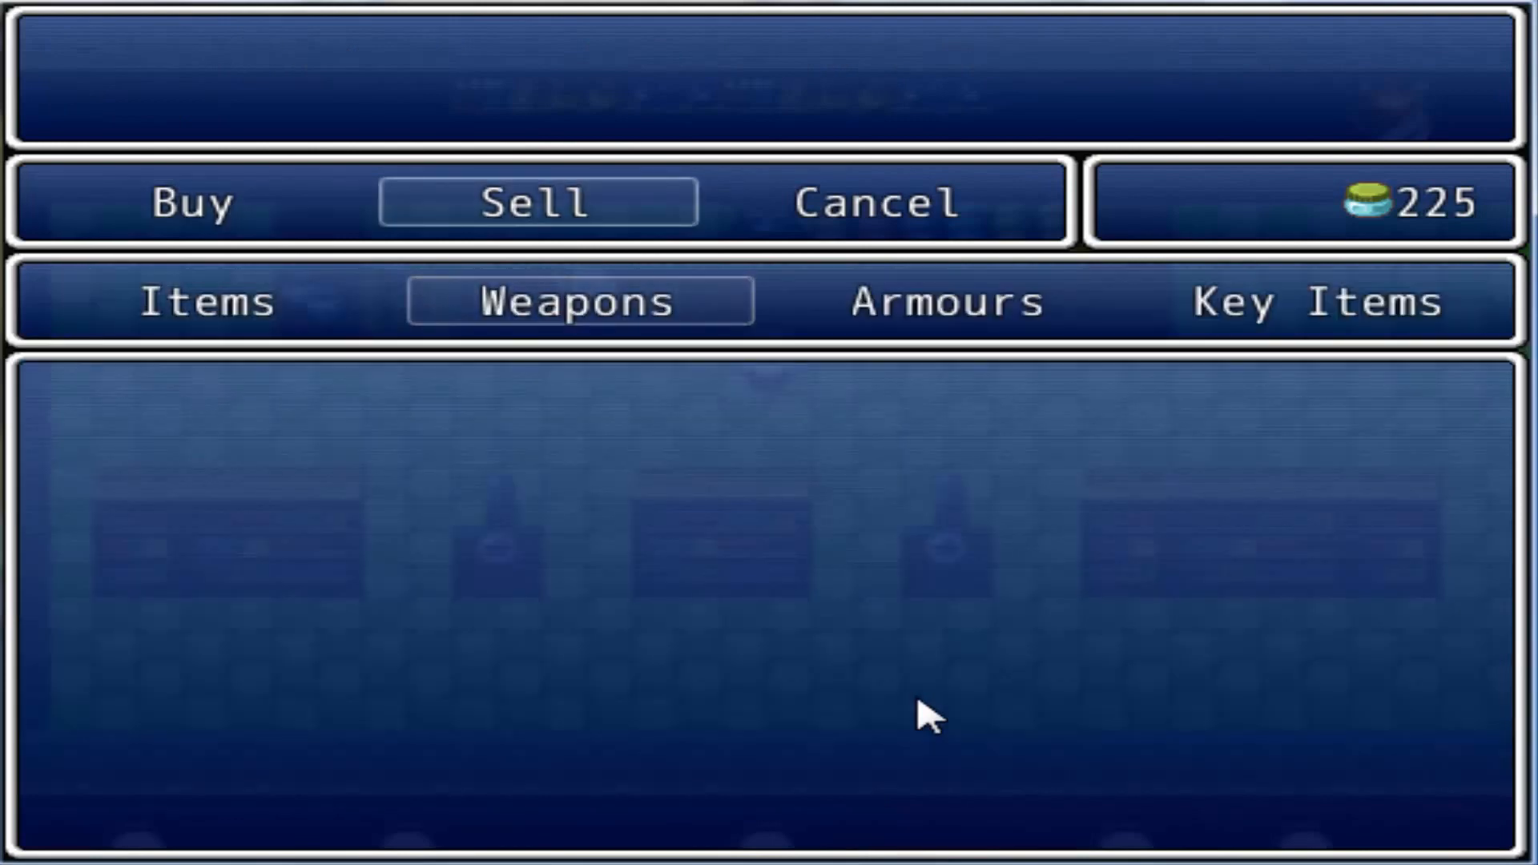
key(Left)
key(Return)
key(Escape)
key(Escape)
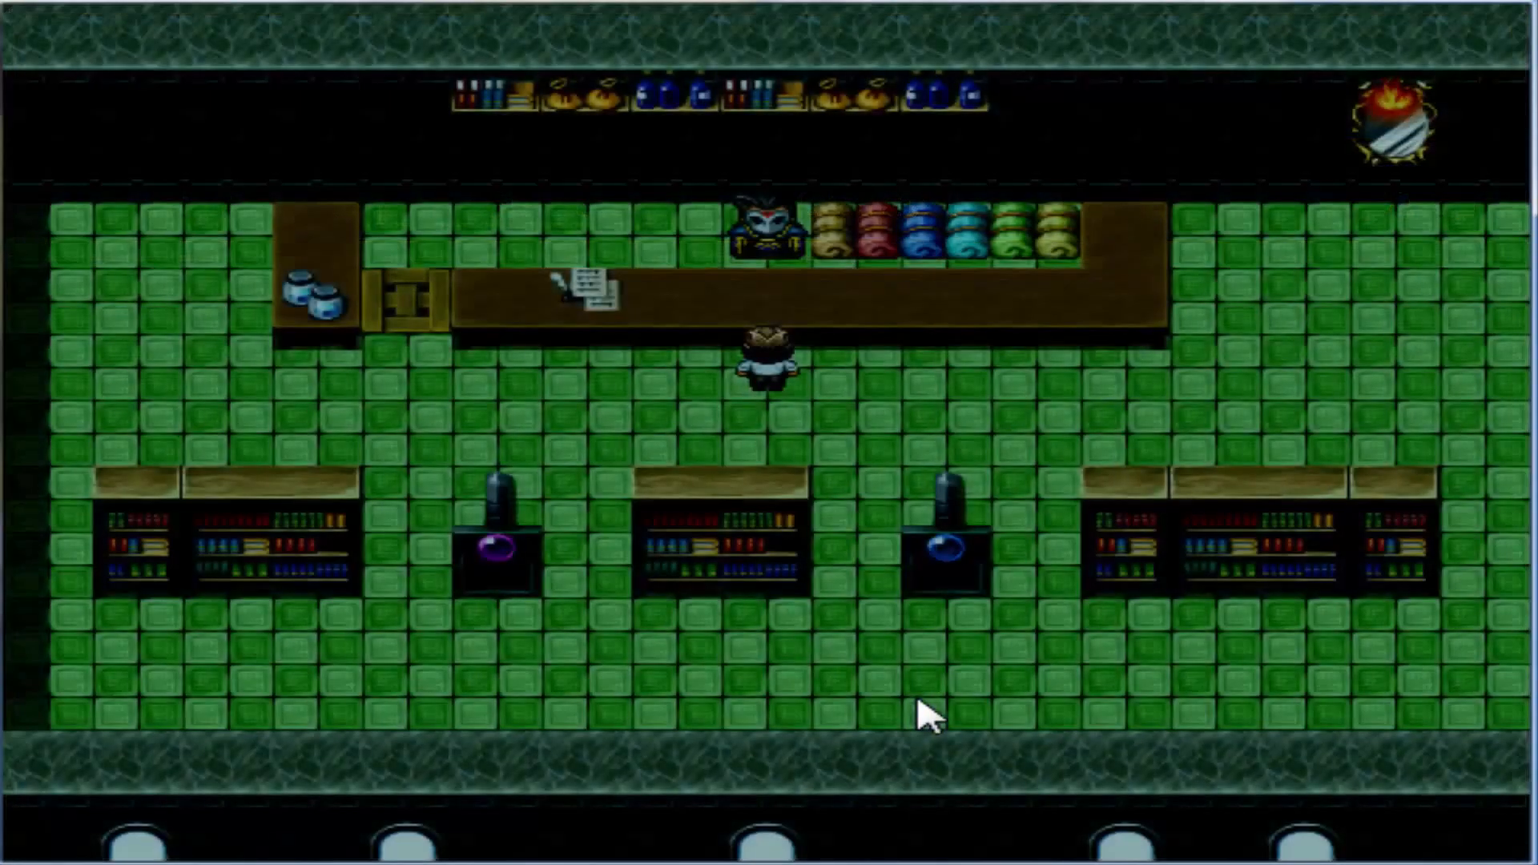
Walk past the purple orb machine and the counter gate to the counter's west end and collect the blue jars
key(Down)
key(Left)
key(Down)
key(Left)
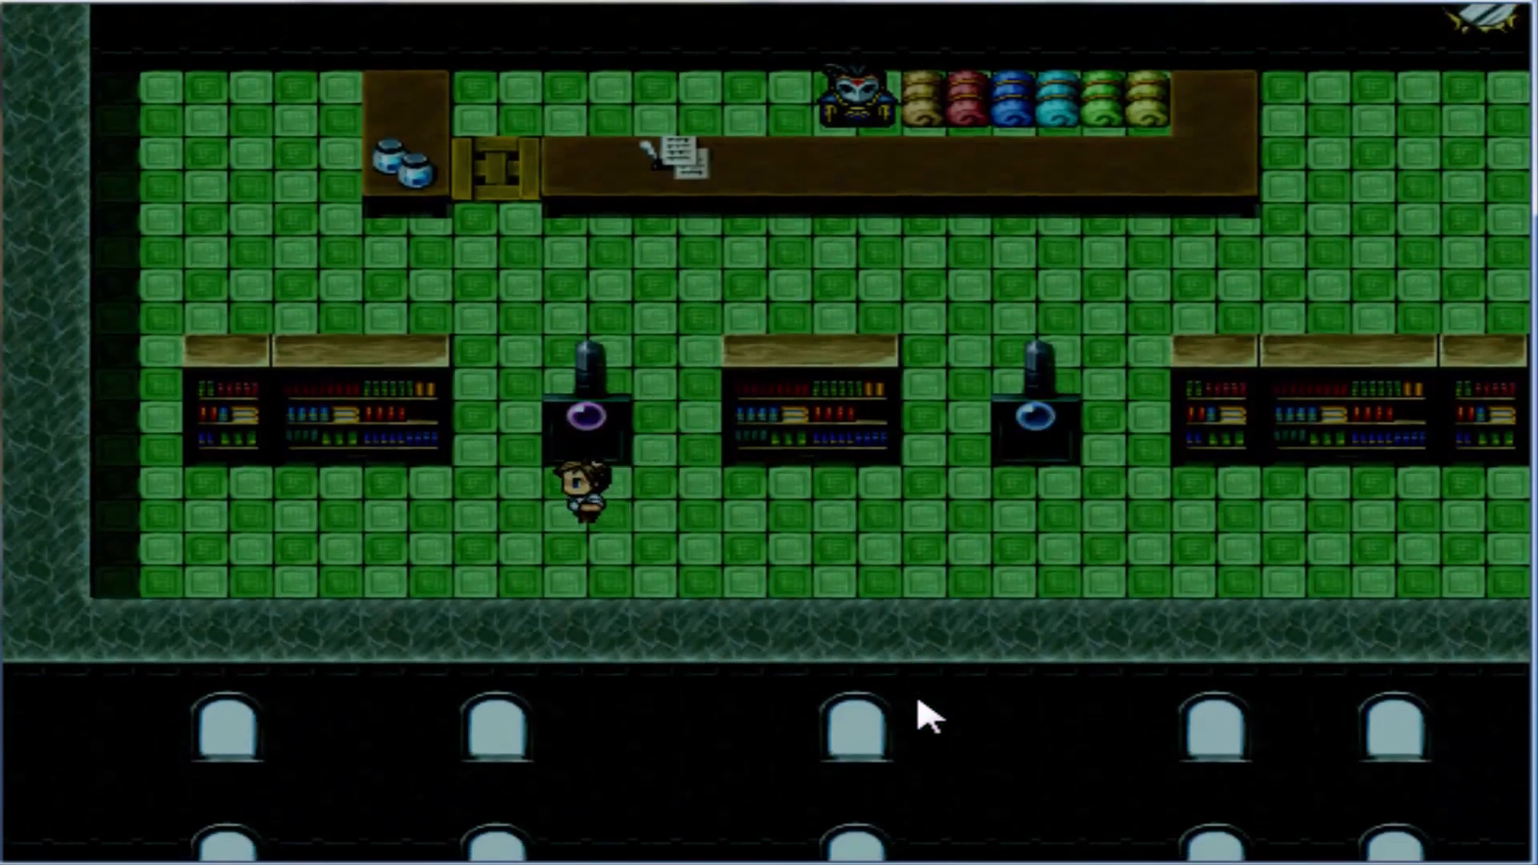
key(Up)
key(Up)
key(Left)
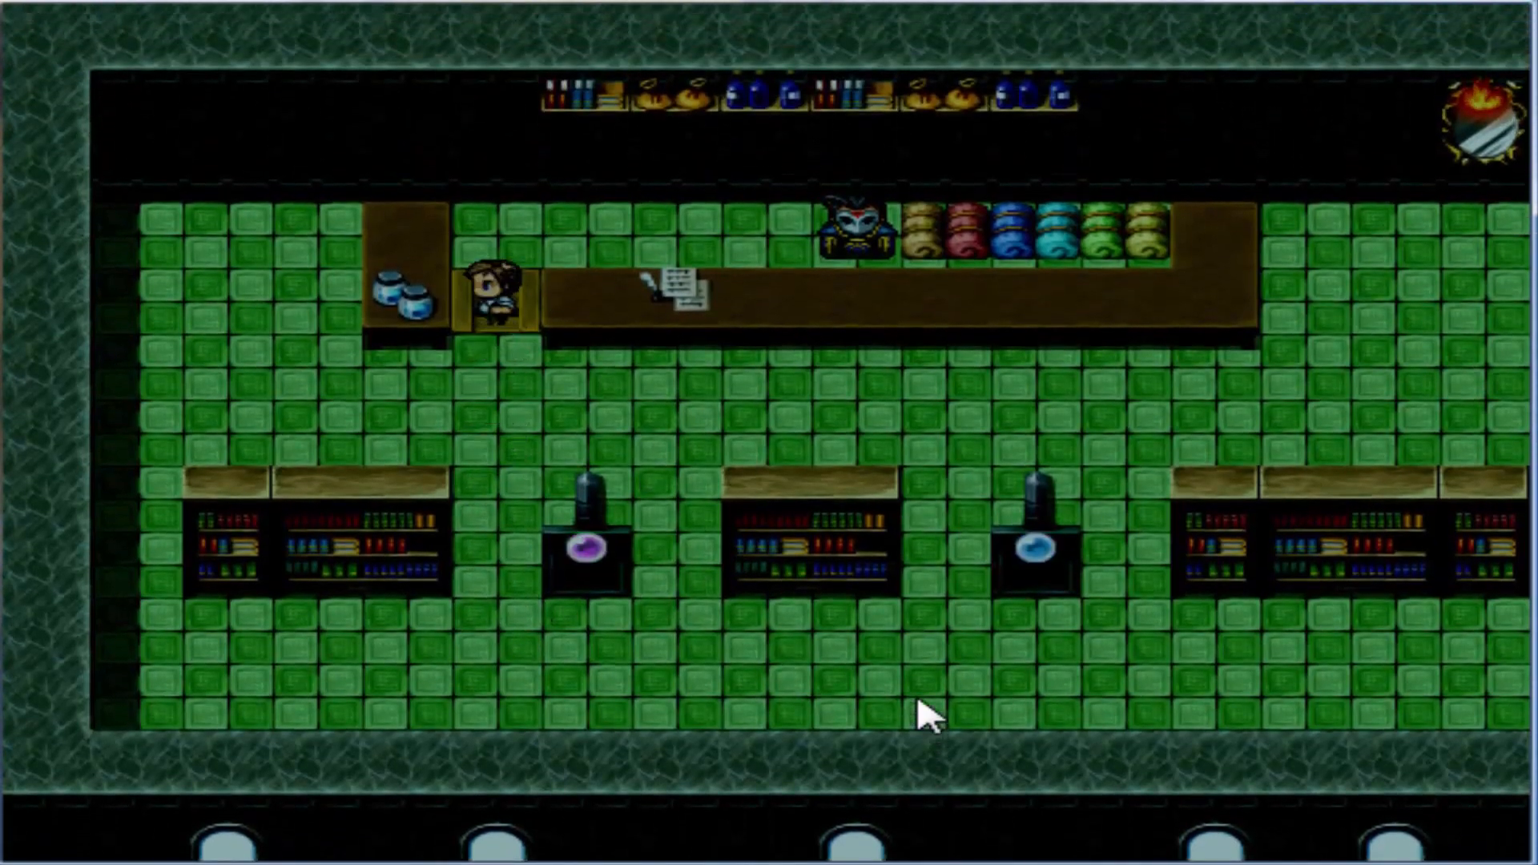
key(Down)
key(Left)
key(Up)
key(Return)
key(Return)
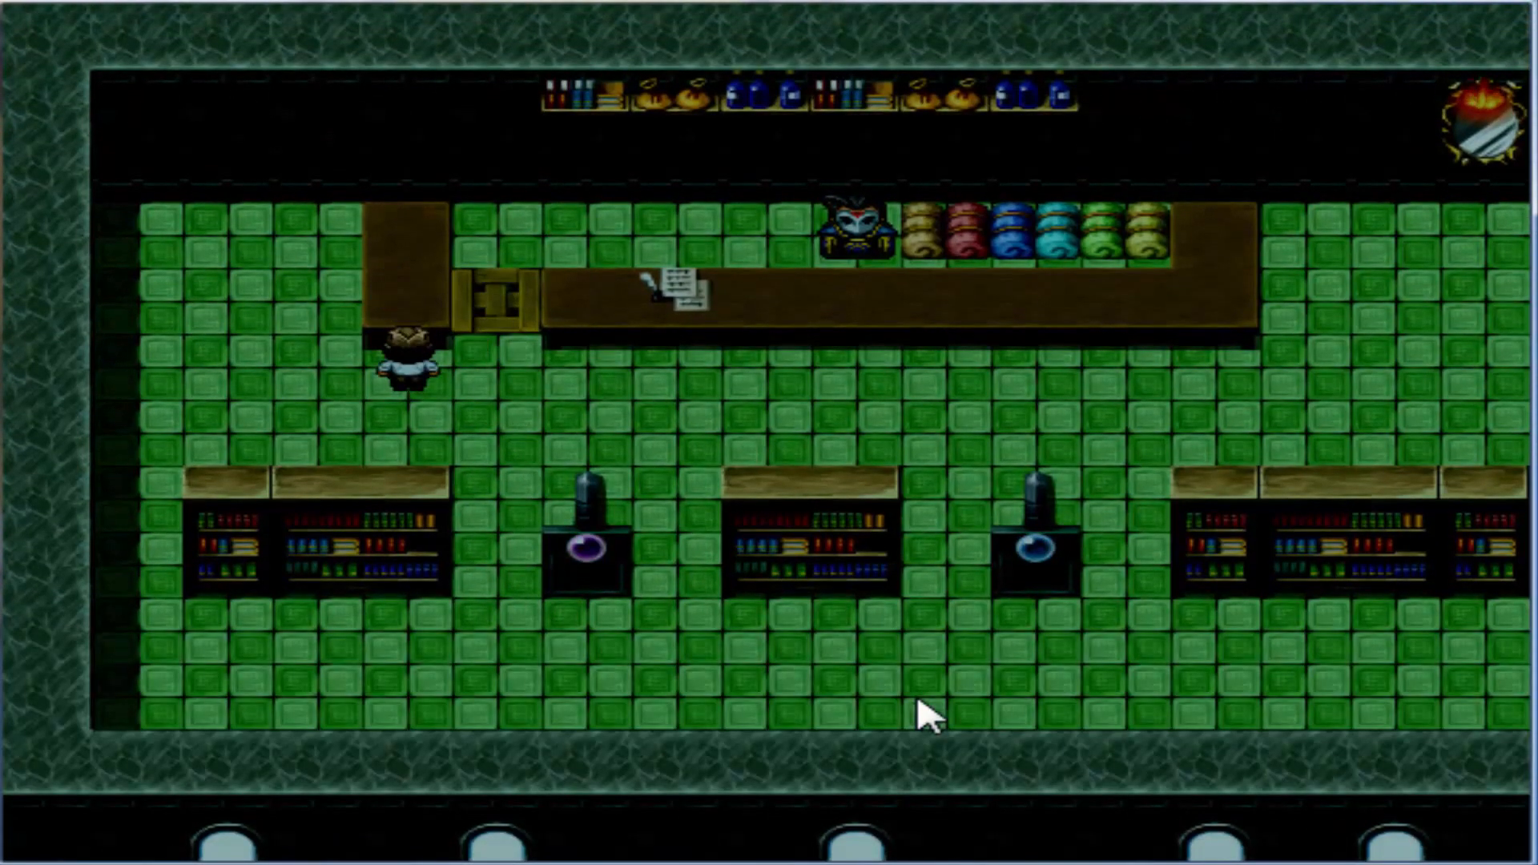
Walk to the purple orb machine, gamble 100 Gel on it and confirm the bet
key(Right)
key(Down)
key(Right)
key(Down)
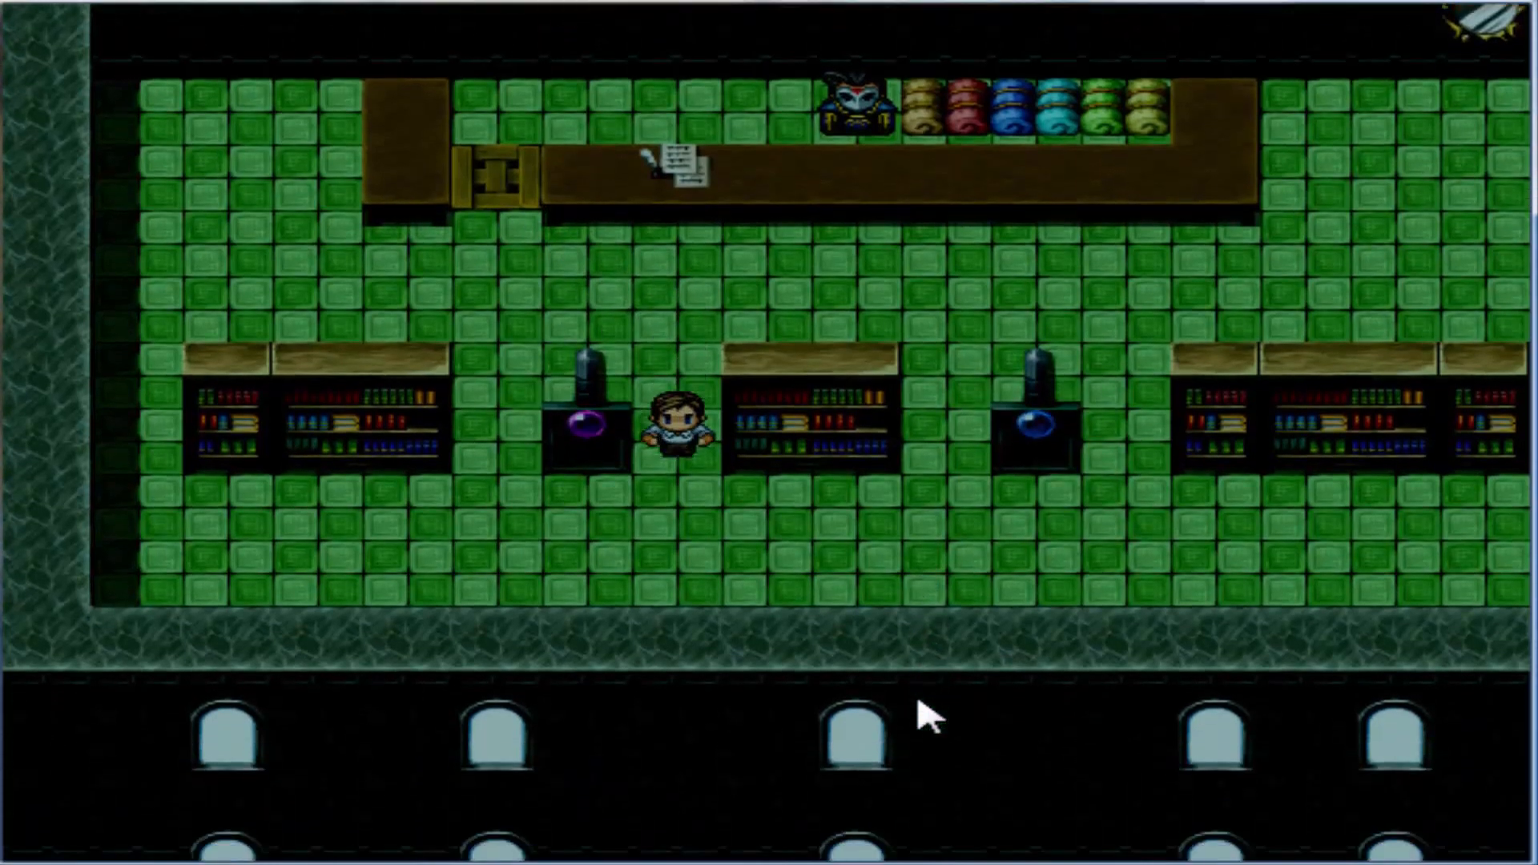
key(Left)
key(Up)
key(Return)
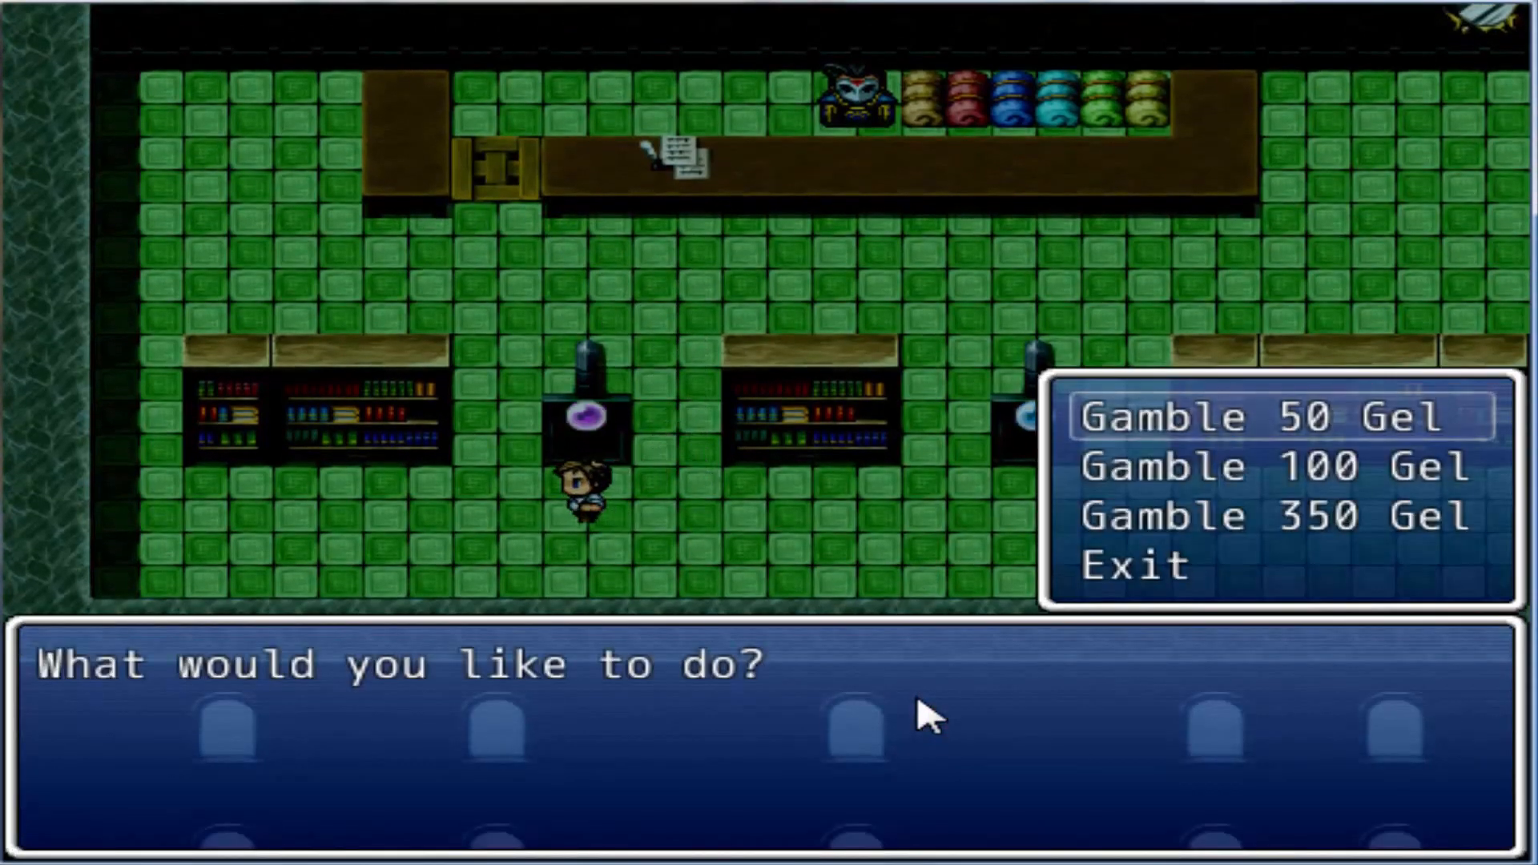
key(Down)
key(Return)
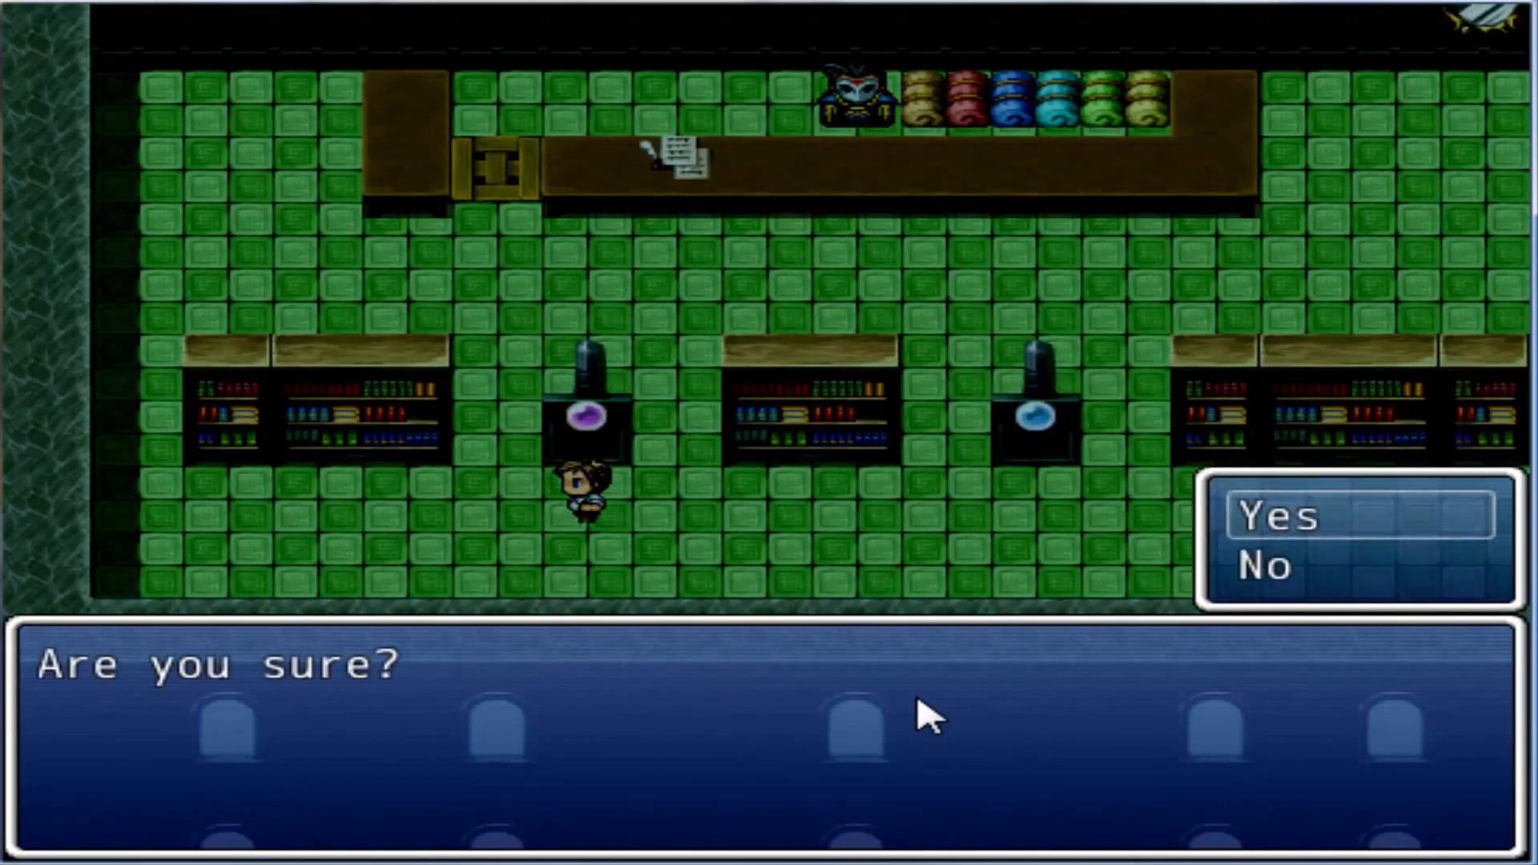
key(Return)
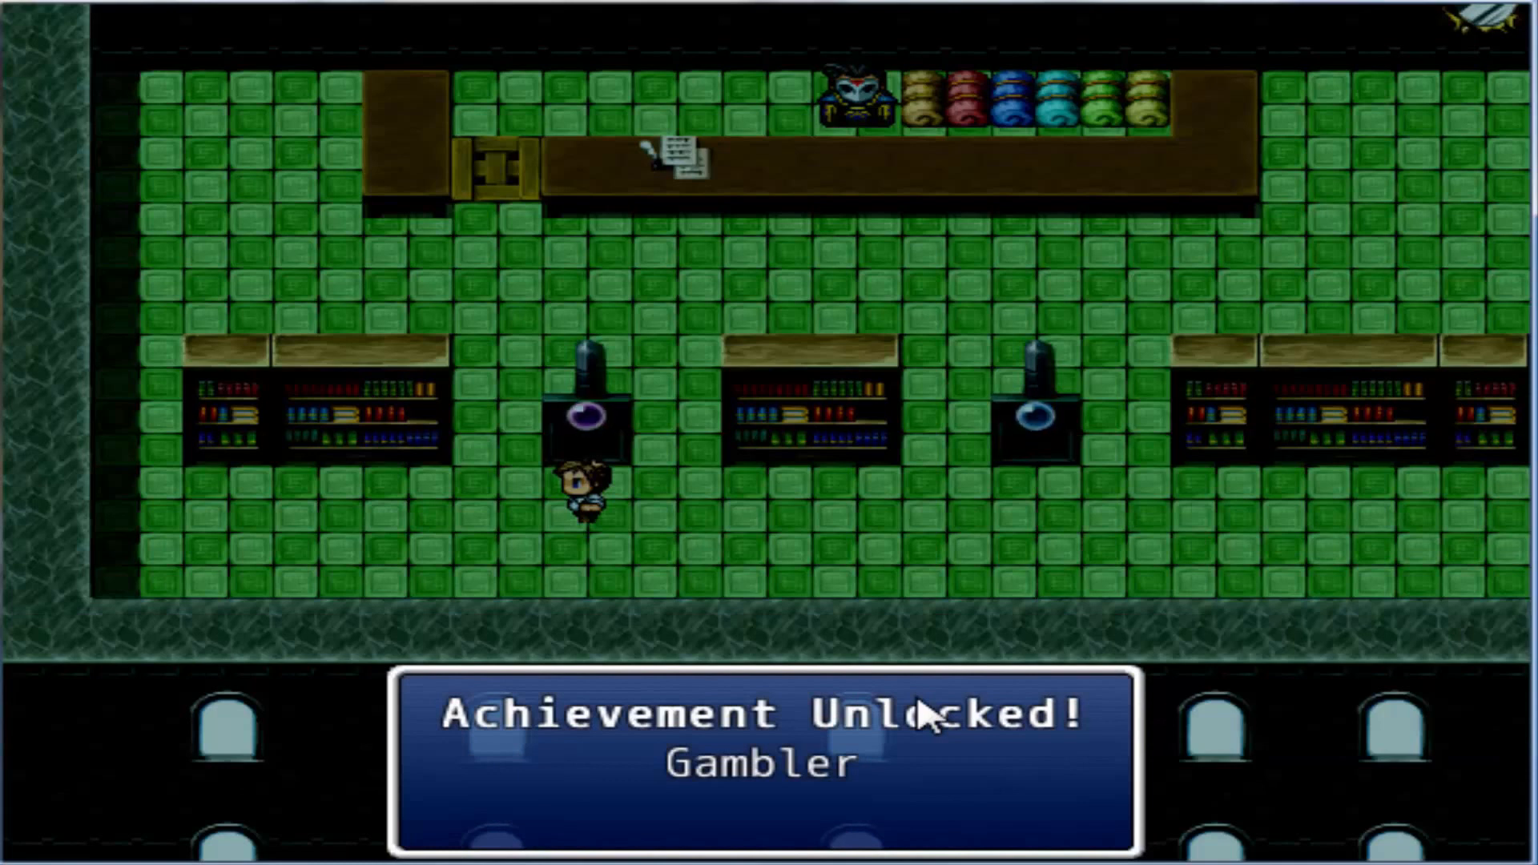
key(Return)
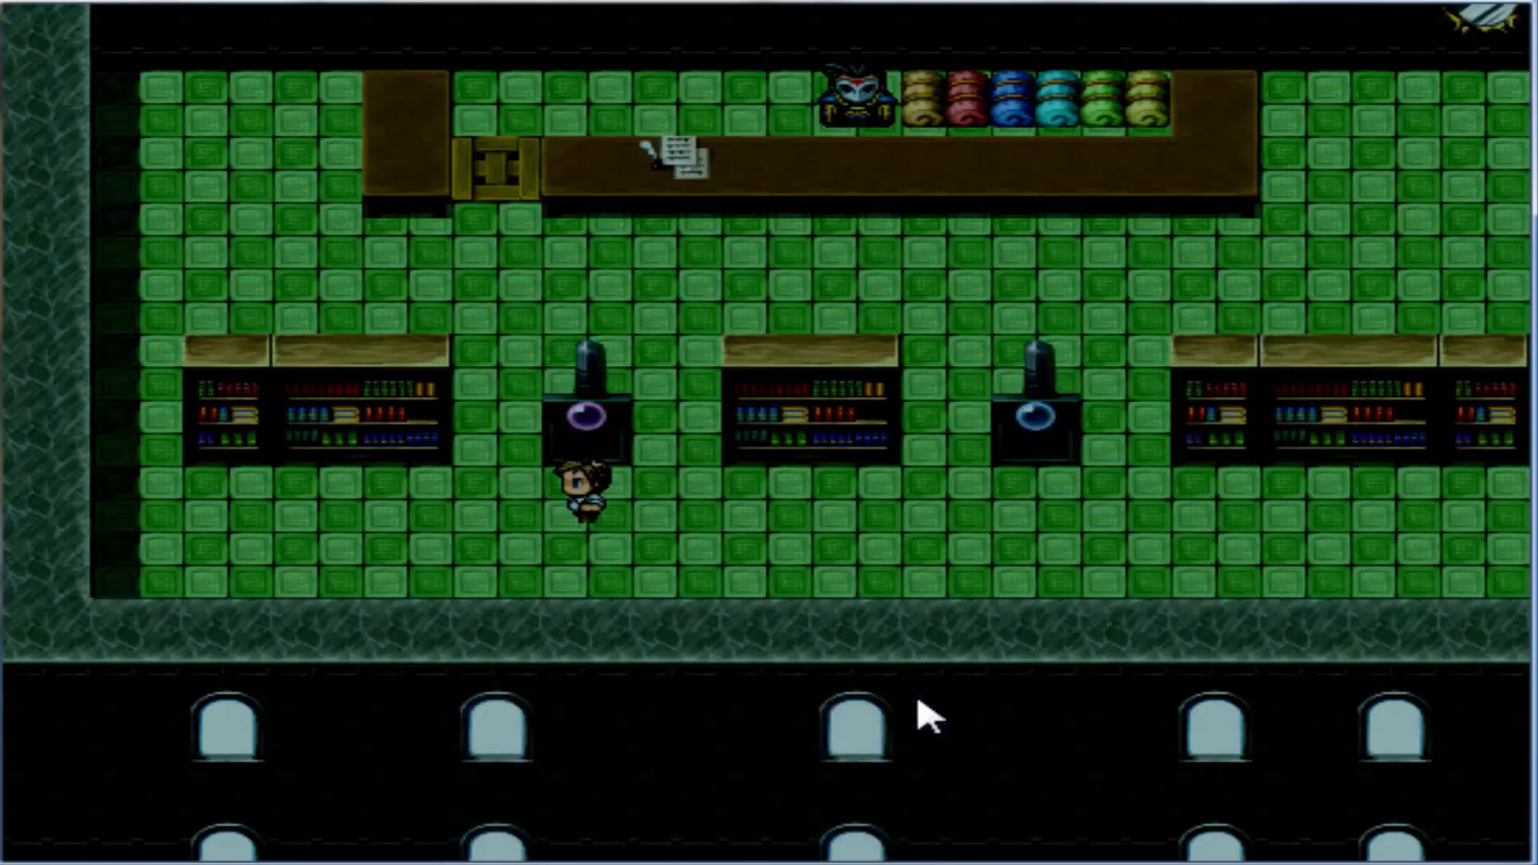
Step away from the purple orb machine, return to it and confirm a second Gel bet
key(Right)
key(Right)
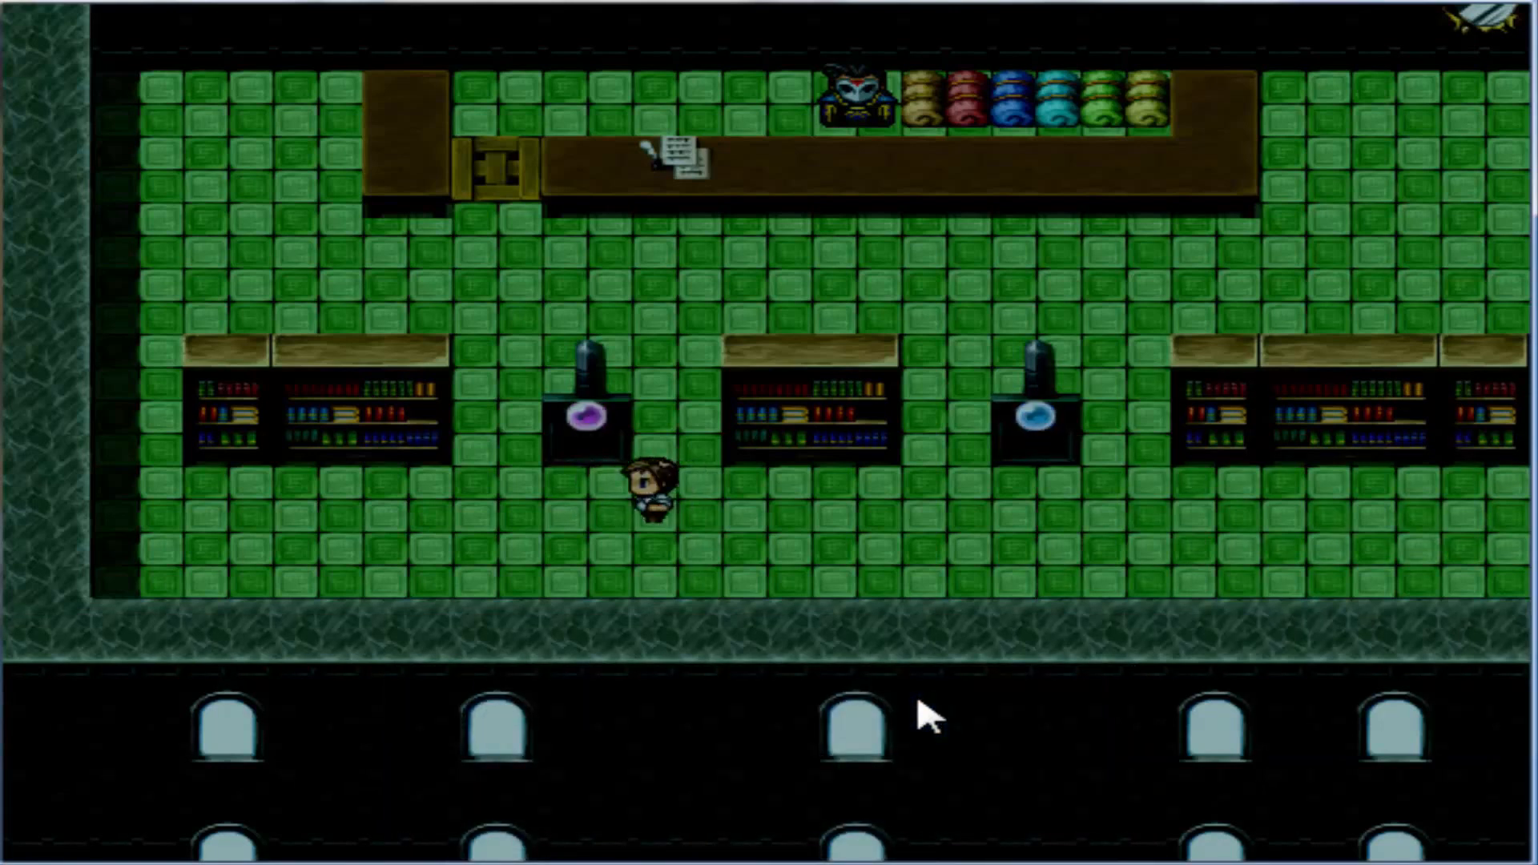
key(Left)
key(Up)
key(Return)
key(Return)
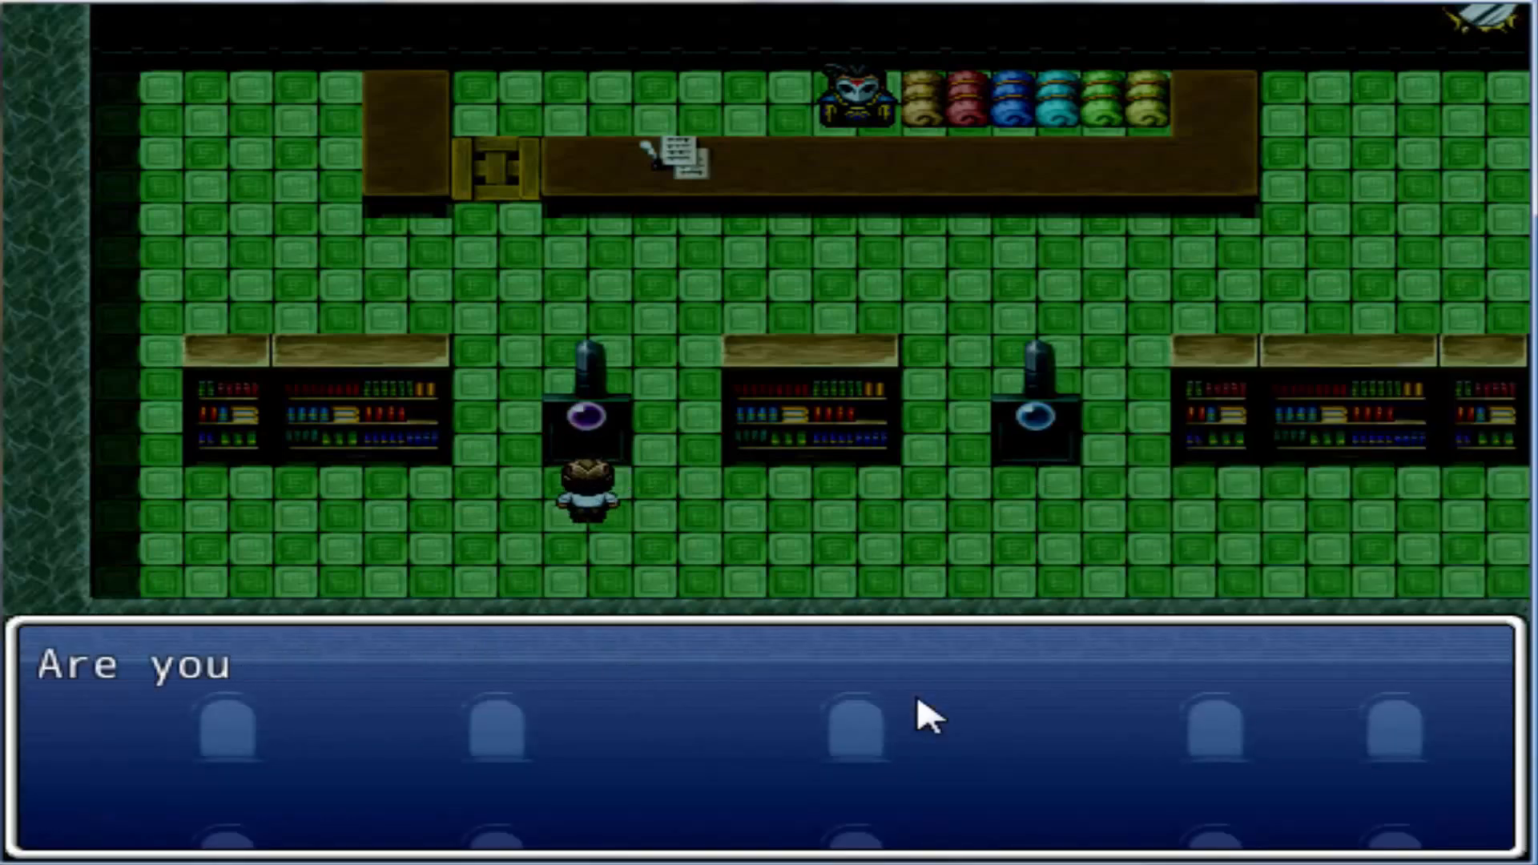
key(Return)
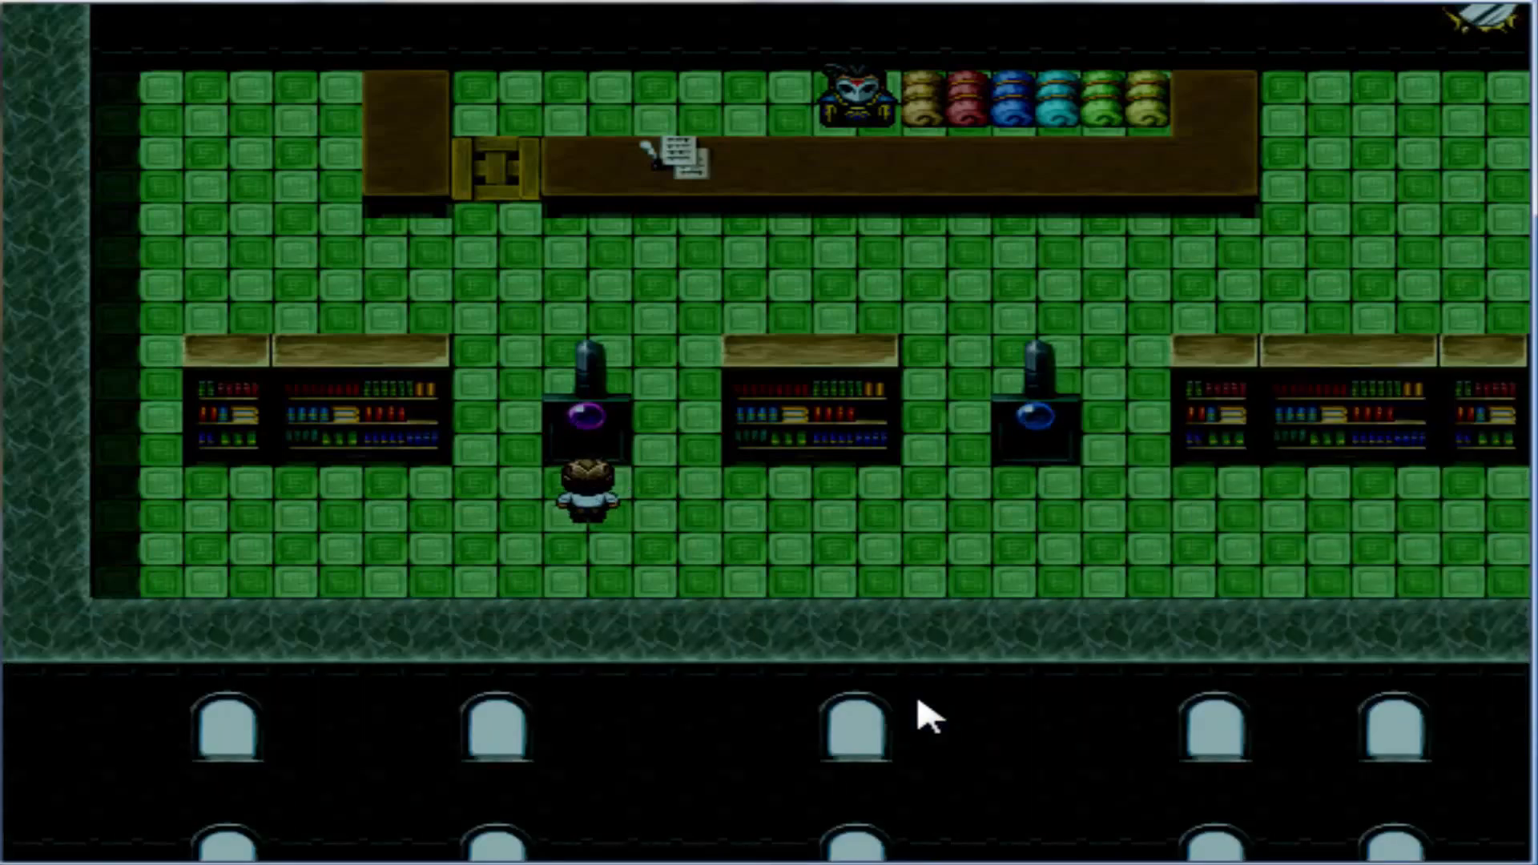
Step away from the gambling machine and open the Achievements list from the game menu
key(Right)
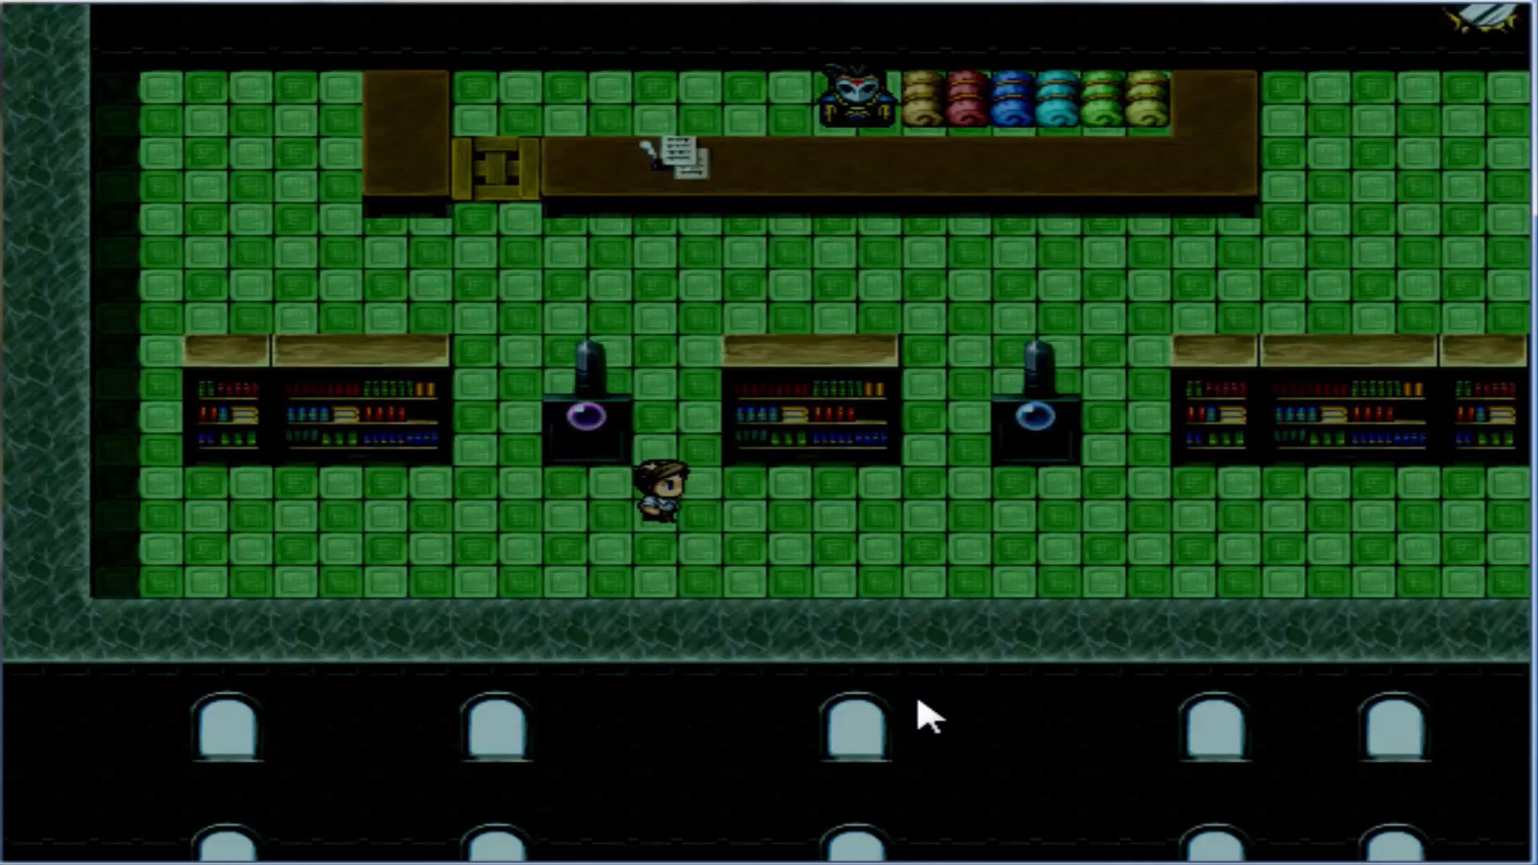
key(Escape)
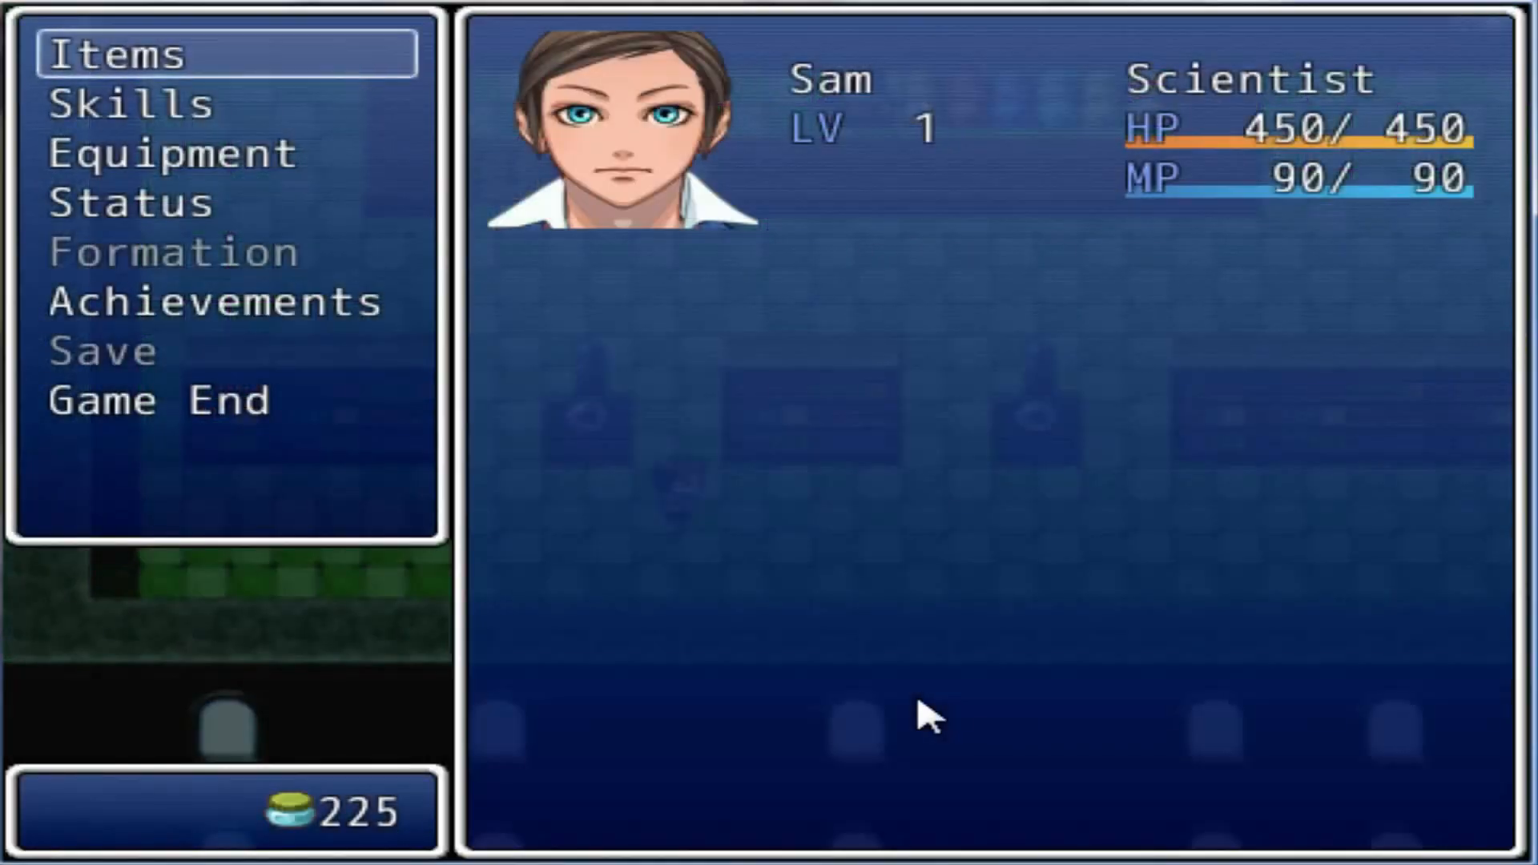
key(Down)
key(Down)
key(Down)
key(Down)
key(Down)
key(Return)
Look through the achievements with their conditions, progress and rewards, including Gel Inspector! and Addicted!, and close the list
key(Down)
key(Down)
key(Down)
key(Down)
key(Down)
key(Down)
key(Down)
key(Down)
key(Down)
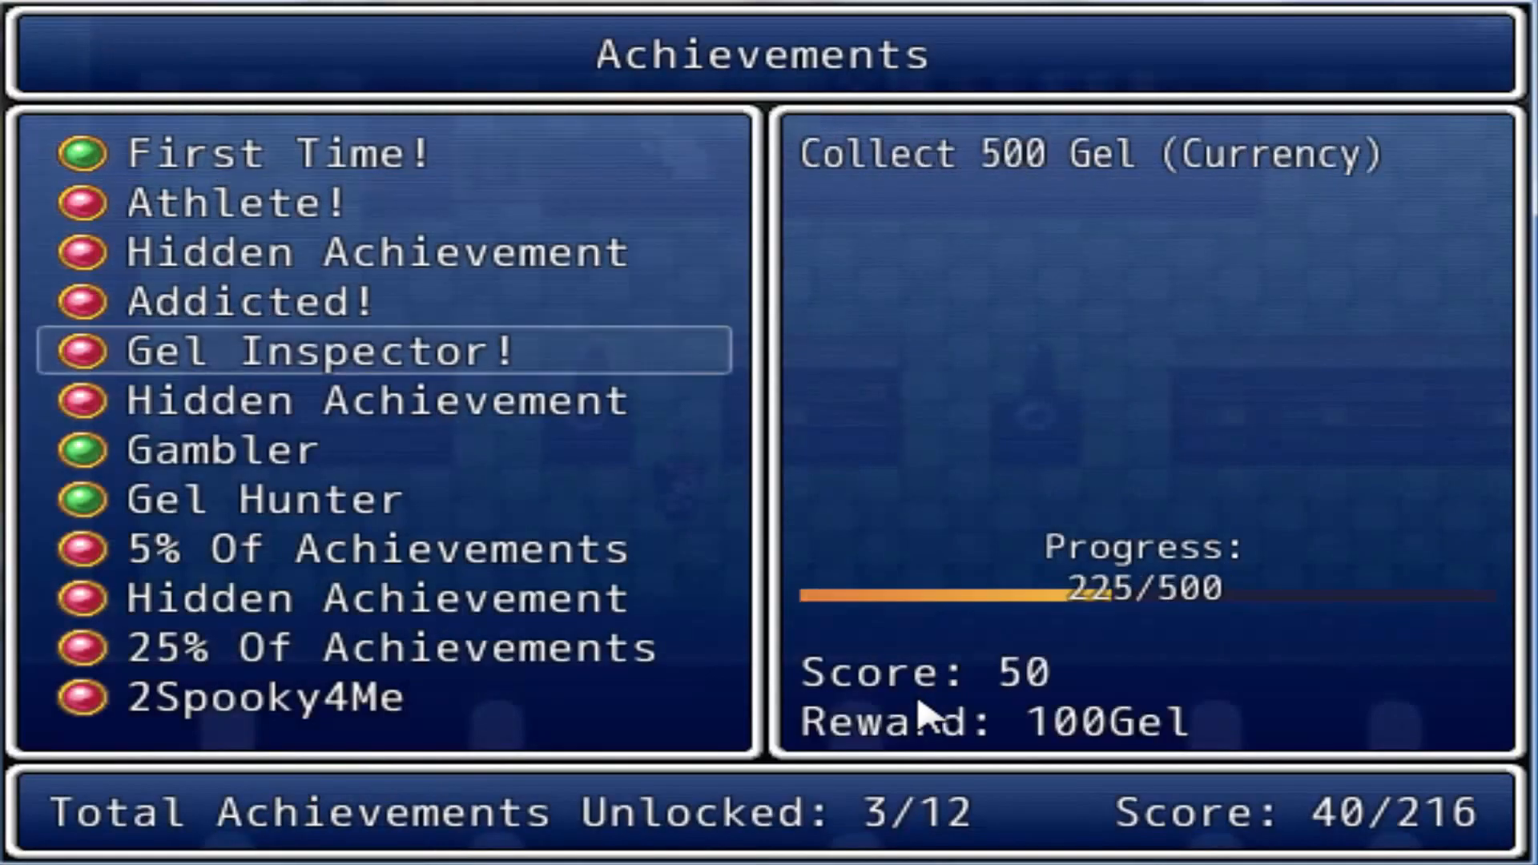
key(Down)
key(Down)
key(Down)
key(Down)
key(Down)
key(Down)
key(Escape)
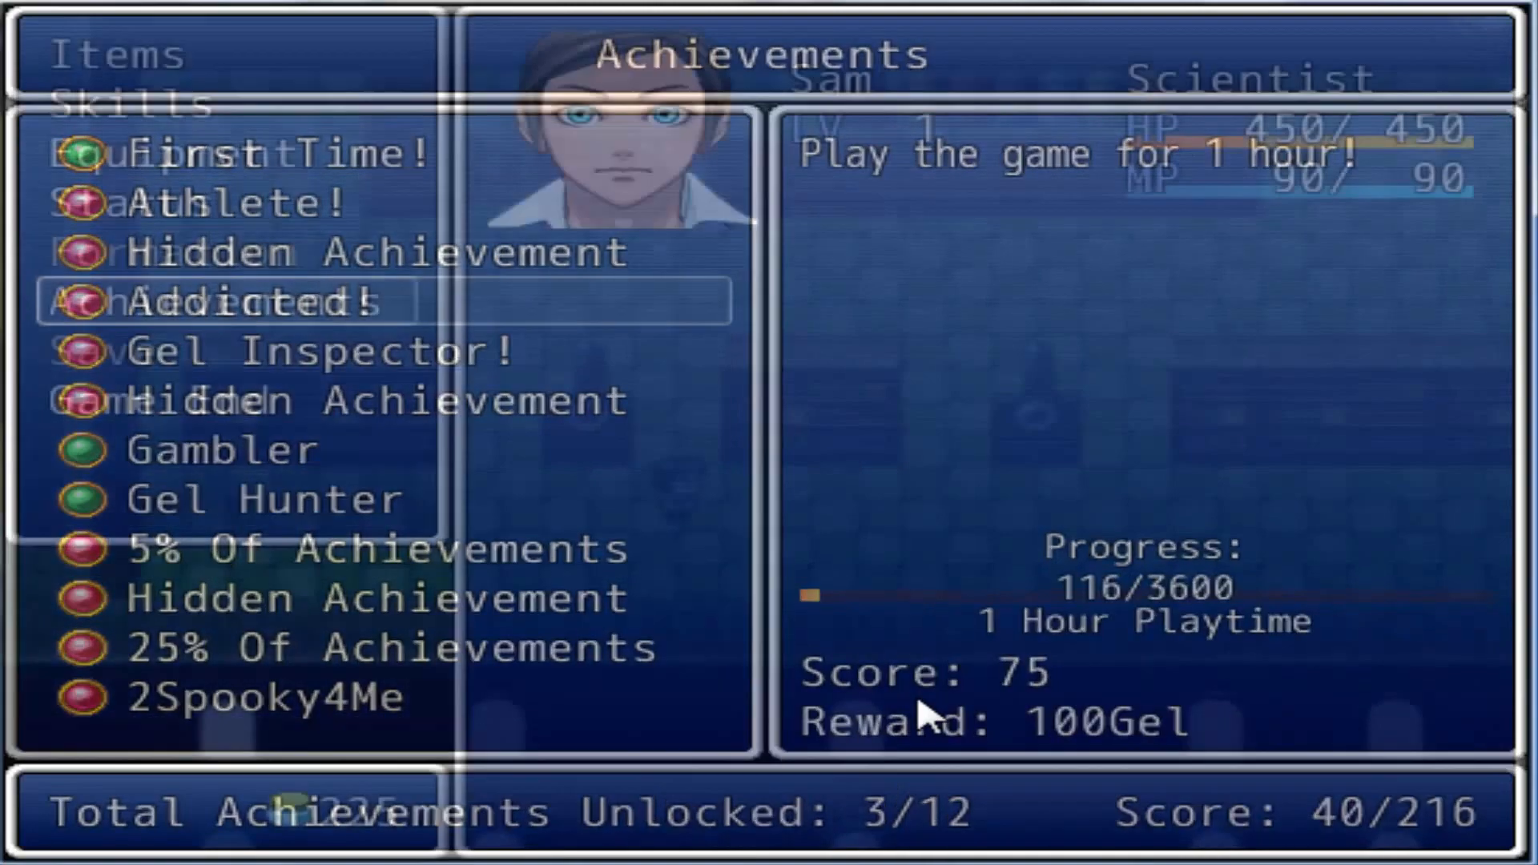